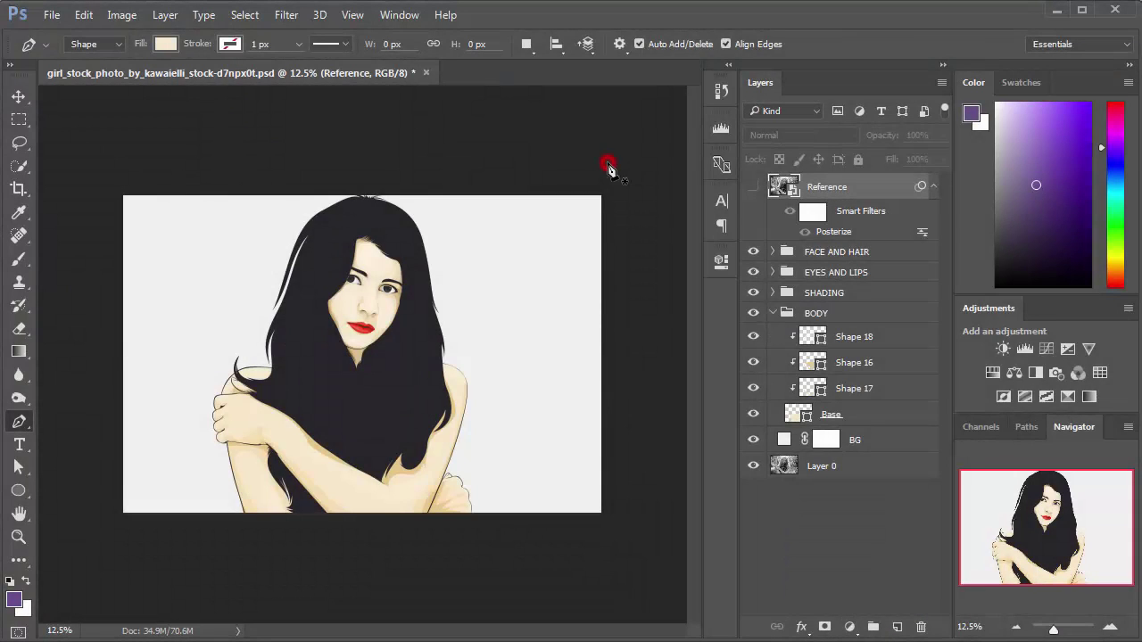
Step: Zoom and pan over the face and head, zoom out to the upper body, then show the Reference layer
left_click_drag(305, 298, 309, 286)
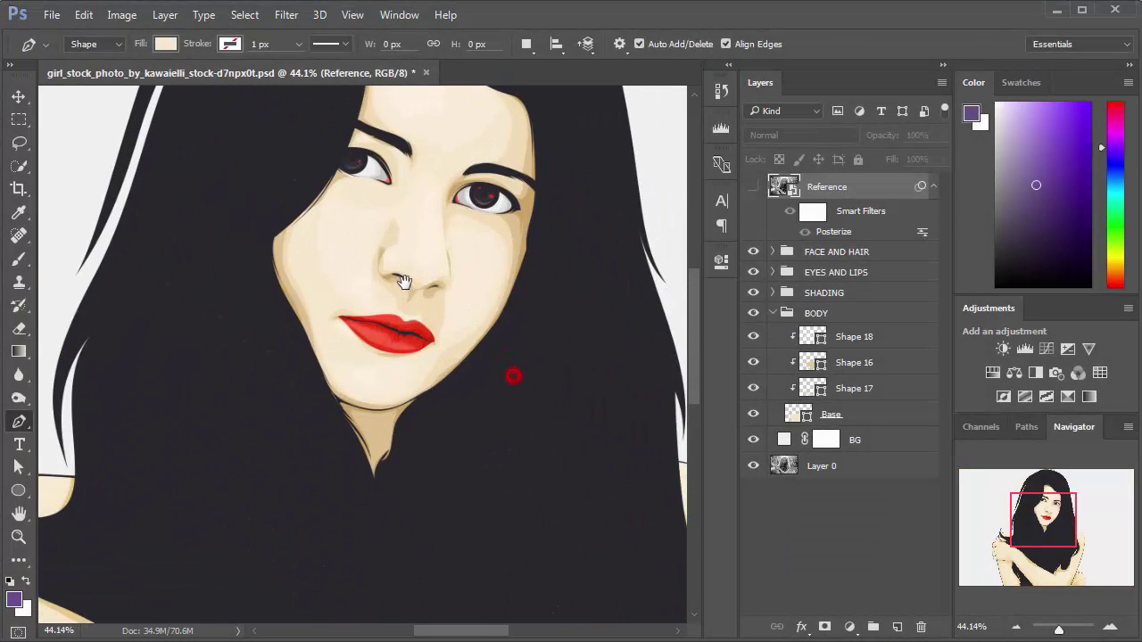
left_click_drag(434, 324, 435, 296)
left_click_drag(444, 239, 399, 430)
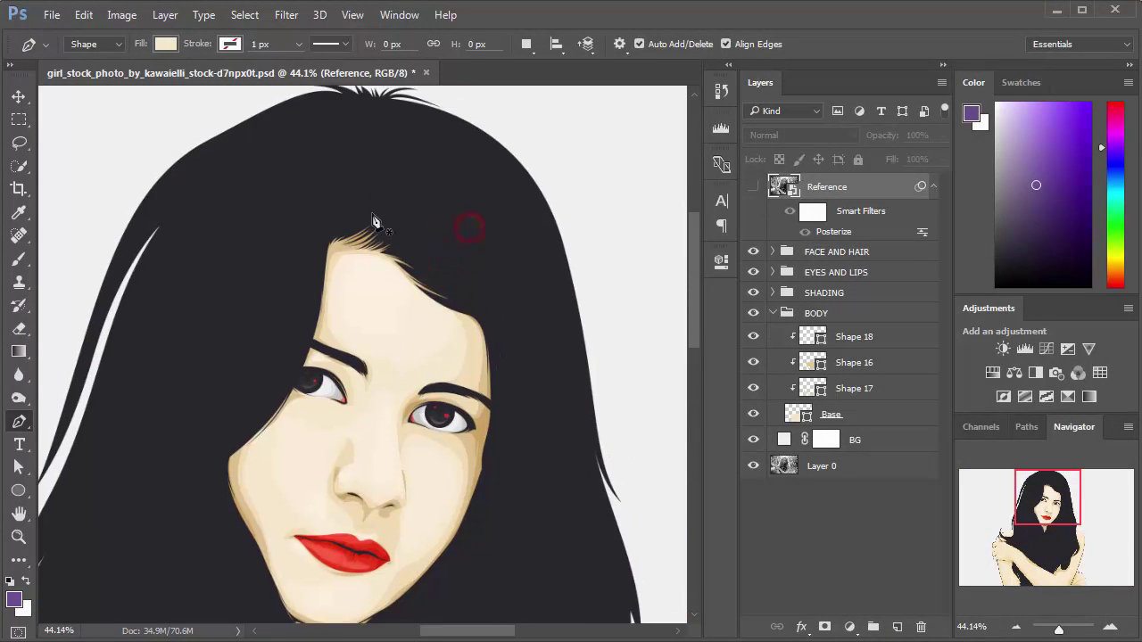
left_click(533, 390, "alt")
left_click(615, 307, "alt")
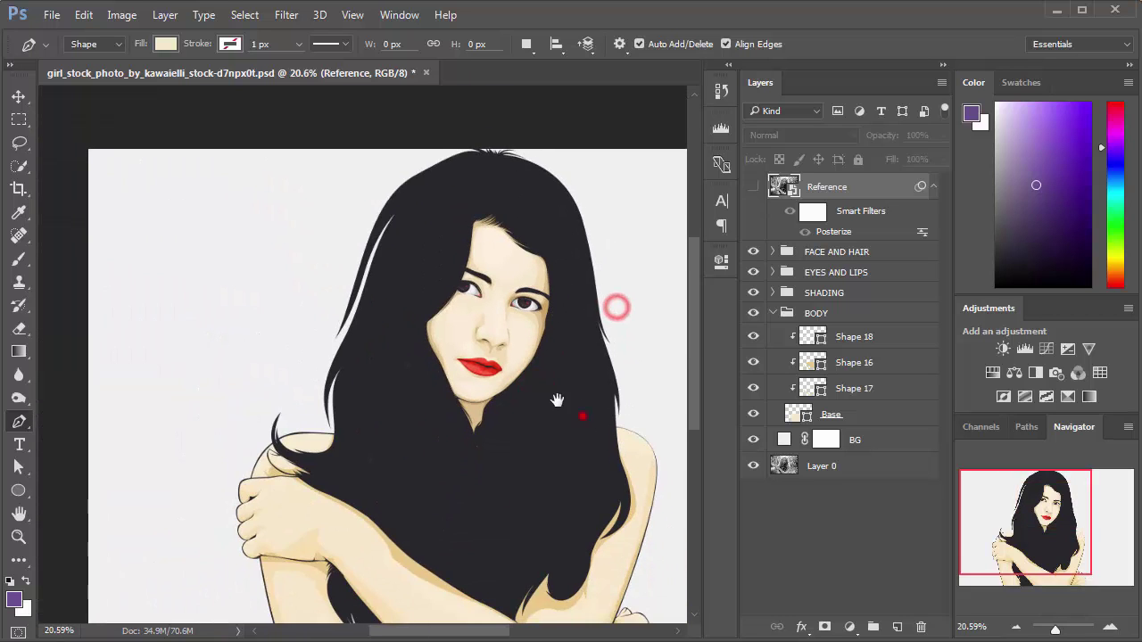
left_click(583, 417, "alt")
left_click(754, 188)
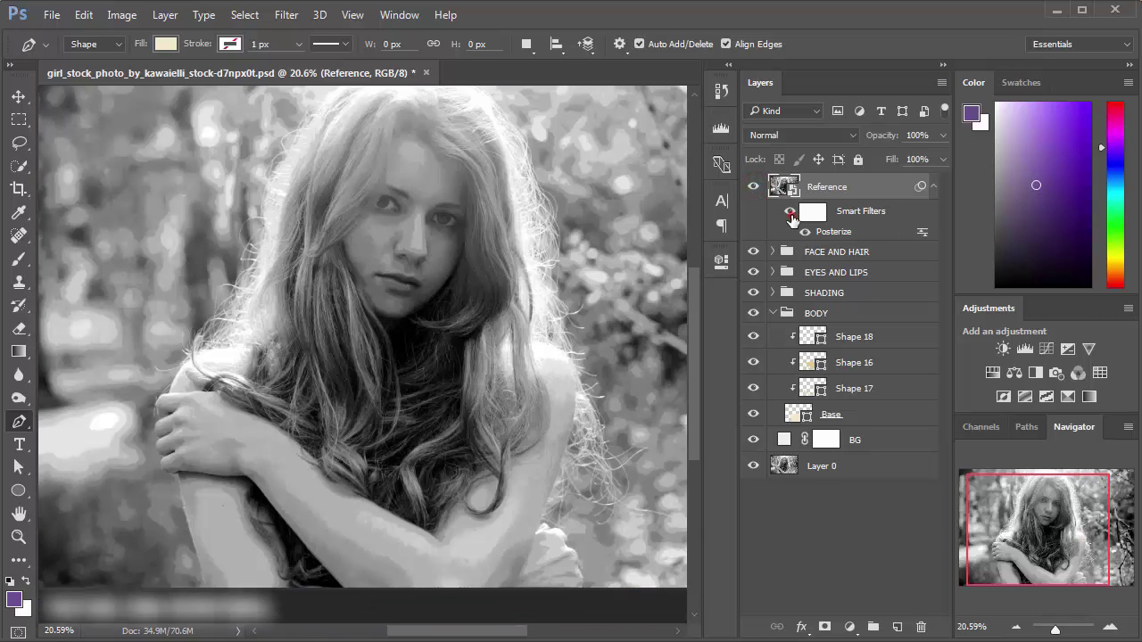
Step: Create a group above FACE AND HAIR named HAIR SHADING, then hide the Reference layer
left_click(790, 212)
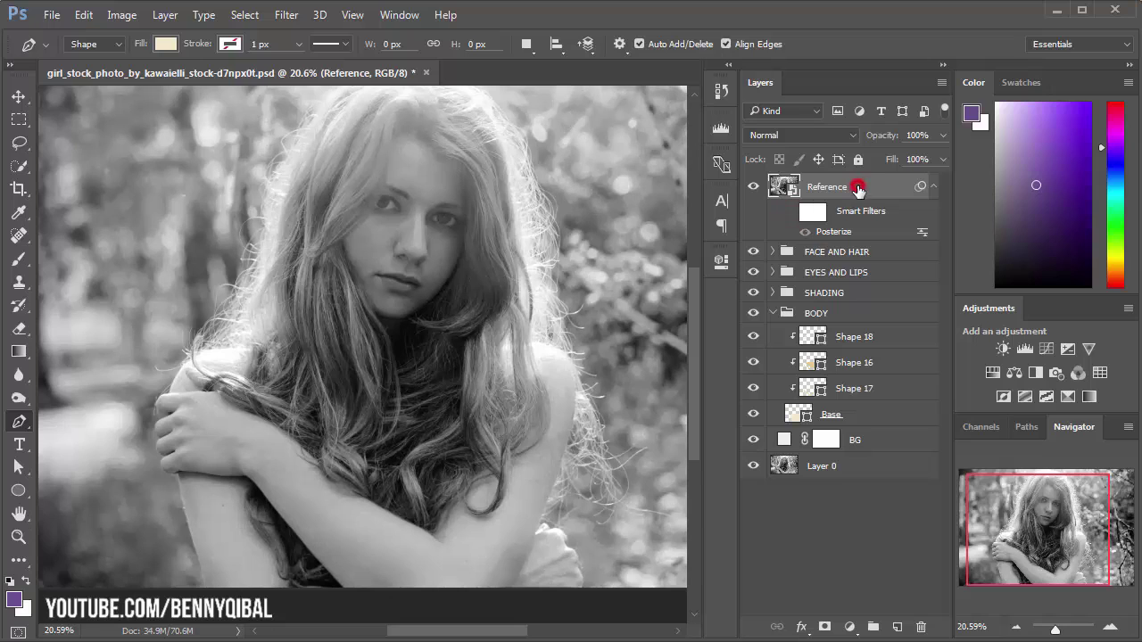
left_click(870, 257)
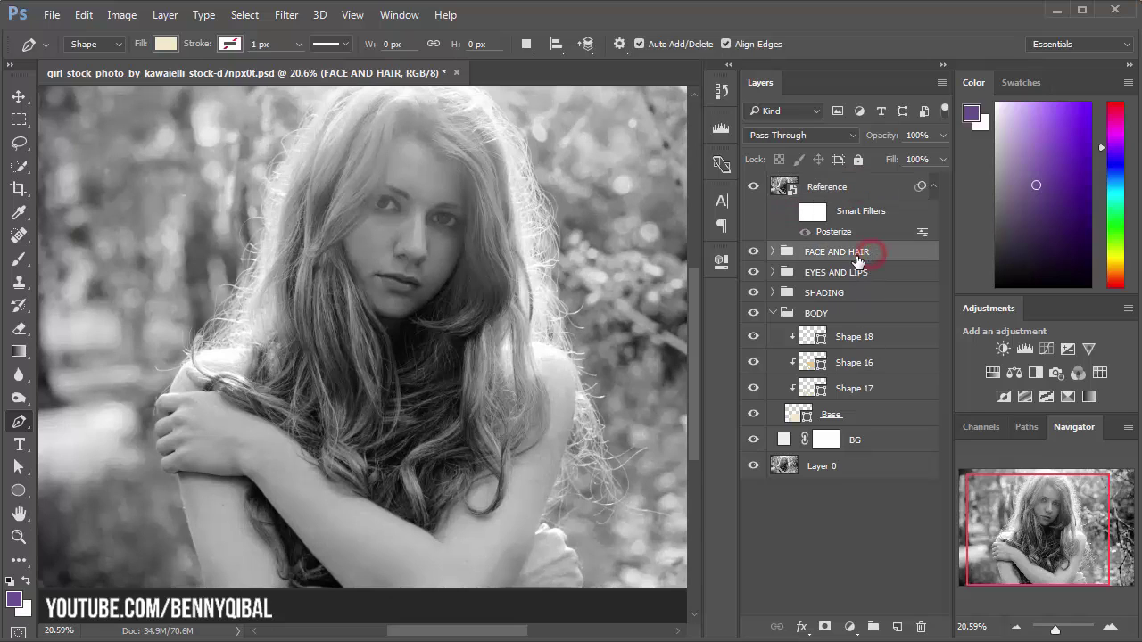
left_click(775, 253)
left_click(872, 628)
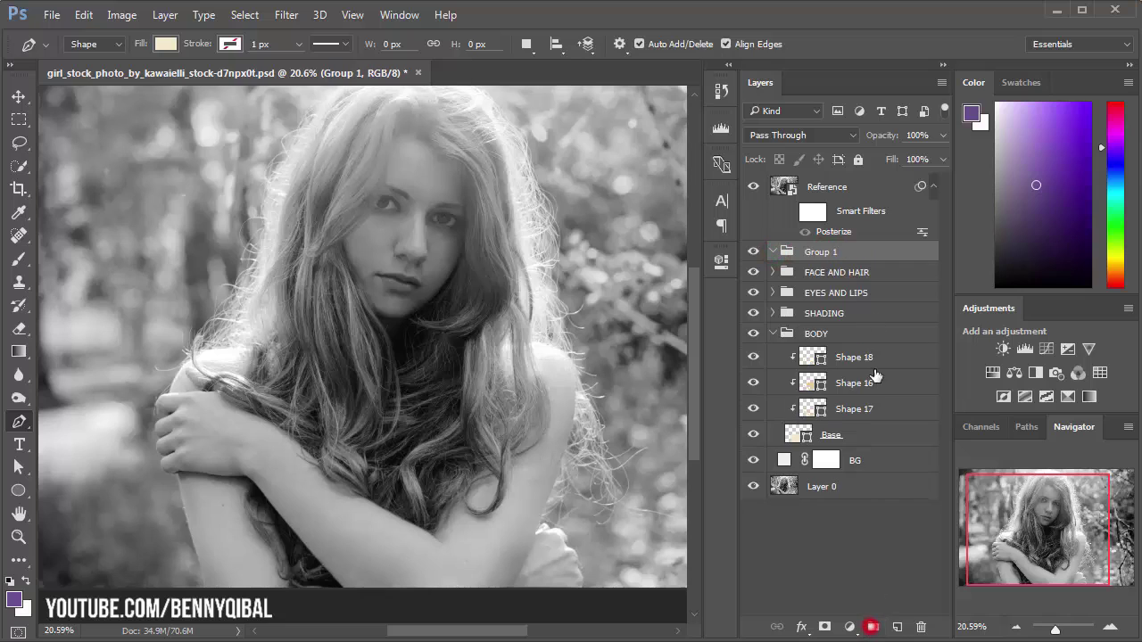
double_click(821, 253)
type("HAIR SHADIN")
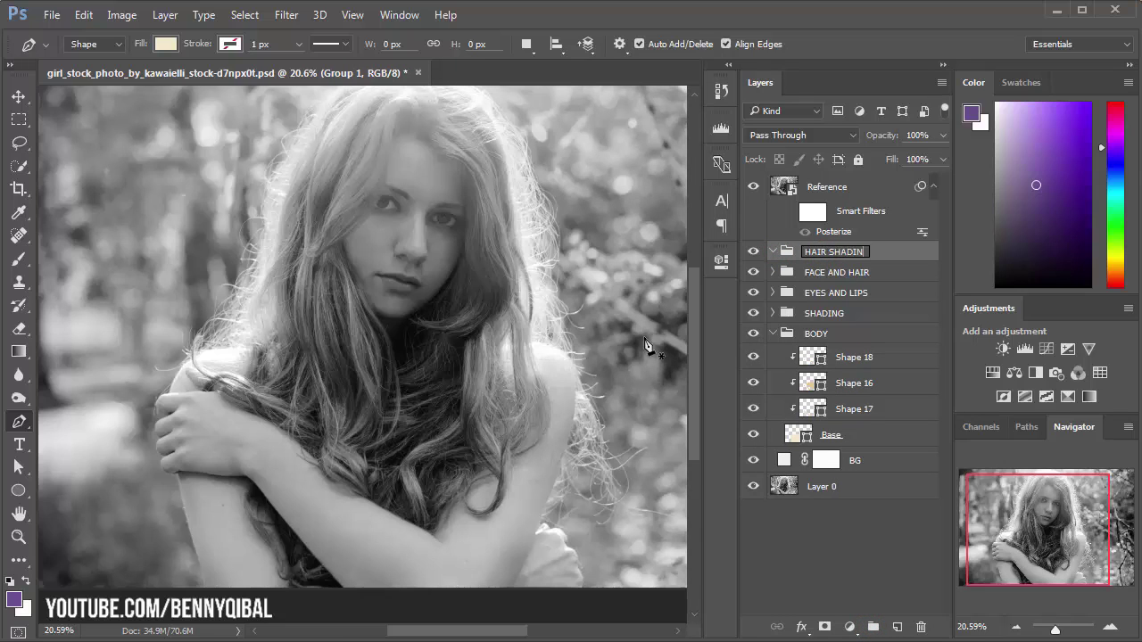
type("G")
key("Return")
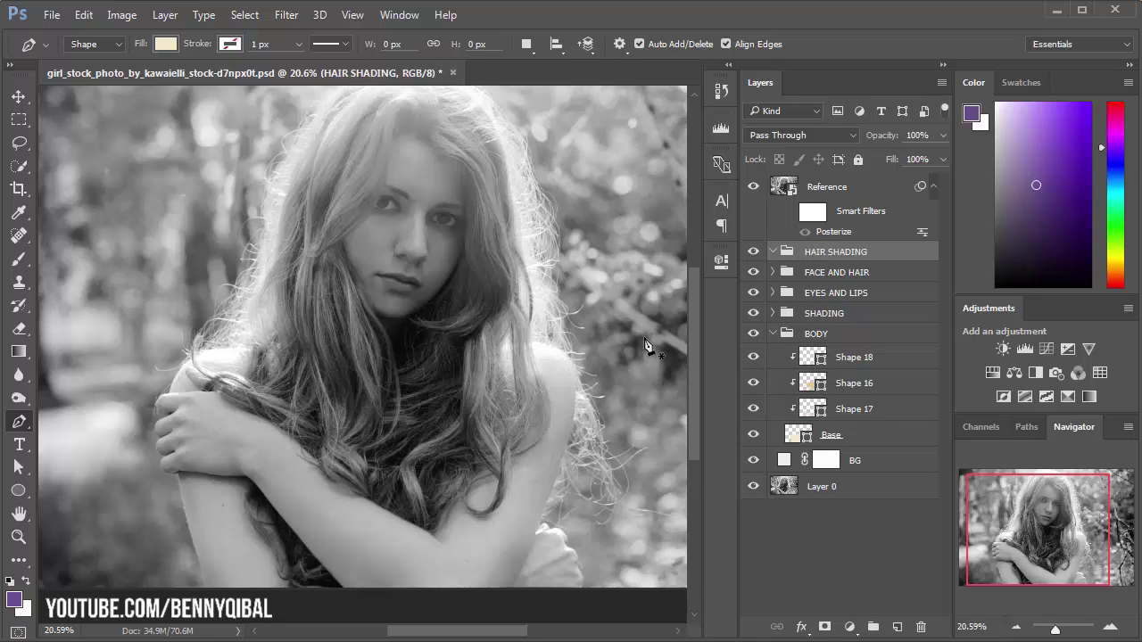
left_click(753, 187)
Step: Pan across the lower face and eyes, briefly comparing against the reference photo
scroll(474, 327, "up", 3)
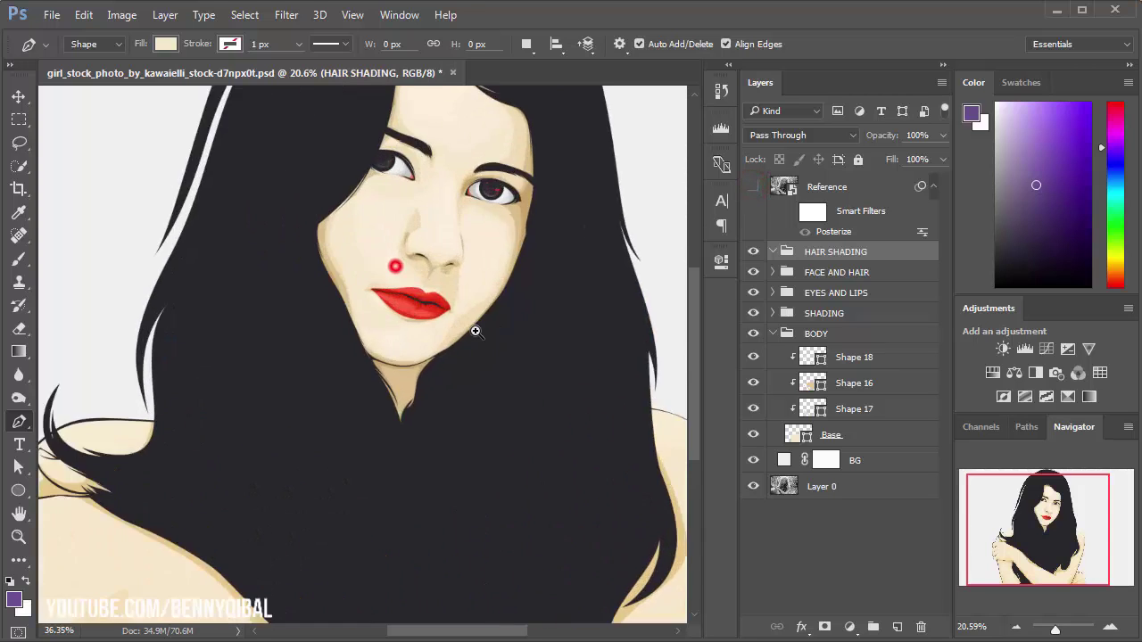
scroll(492, 295, "down", 3)
scroll(504, 390, "up", 5)
left_click_drag(504, 391, 364, 287)
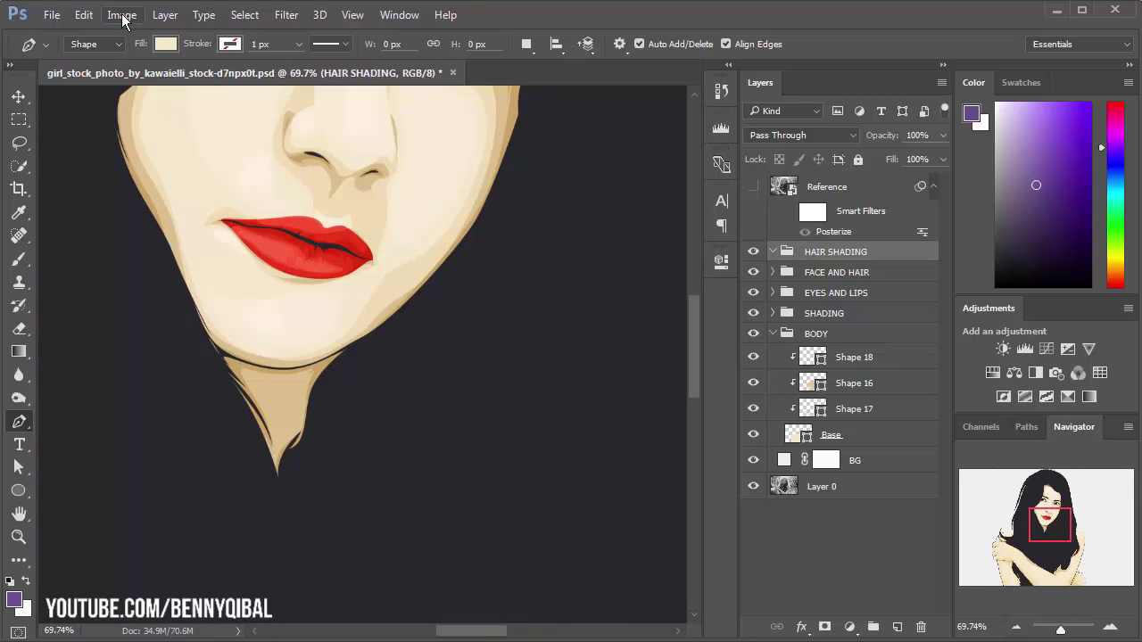
left_click(122, 15)
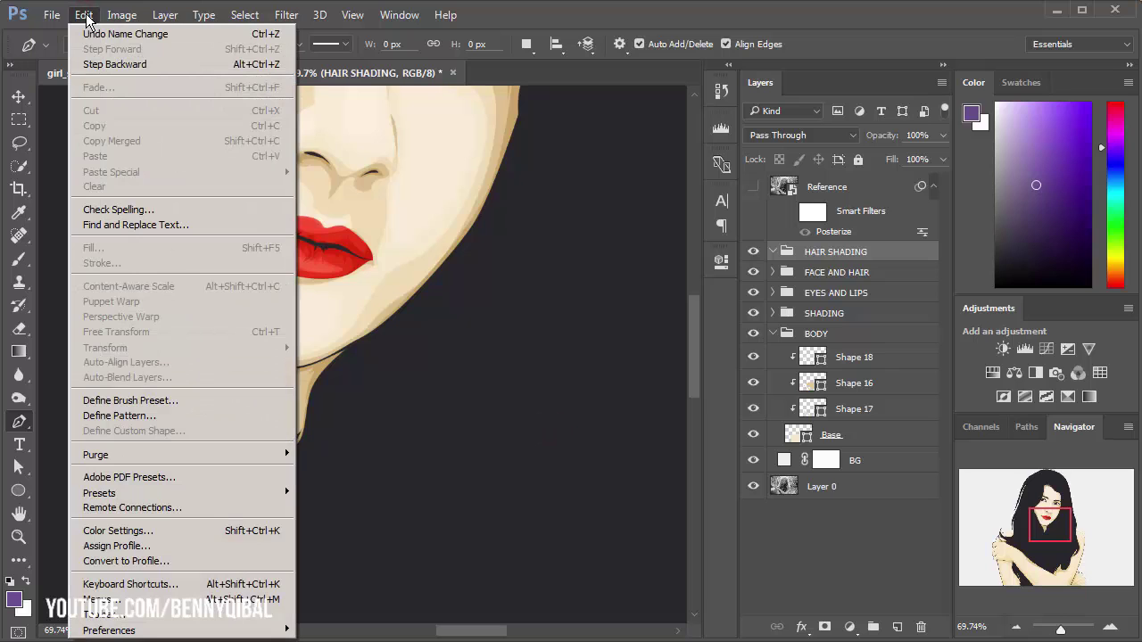
left_click(84, 20)
scroll(581, 199, "down", 2)
left_click_drag(545, 285, 500, 391)
left_click(756, 187)
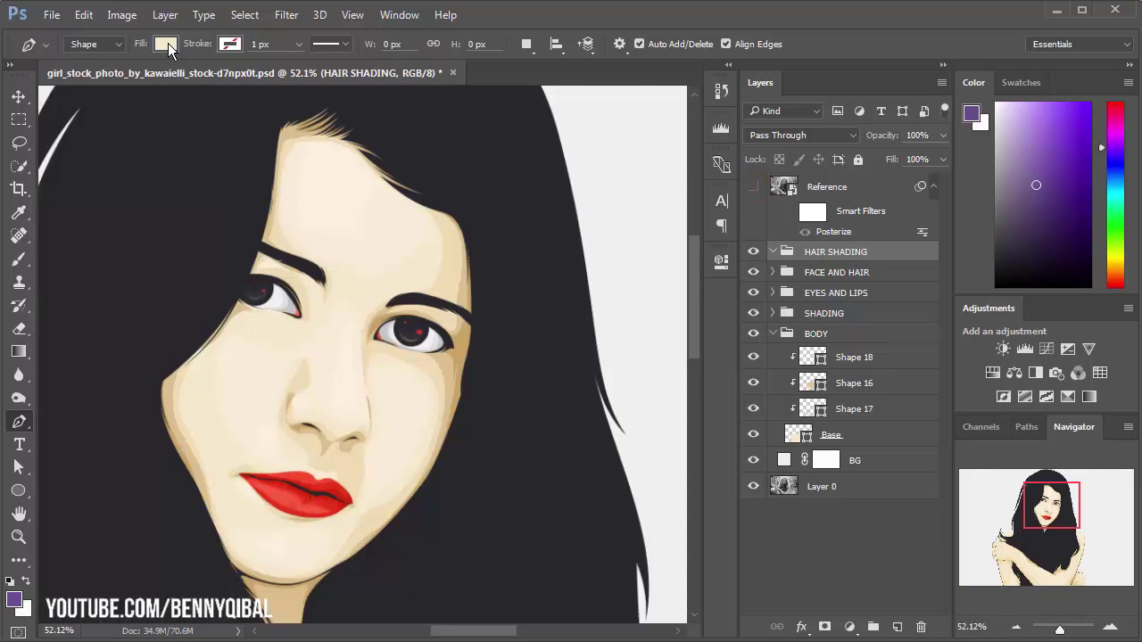
Step: Set the new-shape fill to 403d49, sampled from the hair, and zoom into the crown
left_click(168, 47)
left_click(250, 79)
left_click(507, 175)
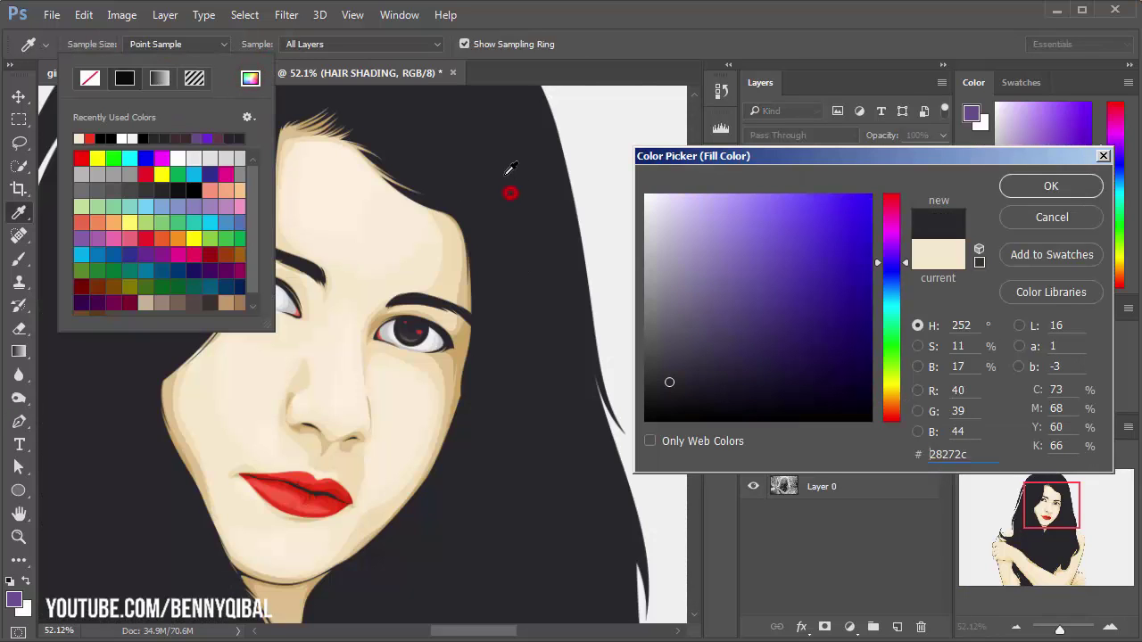
mouse_move(669, 382)
left_mouse_down()
mouse_move(673, 350)
mouse_move(681, 356)
left_mouse_up()
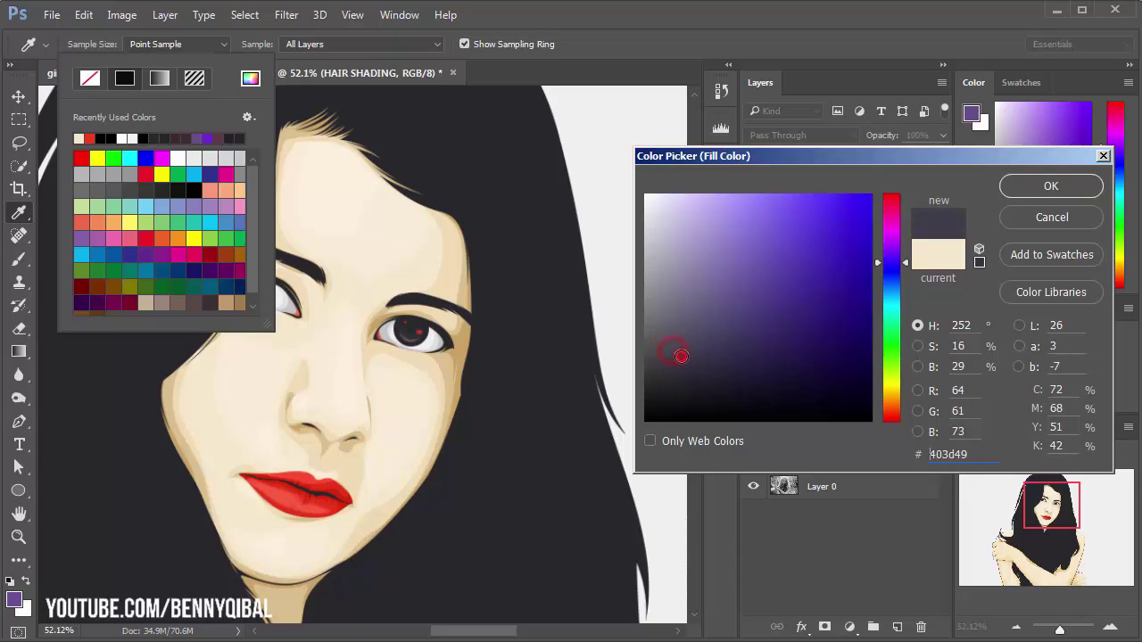
left_click(1066, 186)
left_click(467, 258)
left_click(428, 217)
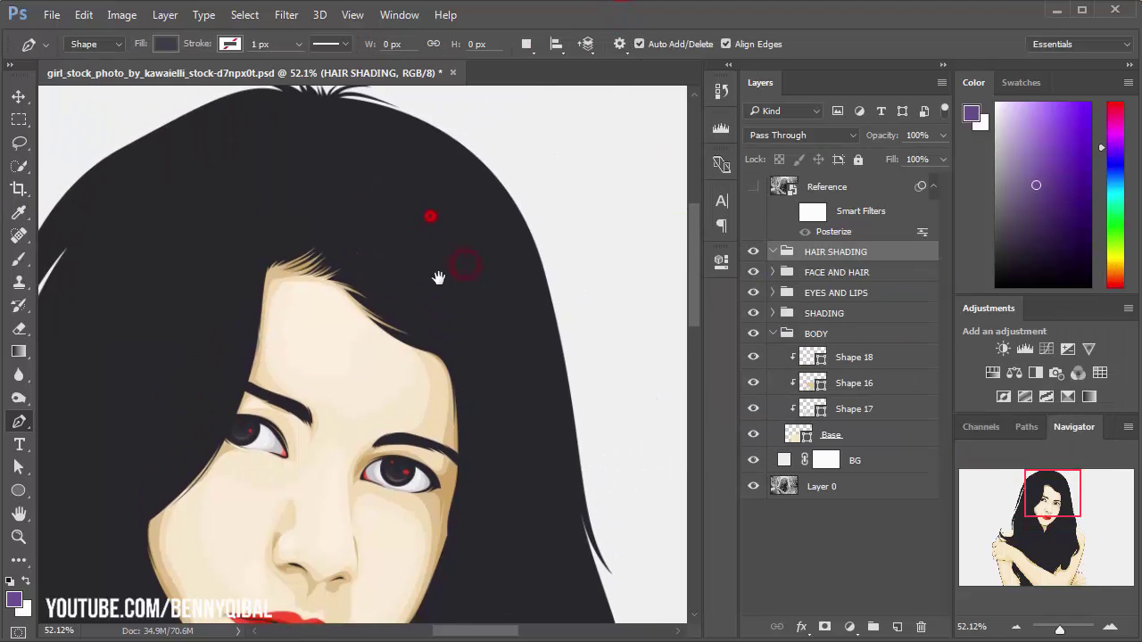
left_click(412, 251)
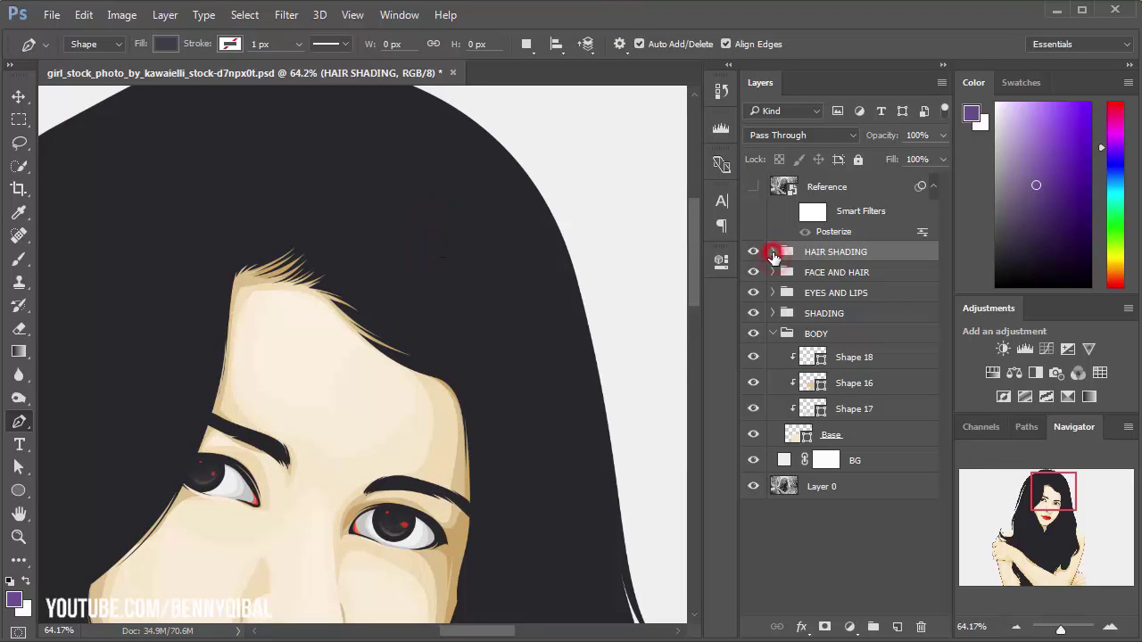
Step: Show the Reference photo and start Shape 19 with curved anchors along the crown strand
left_click(754, 187)
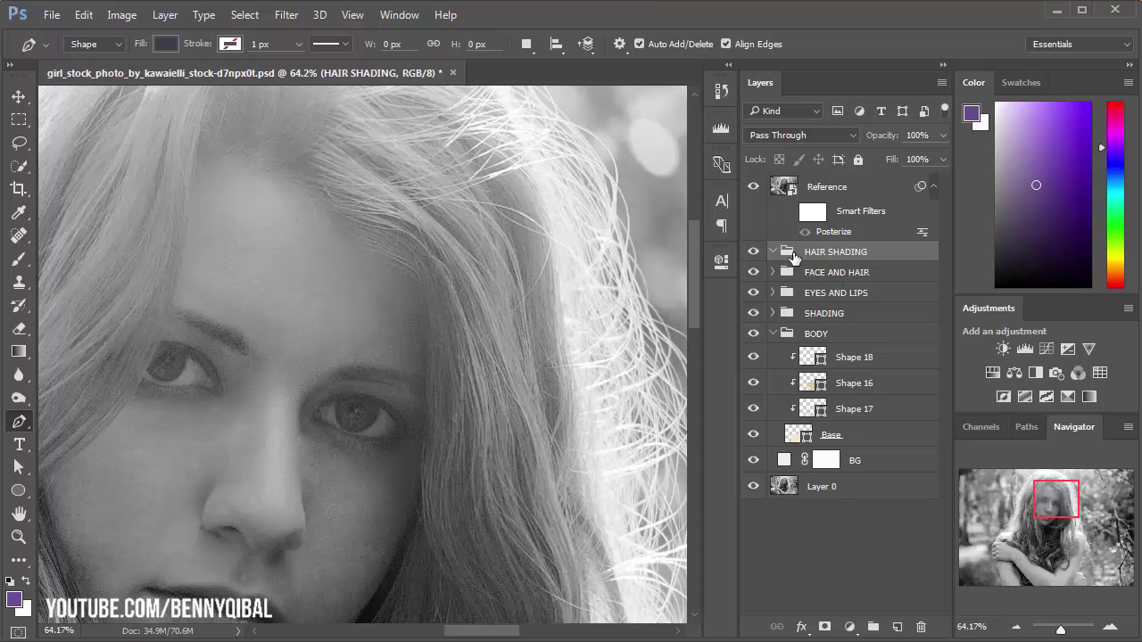
left_click_drag(349, 184, 349, 248)
left_click_drag(312, 212, 341, 312)
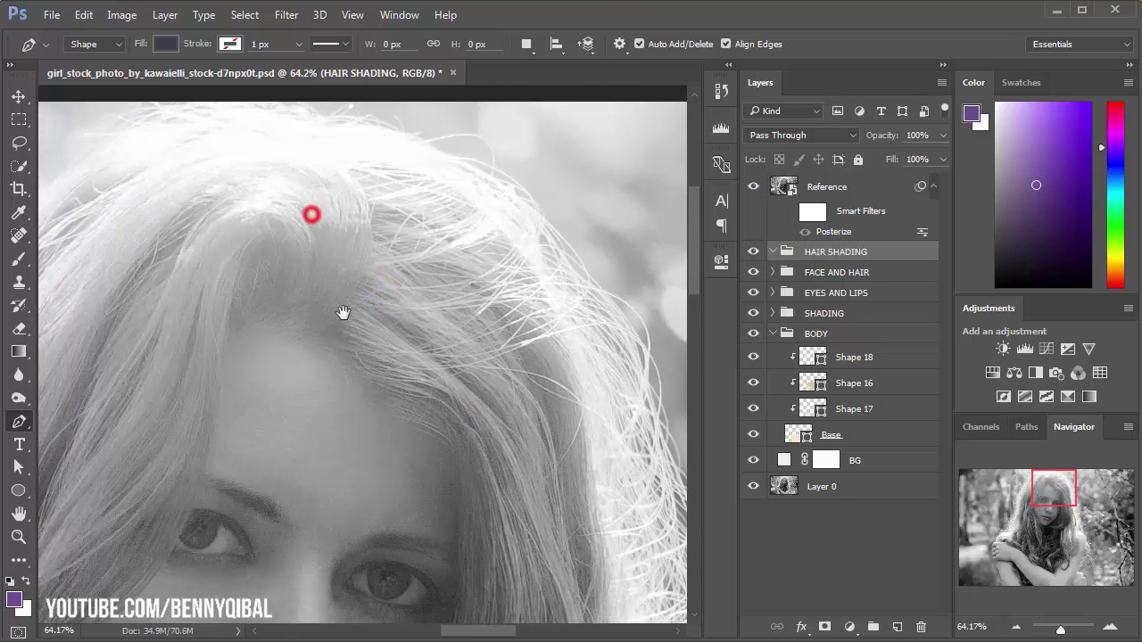
left_click(349, 301)
left_click_drag(330, 198, 218, 190)
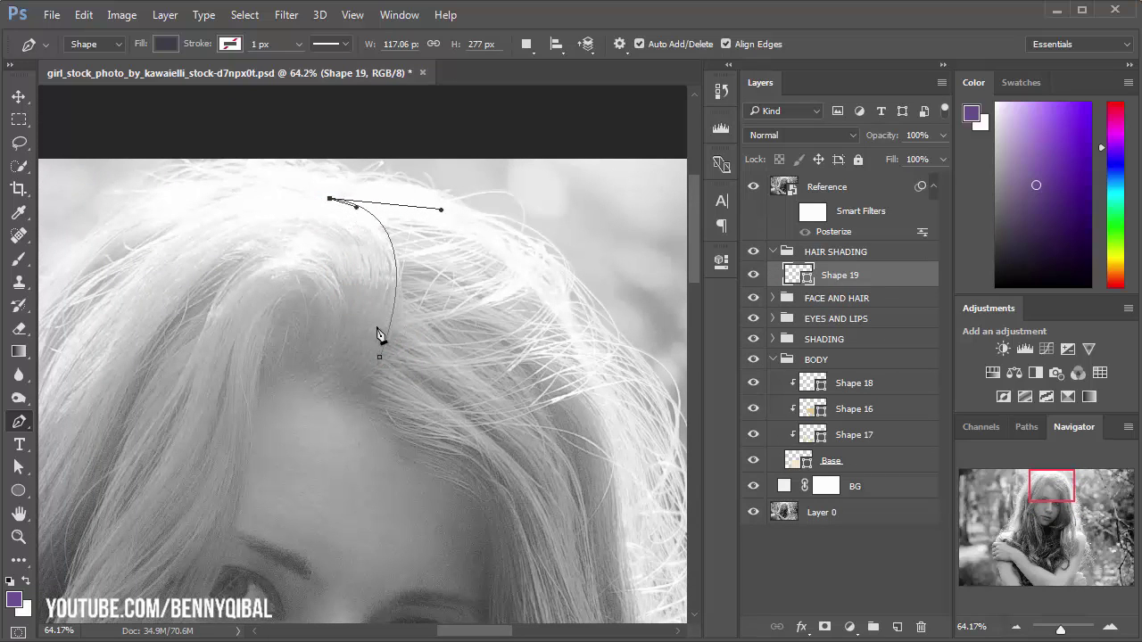
left_click_drag(378, 306, 369, 370)
left_click_drag(340, 242, 362, 270)
mouse_move(296, 188)
left_mouse_down()
mouse_move(129, 224)
mouse_move(134, 200)
left_mouse_up()
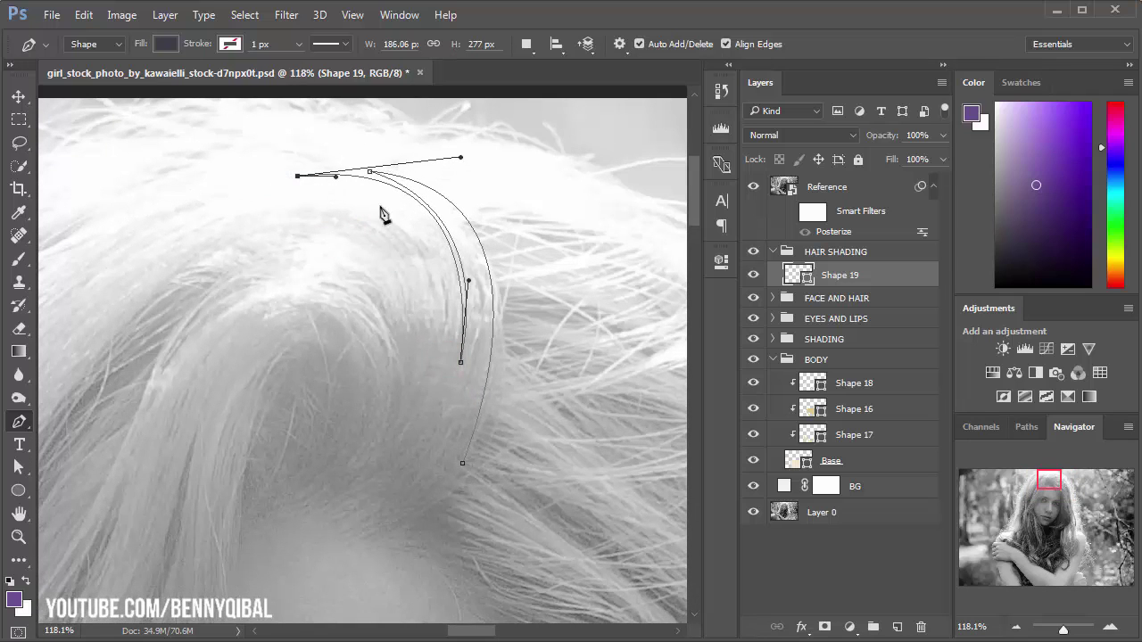
left_click_drag(410, 225, 433, 261)
left_click_drag(302, 214, 376, 223)
mouse_move(173, 266)
left_mouse_down()
mouse_move(71, 382)
mouse_move(128, 369)
mouse_move(119, 332)
left_mouse_up()
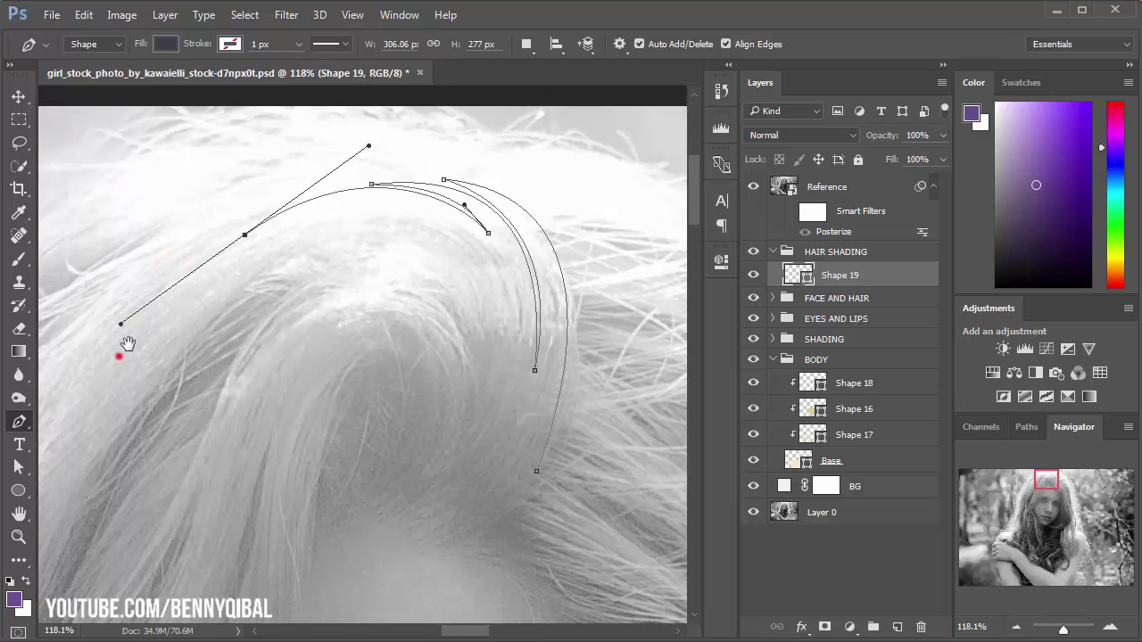
Step: Continue the strand path down the left side of the hair and back toward the crown
scroll(123, 340, "down", 3)
left_click_drag(209, 312, 246, 321)
mouse_move(143, 461)
left_mouse_down()
mouse_move(194, 384)
mouse_move(119, 375)
mouse_move(94, 387)
mouse_move(111, 386)
mouse_move(116, 502)
left_mouse_up()
mouse_move(306, 188)
left_mouse_down()
mouse_move(278, 281)
mouse_move(372, 224)
mouse_move(290, 331)
left_mouse_up()
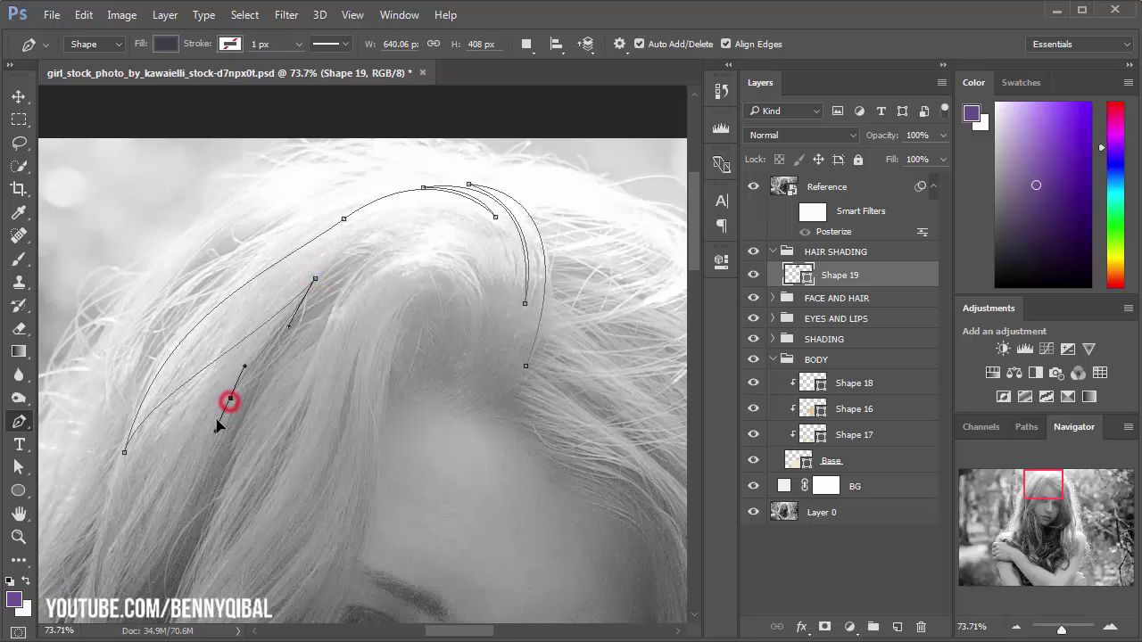
left_click_drag(218, 427, 261, 355)
left_click_drag(361, 255, 404, 227)
scroll(404, 241, "up", 3)
left_click_drag(482, 235, 526, 308)
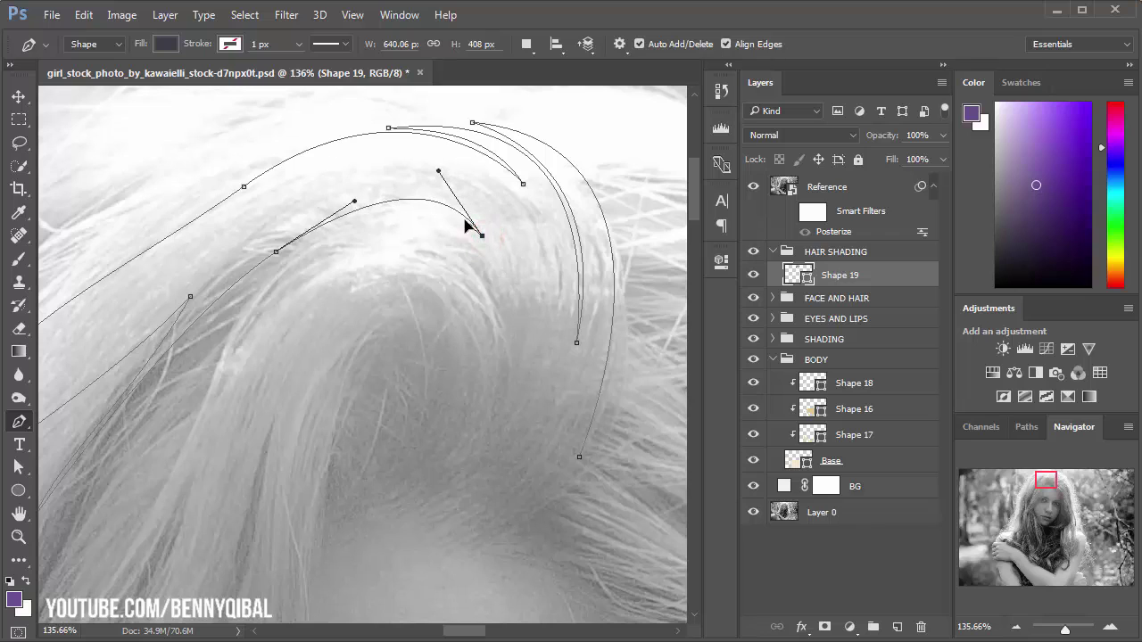
left_click_drag(351, 190, 296, 198)
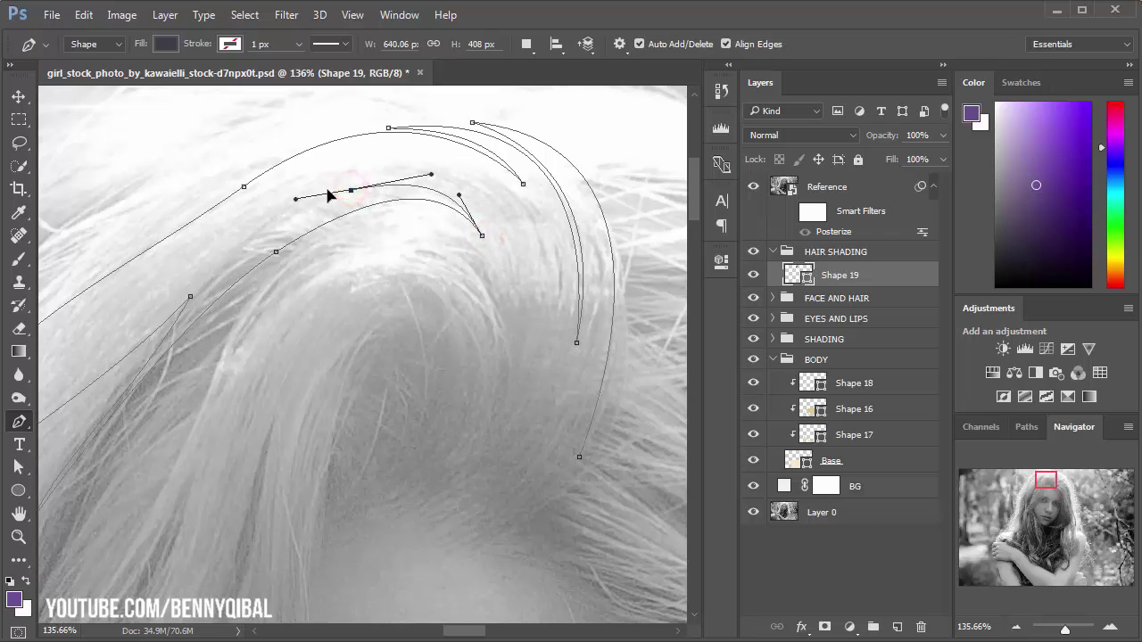
Step: Extend the strand down the right side, breaking the curve at a lower anchor
left_click_drag(511, 325, 499, 455)
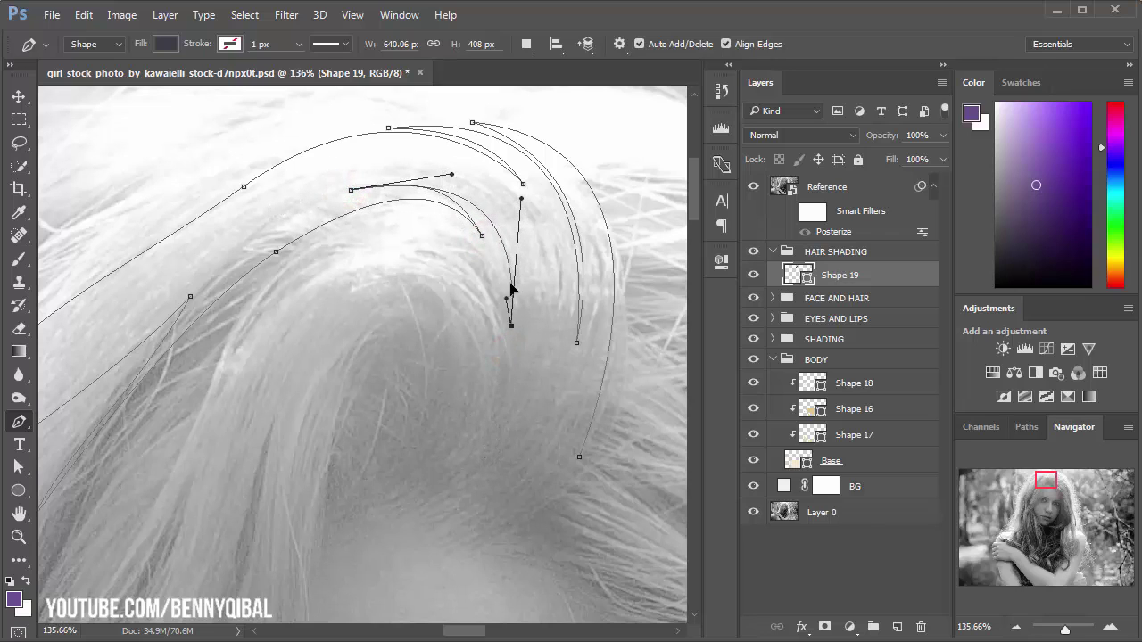
scroll(513, 254, "down", 2)
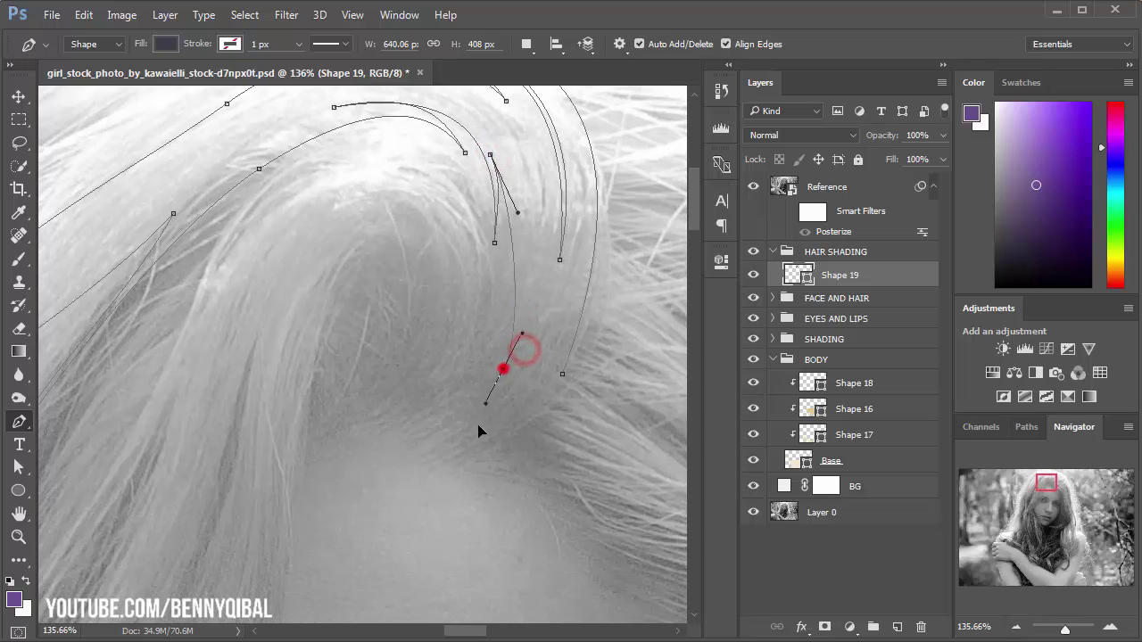
left_click_drag(470, 354, 428, 427)
left_click(469, 354, "alt")
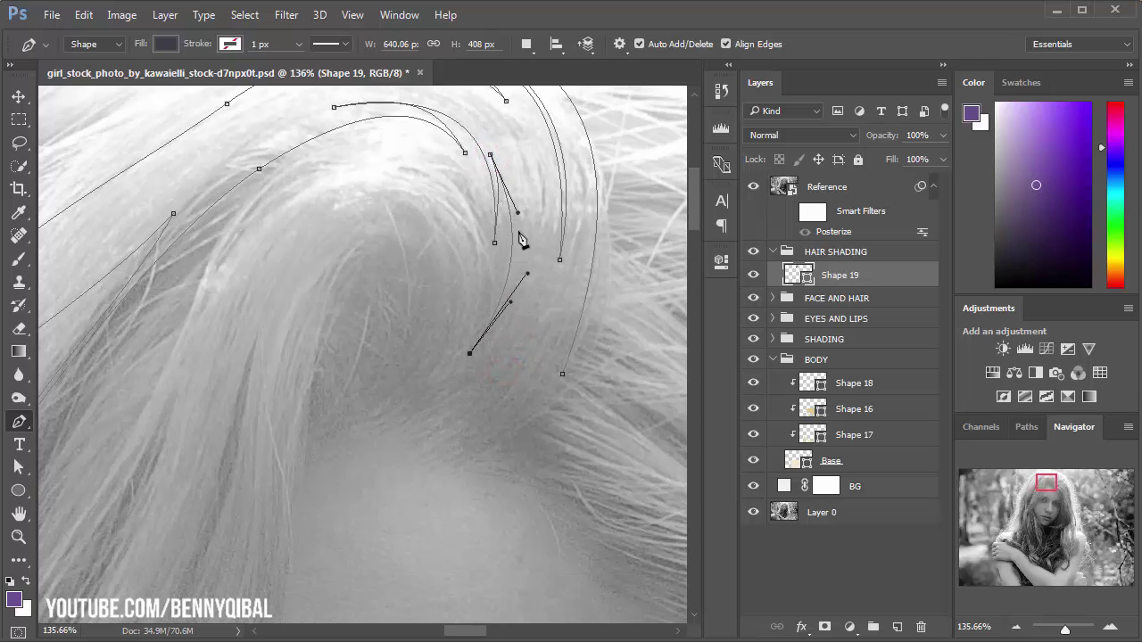
left_click_drag(525, 166, 529, 267)
left_click_drag(458, 387, 398, 429)
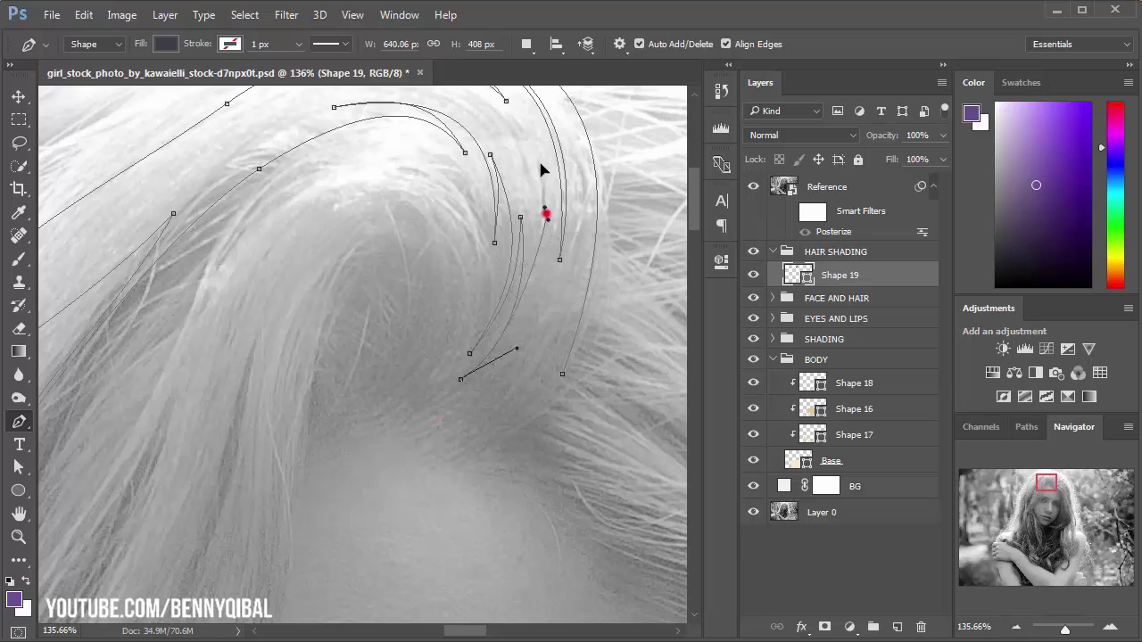
Step: Add anchors along the upper-right strand, then toggle the Reference photo off and on to check
left_click_drag(541, 165, 522, 113)
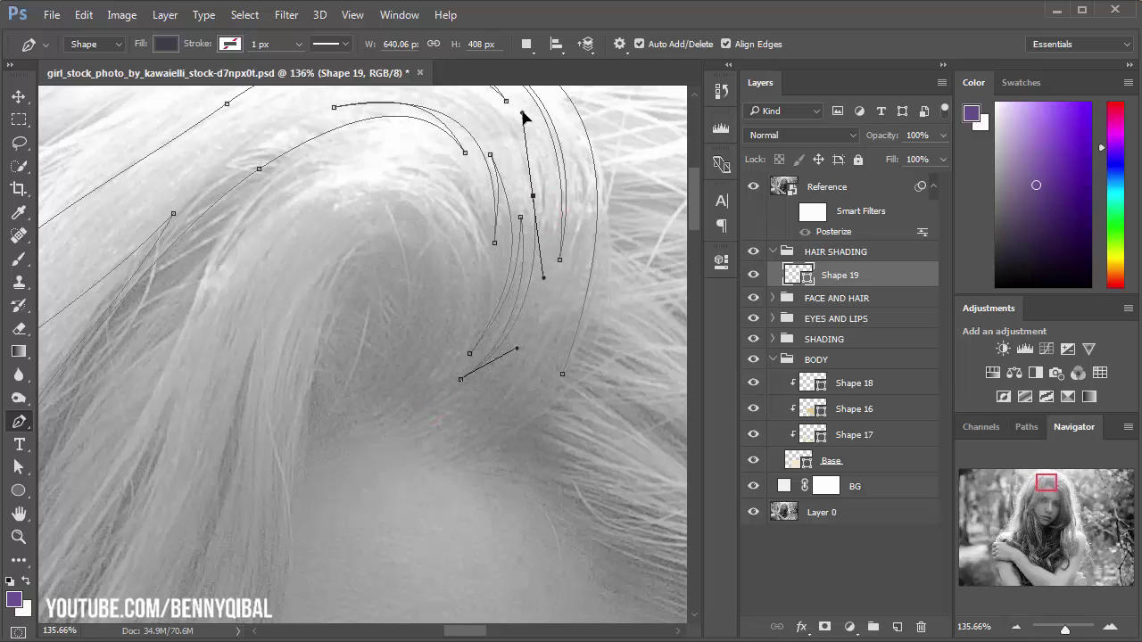
left_click_drag(498, 383, 541, 320)
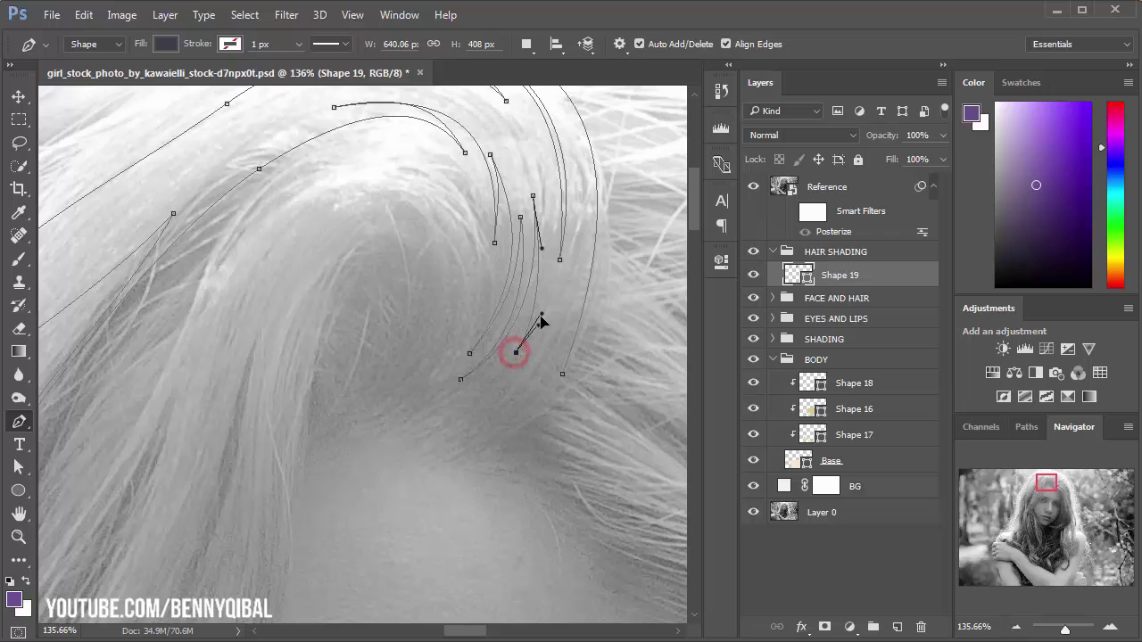
left_click_drag(482, 427, 547, 356)
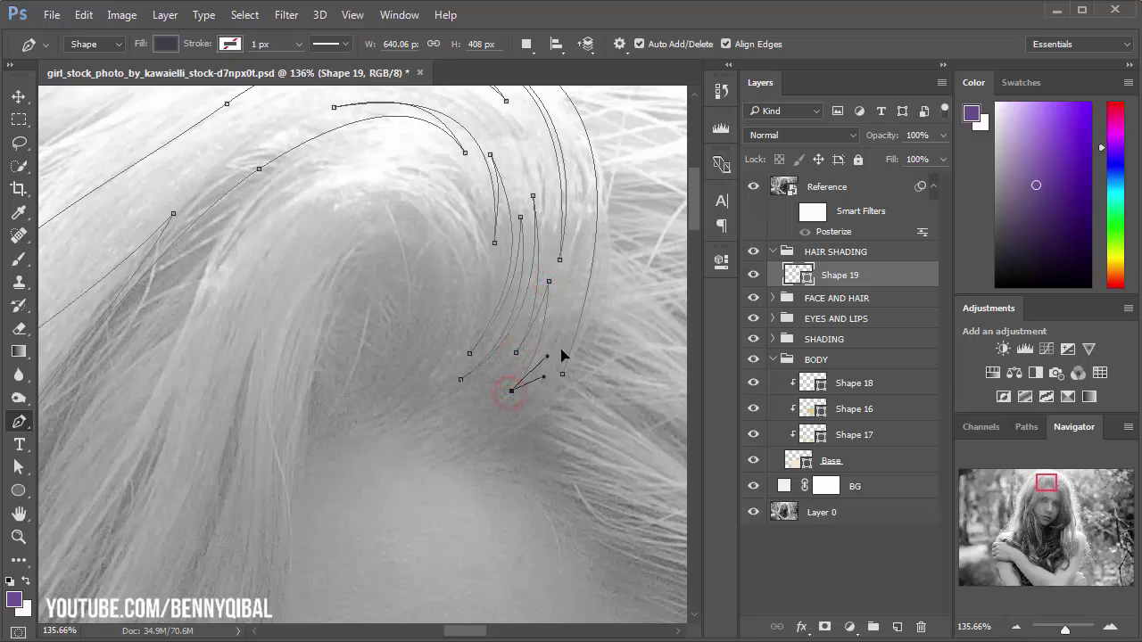
mouse_move(580, 230)
left_mouse_down()
mouse_move(581, 178)
mouse_move(585, 284)
left_mouse_up()
scroll(556, 322, "down", 3)
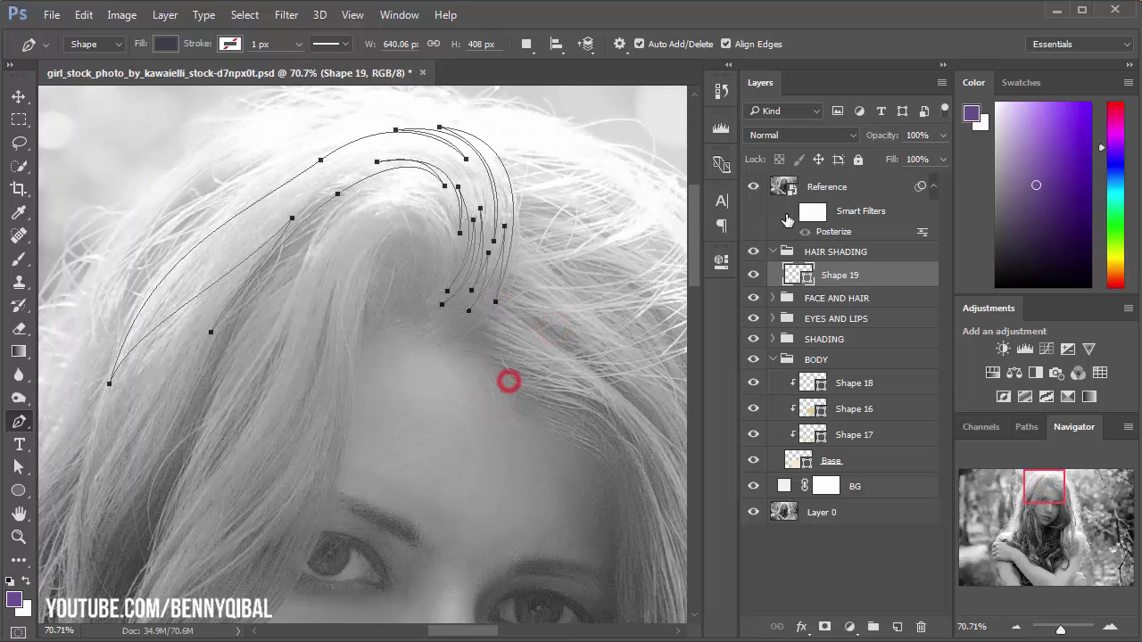
left_click(748, 186)
left_click(751, 188)
type("BASE")
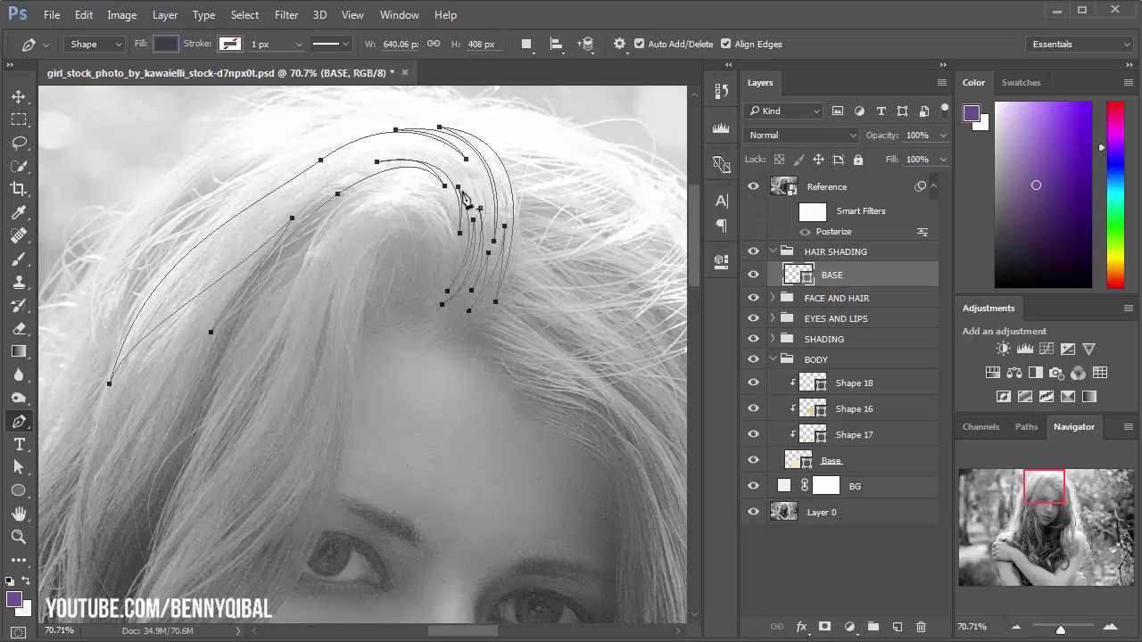
Step: Set Path Operations to Combine Shapes and start a new strand path near the crown
left_click(526, 44)
left_click(568, 83)
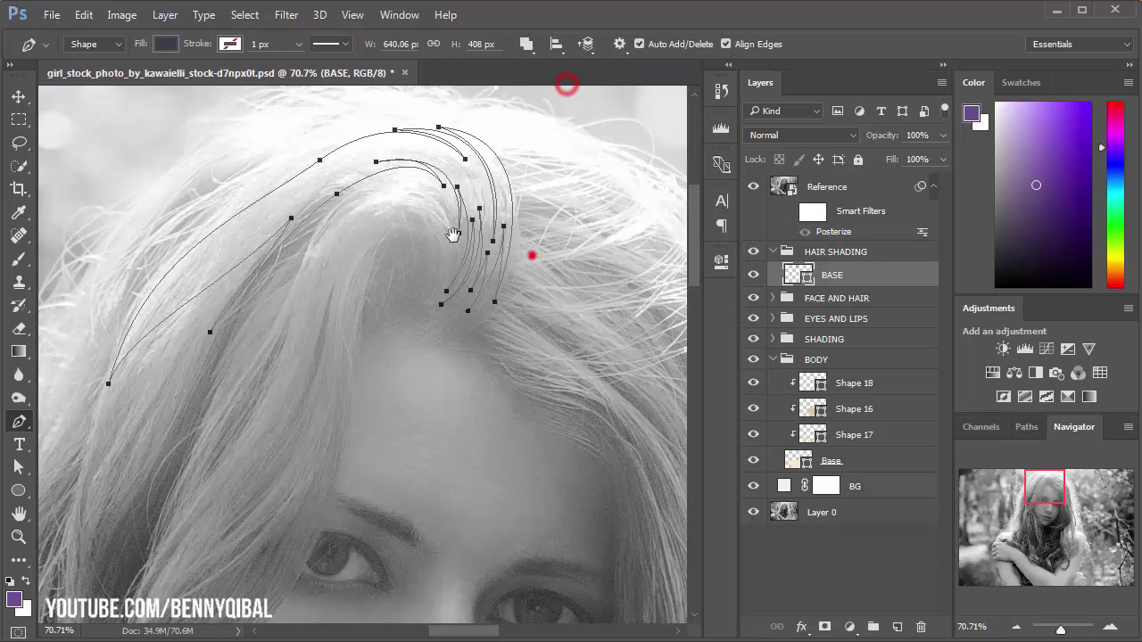
scroll(531, 252, "up", 3)
left_click(469, 352)
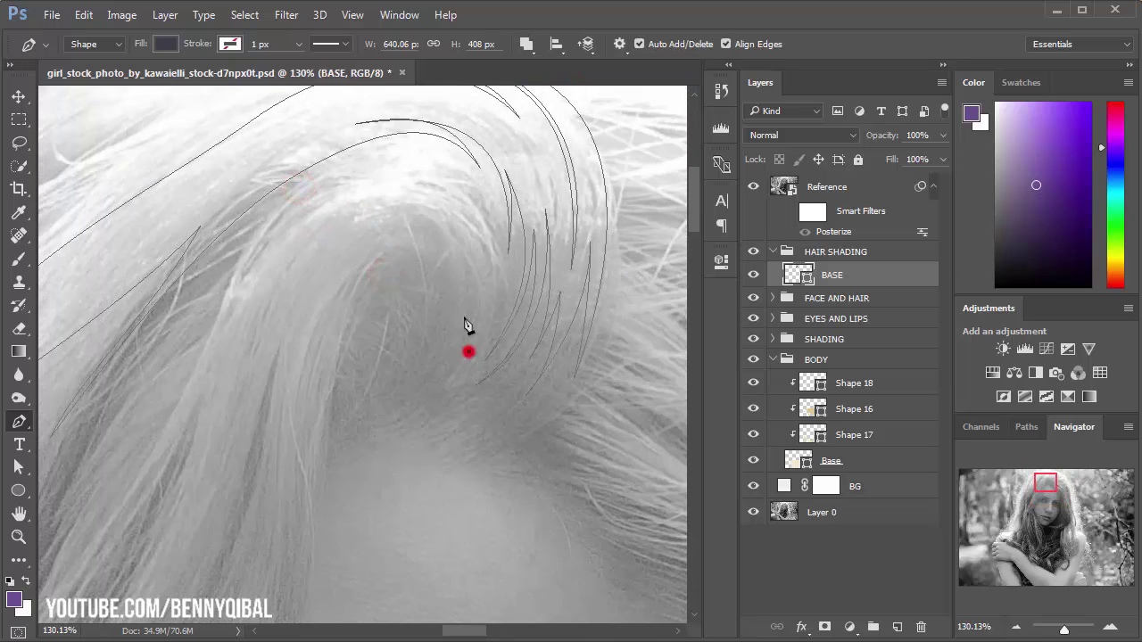
left_click_drag(426, 183, 301, 149)
scroll(475, 218, "up", 2)
left_click_drag(506, 245, 516, 282)
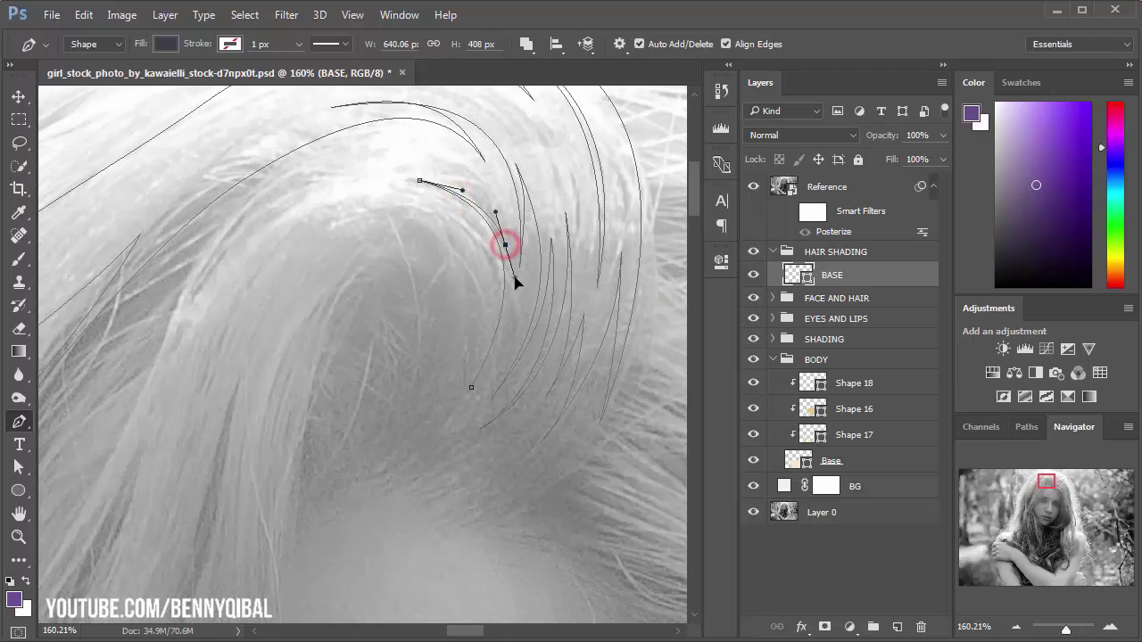
left_click_drag(350, 158, 250, 178)
Step: Trace the lock down the left side of the hair to eye level
left_click_drag(242, 237, 301, 184)
left_click_drag(246, 239, 215, 323)
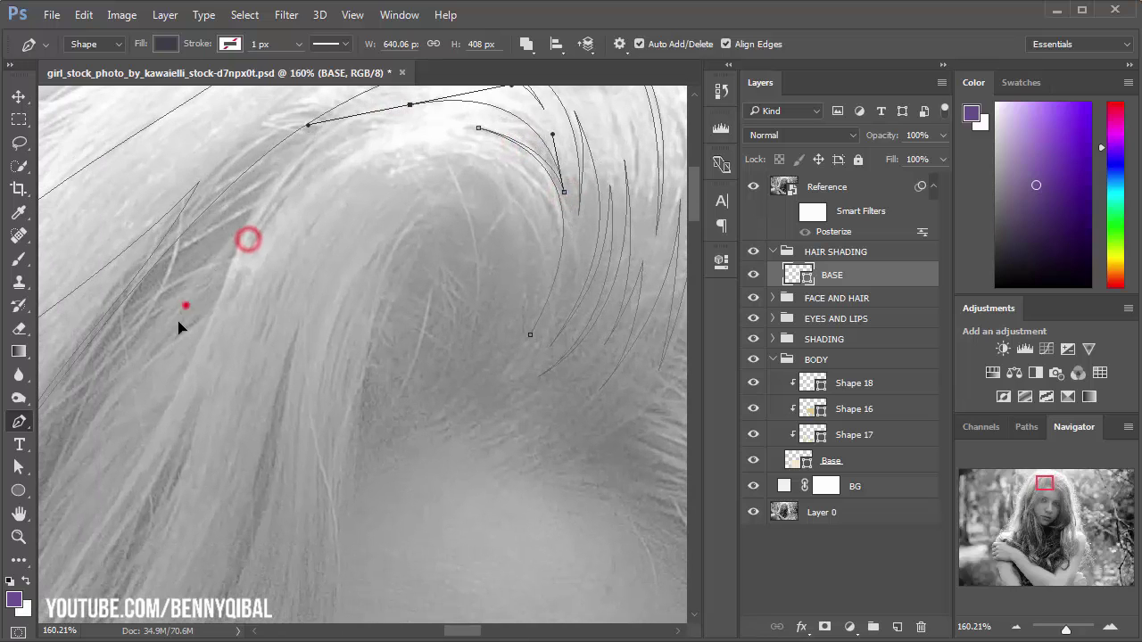
left_click_drag(190, 406, 177, 443)
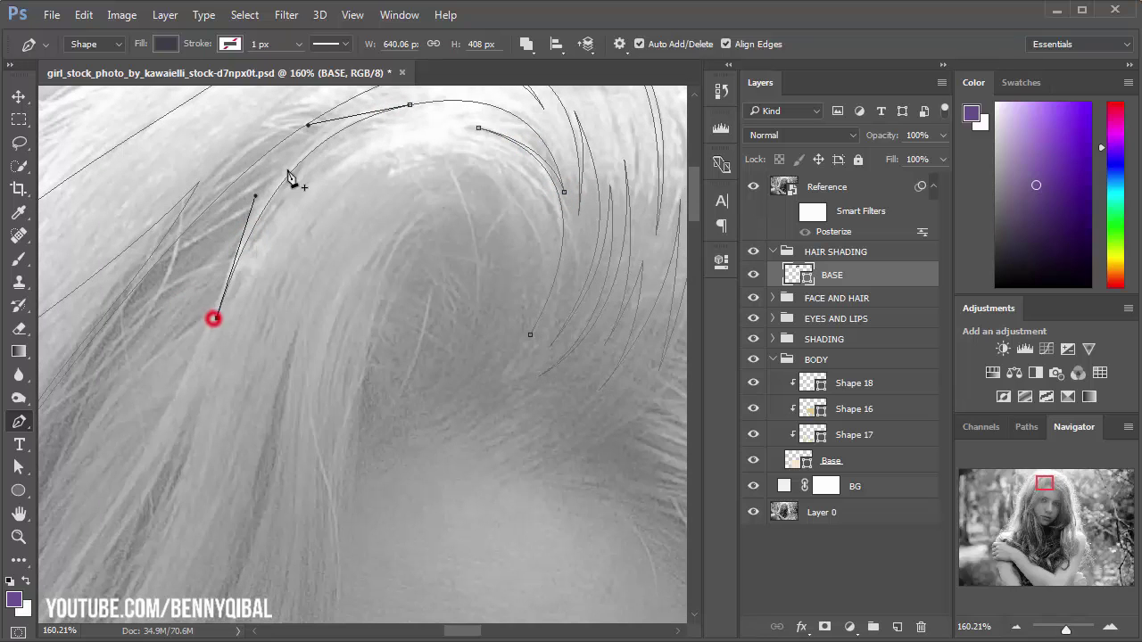
mouse_move(353, 147)
left_mouse_down()
mouse_move(395, 116)
mouse_move(446, 104)
left_mouse_up()
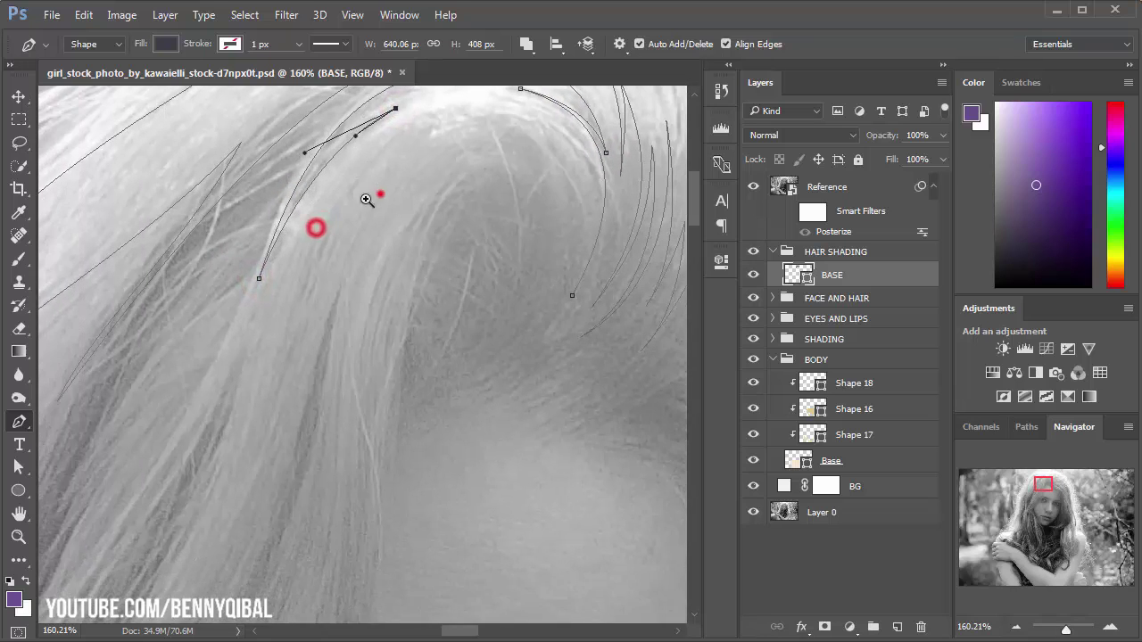
scroll(375, 192, "down", 3)
left_click_drag(301, 328, 287, 463)
scroll(285, 420, "down", 3)
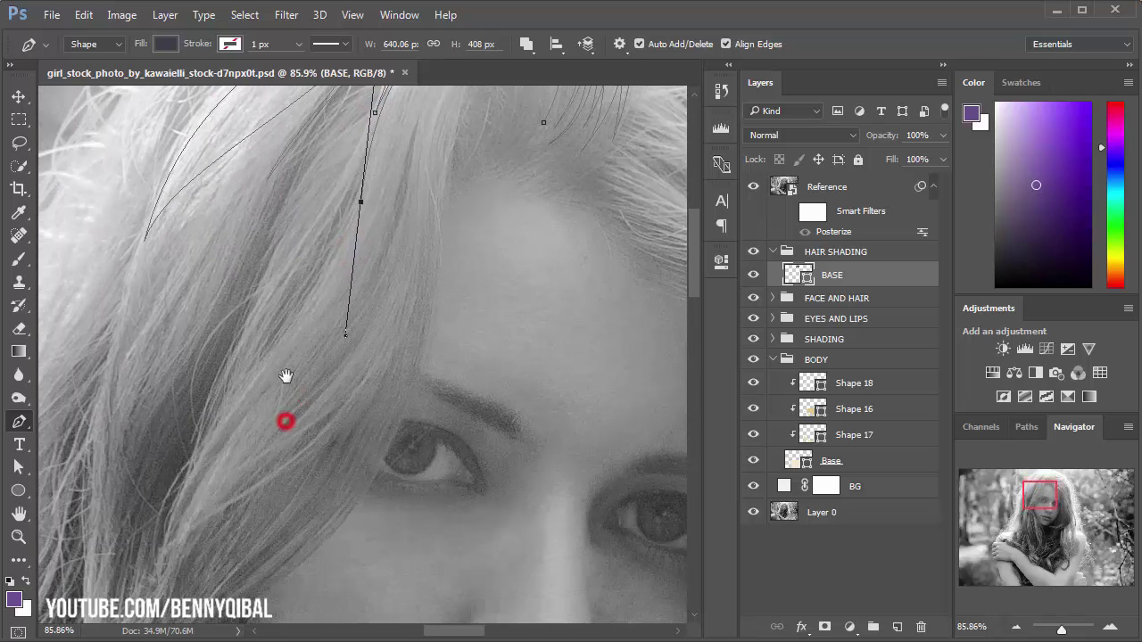
left_click_drag(166, 520, 127, 598)
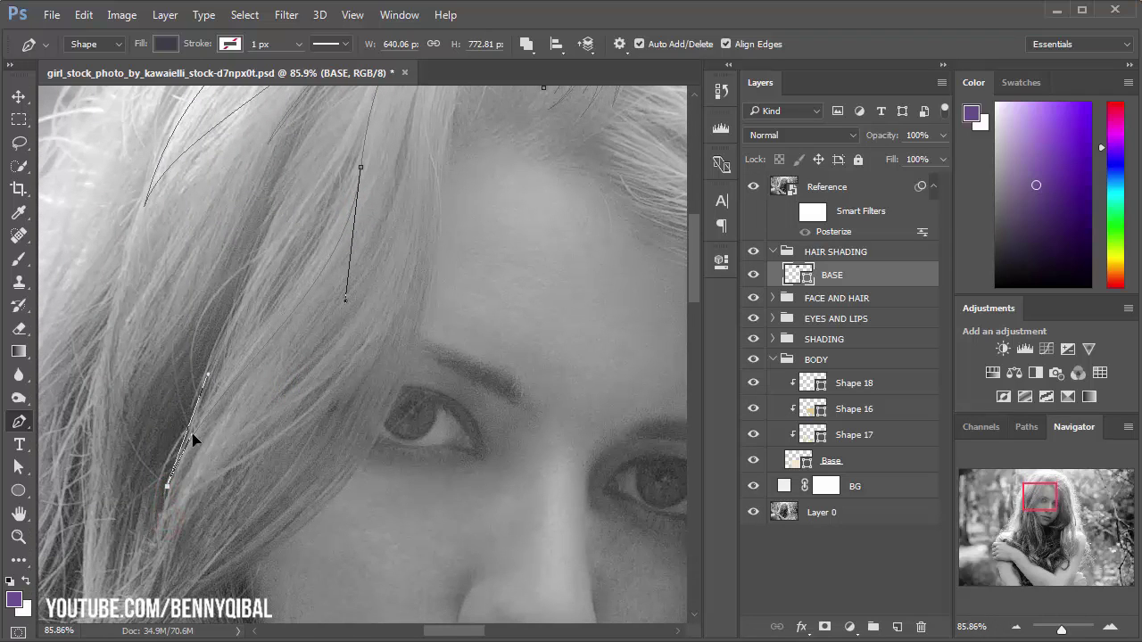
left_click_drag(338, 263, 378, 216)
scroll(298, 357, "up", 2)
mouse_move(193, 490)
left_mouse_down()
mouse_move(189, 596)
mouse_move(191, 446)
left_mouse_up()
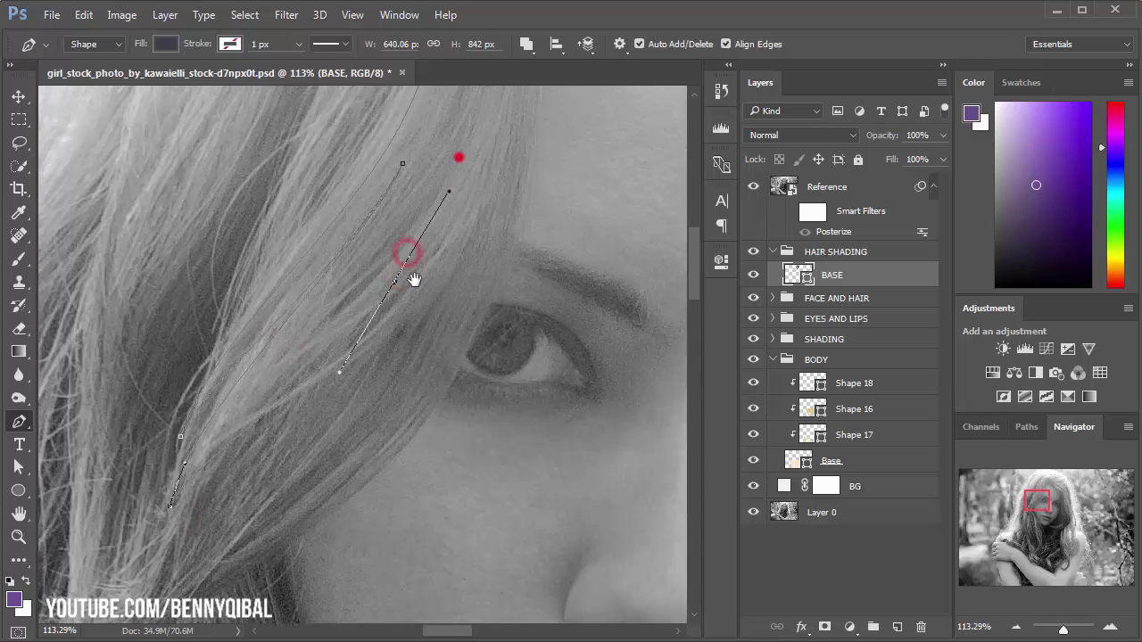
Step: Trace the crown curl with curved anchors, ending in a sharp tip
left_click_drag(435, 225, 399, 314)
left_click_drag(428, 158, 363, 337)
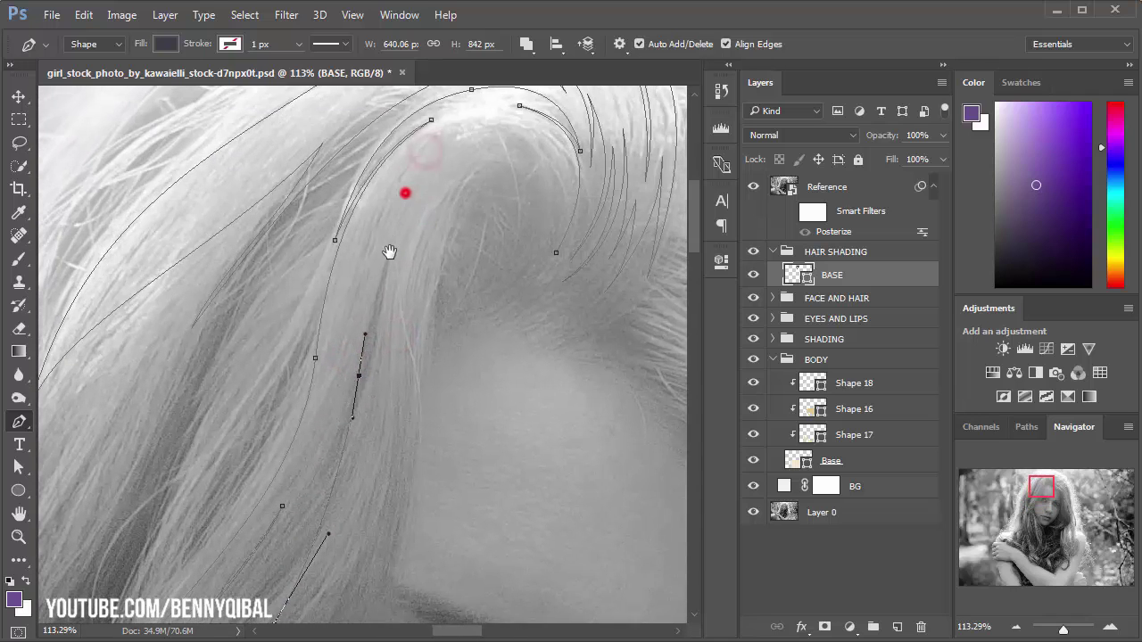
left_click_drag(423, 185, 484, 131)
left_click_drag(337, 373, 314, 513)
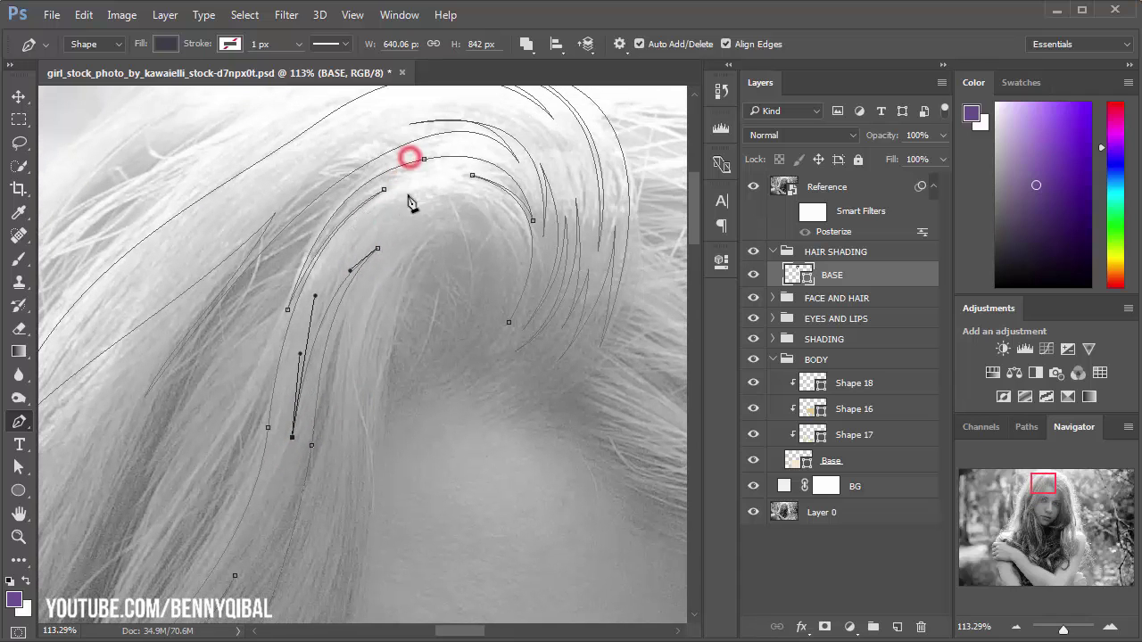
left_click_drag(420, 188, 492, 191)
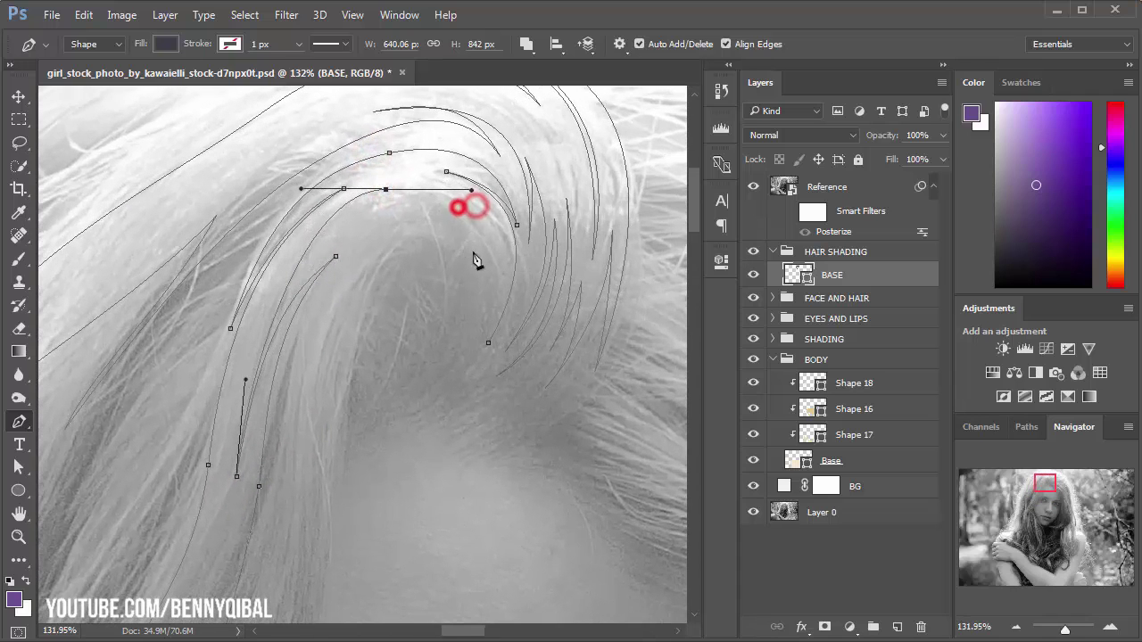
left_click_drag(463, 311, 446, 390)
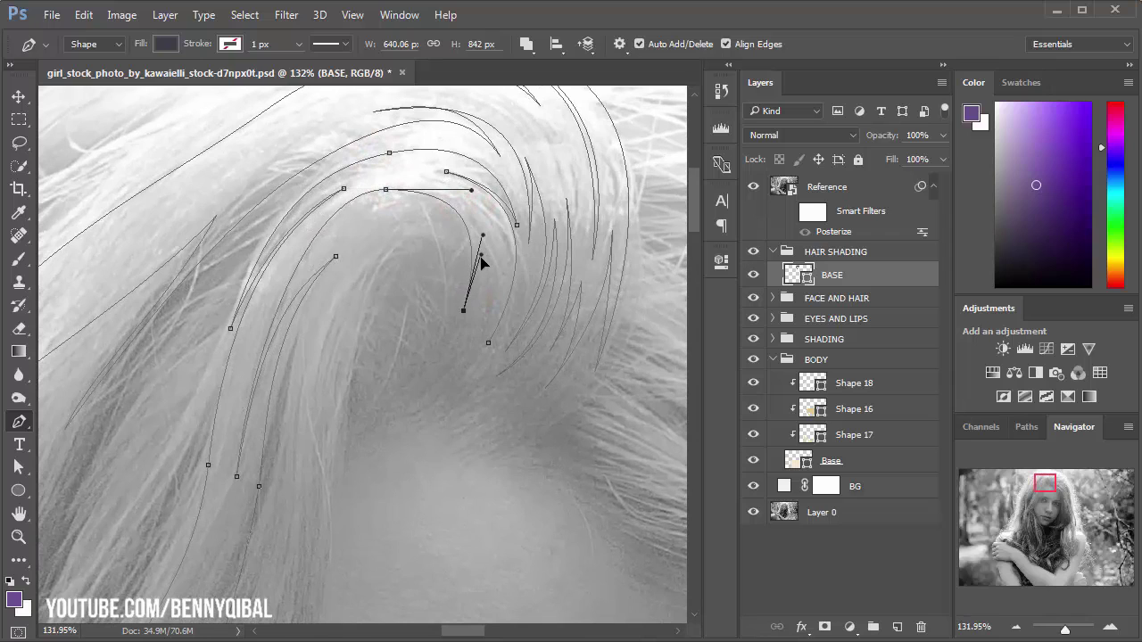
left_click_drag(435, 360, 382, 413)
left_click(436, 360, "alt")
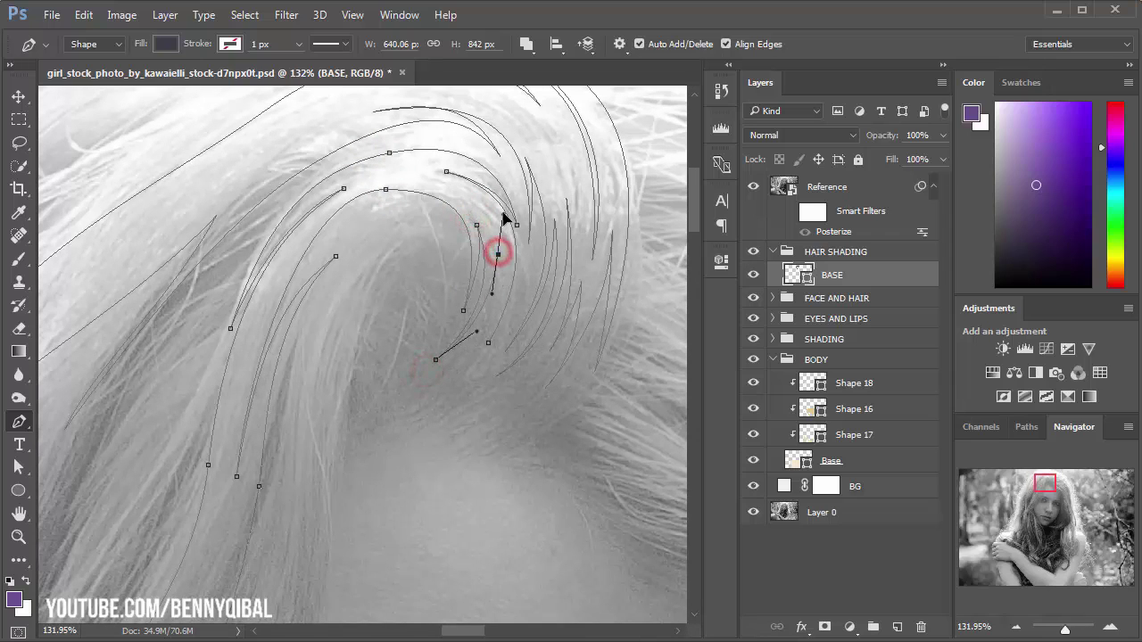
Step: Add an anchor near the strand tip and remove its curve handle for a sharp turn
left_click(495, 282, "ctrl")
left_click_drag(516, 247, 518, 287)
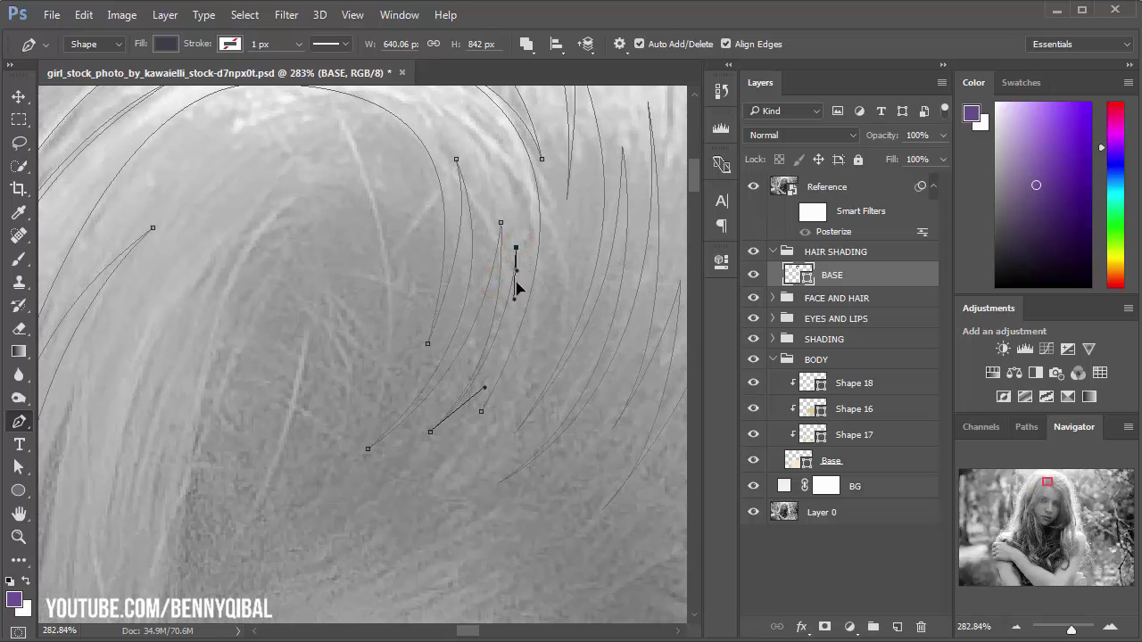
left_click(481, 411, "alt")
scroll(461, 429, "down", 3)
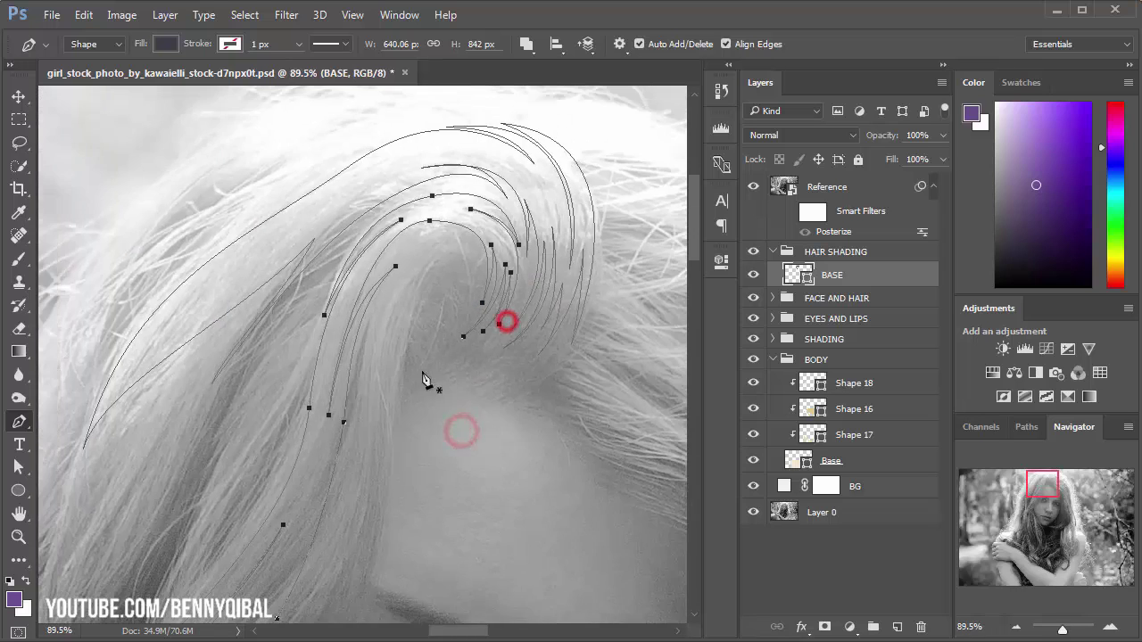
scroll(508, 321, "down", 2)
scroll(415, 313, "up", 2)
scroll(493, 298, "up", 2)
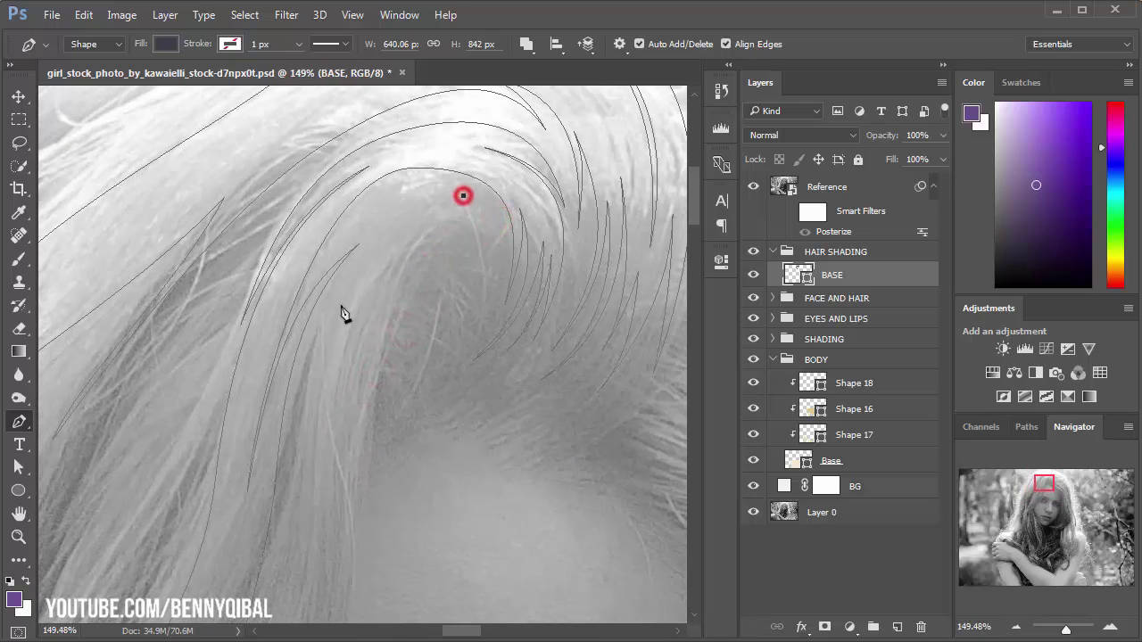
Step: Extend the lock down-left to end above the eye, then add a forehead strand anchor
mouse_move(325, 348)
left_mouse_down()
mouse_move(295, 506)
mouse_move(213, 585)
left_mouse_up()
scroll(304, 447, "down", 2)
scroll(308, 446, "up", 2)
left_click_drag(357, 299, 375, 198)
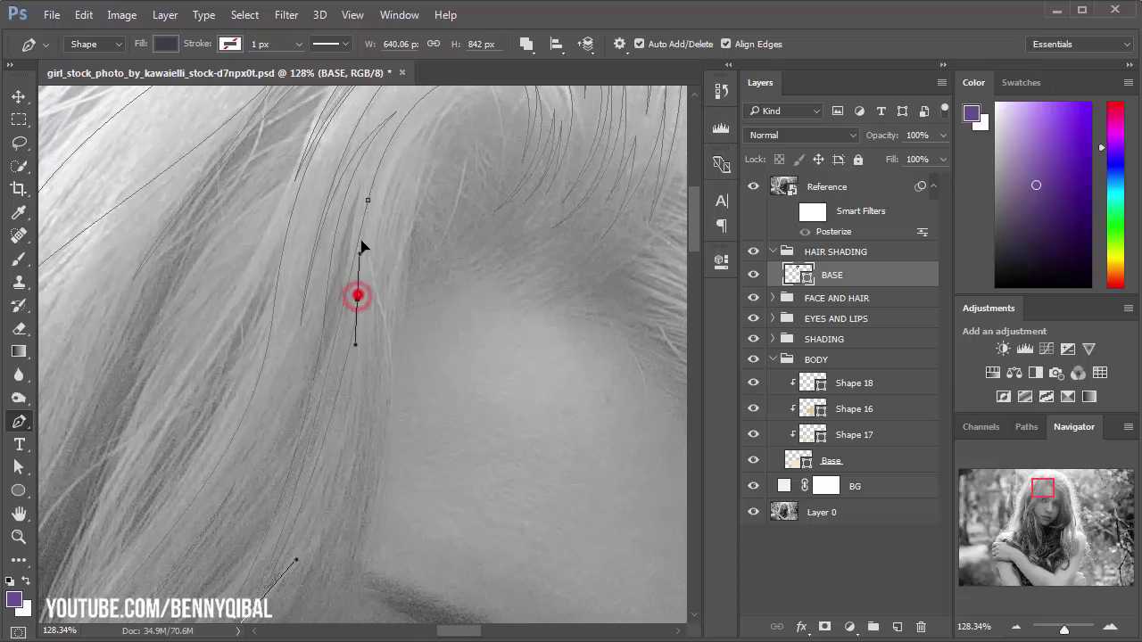
scroll(355, 404, "down", 4)
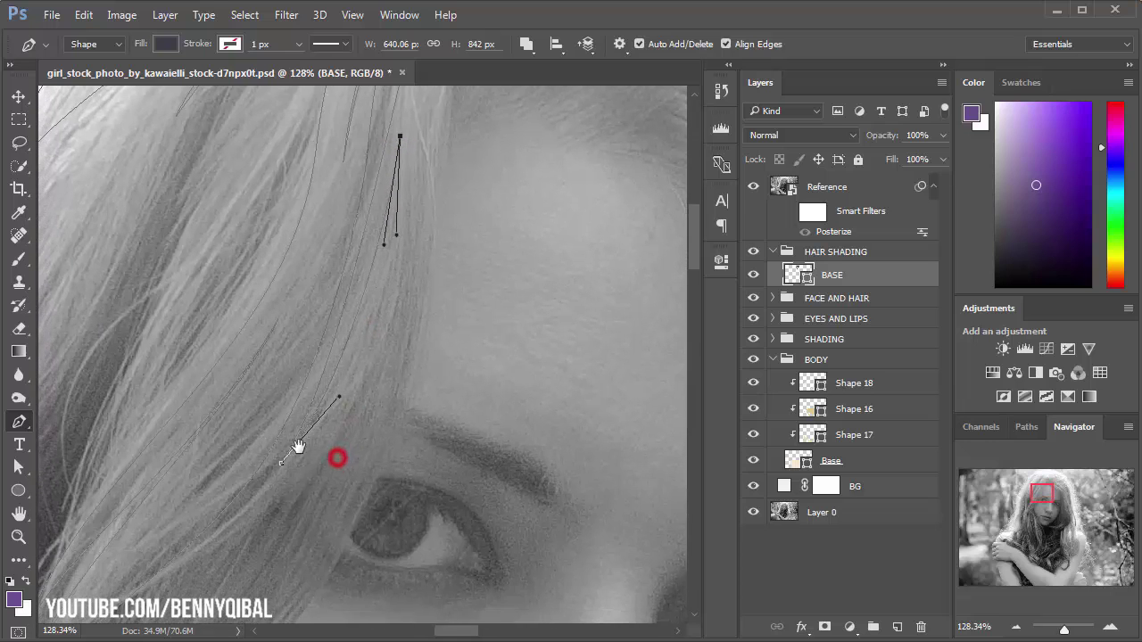
mouse_move(194, 547)
left_mouse_down()
mouse_move(40, 616)
mouse_move(208, 588)
left_mouse_up()
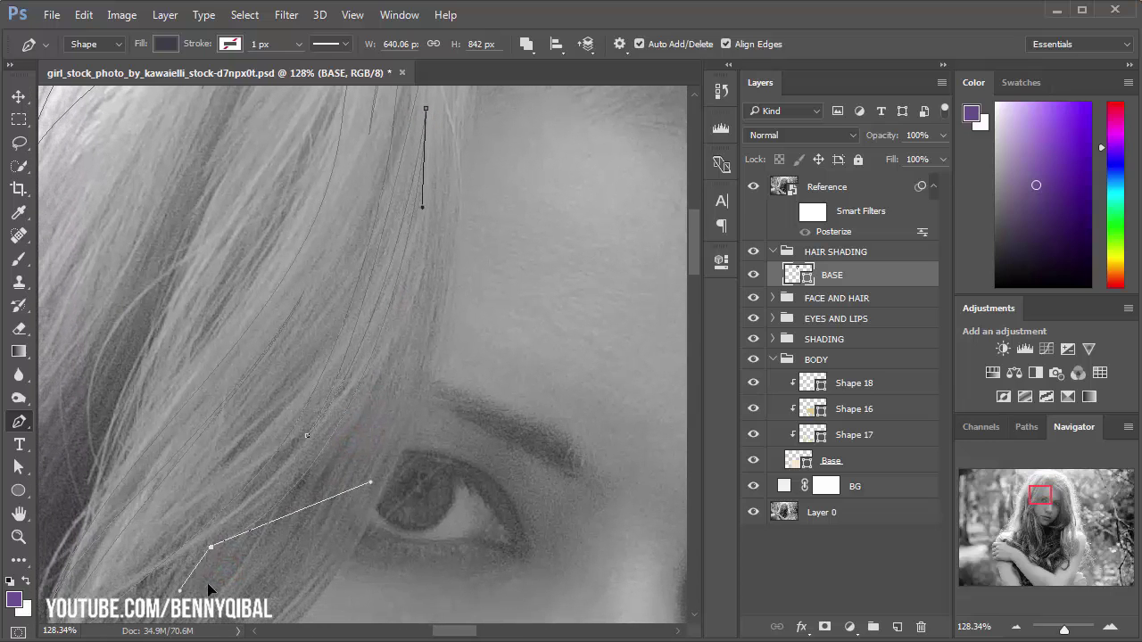
scroll(382, 401, "down", 2)
mouse_move(424, 363)
left_mouse_down()
mouse_move(420, 260)
mouse_move(434, 201)
mouse_move(571, 145)
mouse_move(495, 166)
left_mouse_up()
Step: Add curved anchors along the crown strand, undoing one misplaced point
scroll(437, 174, "up", 3)
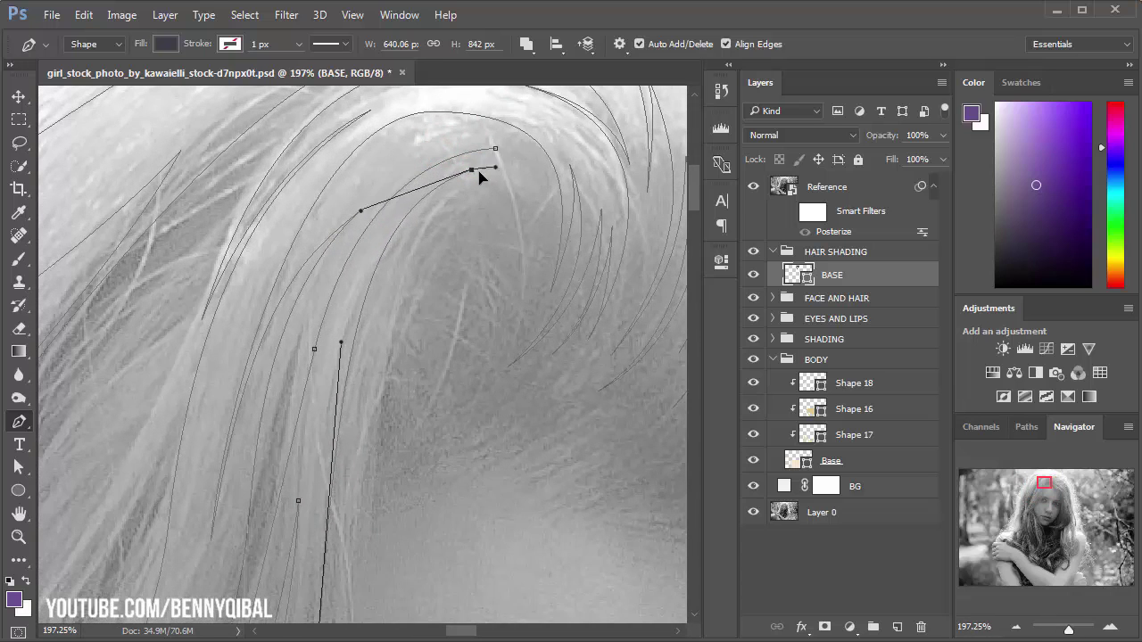
left_click_drag(397, 211, 373, 241)
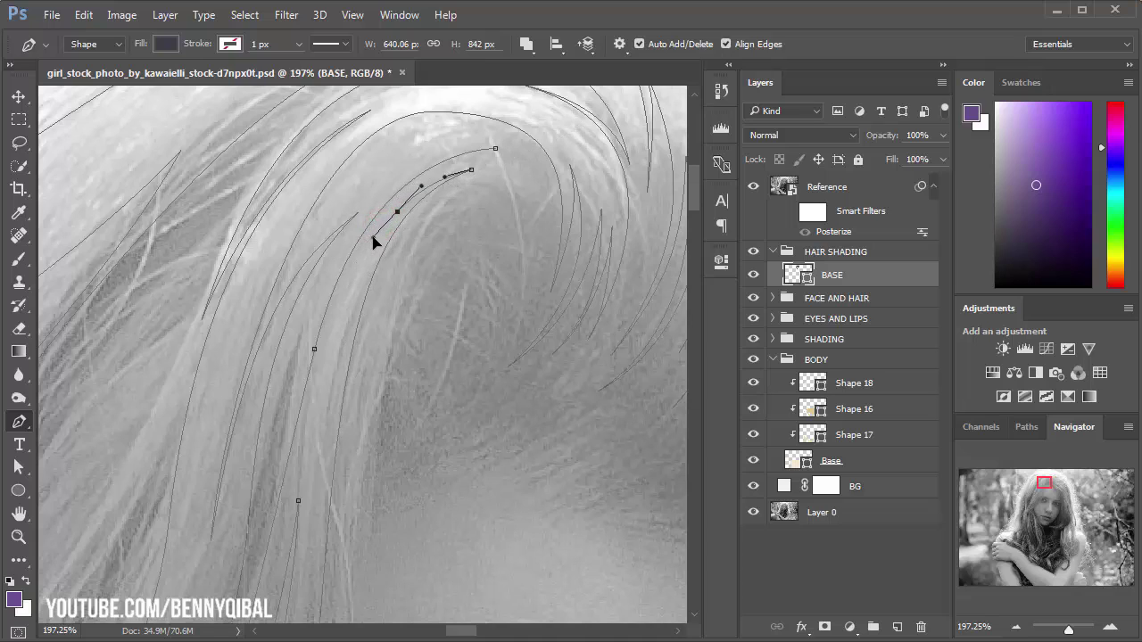
mouse_move(538, 204)
left_mouse_down()
mouse_move(580, 274)
mouse_move(592, 230)
left_mouse_up()
key("ctrl+z")
mouse_move(478, 224)
left_mouse_down()
mouse_move(473, 190)
mouse_move(408, 191)
left_mouse_up()
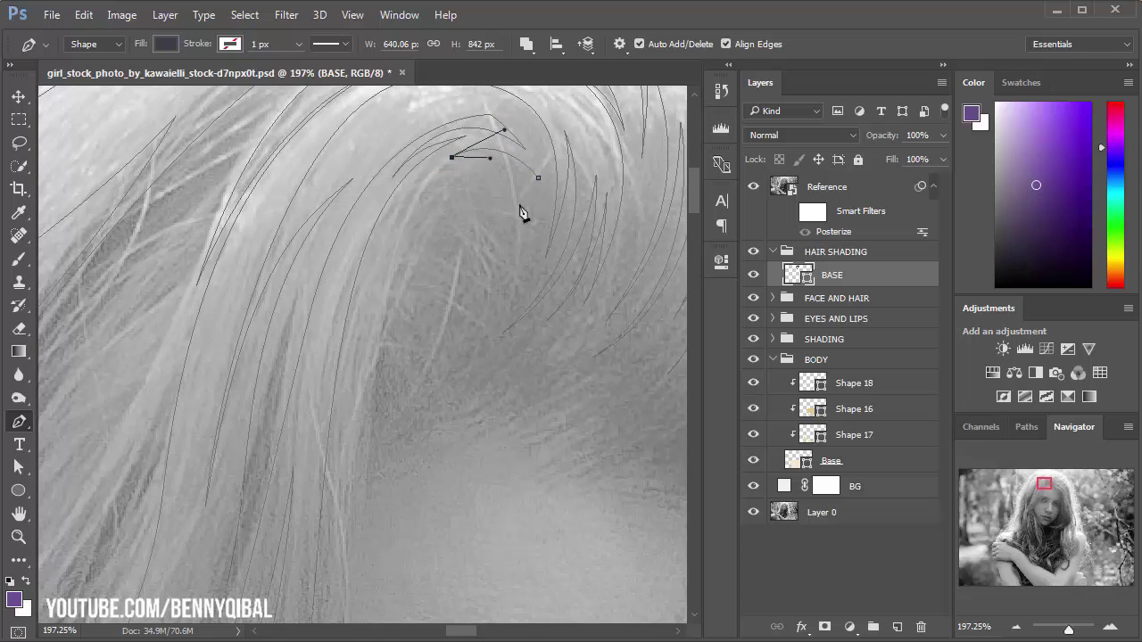
left_click_drag(505, 294, 542, 243)
left_click_drag(462, 256, 497, 212)
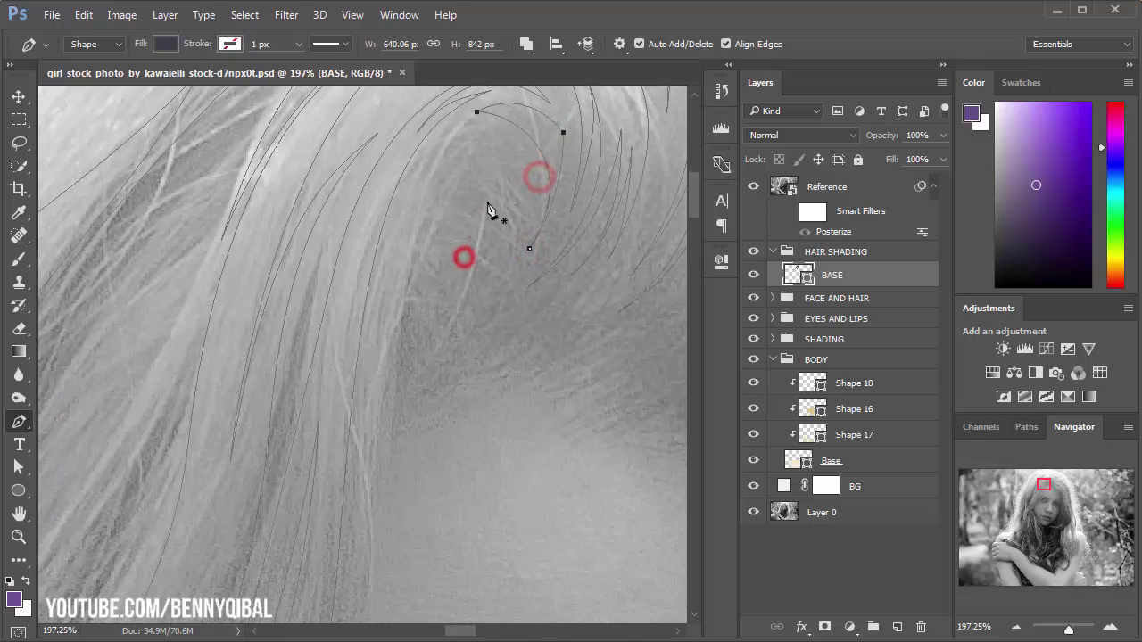
Step: Continue the strand down and back up to the top of the curl
left_click(518, 143, "alt")
left_click_drag(395, 224, 356, 345)
left_click_drag(351, 389, 360, 268)
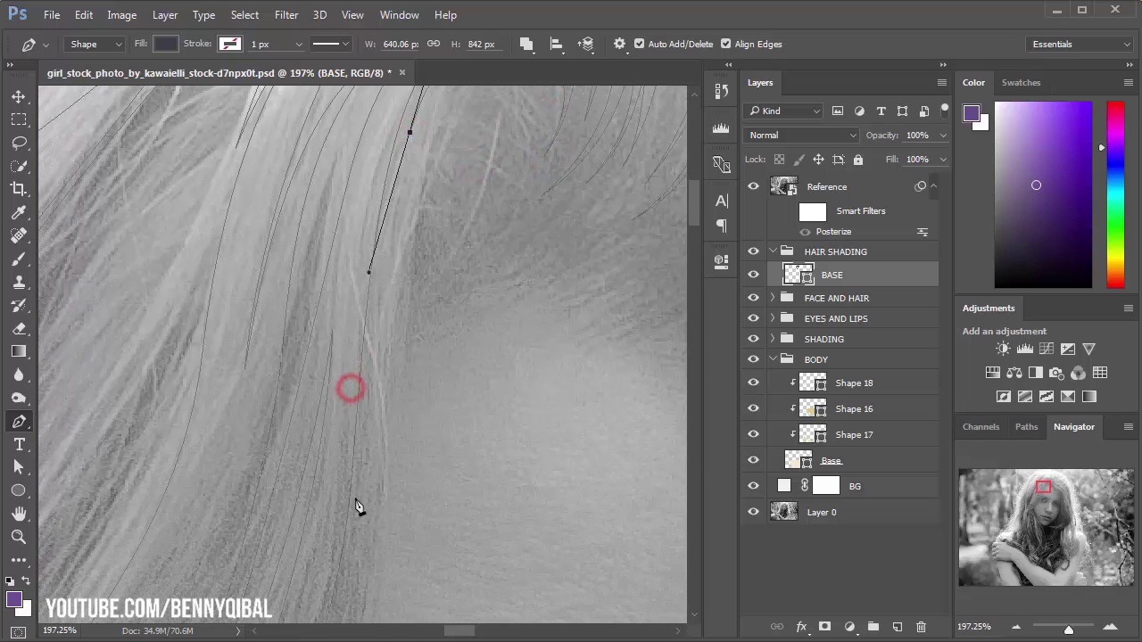
left_click_drag(355, 518, 380, 414)
mouse_move(397, 257)
left_mouse_down()
mouse_move(419, 161)
mouse_move(377, 237)
left_mouse_up()
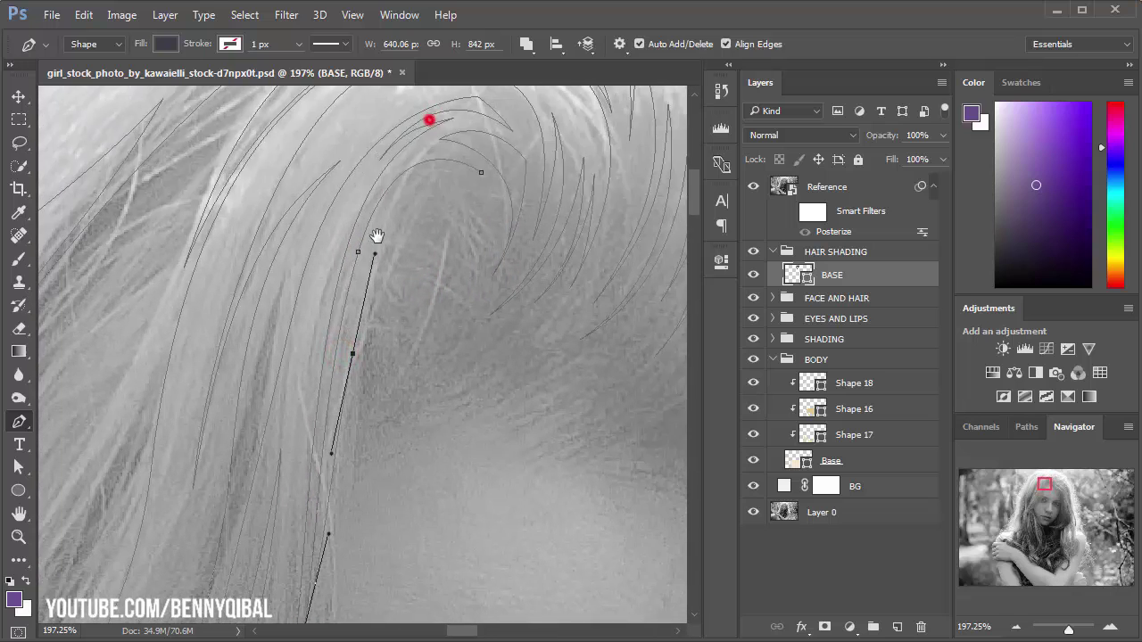
left_click_drag(461, 175, 482, 181)
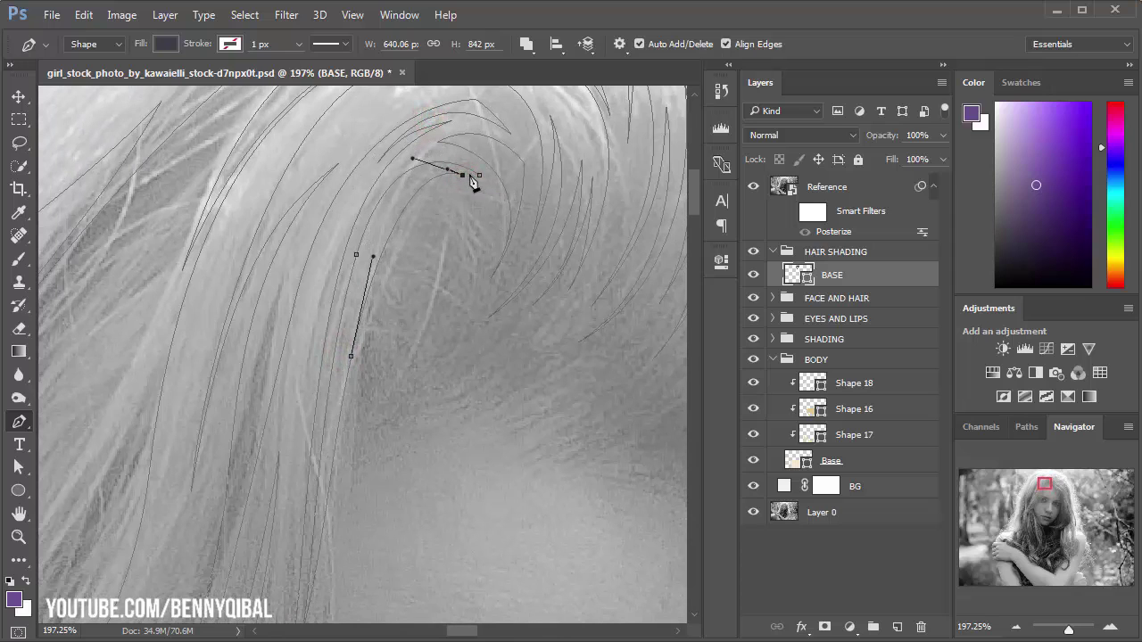
scroll(480, 183, "down", 1)
Step: Start a new strand path inside the curl with curved anchors at its top
left_click(488, 213)
left_click_drag(450, 164, 406, 193)
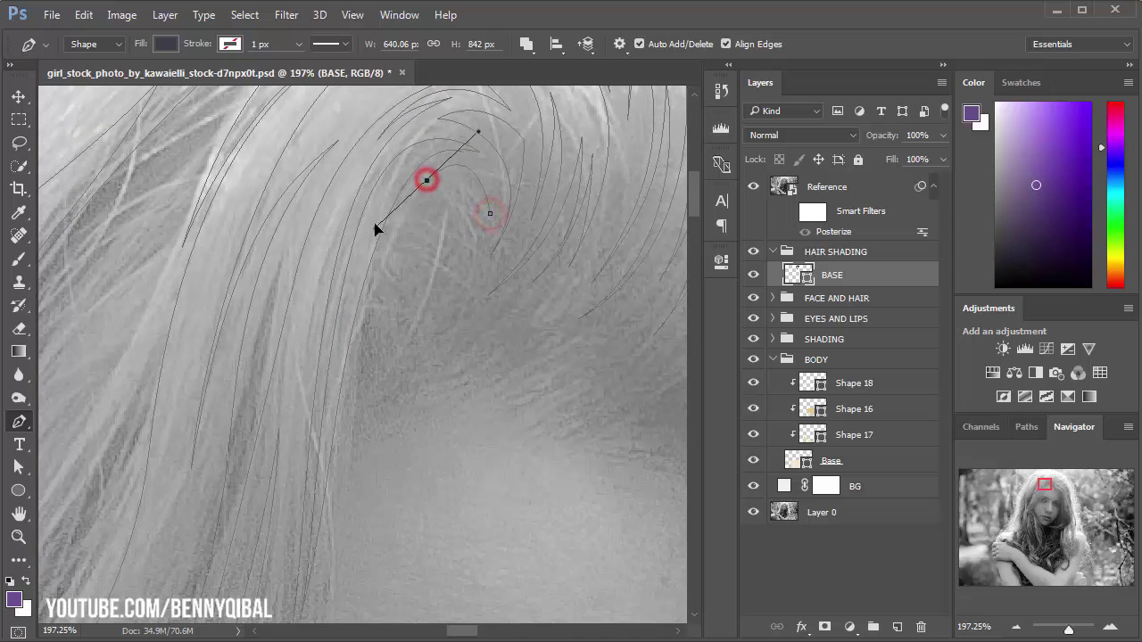
left_click_drag(353, 407, 378, 312)
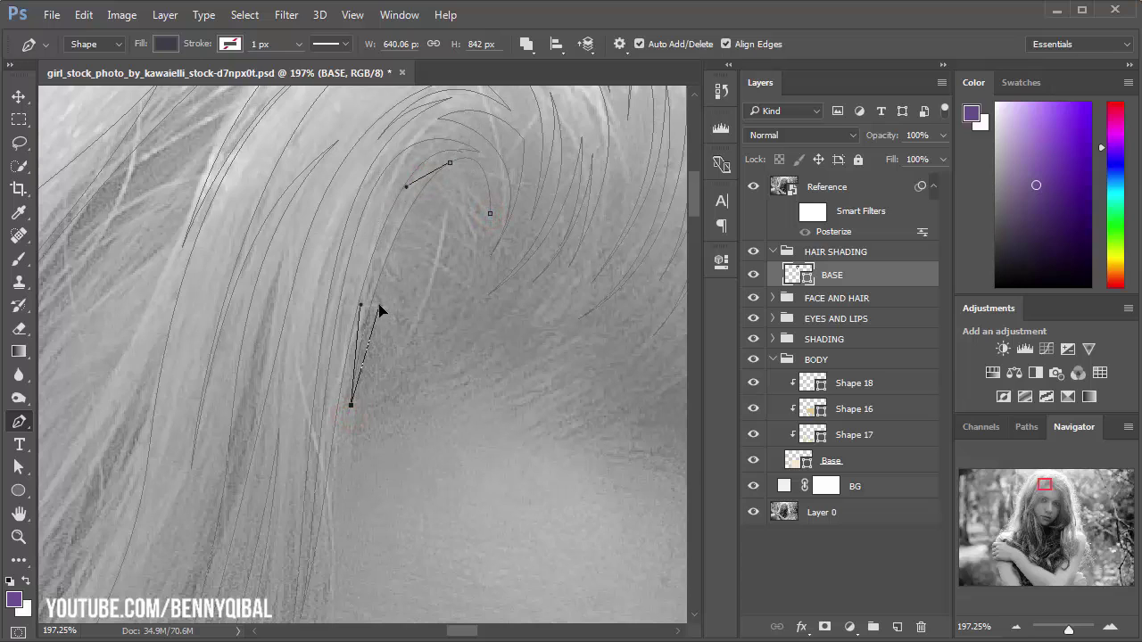
left_click_drag(461, 176, 499, 177)
left_click_drag(468, 283, 470, 229)
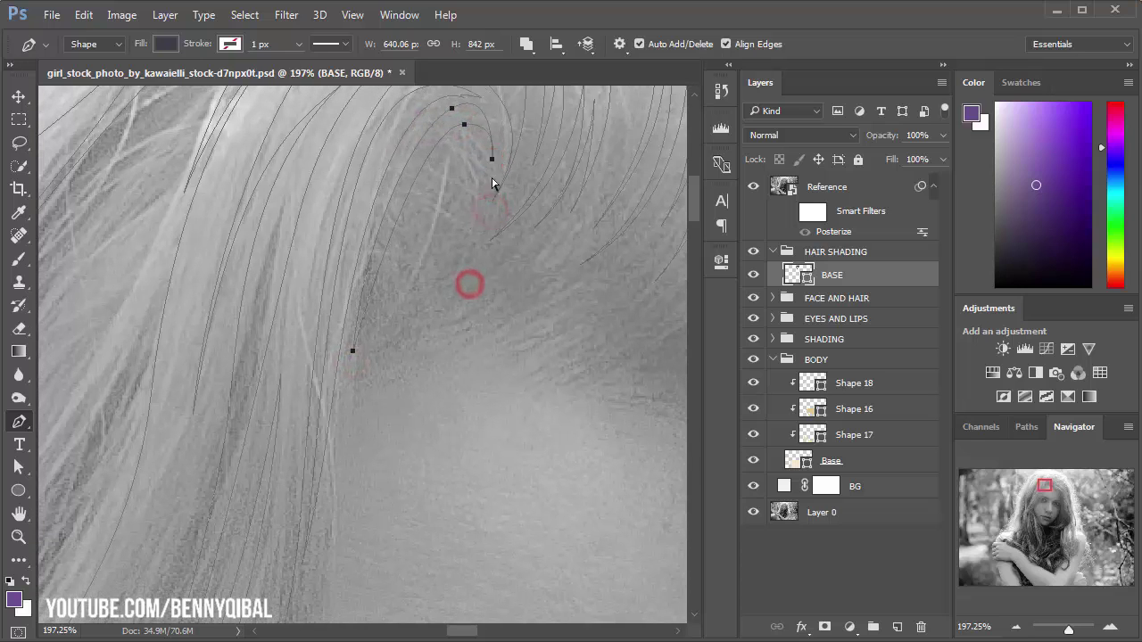
left_click_drag(446, 136, 481, 114)
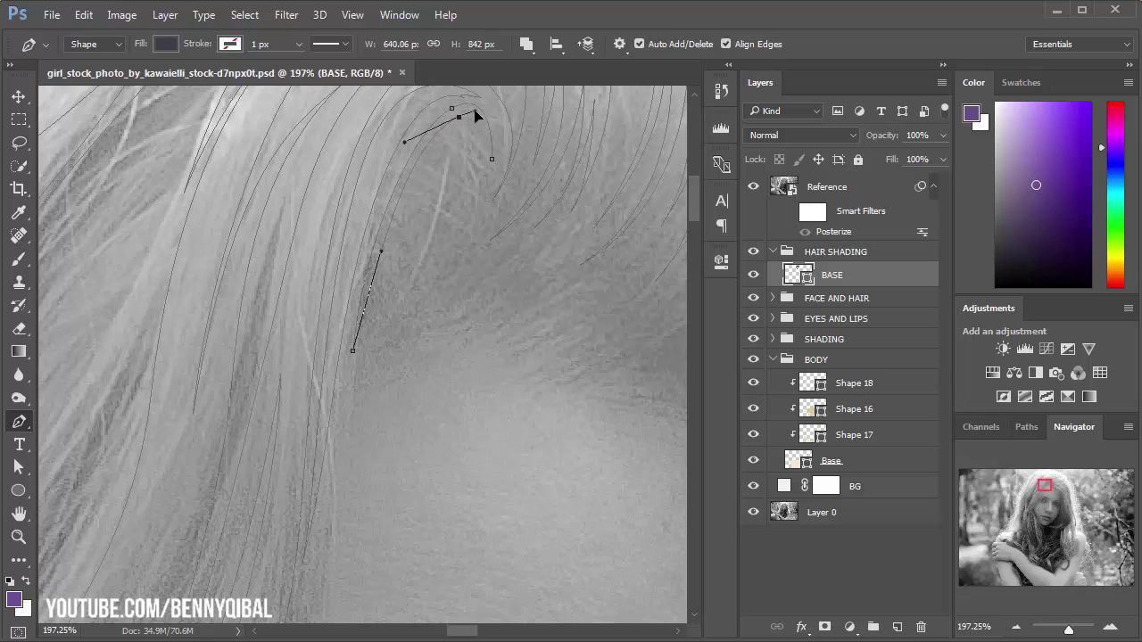
left_click_drag(491, 159, 492, 248)
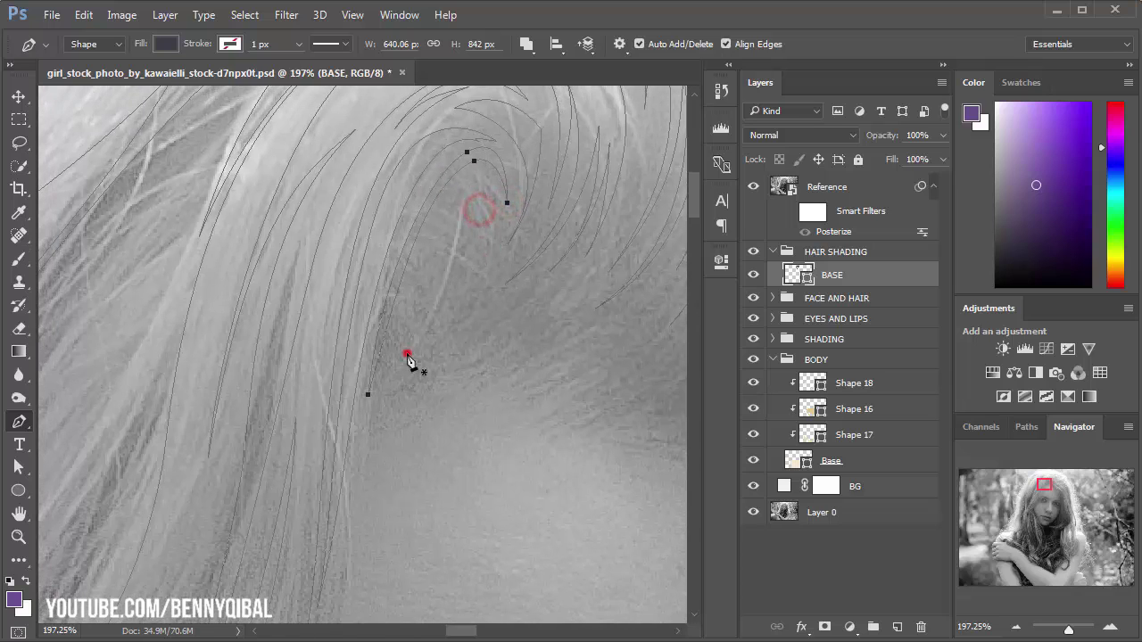
Step: Give another strand a sharp-turn tip, refine its handles, and zoom out to the whole head
left_click(407, 355)
left_click_drag(479, 196, 477, 132)
left_click(479, 196, "alt")
left_click_drag(404, 362, 407, 349)
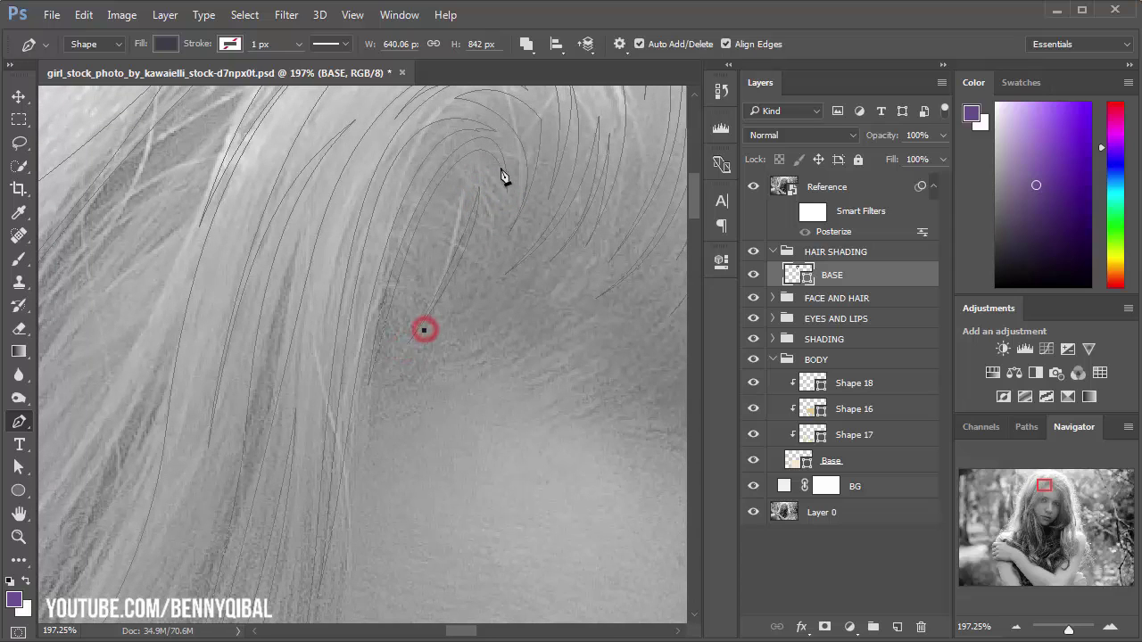
left_click_drag(452, 119, 450, 114)
left_click_drag(424, 340, 327, 434)
scroll(472, 298, "down", 3)
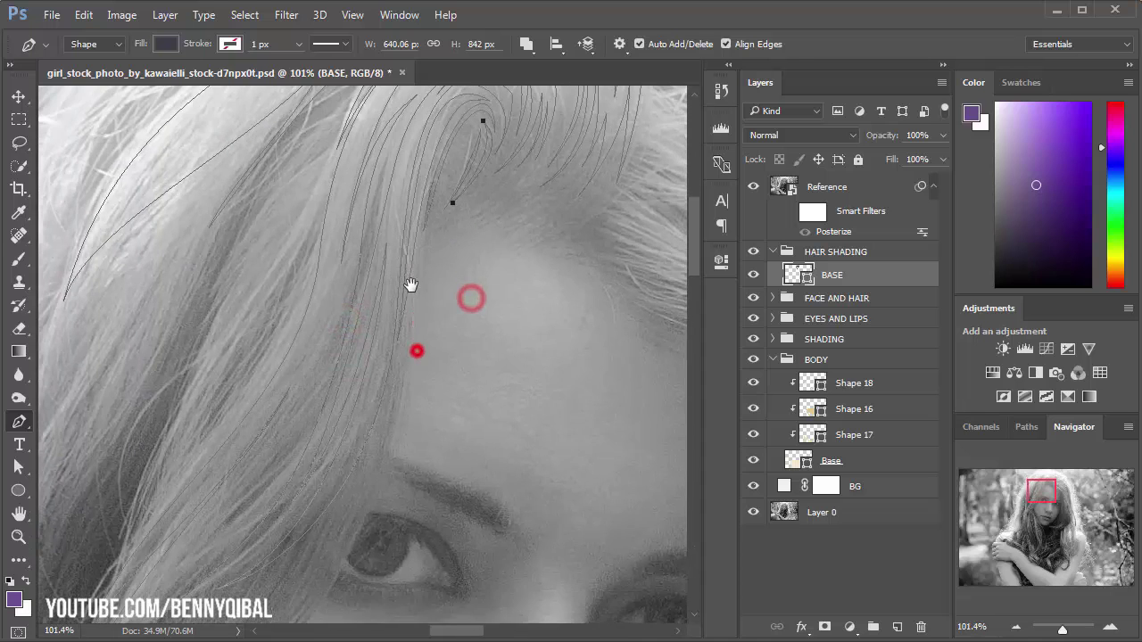
left_click_drag(411, 284, 416, 349)
Step: Hide and reshow the Reference photo to compare the artwork, then select the BASE layer
left_click(753, 187)
scroll(553, 285, "down", 3)
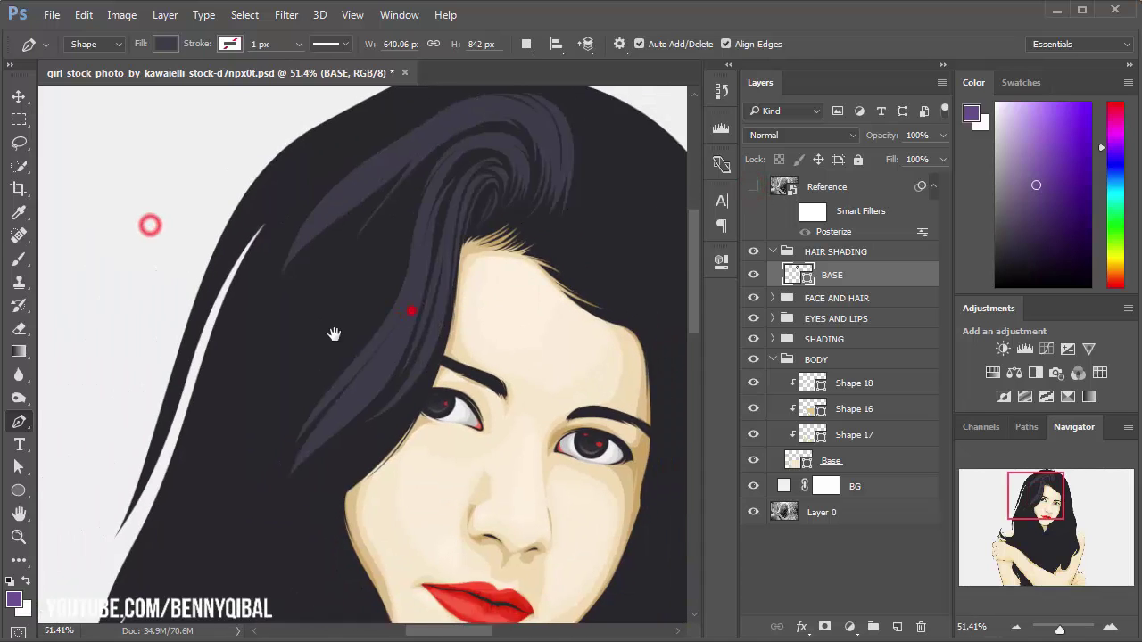
scroll(401, 312, "down", 2)
left_click(753, 186)
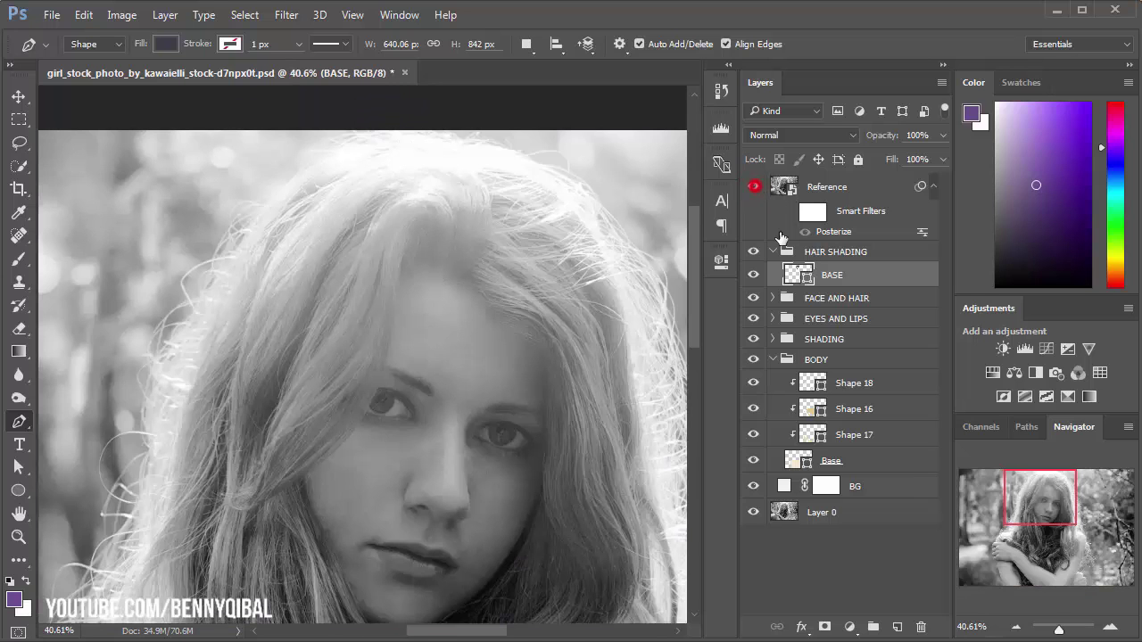
left_click(852, 278)
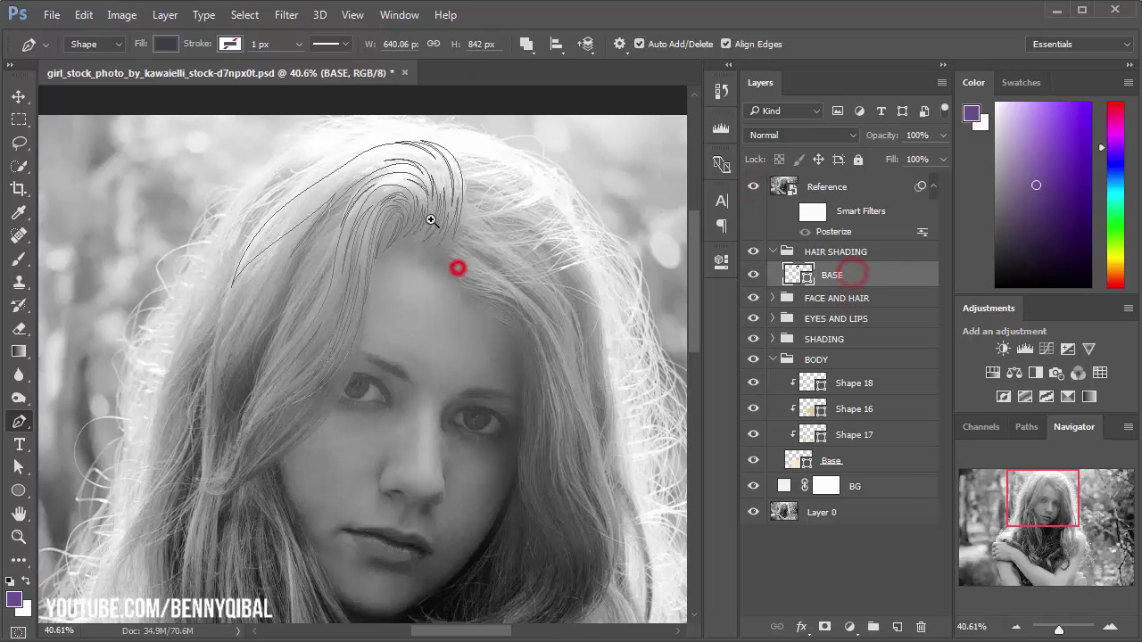
Step: Trace a curved strand from the crown curl down to the forehead hairline
scroll(459, 265, "up", 4)
scroll(437, 223, "up", 1)
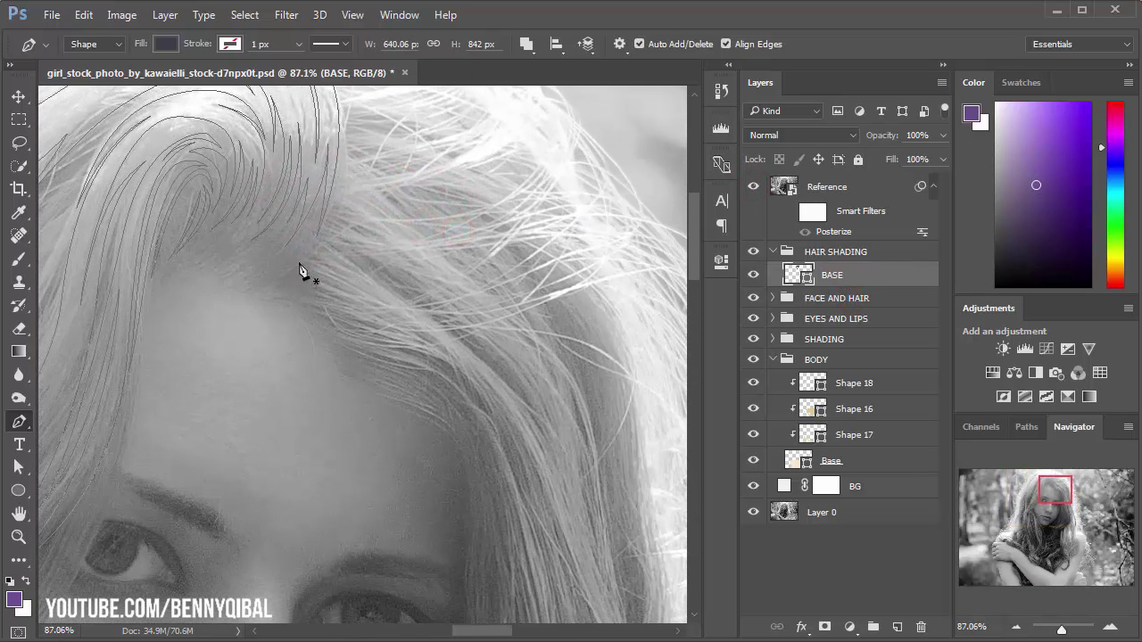
scroll(303, 276, "up", 1)
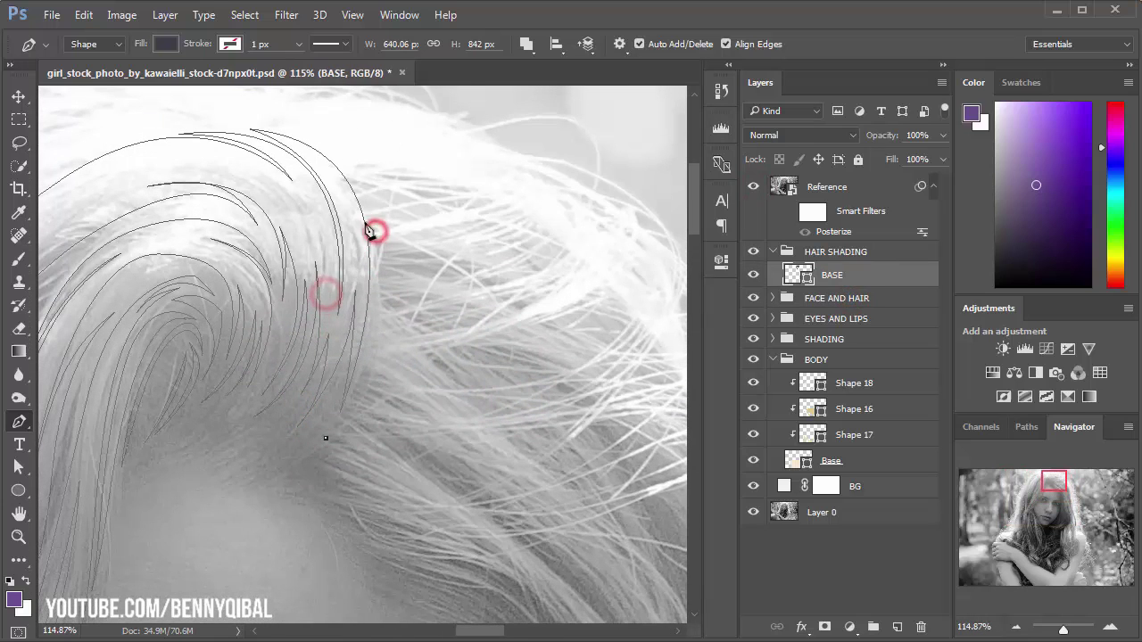
mouse_move(359, 193)
left_mouse_down()
mouse_move(304, 81)
mouse_move(318, 132)
left_mouse_up()
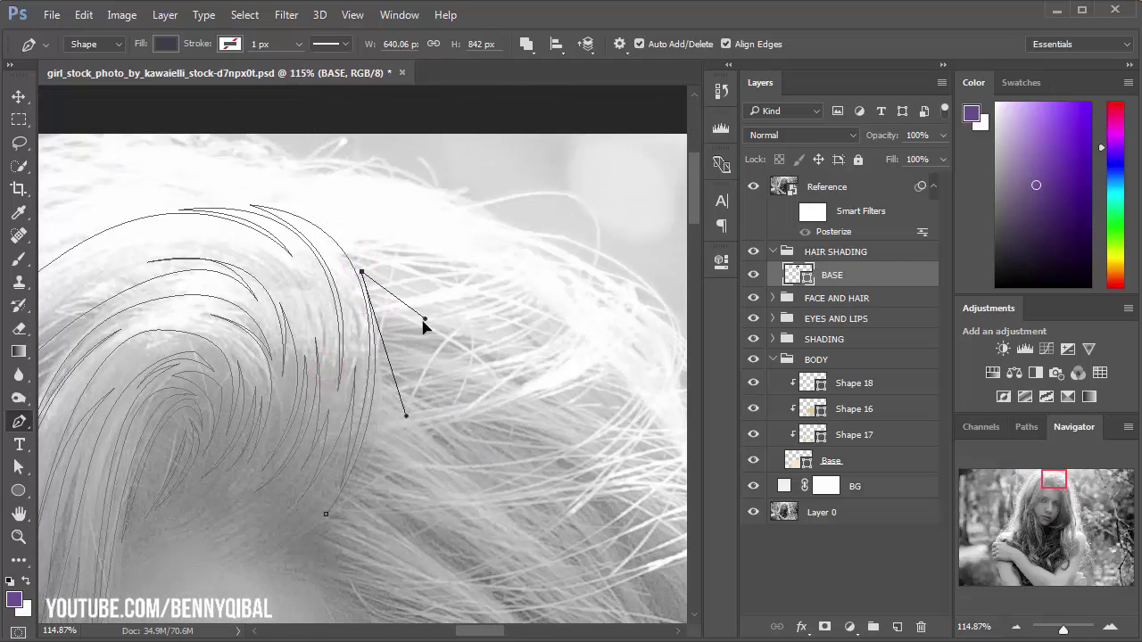
left_click_drag(413, 406, 414, 364)
left_click_drag(350, 449, 288, 500)
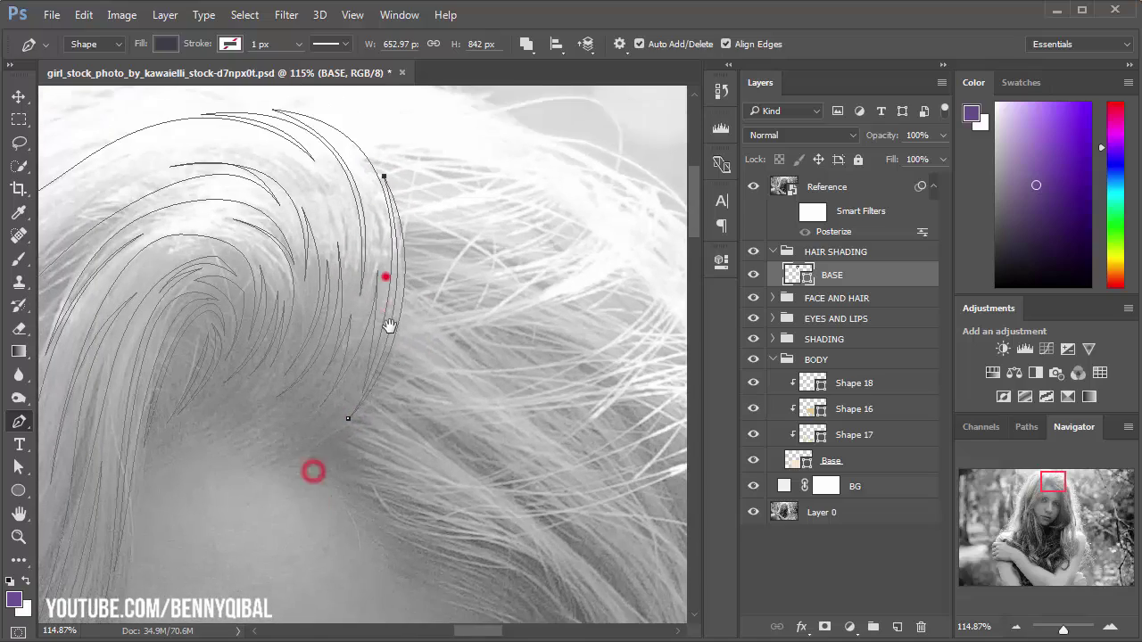
left_click_drag(420, 316, 388, 316)
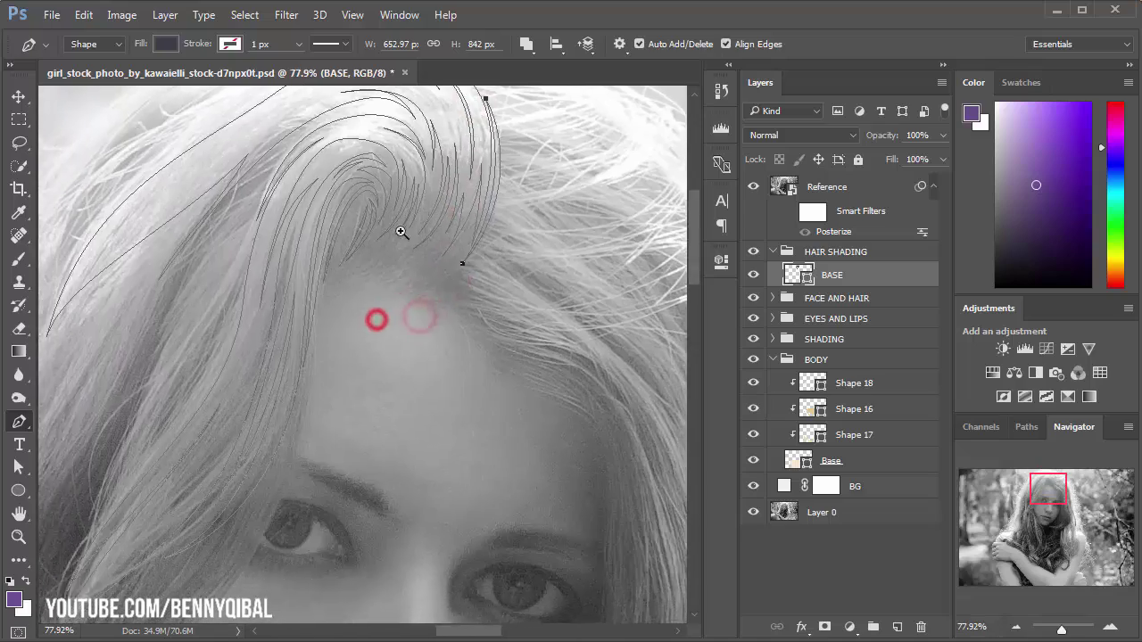
left_click_drag(334, 238, 395, 237)
mouse_move(298, 240)
left_mouse_down()
mouse_move(337, 240)
mouse_move(265, 306)
left_mouse_up()
left_click(368, 188)
Step: Trace a long hair strand with curved anchors down the left side of the face
left_click(281, 203)
left_click(248, 338)
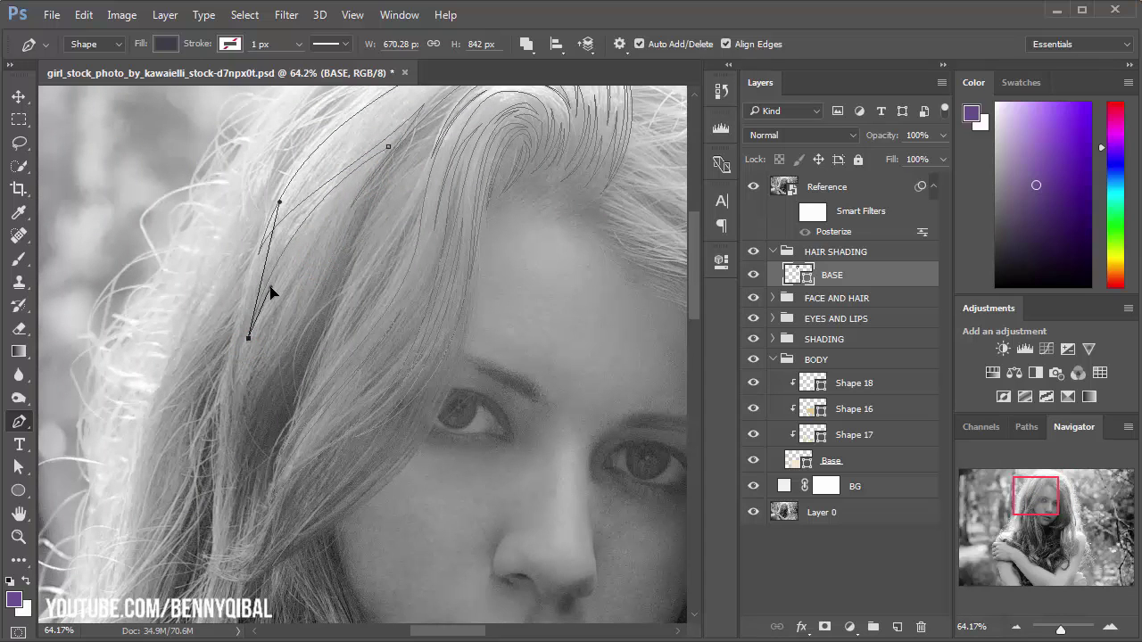
left_click_drag(339, 217, 363, 185)
scroll(321, 268, "down", 5)
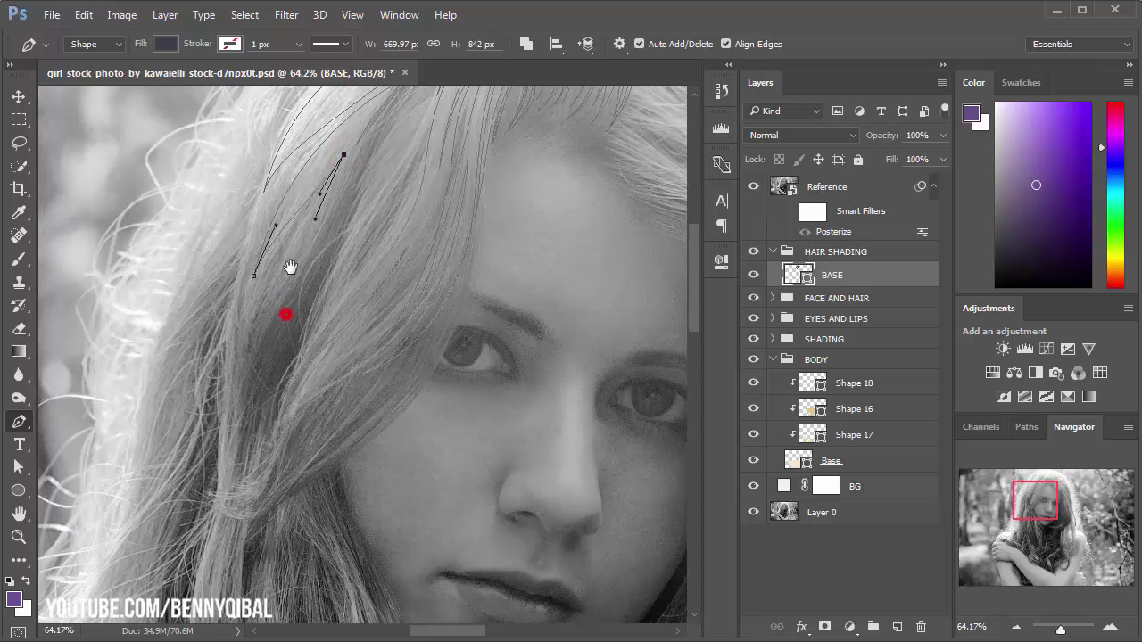
left_click_drag(244, 360, 239, 513)
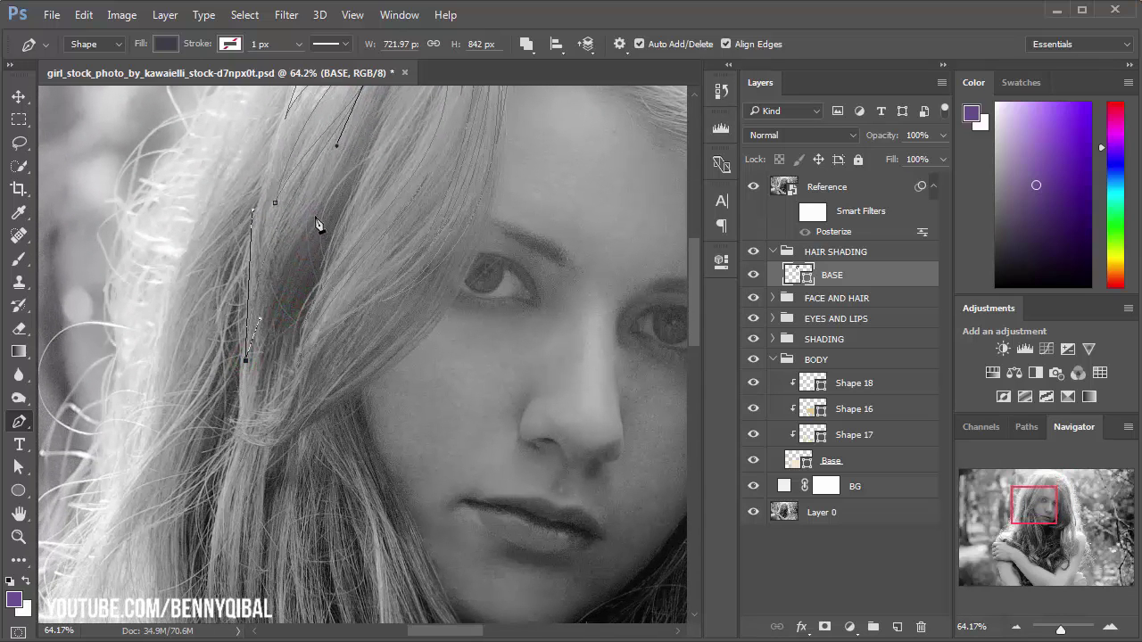
left_click_drag(327, 179, 378, 112)
scroll(369, 107, "up", 1)
scroll(321, 285, "up", 2)
Step: Finish the strand's upper anchors and close the path at its start anchor
left_click(323, 285)
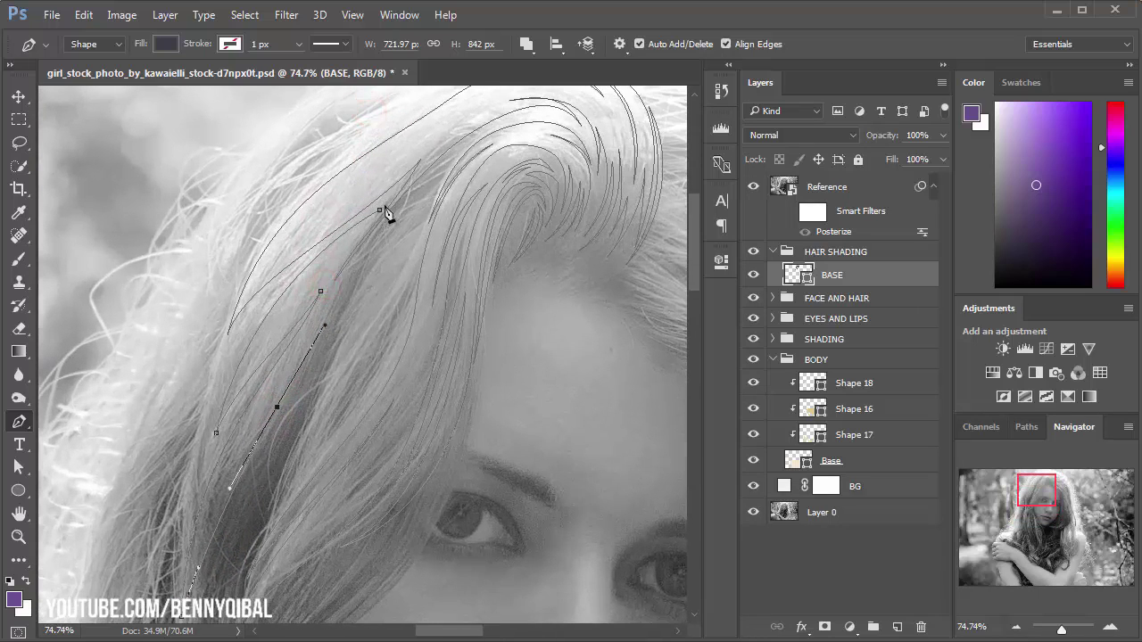
scroll(368, 232, "up", 3)
scroll(366, 241, "up", 1)
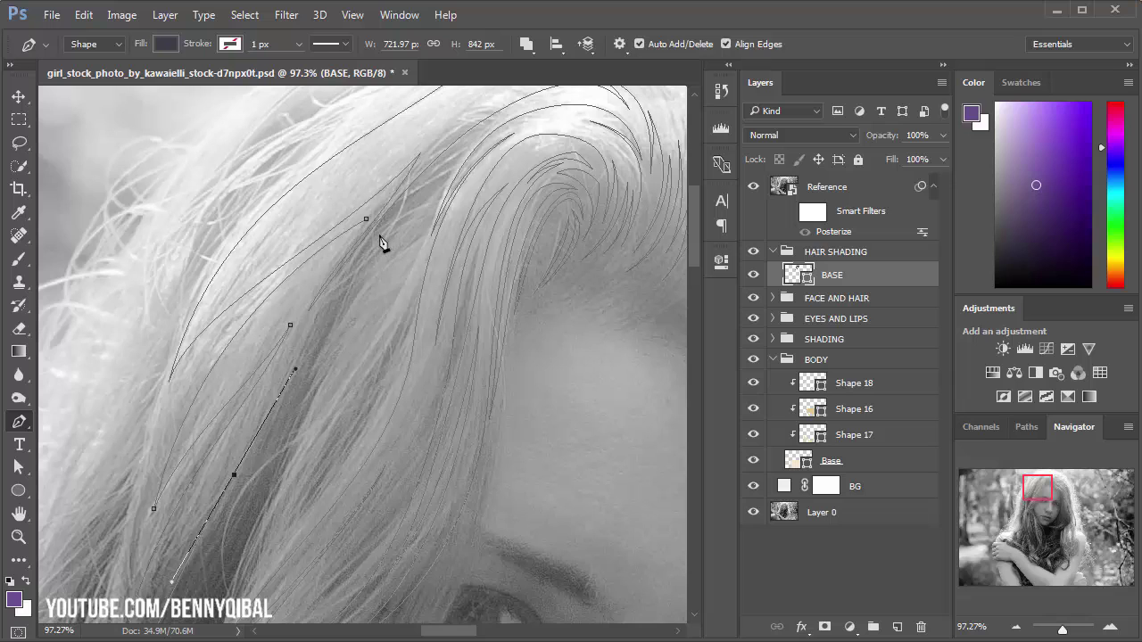
mouse_move(380, 243)
left_mouse_down()
mouse_move(354, 303)
mouse_move(316, 293)
left_mouse_up()
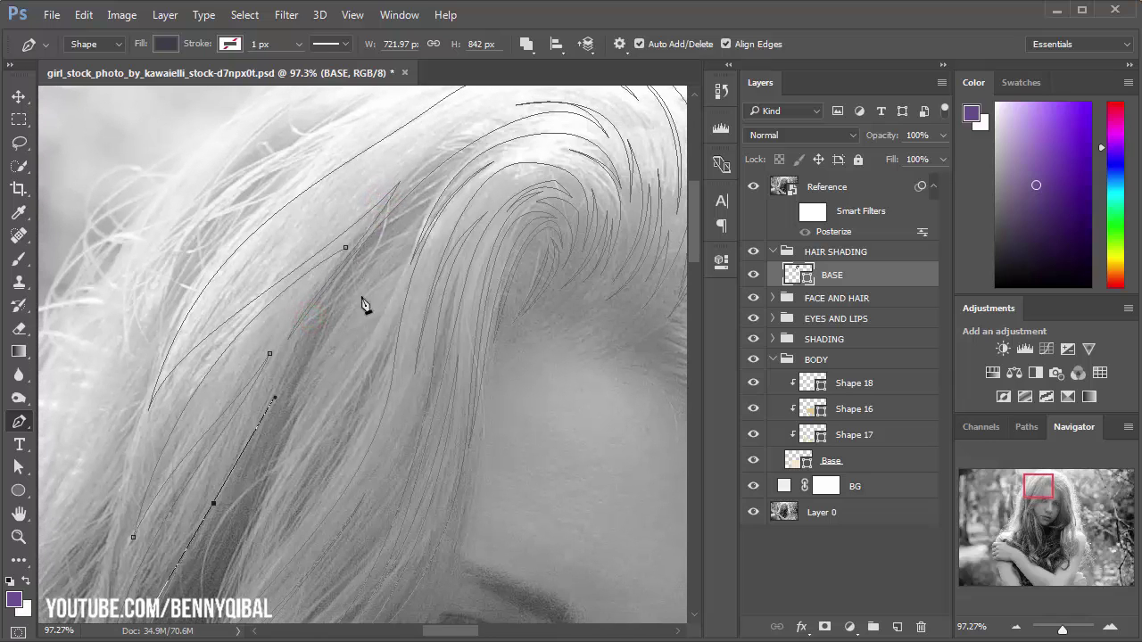
left_click(754, 187)
mouse_move(345, 247)
left_mouse_down()
mouse_move(380, 183)
mouse_move(415, 174)
left_mouse_up()
Step: Trace a second side-hair strand, then lower the Reference layer's opacity to 78%
left_click_drag(362, 256, 367, 226)
left_click(425, 189)
mouse_move(358, 412)
left_mouse_down()
mouse_move(317, 502)
mouse_move(313, 459)
left_mouse_up()
scroll(314, 452, "down", 3)
left_click_drag(239, 522, 212, 585)
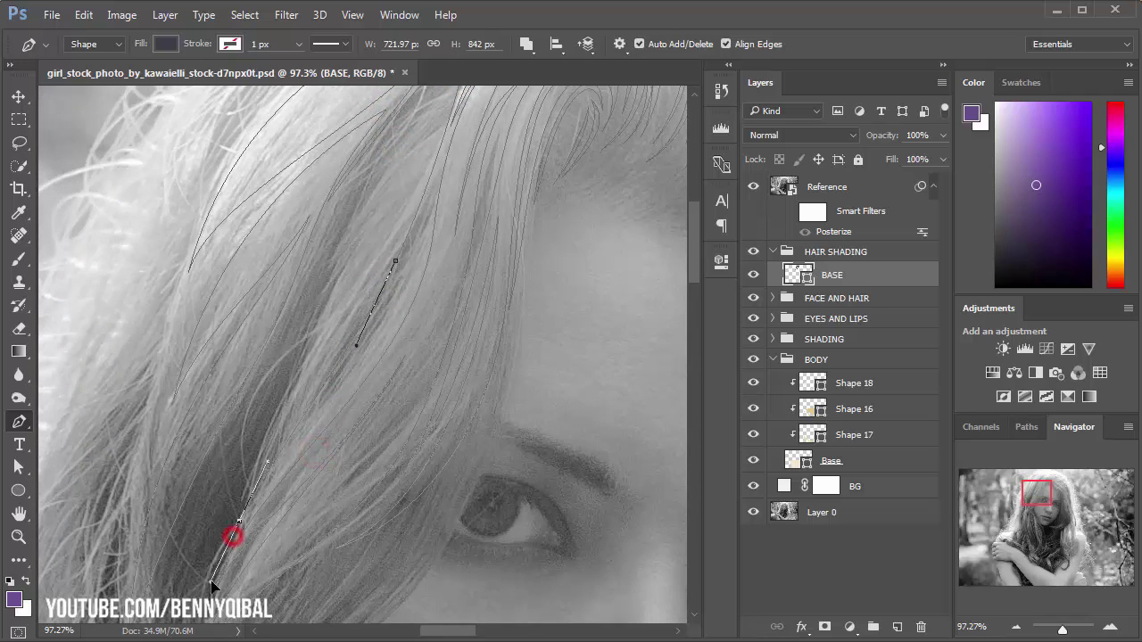
mouse_move(345, 294)
left_mouse_down()
mouse_move(383, 204)
mouse_move(449, 219)
mouse_move(474, 158)
left_mouse_up()
scroll(383, 204, "up", 3)
scroll(339, 318, "down", 2)
left_click(340, 318)
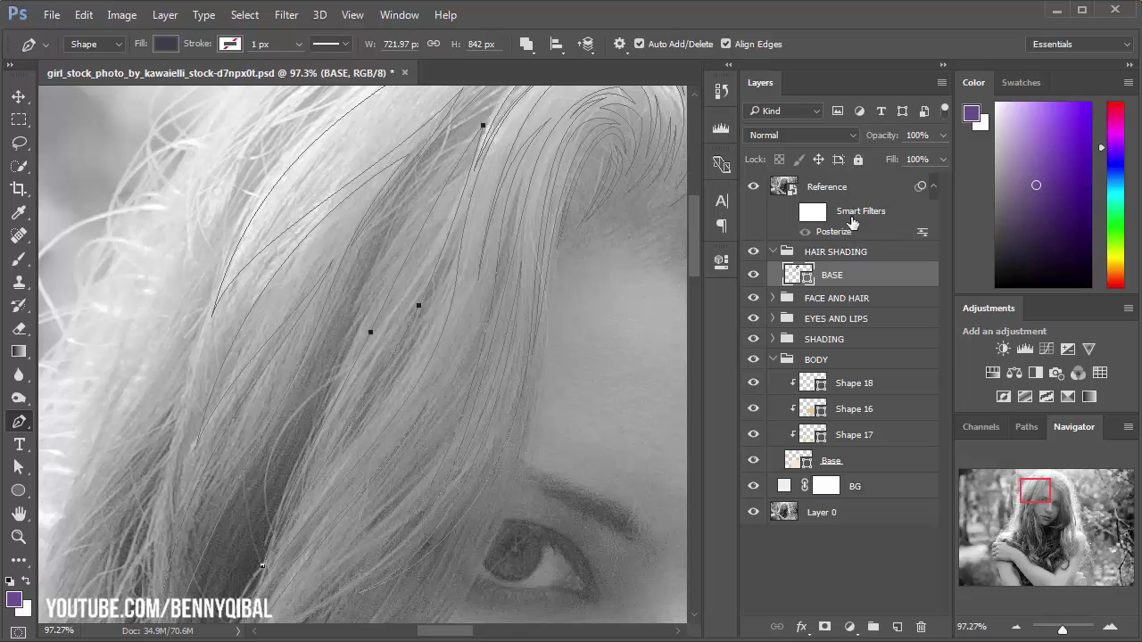
left_click(855, 194)
left_click_drag(892, 143, 872, 125)
Step: Adjust the Reference layer's opacity, entering 100, and reselect the BASE layer
mouse_move(581, 242)
left_mouse_down()
mouse_move(542, 242)
mouse_move(509, 268)
left_mouse_up()
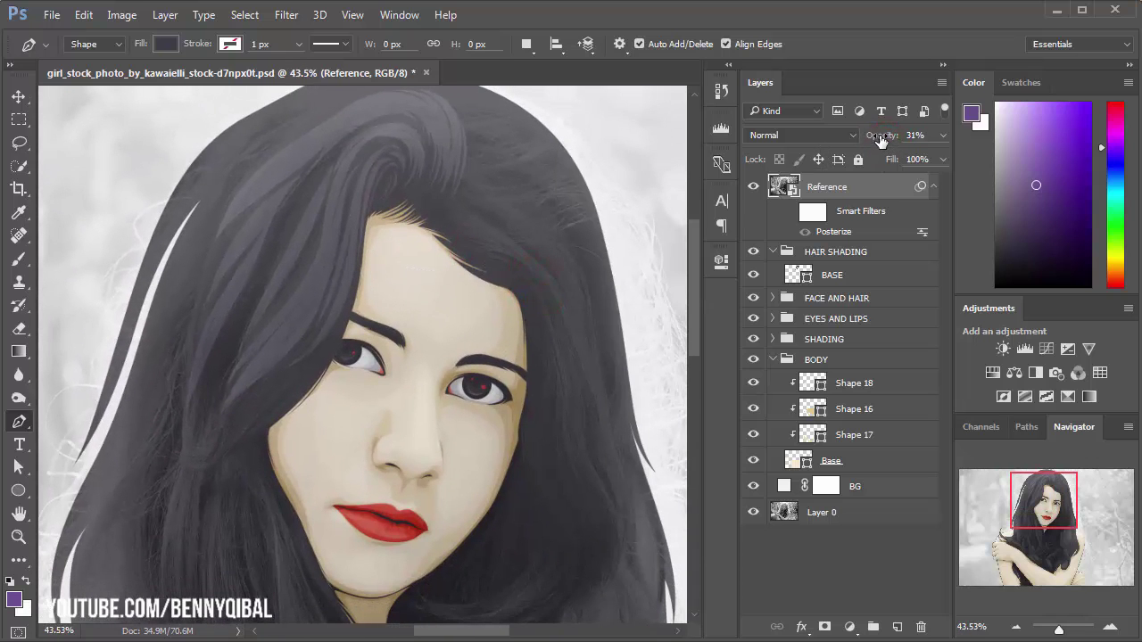
type("100")
key("Return")
left_click_drag(452, 377, 476, 274)
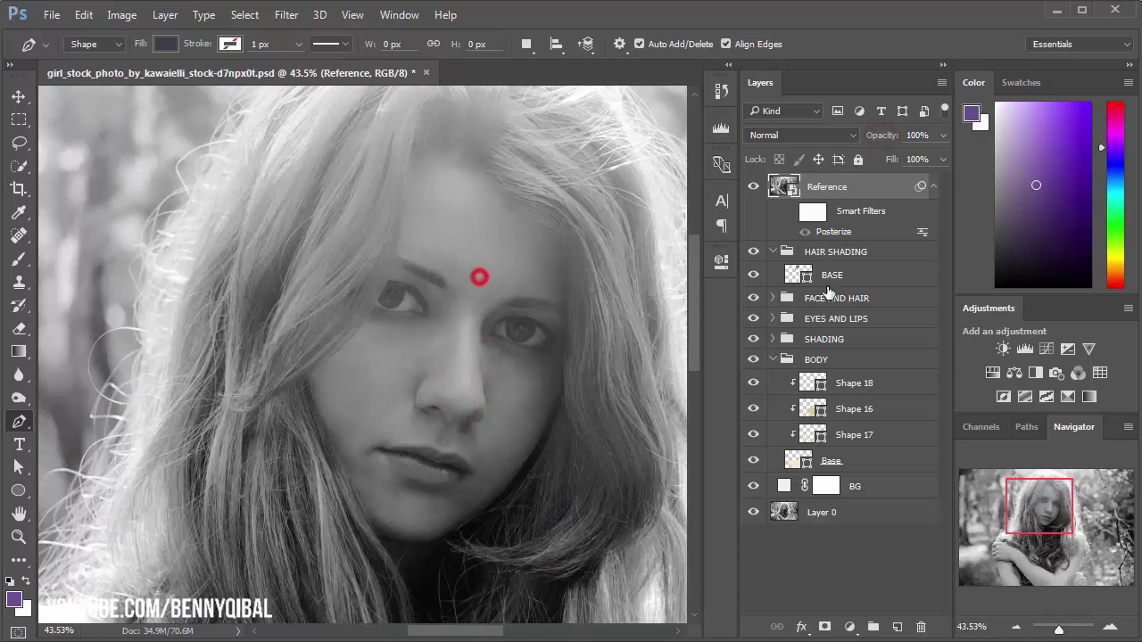
left_click(843, 275)
mouse_move(313, 334)
left_mouse_down()
mouse_move(378, 357)
mouse_move(386, 339)
left_mouse_up()
Step: Start a curved strand along the hair lock beside the left eye
left_click(754, 186)
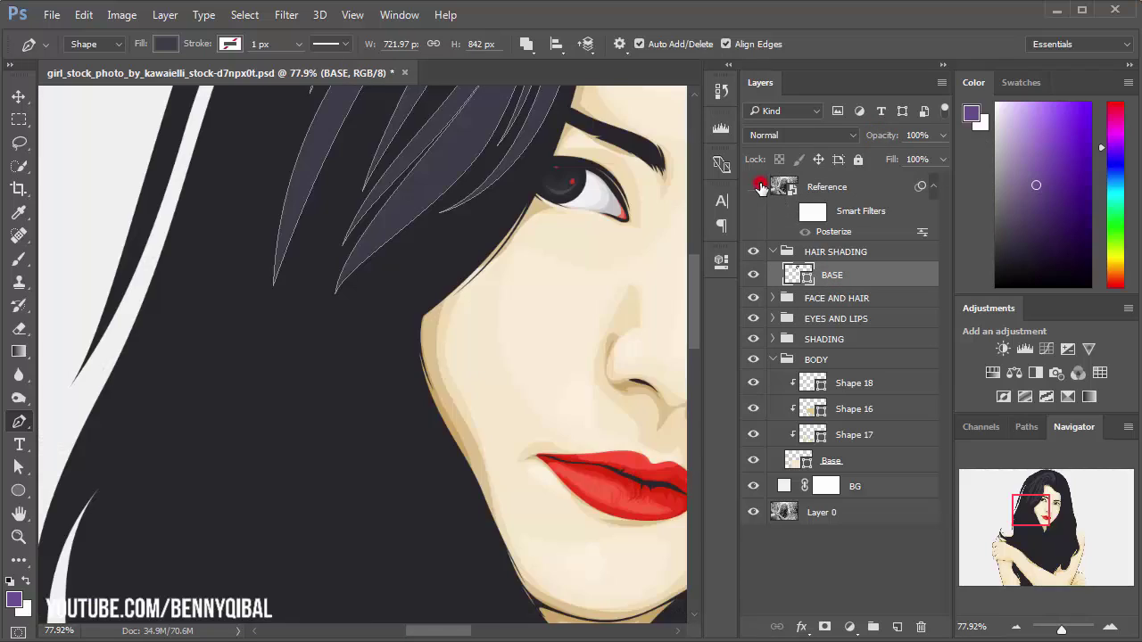
left_click(754, 186)
left_click_drag(436, 219, 598, 123)
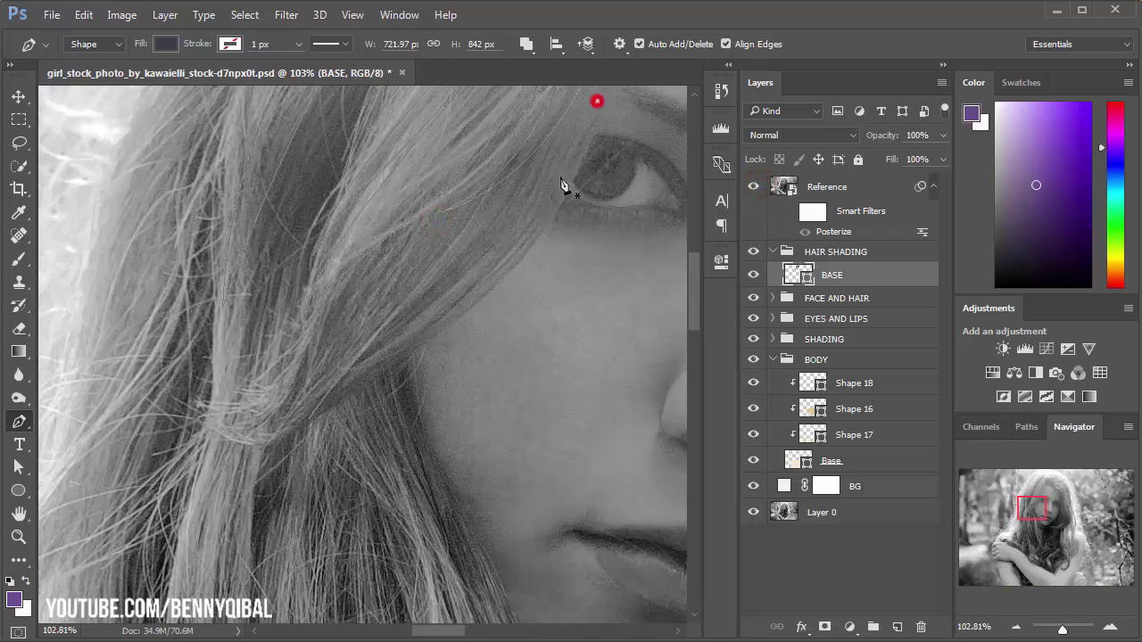
left_click_drag(365, 366, 213, 435)
left_click_drag(552, 199, 554, 179)
left_click_drag(321, 390, 253, 435)
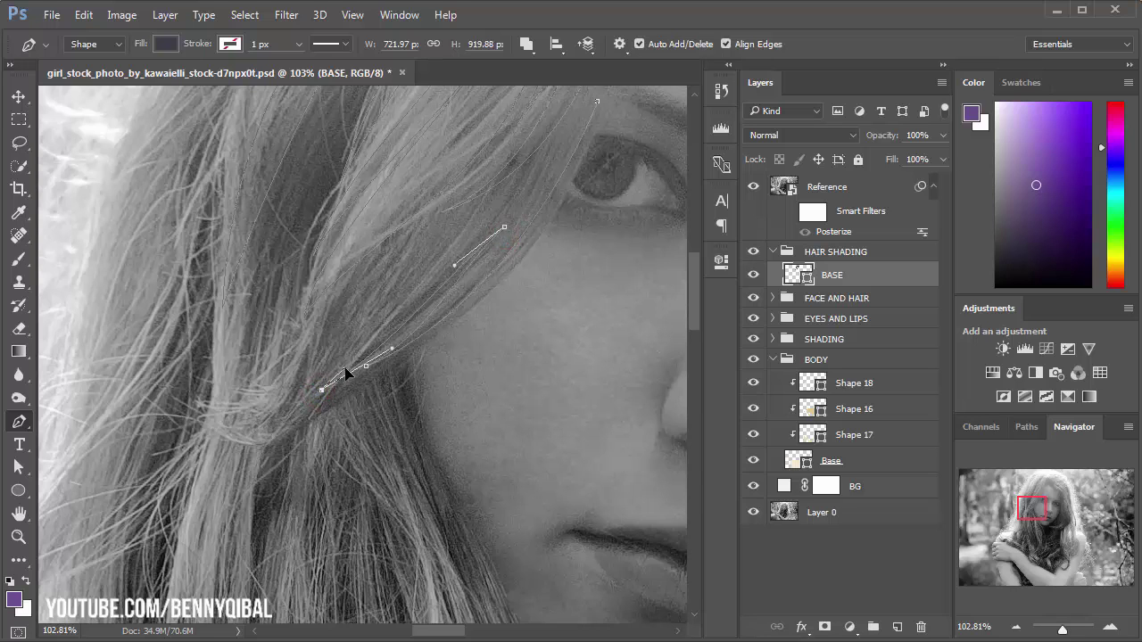
Step: Extend the strand with more curved anchors down toward the eye
left_click(418, 278, "ctrl")
mouse_move(476, 245)
left_mouse_down()
mouse_move(575, 165)
mouse_move(501, 276)
left_mouse_up()
left_click(518, 281, "alt")
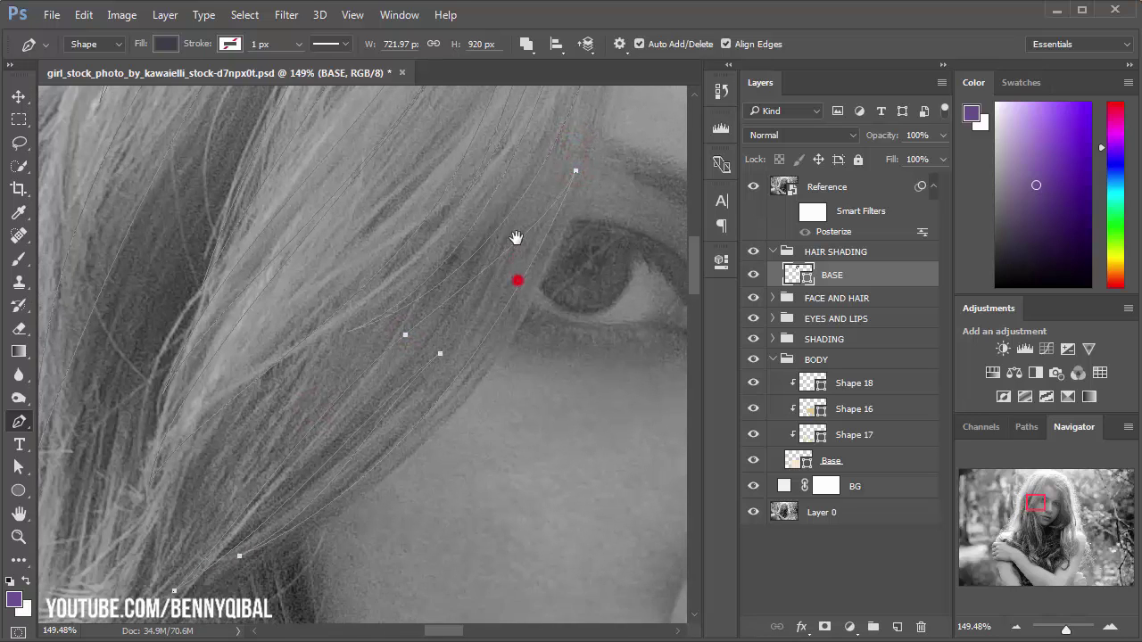
mouse_move(530, 240)
left_mouse_down()
mouse_move(530, 187)
mouse_move(523, 278)
left_mouse_up()
left_click(505, 324, "ctrl")
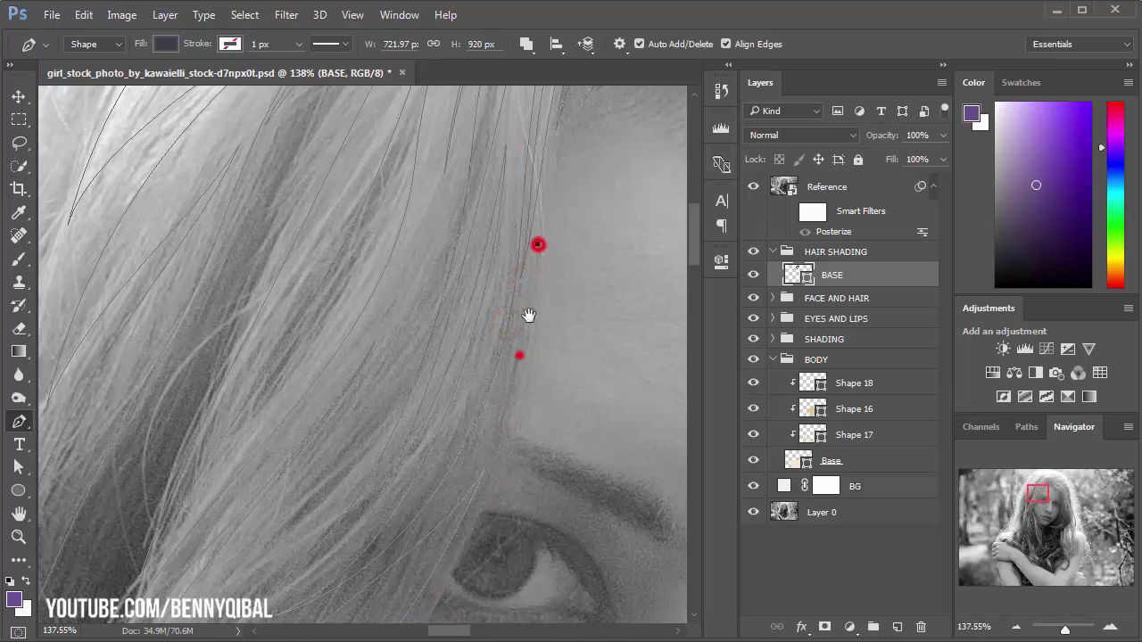
left_click(520, 354, "alt")
left_click_drag(481, 420, 431, 499)
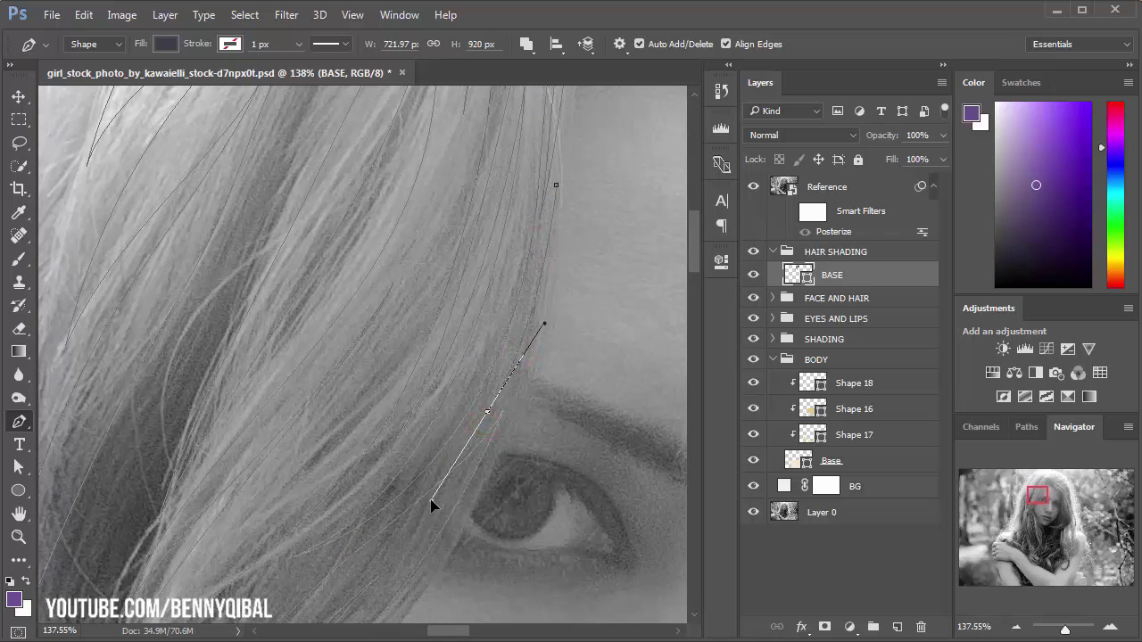
Step: Adjust the strand's top anchor and check it against the artwork without the photo
left_click(556, 185)
left_click_drag(562, 263, 505, 242)
left_click(755, 186)
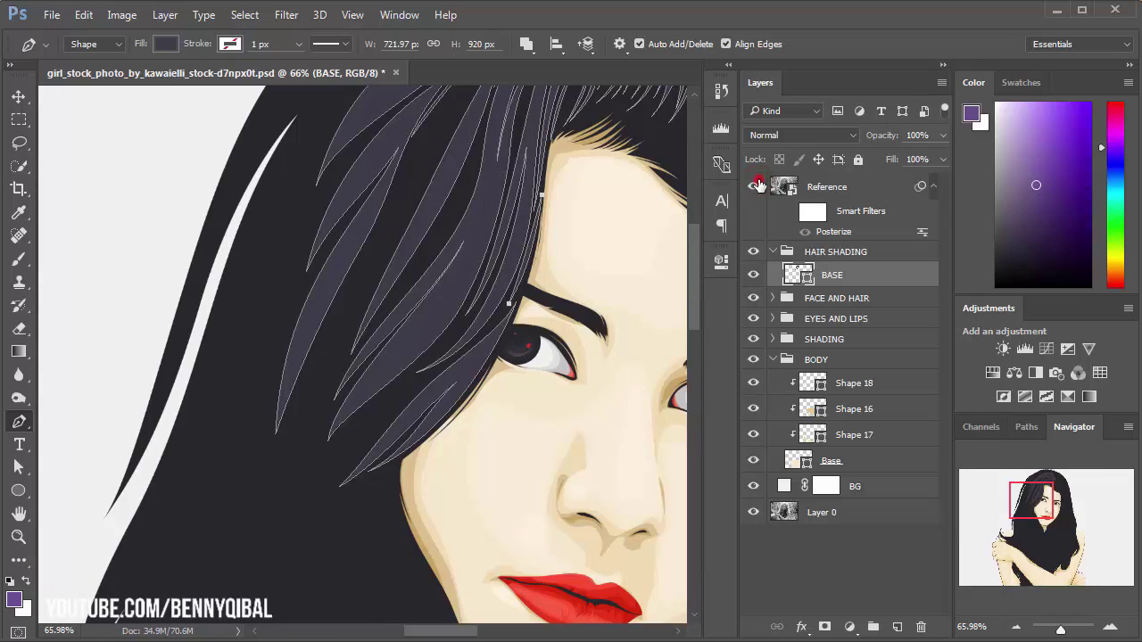
left_click(758, 183)
Step: Start a new strand with curved anchors down the hair left of the face
left_click_drag(426, 416, 464, 321)
scroll(416, 265, "down", 2, "alt")
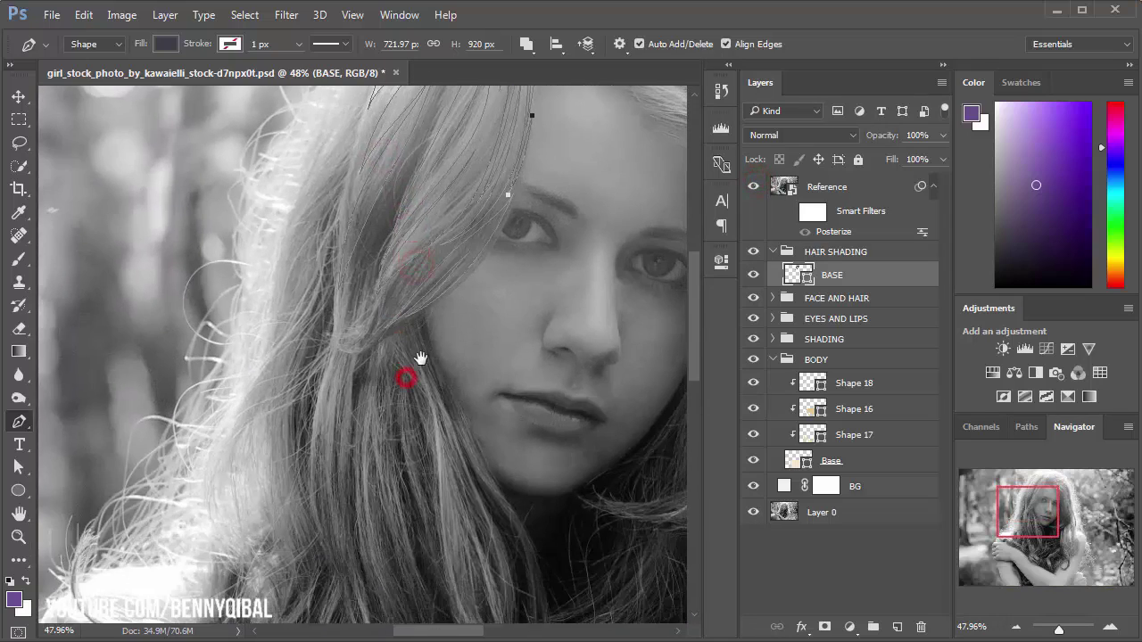
left_click_drag(421, 358, 326, 320)
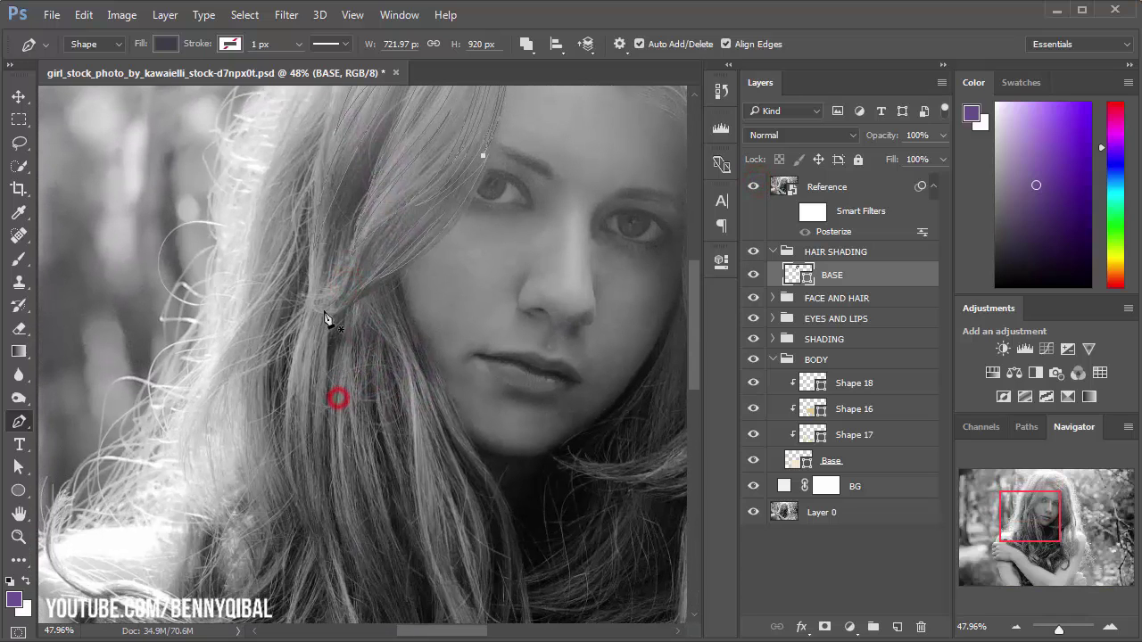
scroll(326, 319, "up", 1, "alt")
left_click(314, 212)
left_click(295, 459)
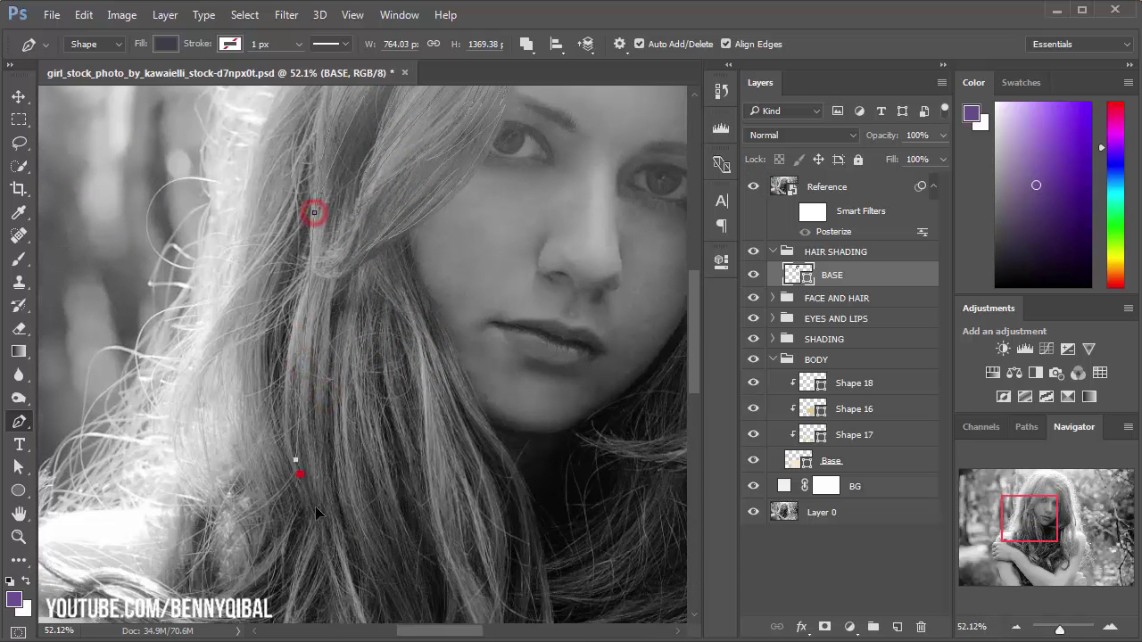
left_click_drag(285, 366, 265, 435)
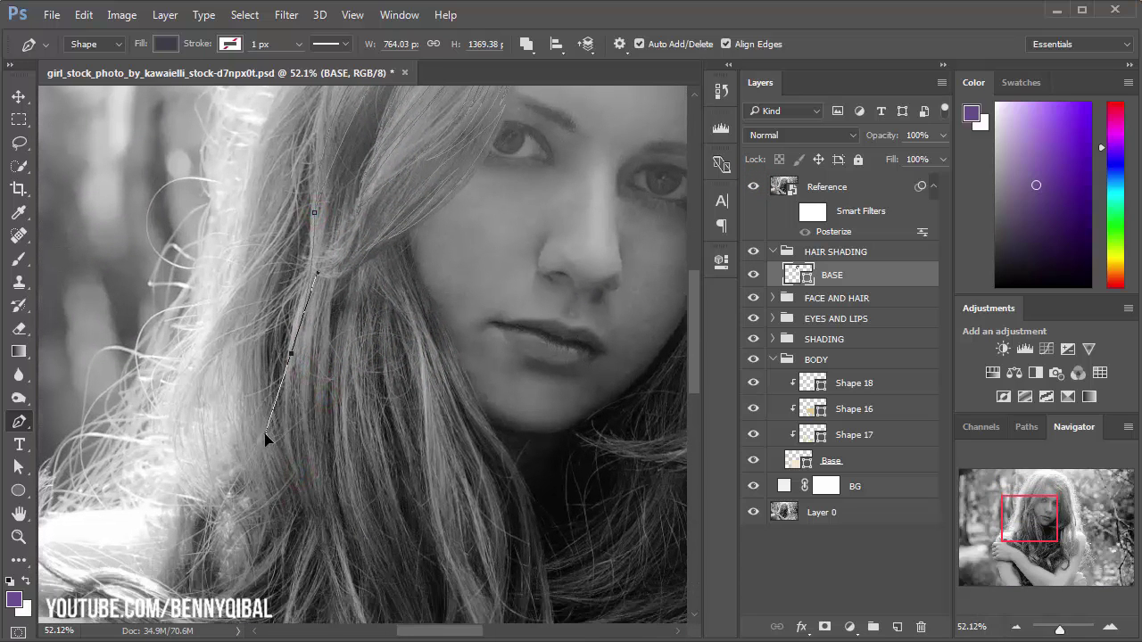
scroll(265, 436, "down", 1)
left_click_drag(302, 487, 321, 515)
Step: Reshape the strand's curves and close the shape at its start anchor
left_click_drag(295, 368, 301, 332)
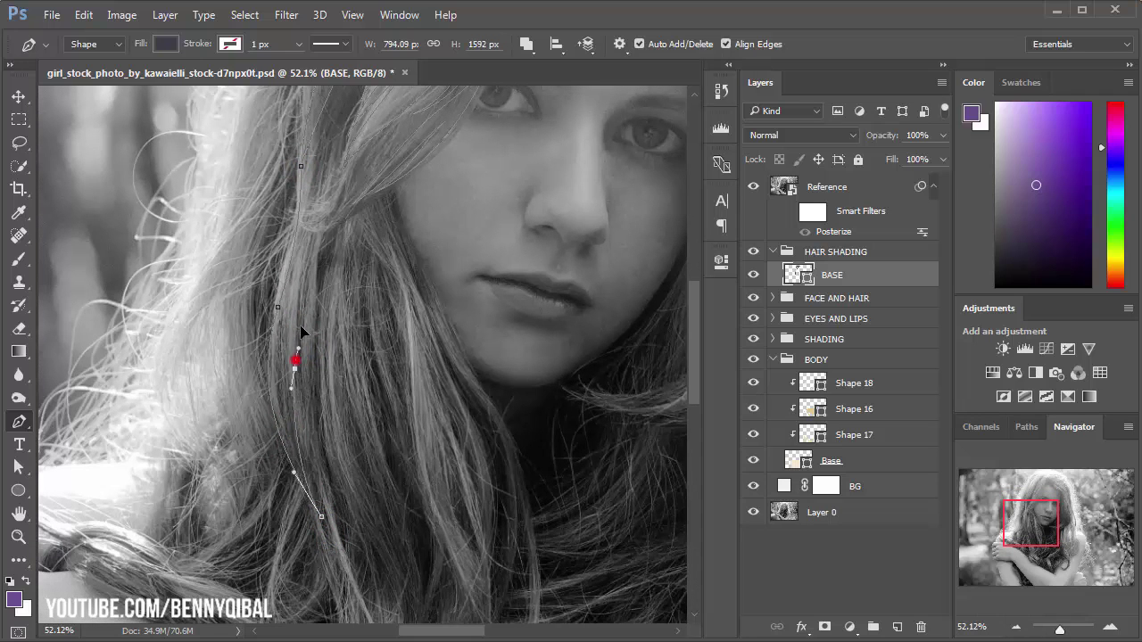
left_click_drag(325, 515, 355, 541)
mouse_move(306, 466)
left_mouse_down()
mouse_move(304, 316)
mouse_move(354, 175)
left_mouse_up()
scroll(304, 284, "up", 4)
scroll(334, 282, "up", 2)
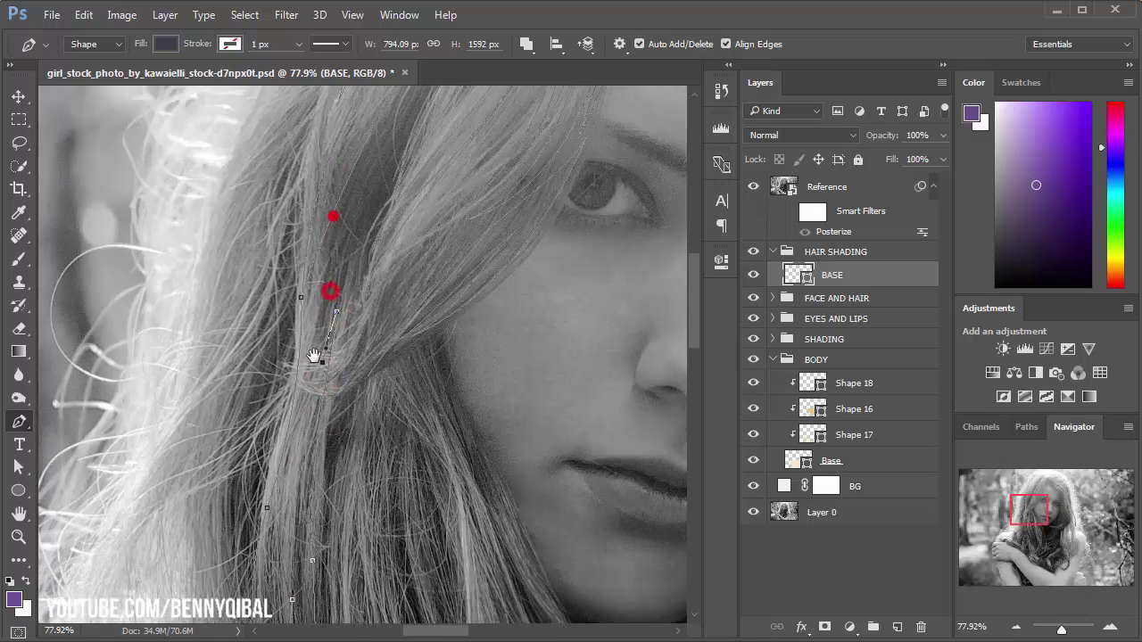
left_click_drag(389, 225, 456, 131)
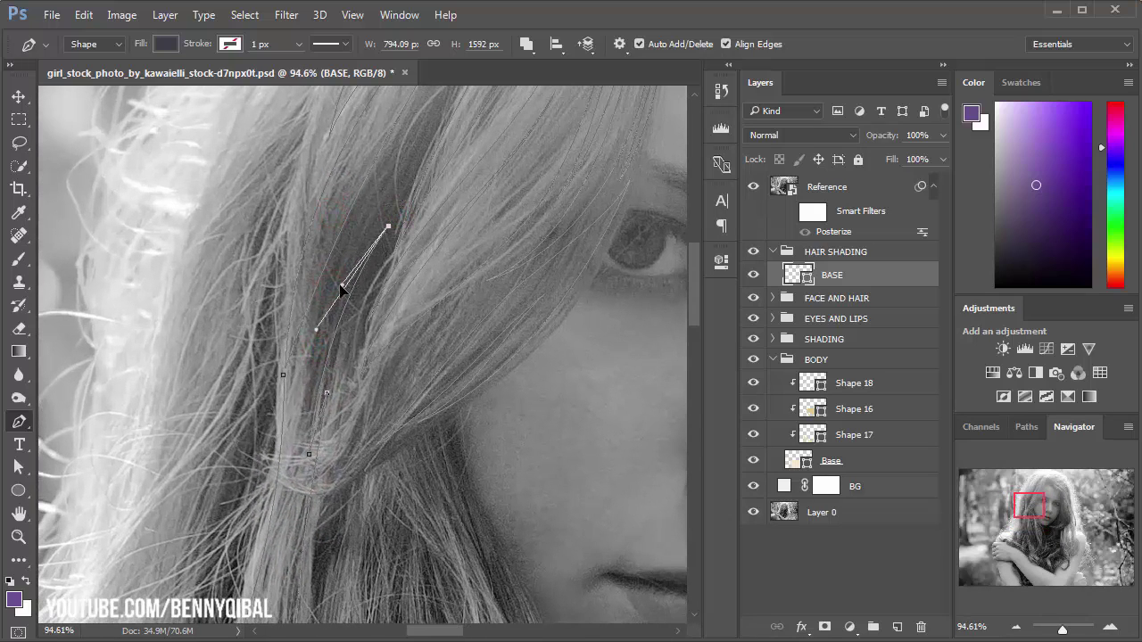
mouse_move(305, 414)
left_mouse_down()
mouse_move(319, 333)
mouse_move(309, 459)
left_mouse_up()
left_click_drag(406, 240, 326, 358)
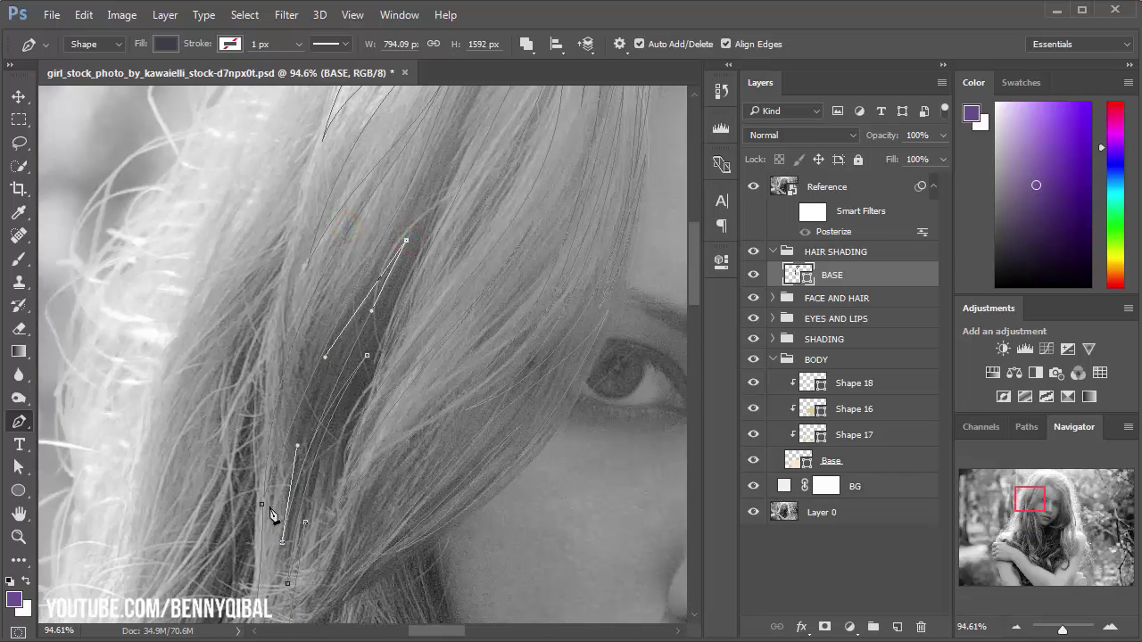
left_click_drag(260, 503, 252, 614)
Step: Hide the Reference photo to check the strand over the vector artwork, then show it
left_click_drag(279, 489, 279, 390)
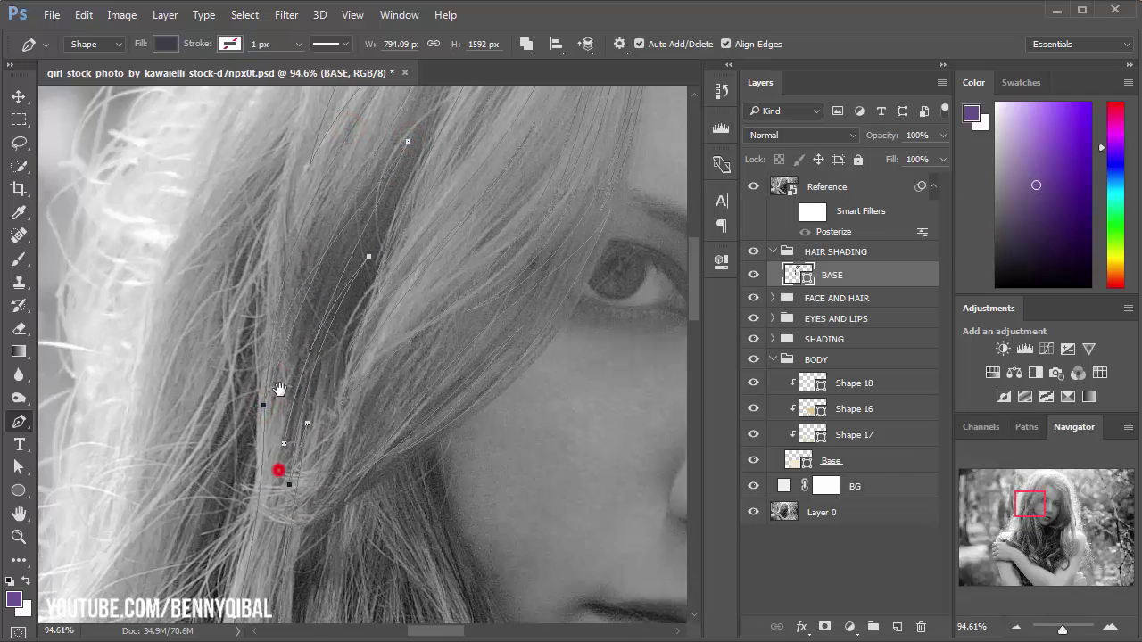
left_click(751, 189)
scroll(140, 402, "down", 5)
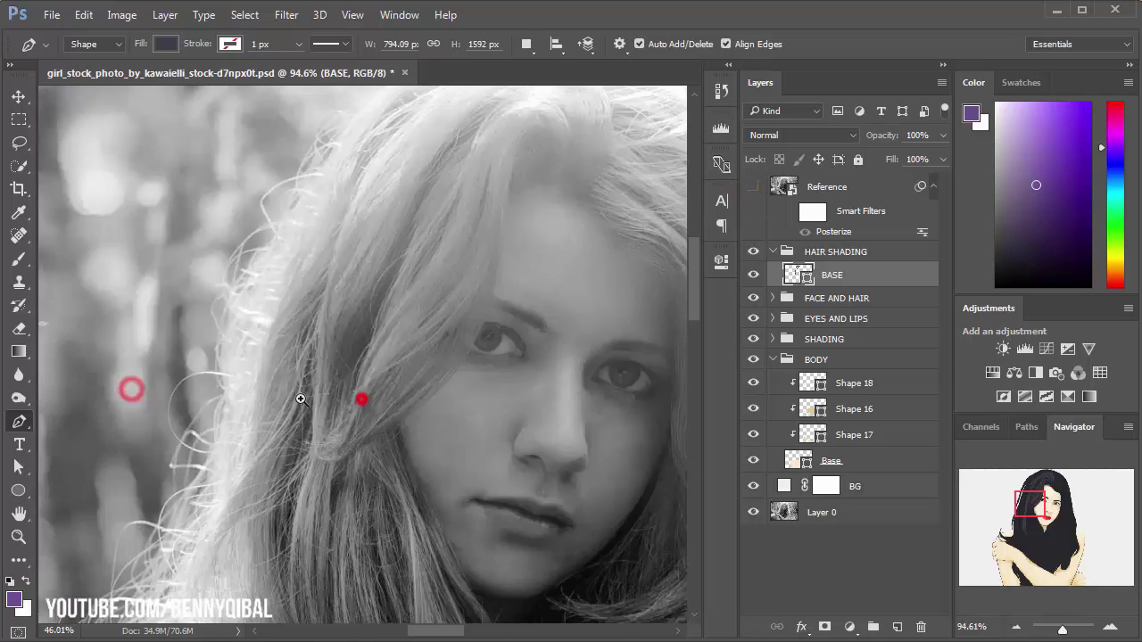
scroll(319, 485, "up", 2)
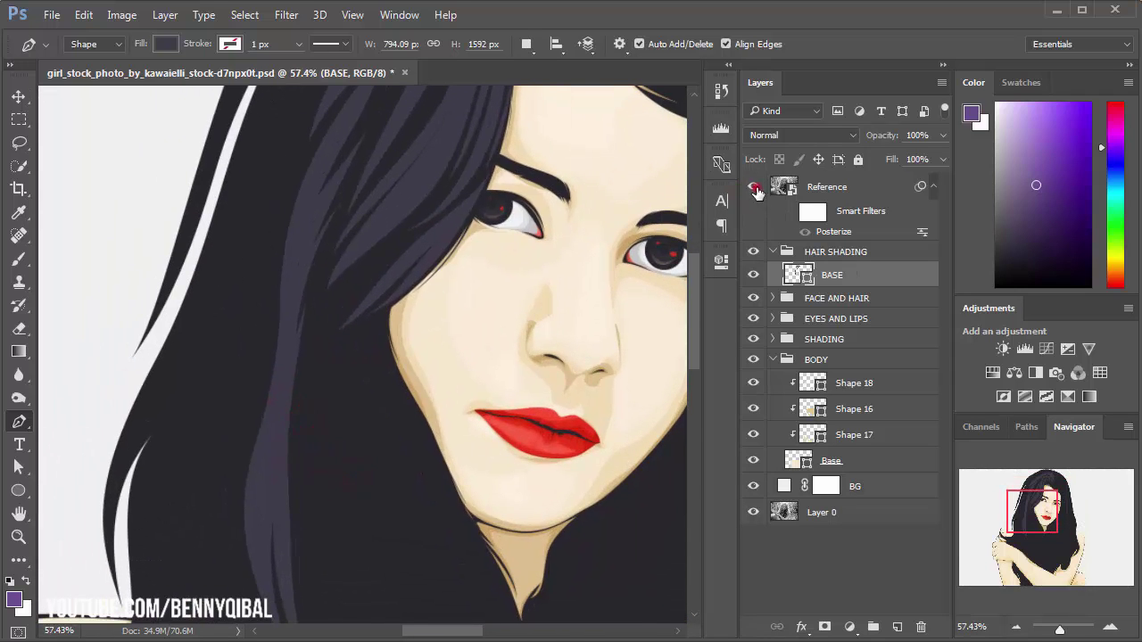
left_click(755, 189)
Step: Start a new strand beside the chin, placing its first two anchors below the lips
left_click_drag(400, 406, 400, 381)
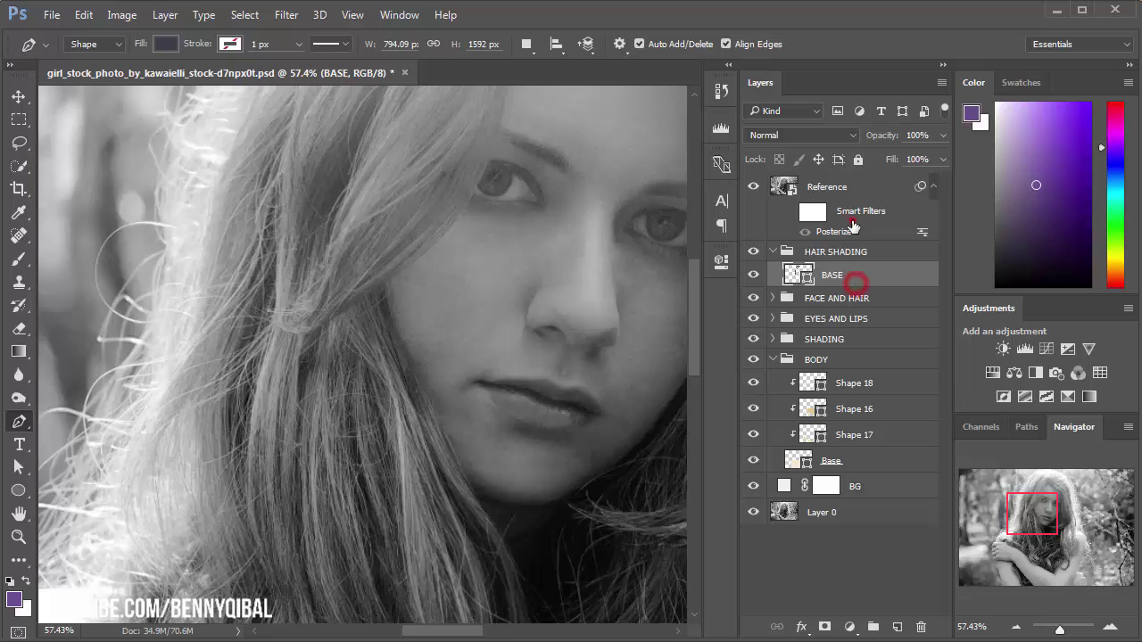
scroll(327, 377, "up", 3)
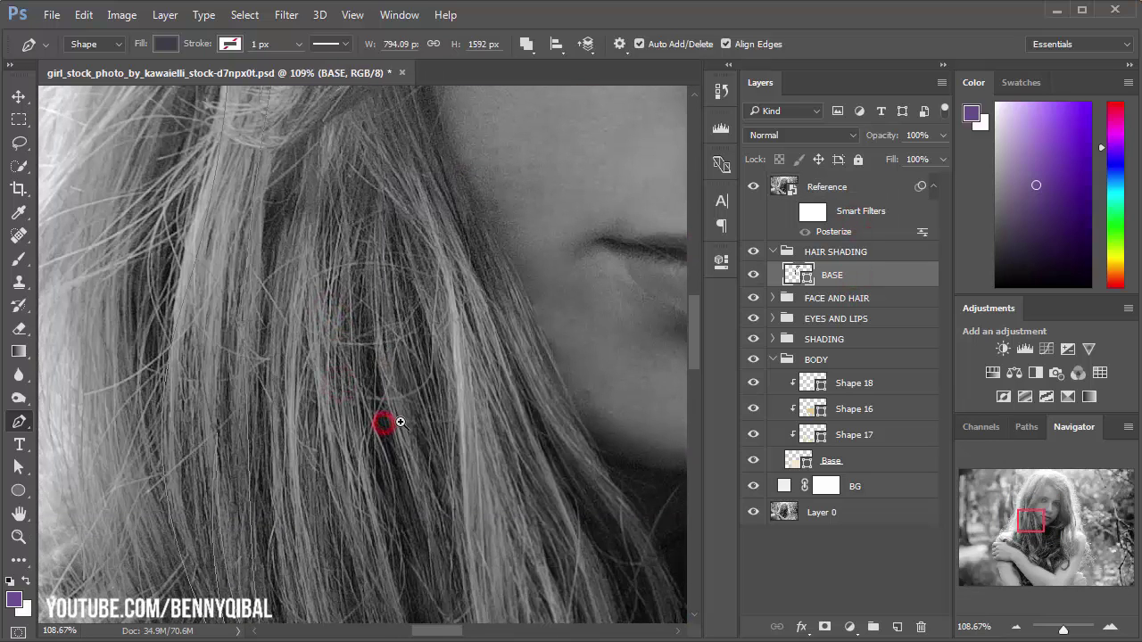
scroll(384, 423, "down", 2)
scroll(347, 387, "down", 1)
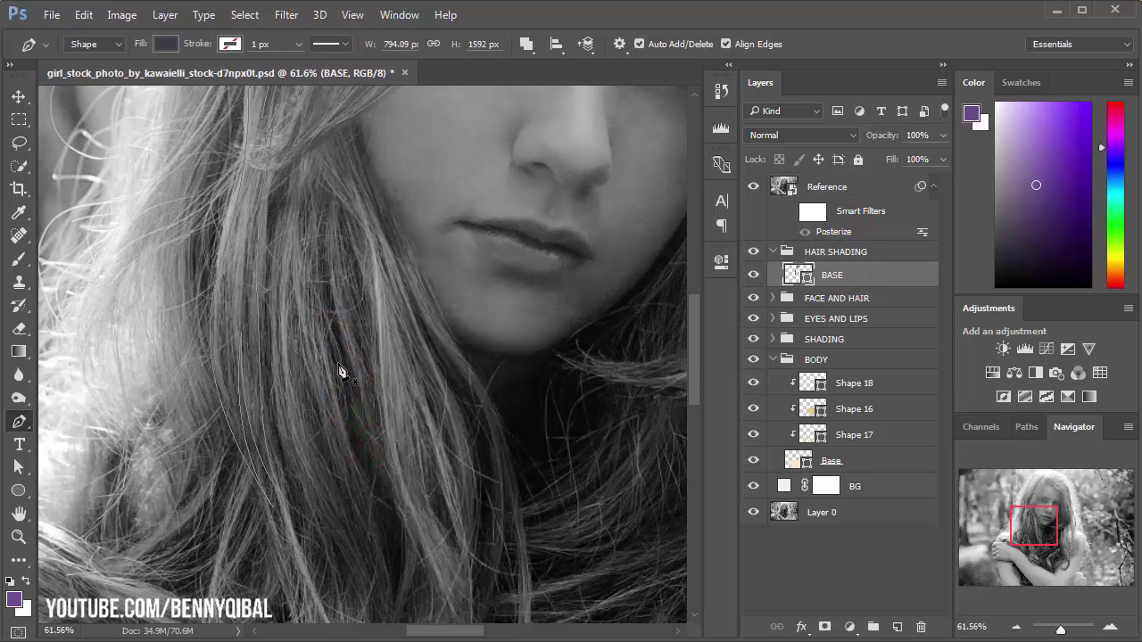
mouse_move(342, 373)
left_mouse_down()
mouse_move(331, 294)
mouse_move(349, 331)
mouse_move(361, 170)
left_mouse_up()
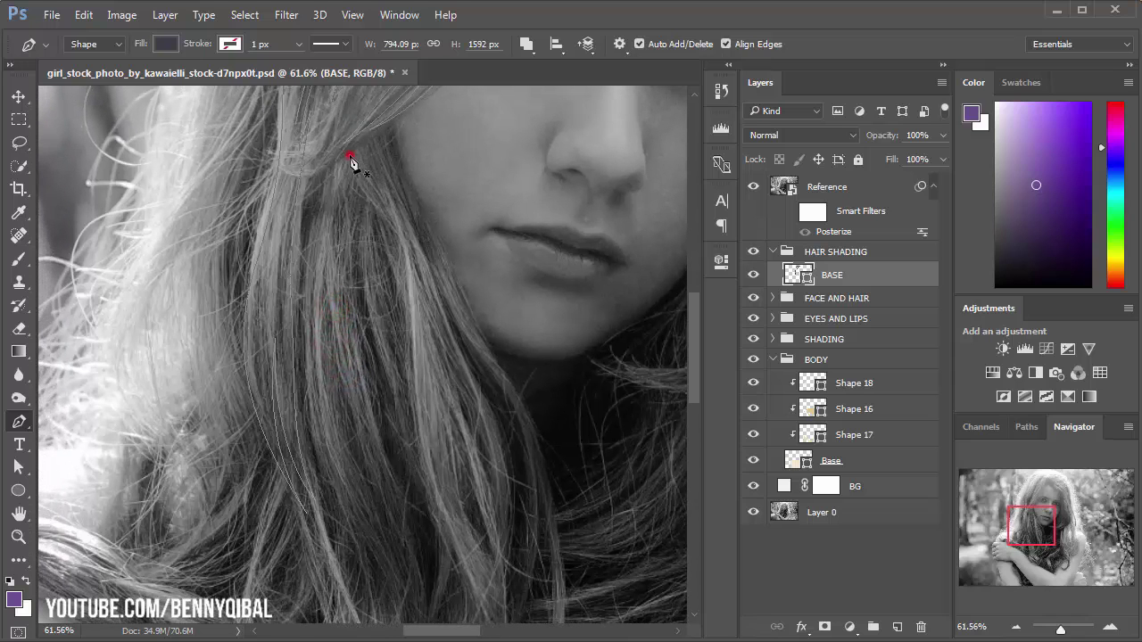
left_click(413, 295)
left_click(412, 367)
scroll(459, 387, "down", 2)
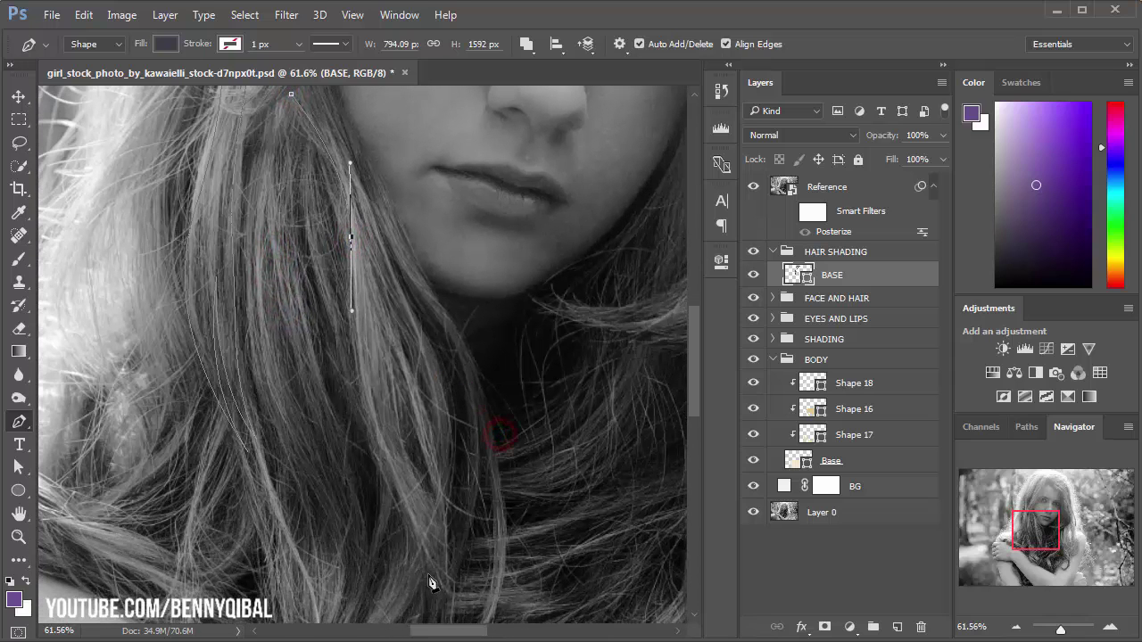
scroll(517, 579, "down", 3)
Step: Shape the strand with curved anchors running down beside the cheek and chin
left_click_drag(519, 578, 450, 472)
scroll(397, 332, "up", 3)
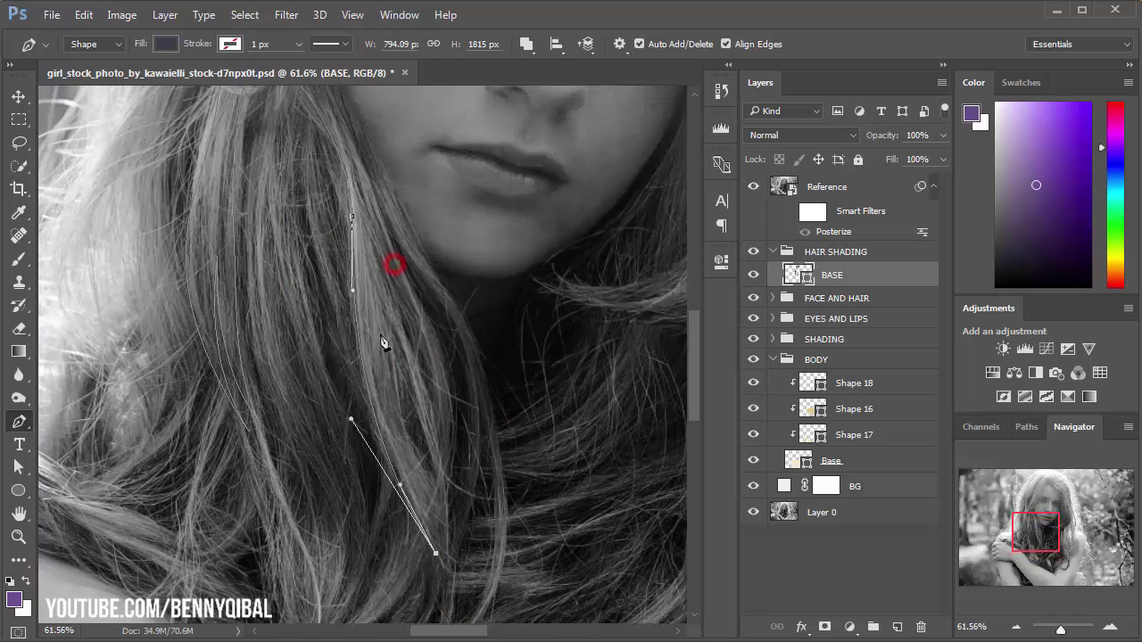
left_click_drag(381, 328, 376, 288)
left_click_drag(437, 528, 468, 564)
left_click_drag(415, 470, 382, 334)
left_click_drag(447, 515, 445, 564)
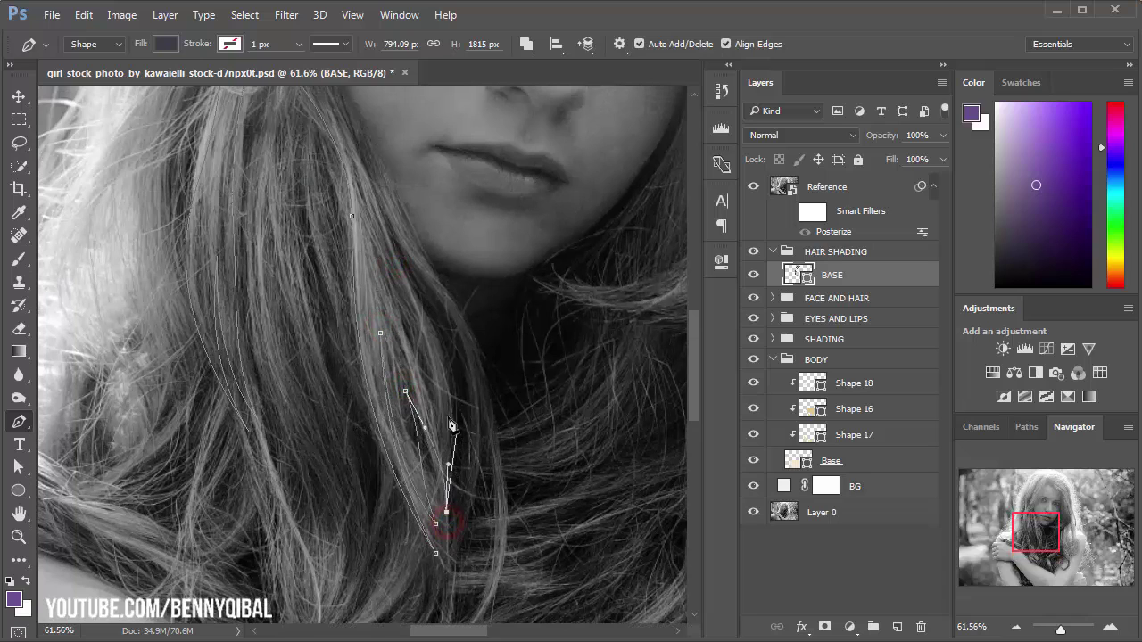
left_click_drag(451, 426, 462, 500)
left_click_drag(390, 335, 387, 323)
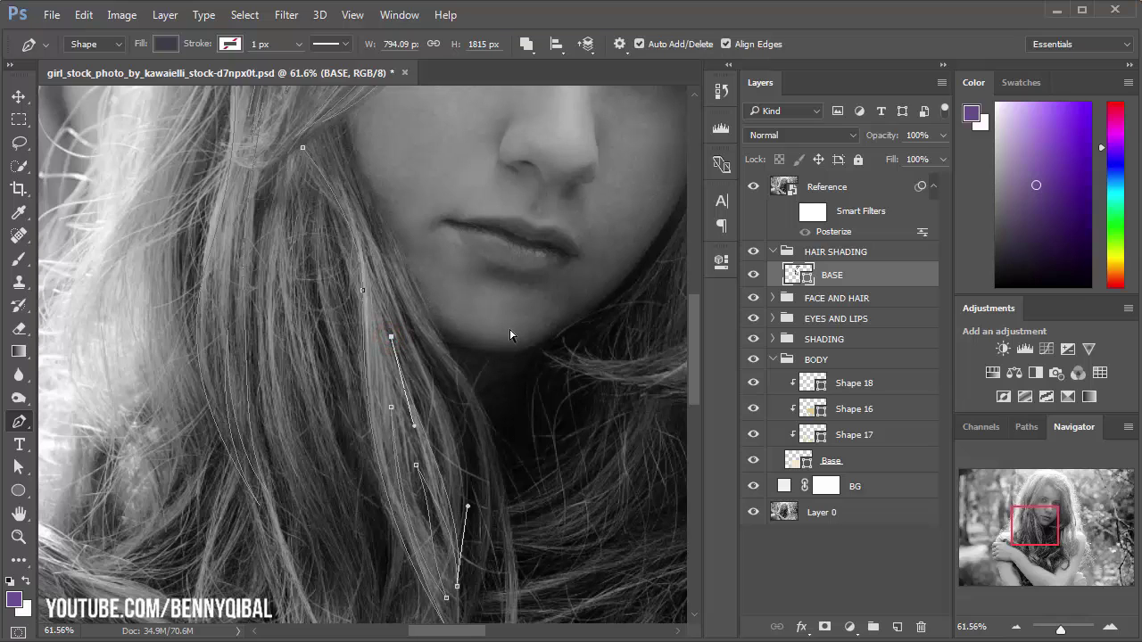
Step: Save the document, then add smooth anchors at the strand's lower and upper ends
key("ctrl+s")
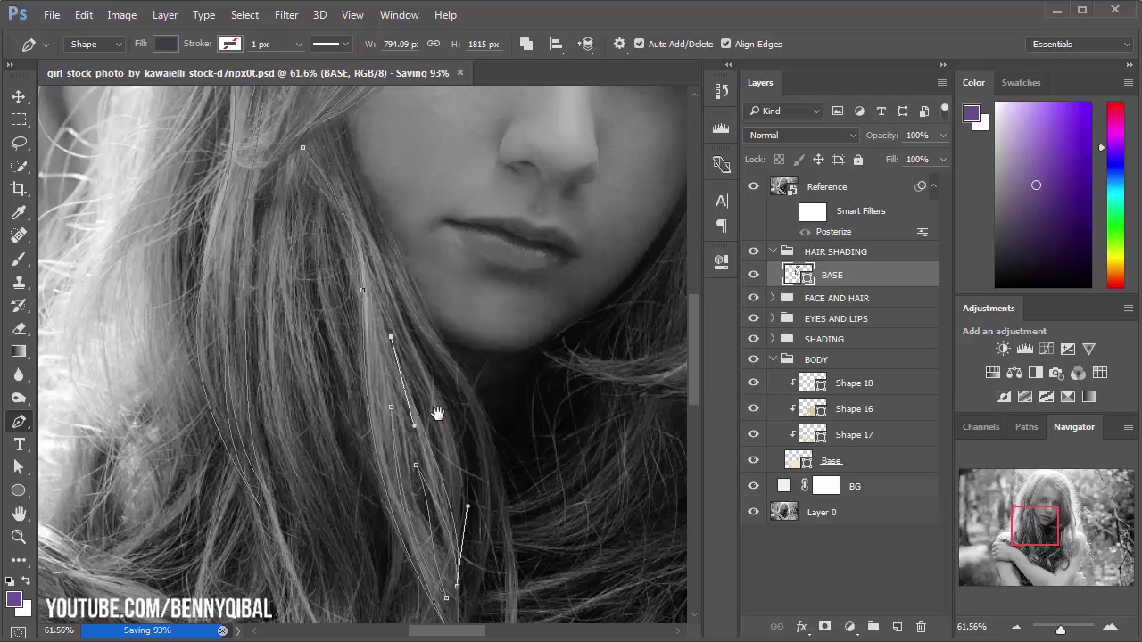
left_click_drag(437, 413, 435, 343)
left_click_drag(415, 505, 399, 550)
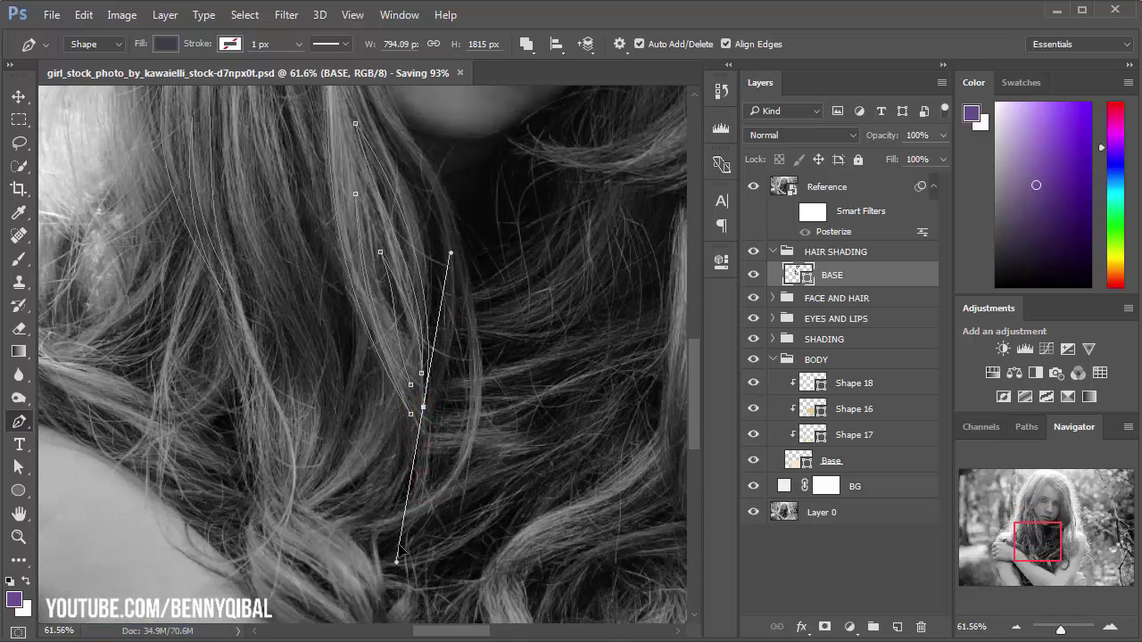
left_click_drag(453, 299, 509, 357)
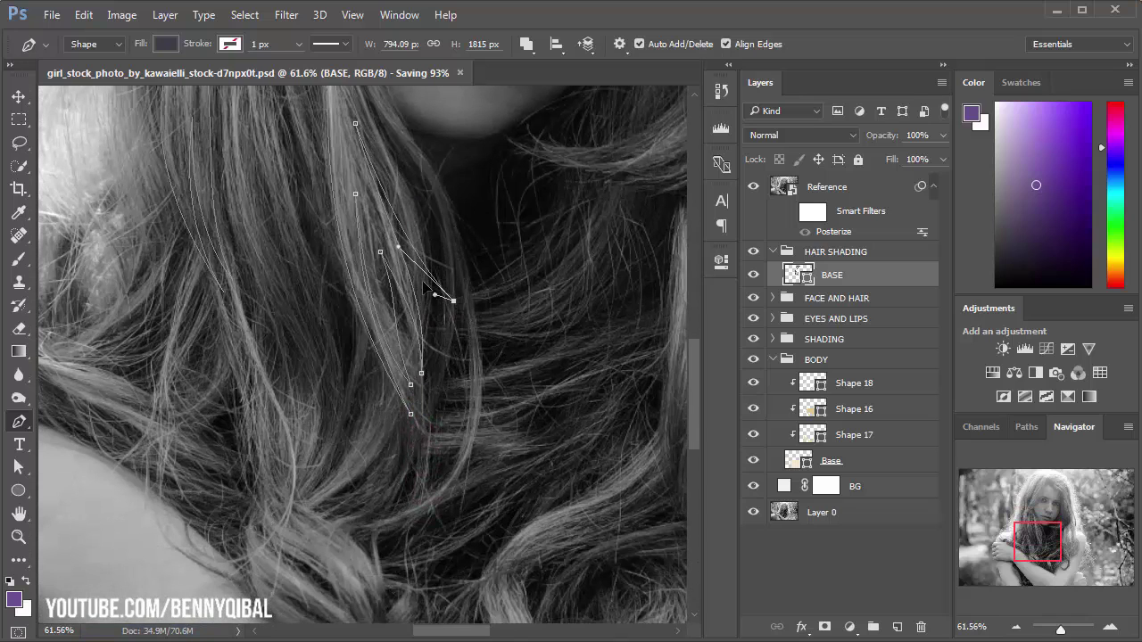
left_click_drag(401, 199, 471, 410)
Step: Trace a closed curved strand outline in the hair beside the cheek on BASE
left_click_drag(381, 184, 409, 274)
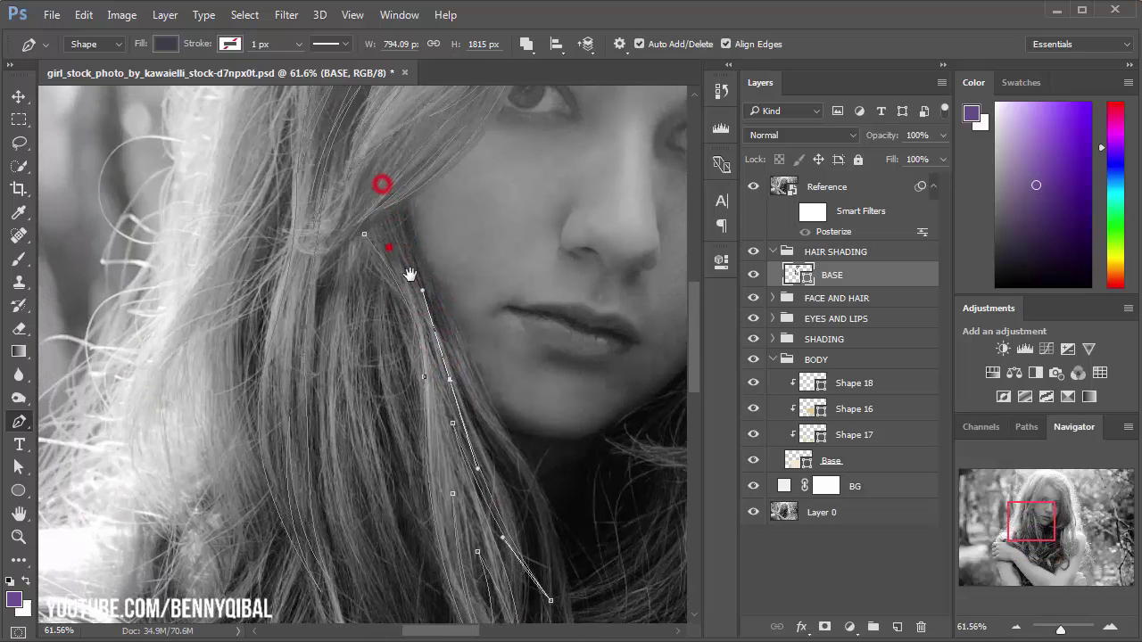
scroll(410, 274, "up", 2)
left_click_drag(412, 228, 413, 198)
scroll(406, 265, "up", 5)
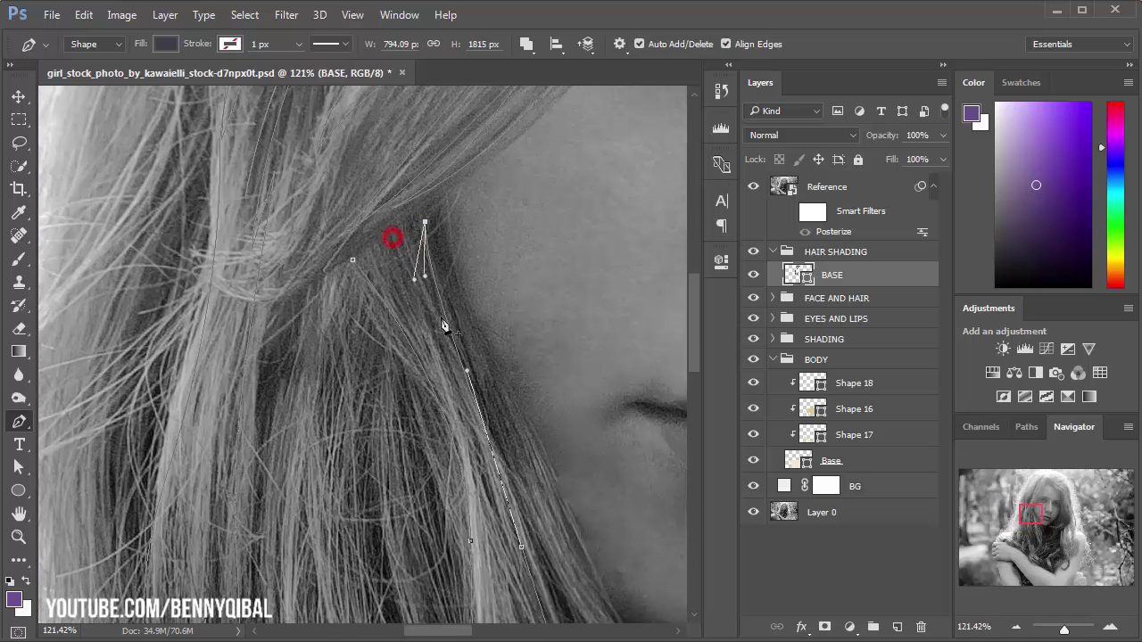
mouse_move(458, 383)
left_mouse_down()
mouse_move(502, 507)
mouse_move(432, 328)
left_mouse_up()
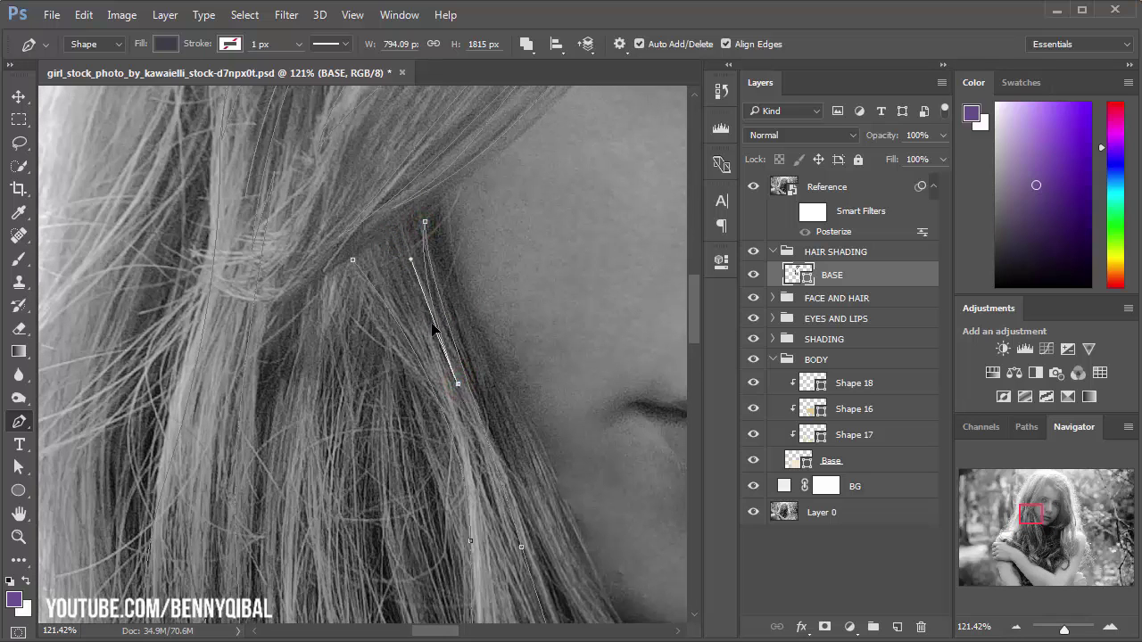
left_click(407, 224)
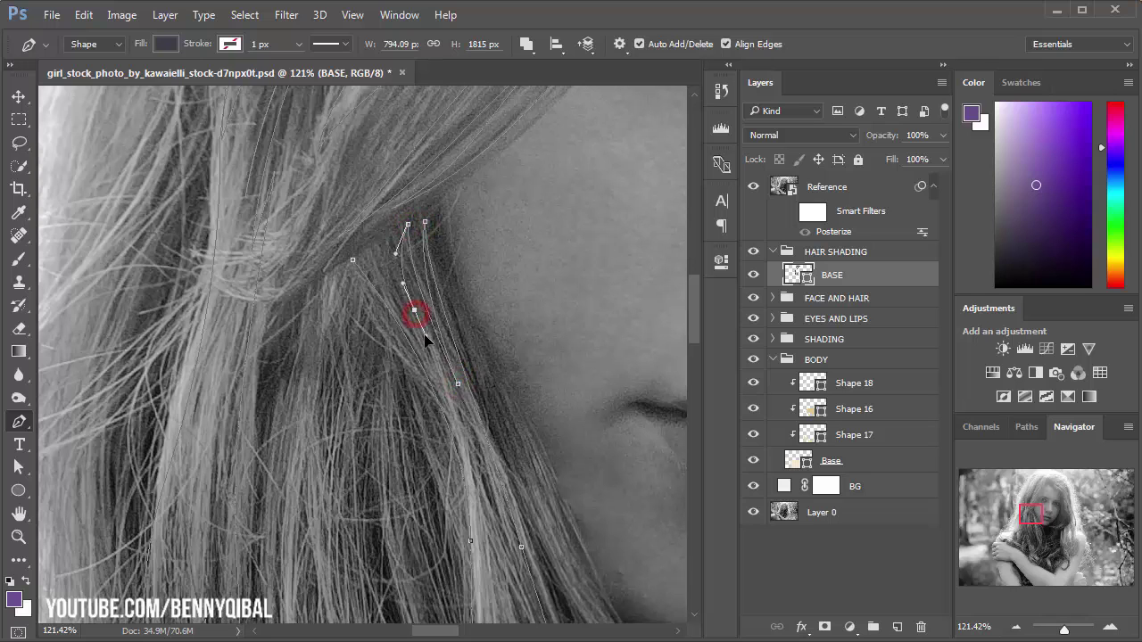
left_click(347, 213)
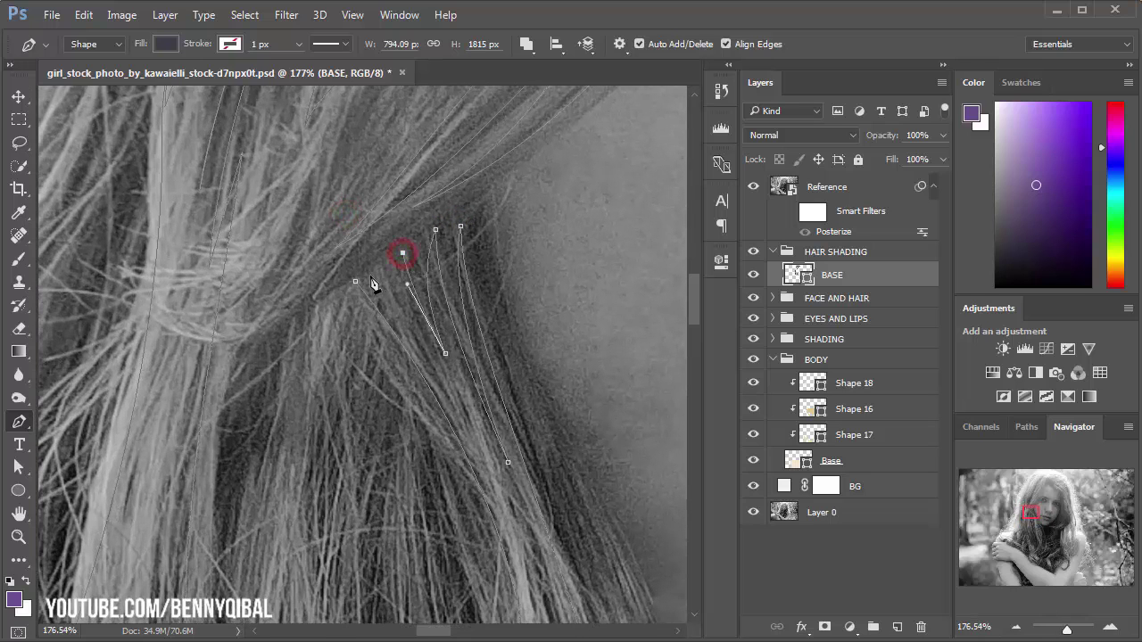
left_click_drag(453, 412, 492, 482)
left_click(355, 281)
mouse_move(383, 335)
left_mouse_down()
mouse_move(352, 240)
mouse_move(328, 472)
mouse_move(265, 347)
left_mouse_up()
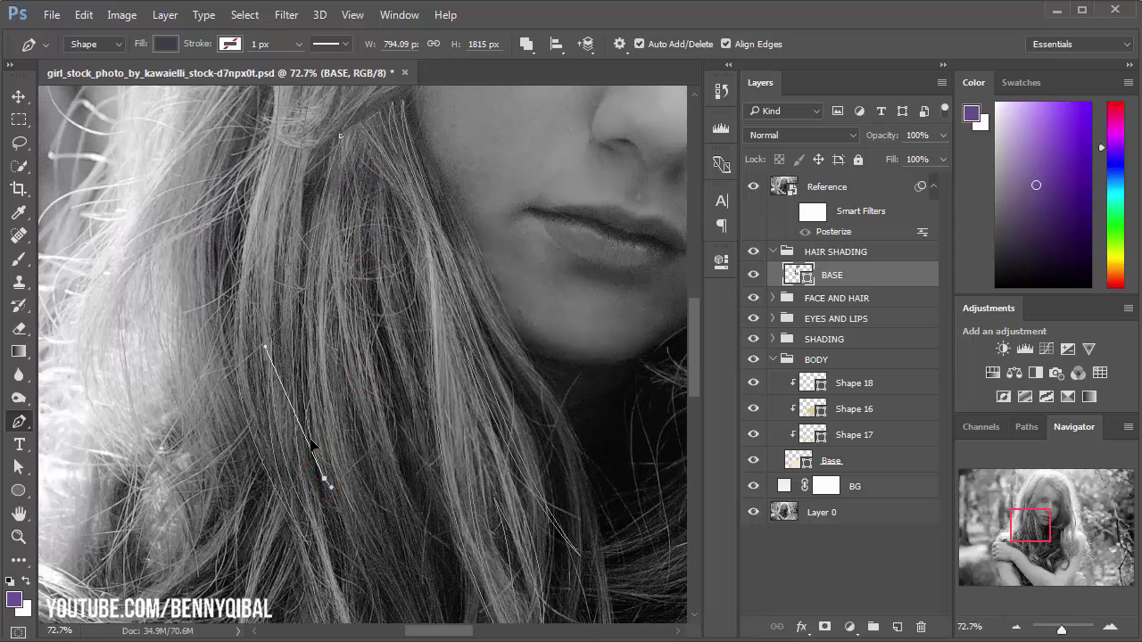
Step: Add curved anchors along a second strand, briefly hiding the reference photo to check it
left_click_drag(340, 249, 340, 186)
mouse_move(369, 612)
left_mouse_down()
mouse_move(336, 428)
mouse_move(301, 355)
left_mouse_up()
left_click_drag(319, 257, 352, 423)
left_click_drag(318, 301, 290, 223)
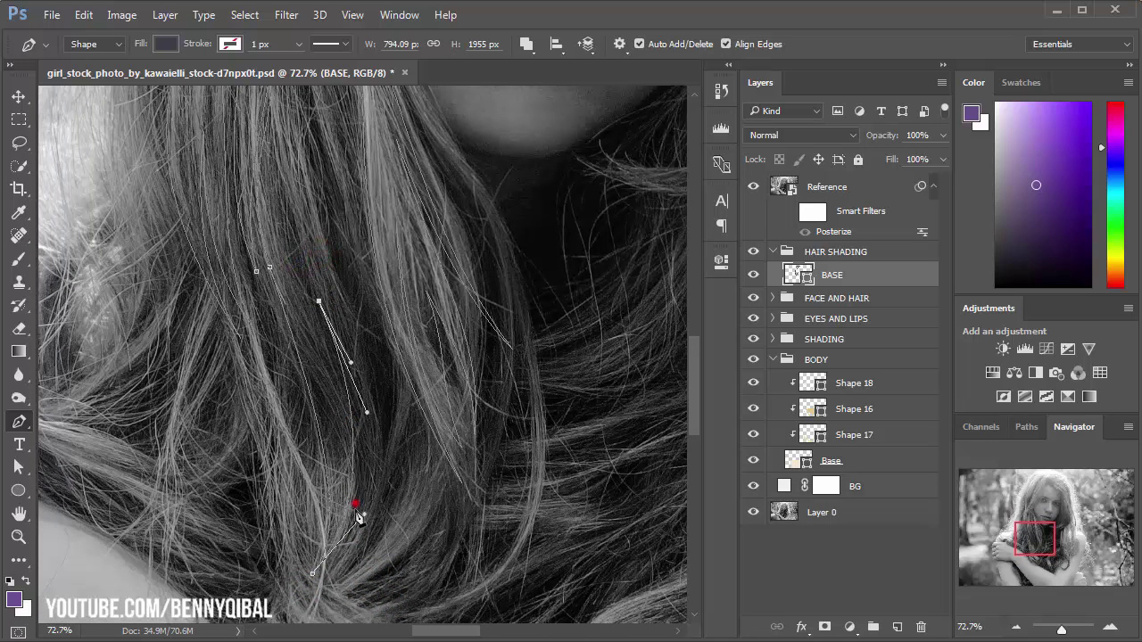
left_click_drag(357, 518, 404, 422)
mouse_move(341, 266)
left_mouse_down()
mouse_move(364, 378)
mouse_move(287, 217)
mouse_move(301, 186)
left_mouse_up()
scroll(303, 232, "up", 5)
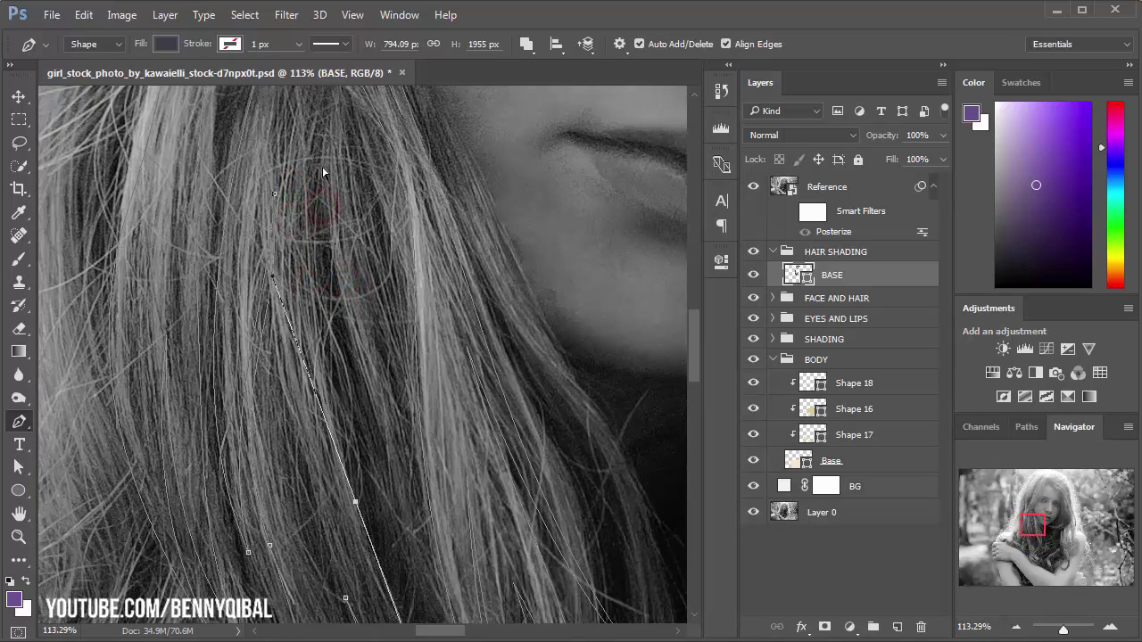
mouse_move(322, 169)
left_mouse_down()
mouse_move(304, 200)
mouse_move(324, 143)
left_mouse_up()
scroll(303, 200, "down", 2)
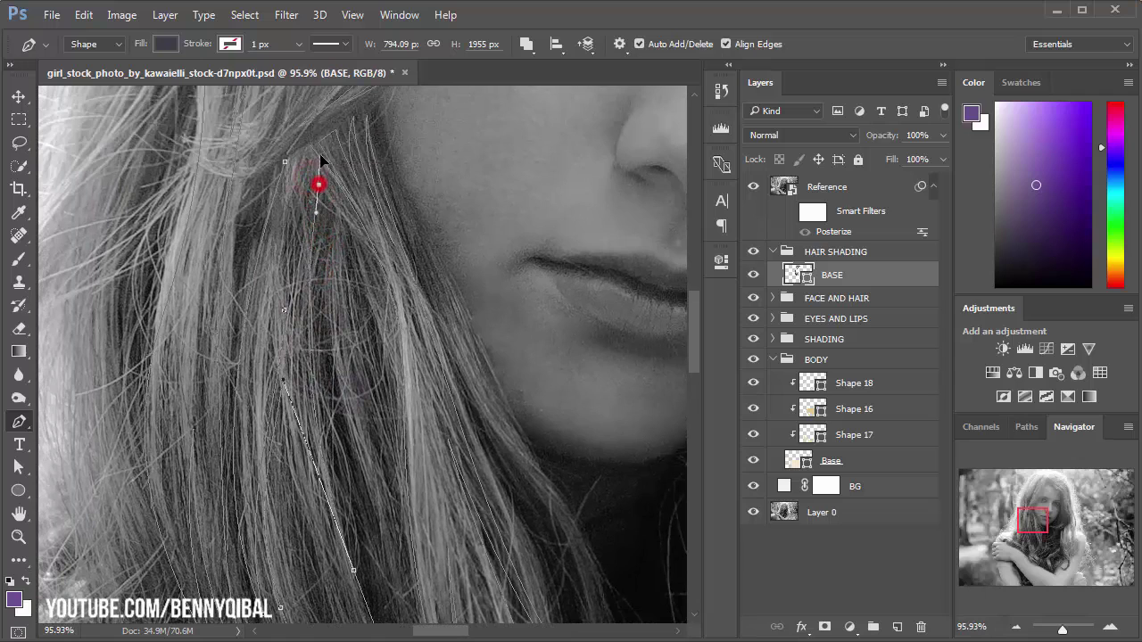
left_click(756, 187)
left_click(755, 187)
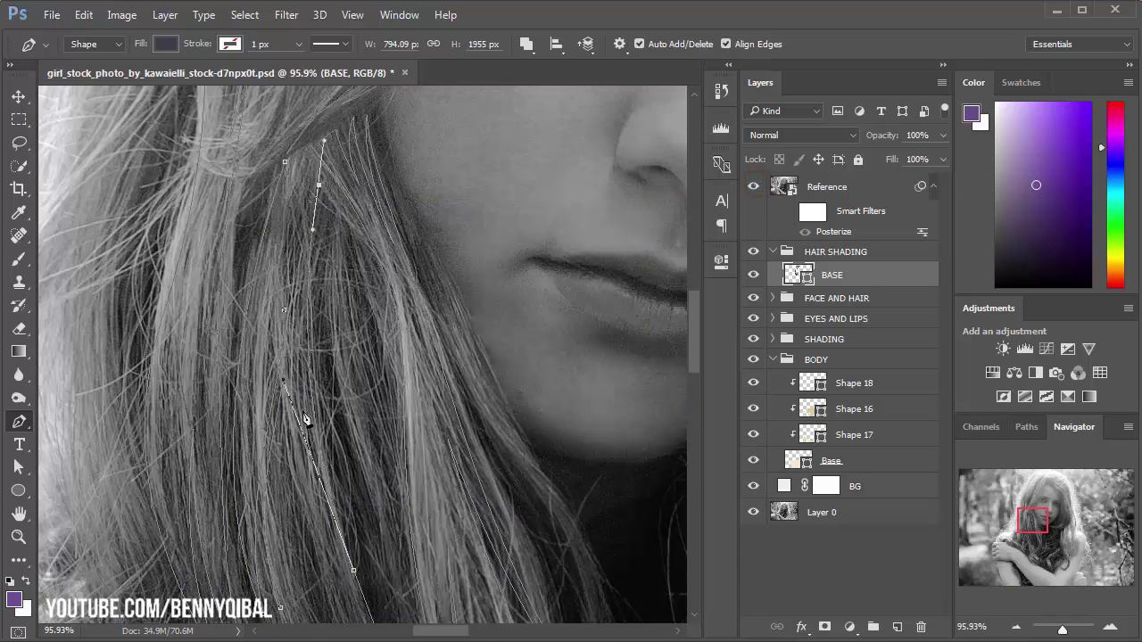
Step: Shape another strand with a sharp tip and long smooth curves down the hair
left_click_drag(315, 482, 314, 515)
left_click_drag(290, 198, 295, 250)
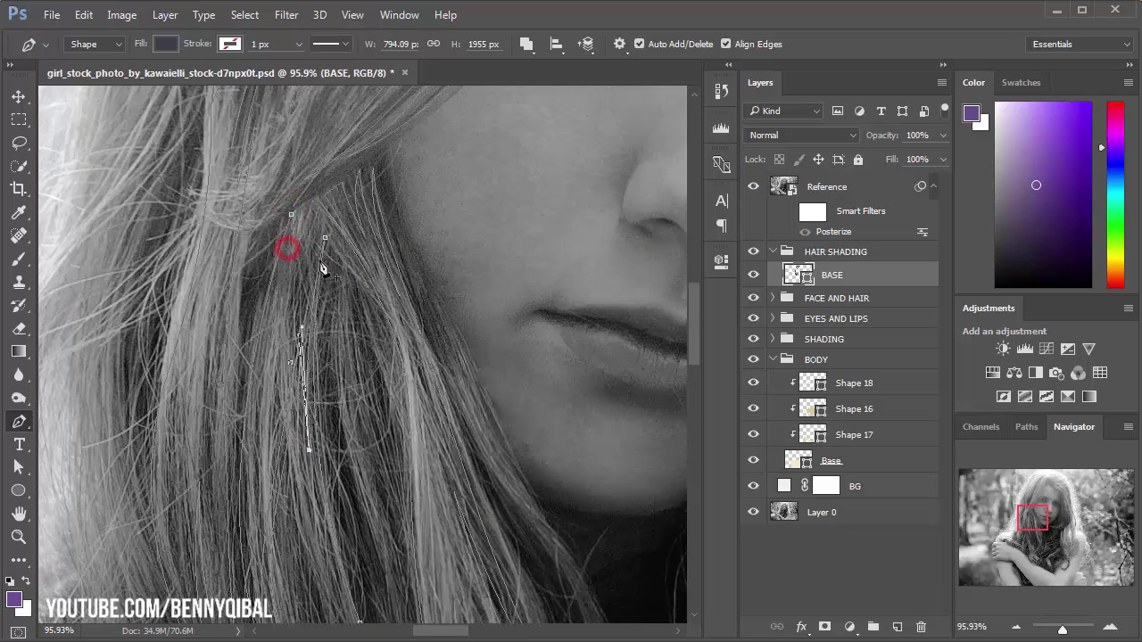
left_click_drag(309, 293, 308, 241)
scroll(309, 241, "up", 2)
left_click(331, 156)
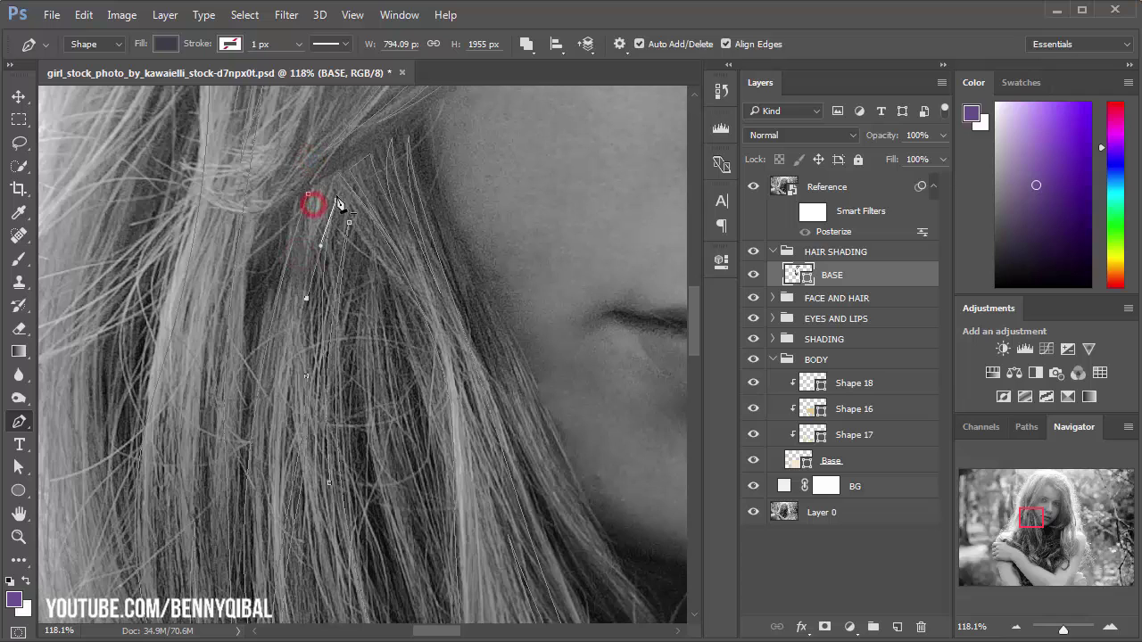
scroll(339, 204, "up", 2)
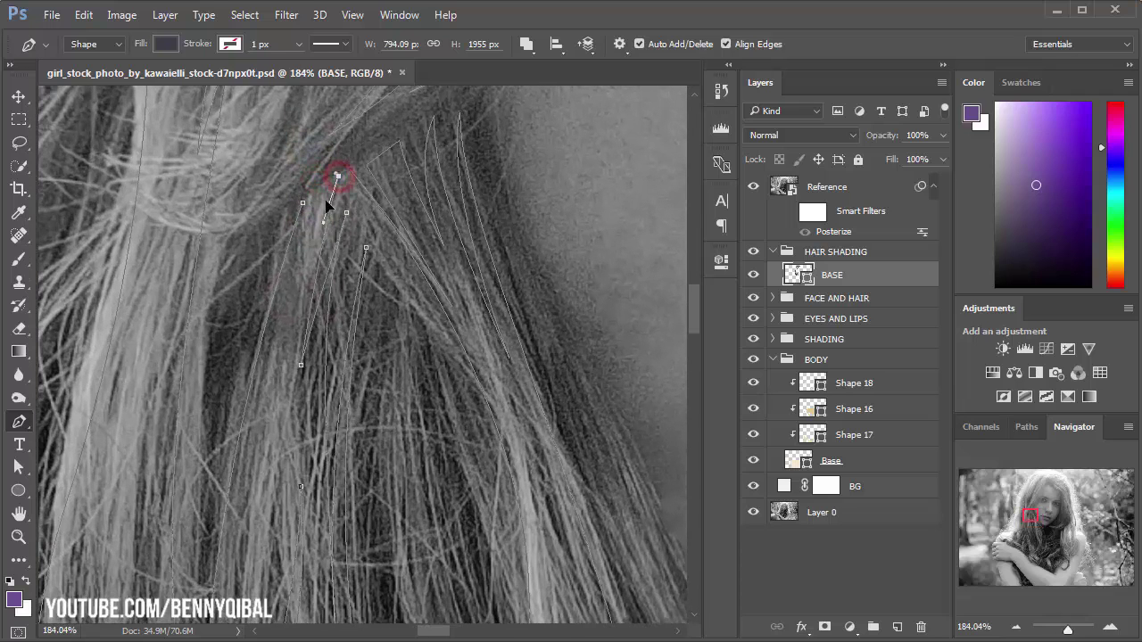
left_click_drag(263, 474, 281, 356)
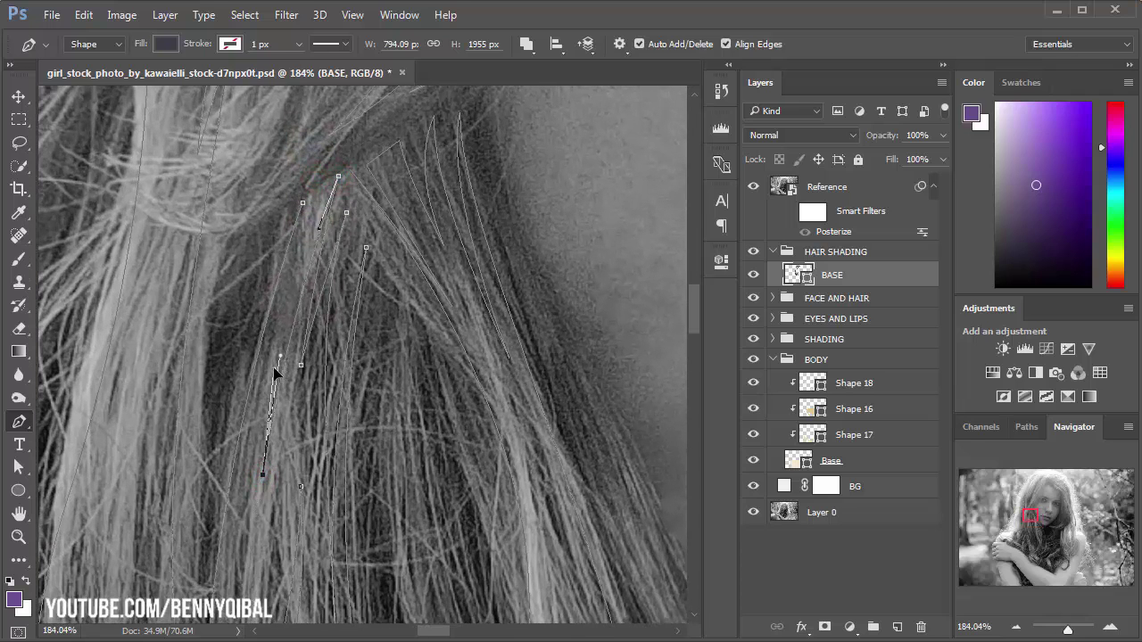
left_click_drag(318, 192, 330, 166)
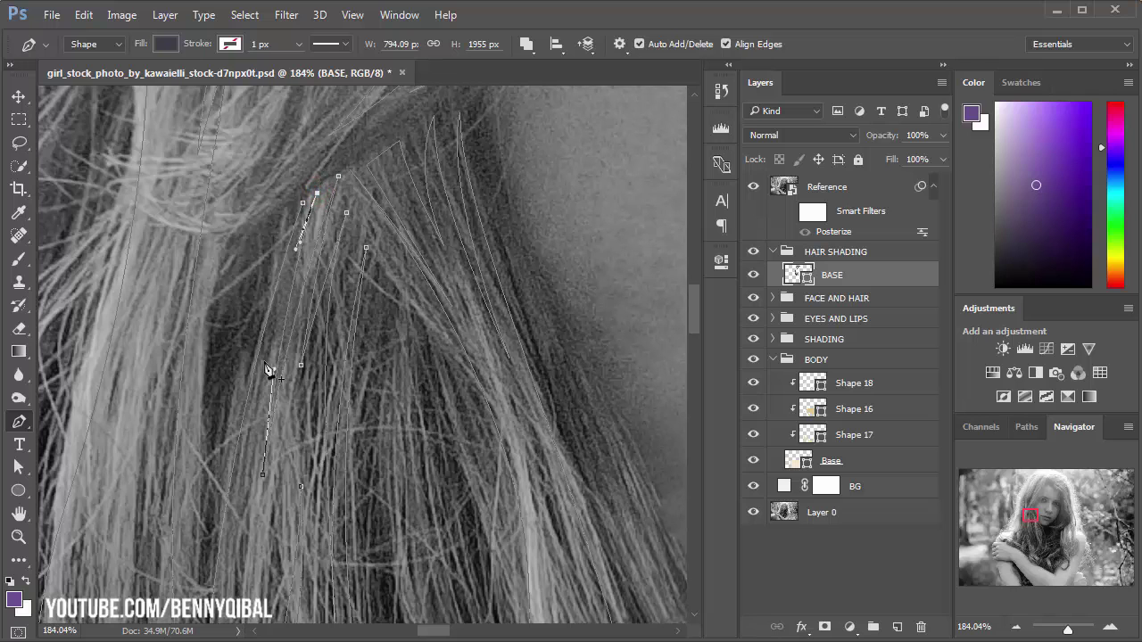
left_click_drag(249, 464, 238, 535)
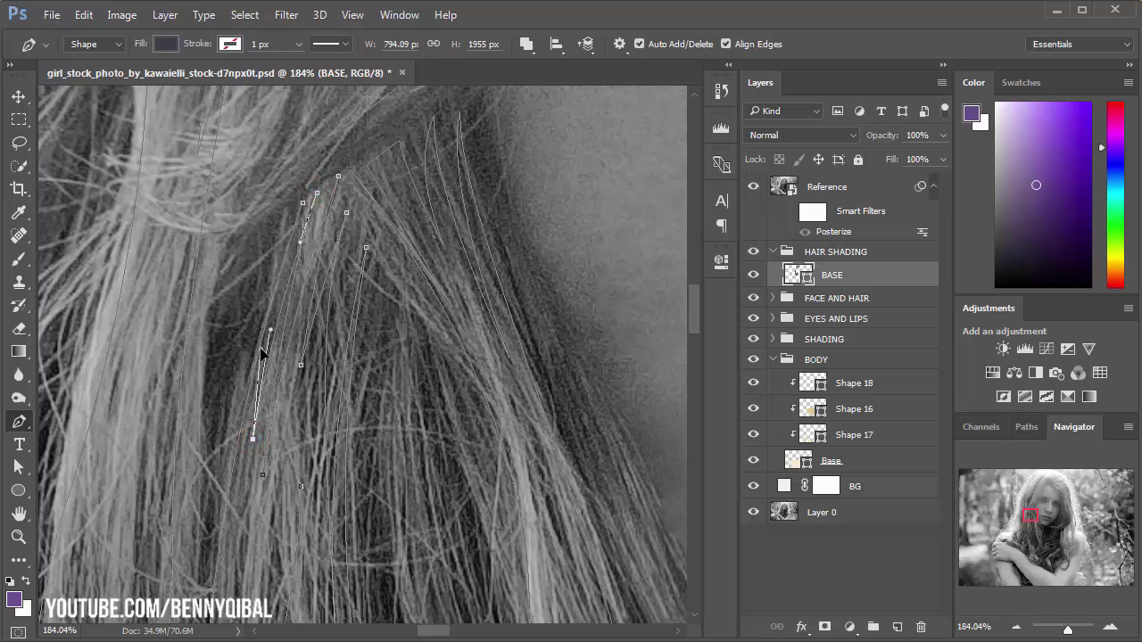
scroll(381, 259, "down", 4)
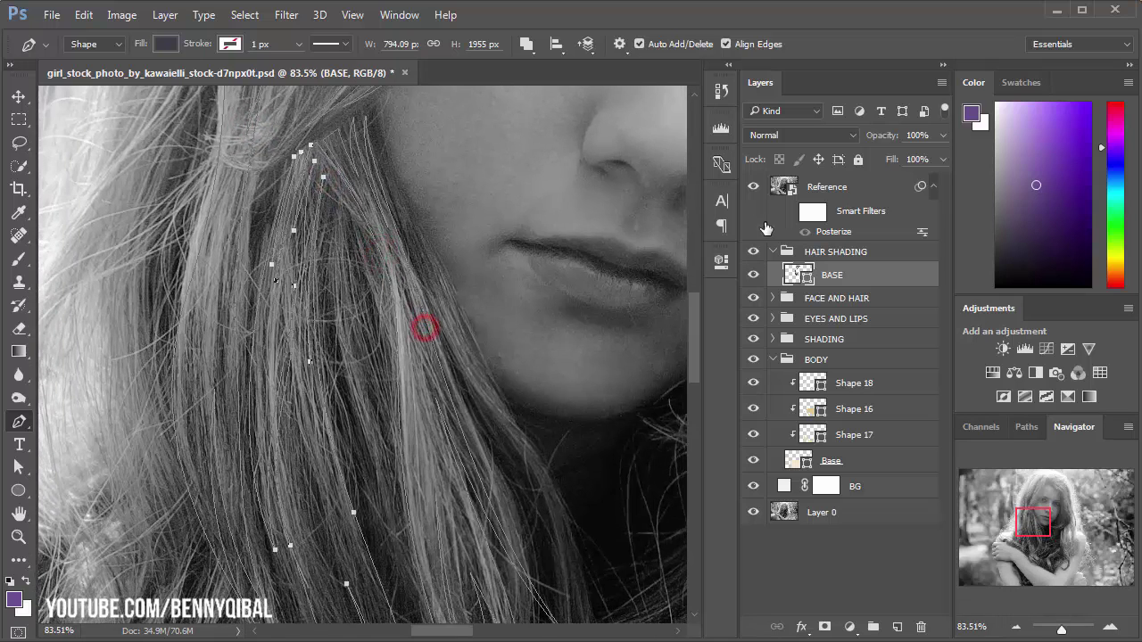
Step: Compare the centred portrait with and without the reference photo, leaving the photo visible
left_click(757, 187)
scroll(352, 339, "down", 5)
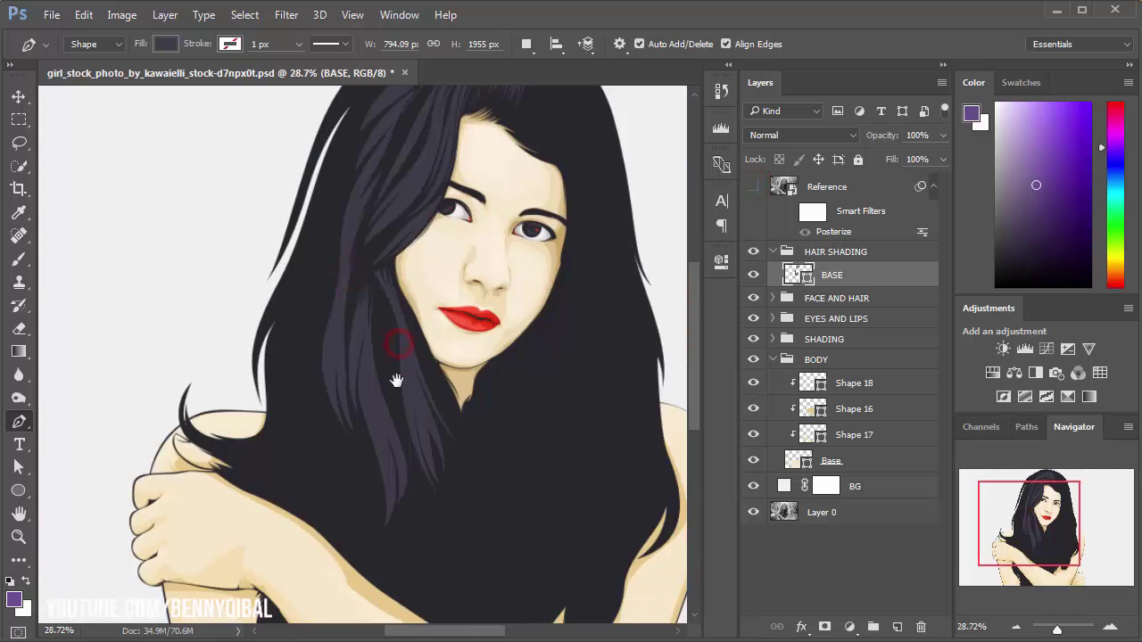
left_click_drag(319, 393, 311, 385)
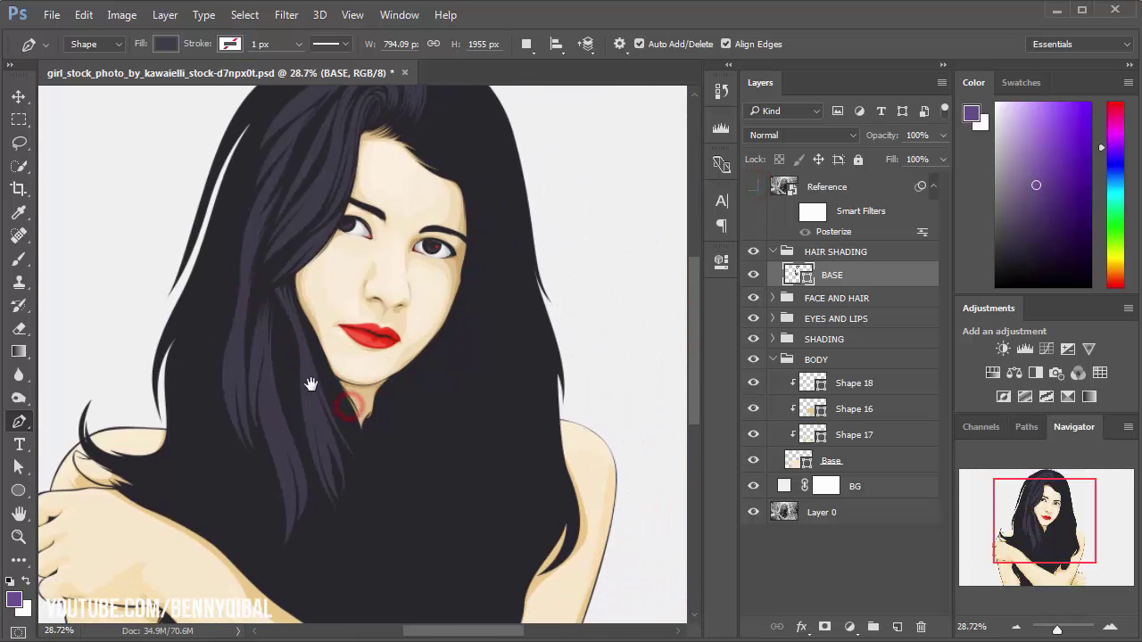
left_click(754, 188)
left_click(754, 187)
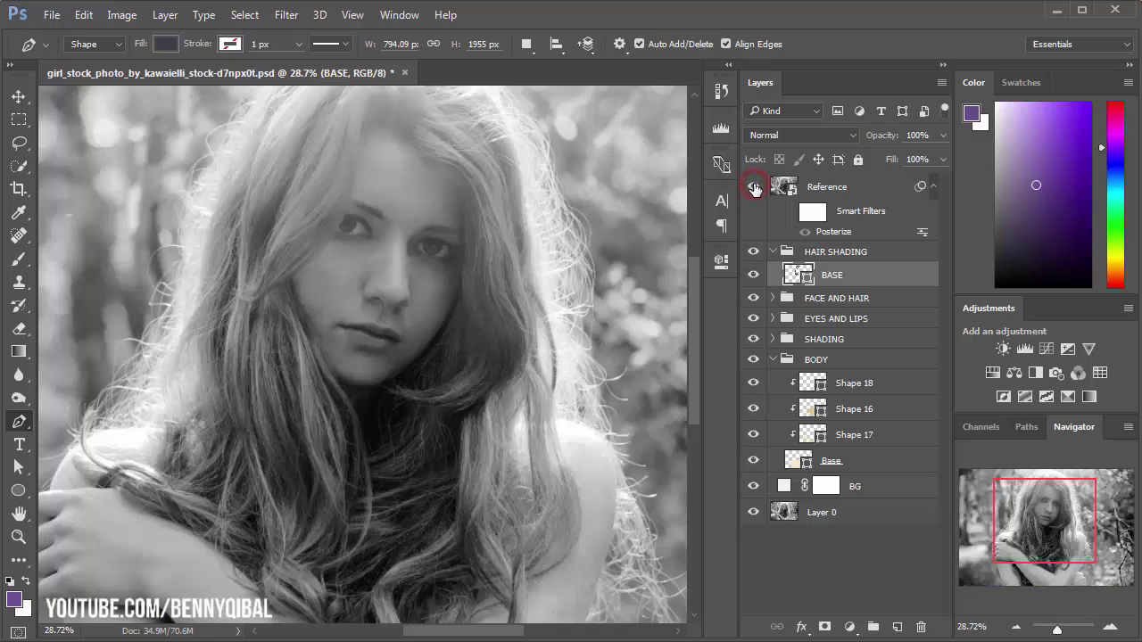
Step: Show the reference photo and BASE's path outlines, zoomed in on the hair by the cheek
left_click(754, 187)
mouse_move(290, 243)
left_mouse_down()
mouse_move(374, 318)
mouse_move(449, 309)
left_mouse_up()
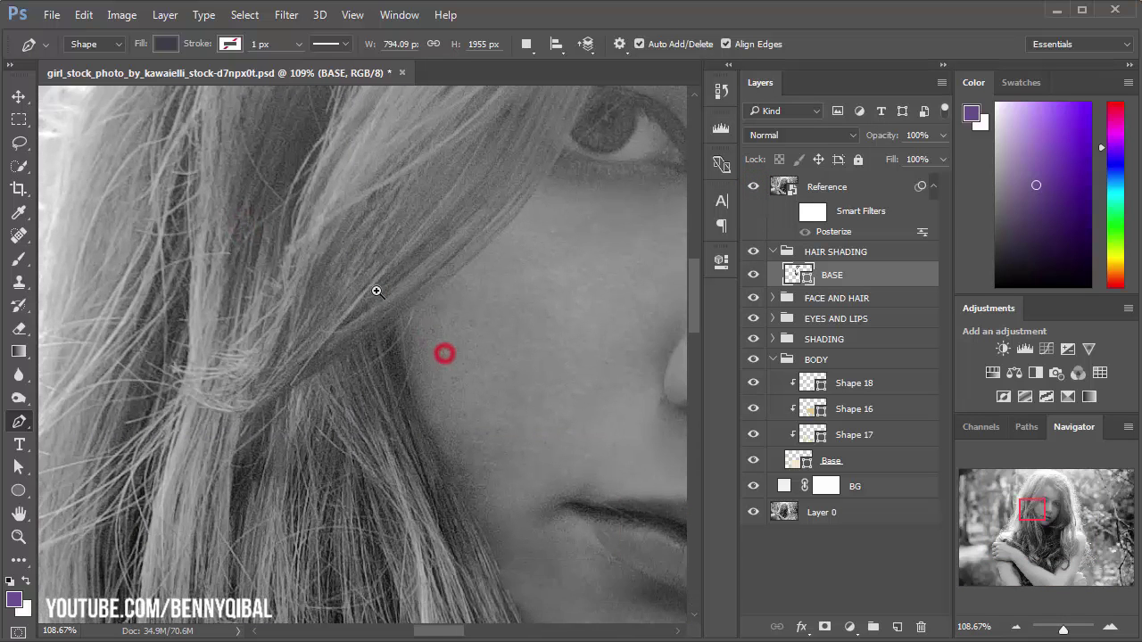
left_click(755, 188)
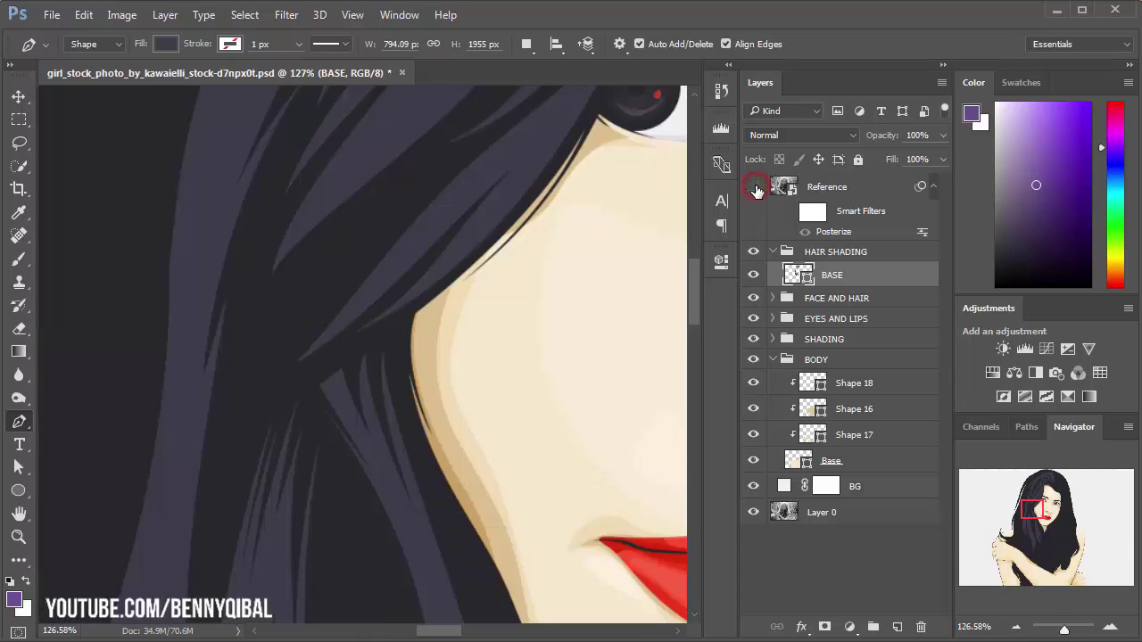
left_click(857, 273)
left_click_drag(470, 269, 515, 306)
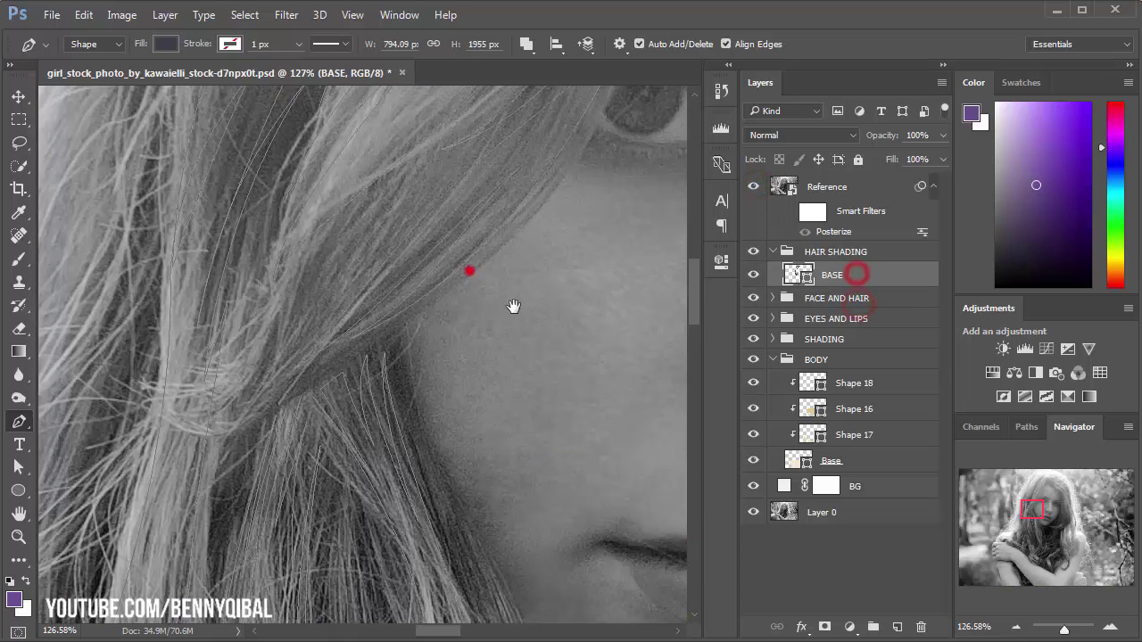
Step: Trace a strand up toward the eye with smooth anchors and one broken handle
left_click_drag(300, 408, 198, 489)
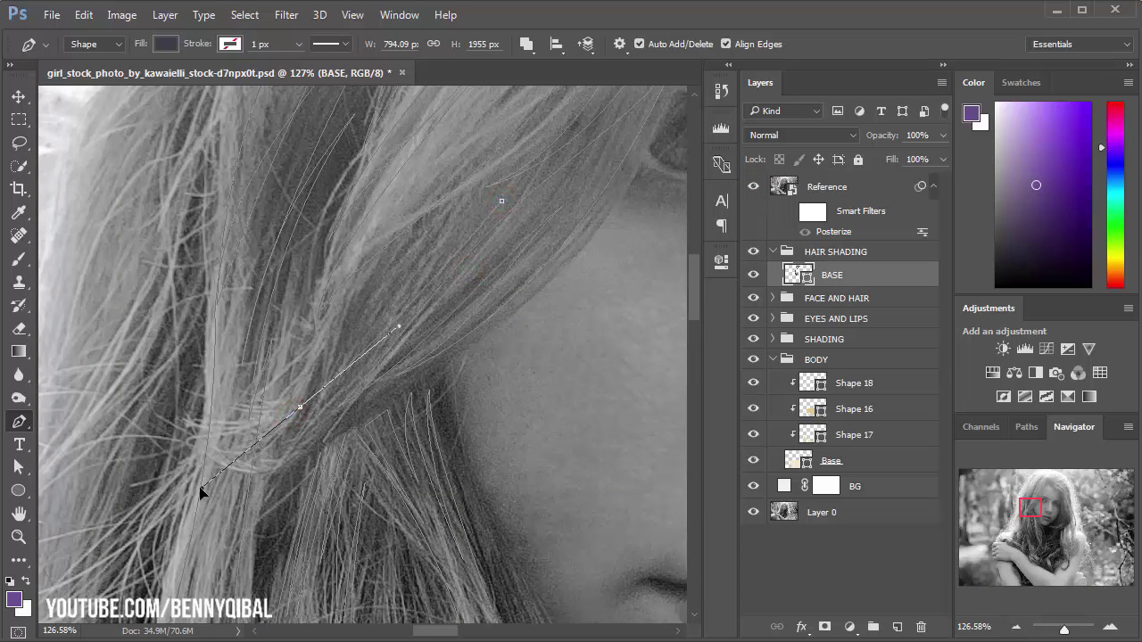
left_click_drag(407, 277, 447, 250)
left_click(215, 416, "alt")
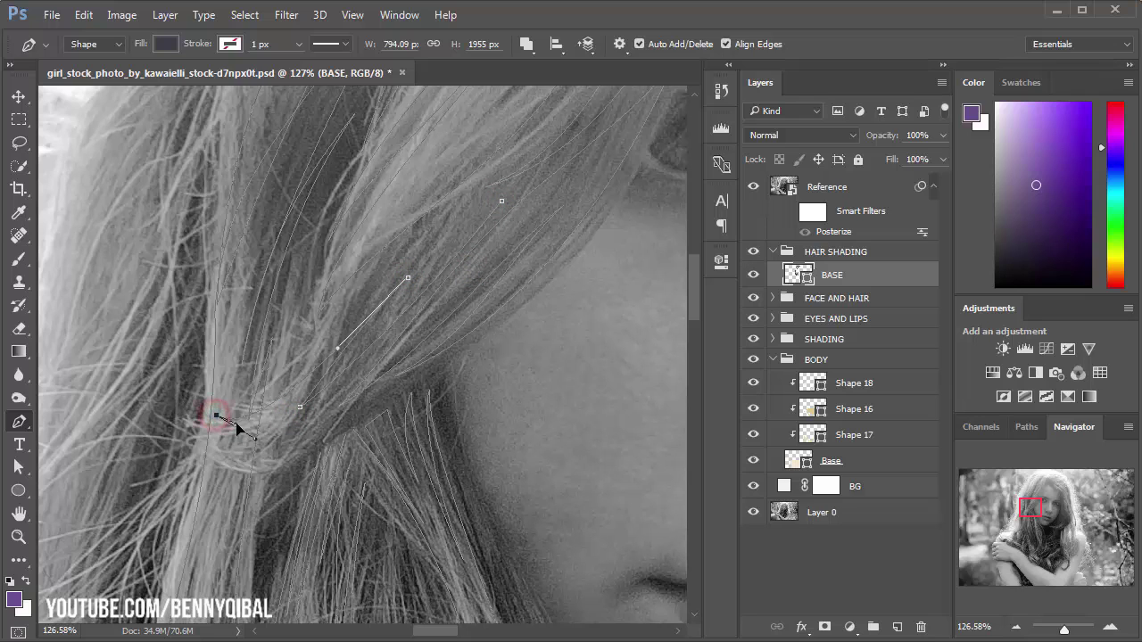
mouse_move(401, 339)
left_mouse_down()
mouse_move(428, 232)
mouse_move(472, 249)
left_mouse_up()
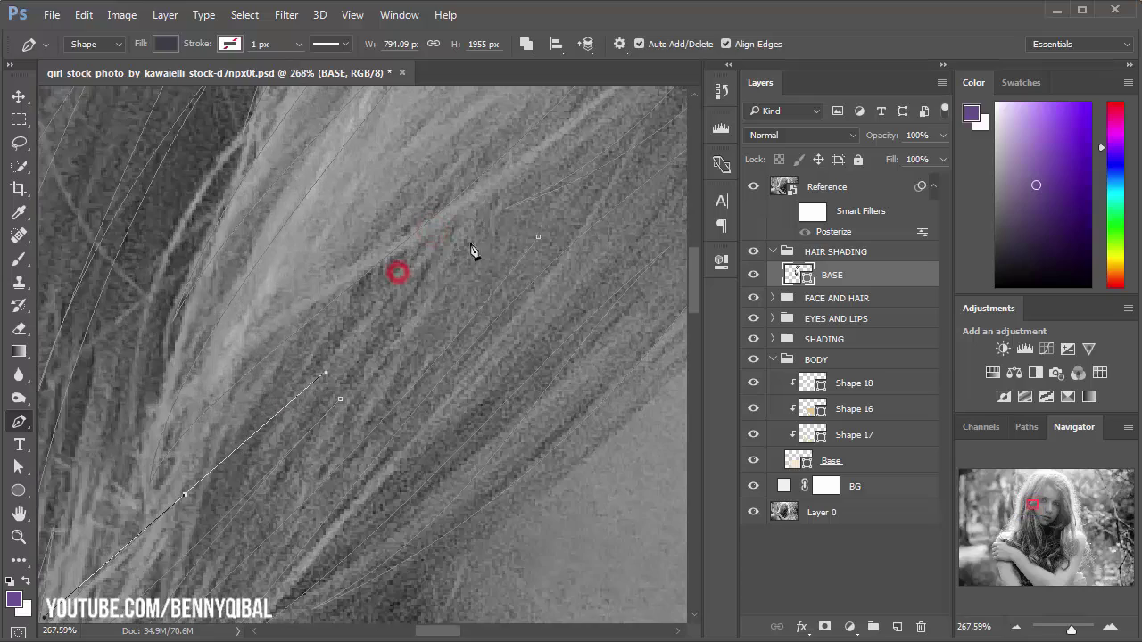
left_click_drag(562, 204, 617, 177)
left_click(396, 364)
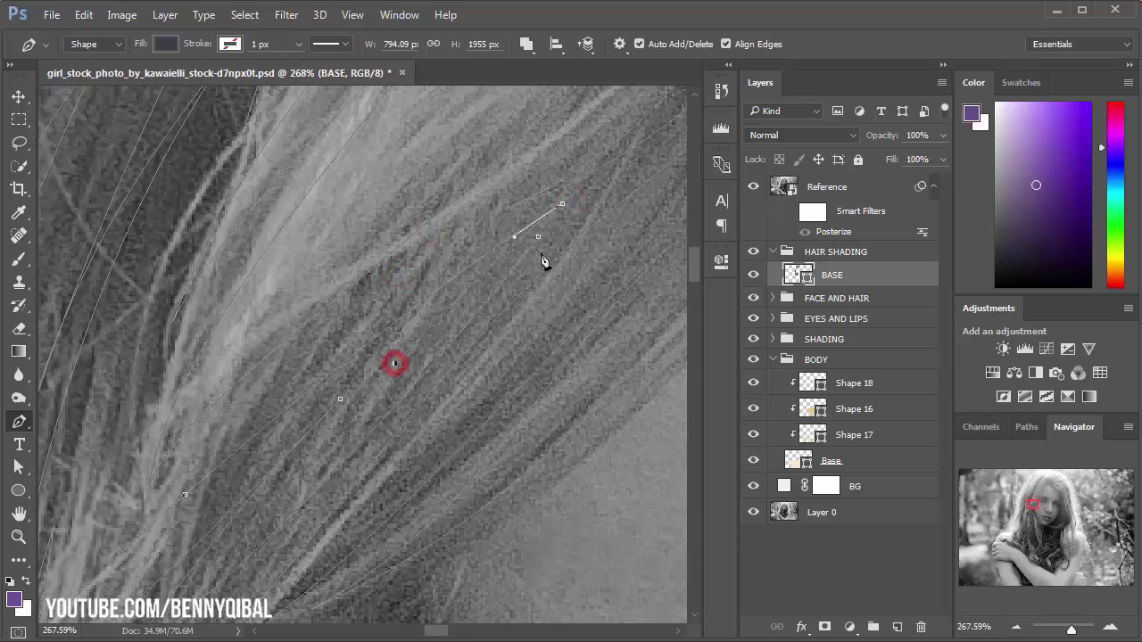
Step: Hide and restore the reference photo to check the new strand against the vector art
scroll(580, 248, "down", 3)
scroll(580, 247, "down", 2)
scroll(580, 247, "down", 1)
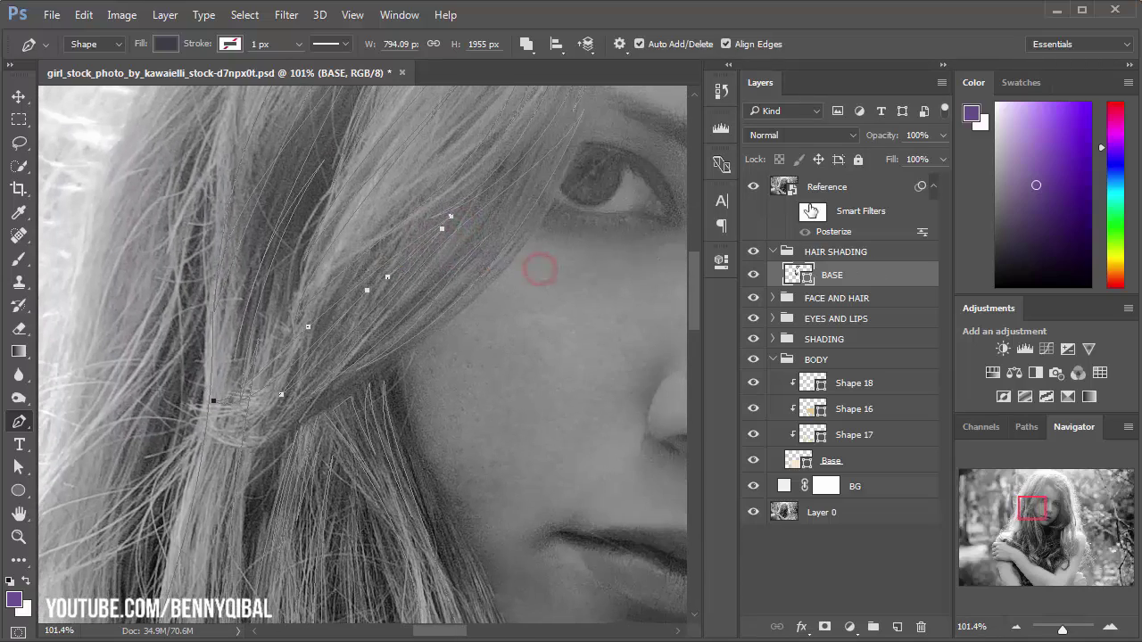
left_click(753, 187)
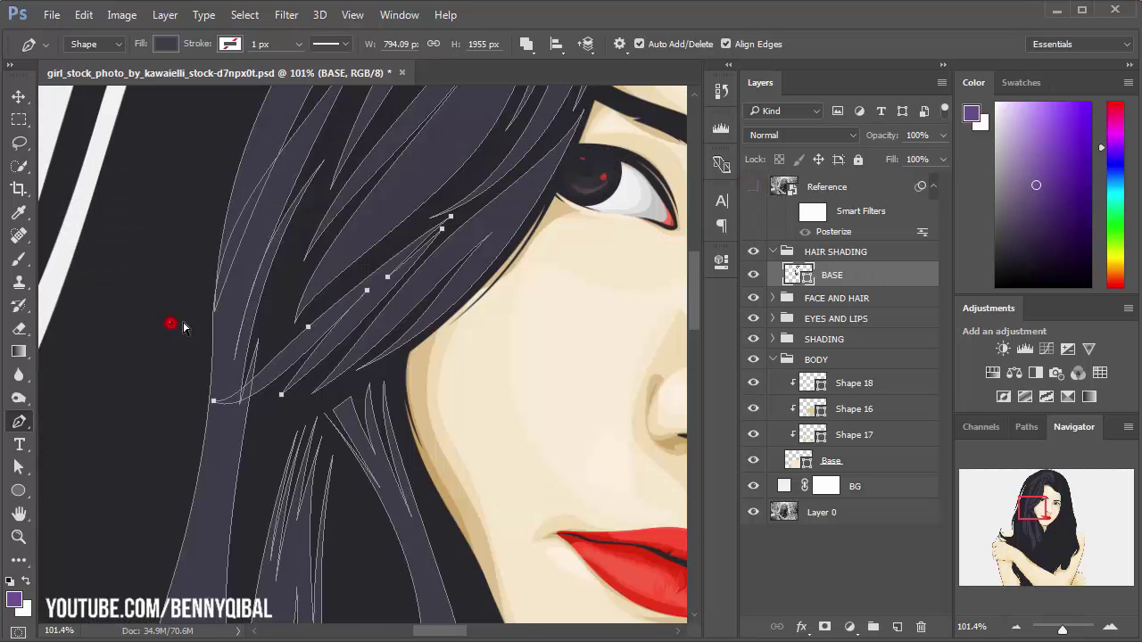
scroll(410, 360, "down", 3)
scroll(447, 402, "down", 1)
scroll(399, 254, "down", 1)
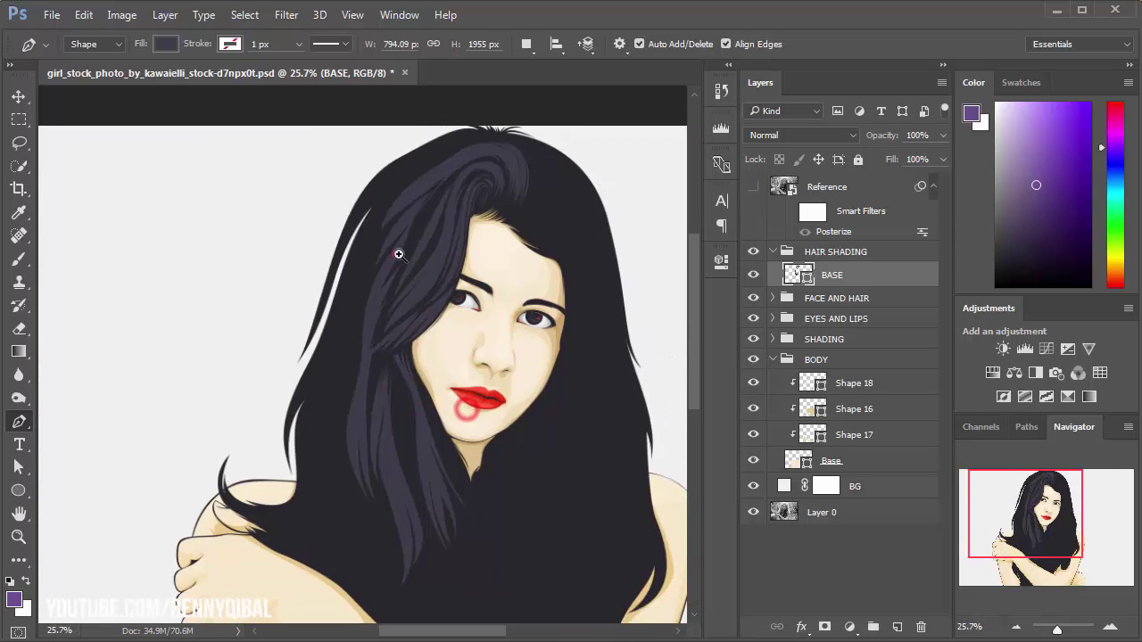
scroll(399, 254, "up", 1)
left_click(752, 187)
left_click_drag(449, 331, 380, 258)
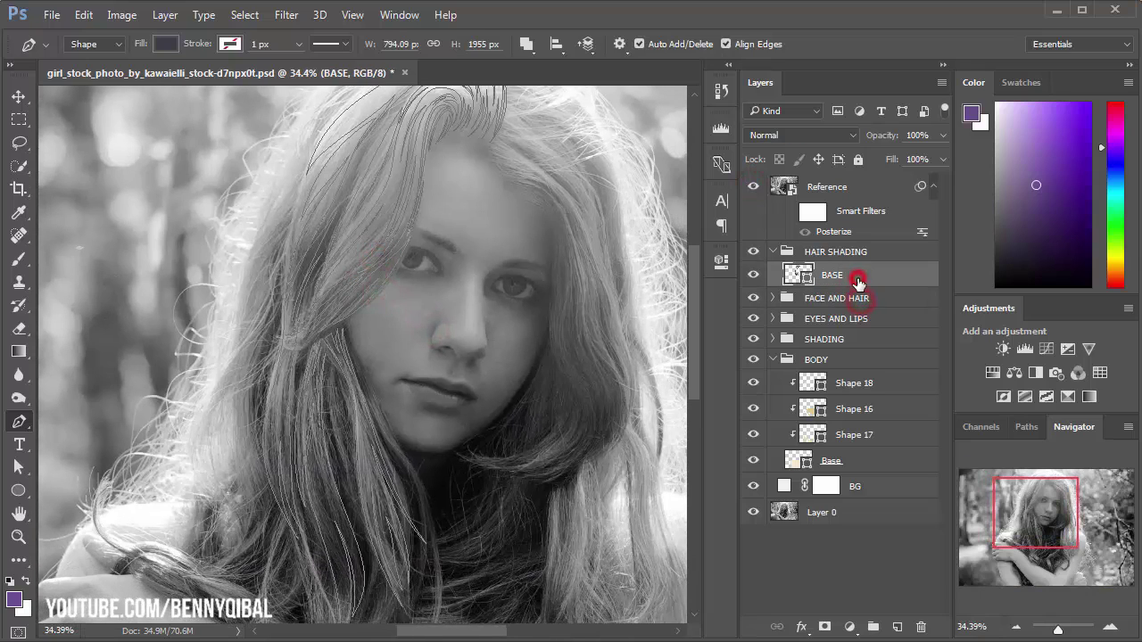
Step: Trace a strand down the outer hair left of the cheek with several curved anchors
scroll(294, 374, "up", 3)
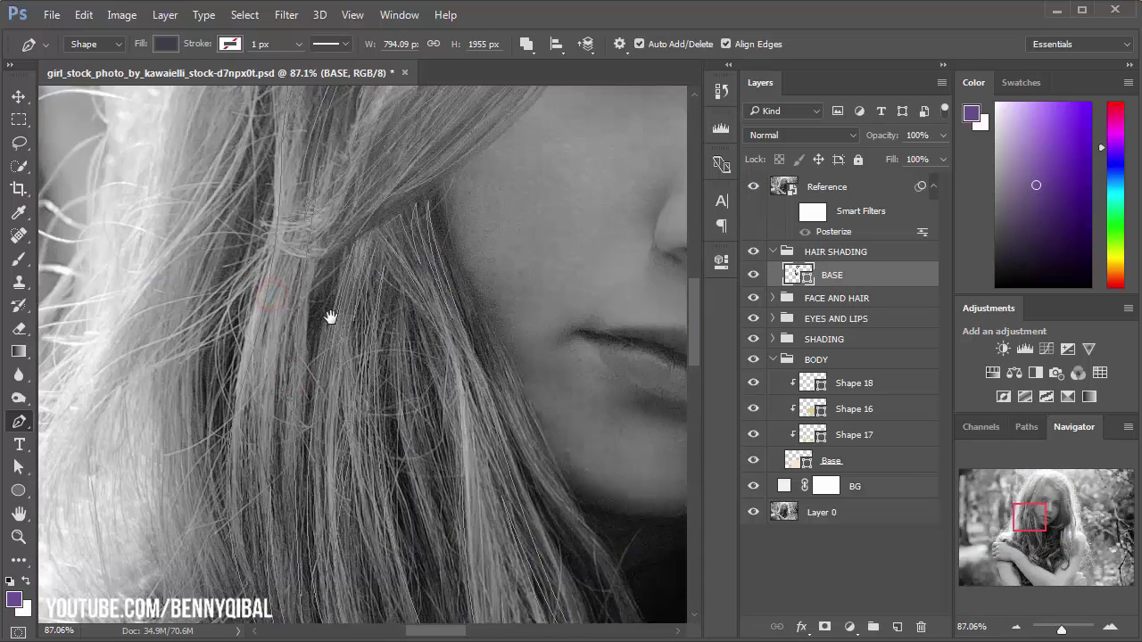
left_click_drag(330, 316, 310, 332)
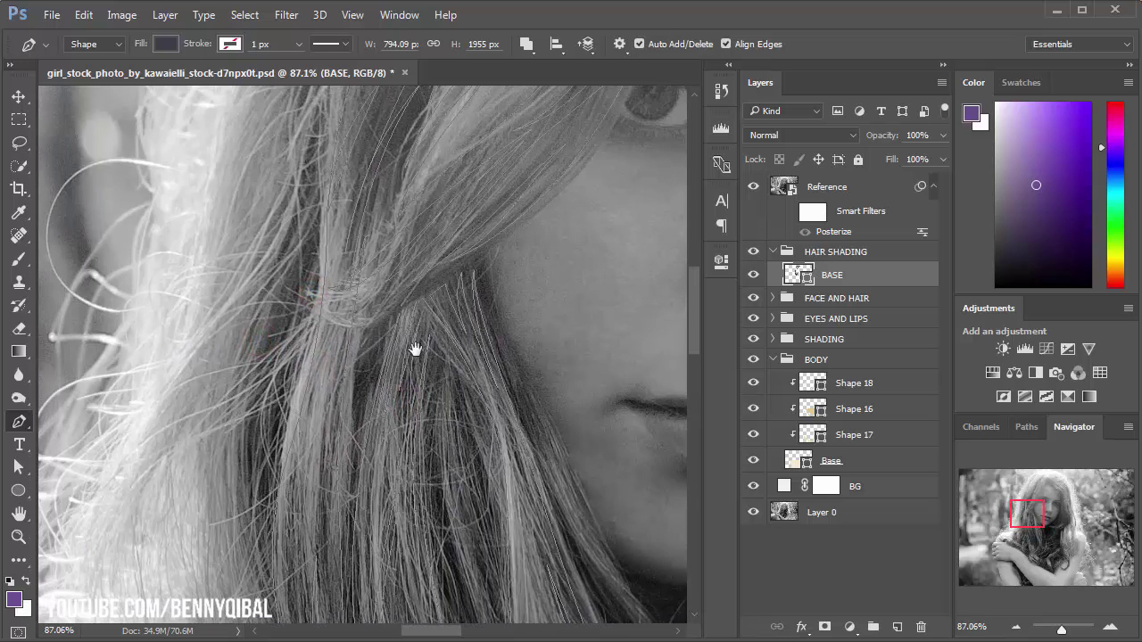
mouse_move(415, 348)
left_mouse_down()
mouse_move(430, 278)
mouse_move(441, 442)
left_mouse_up()
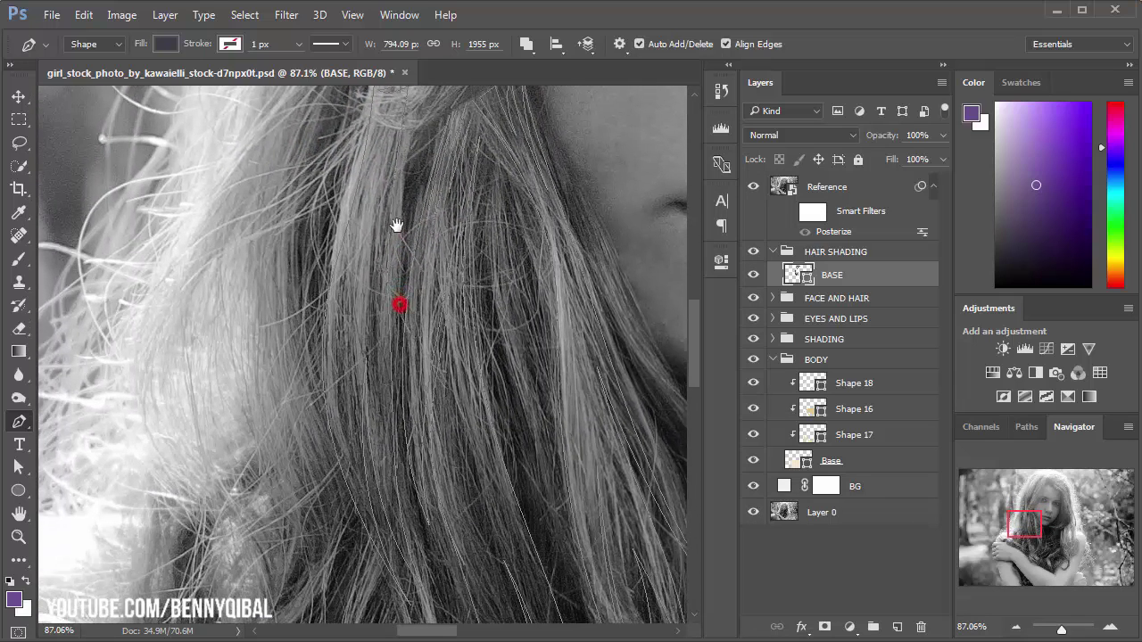
left_click(382, 336)
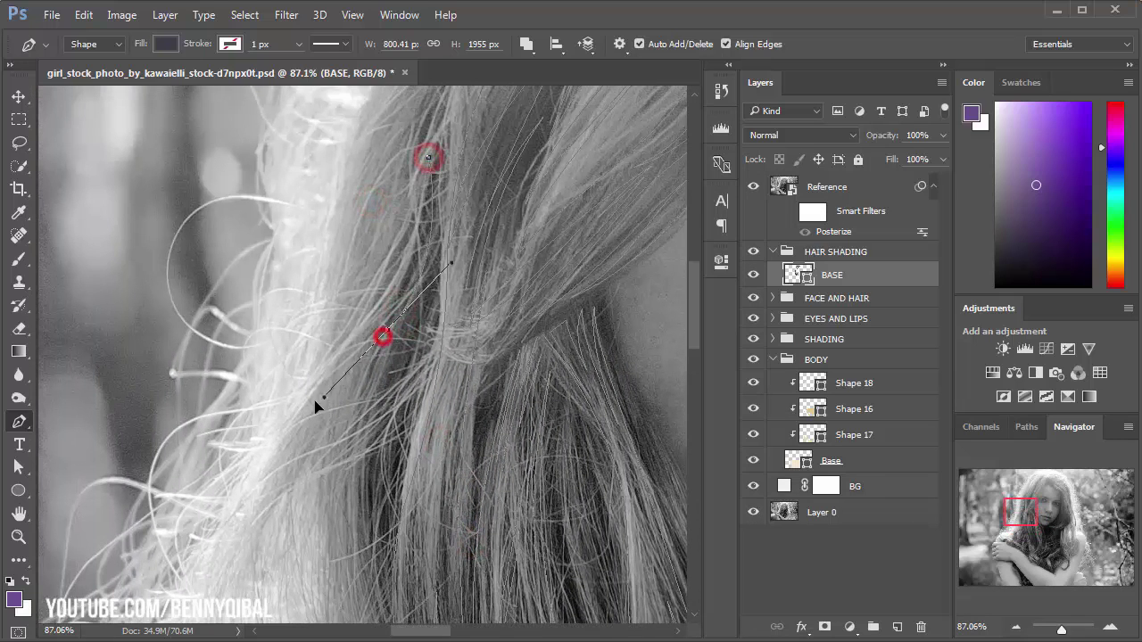
left_click(319, 402)
scroll(286, 433, "down", 3)
scroll(285, 419, "down", 2)
left_click(281, 396, "alt")
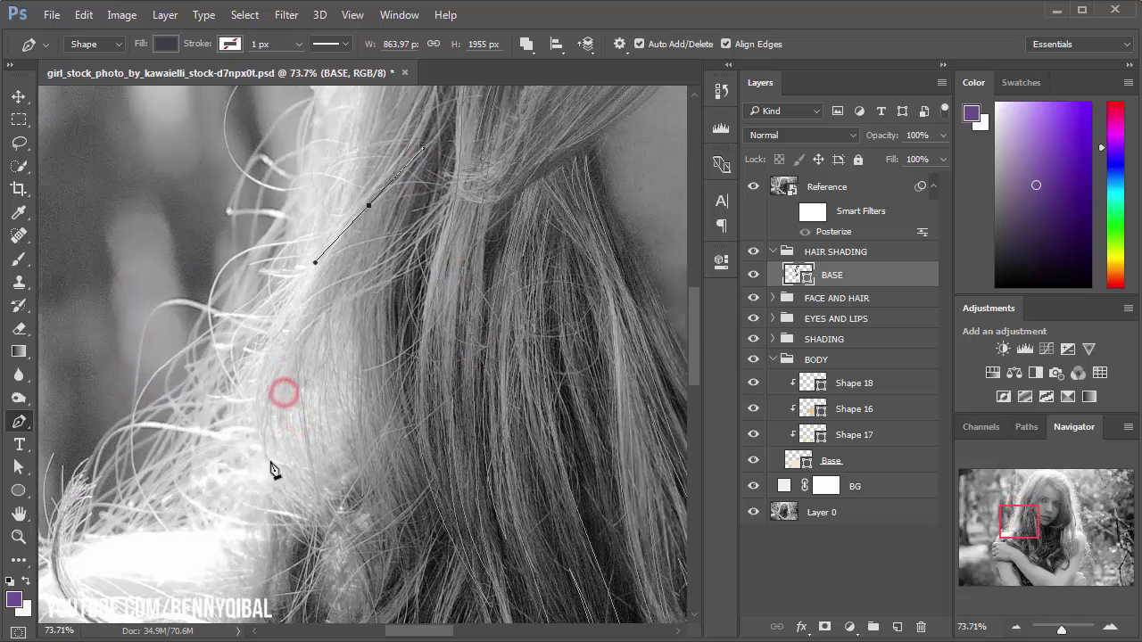
left_click(233, 391)
left_click_drag(293, 489, 301, 466)
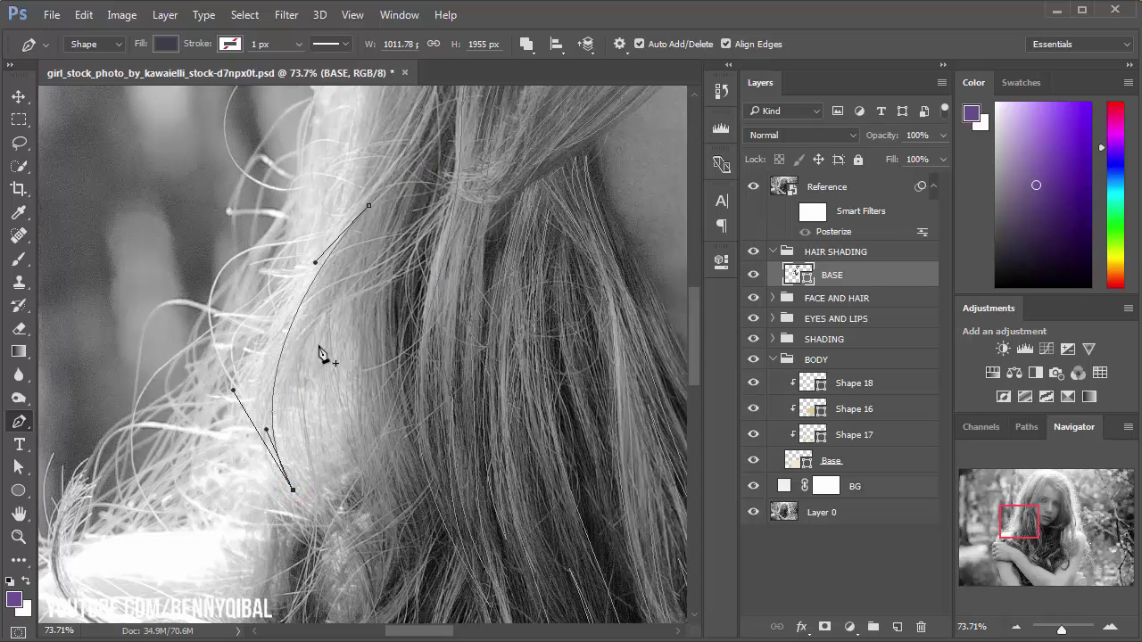
mouse_move(328, 324)
left_mouse_down()
mouse_move(370, 262)
mouse_move(383, 339)
left_mouse_up()
left_click(318, 442)
mouse_move(428, 234)
left_mouse_down()
mouse_move(388, 340)
mouse_move(333, 332)
left_mouse_up()
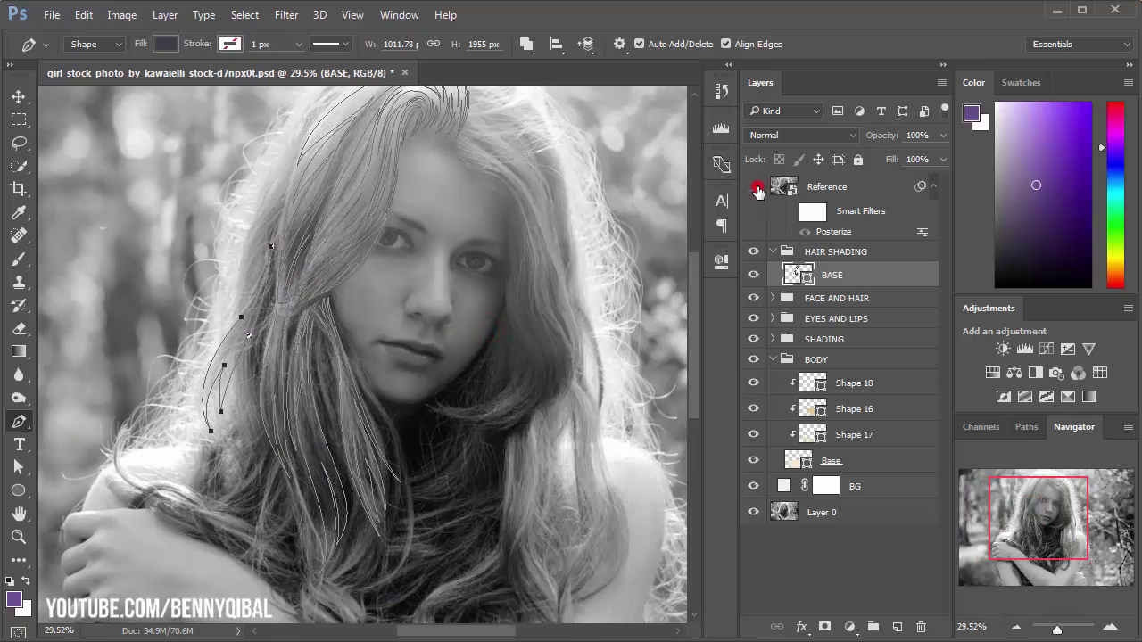
Step: Toggle the reference photo, zoom into the crown, and draw a curved strand across it
left_click(757, 189)
left_click(755, 189)
left_click_drag(347, 199, 532, 197)
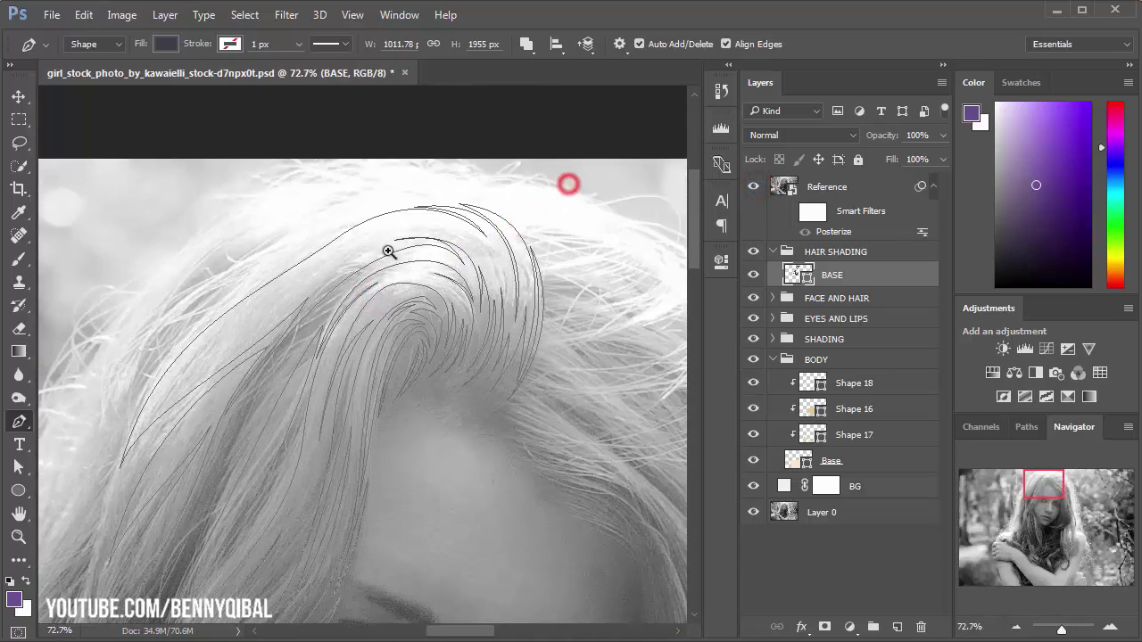
left_click_drag(442, 237, 438, 224)
left_click_drag(316, 273, 218, 378)
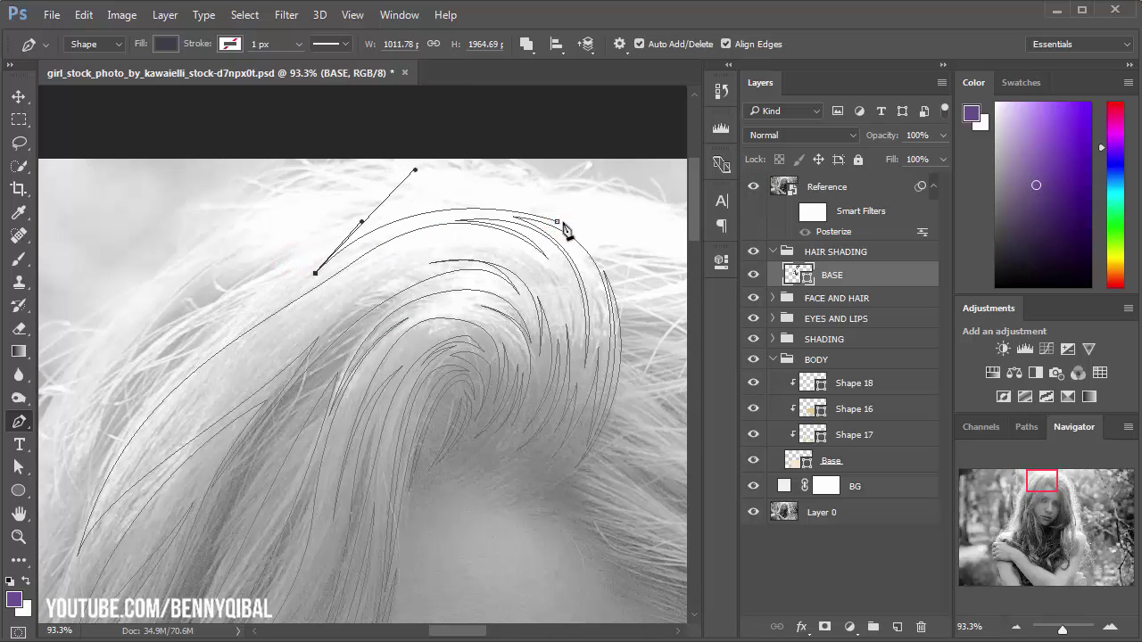
left_click_drag(558, 220, 687, 263)
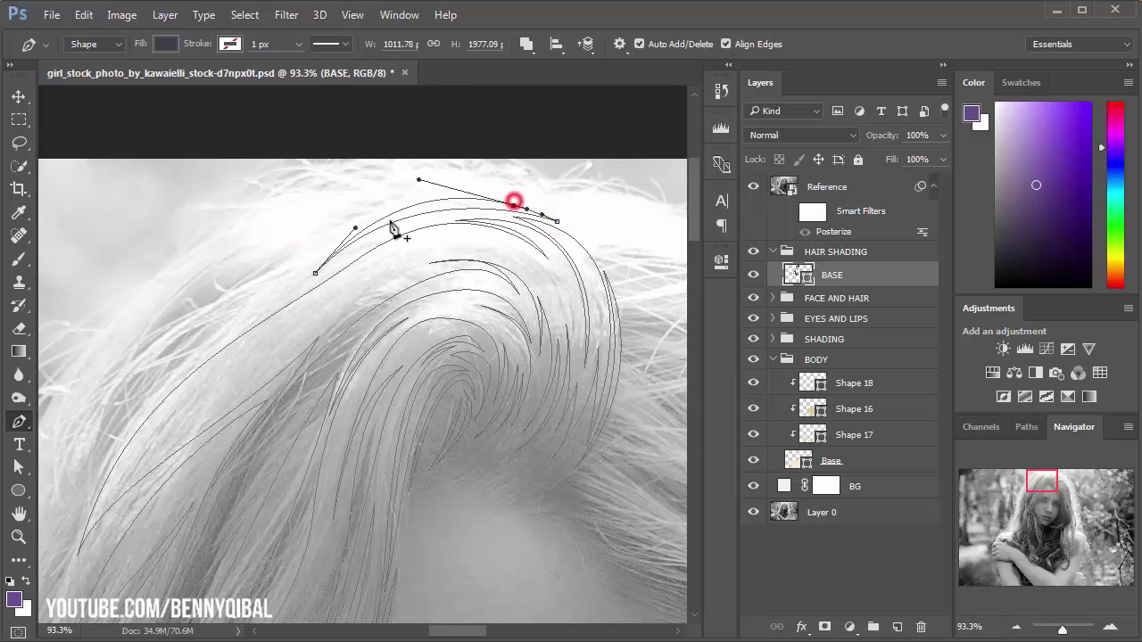
left_click(461, 199, "ctrl")
Step: Start a new strand on the lower left hair with a sharp turn back down
left_click(220, 339, "ctrl")
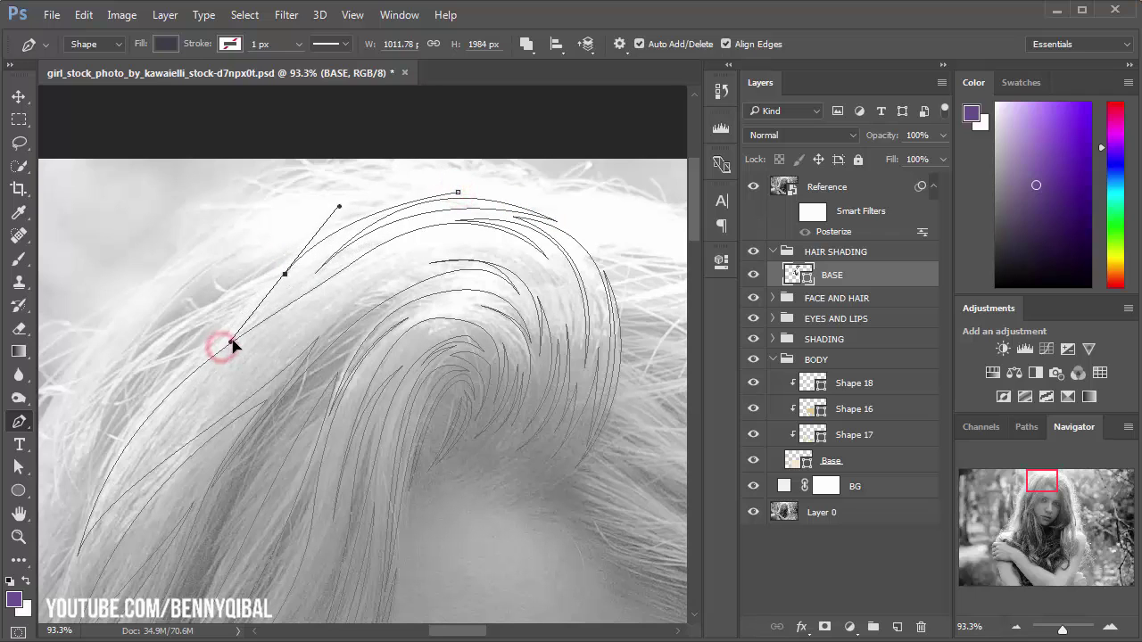
left_click_drag(220, 356, 287, 292)
mouse_move(174, 449)
left_mouse_down()
mouse_move(143, 561)
mouse_move(205, 357)
left_mouse_up()
mouse_move(294, 260)
left_mouse_down()
mouse_move(355, 220)
mouse_move(339, 224)
left_mouse_up()
left_click(292, 262, "alt")
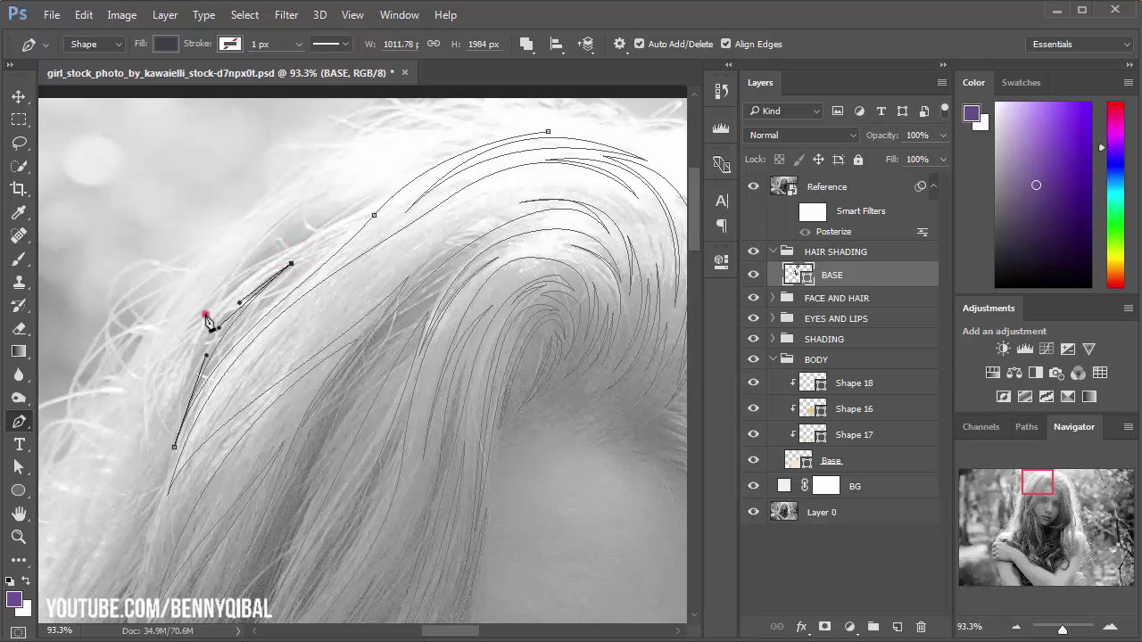
left_click_drag(125, 370, 204, 312)
mouse_move(195, 464)
left_mouse_down()
mouse_move(164, 627)
mouse_move(150, 621)
left_mouse_up()
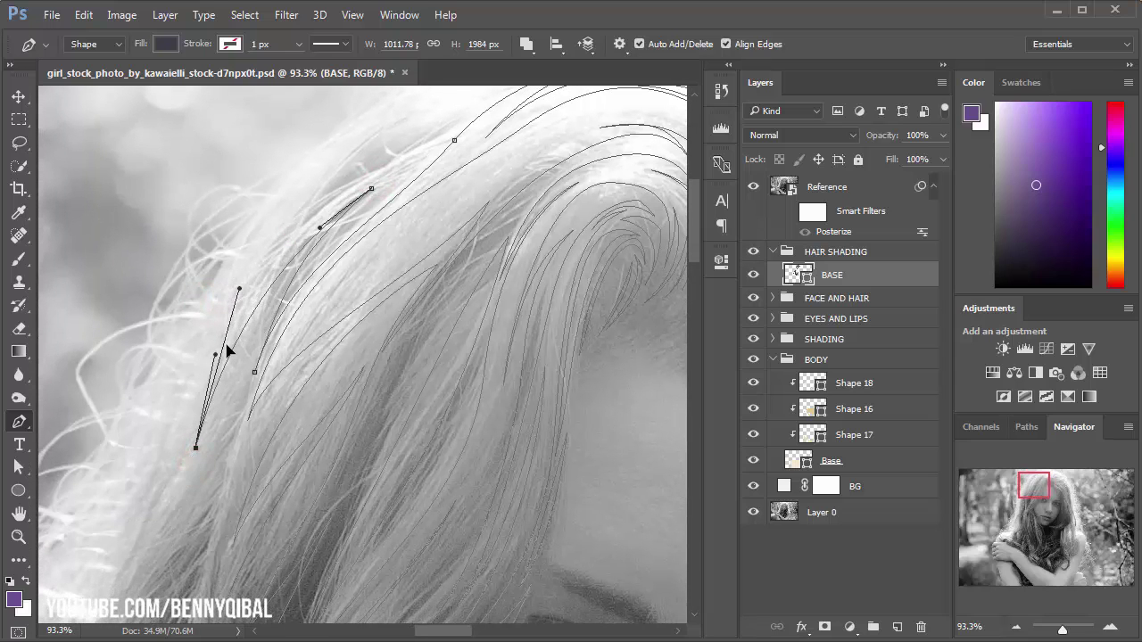
left_click_drag(272, 234, 247, 351)
Step: Carry the strand up to the top of the crown and close its shape
left_click_drag(311, 291, 406, 216)
left_click_drag(525, 214, 471, 212)
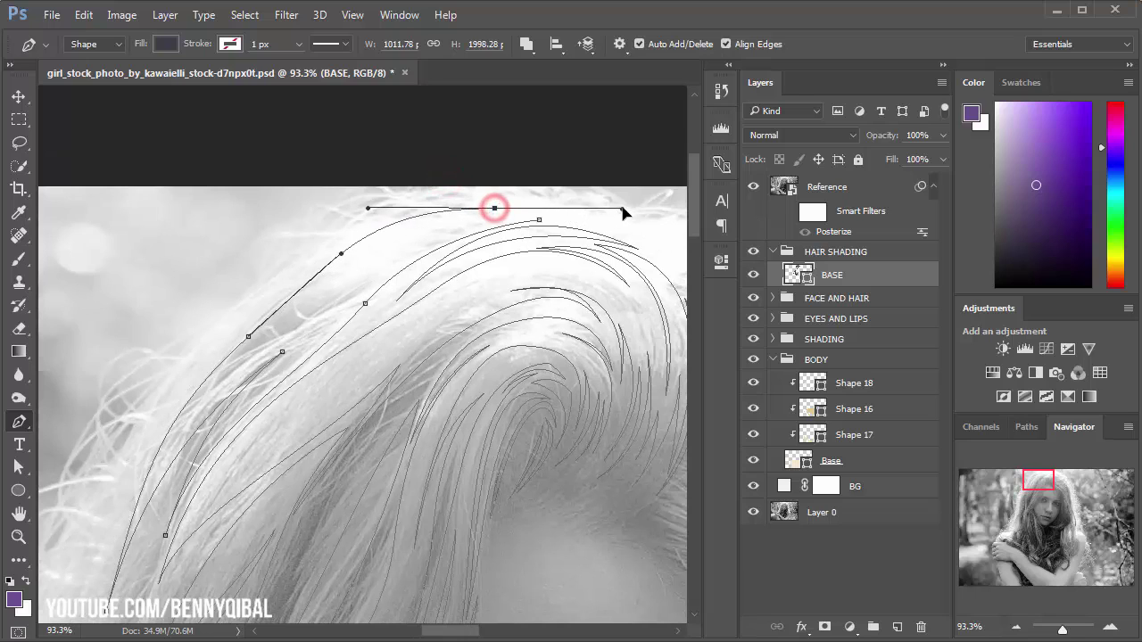
left_click_drag(306, 297, 268, 344)
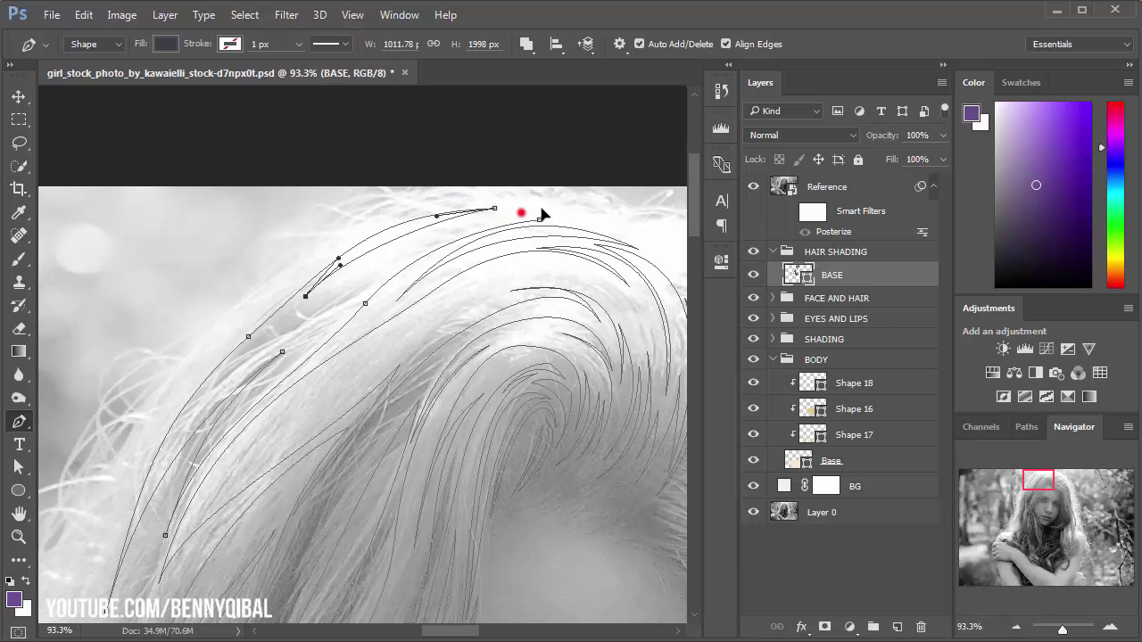
left_click_drag(521, 212, 620, 214)
left_click_drag(349, 288, 401, 264)
left_click(539, 220)
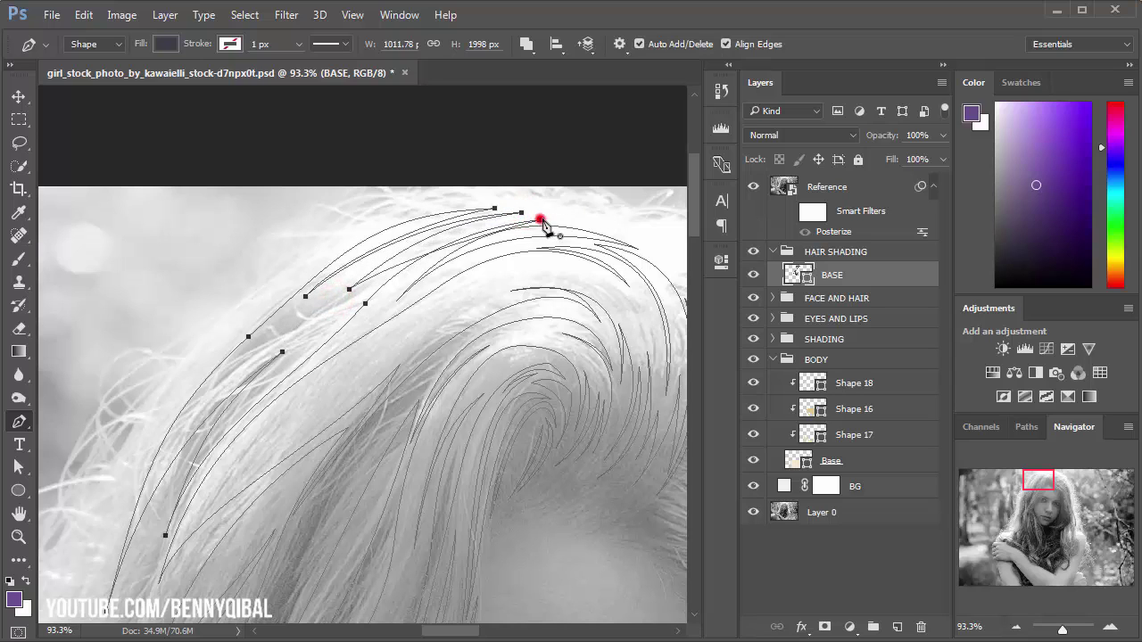
Step: Extend a strand over the crown, then zoom out to the whole upper hair
mouse_move(576, 224)
left_mouse_down()
mouse_move(501, 220)
mouse_move(589, 247)
left_mouse_up()
left_click_drag(438, 210, 350, 201)
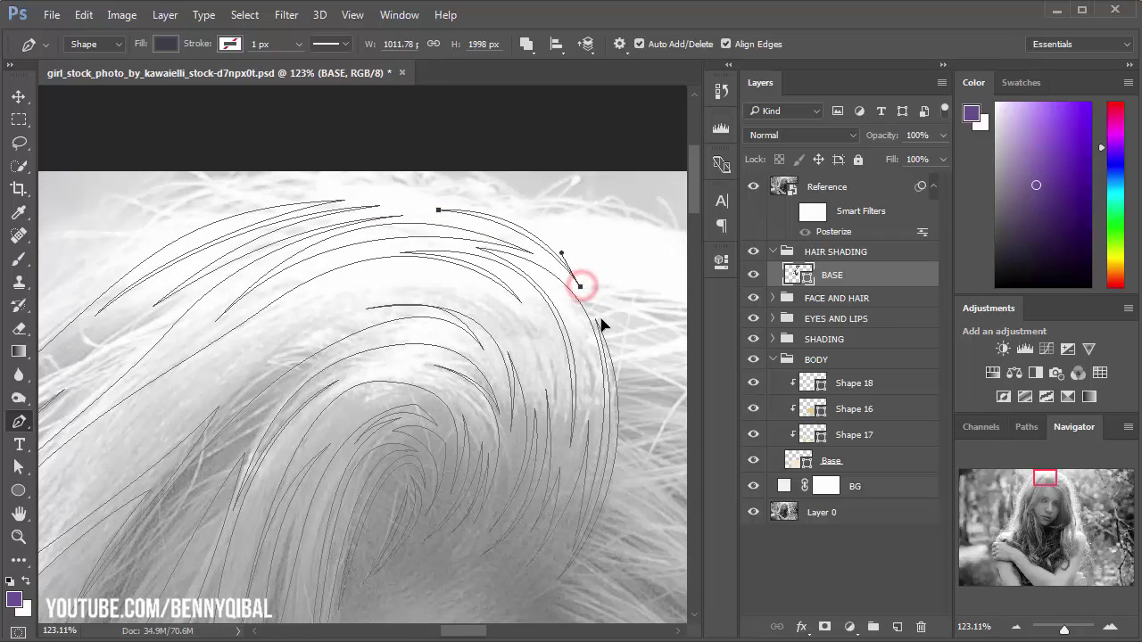
left_click_drag(598, 309, 554, 255)
left_click_drag(415, 361, 248, 257)
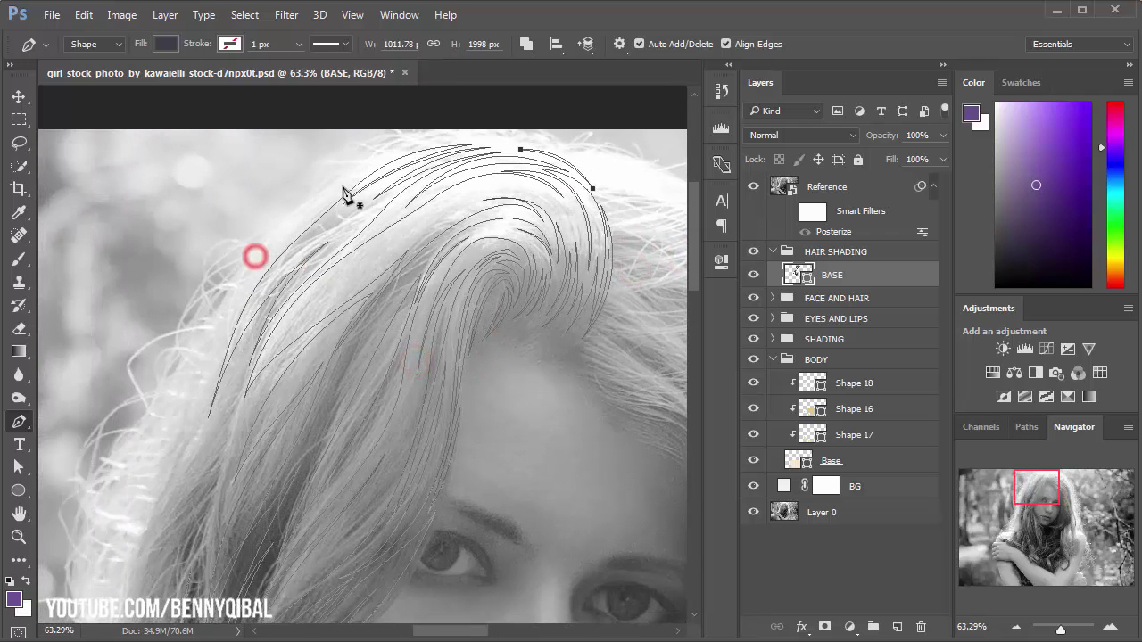
Step: Start a strand down the left hair edge with curved anchors
left_click(345, 176)
left_click_drag(209, 357, 182, 460)
scroll(226, 466, "down", 2)
scroll(225, 466, "left", 1)
left_click_drag(203, 521, 170, 603)
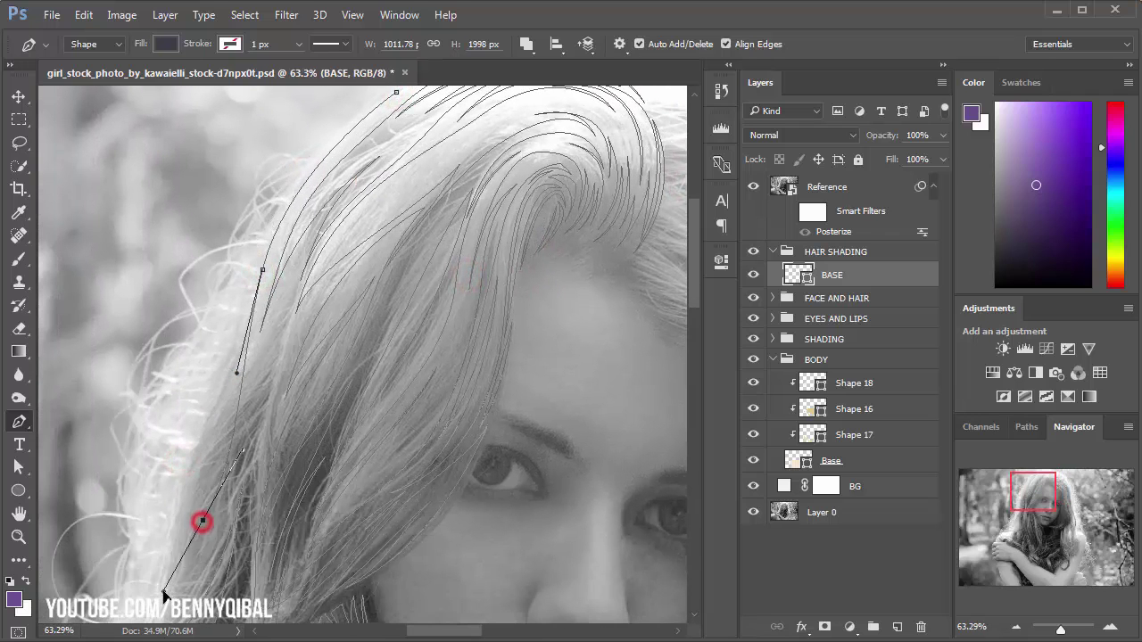
left_click(191, 394)
left_click_drag(223, 319, 254, 251)
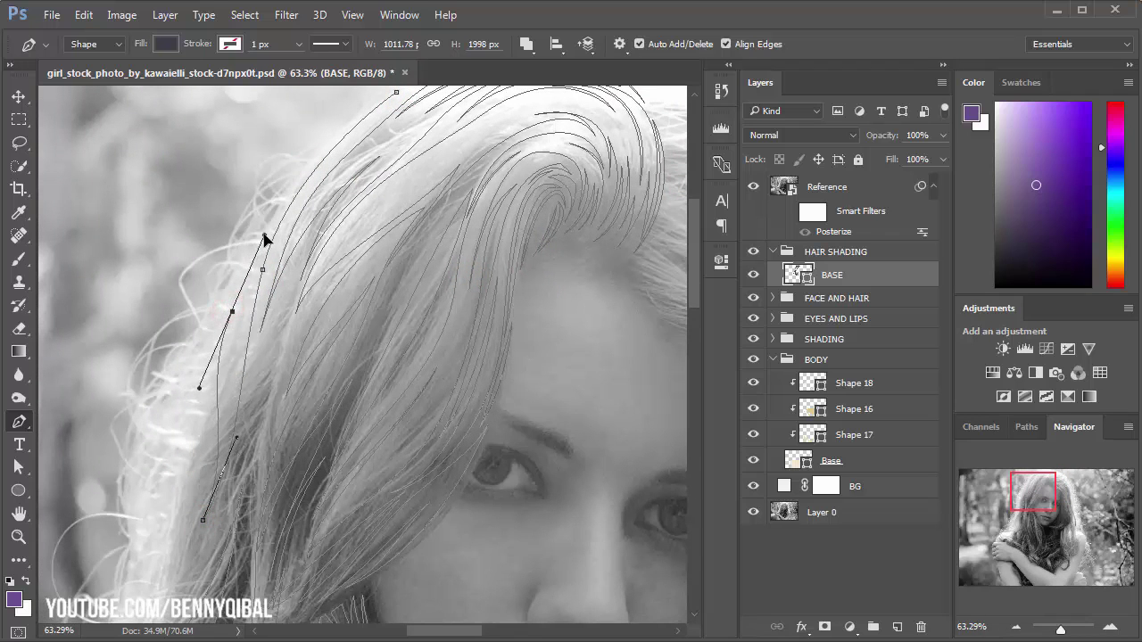
Step: Carry that strand up to the crown, curve its lower end, and close it
scroll(265, 235, "up", 2)
left_click_drag(378, 154, 502, 104)
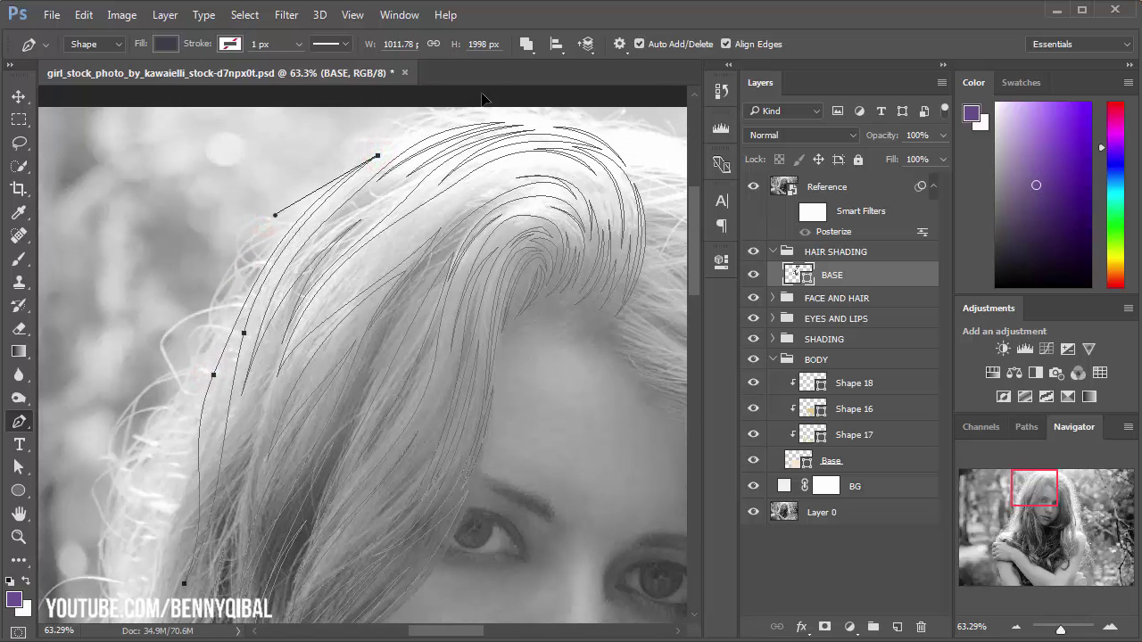
left_click_drag(291, 247, 337, 198)
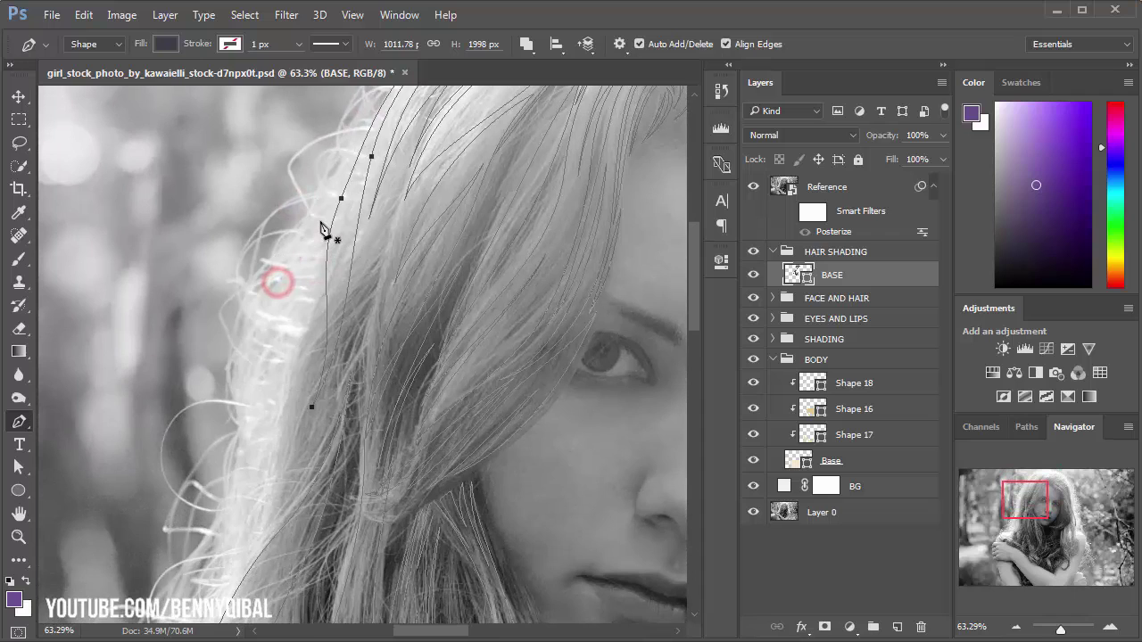
left_click(321, 222)
left_click_drag(294, 443, 267, 529)
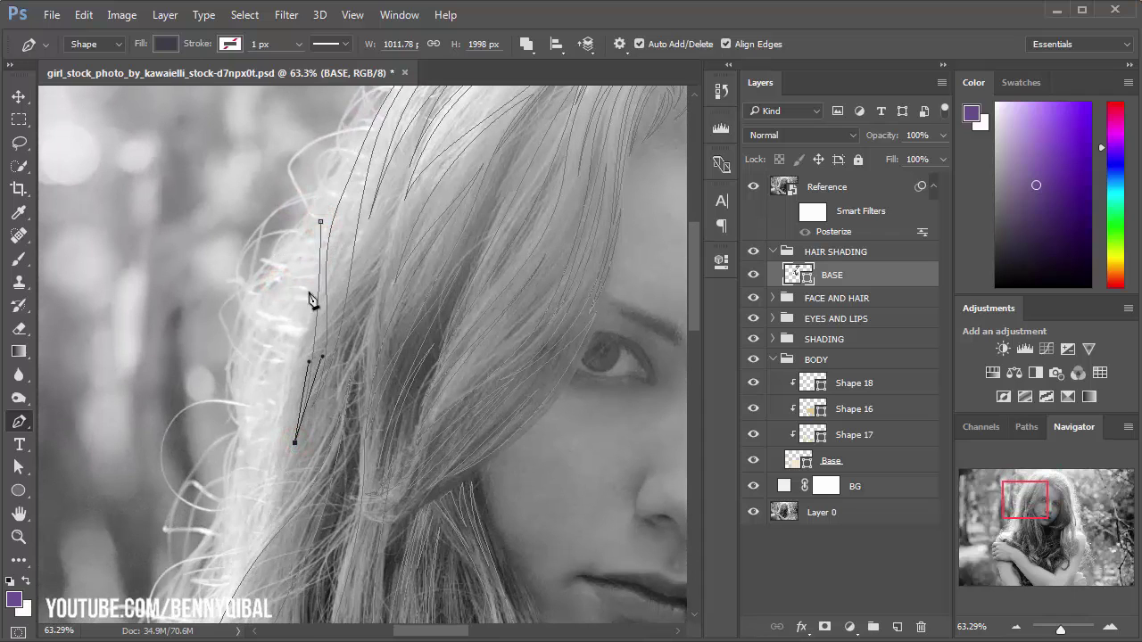
left_click(320, 221)
Step: Begin another strand in the upper hair with a curved anchor
left_click_drag(255, 331, 306, 247)
mouse_move(274, 372)
left_mouse_down()
mouse_move(296, 295)
mouse_move(280, 361)
mouse_move(207, 492)
mouse_move(257, 329)
left_mouse_up()
left_click(324, 270)
scroll(339, 217, "up", 3)
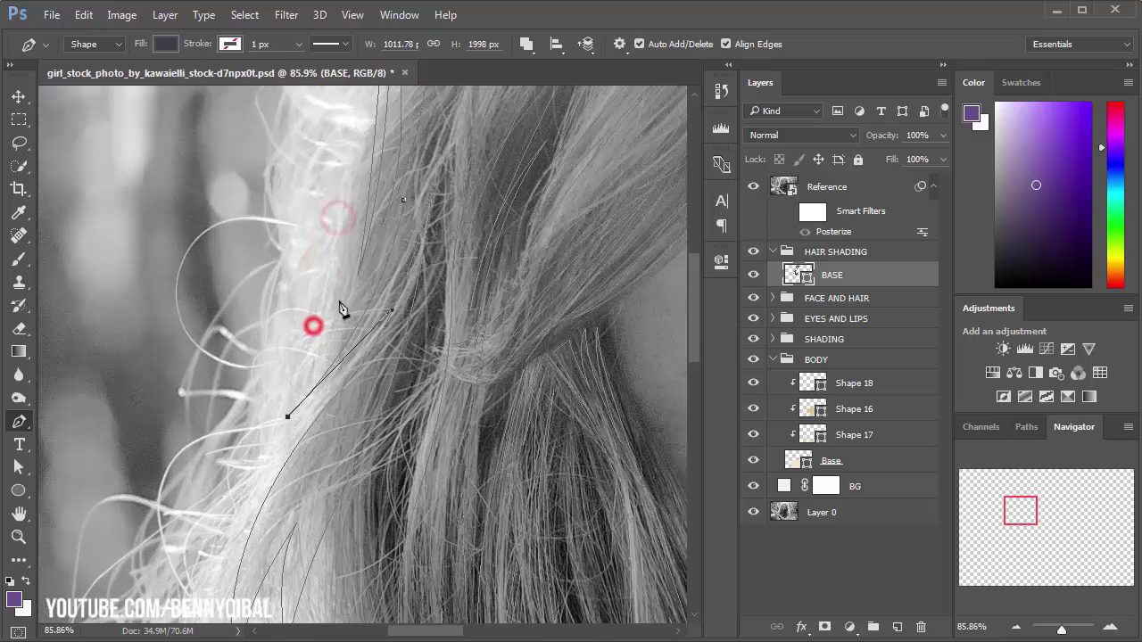
left_click_drag(403, 202, 432, 118)
scroll(365, 196, "down", 3)
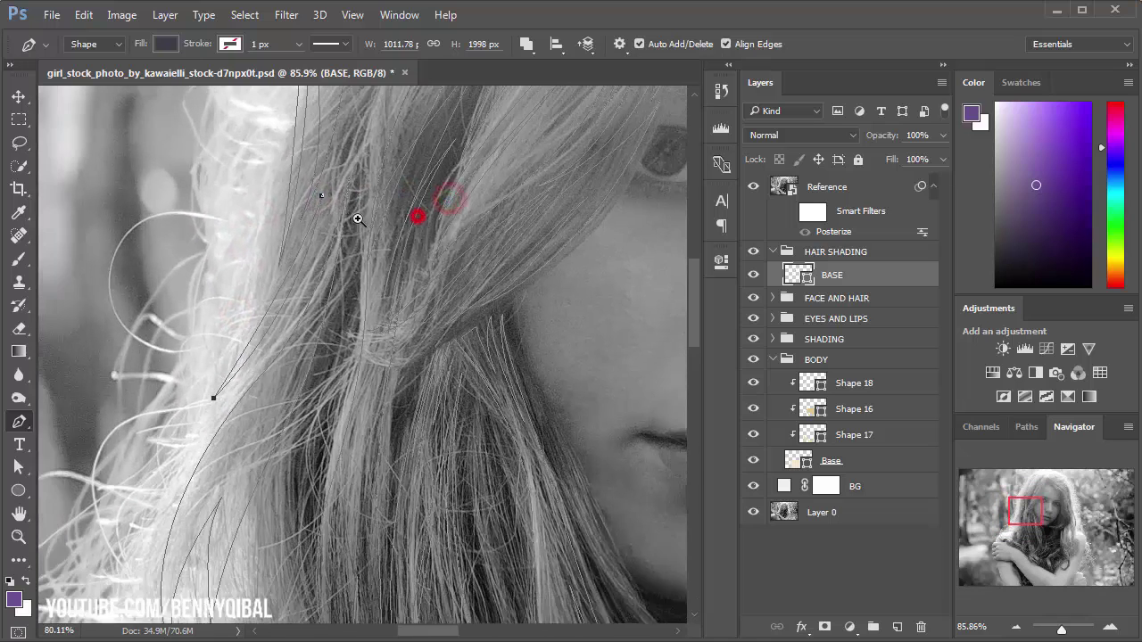
scroll(357, 217, "down", 3)
scroll(318, 230, "down", 2)
Step: Toggle the reference photo to preview the vector hair
left_click(754, 189)
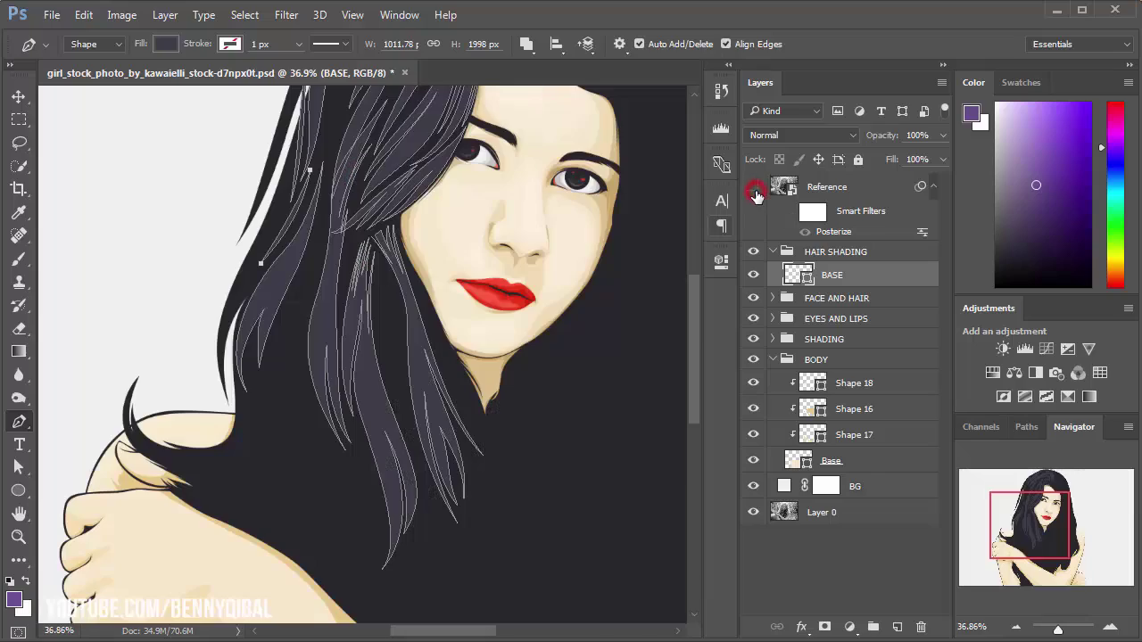
left_click(754, 189)
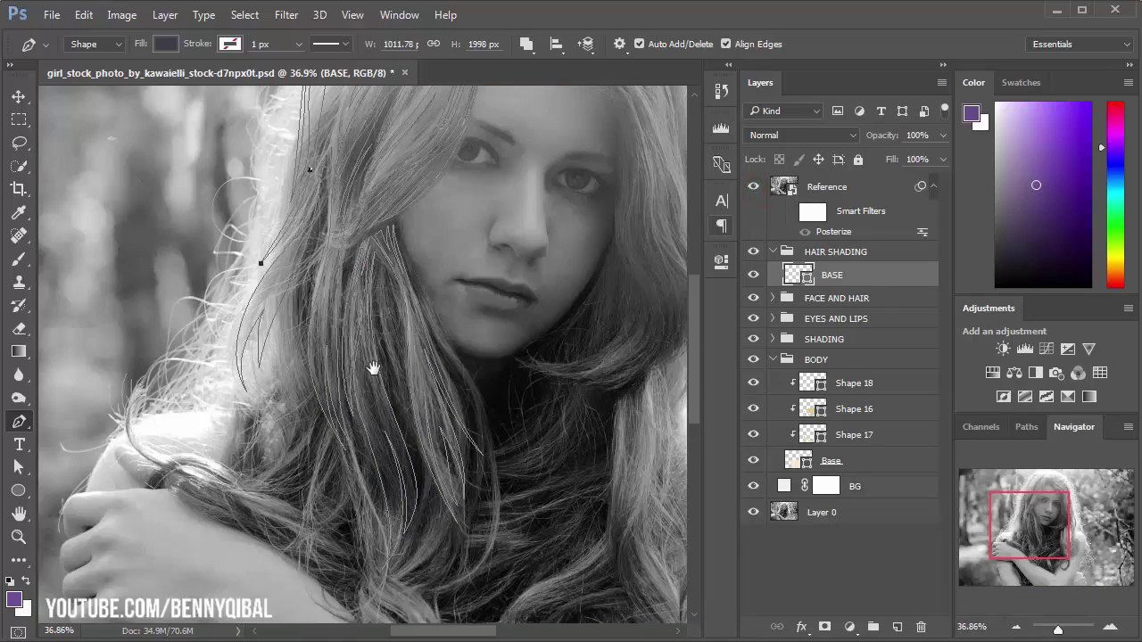
scroll(373, 368, "up", 2)
scroll(459, 359, "up", 2)
left_click_drag(513, 368, 473, 320)
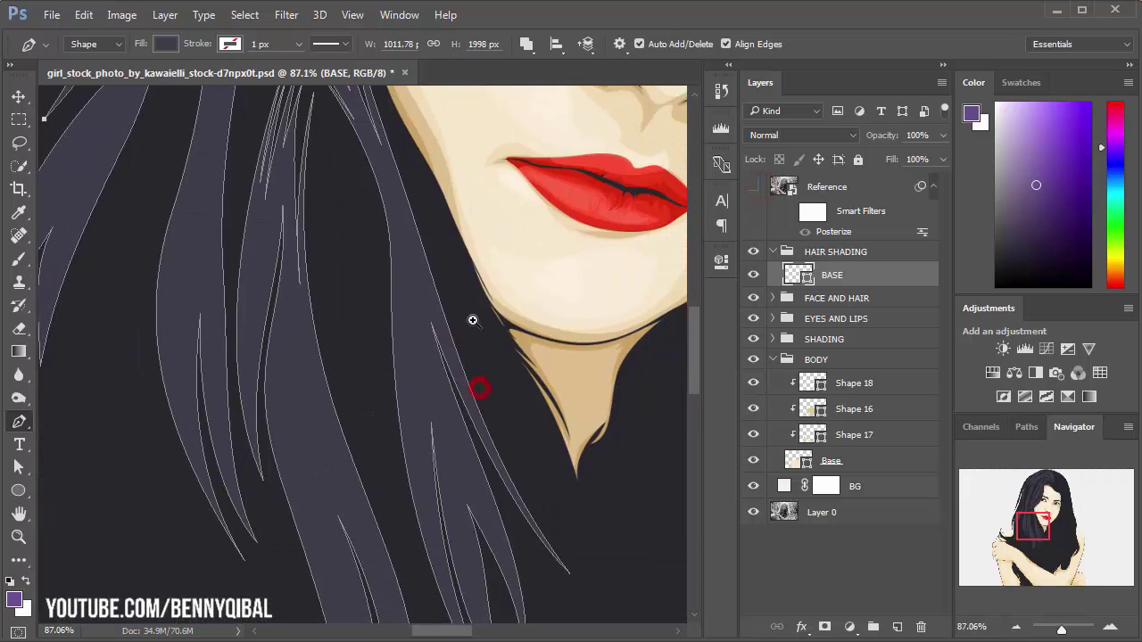
scroll(388, 260, "up", 2)
scroll(384, 268, "down", 2)
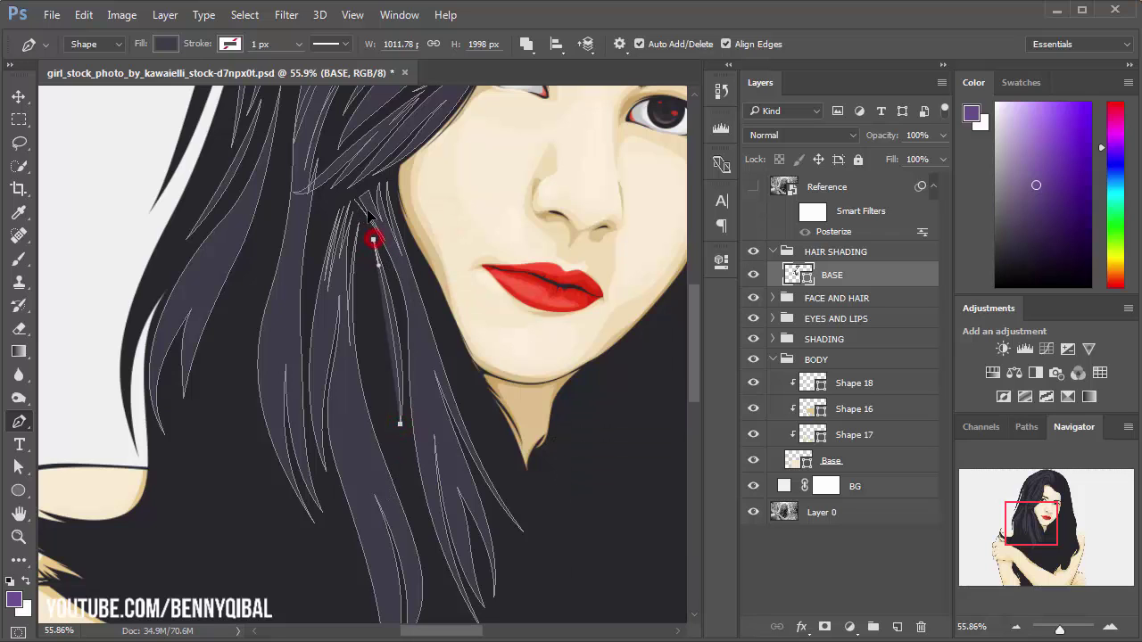
Step: Draw a closed strand shape in the hair reaching below the chin
left_click_drag(373, 268, 362, 219)
mouse_move(395, 434)
left_mouse_down()
mouse_move(444, 549)
mouse_move(450, 399)
left_mouse_up()
left_click_drag(370, 546, 360, 564)
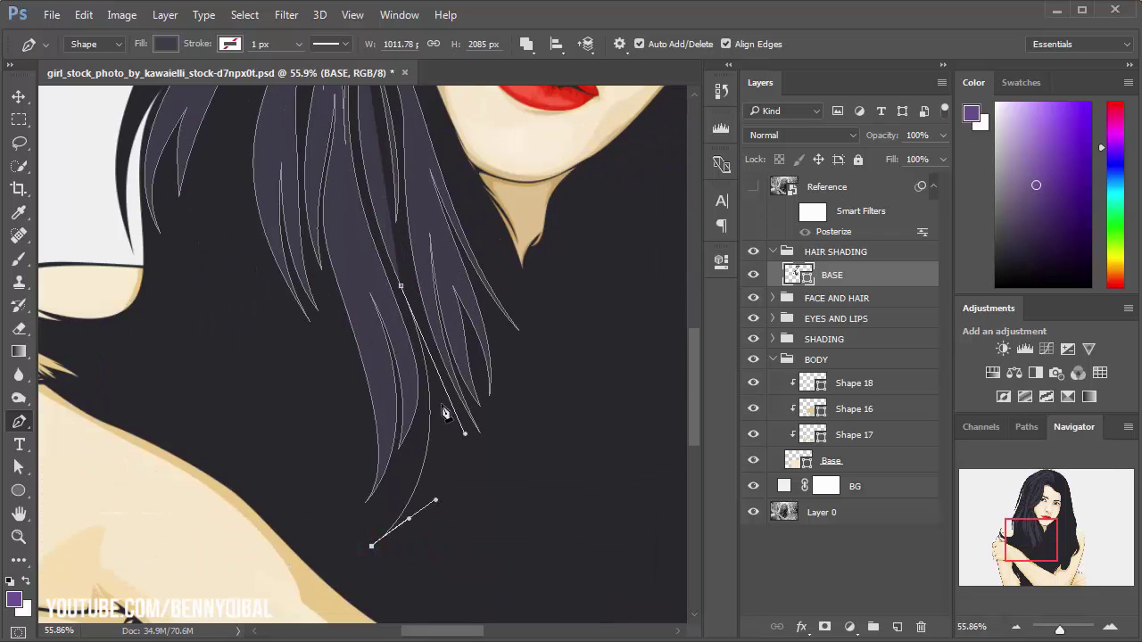
mouse_move(411, 291)
left_mouse_down()
mouse_move(362, 175)
mouse_move(381, 321)
left_mouse_up()
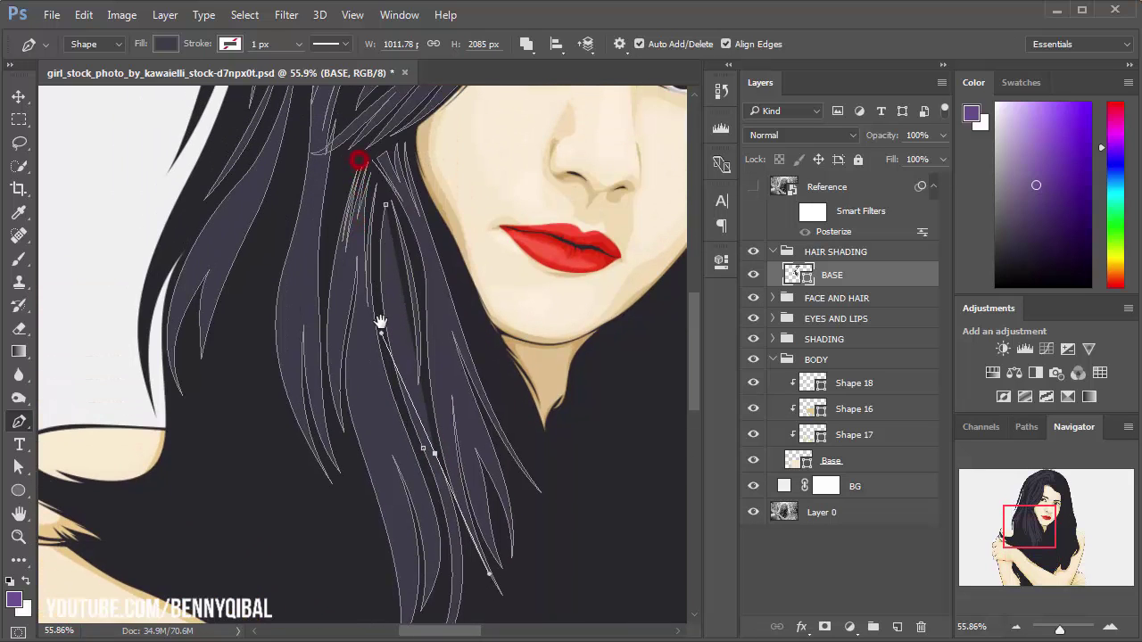
left_click(385, 207)
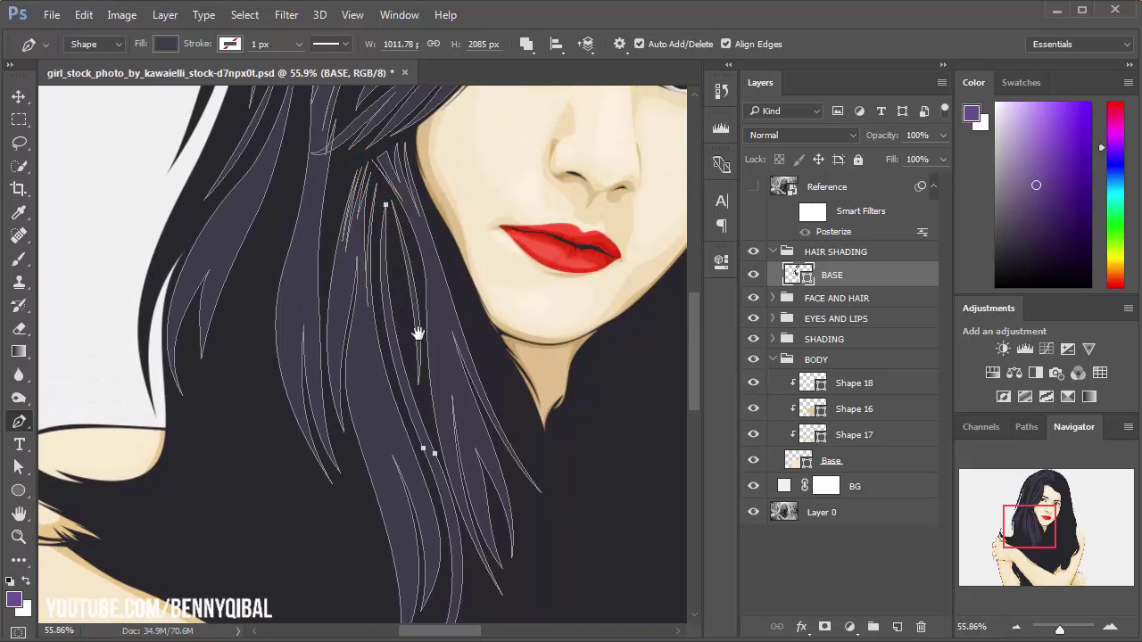
left_click_drag(431, 405, 386, 266)
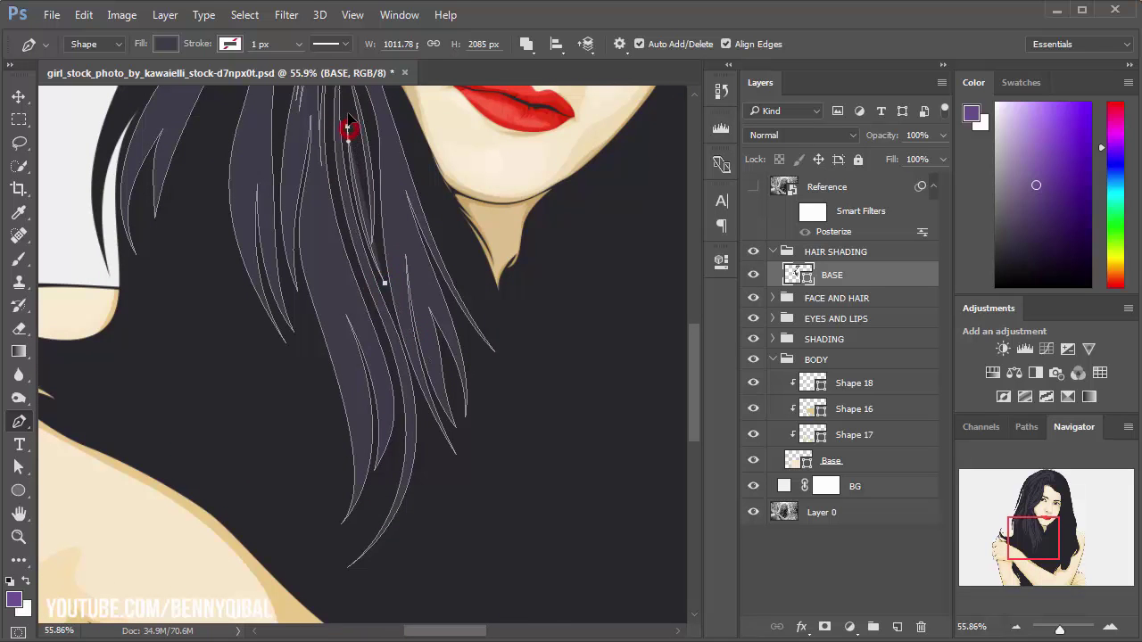
scroll(377, 268, "down", 5)
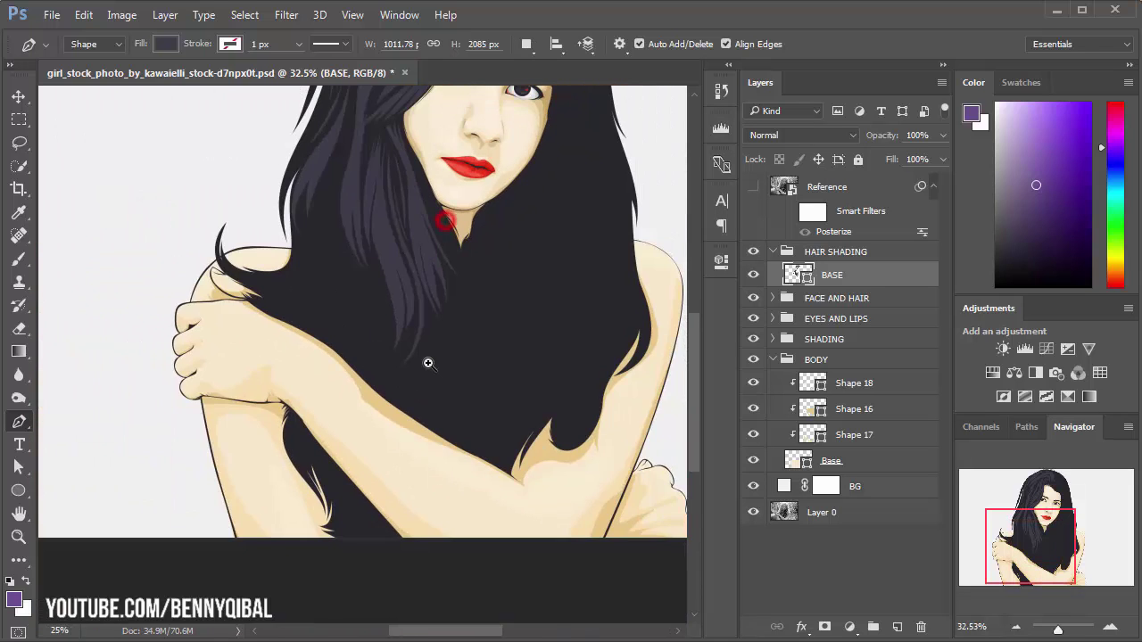
scroll(429, 363, "down", 2)
scroll(382, 312, "up", 3)
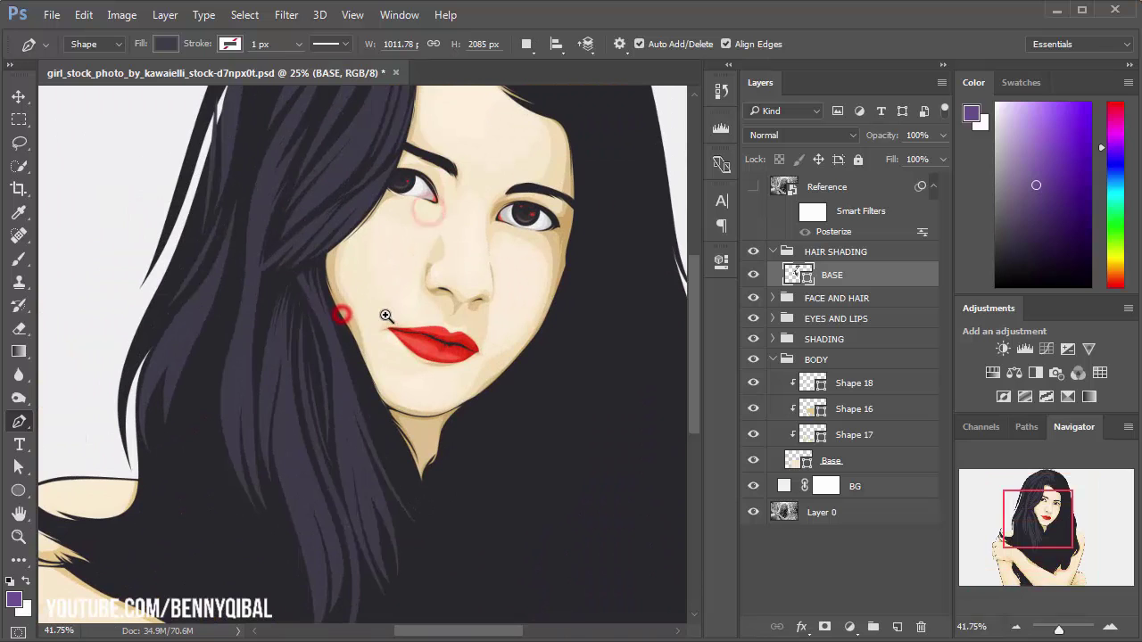
Step: Compare the drawing against the reference photo, ending with the photo hidden
left_click(760, 189)
left_click_drag(425, 380, 427, 277)
left_click_drag(287, 300, 348, 310)
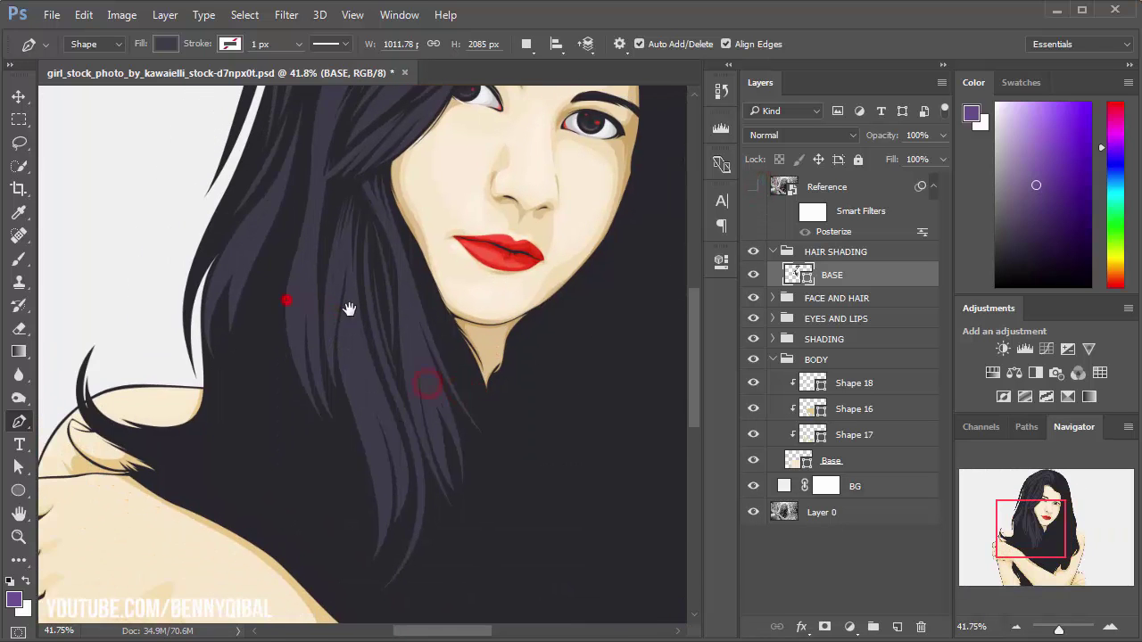
left_click_drag(318, 381, 410, 397)
left_click(754, 186)
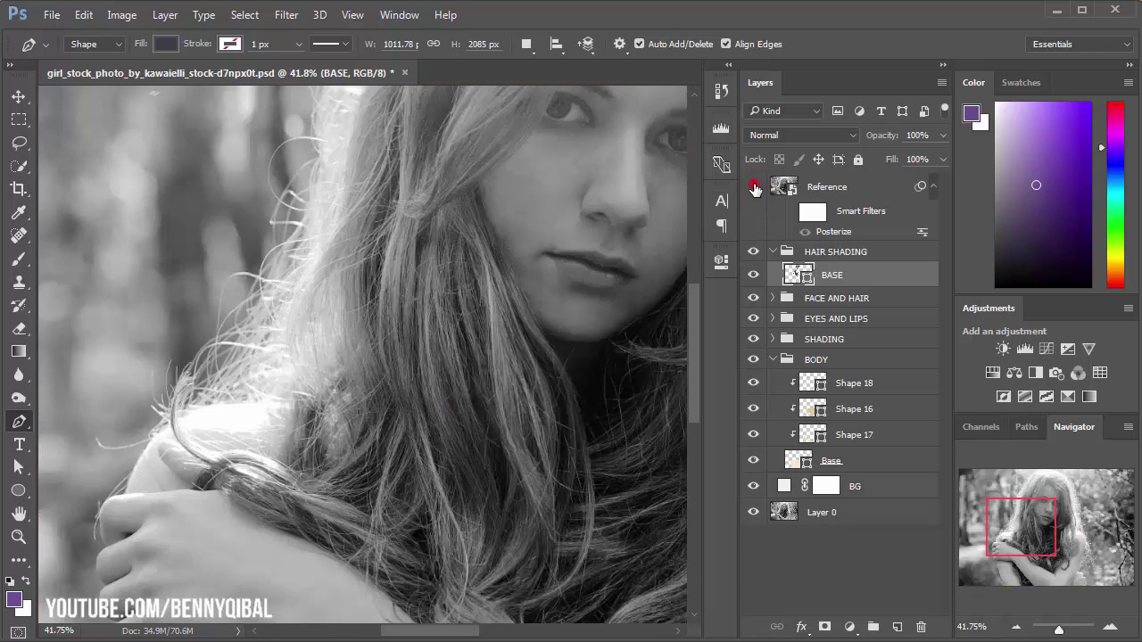
left_click(754, 186)
scroll(265, 357, "up", 1)
scroll(265, 357, "up", 1)
Step: Pen-trace Shape 19's long lighter strand down the hair toward the shoulder
left_click(329, 147)
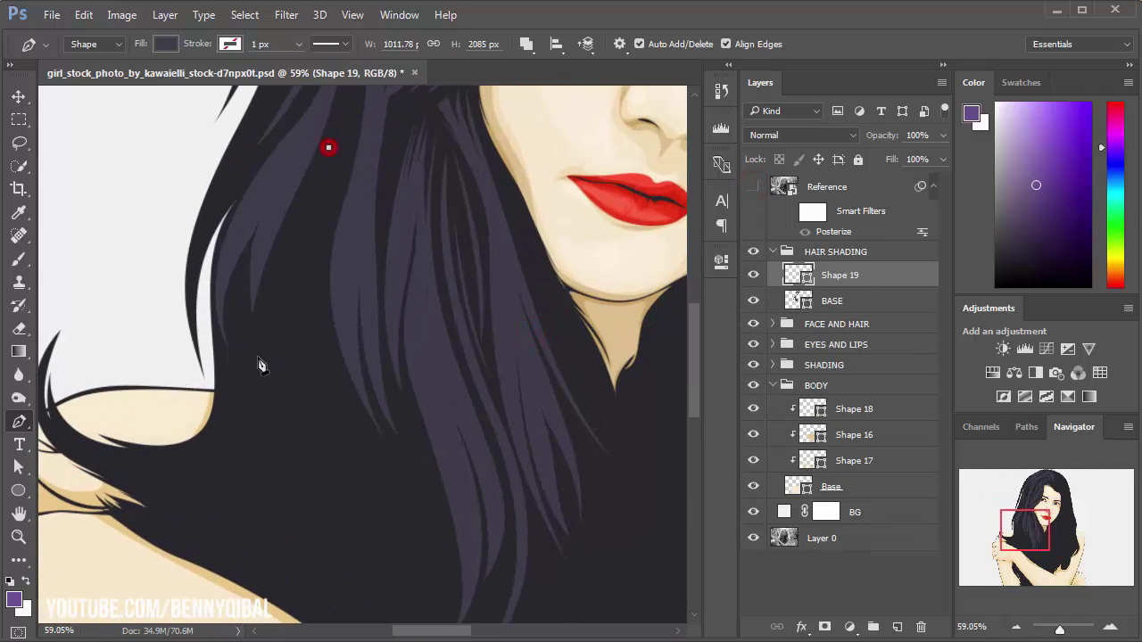
left_click_drag(254, 385, 244, 462)
left_click_drag(316, 223, 357, 141)
left_click(329, 147)
left_click_drag(362, 446, 431, 560)
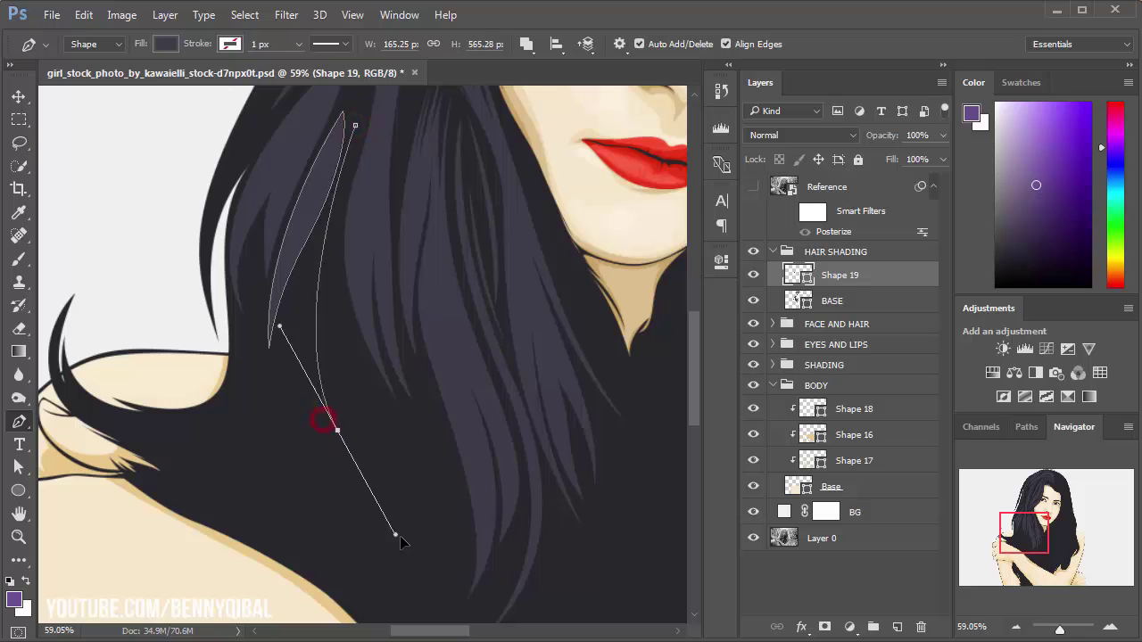
left_click_drag(411, 613, 419, 514)
left_click_drag(425, 511, 403, 571)
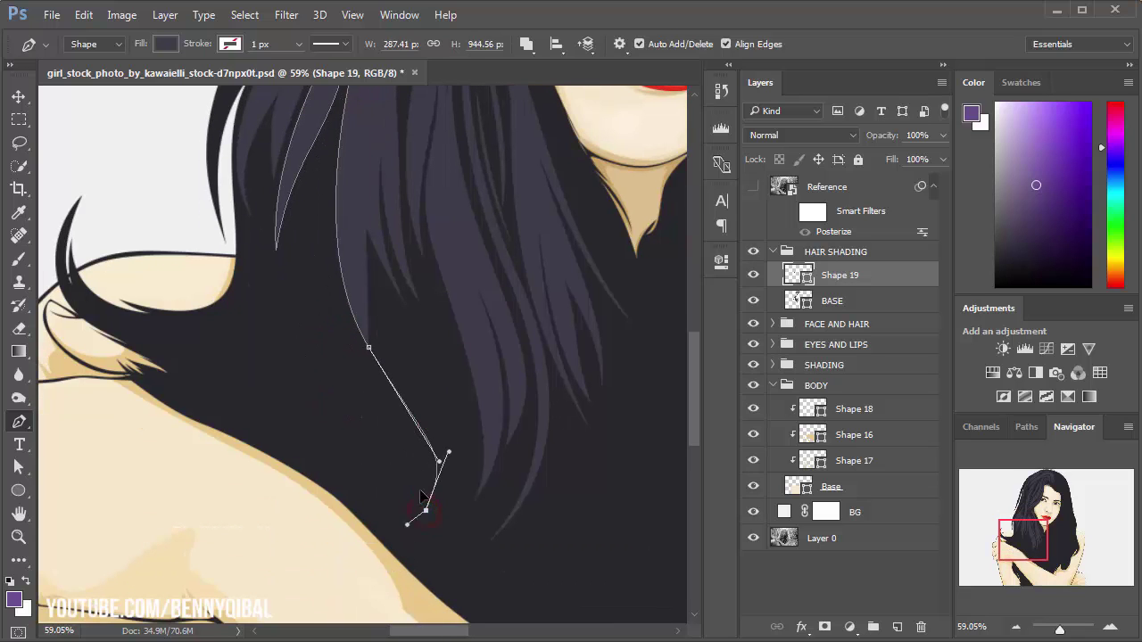
left_click_drag(402, 324, 357, 283)
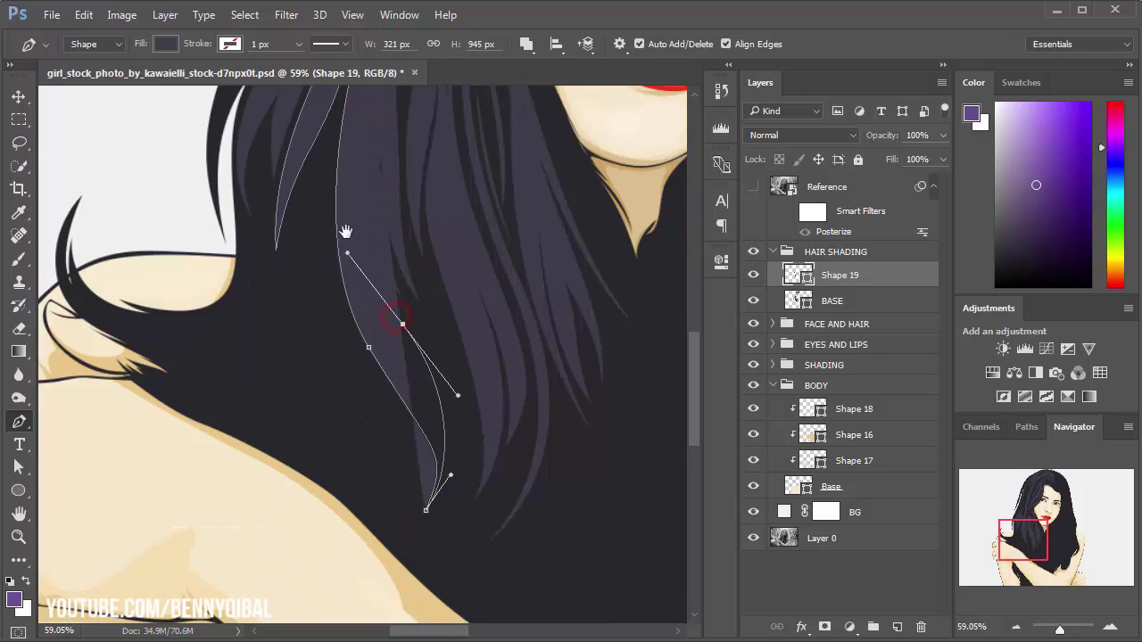
Step: Curve the strand back up to its top, zoom out, and toggle the Reference layer
left_click_drag(345, 232, 357, 296)
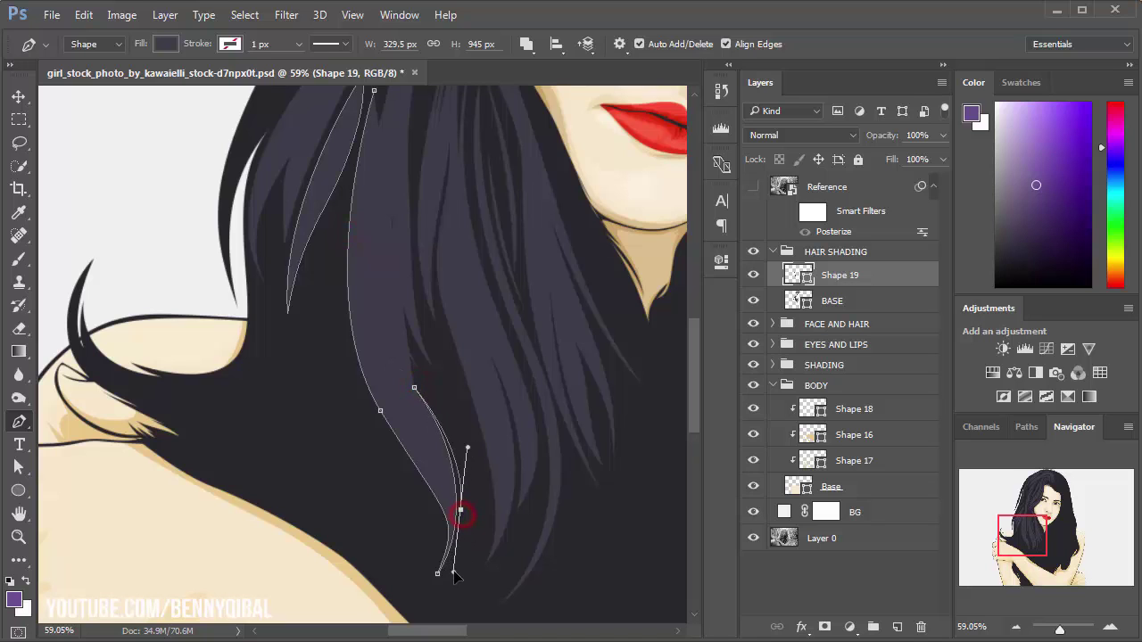
left_click(382, 328)
left_click_drag(371, 100, 377, 209)
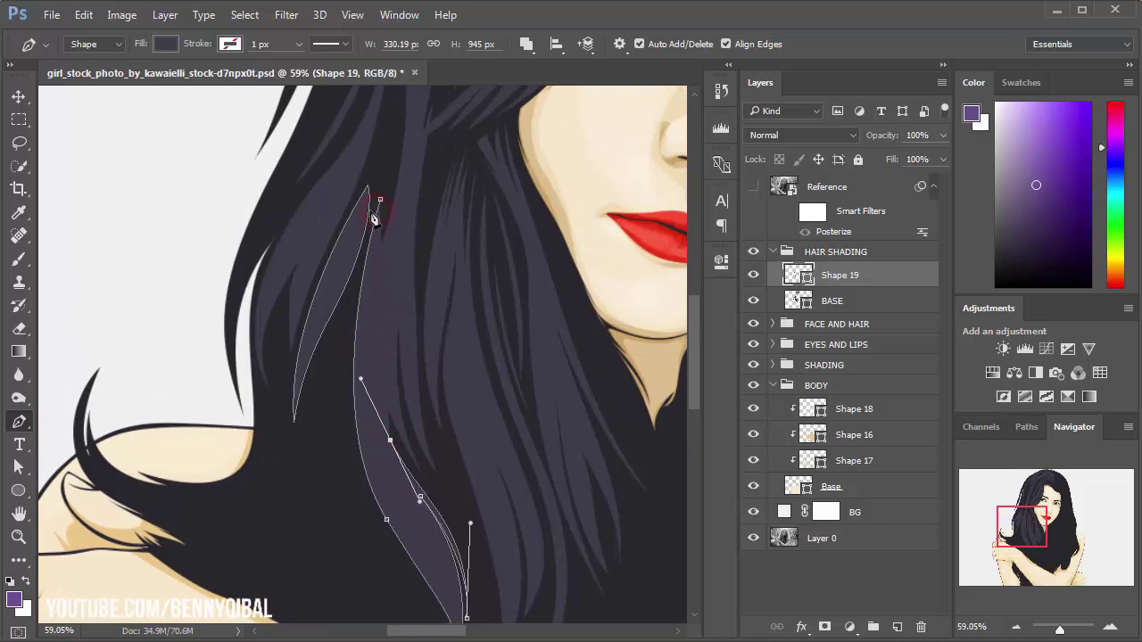
scroll(363, 259, "down", 3)
scroll(260, 229, "down", 3)
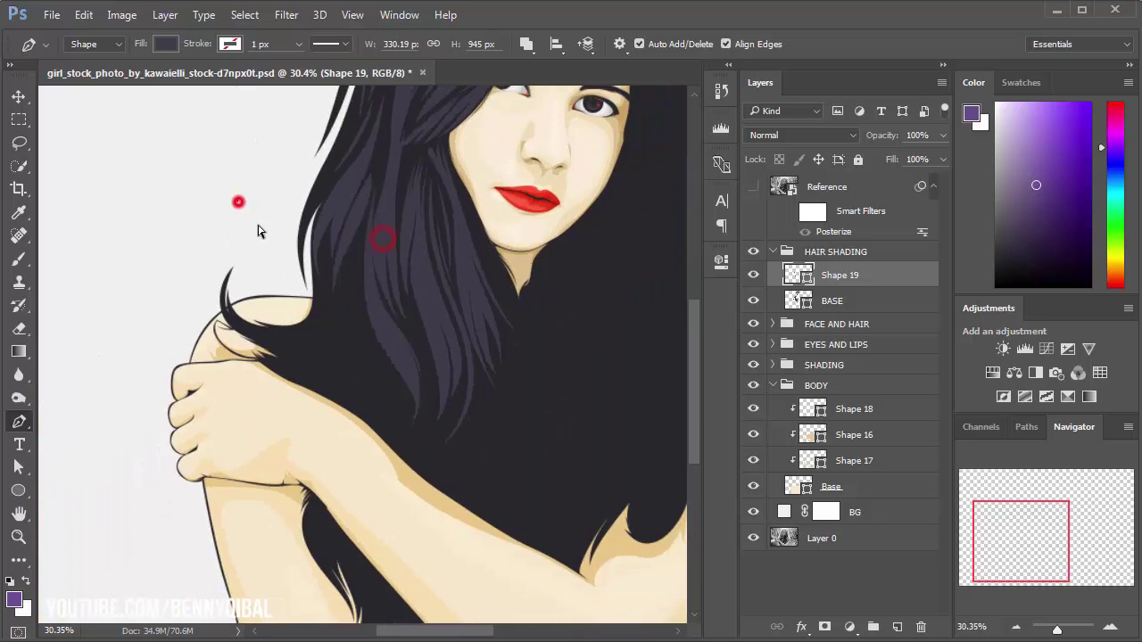
left_click_drag(260, 230, 300, 279)
scroll(301, 279, "up", 3)
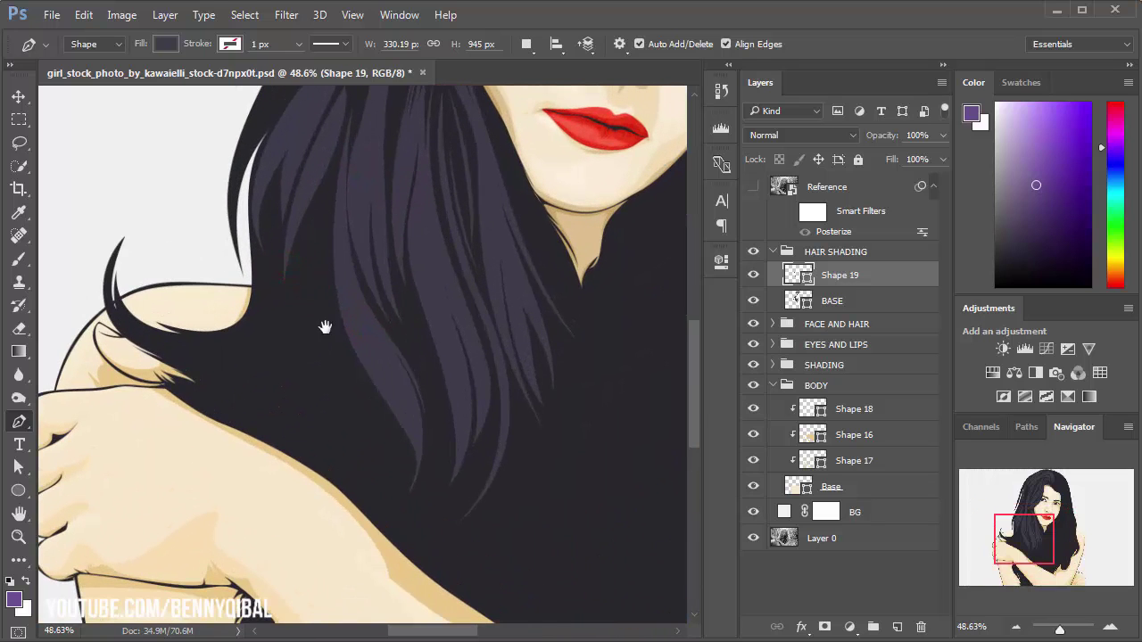
left_click_drag(325, 328, 254, 246)
left_click(754, 187)
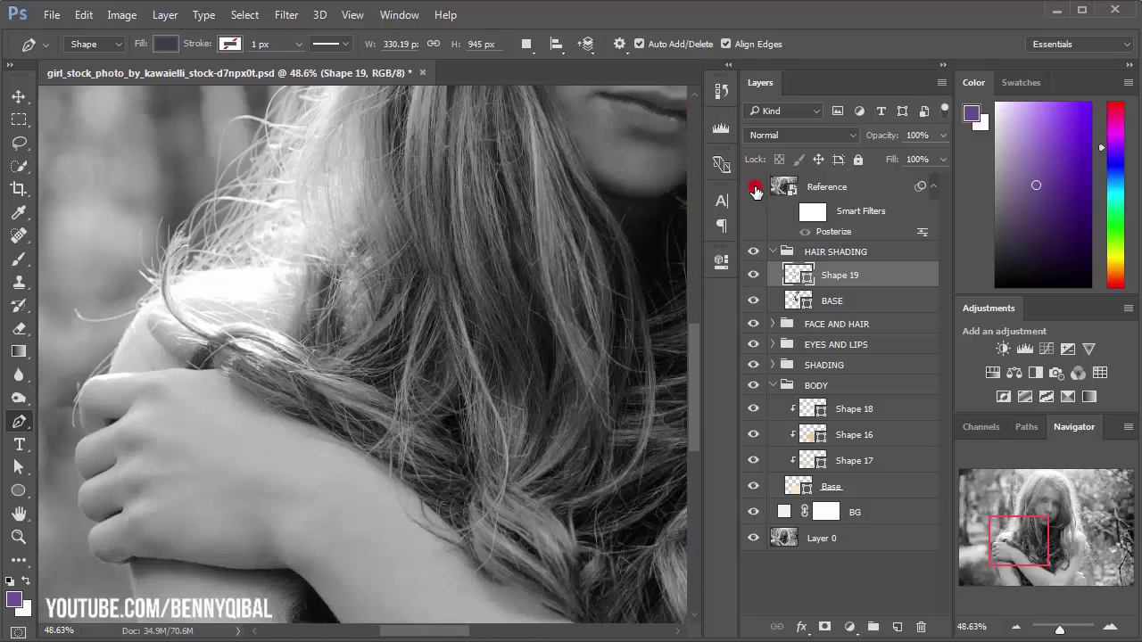
left_click(754, 187)
Step: Draw Shape 20 as a small crescent strand near the shoulder
scroll(332, 336, "up", 3)
left_click(420, 226)
mouse_move(304, 407)
left_mouse_down()
mouse_move(183, 415)
mouse_move(314, 423)
left_mouse_up()
mouse_move(473, 334)
left_mouse_down()
mouse_move(511, 265)
mouse_move(459, 356)
left_mouse_up()
left_click(400, 387)
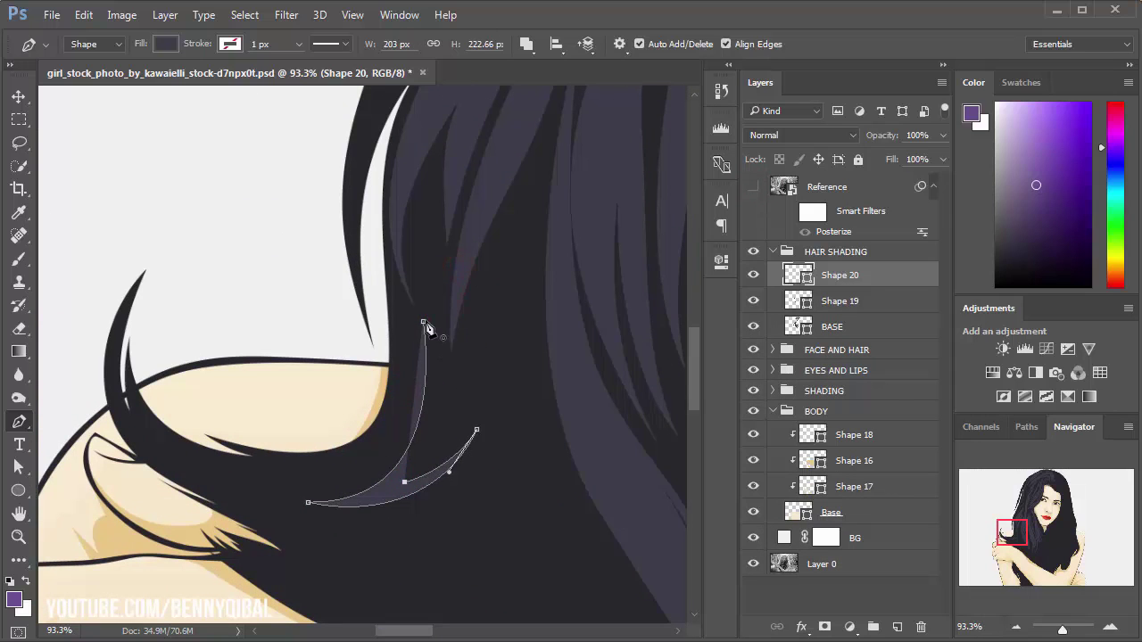
Step: Show the reference photo and start tracing the strand over the arm
scroll(492, 297, "down", 3)
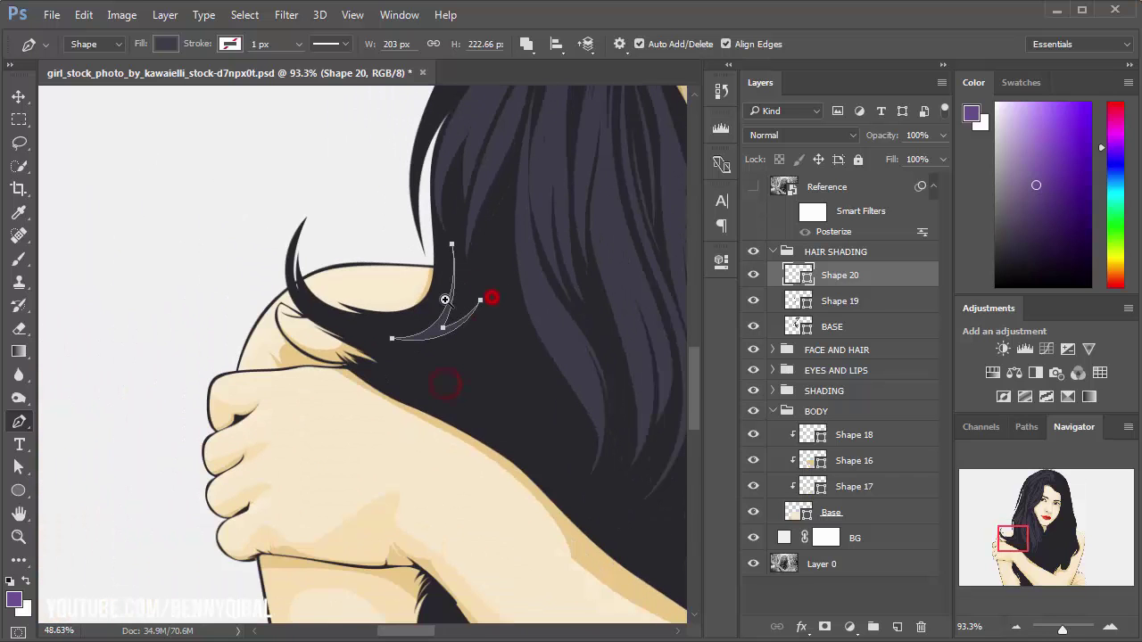
left_click(754, 187)
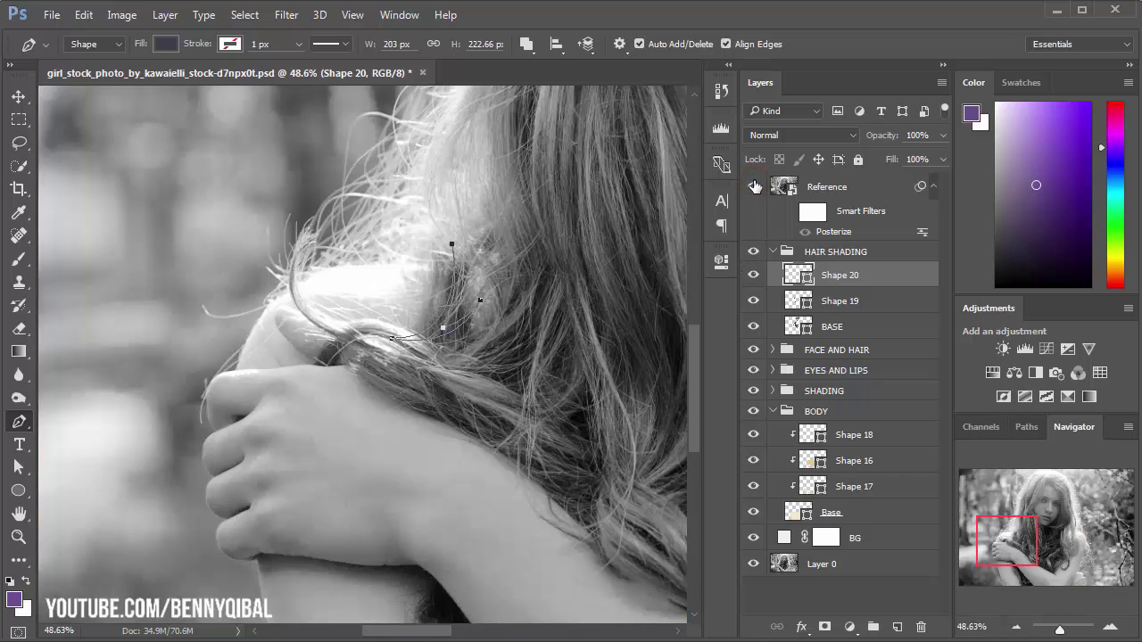
scroll(416, 348, "up", 1)
scroll(416, 347, "up", 1)
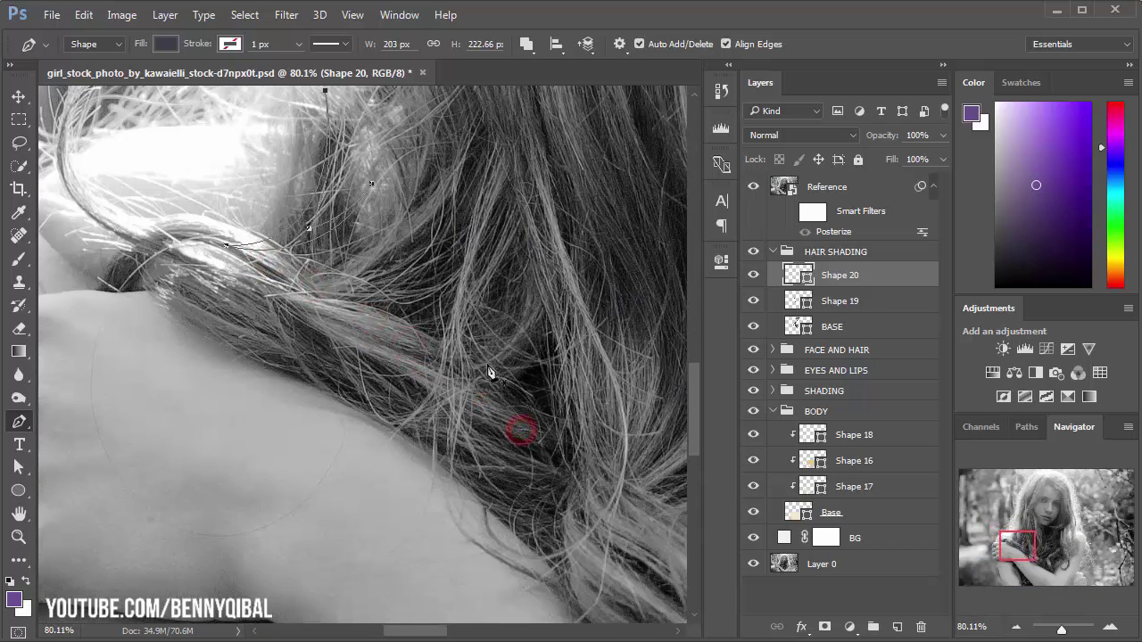
left_click(458, 336)
mouse_move(160, 224)
left_mouse_down()
mouse_move(94, 191)
mouse_move(328, 410)
mouse_move(275, 305)
mouse_move(234, 358)
left_mouse_up()
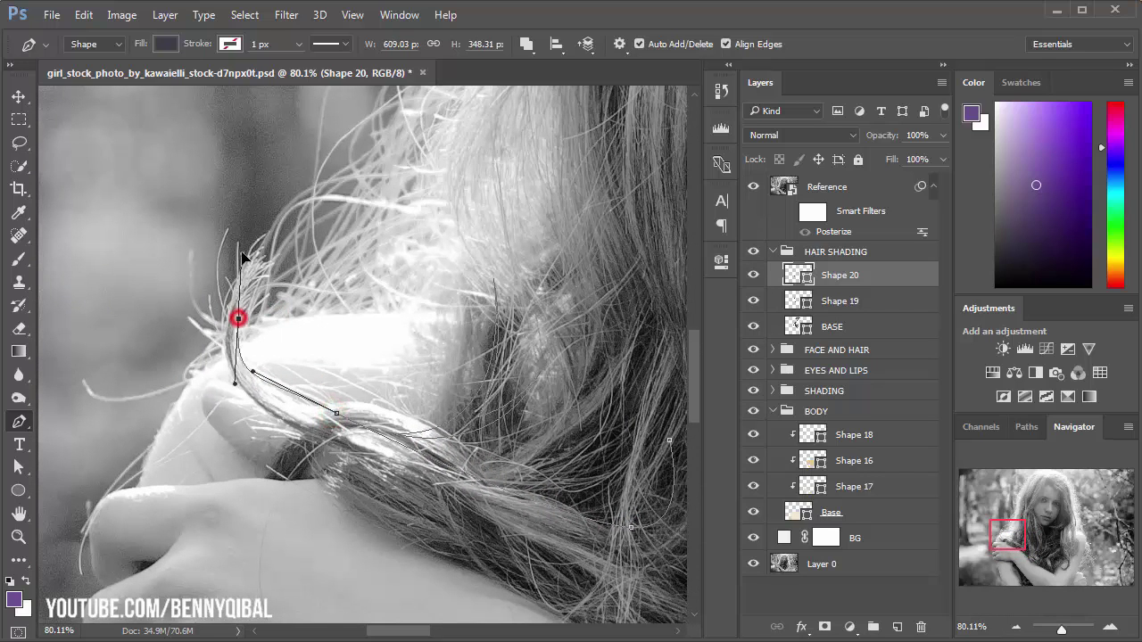
left_click(520, 509)
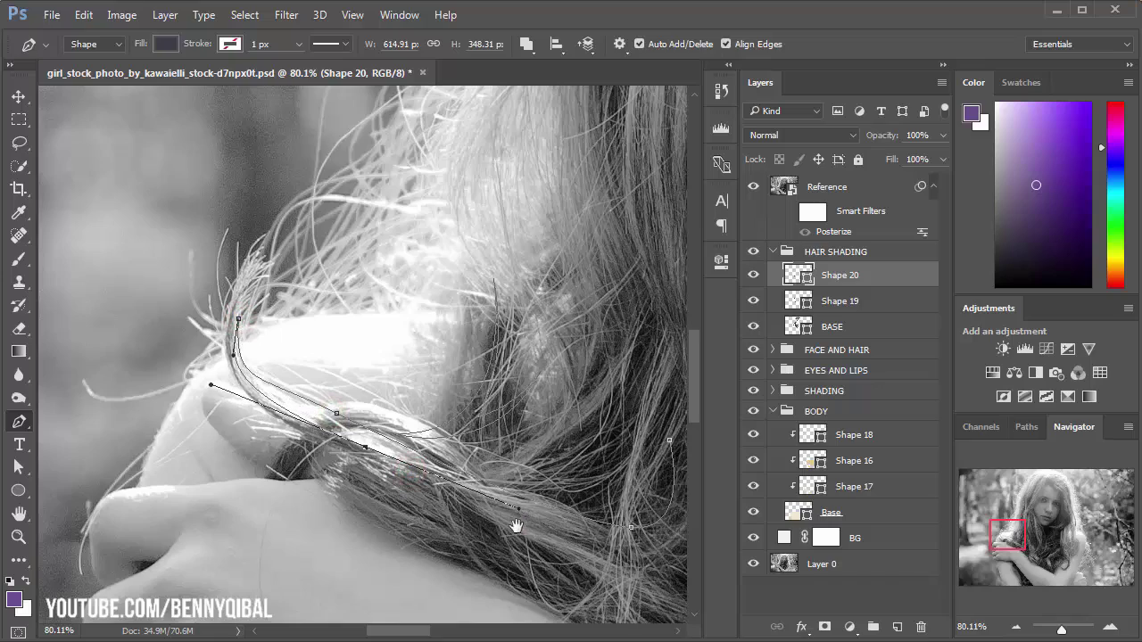
left_click_drag(515, 525, 454, 398)
Step: Extend the strand outline along the arm and curve it back leftward
scroll(455, 398, "up", 3)
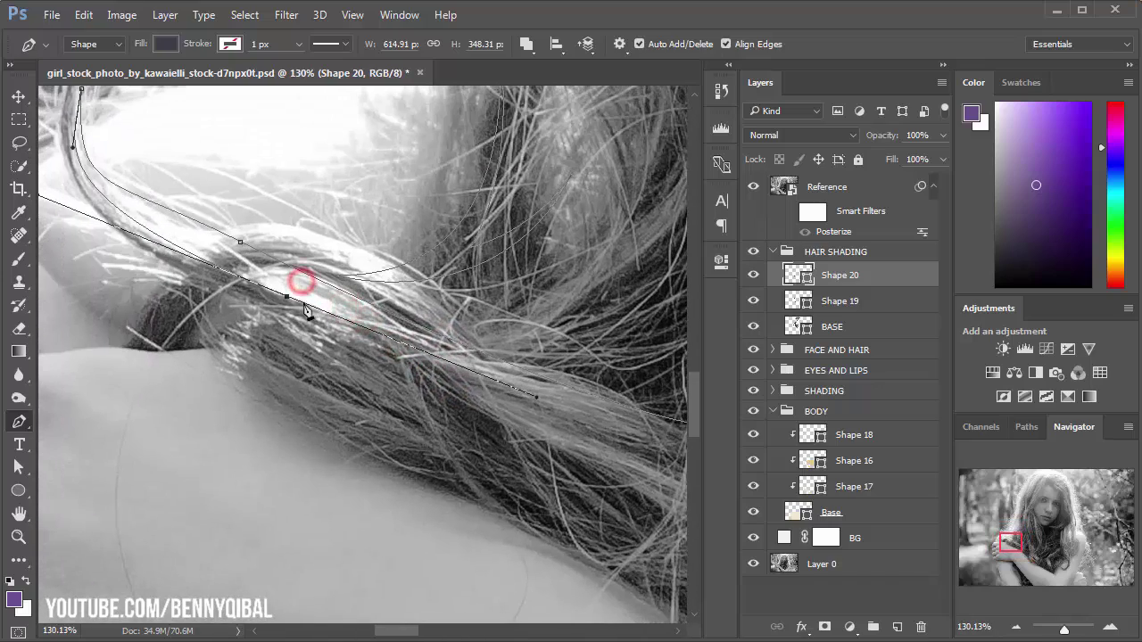
left_click_drag(286, 296, 204, 277)
left_click_drag(370, 349, 303, 303)
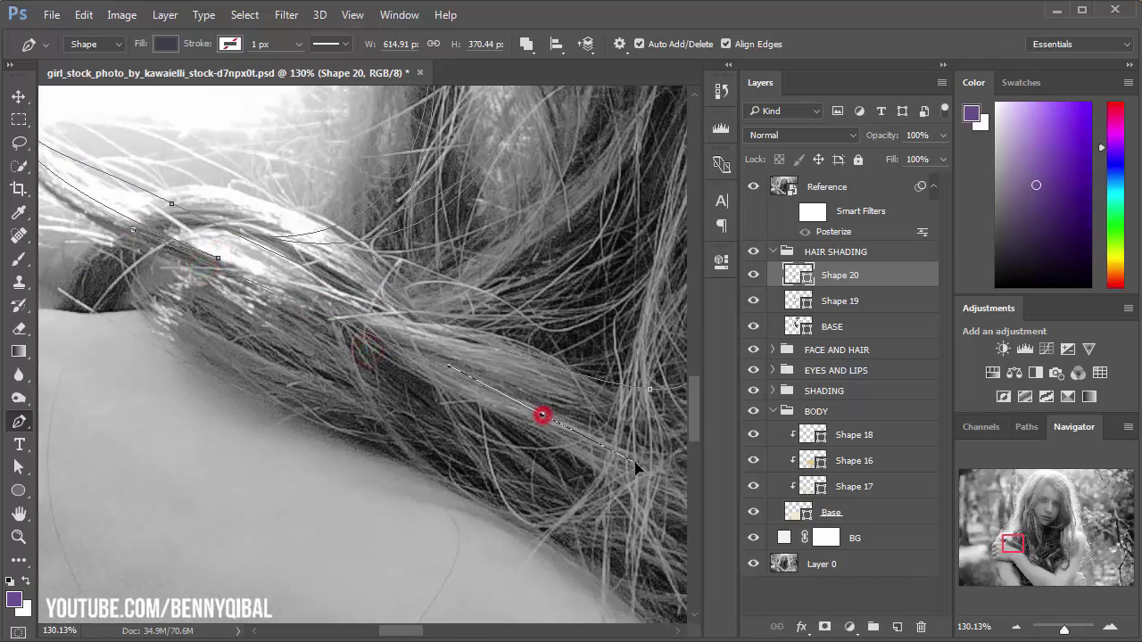
left_click_drag(540, 413, 493, 368)
left_click_drag(595, 310, 617, 256)
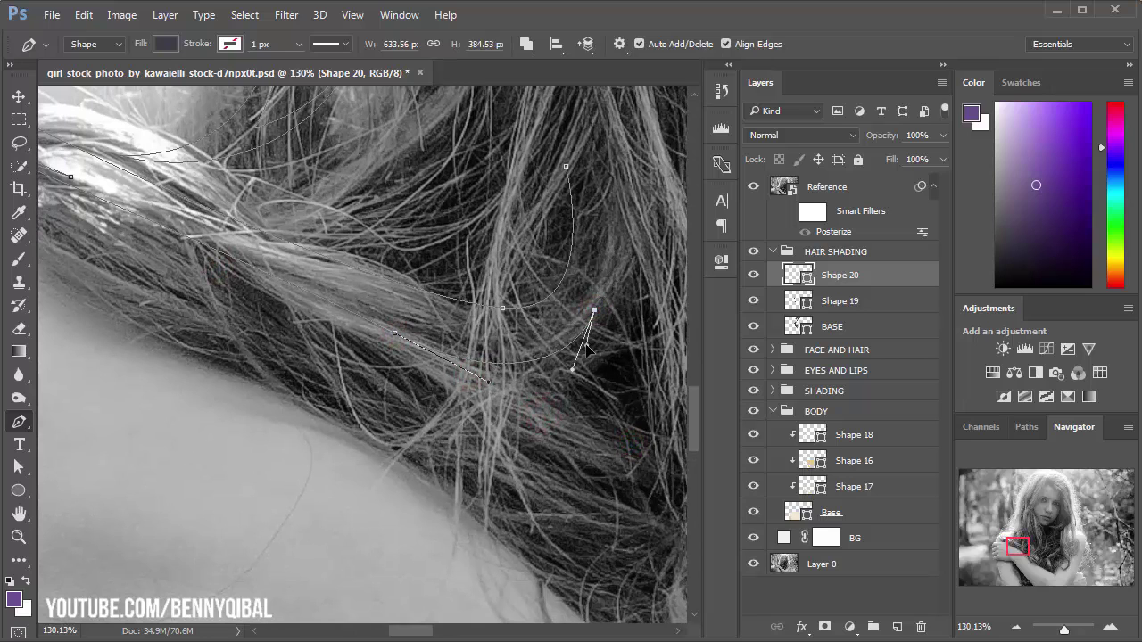
left_click_drag(451, 342, 437, 325)
mouse_move(595, 310)
left_mouse_down()
mouse_move(578, 190)
mouse_move(524, 314)
left_mouse_up()
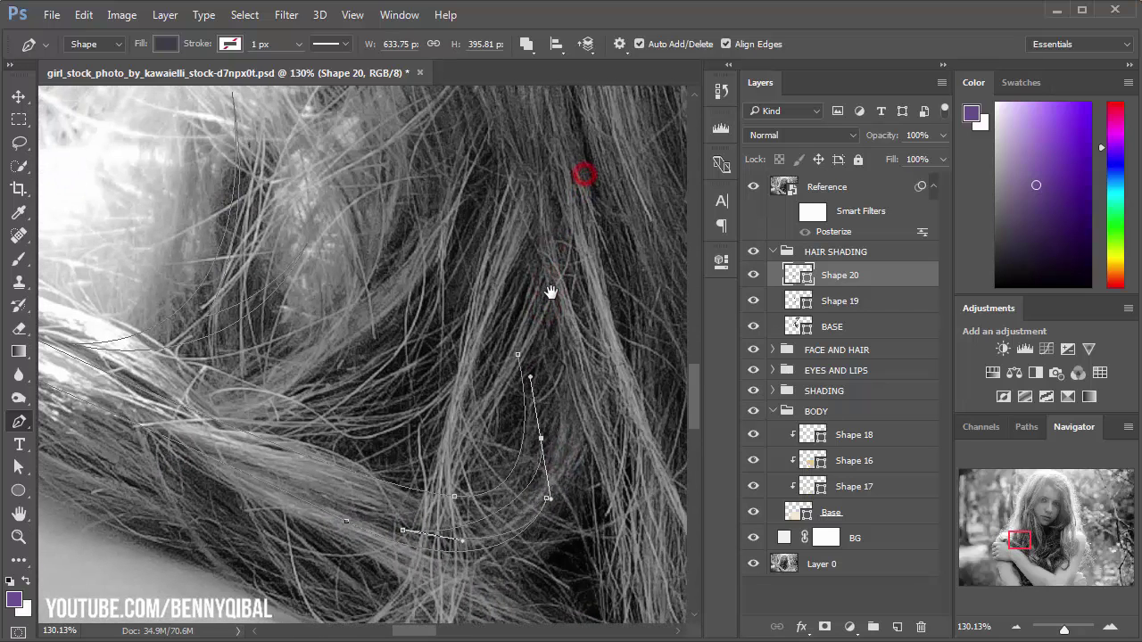
Step: Run the outline up the vertical strand and around the curl, then hide Reference and fit to screen
left_click_drag(538, 165, 539, 136)
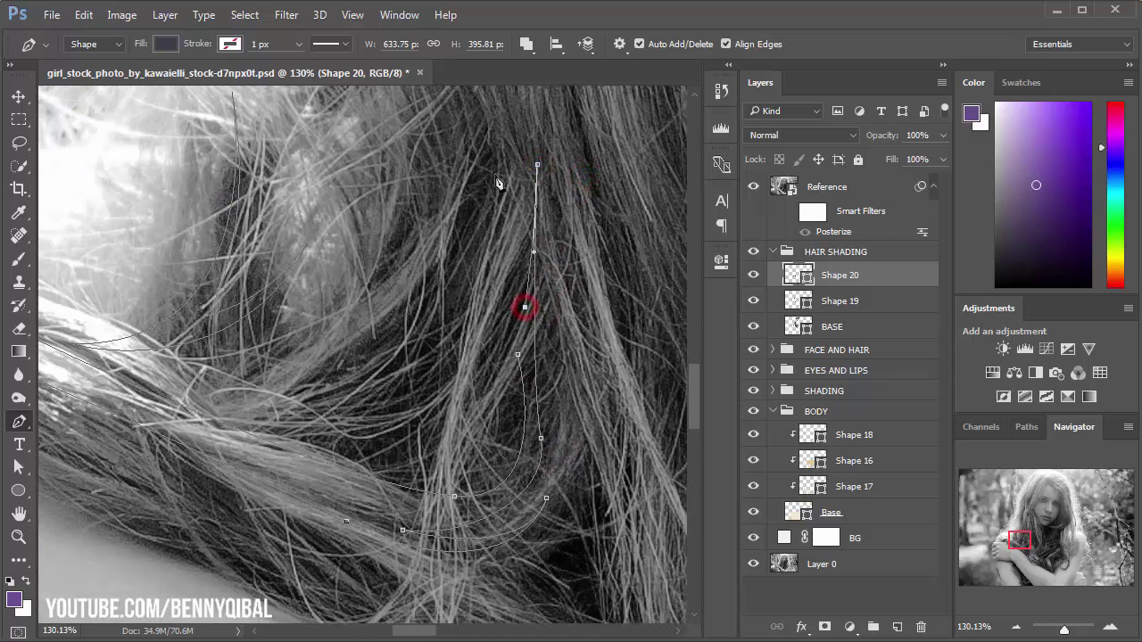
mouse_move(357, 402)
left_mouse_down()
mouse_move(270, 409)
mouse_move(297, 458)
left_mouse_up()
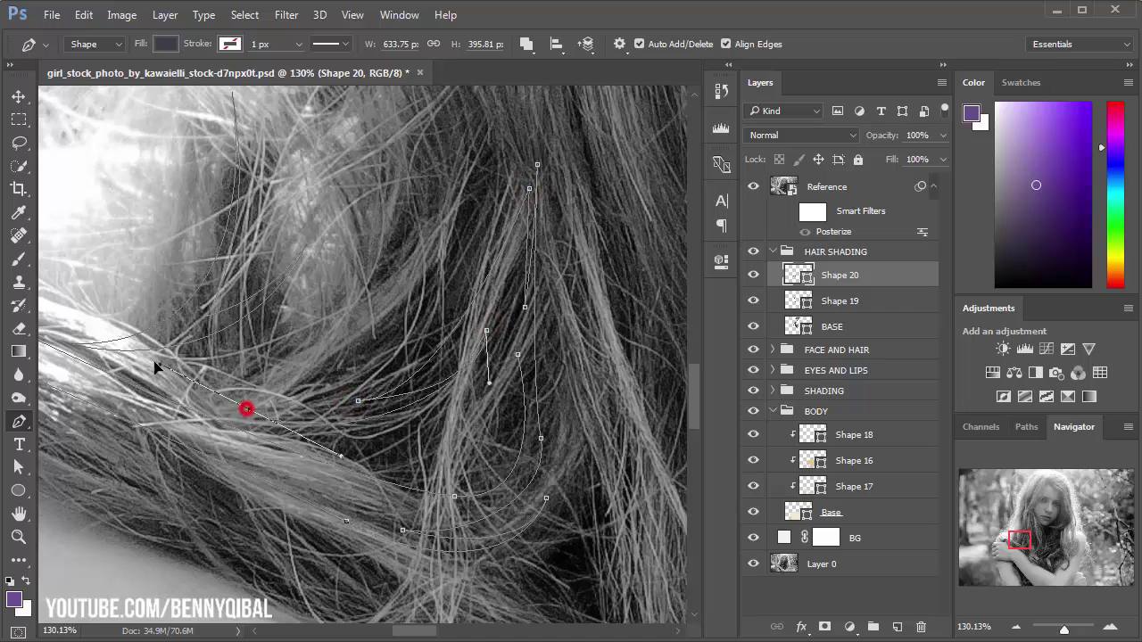
left_click_drag(490, 413, 520, 353)
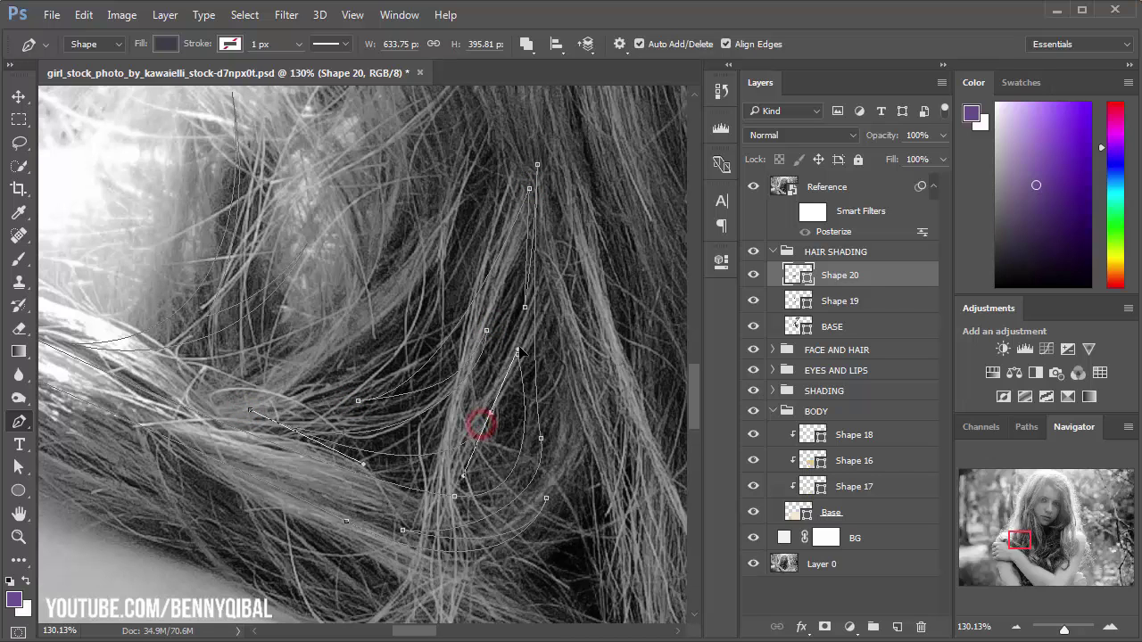
scroll(565, 377, "down", 1)
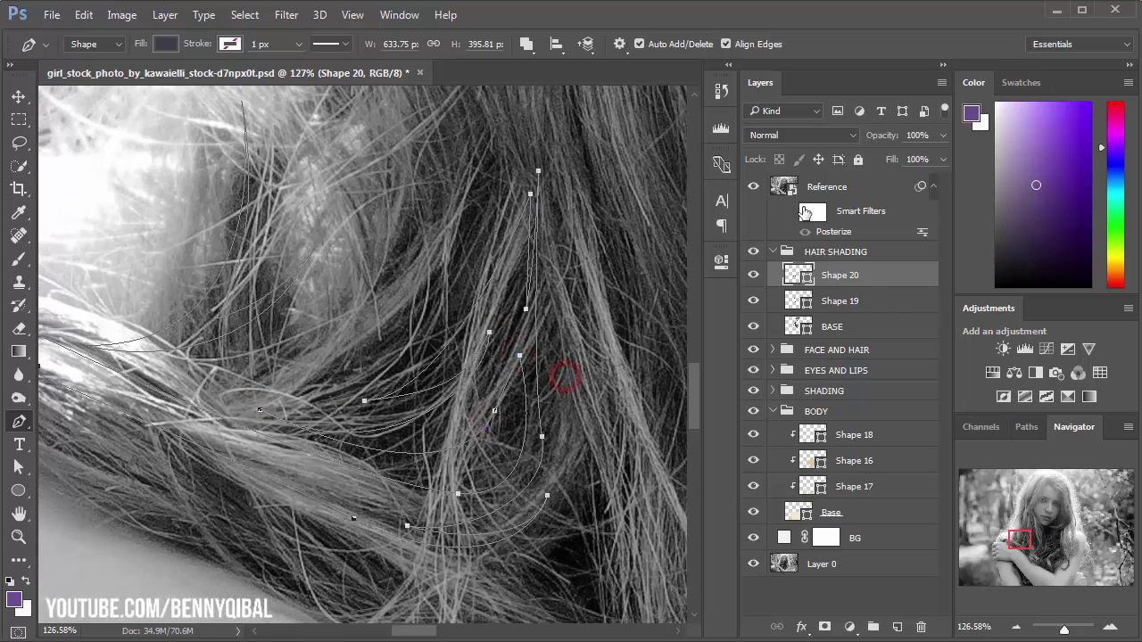
left_click(745, 188)
key("ctrl+0")
Step: Draw and close Shape 21 as a curved strand along the shoulder line
mouse_move(485, 407)
left_mouse_down()
mouse_move(524, 411)
mouse_move(459, 353)
left_mouse_up()
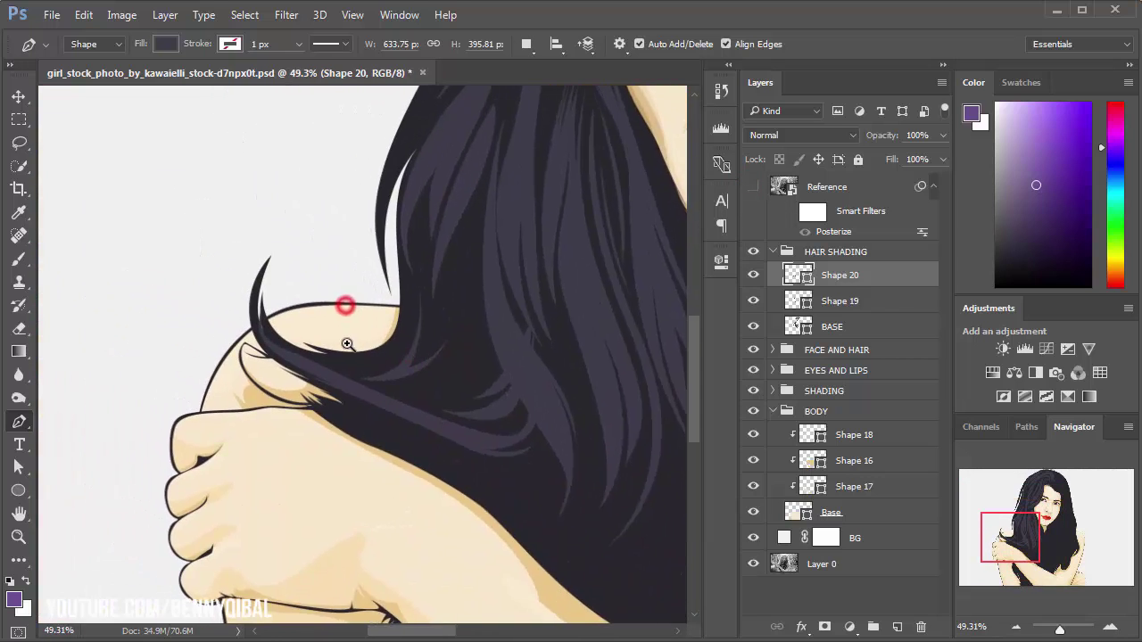
left_click_drag(459, 353, 347, 339)
left_click_drag(477, 173, 475, 292)
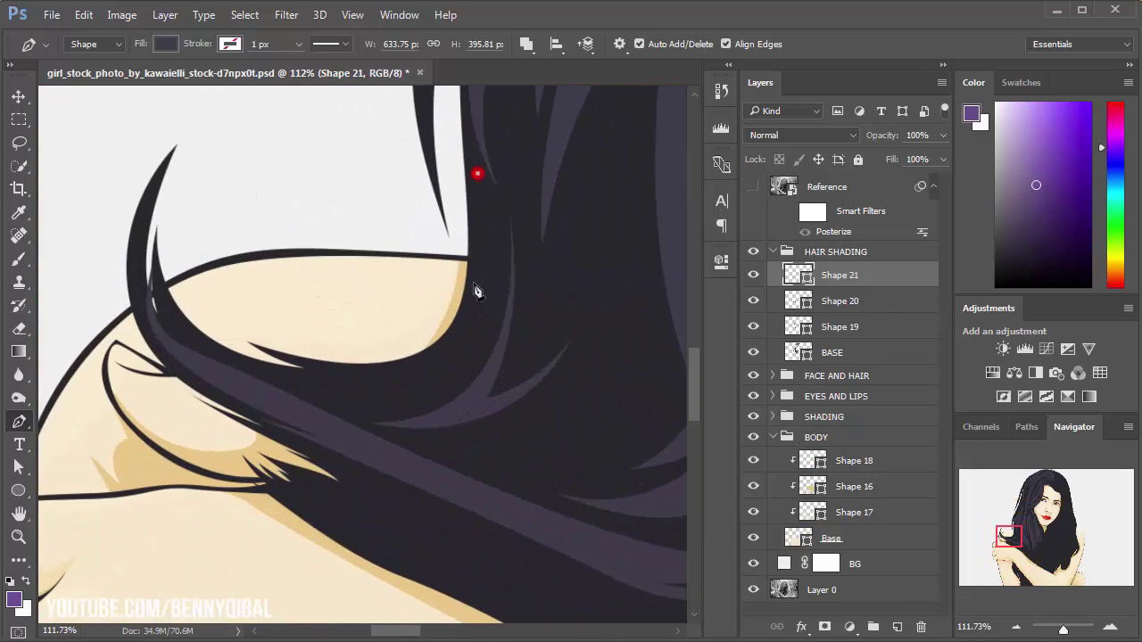
left_click_drag(398, 364, 427, 363)
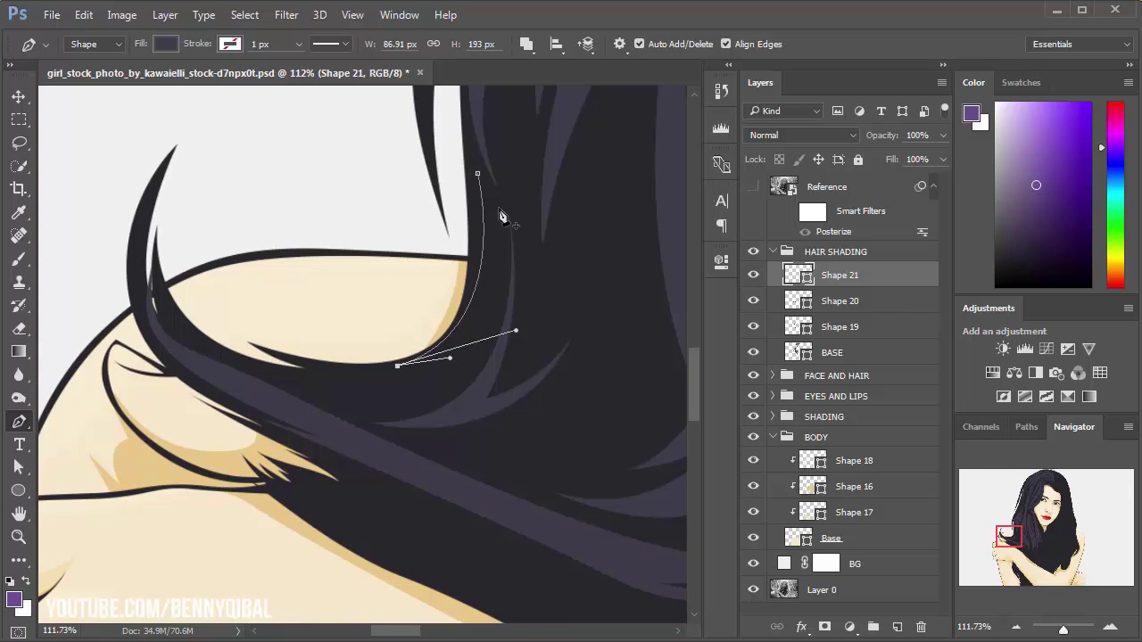
left_click(476, 173)
Step: Start Shape 22 with curved anchors tracing down the hair's outer left edge
left_click(308, 155)
mouse_move(479, 289)
left_mouse_down()
mouse_move(429, 290)
mouse_move(247, 345)
mouse_move(301, 276)
mouse_move(294, 218)
mouse_move(314, 171)
mouse_move(377, 209)
left_mouse_up()
left_click(422, 103)
left_click_drag(295, 415, 282, 506)
left_click_drag(393, 224, 427, 179)
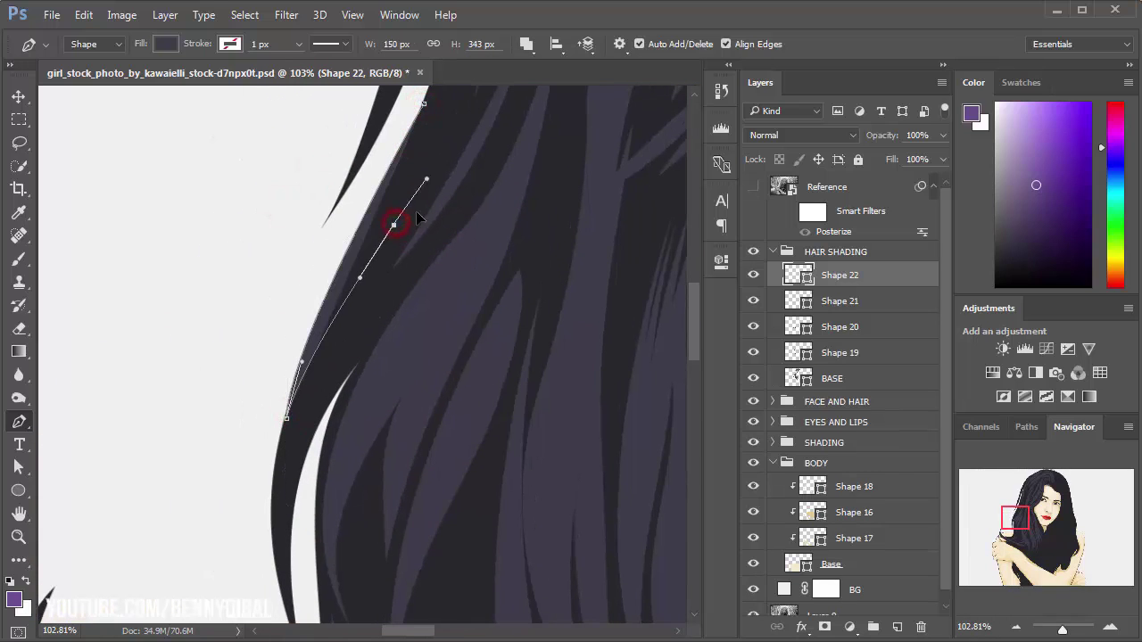
scroll(334, 360, "down", 3)
left_click_drag(287, 451, 313, 625)
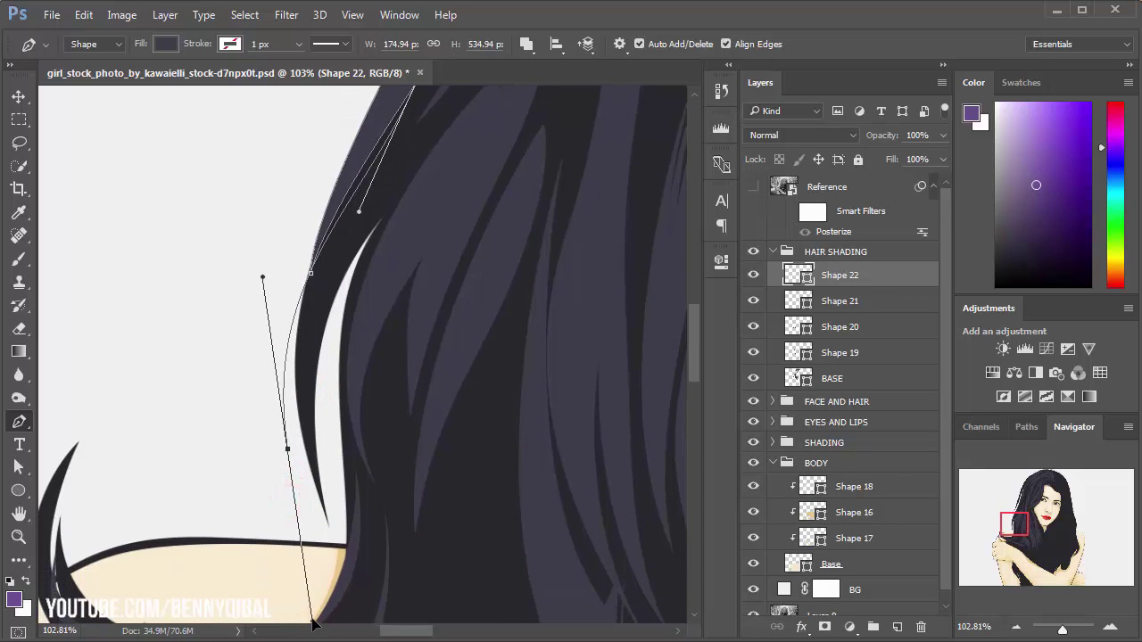
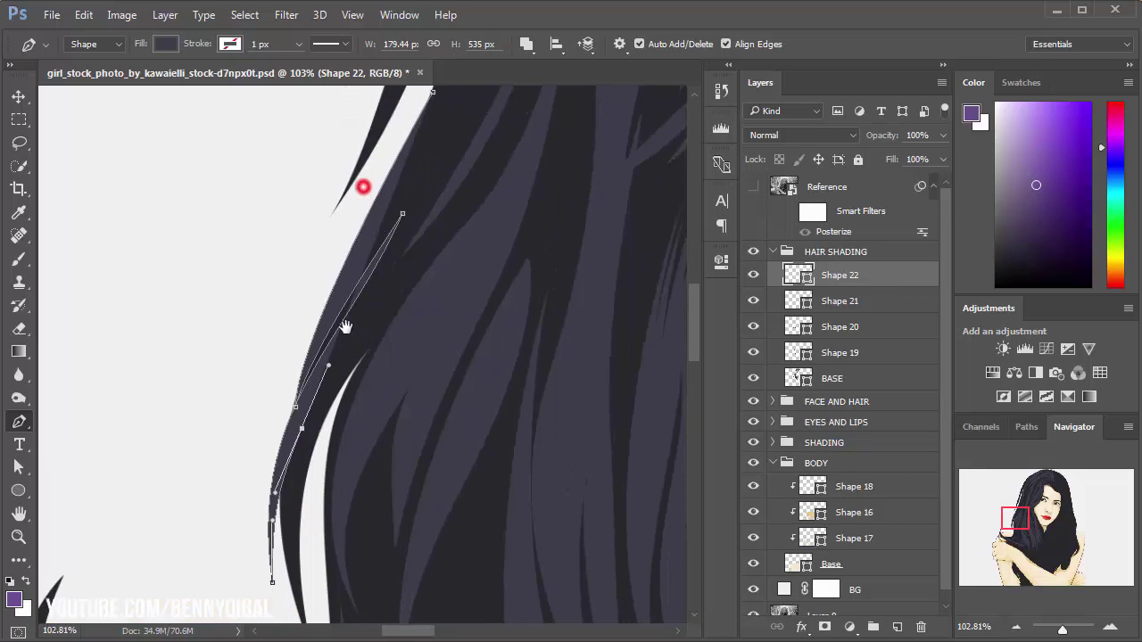
Step: Add curved anchors up and down the left hair edge to complete Shape 22's strand
scroll(344, 235, "up", 4)
left_click_drag(436, 200, 448, 148)
scroll(444, 178, "up", 3)
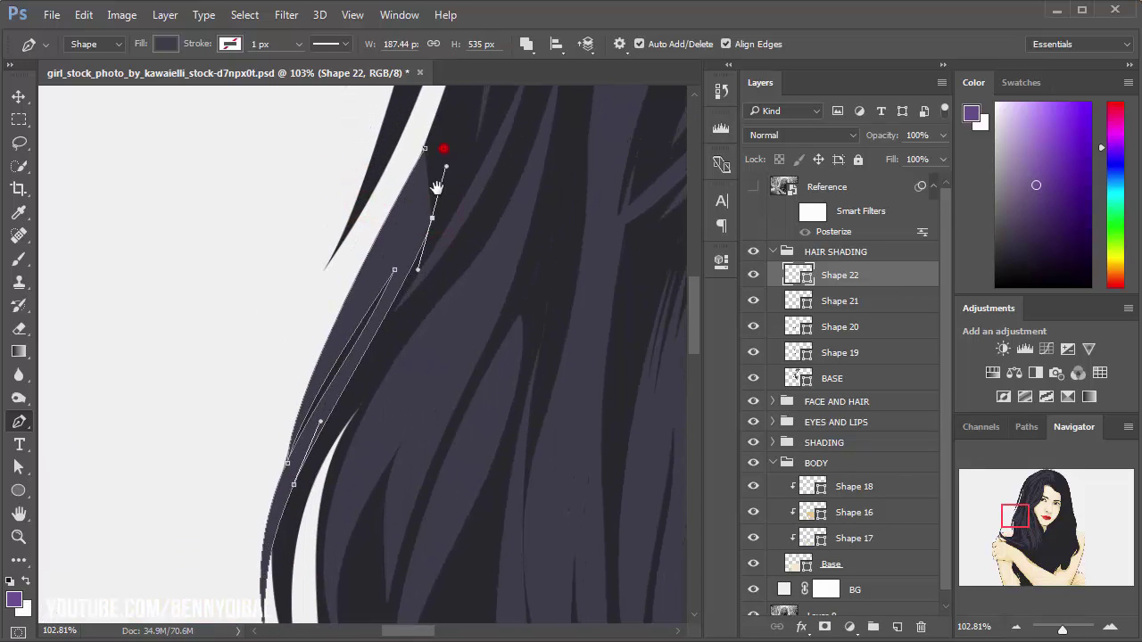
scroll(446, 200, "up", 4)
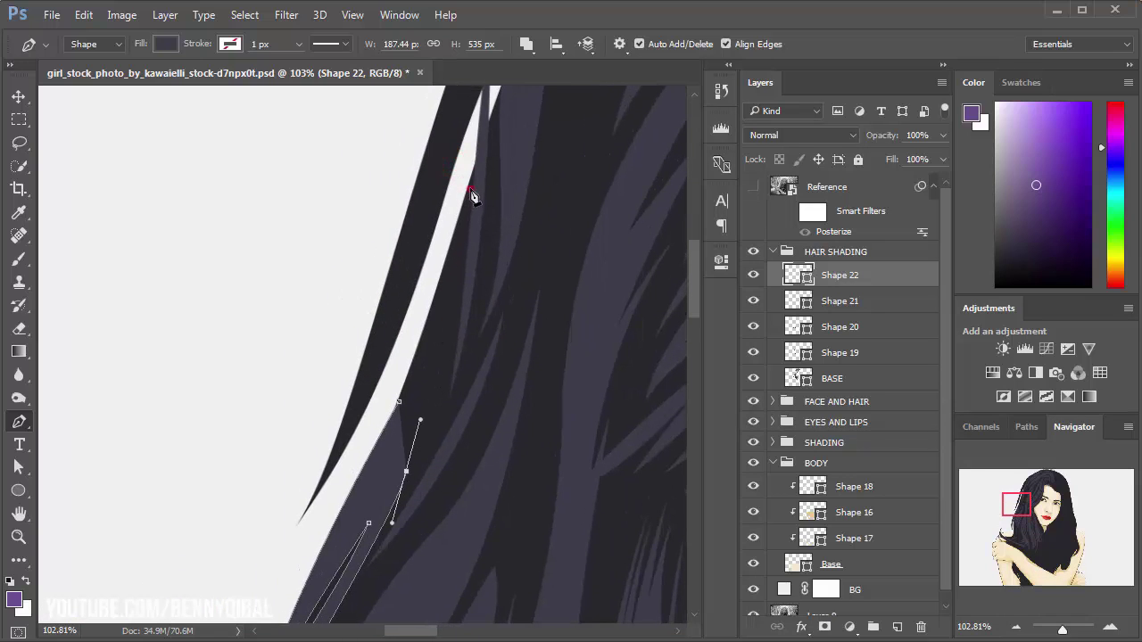
left_click_drag(470, 191, 487, 134)
left_click_drag(399, 459, 377, 509)
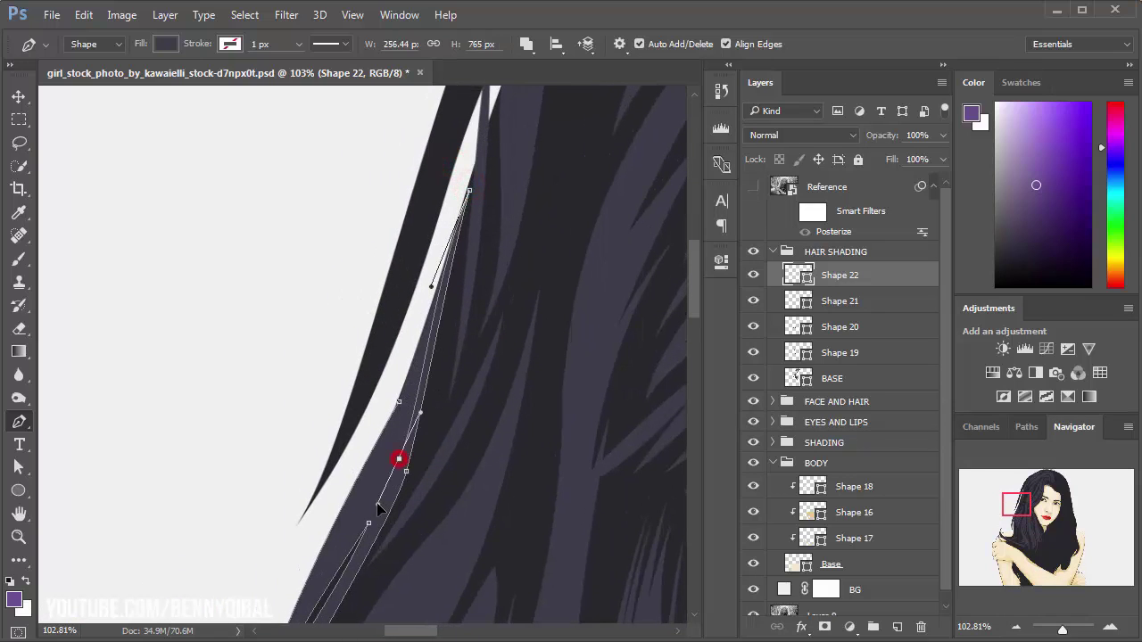
left_click_drag(393, 444, 396, 422)
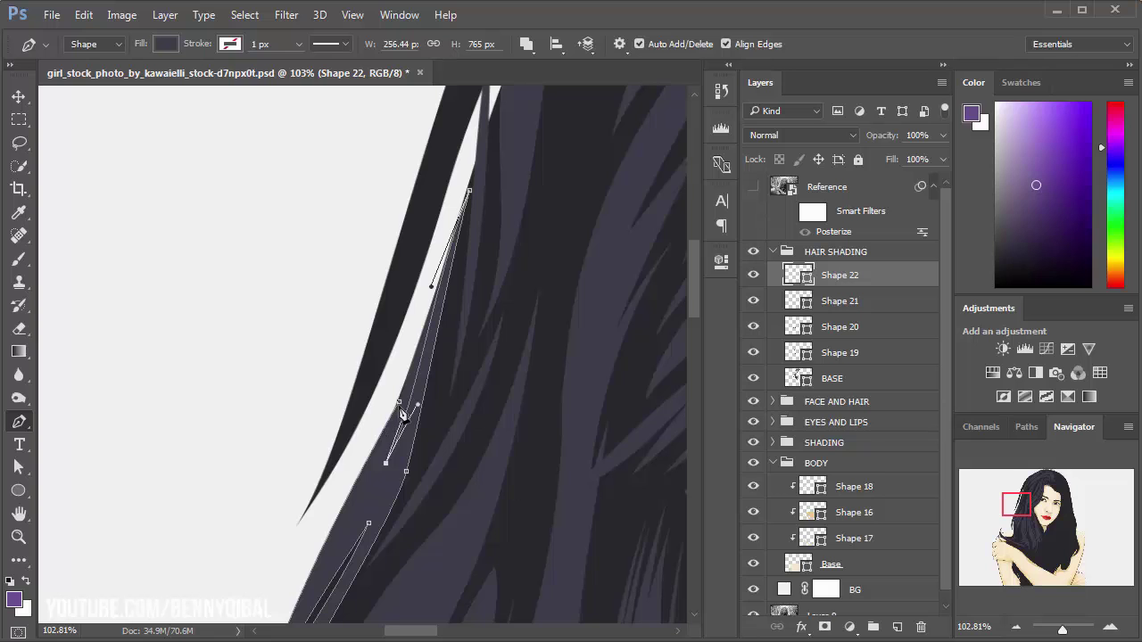
Step: Zoom out and pan down to the hair lying on the shoulder
scroll(331, 388, "down", 5)
scroll(357, 392, "down", 2)
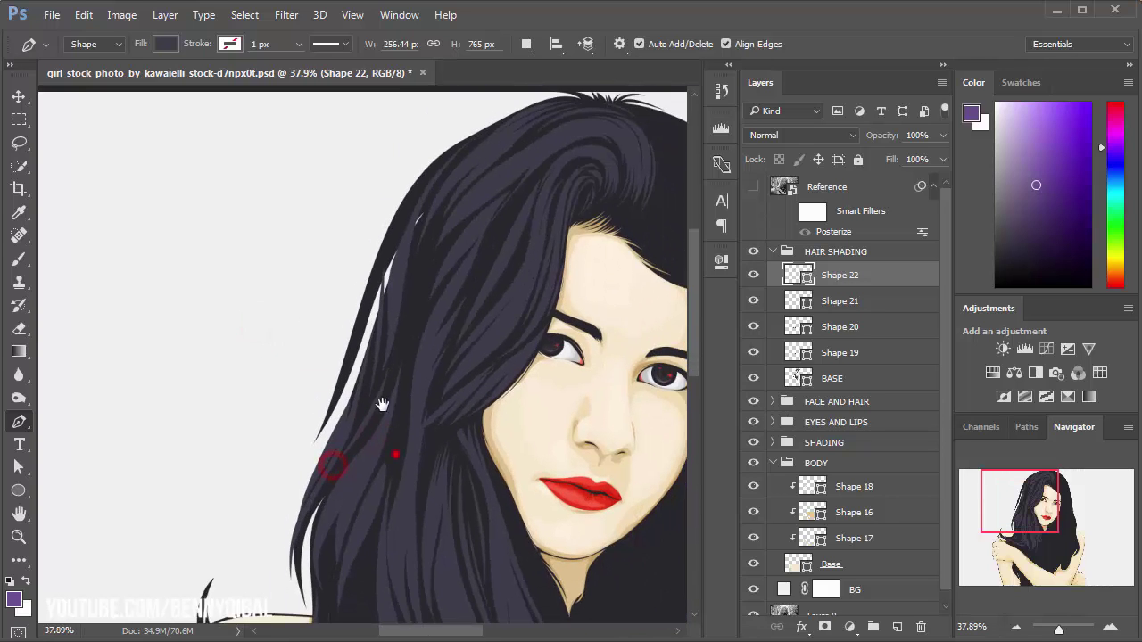
left_click_drag(382, 406, 355, 295)
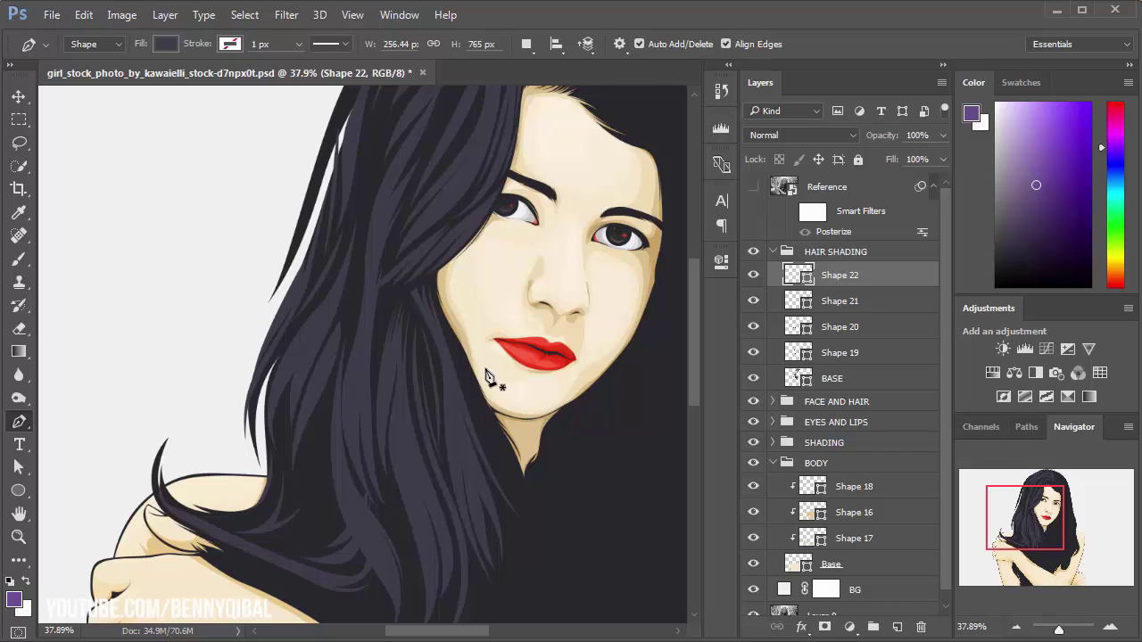
mouse_move(328, 474)
left_mouse_down()
mouse_move(224, 413)
mouse_move(239, 423)
left_mouse_up()
scroll(324, 377, "up", 2)
scroll(323, 489, "up", 2)
Step: Start the Shape 23 strand on the shoulder hair, curving its edge and hooked tip
left_click(366, 497)
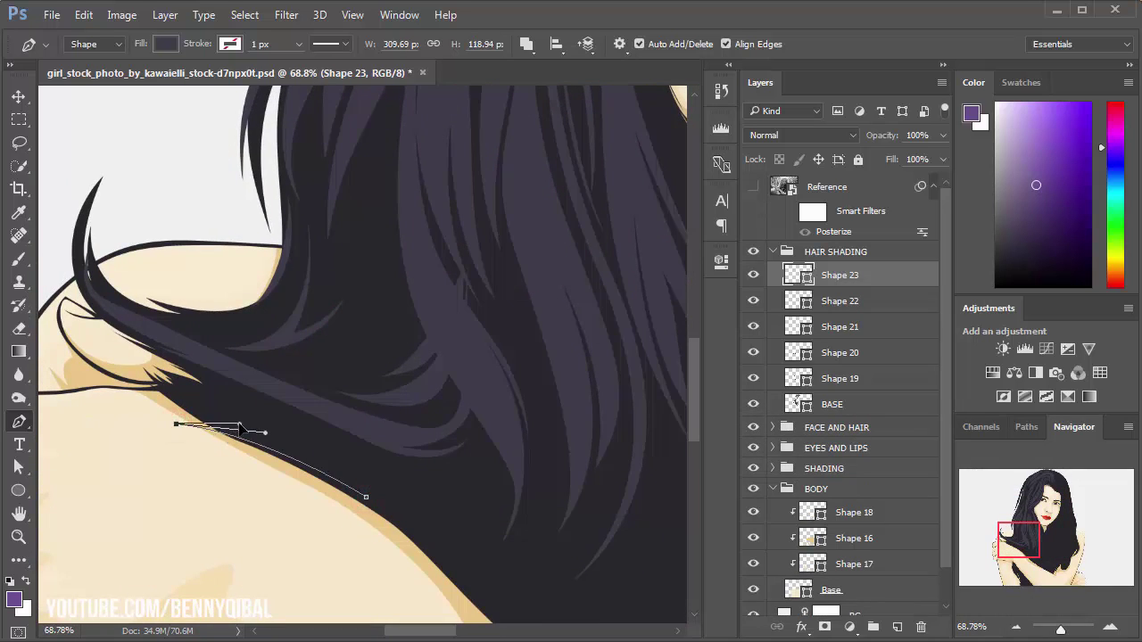
mouse_move(344, 464)
left_mouse_down()
mouse_move(386, 471)
mouse_move(314, 457)
left_mouse_up()
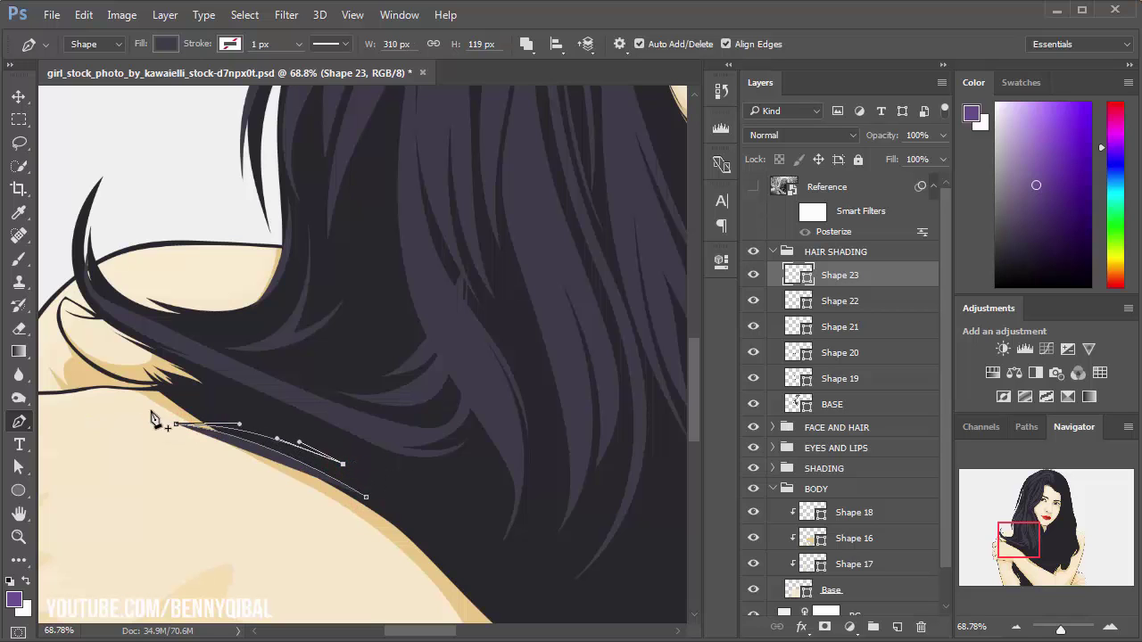
left_click_drag(142, 407, 200, 409)
left_click(298, 427)
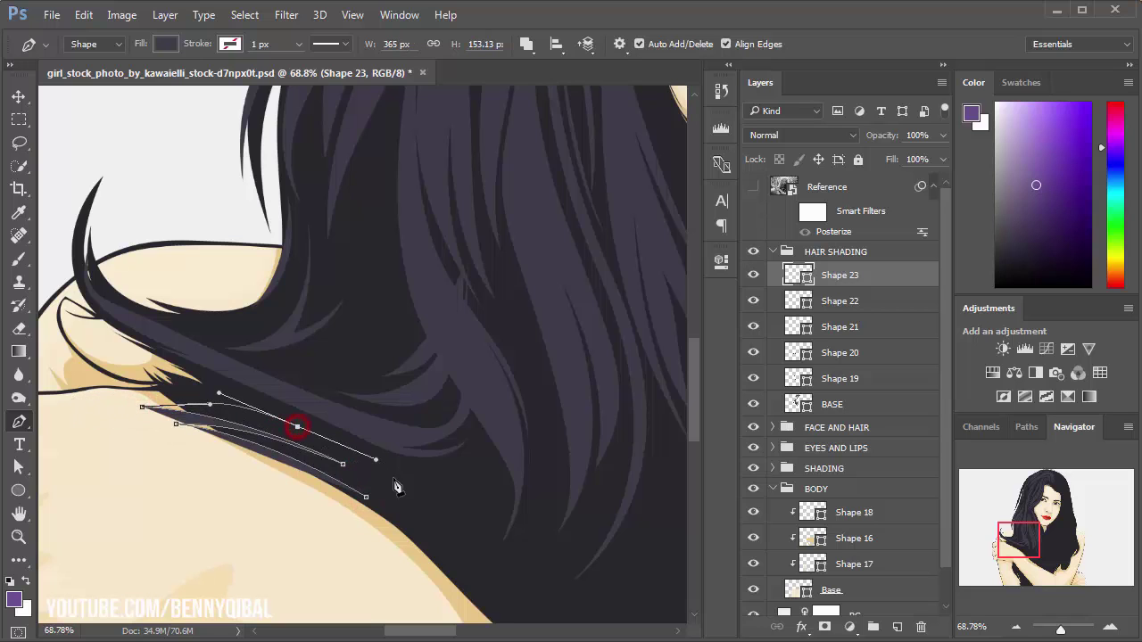
left_click_drag(414, 496, 411, 434)
left_click(365, 438)
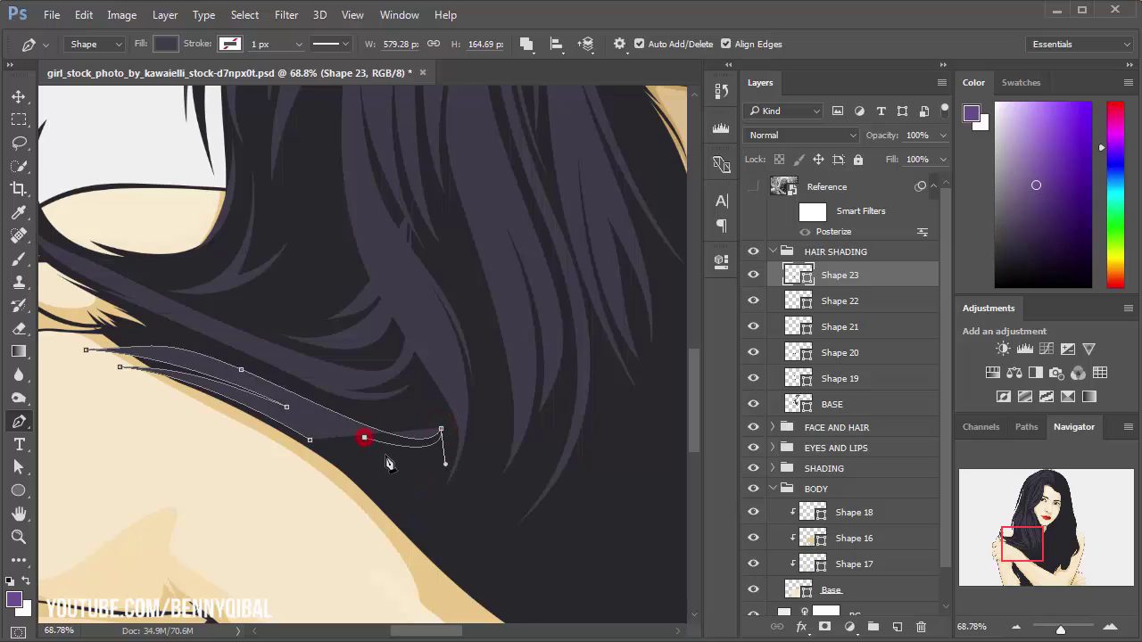
left_click_drag(403, 498, 387, 470)
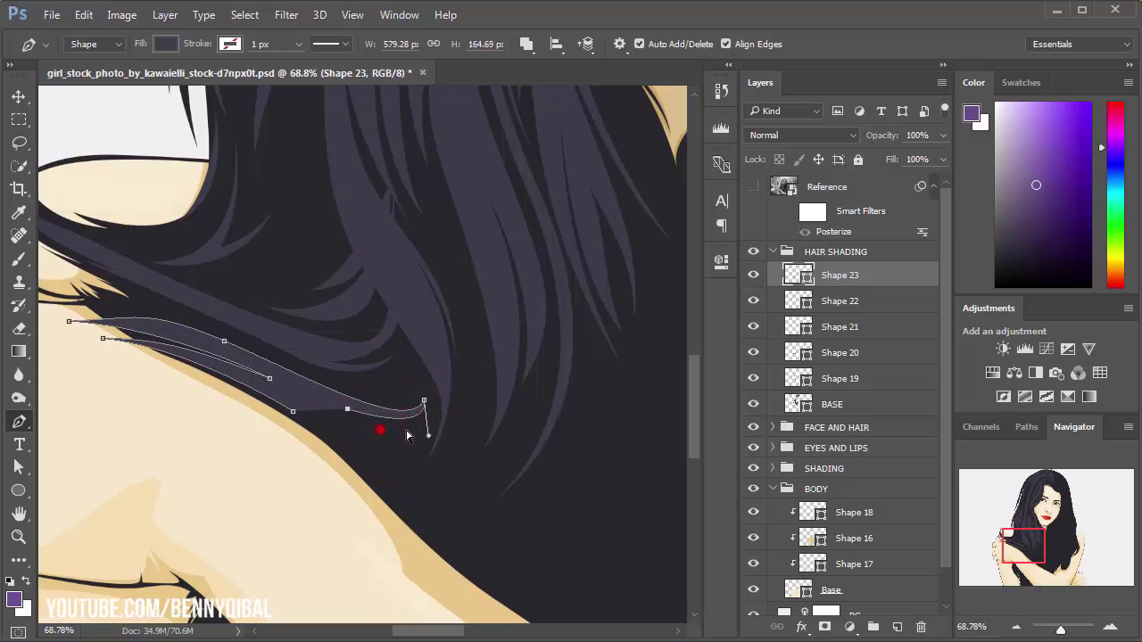
scroll(406, 435, "up", 3)
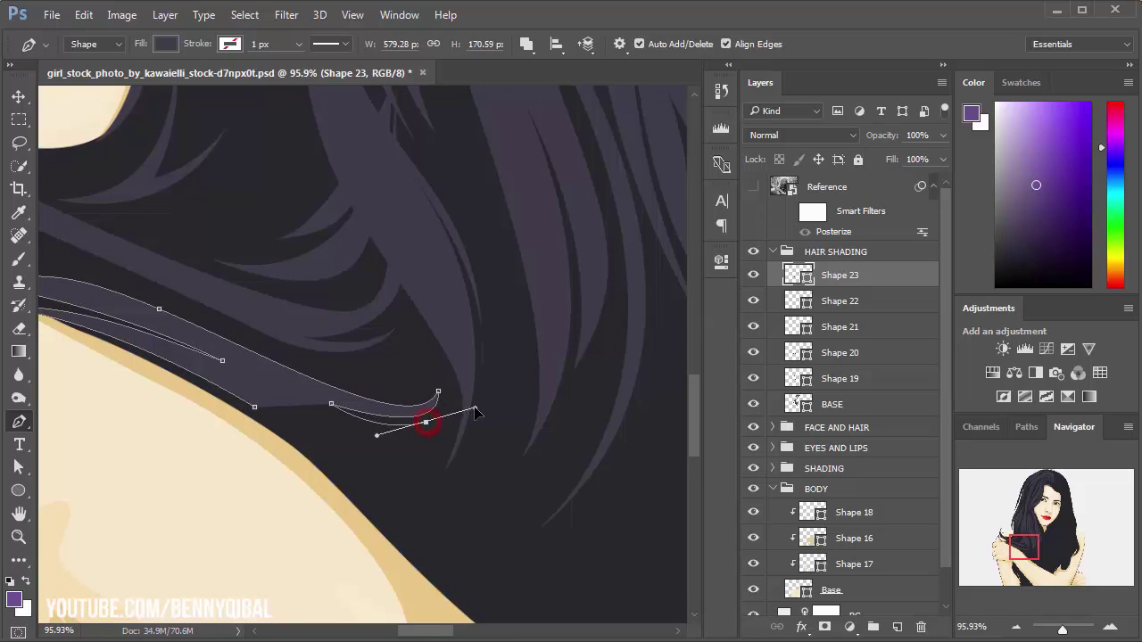
Step: Extend the strand down along the shoulder and close it at its start point
left_click_drag(208, 369, 165, 353)
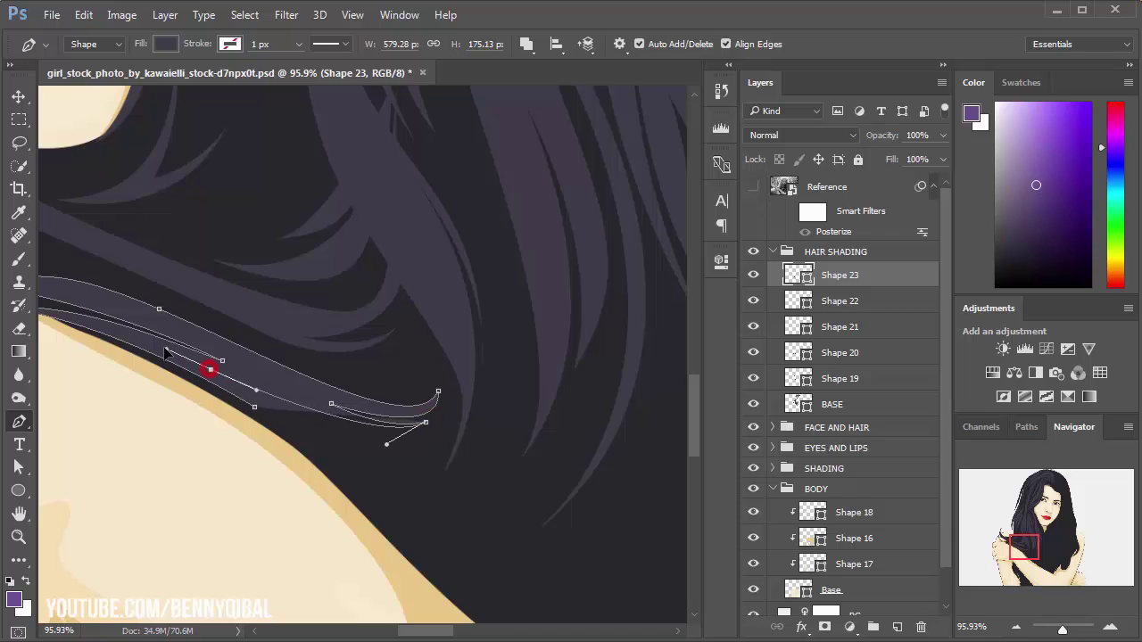
left_click_drag(371, 502, 365, 444)
left_click_drag(501, 525, 381, 479)
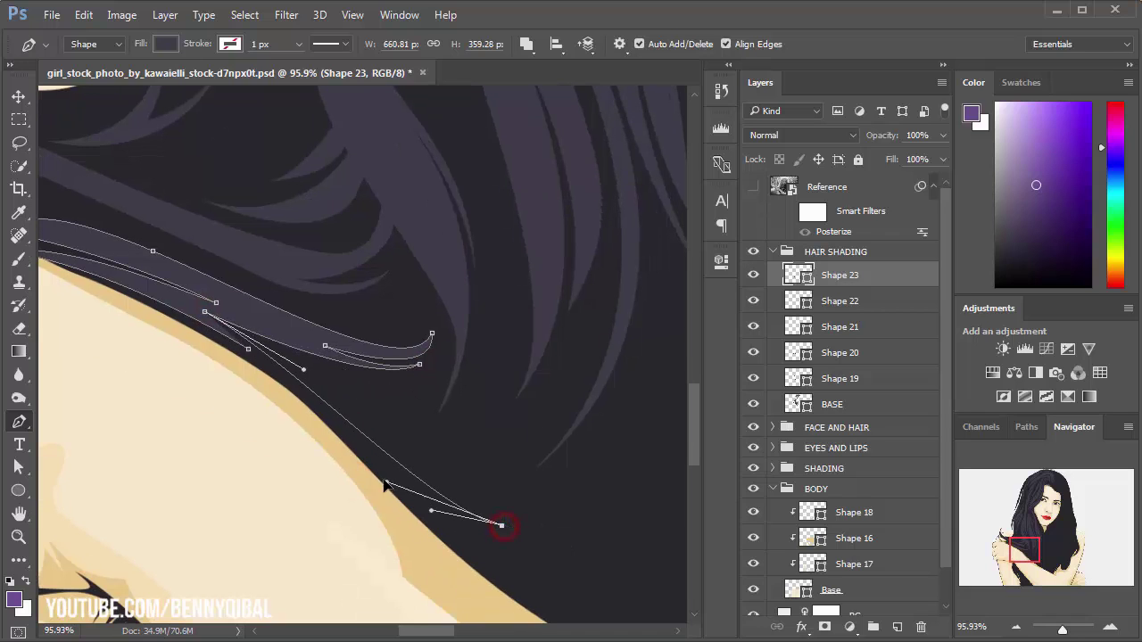
left_click_drag(525, 522, 564, 535)
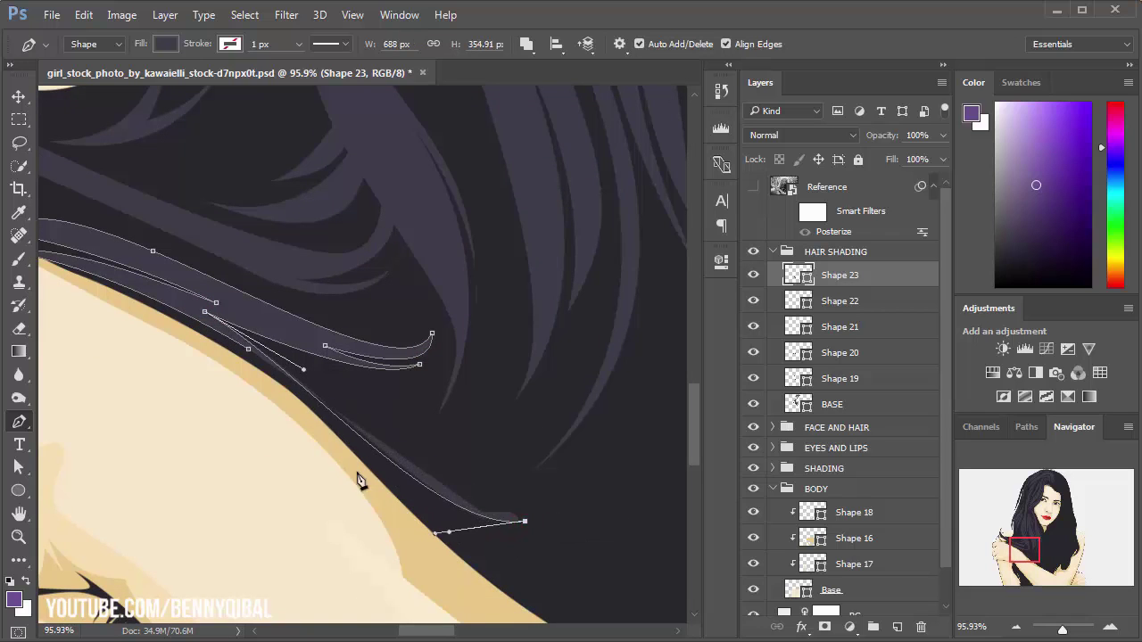
left_click(249, 350)
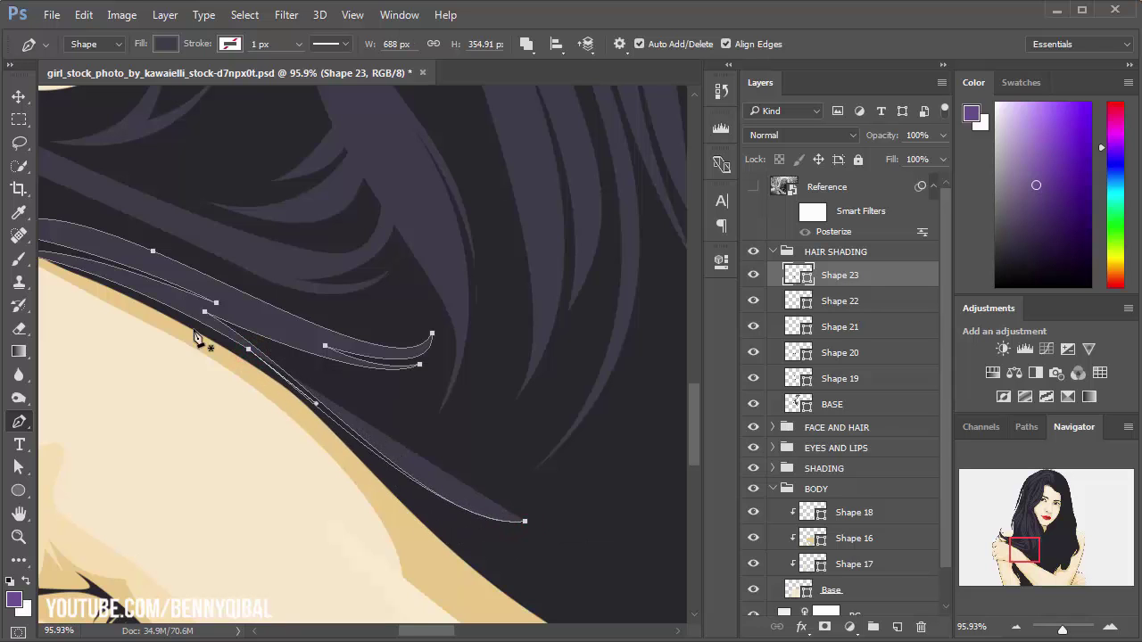
scroll(242, 437, "down", 3)
scroll(389, 404, "down", 3)
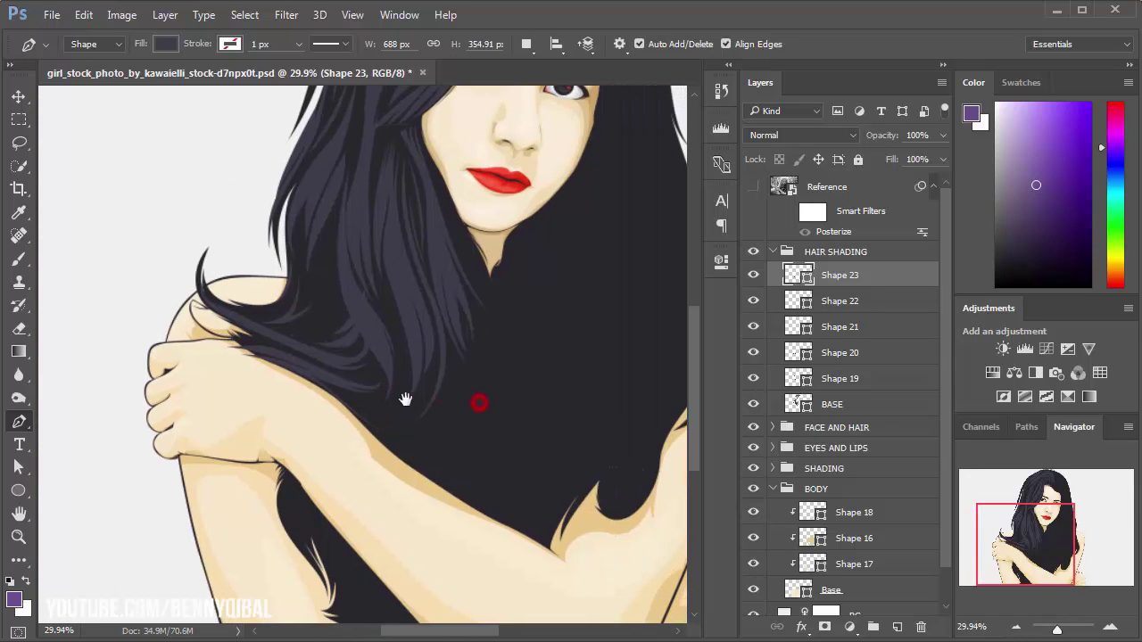
Step: Select layers Shape 23 through Shape 19 plus the BASE hair layer
left_click(859, 301)
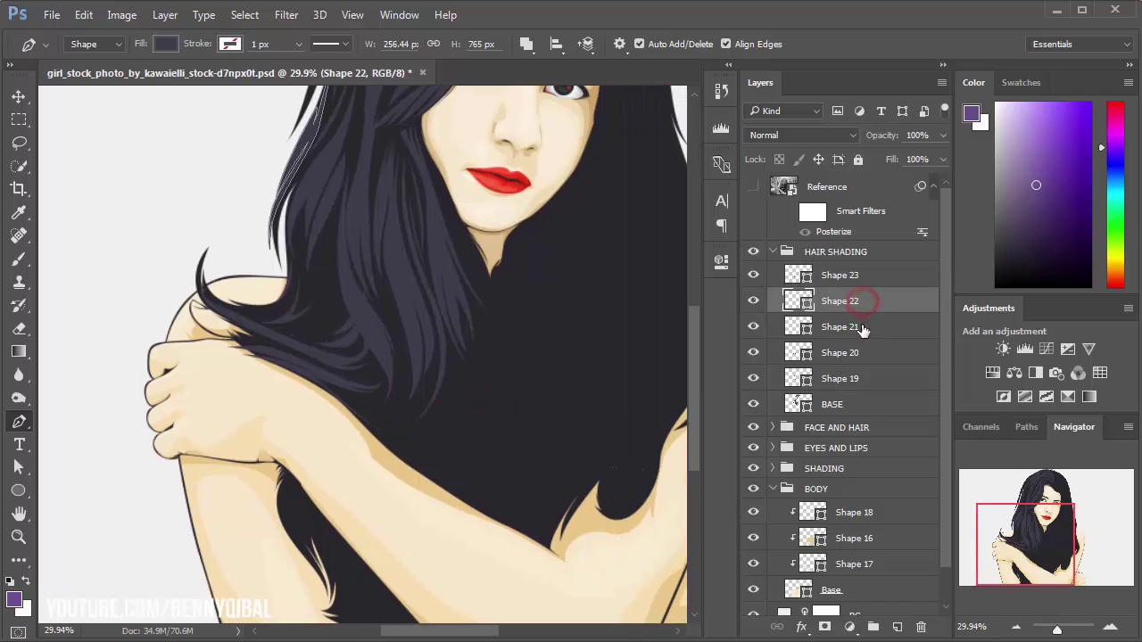
left_click(862, 327)
left_click(863, 352)
left_click(861, 379)
left_click(879, 278)
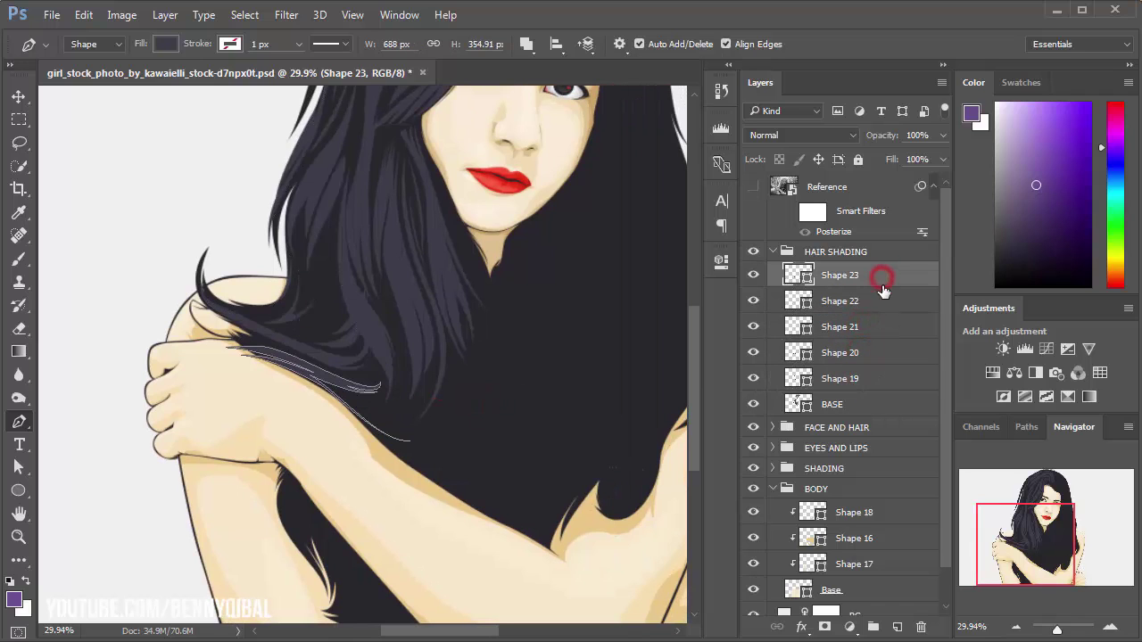
left_click(883, 304, "shift")
left_click(886, 327, "shift")
left_click(892, 352, "shift")
left_click(895, 378, "shift")
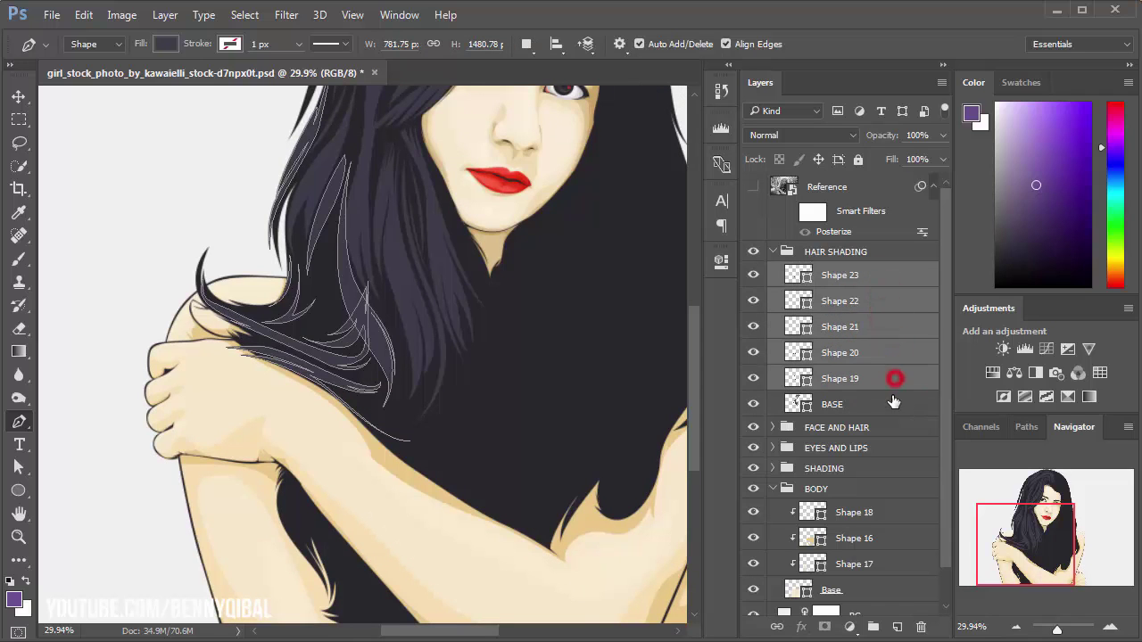
left_click_drag(388, 204, 363, 347)
left_click_drag(444, 196, 416, 290)
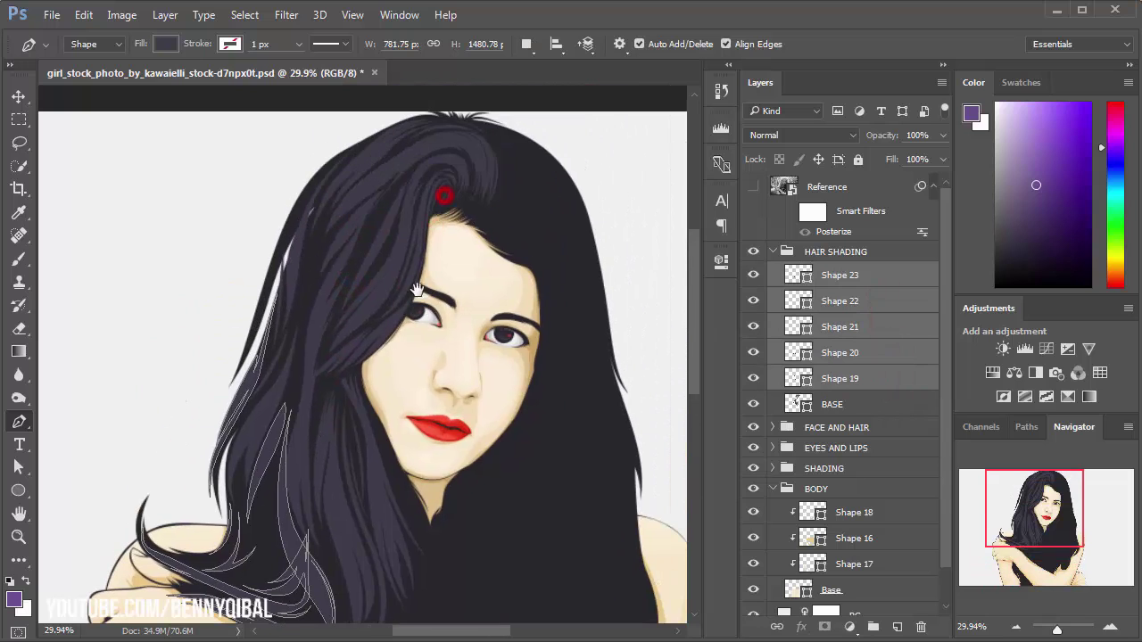
left_click(856, 406, "shift")
Step: Merge the selected shapes into one layer with the Combine Shapes path operation
right_click(844, 328)
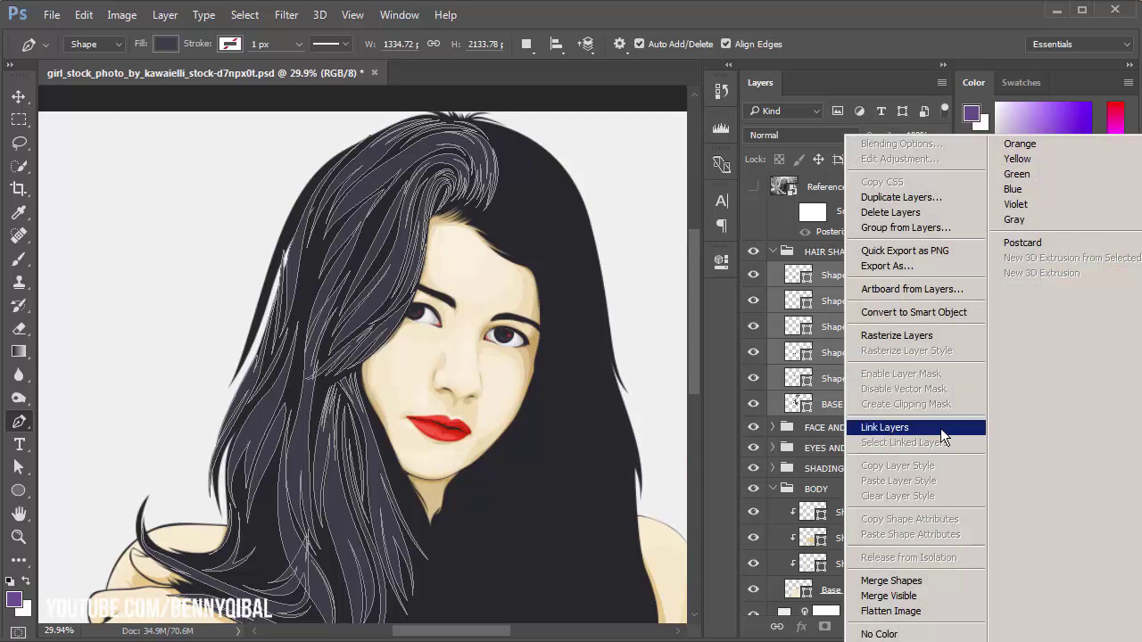
left_click(897, 582)
left_click(526, 44)
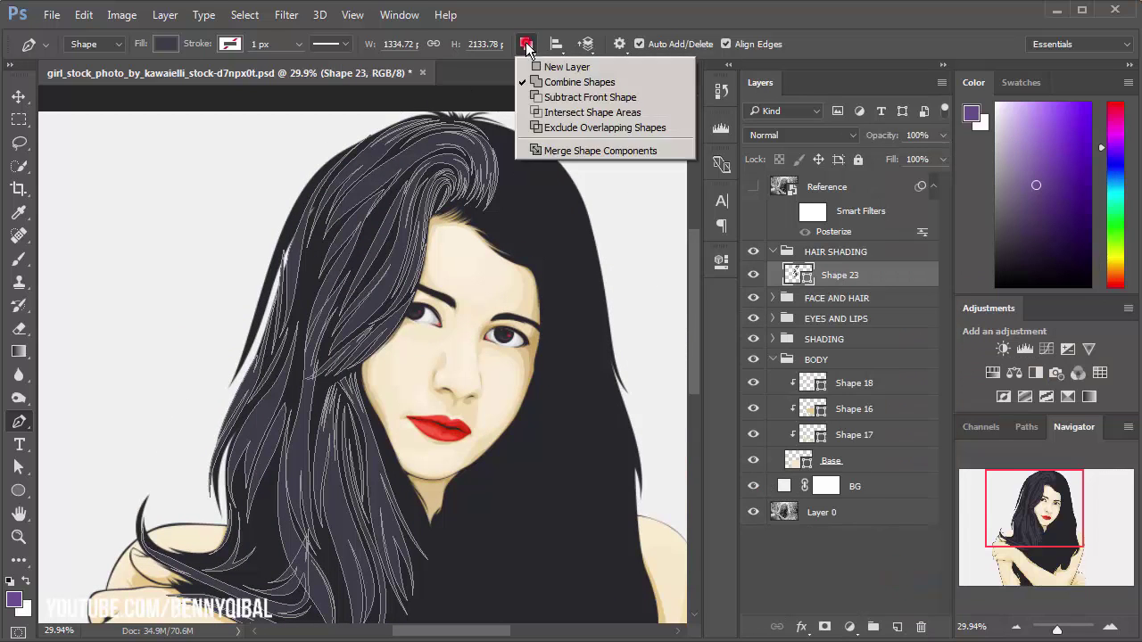
left_click(550, 81)
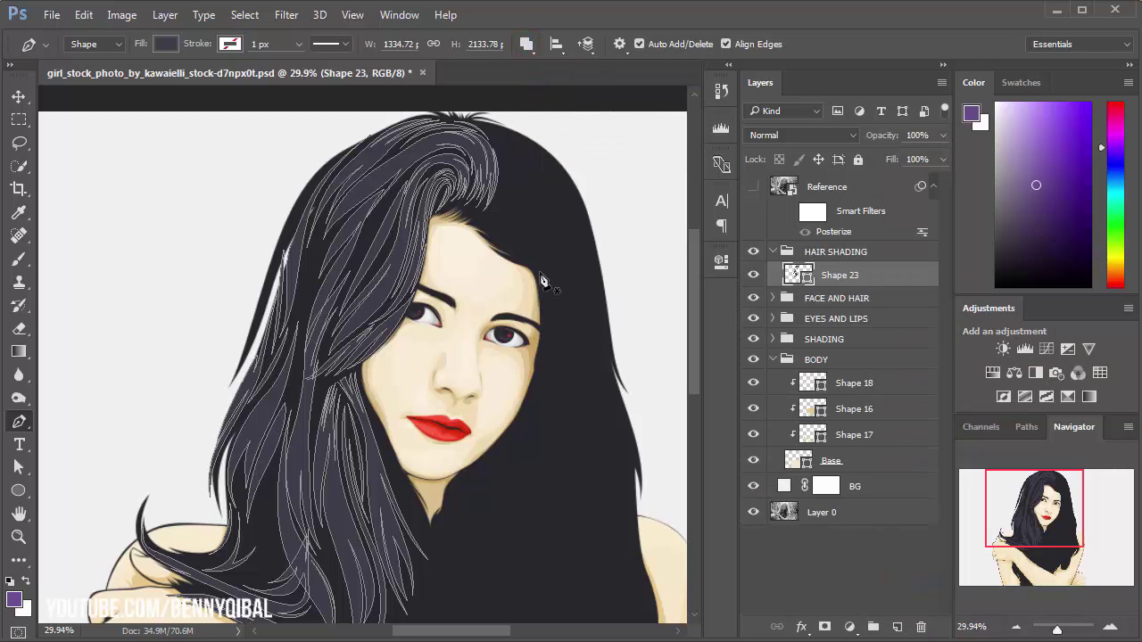
Step: Hide the EYES AND LIPS and BODY groups, keeping FACE AND HAIR visible
scroll(317, 261, "up", 2)
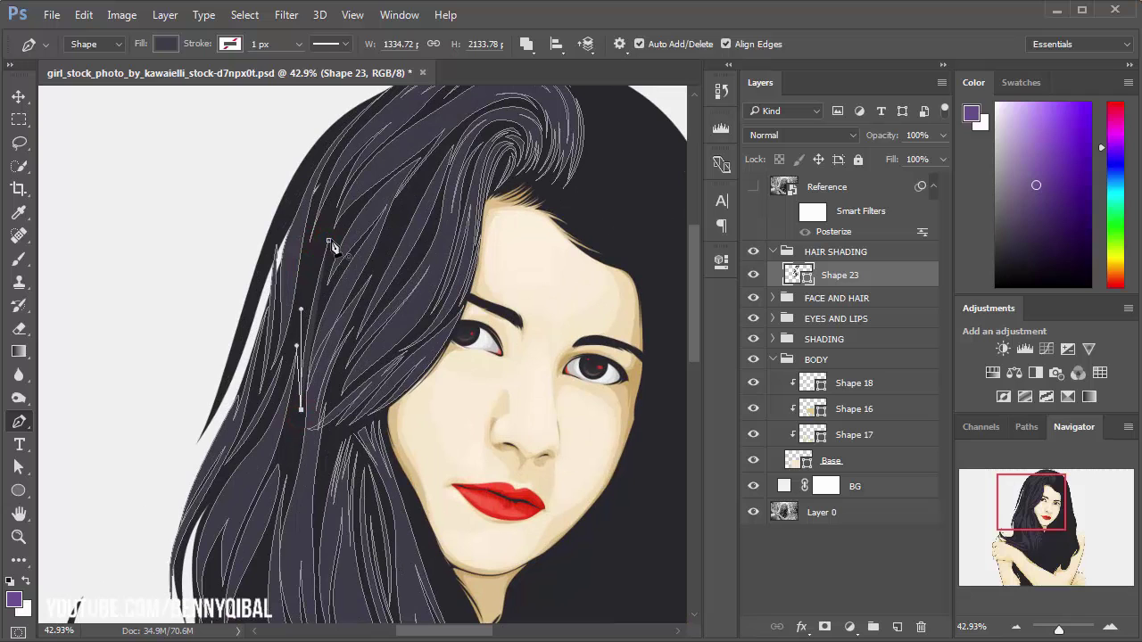
scroll(171, 205, "down", 1)
scroll(530, 326, "down", 2)
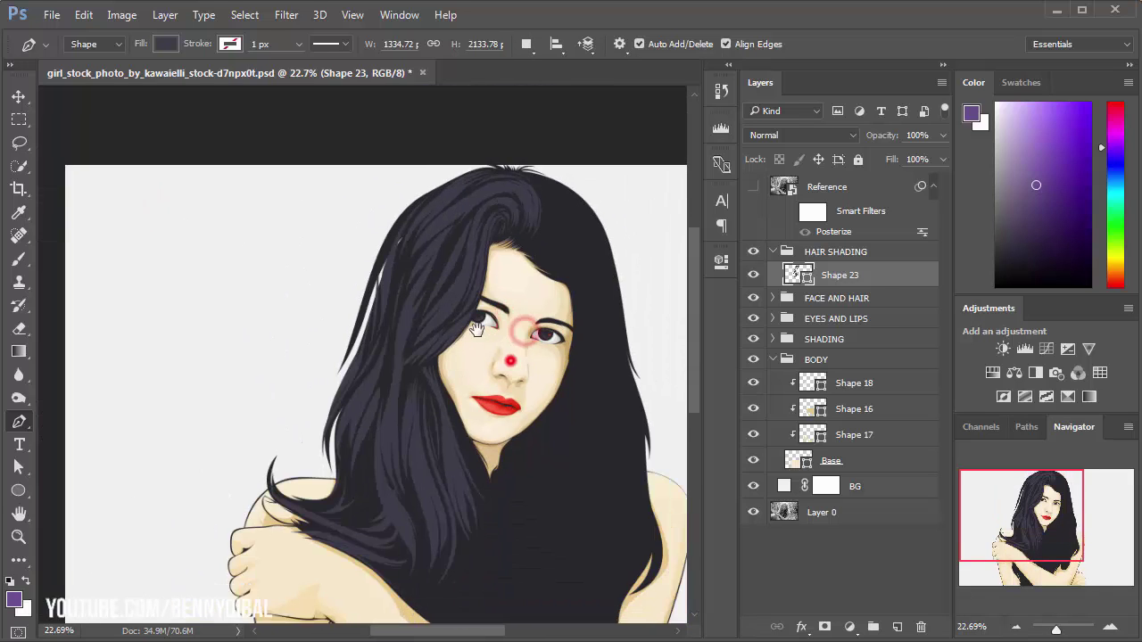
left_click_drag(510, 361, 439, 290)
scroll(437, 231, "up", 1)
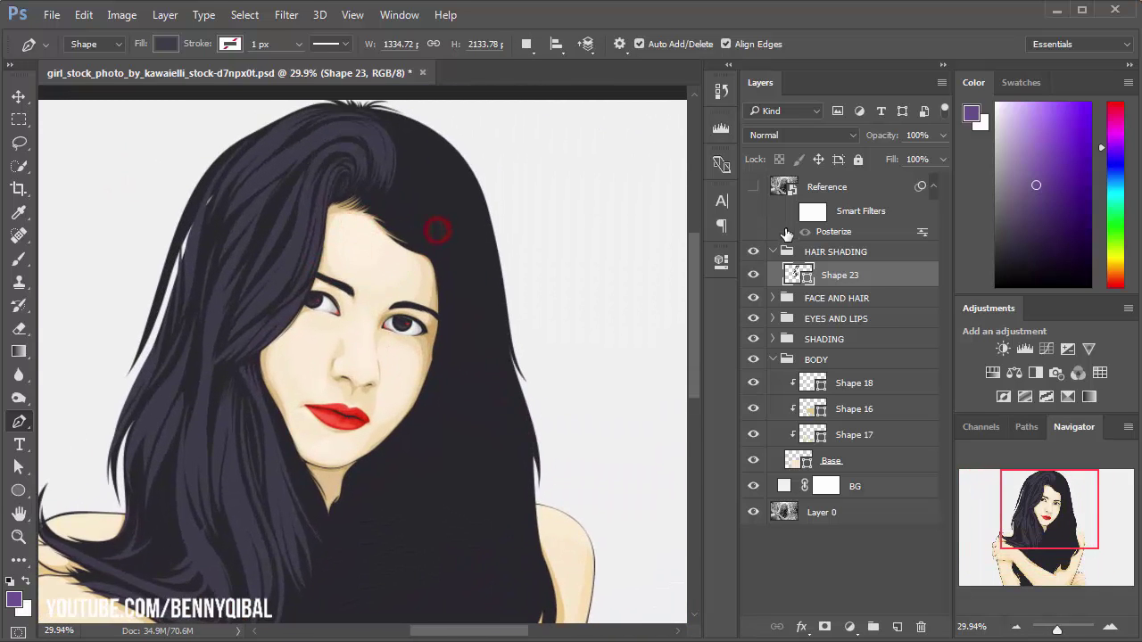
left_click(757, 187)
left_click(754, 299)
left_click(754, 299)
left_click(754, 319)
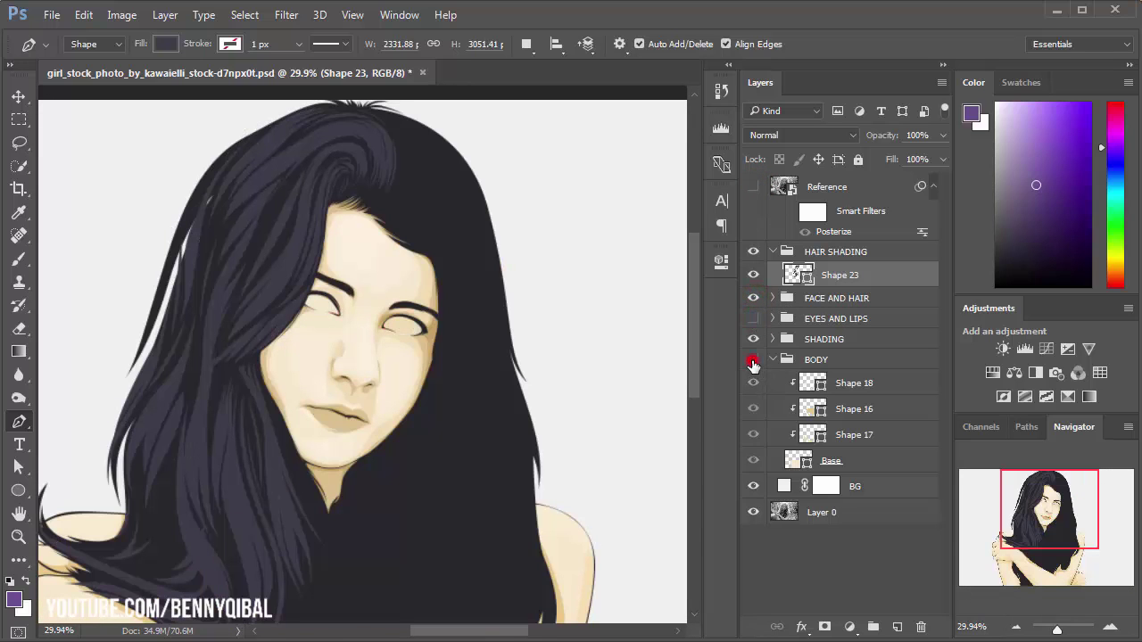
left_click(754, 360)
mouse_move(357, 403)
left_mouse_down()
mouse_move(485, 243)
mouse_move(388, 256)
left_mouse_up()
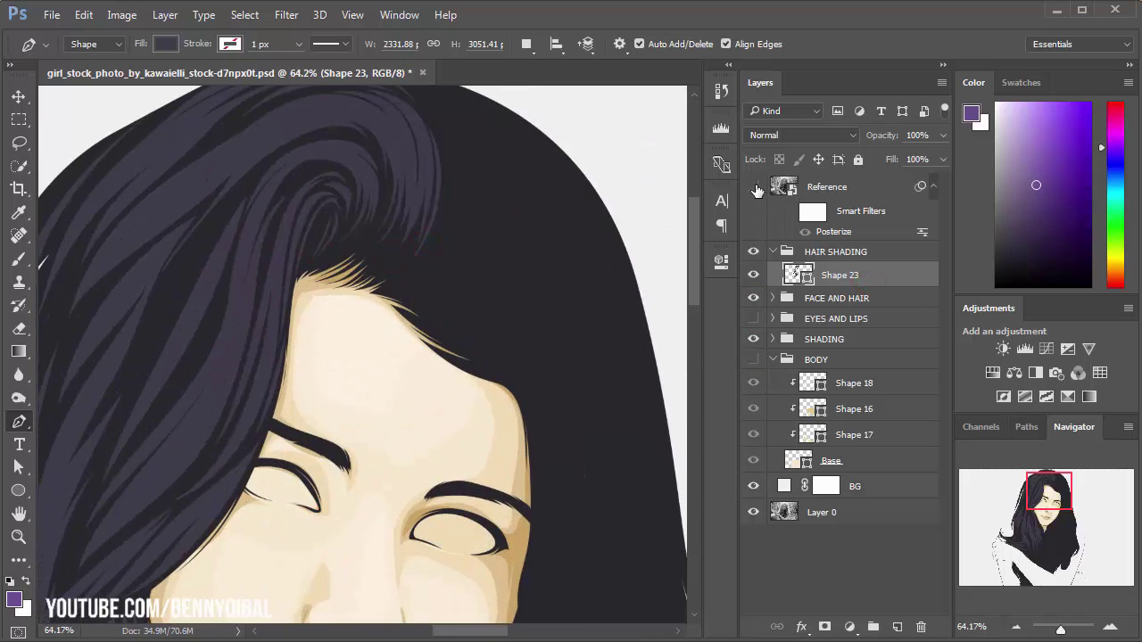
Step: Show the Reference photo and trace a closed strand near the top of the hair
left_click(755, 187)
left_click_drag(466, 299, 435, 320)
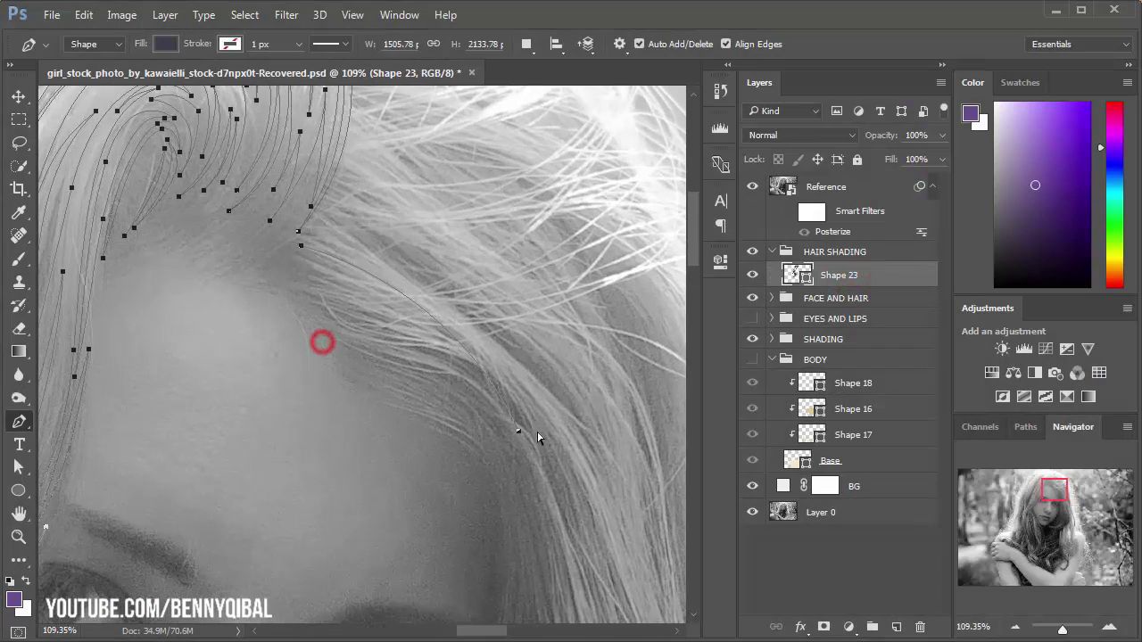
left_click_drag(519, 432, 449, 282)
left_click_drag(302, 249, 256, 218)
left_click_drag(349, 292, 329, 257)
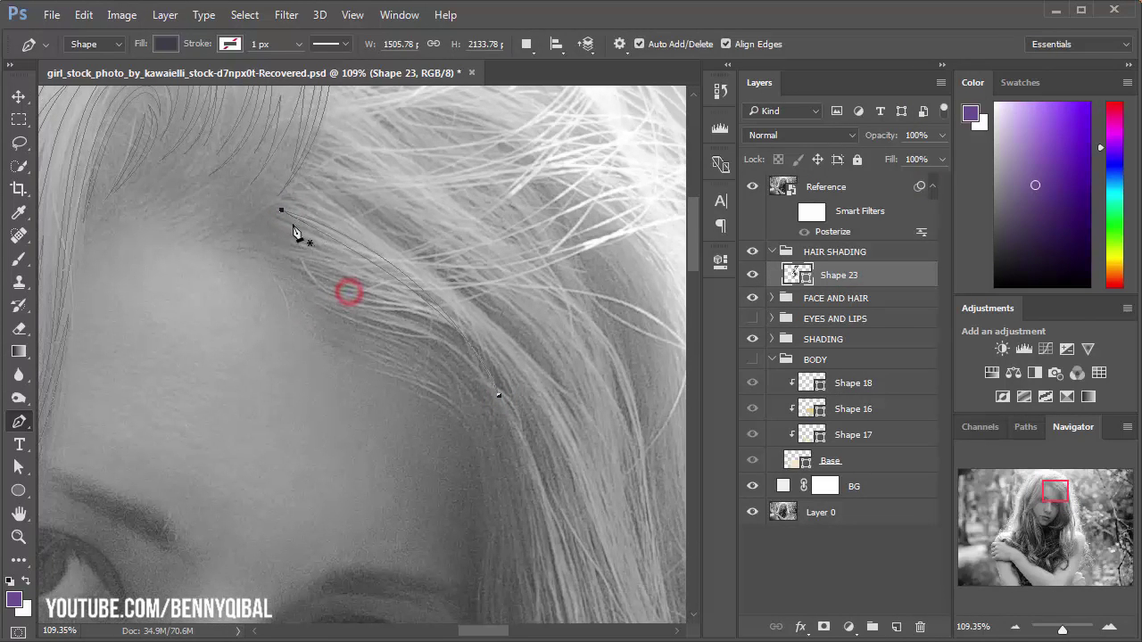
Step: Switch the path operation to Combine Shapes and trace a strand along the reference hair
left_click(526, 43)
left_click(542, 78)
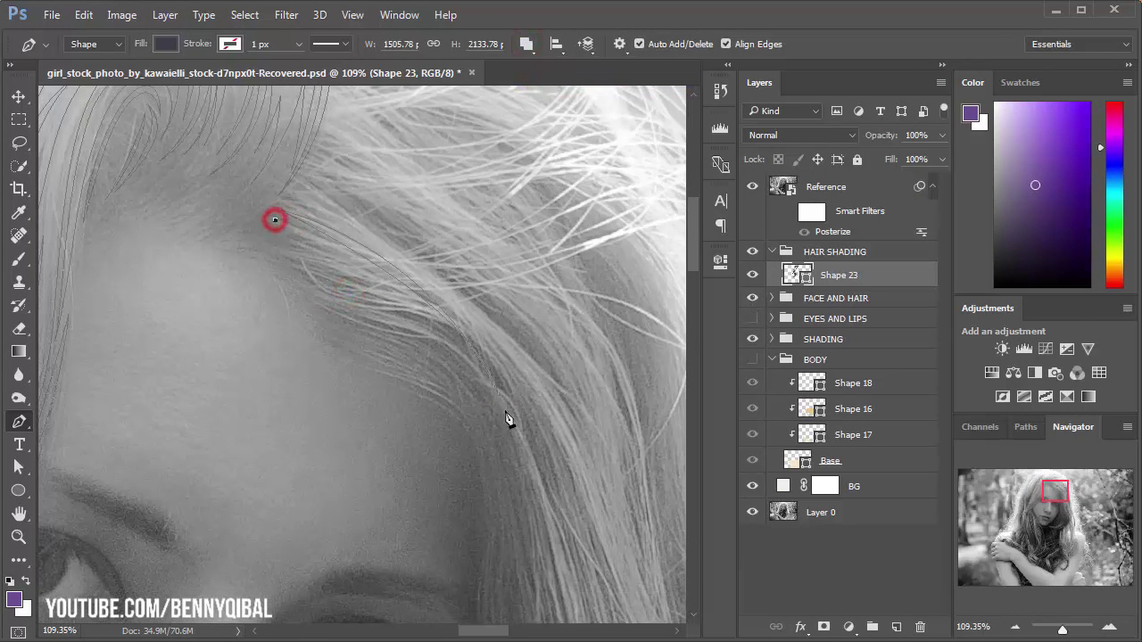
left_click_drag(455, 359, 513, 476)
left_click_drag(380, 297, 449, 330)
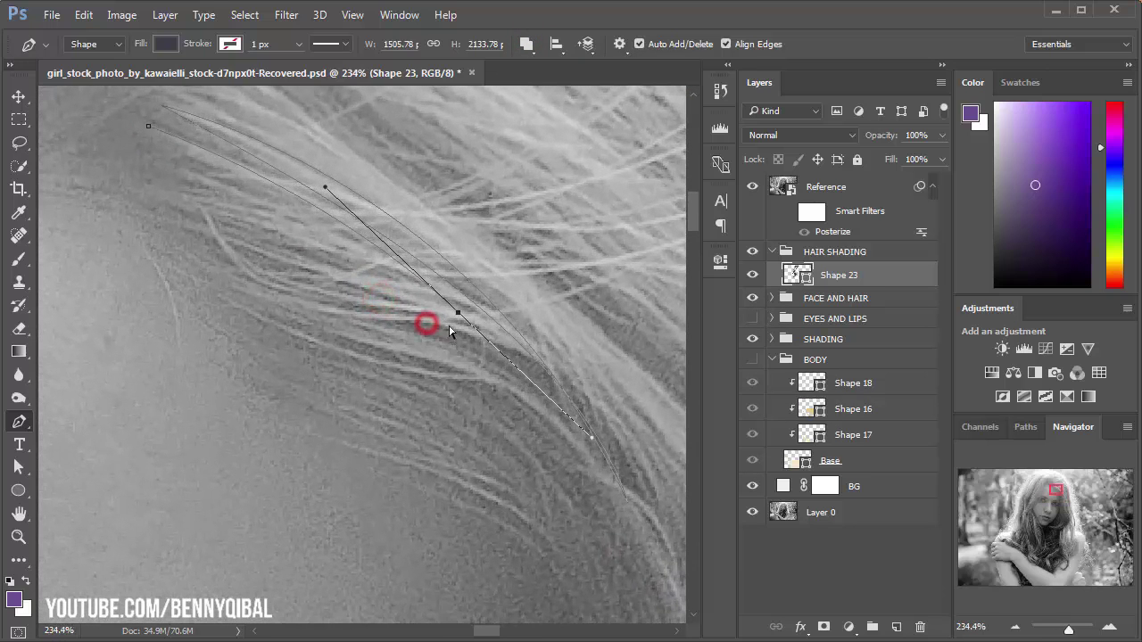
key("ctrl+z")
left_click_drag(445, 291, 557, 390)
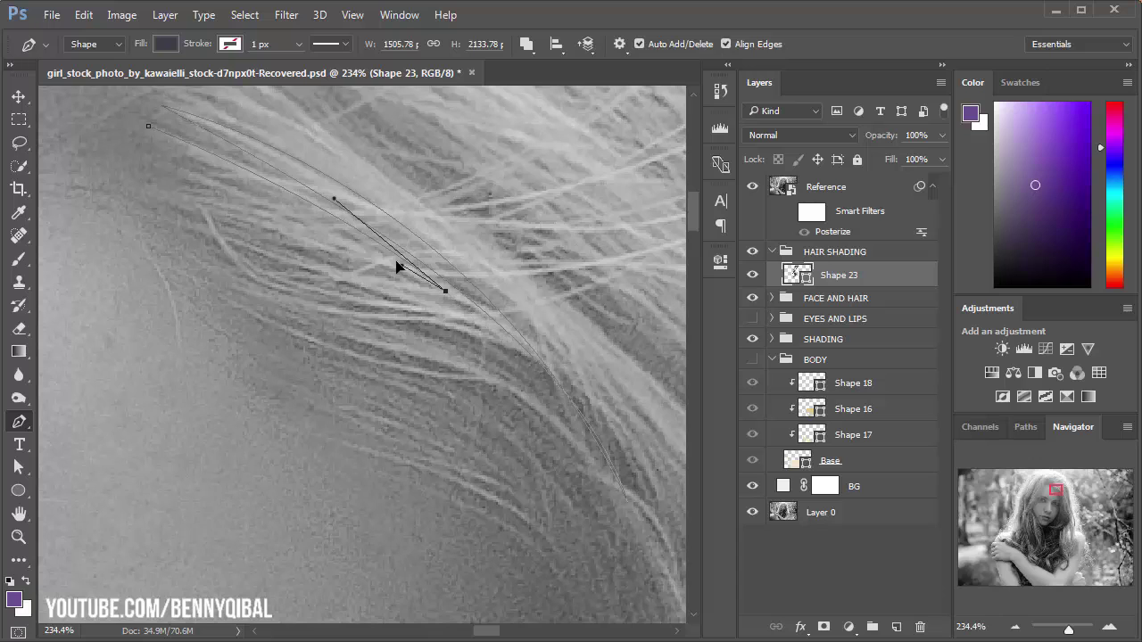
Step: Trace a strand from the hair's root down to its tip near the hairline
left_click(261, 216)
left_click_drag(574, 439, 619, 556)
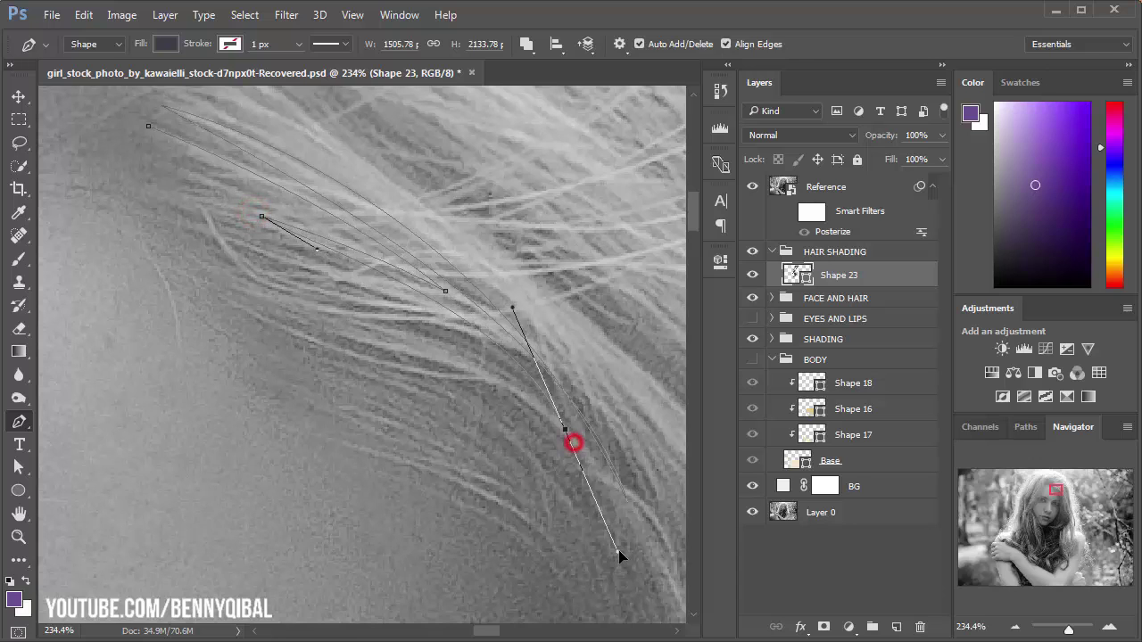
left_click_drag(334, 294, 250, 286)
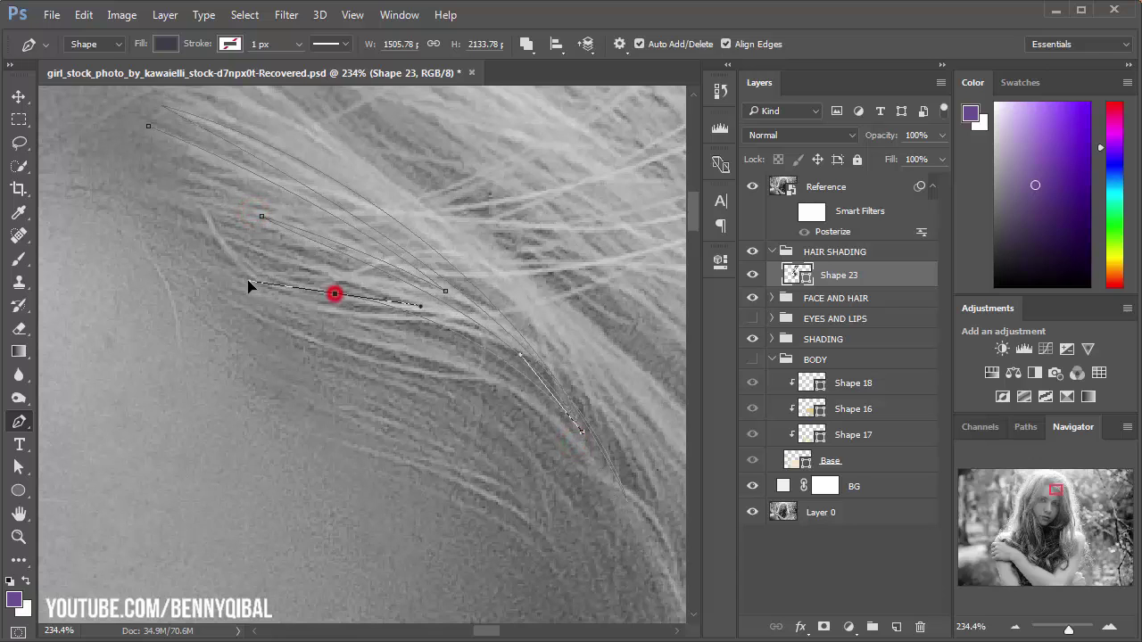
left_click_drag(211, 251, 174, 219)
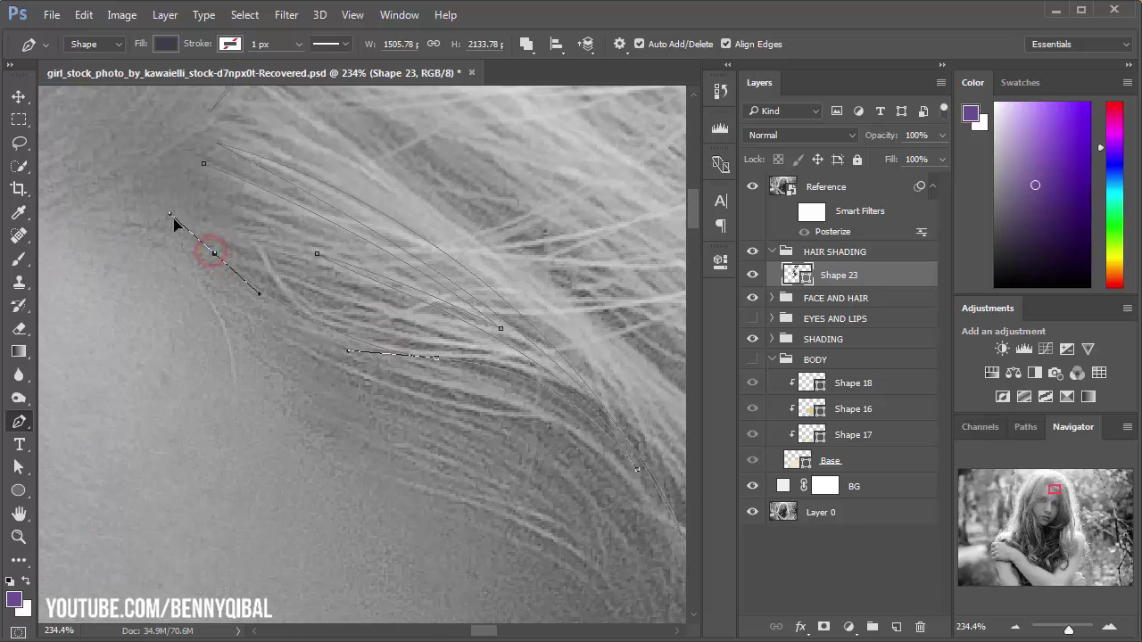
left_click_drag(367, 315, 310, 304)
left_click_drag(416, 362, 440, 355)
Step: Add several short curved strands along the hairline
left_click_drag(242, 258, 294, 268)
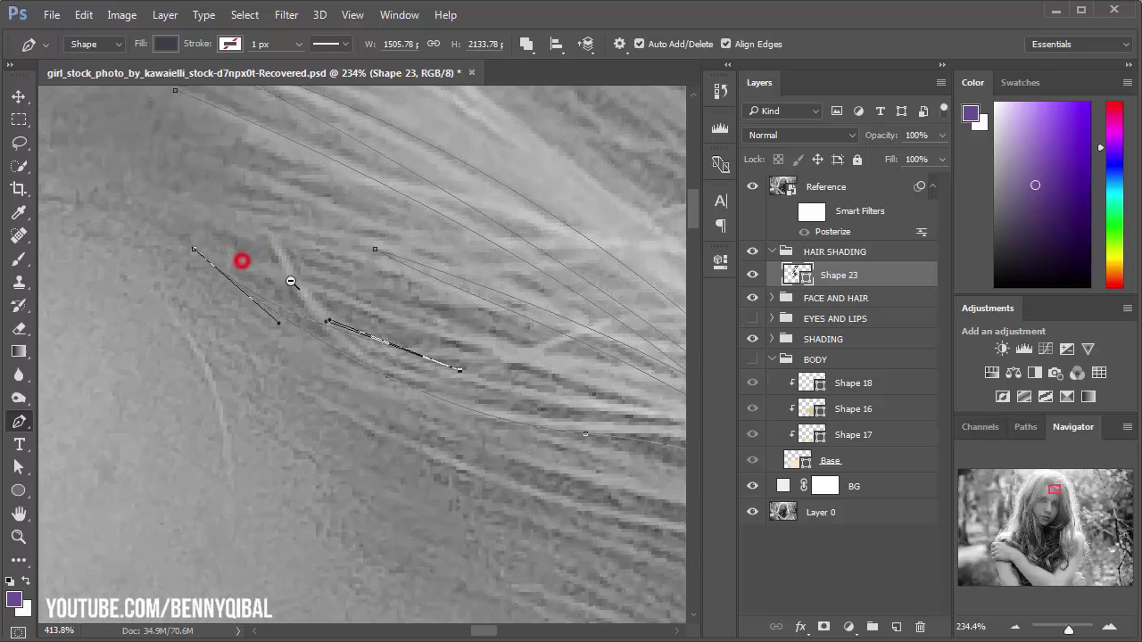
mouse_move(178, 237)
left_mouse_down()
mouse_move(89, 194)
mouse_move(100, 207)
left_mouse_up()
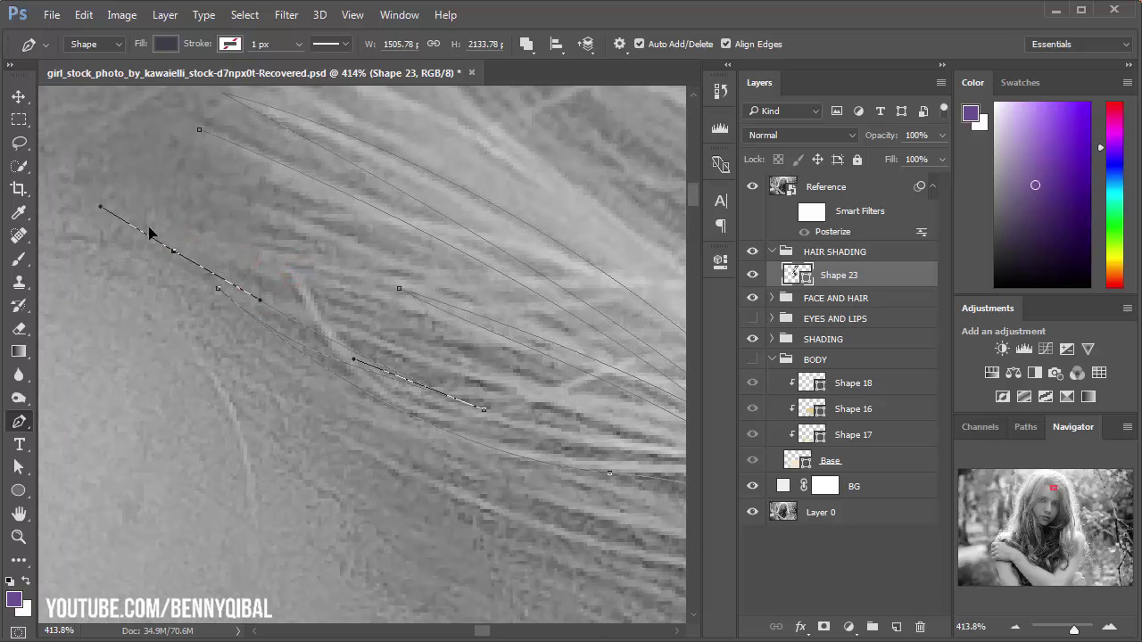
left_click_drag(408, 346, 483, 379)
left_click_drag(152, 232, 151, 232)
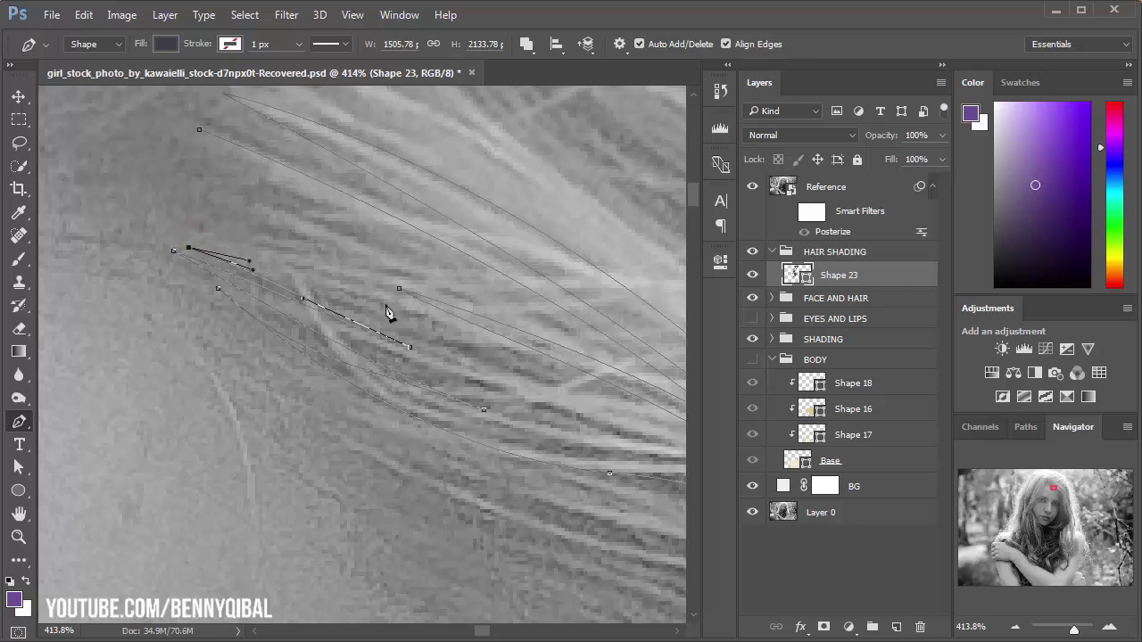
left_click_drag(555, 379, 367, 296)
left_click_drag(199, 225, 263, 245)
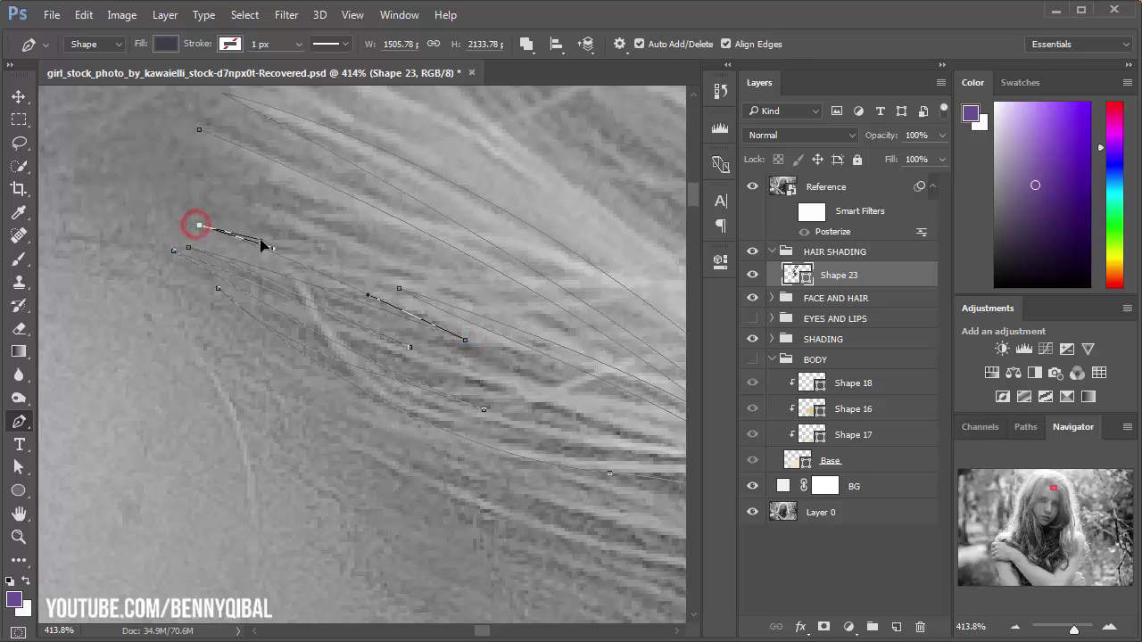
left_click_drag(350, 275, 288, 250)
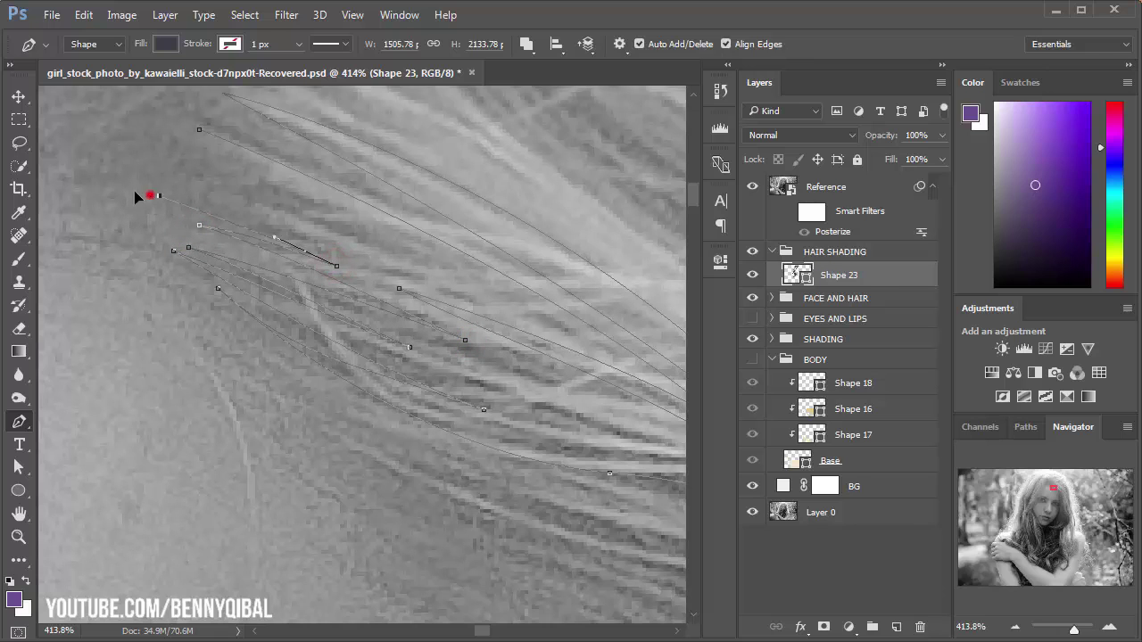
Step: Trace another strand further up the hairline beside the previous ones
left_click_drag(134, 192, 203, 198)
left_click_drag(425, 270, 489, 304)
left_click_drag(175, 172, 246, 235)
left_click(247, 230)
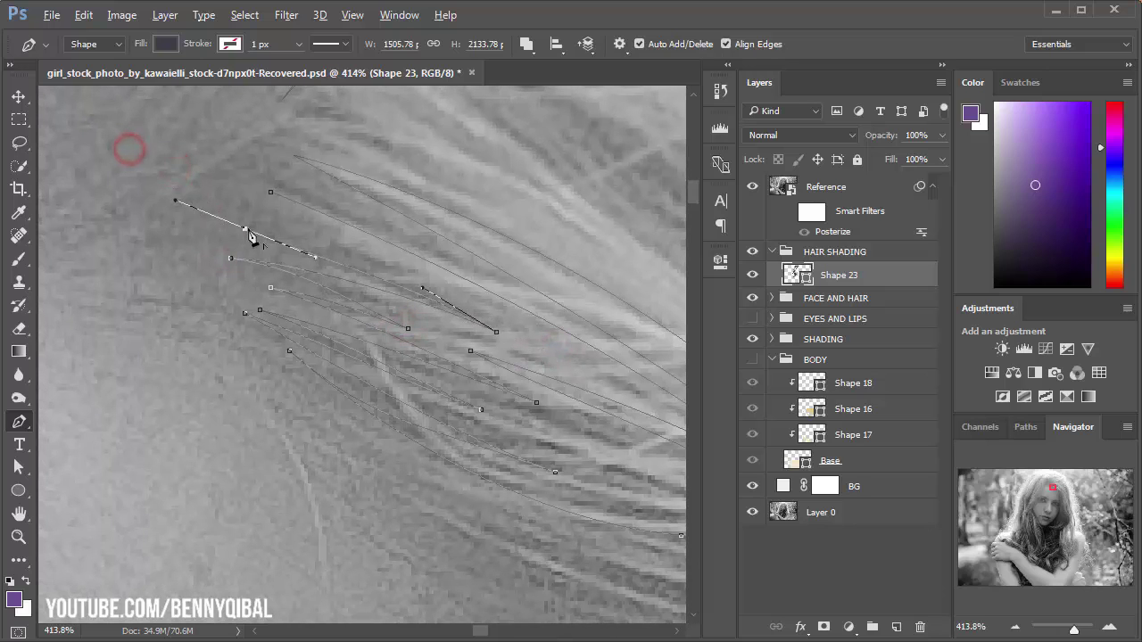
left_click_drag(467, 298, 385, 252)
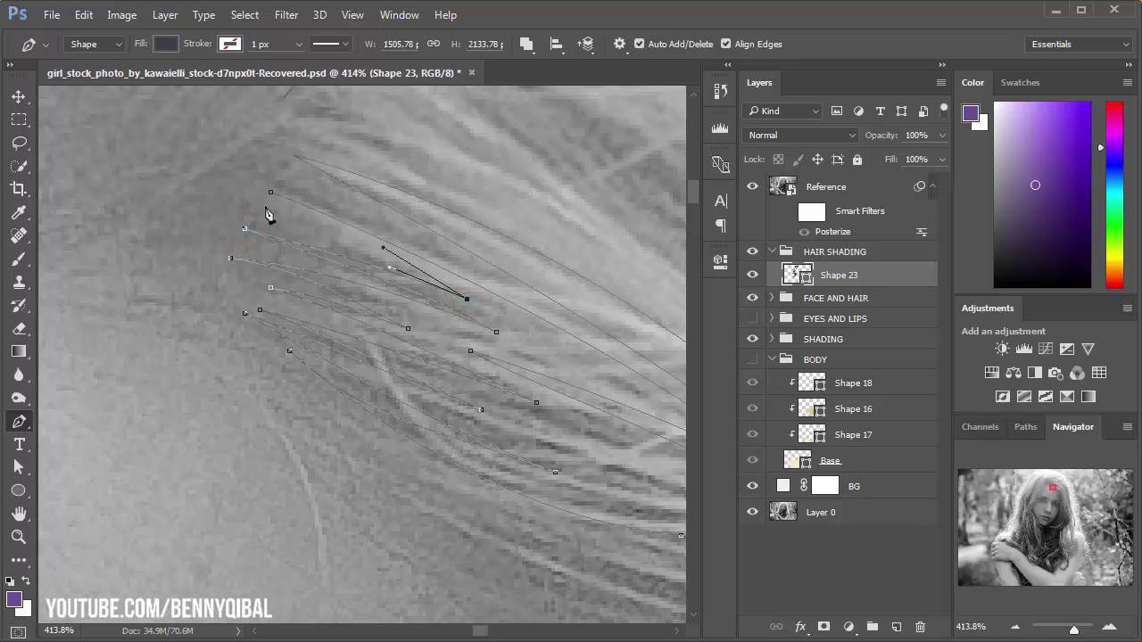
Step: Hide the reference photo to check the traced strands, then show it again
scroll(364, 229, "down", 4)
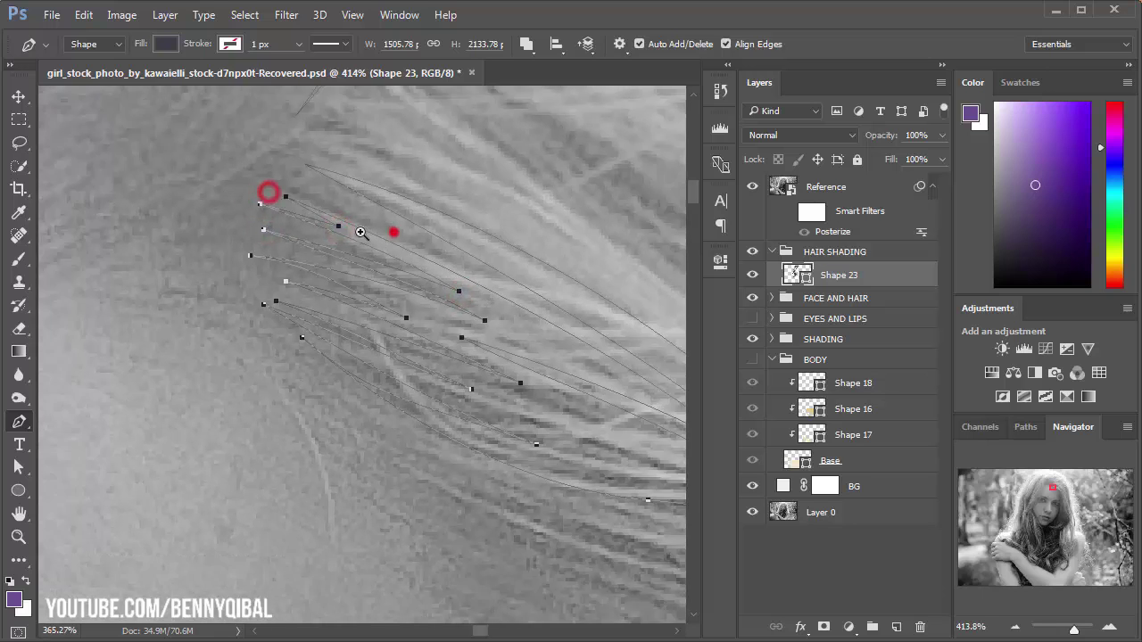
scroll(390, 230, "down", 4)
left_click(752, 187)
scroll(396, 339, "down", 2)
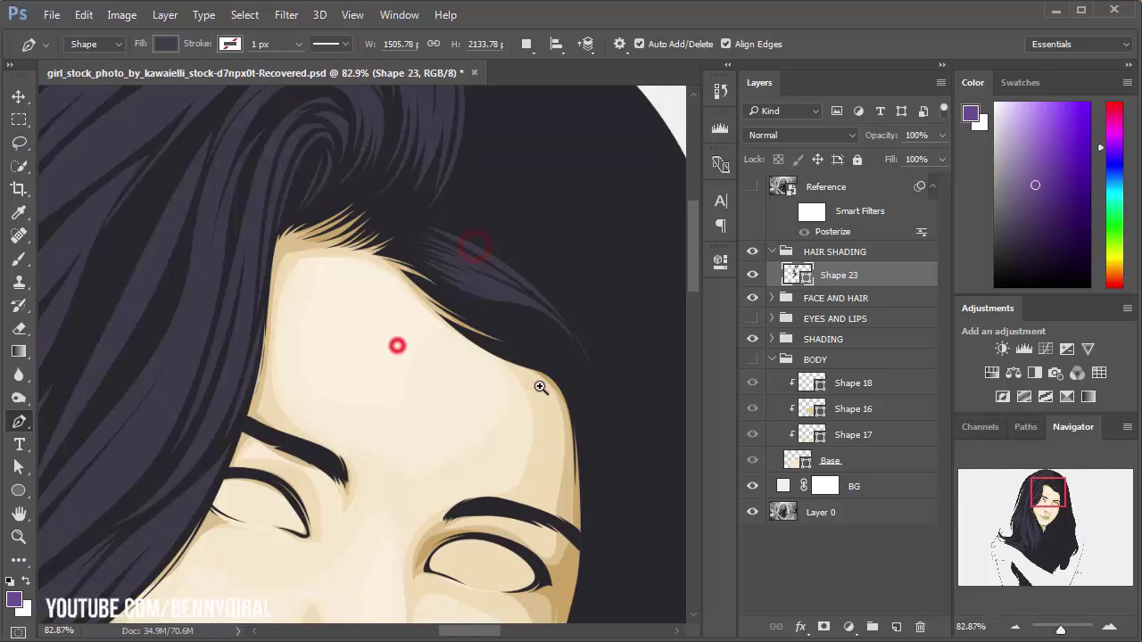
scroll(548, 377, "down", 2)
scroll(541, 359, "down", 2)
scroll(453, 329, "down", 1)
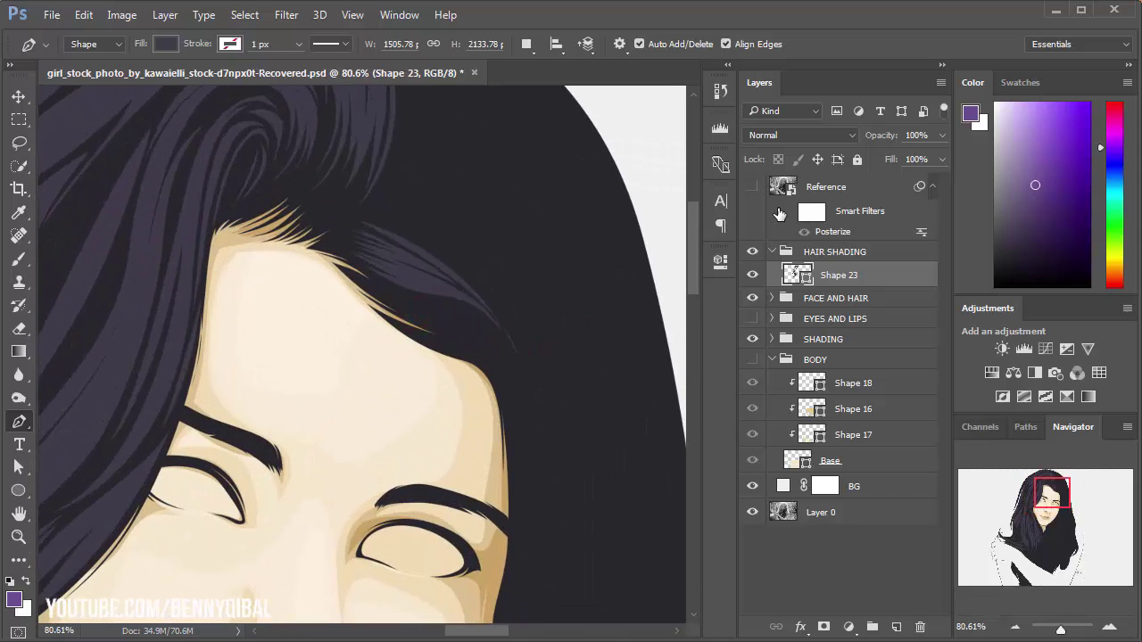
left_click(752, 187)
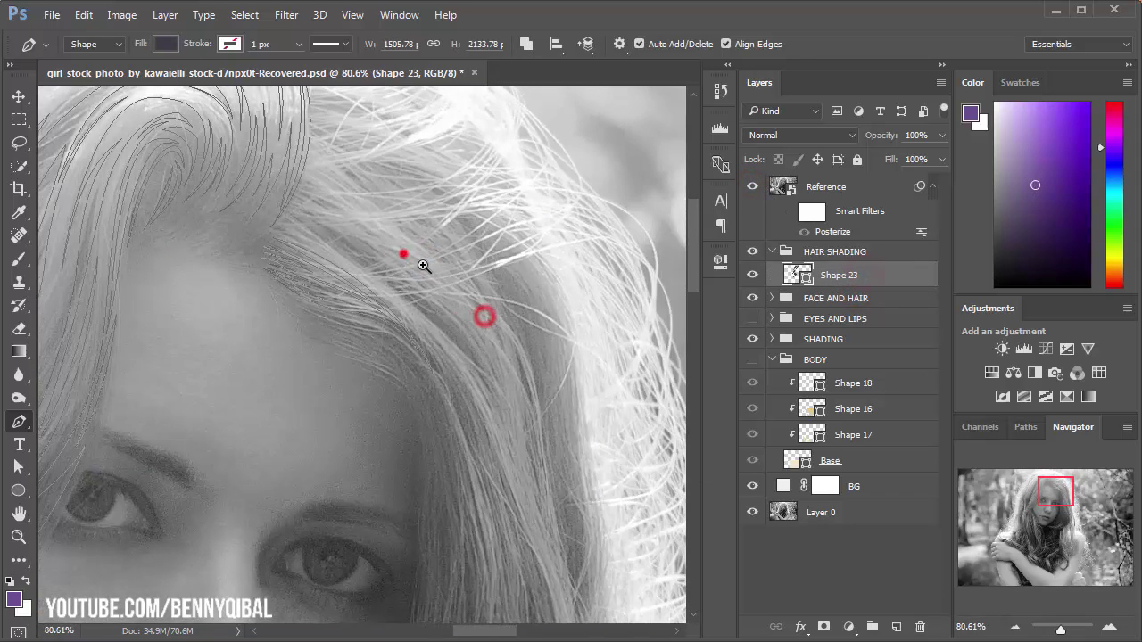
Step: Trace a new strand curving down the hair by the temple
left_click(423, 266)
left_click(265, 217)
mouse_move(501, 398)
left_mouse_down()
mouse_move(544, 484)
mouse_move(458, 282)
left_mouse_up()
left_click_drag(504, 417, 528, 522)
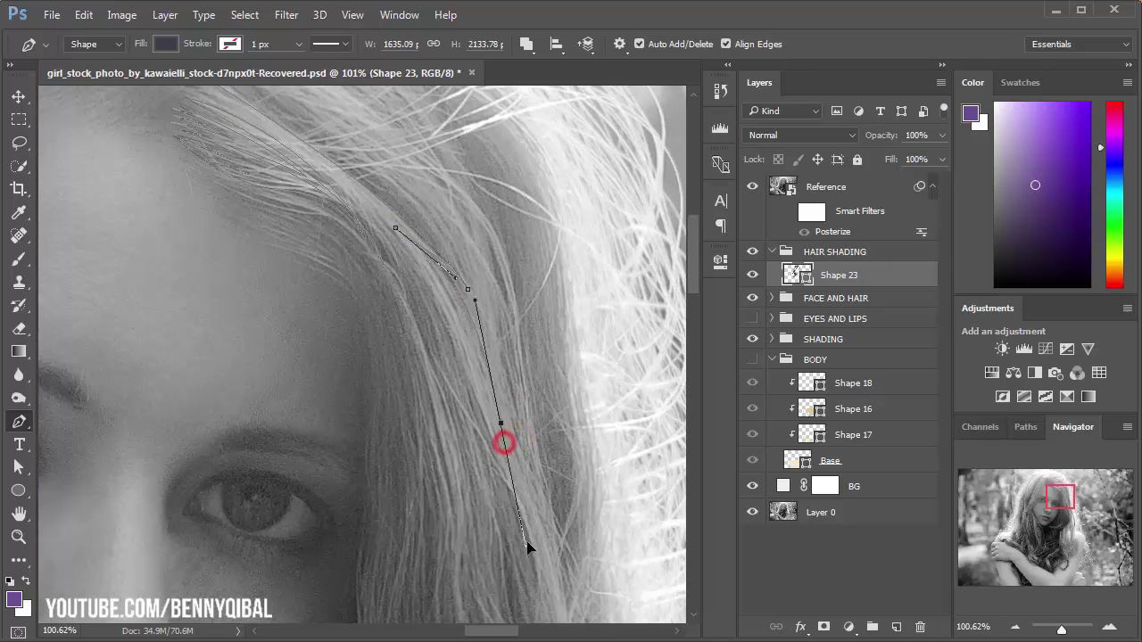
scroll(438, 336, "up", 2)
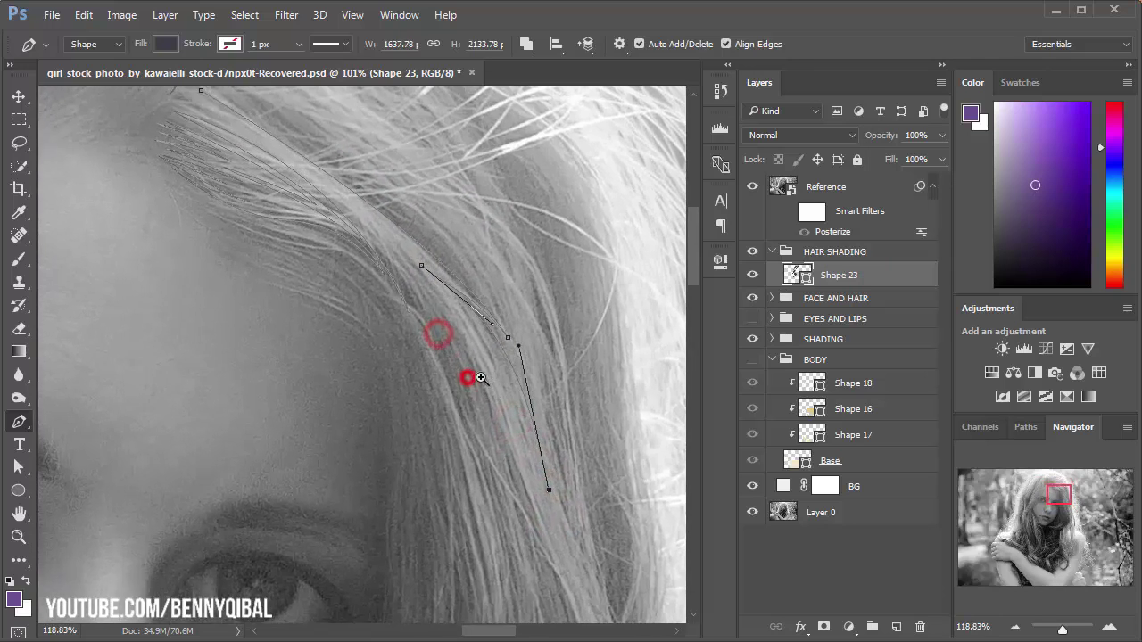
left_click_drag(455, 326, 427, 268)
scroll(419, 268, "up", 2)
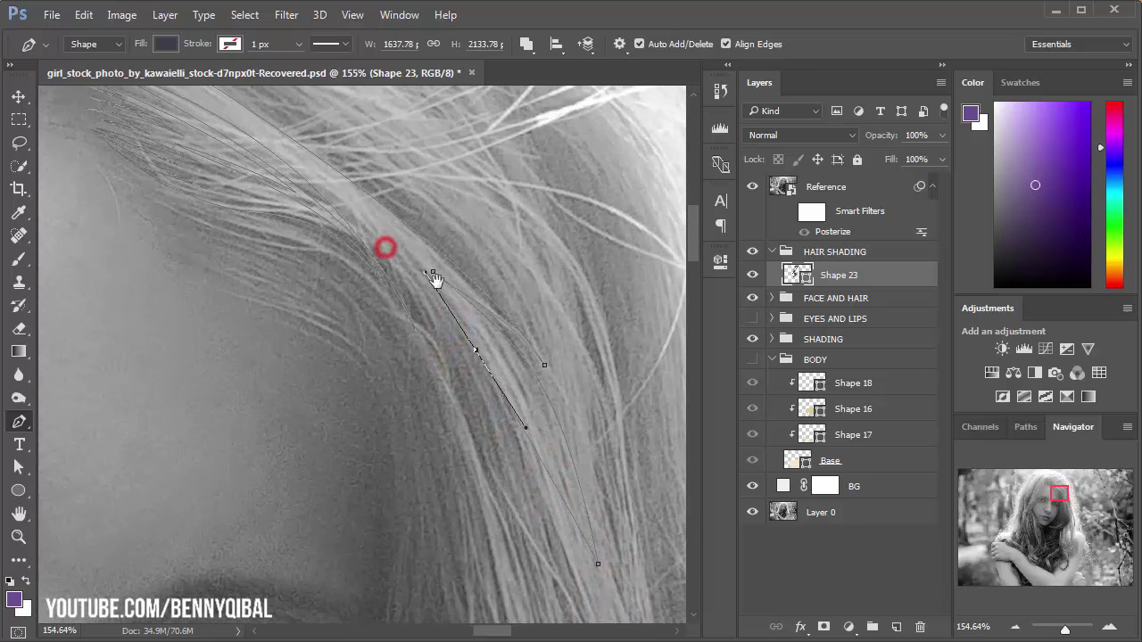
scroll(402, 268, "up", 1)
Step: Trace another strand from the hairline, bending it down along the hair
mouse_move(325, 201)
left_mouse_down()
mouse_move(268, 154)
mouse_move(335, 205)
left_mouse_up()
mouse_move(236, 149)
left_mouse_down()
mouse_move(201, 136)
mouse_move(413, 241)
left_mouse_up()
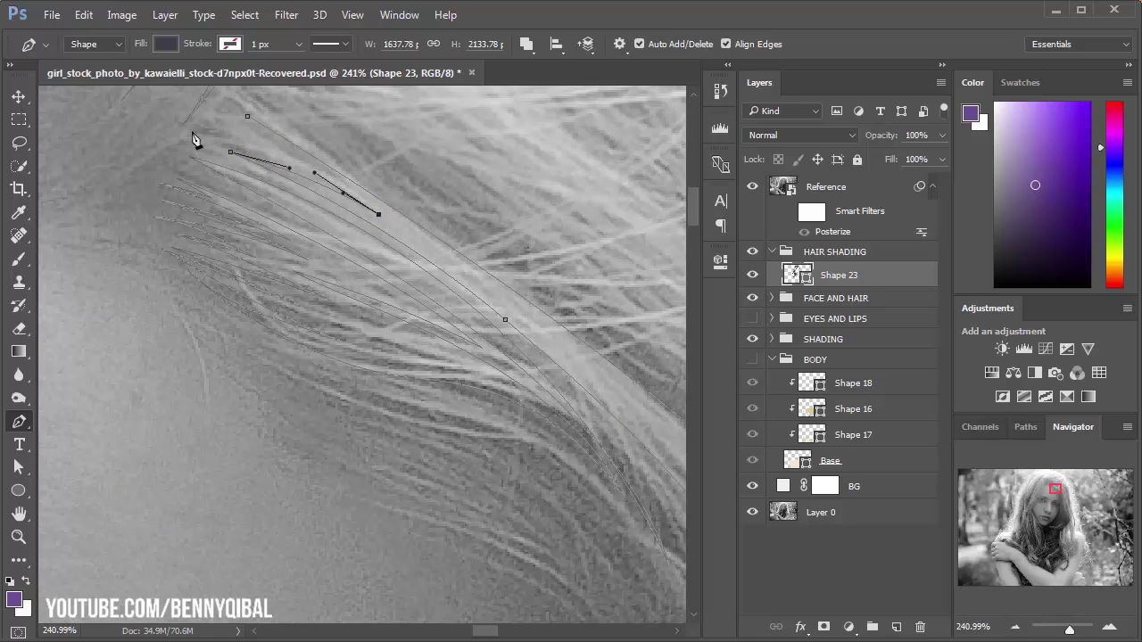
left_click_drag(189, 133, 154, 137)
left_click(313, 158)
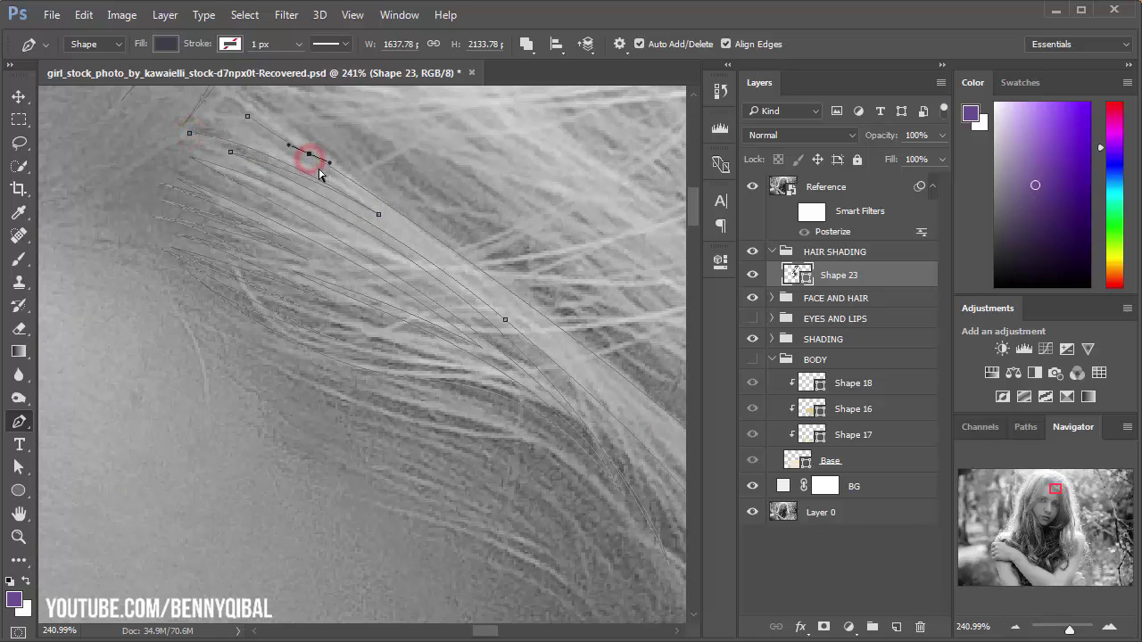
left_click_drag(342, 182, 390, 217)
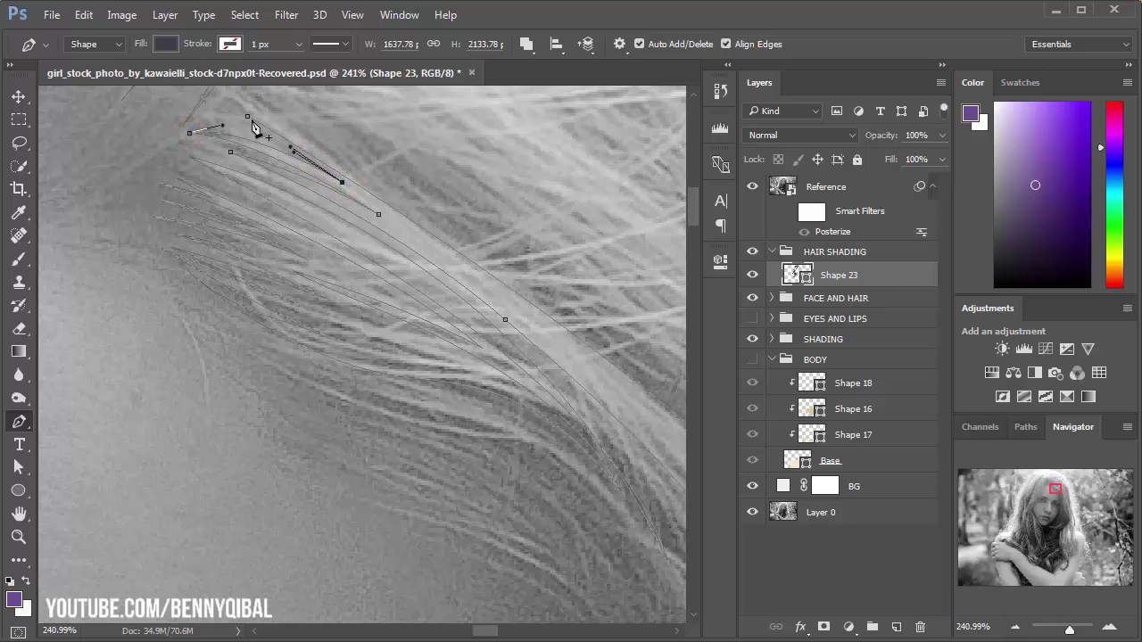
scroll(259, 129, "down", 3)
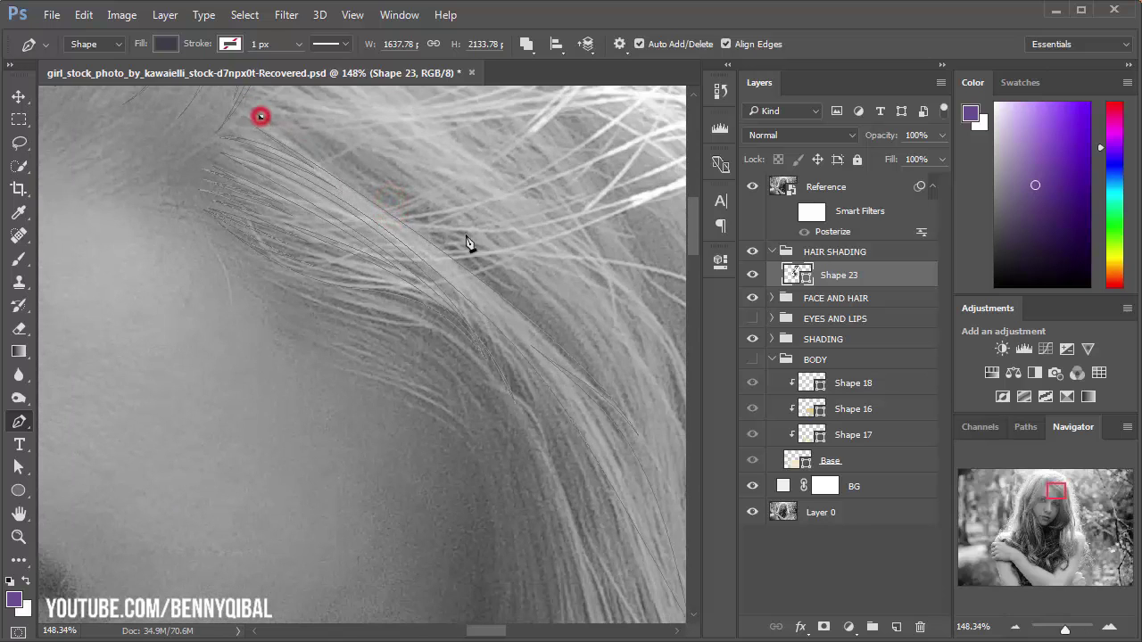
left_click_drag(568, 329, 593, 352)
Step: Add strands from the hairline and lower on the hair running toward the cheek
left_click(416, 191)
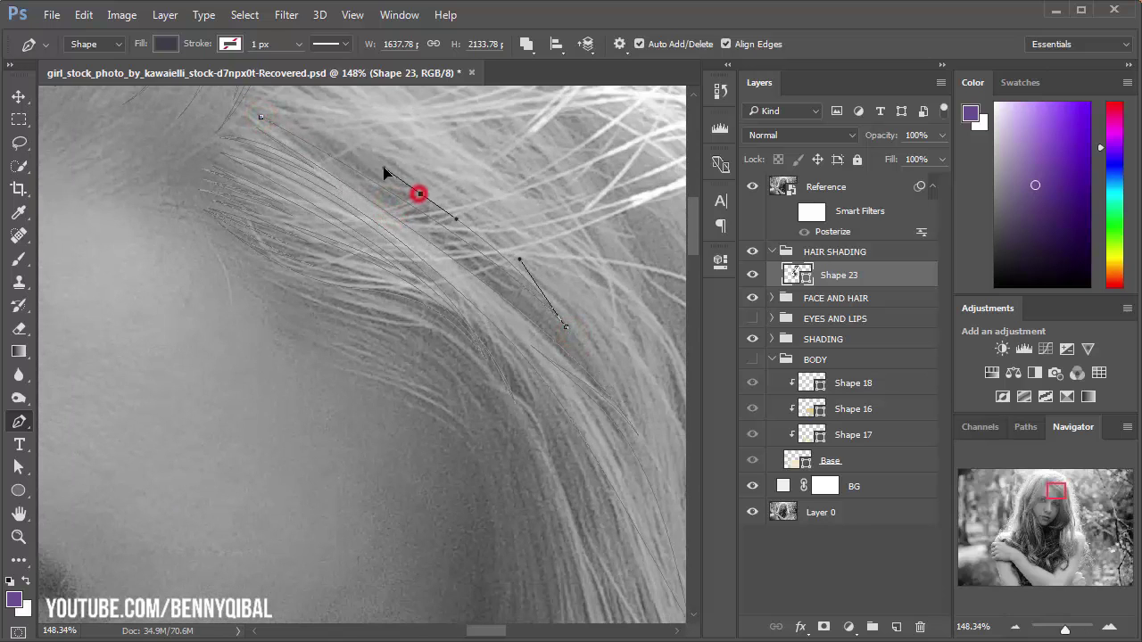
left_click_drag(571, 309, 488, 251)
mouse_move(559, 431)
left_mouse_down()
mouse_move(555, 567)
mouse_move(595, 567)
left_mouse_up()
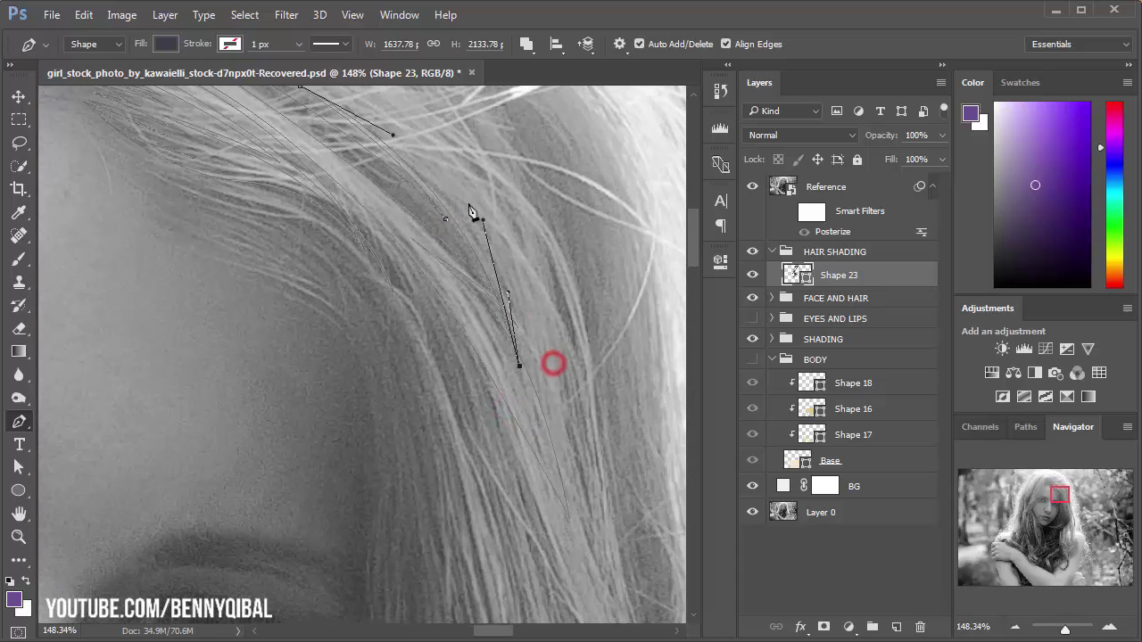
left_click_drag(442, 169, 406, 123)
scroll(512, 268, "down", 3)
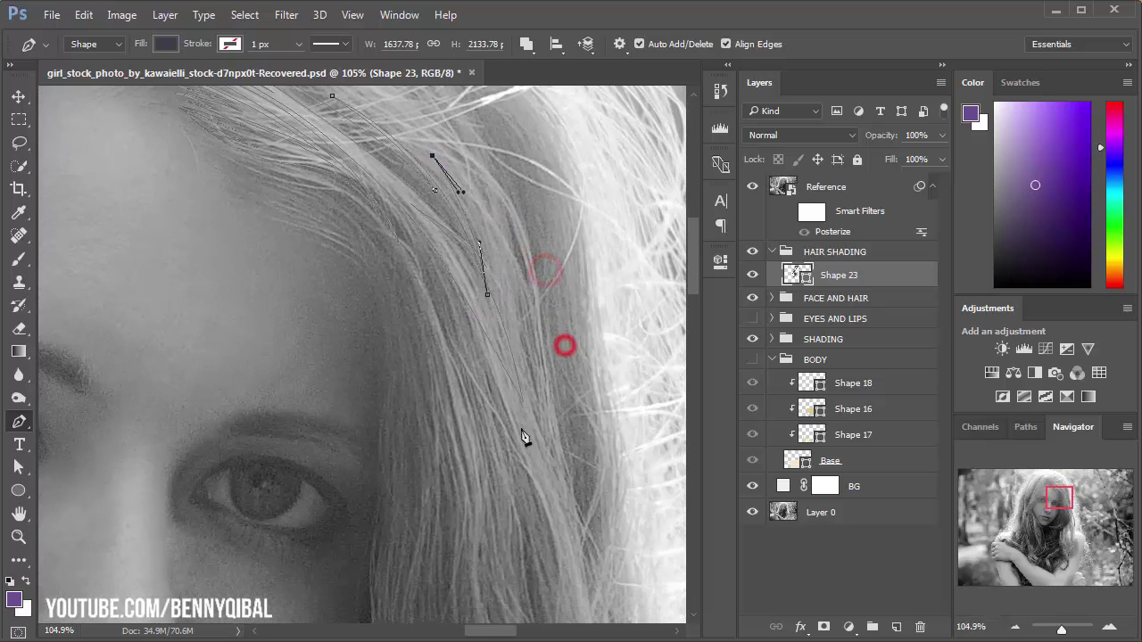
mouse_move(509, 354)
left_mouse_down()
mouse_move(520, 473)
mouse_move(488, 387)
left_mouse_up()
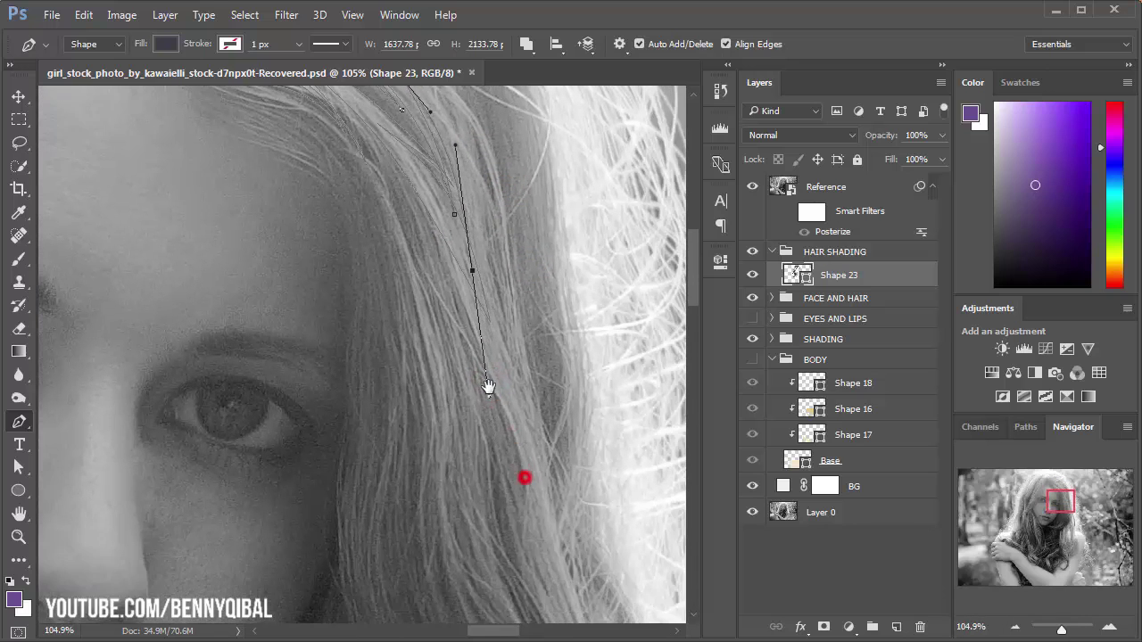
left_click_drag(533, 515, 547, 594)
left_click_drag(500, 262, 476, 220)
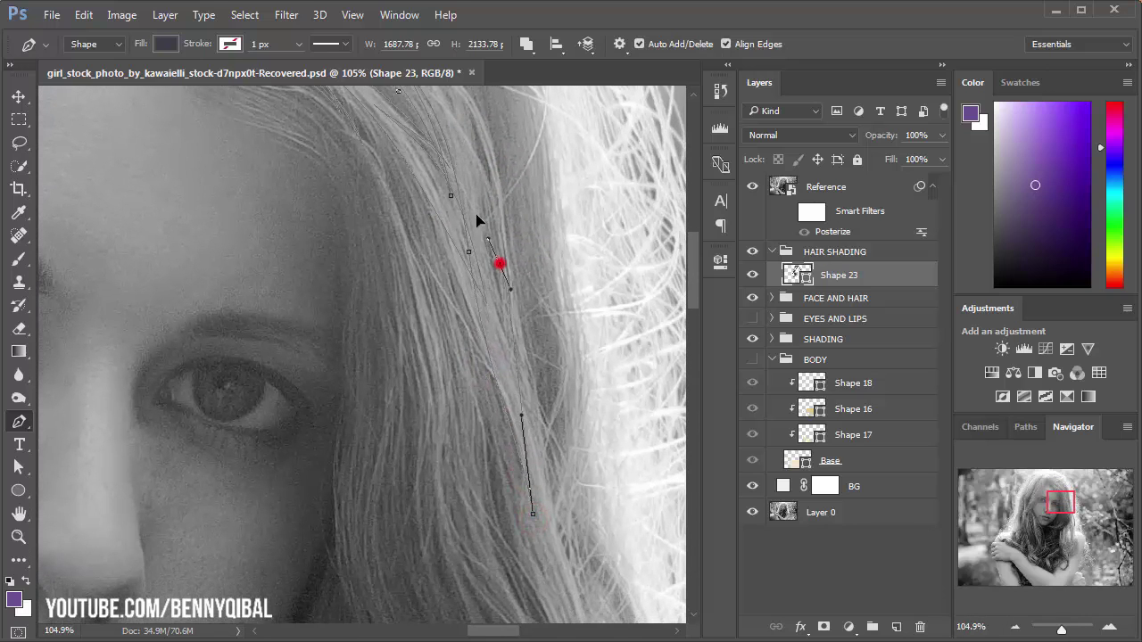
scroll(476, 168, "up", 3)
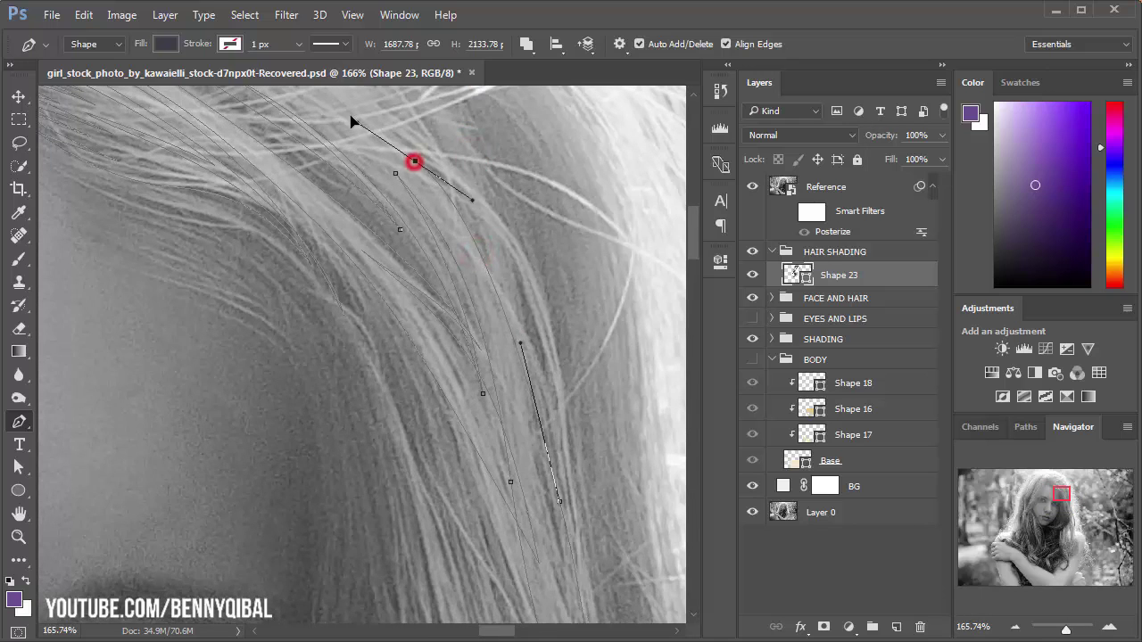
Step: Trace a curved strand near the top of the hair along the forehead hairline
left_click_drag(352, 140, 441, 292)
left_click_drag(296, 165, 245, 138)
left_click(296, 165, "alt")
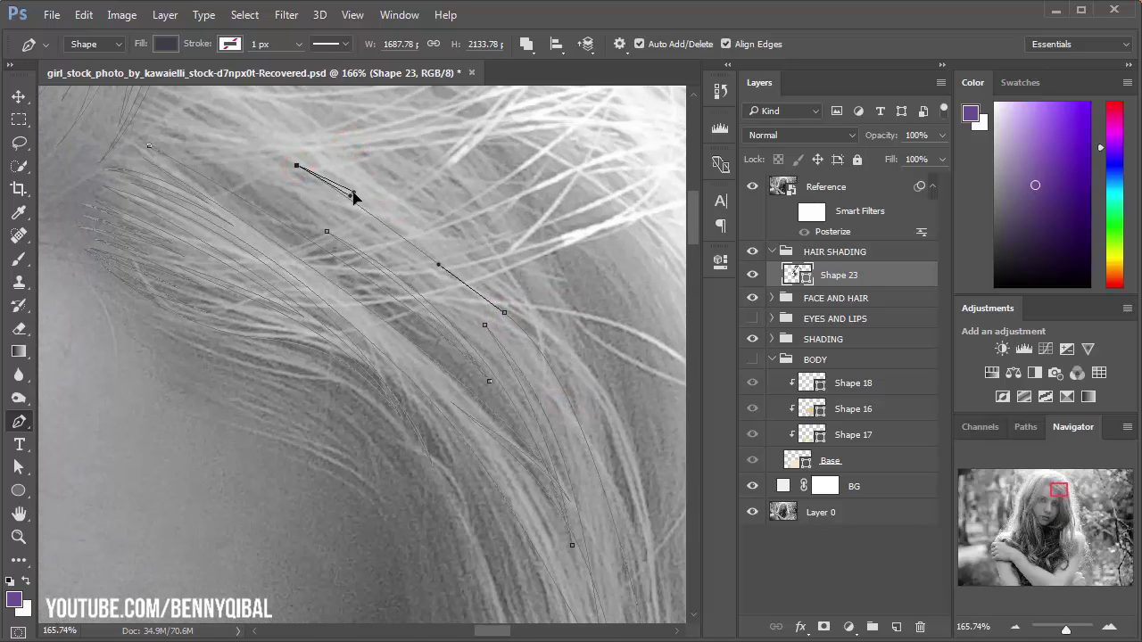
mouse_move(305, 198)
left_mouse_down()
mouse_move(341, 229)
mouse_move(250, 148)
left_mouse_up()
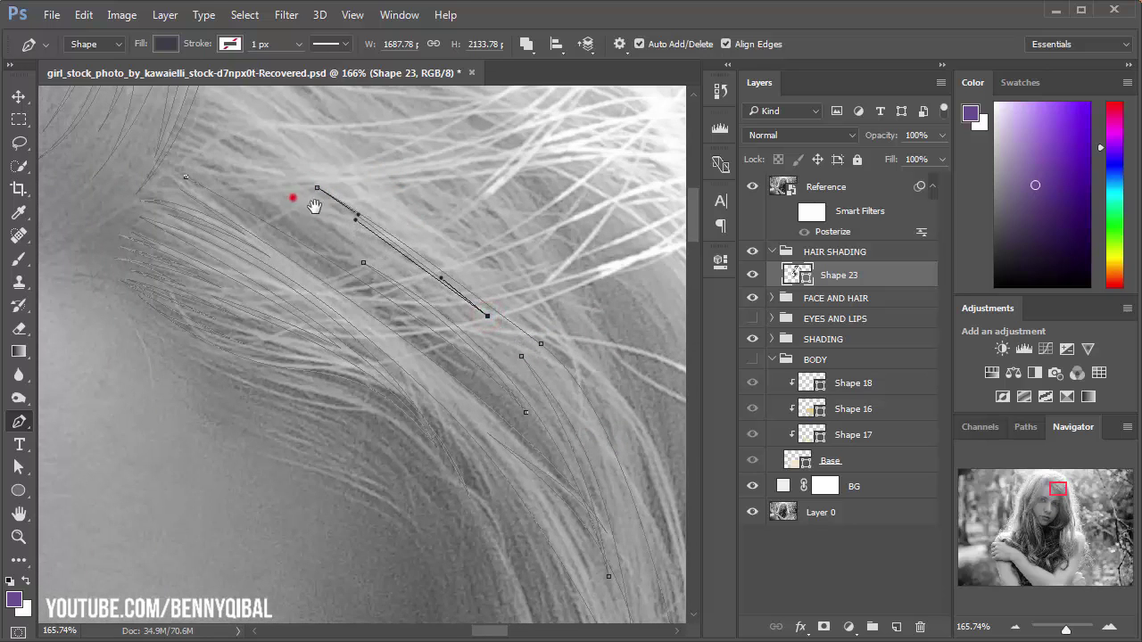
left_click_drag(314, 207, 379, 231)
left_click_drag(282, 184, 302, 198)
scroll(312, 208, "up", 2)
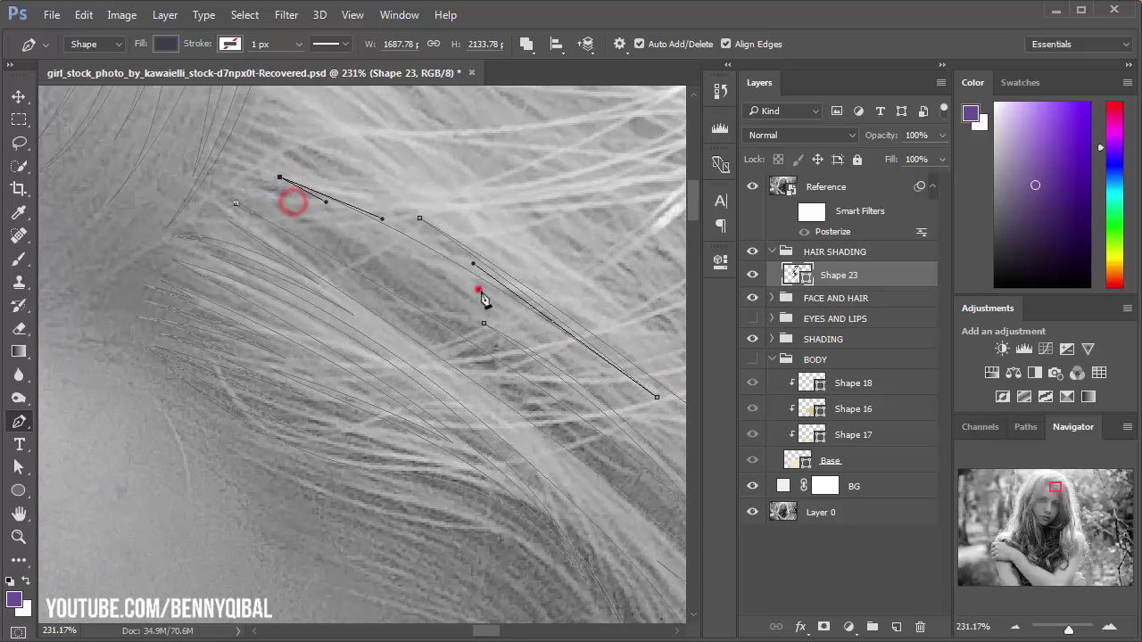
left_click_drag(480, 290, 548, 338)
left_click_drag(248, 181, 296, 207)
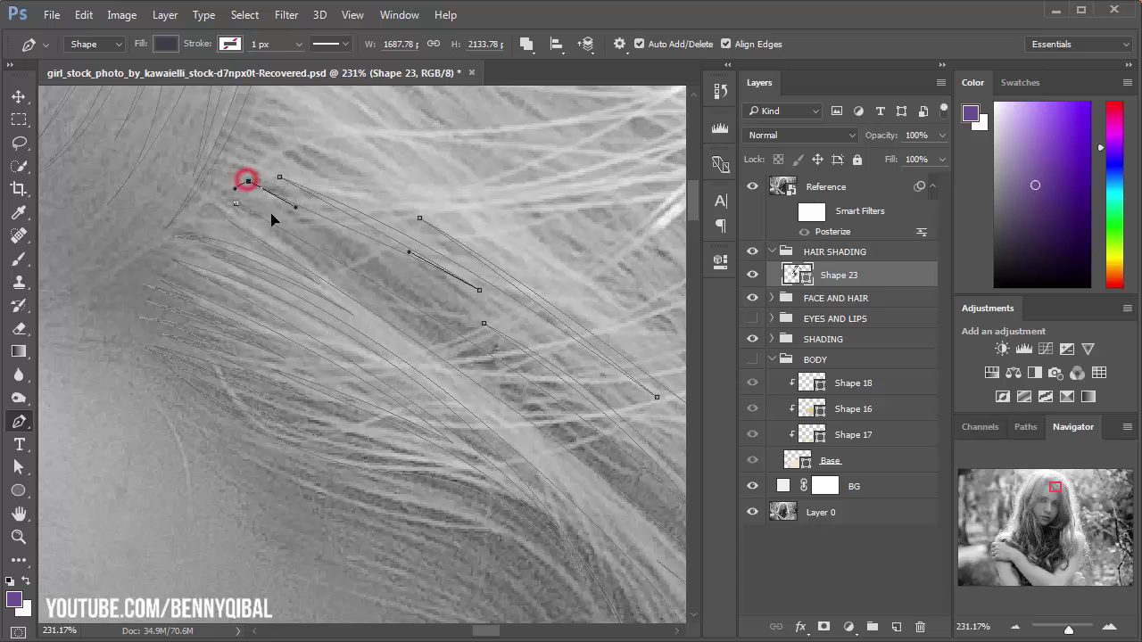
left_click_drag(420, 302, 501, 352)
scroll(331, 212, "down", 8)
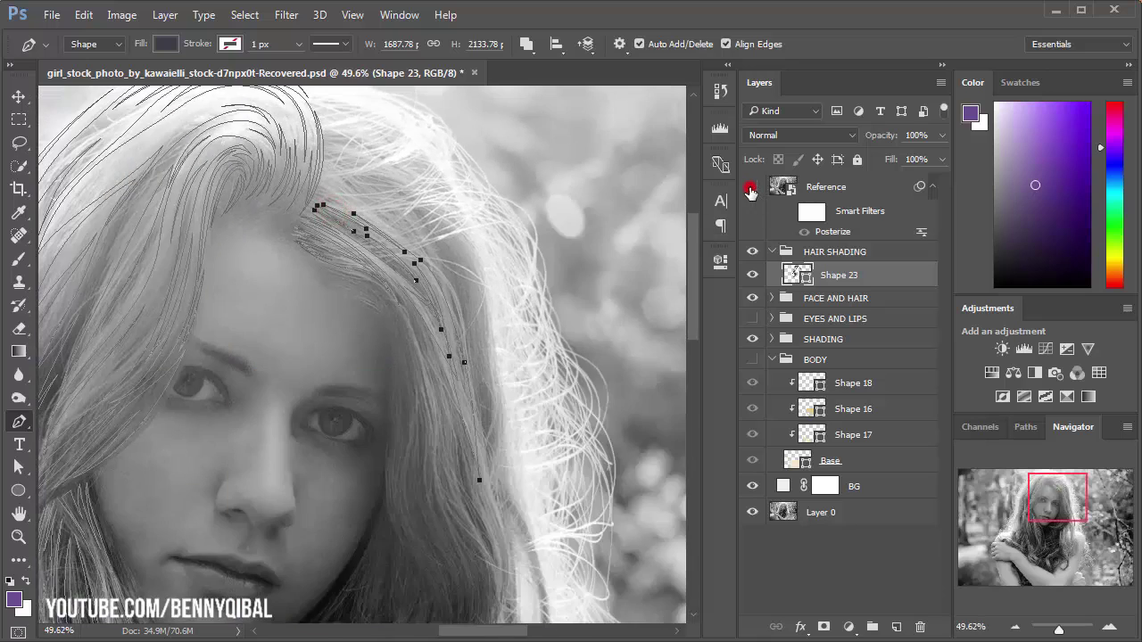
Step: Toggle the Reference photo off and back on, then select Shape 23
left_click(751, 190)
left_click_drag(565, 247, 532, 276)
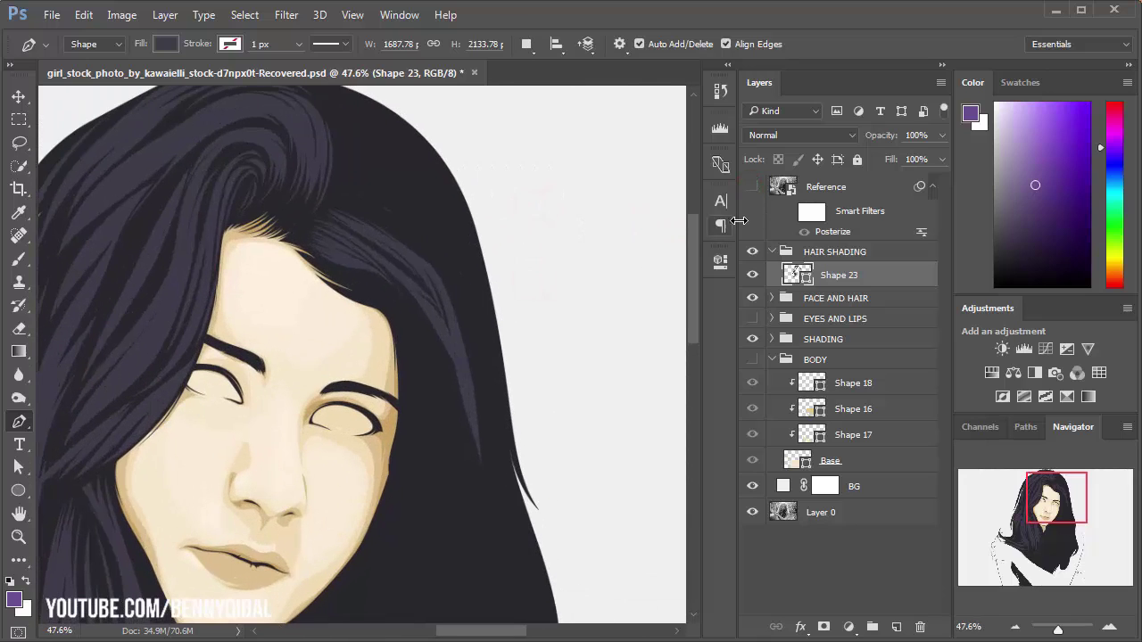
left_click(752, 187)
left_click_drag(422, 298, 399, 266)
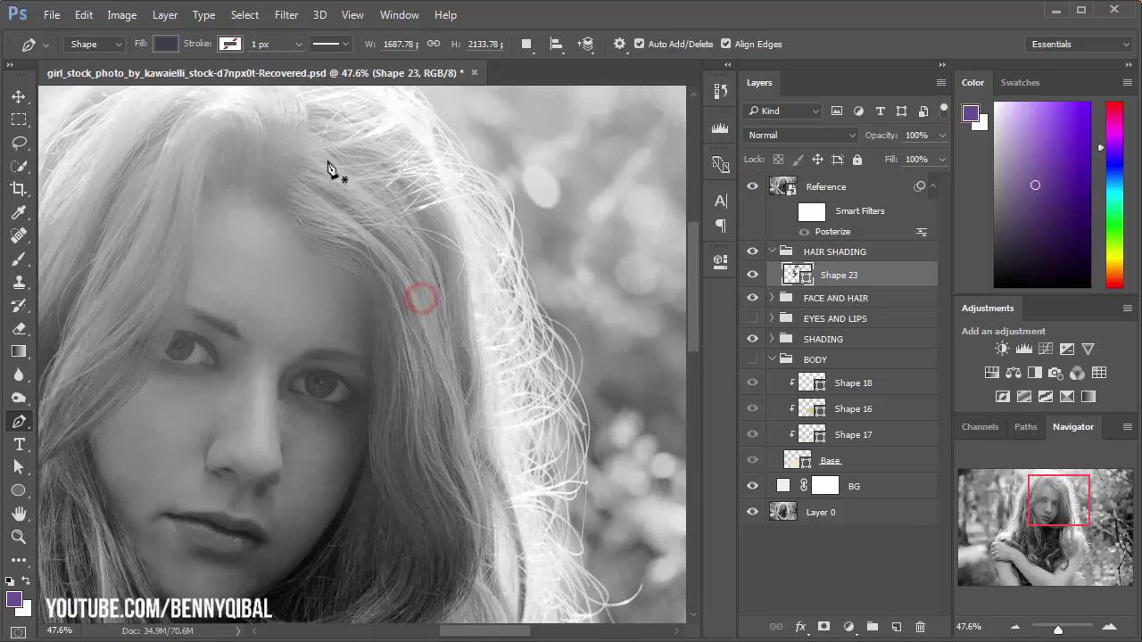
scroll(328, 168, "up", 2)
left_click(863, 276)
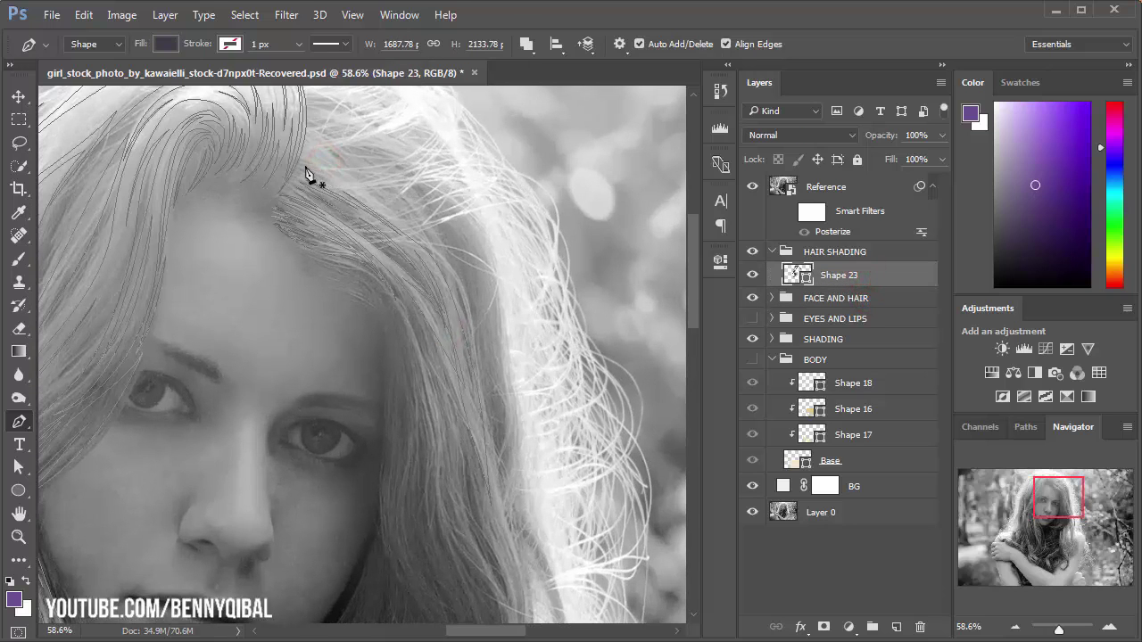
Step: Drag out curved anchors for a new strand curving down from the crown
left_click_drag(473, 329, 502, 465)
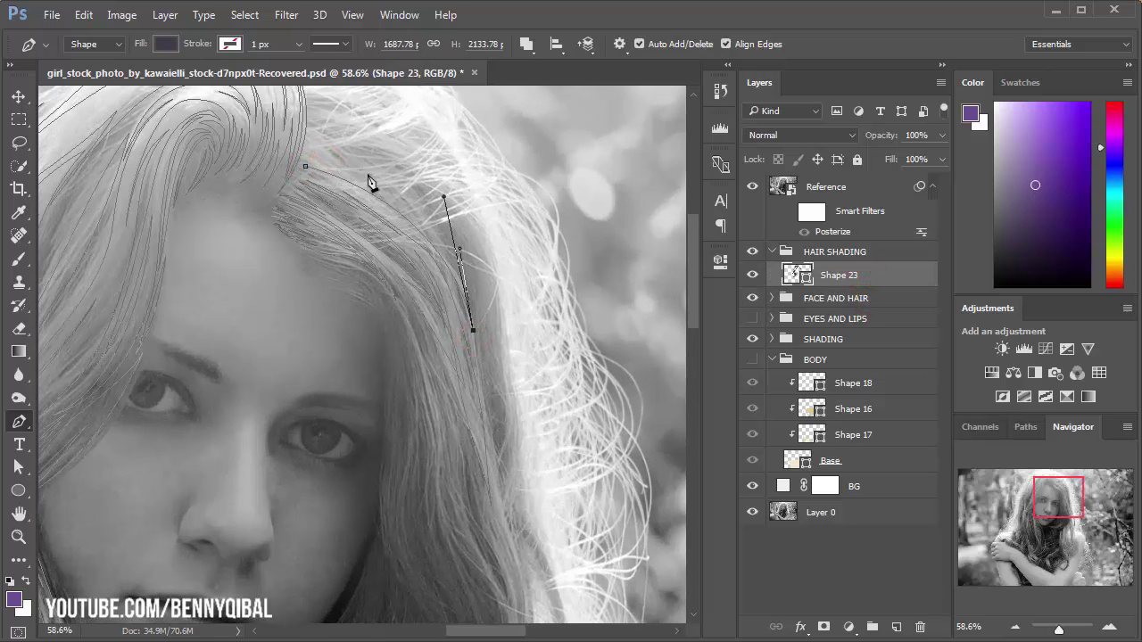
mouse_move(356, 163)
left_mouse_down()
mouse_move(297, 124)
mouse_move(349, 173)
left_mouse_up()
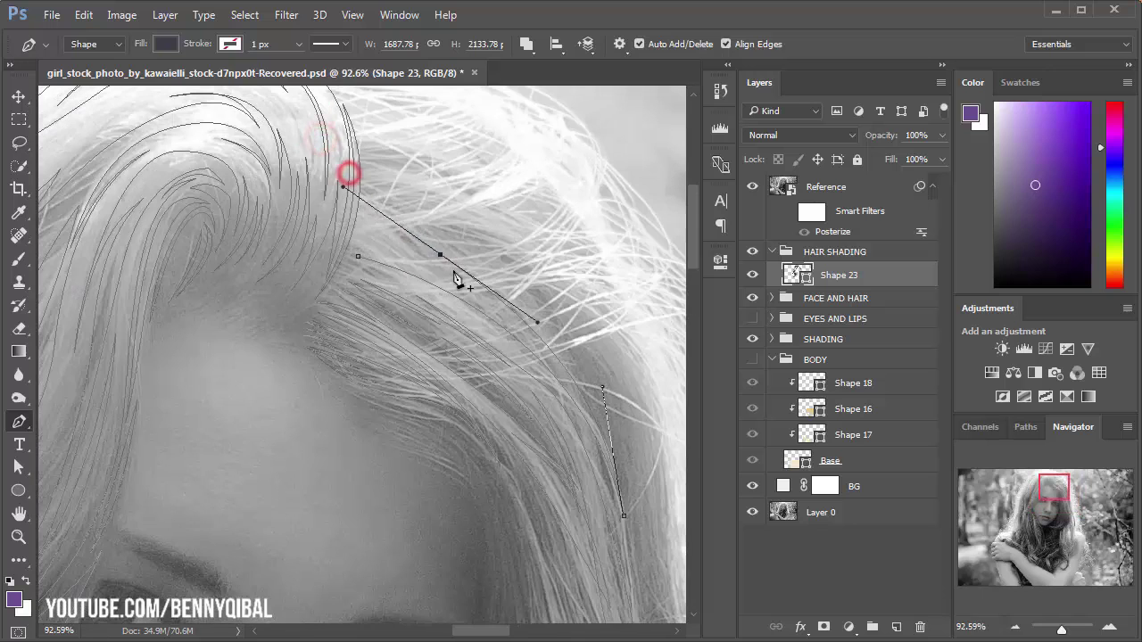
left_click_drag(440, 256, 476, 266)
scroll(407, 239, "up", 2)
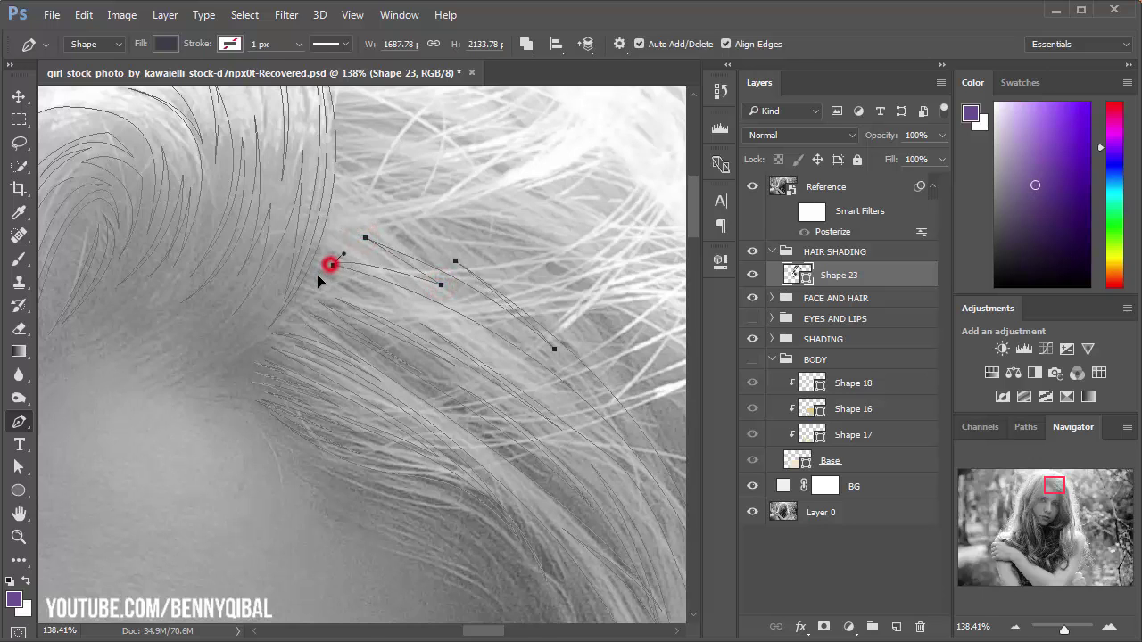
Step: Trace a curved light strand outline on the upper crown hair in Shape 23
scroll(310, 290, "down", 1)
scroll(317, 207, "down", 1)
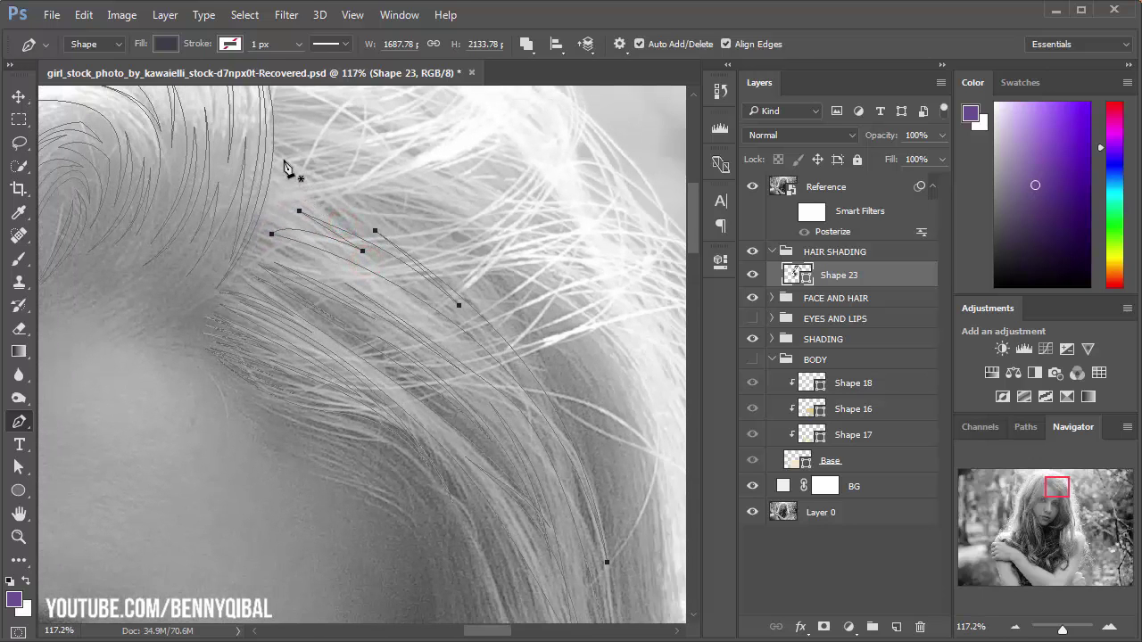
scroll(285, 165, "up", 3)
left_click(258, 327)
left_click_drag(410, 245, 363, 193)
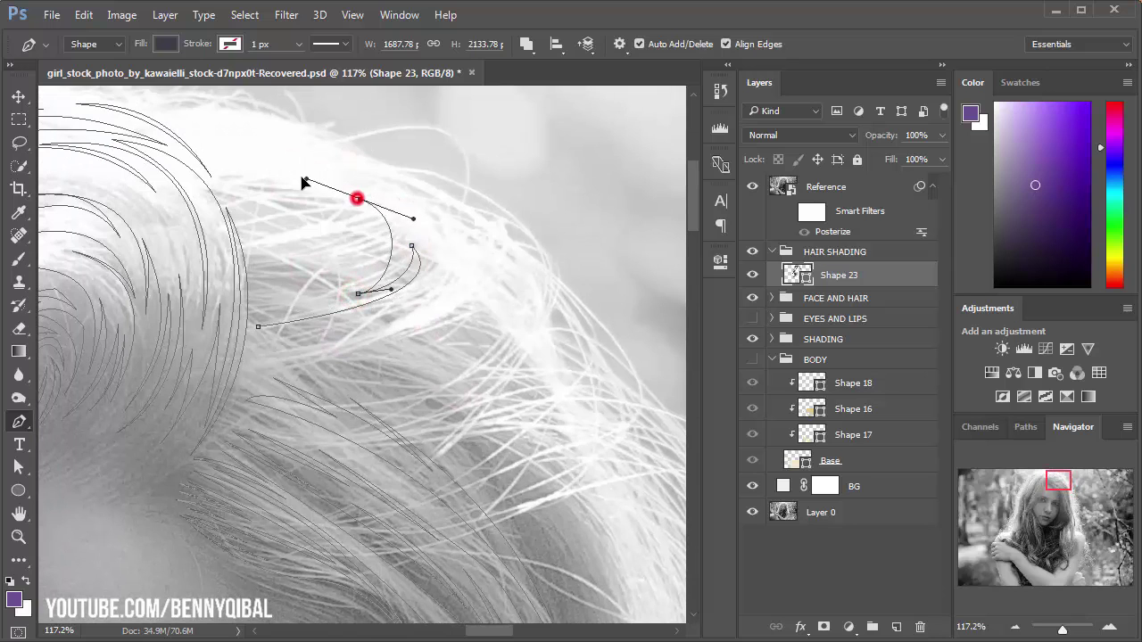
left_click_drag(303, 183, 281, 171)
left_click_drag(307, 292, 250, 299)
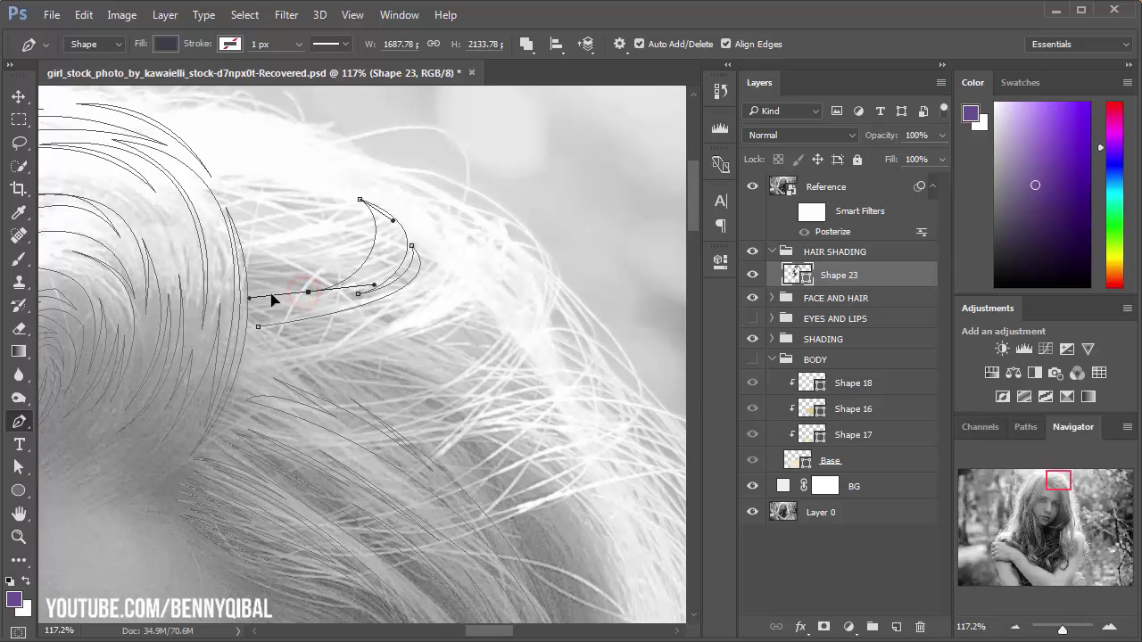
scroll(282, 299, "up", 3)
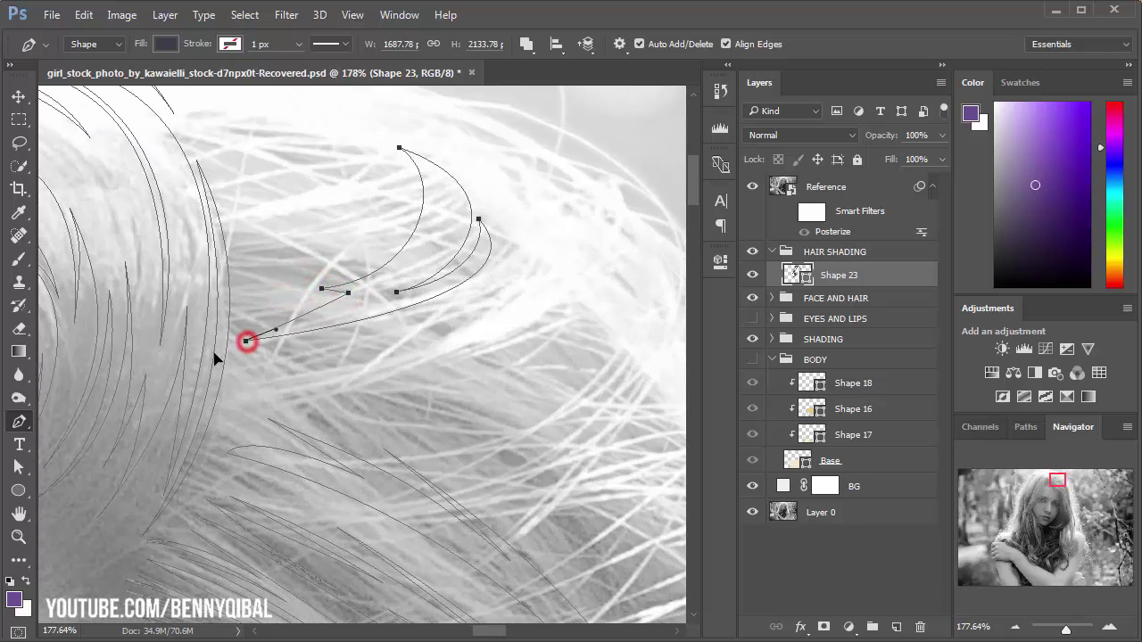
mouse_move(270, 278)
left_mouse_down()
mouse_move(281, 312)
mouse_move(391, 316)
left_mouse_up()
left_click(258, 354)
Step: Trace a second curved strand beside the first, bending down to its lower end
left_click_drag(264, 265, 265, 306)
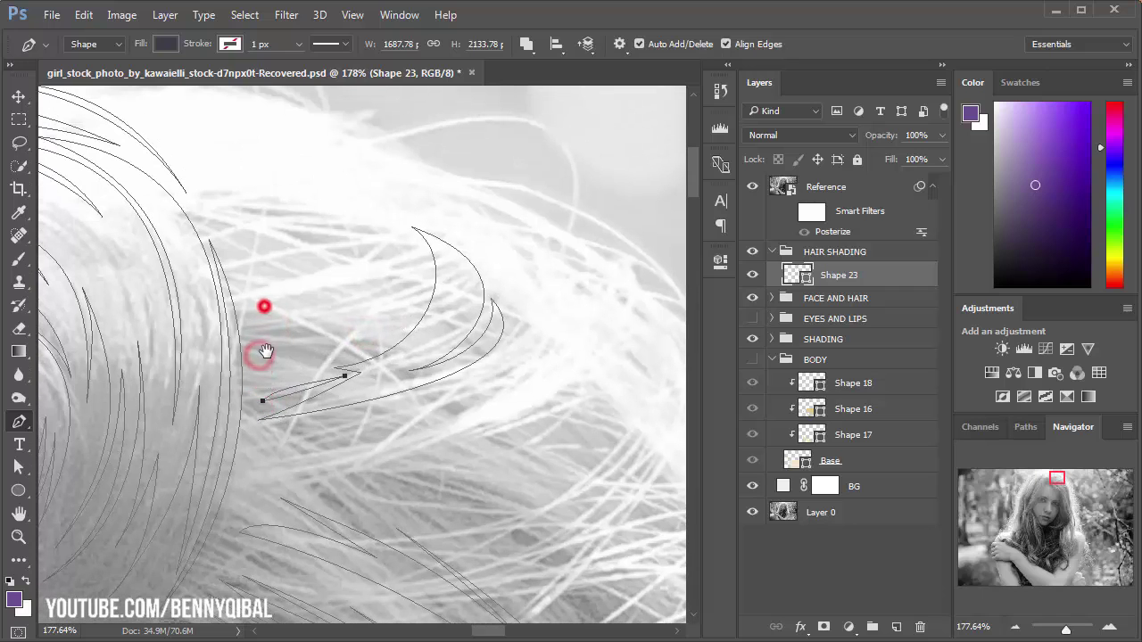
left_click(251, 384)
left_click_drag(403, 314, 430, 258)
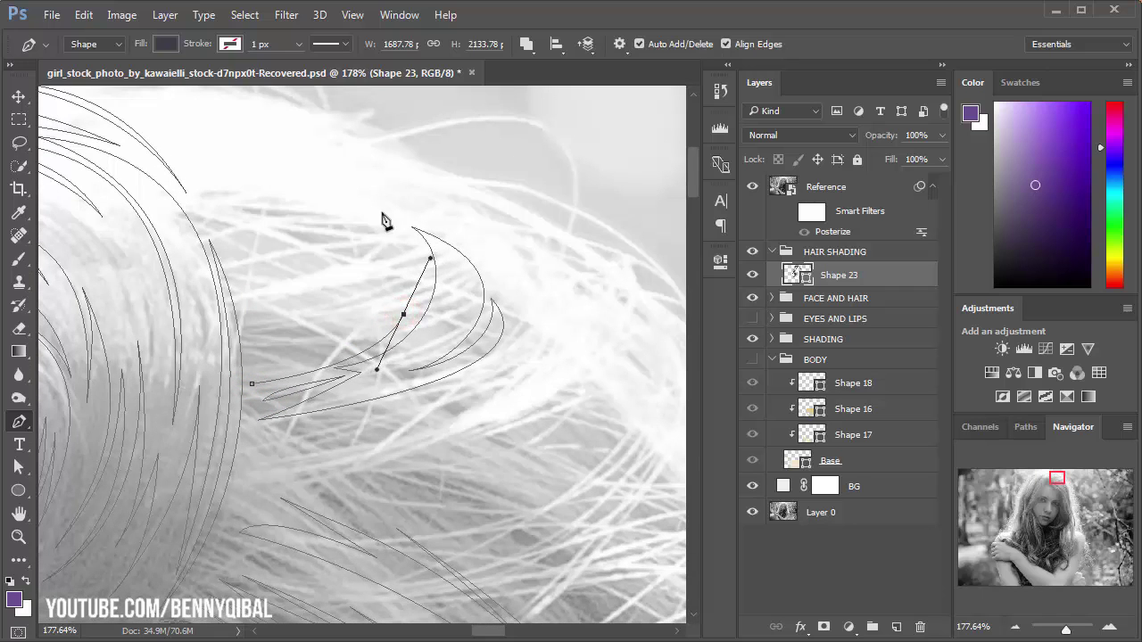
left_click_drag(340, 171, 267, 132)
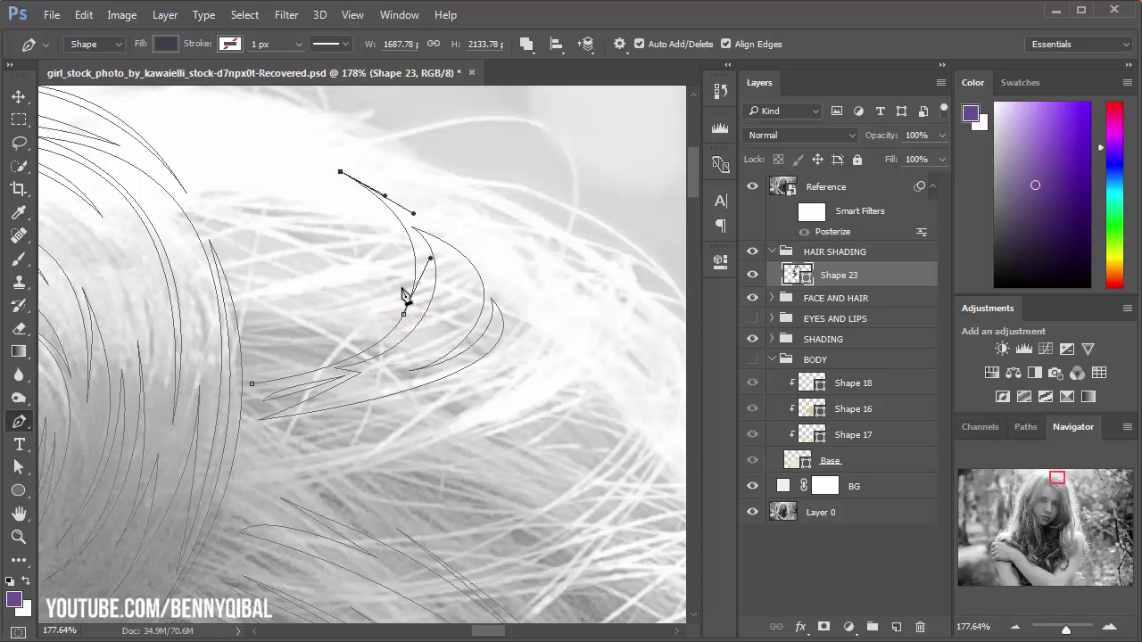
left_click_drag(358, 212, 401, 292)
left_click_drag(290, 208, 315, 230)
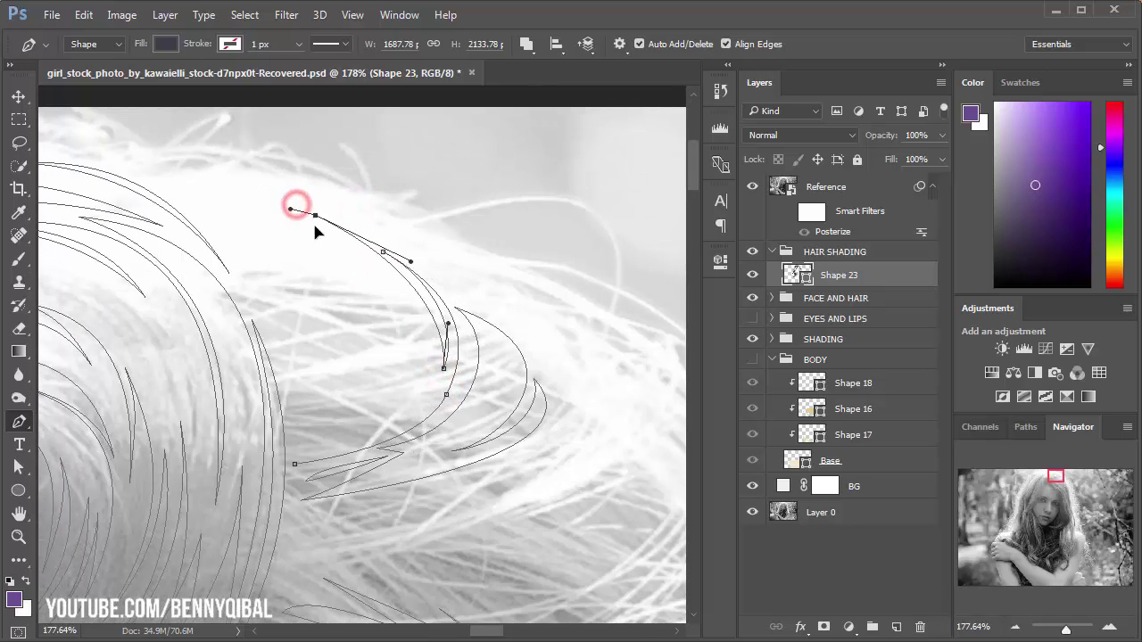
left_click_drag(385, 378, 343, 441)
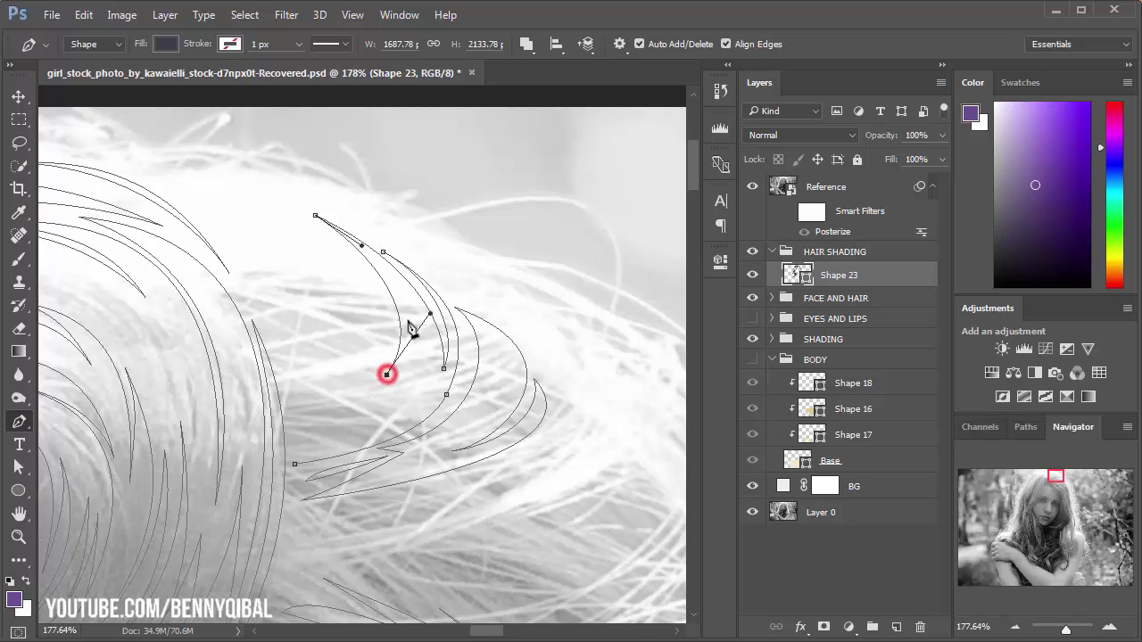
left_click_drag(406, 308, 393, 271)
left_click_drag(326, 438, 251, 468)
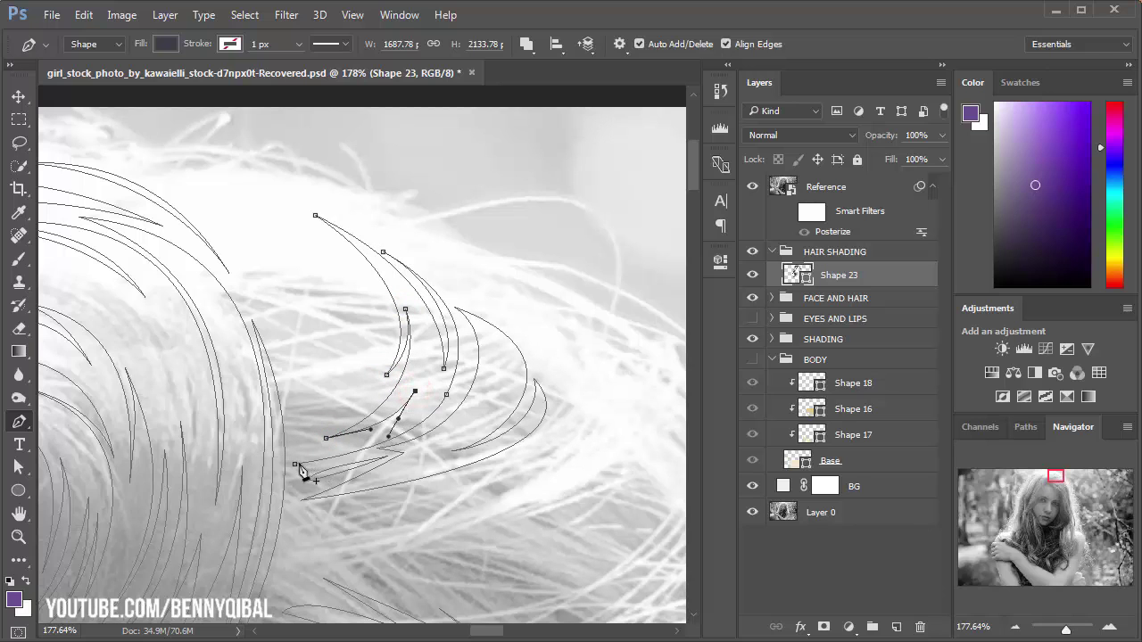
left_click_drag(301, 390, 307, 439)
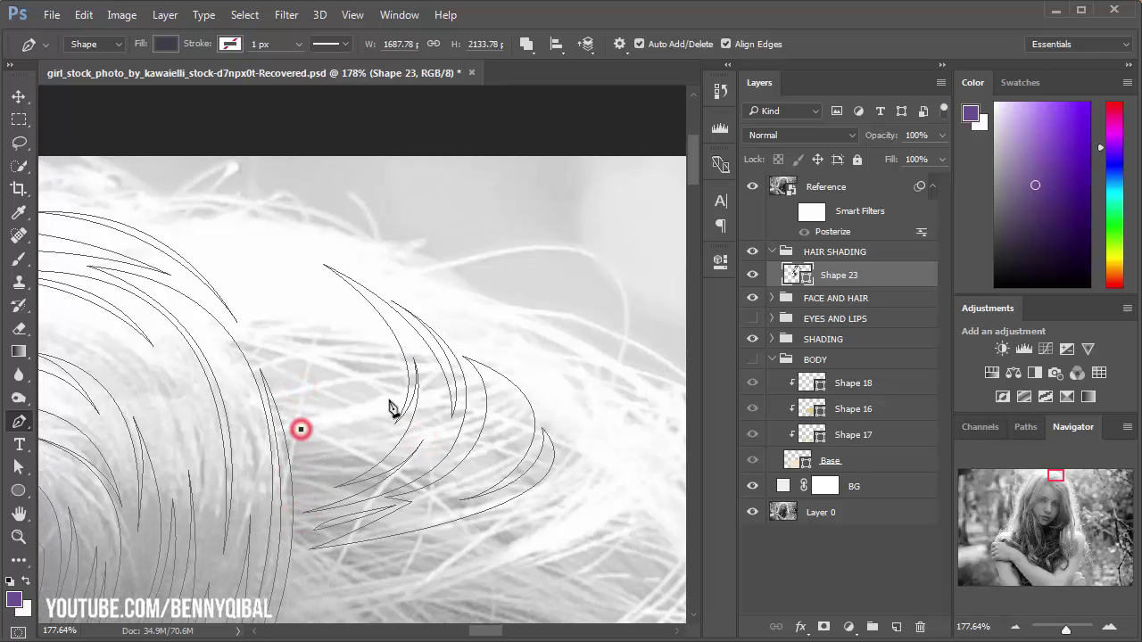
mouse_move(389, 402)
left_mouse_down()
mouse_move(298, 440)
mouse_move(415, 401)
left_mouse_up()
Step: Add another curved strand with a pointed anchor further across the crown
scroll(301, 446, "up", 1)
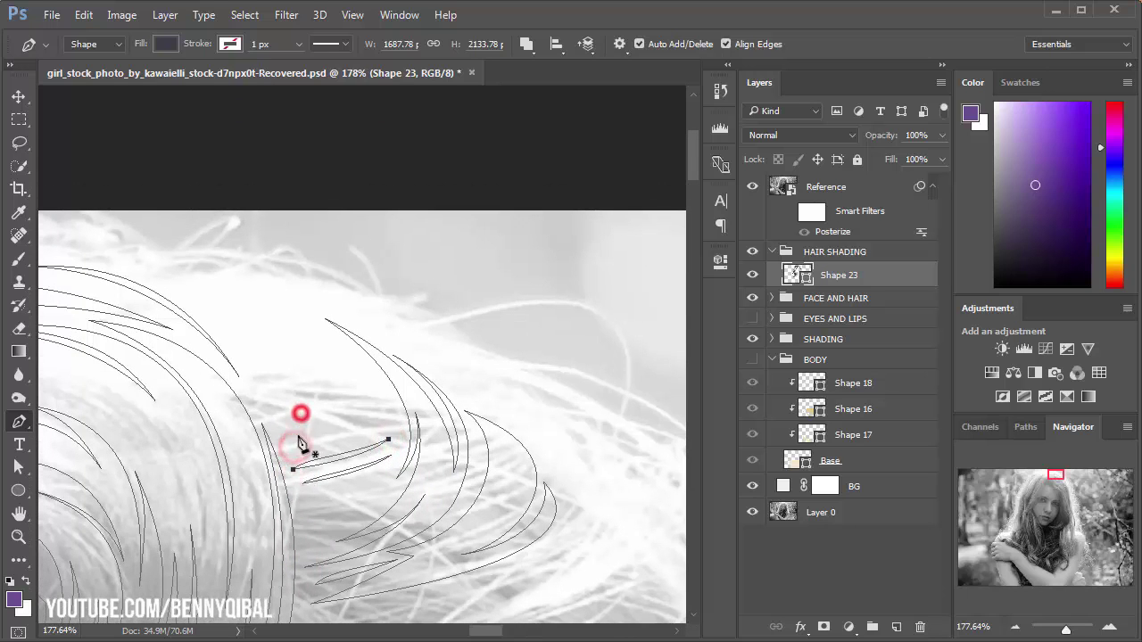
scroll(268, 401, "down", 1)
scroll(262, 352, "down", 1)
left_click(224, 305)
scroll(224, 306, "down", 1)
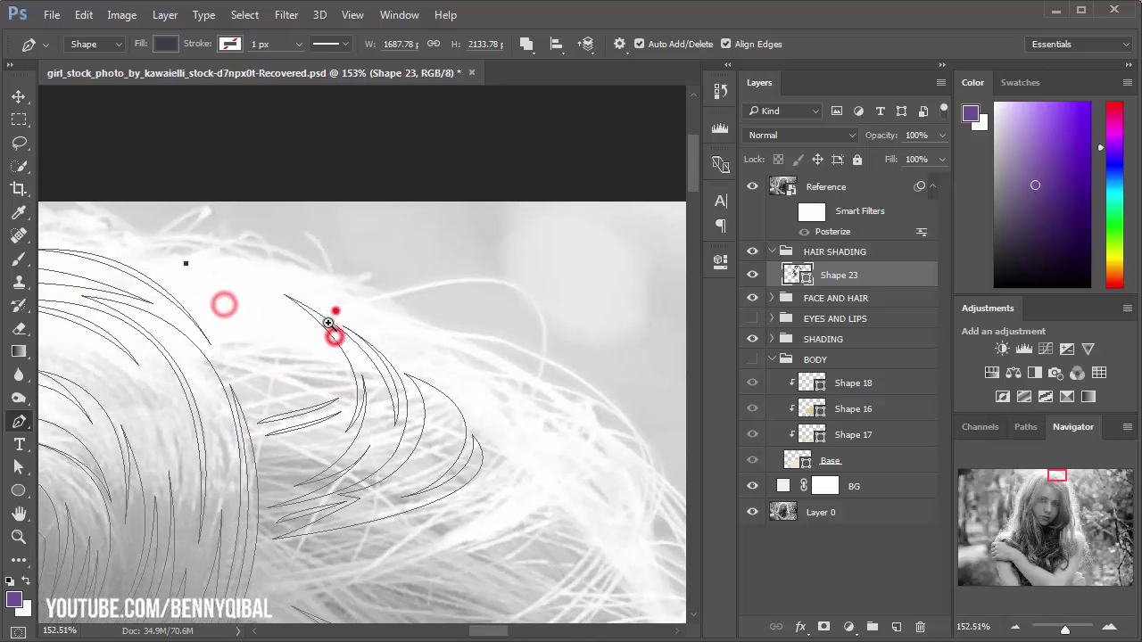
scroll(295, 339, "down", 1)
left_click_drag(421, 403, 437, 376)
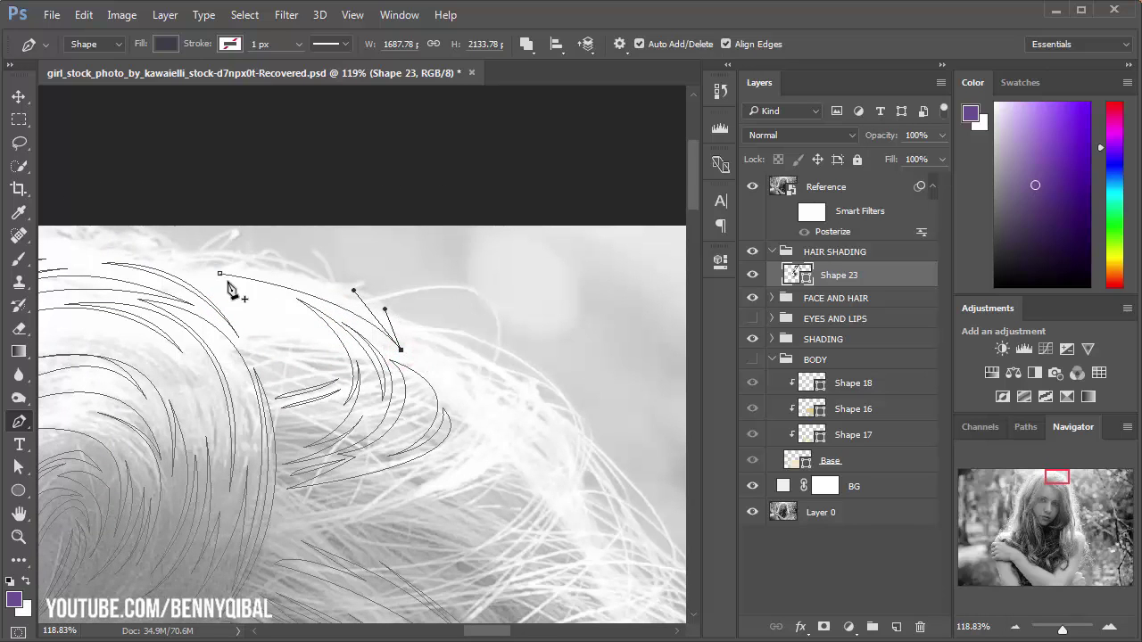
left_click_drag(294, 306, 255, 270)
left_click(291, 253)
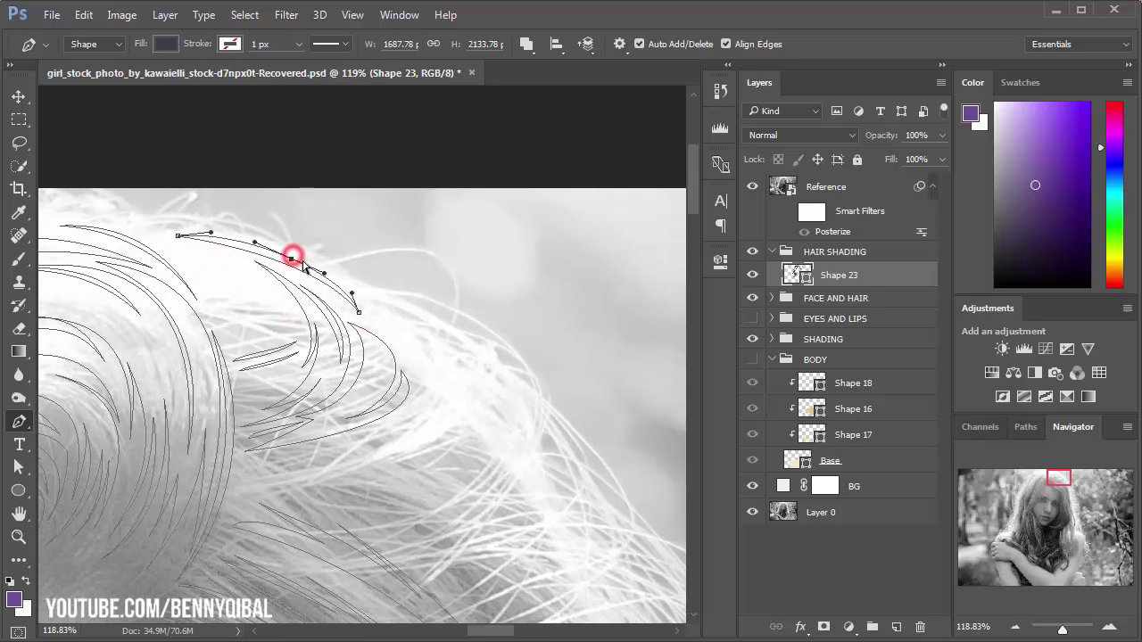
left_click_drag(388, 431, 281, 506)
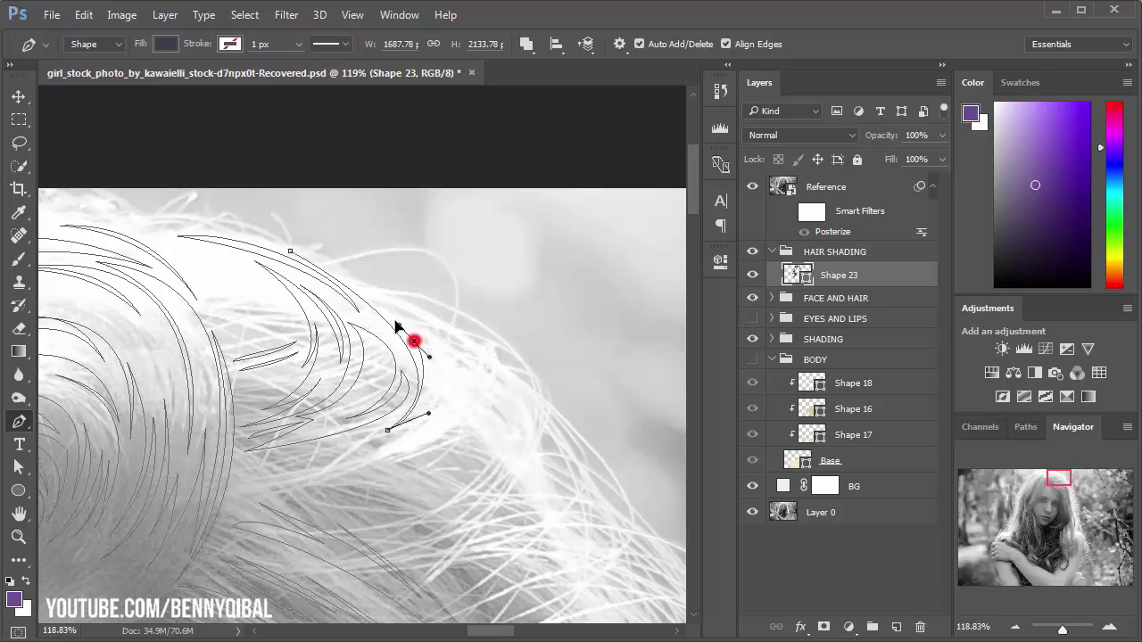
Step: Draw a long strand sweeping across the hair and close it at its start point
left_click_drag(249, 484, 69, 509)
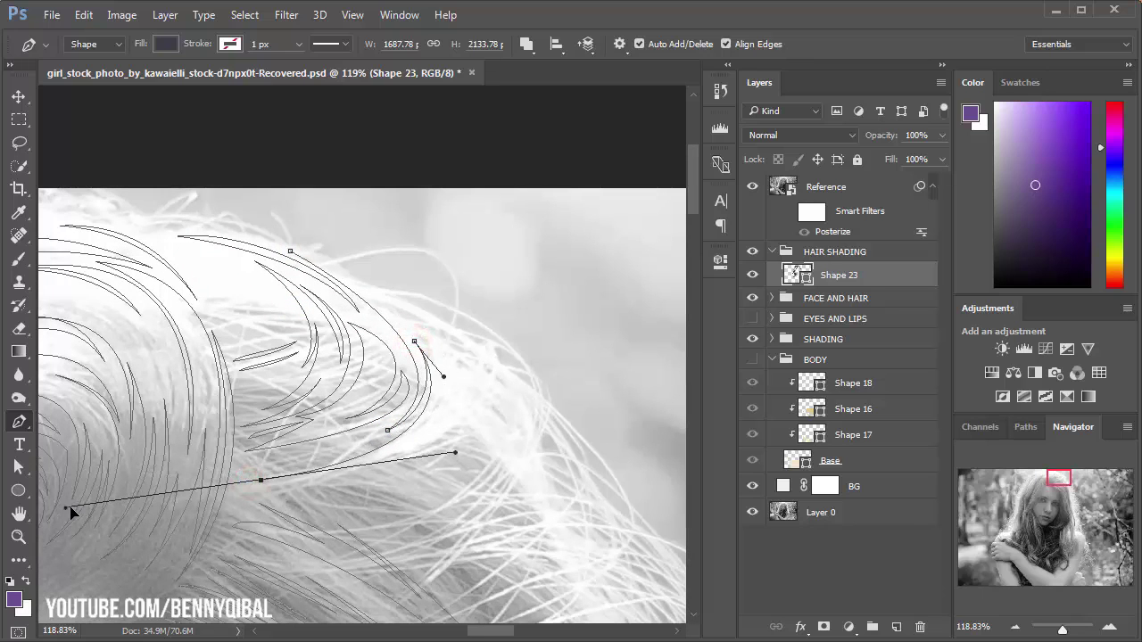
left_click_drag(458, 439, 481, 423)
left_click_drag(304, 487, 215, 489)
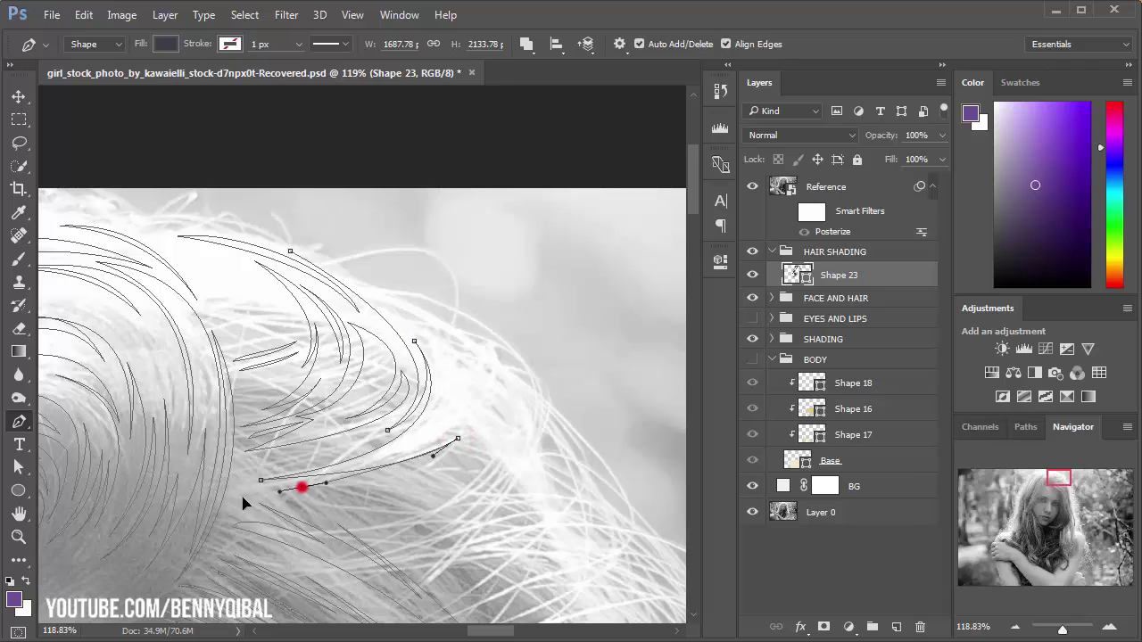
left_click_drag(450, 387, 419, 318)
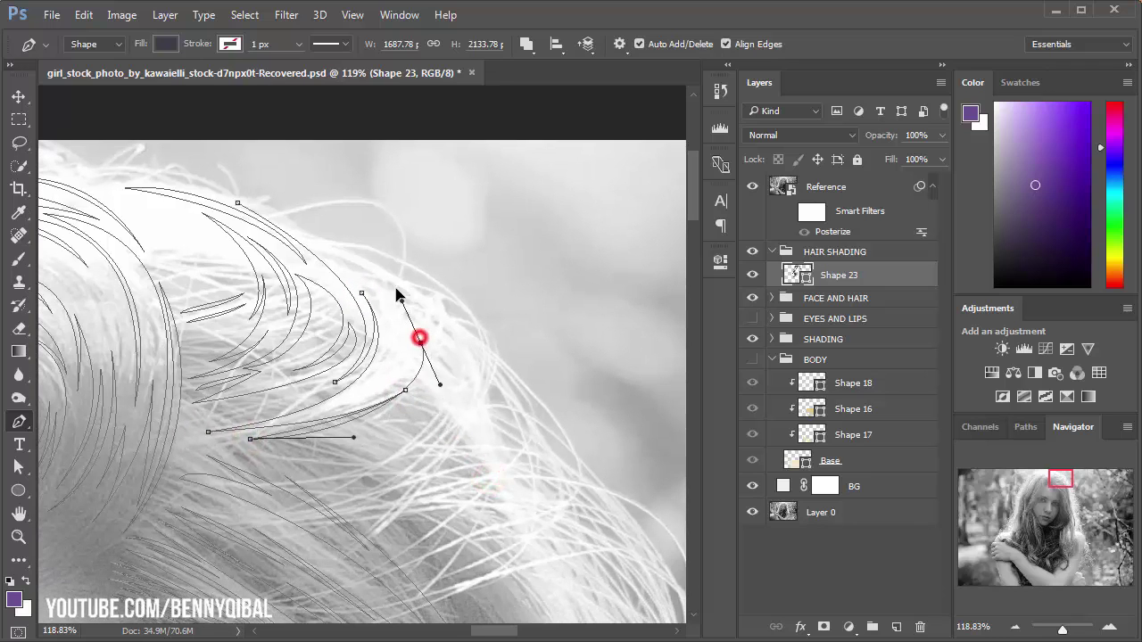
left_click_drag(366, 281, 335, 241)
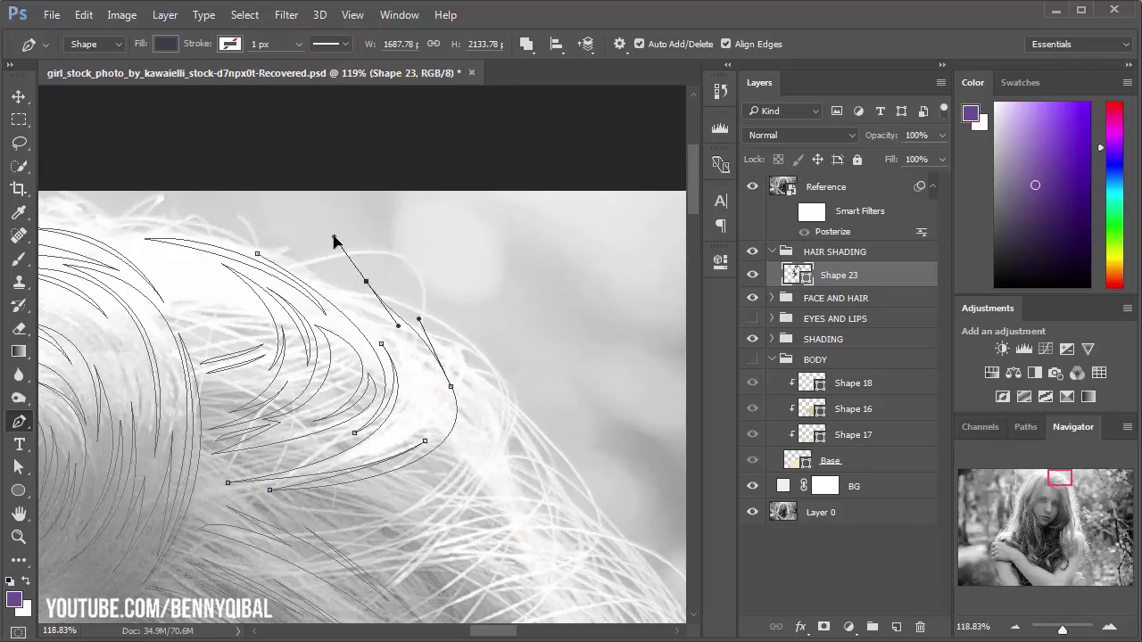
mouse_move(364, 306)
left_mouse_down()
mouse_move(393, 326)
mouse_move(426, 326)
left_mouse_up()
left_click_drag(527, 446, 538, 520)
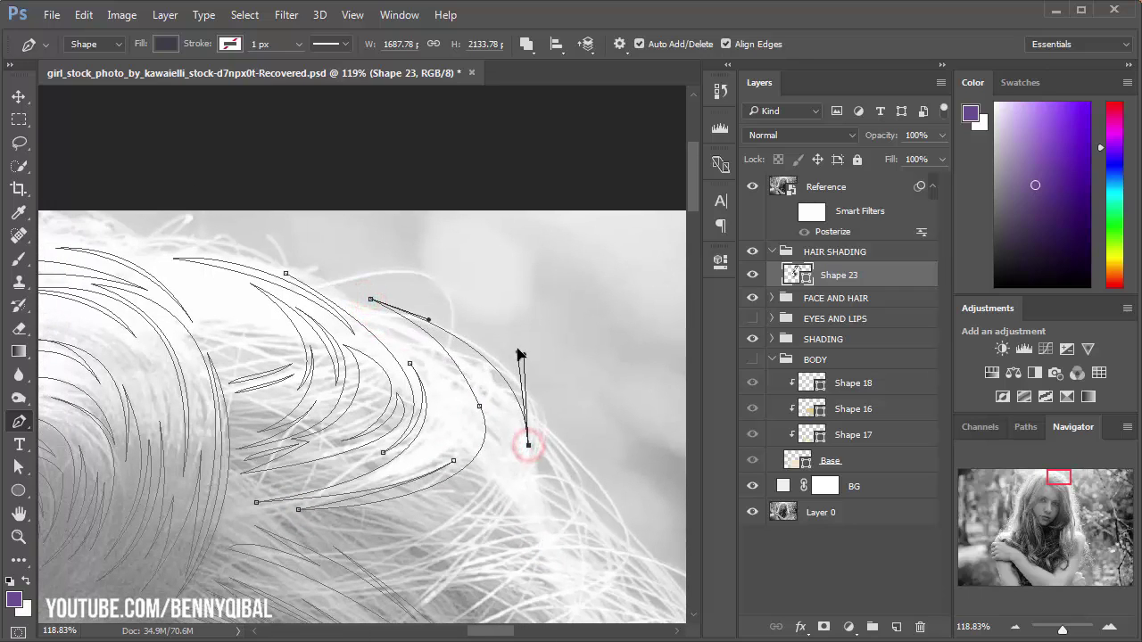
mouse_move(359, 283)
left_mouse_down()
mouse_move(299, 280)
mouse_move(297, 268)
mouse_move(225, 249)
left_mouse_up()
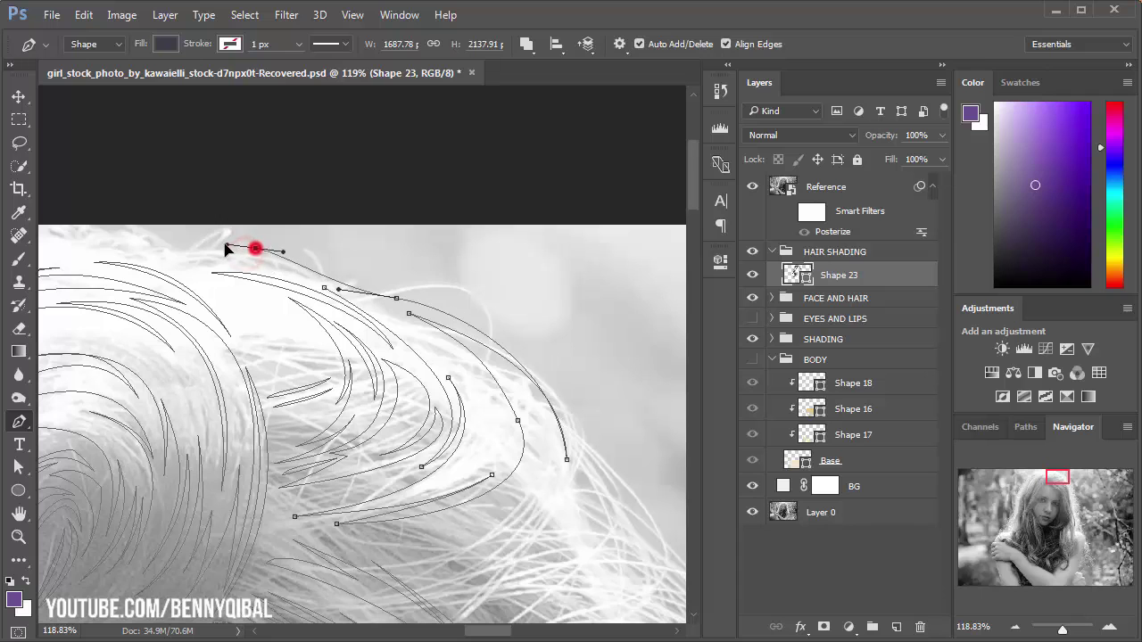
left_click(324, 287)
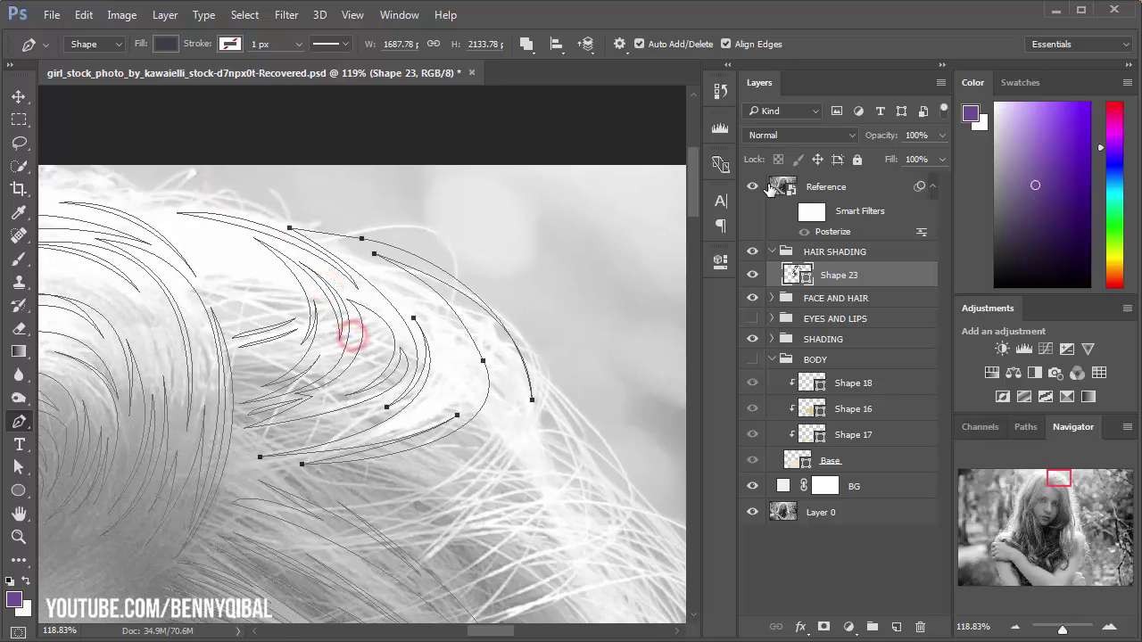
Step: Hide the Reference layer to check the strands and commit the Shape 23 path
left_click(753, 186)
scroll(607, 265, "down", 5)
scroll(554, 259, "up", 2)
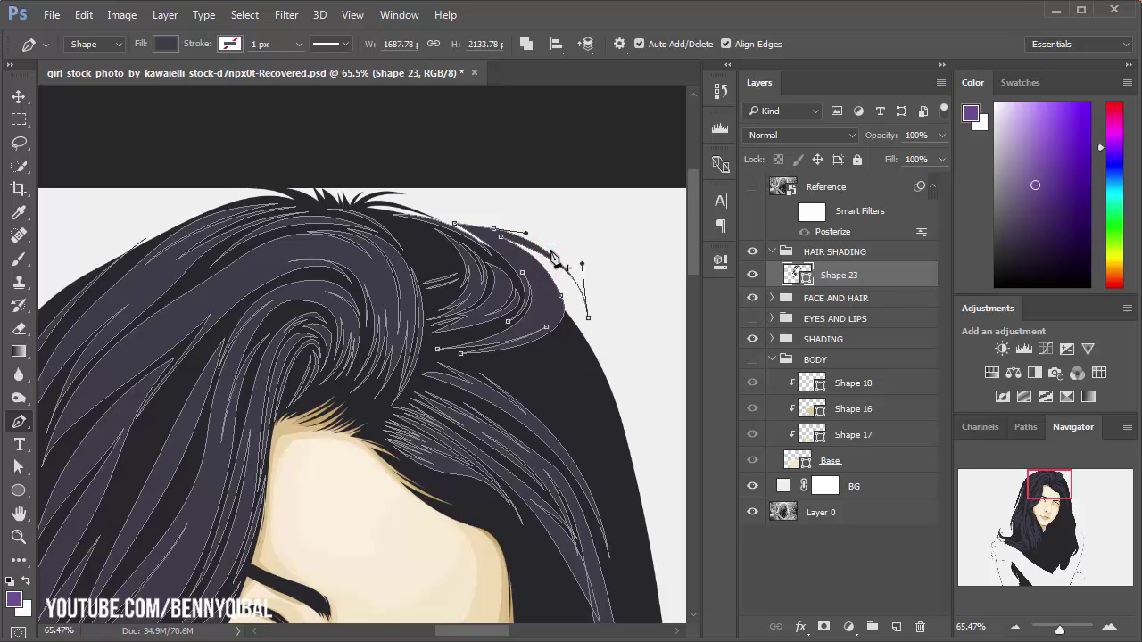
key("Return")
scroll(544, 268, "down", 2)
scroll(527, 267, "down", 1)
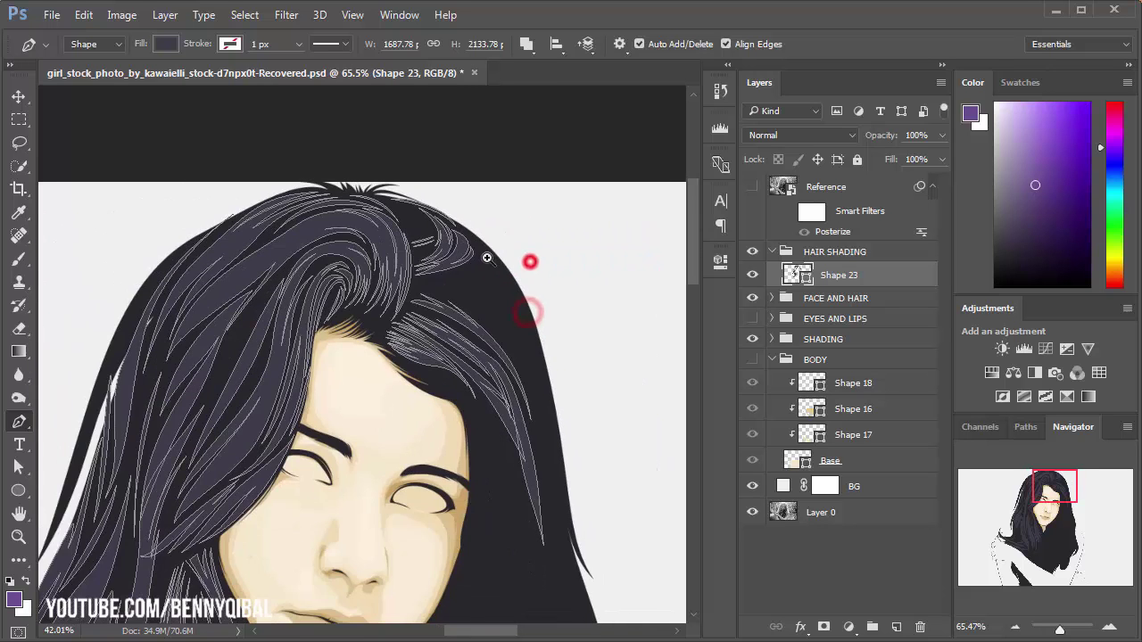
Step: Show the Reference layer and start a strand curving down the hair's right edge
left_click(752, 186)
scroll(498, 277, "up", 2)
left_click(423, 242)
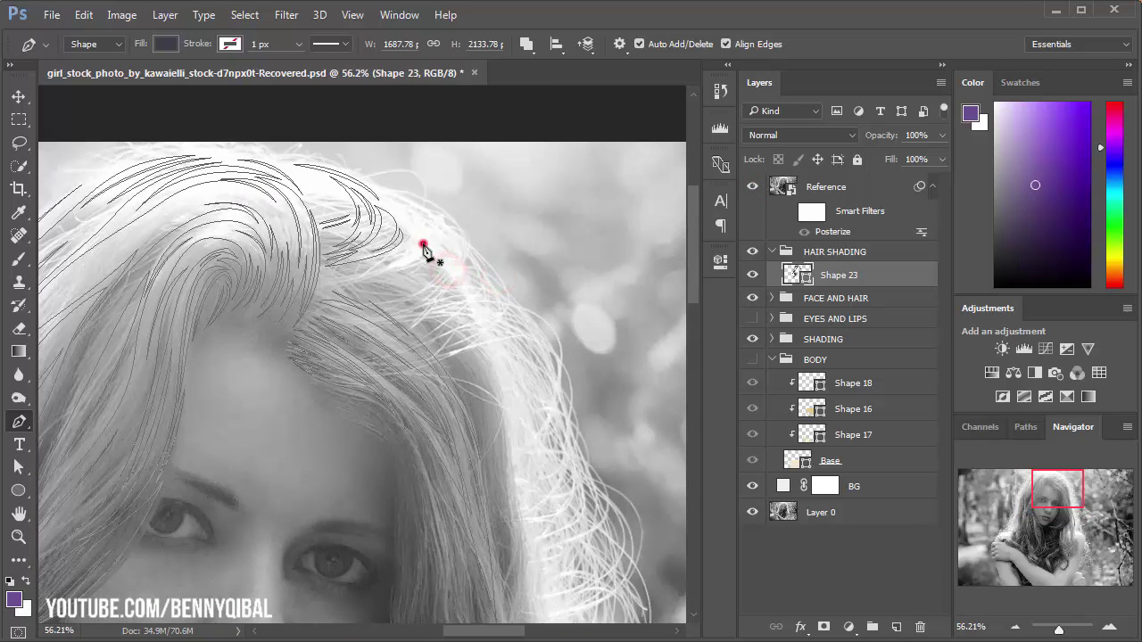
scroll(446, 295, "down", 1)
left_click_drag(496, 403, 504, 523)
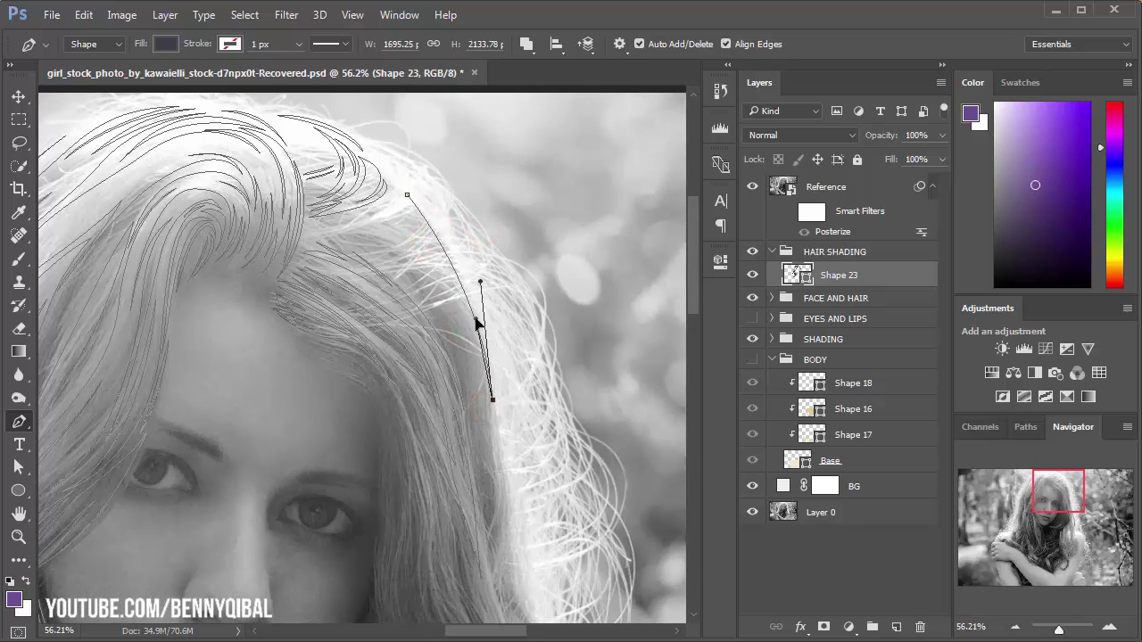
left_click_drag(400, 241, 402, 237)
left_click_drag(473, 339, 450, 250)
mouse_move(485, 453)
left_mouse_down()
mouse_move(489, 598)
mouse_move(479, 438)
mouse_move(484, 509)
mouse_move(488, 456)
left_mouse_up()
Step: Continue the strand lower, then curve its outline back up to close near the crown
left_click_drag(473, 418, 445, 325)
left_click_drag(505, 516, 465, 449)
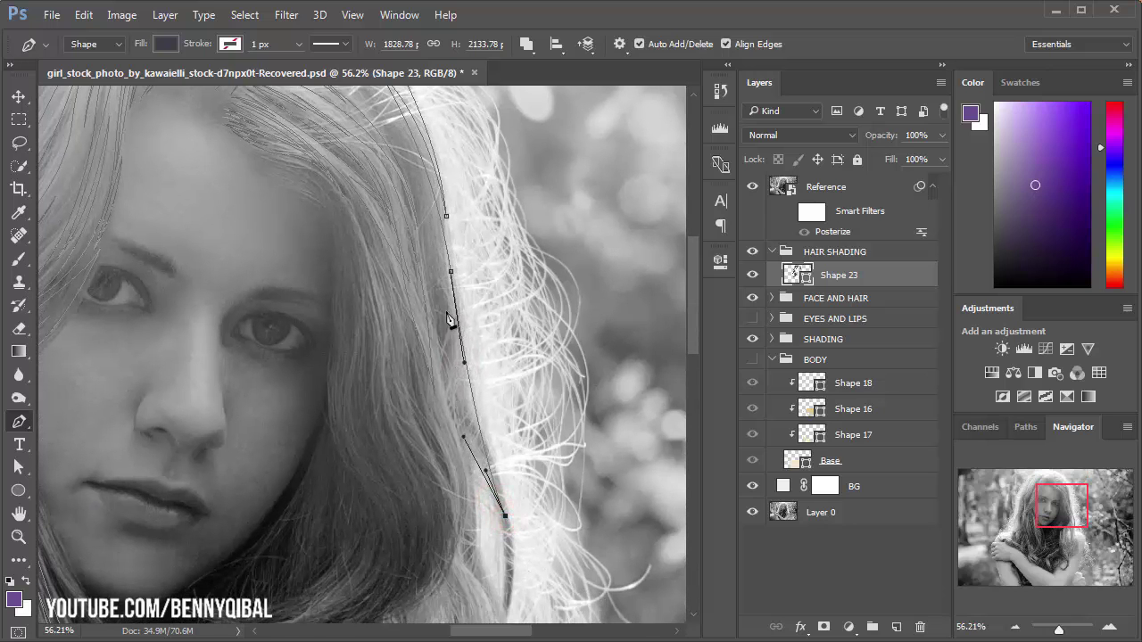
scroll(418, 191, "up", 2)
scroll(417, 191, "up", 2)
scroll(429, 232, "up", 1)
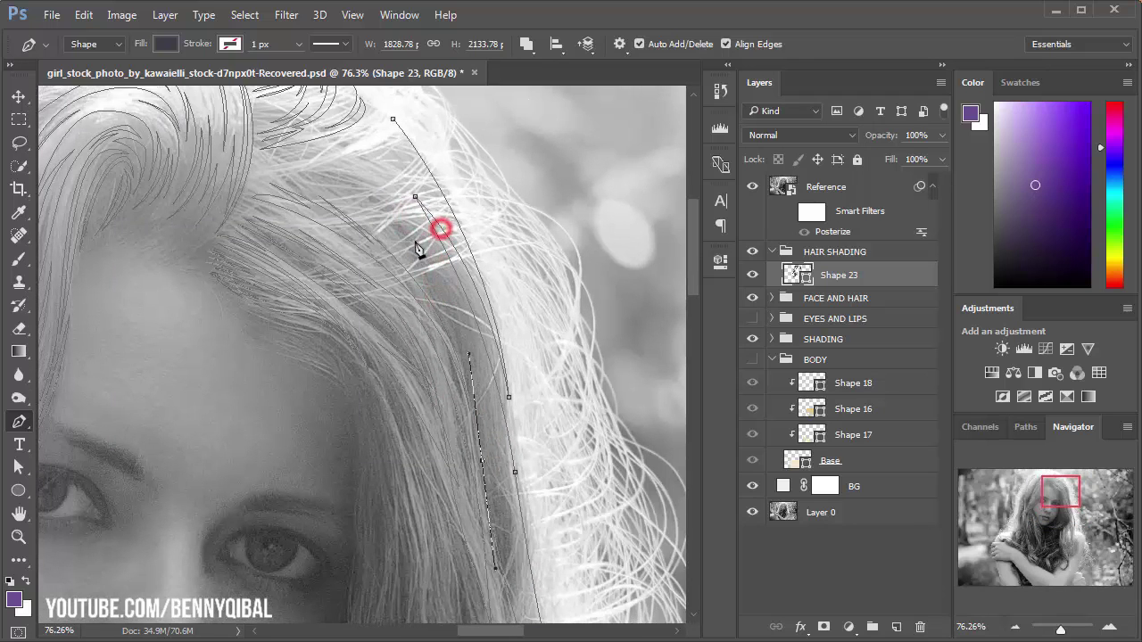
left_click_drag(418, 191, 339, 144)
scroll(411, 196, "up", 5)
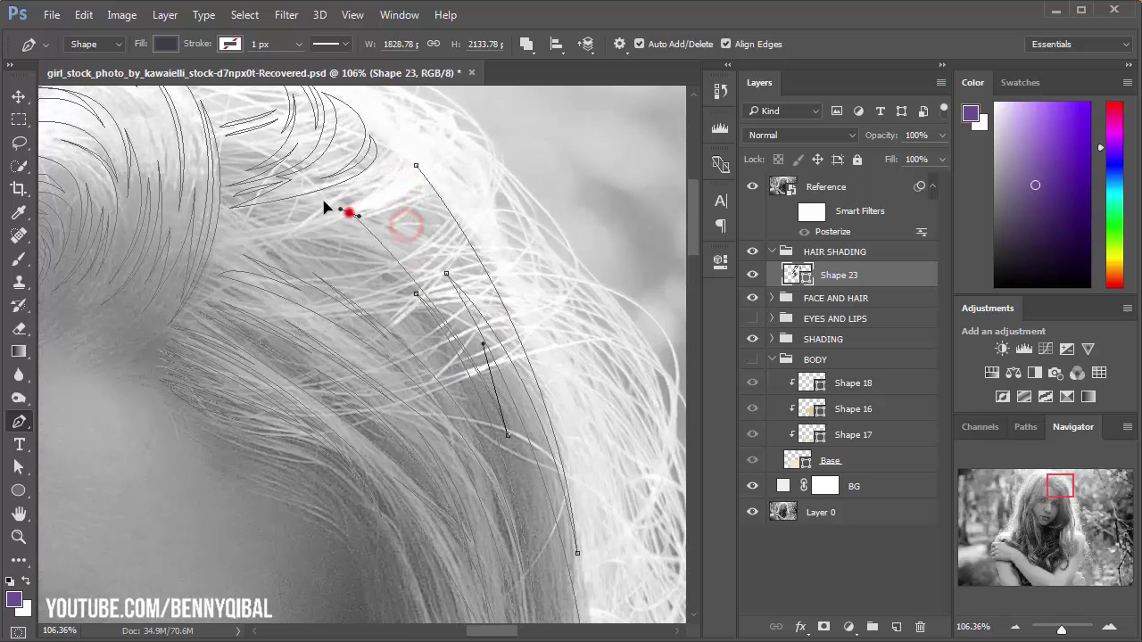
mouse_move(339, 229)
left_mouse_down()
mouse_move(314, 213)
mouse_move(205, 229)
left_mouse_up()
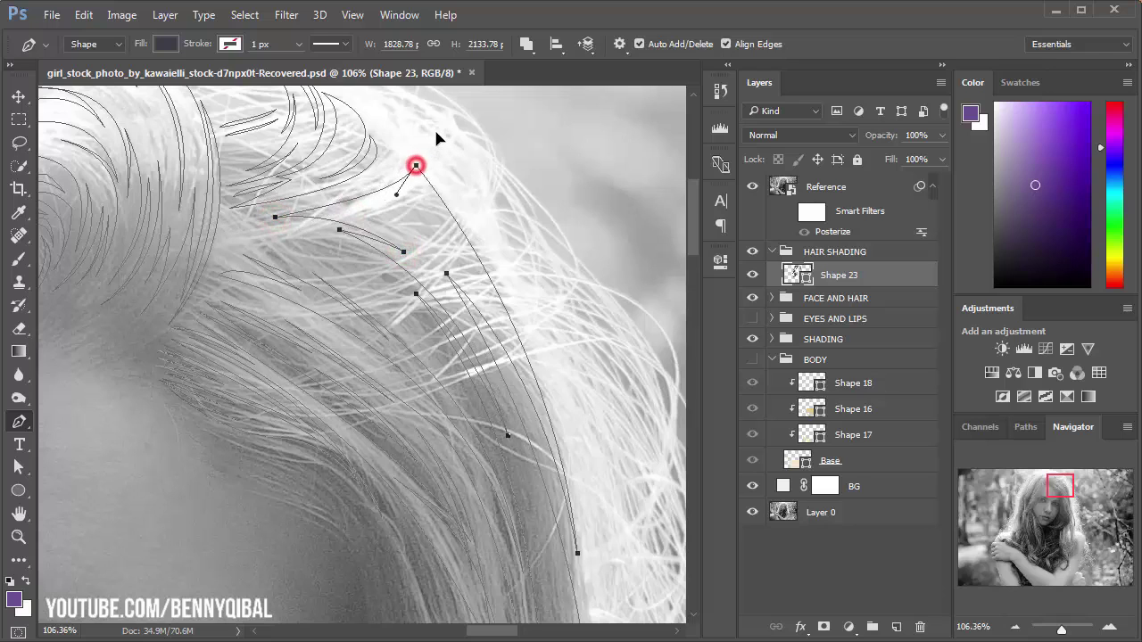
left_click_drag(339, 200, 275, 219)
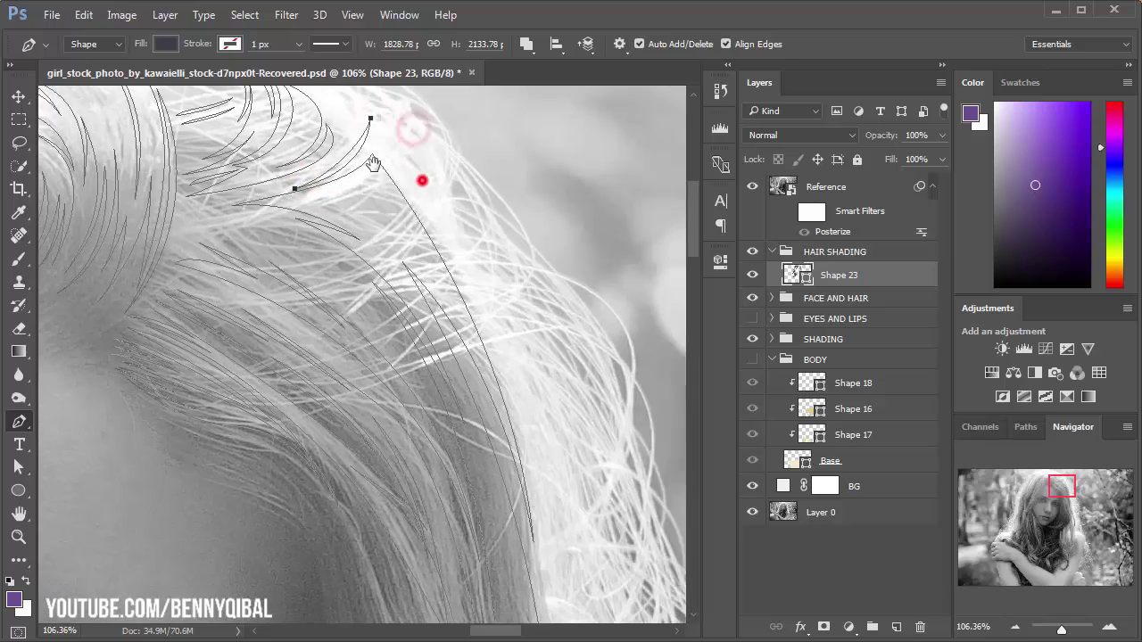
Step: Hide the Reference layer, zoom on the hair's right edge, and begin a new top-right strand
scroll(428, 170, "down", 3)
left_click(753, 186)
mouse_move(535, 209)
left_mouse_down()
mouse_move(510, 214)
mouse_move(512, 275)
mouse_move(467, 209)
mouse_move(440, 284)
mouse_move(396, 204)
left_mouse_up()
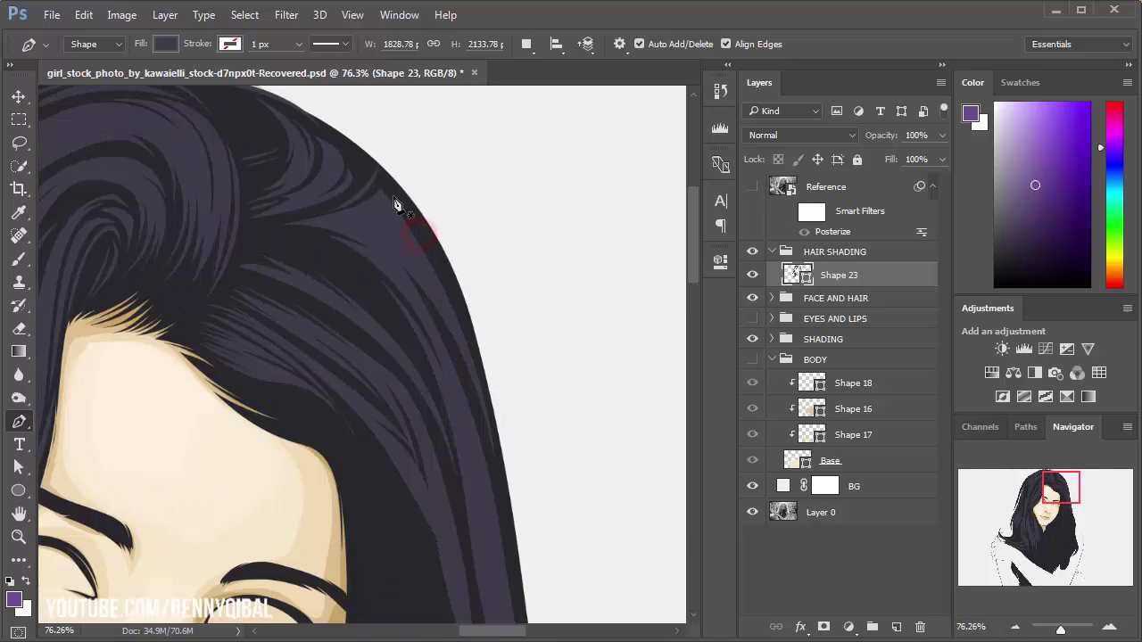
left_click(394, 193)
Step: Draw the Shape 24 strand down the right hair edge and back up to its start
mouse_move(518, 441)
left_mouse_down()
mouse_move(530, 539)
mouse_move(505, 500)
left_mouse_up()
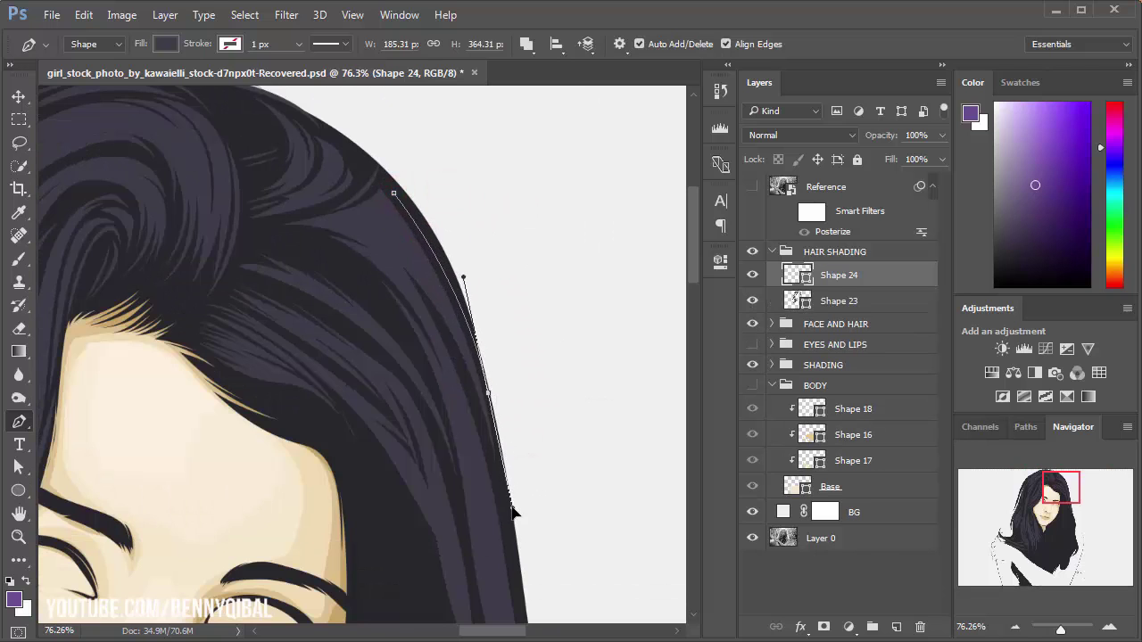
mouse_move(538, 550)
left_mouse_down()
mouse_move(497, 467)
mouse_move(467, 300)
left_mouse_up()
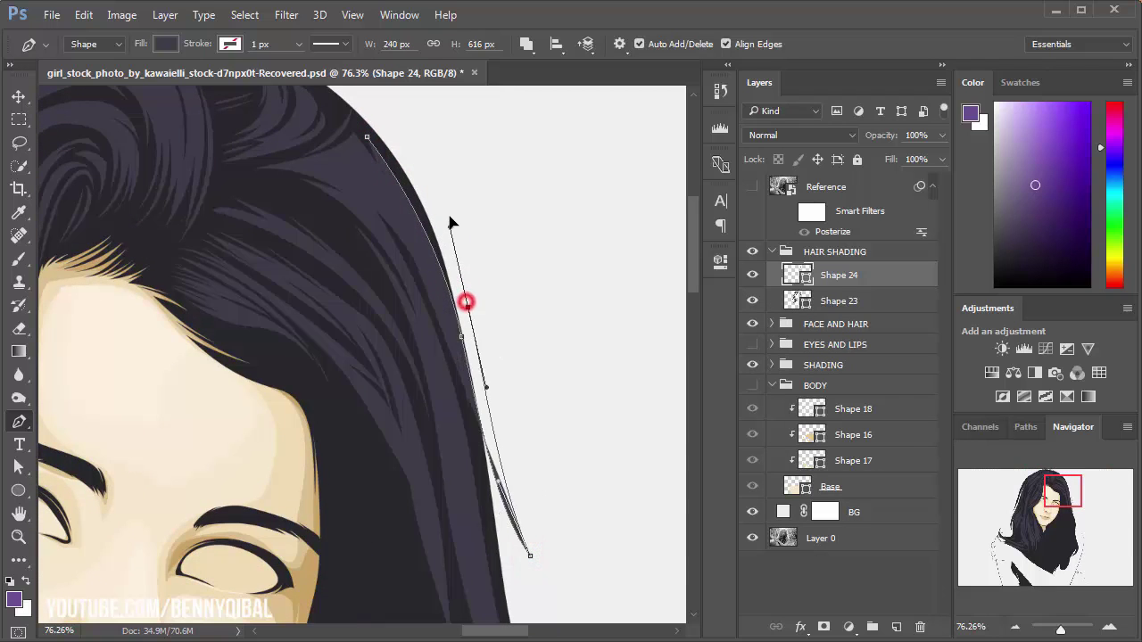
mouse_move(423, 159)
left_mouse_down()
mouse_move(446, 212)
mouse_move(348, 210)
left_mouse_up()
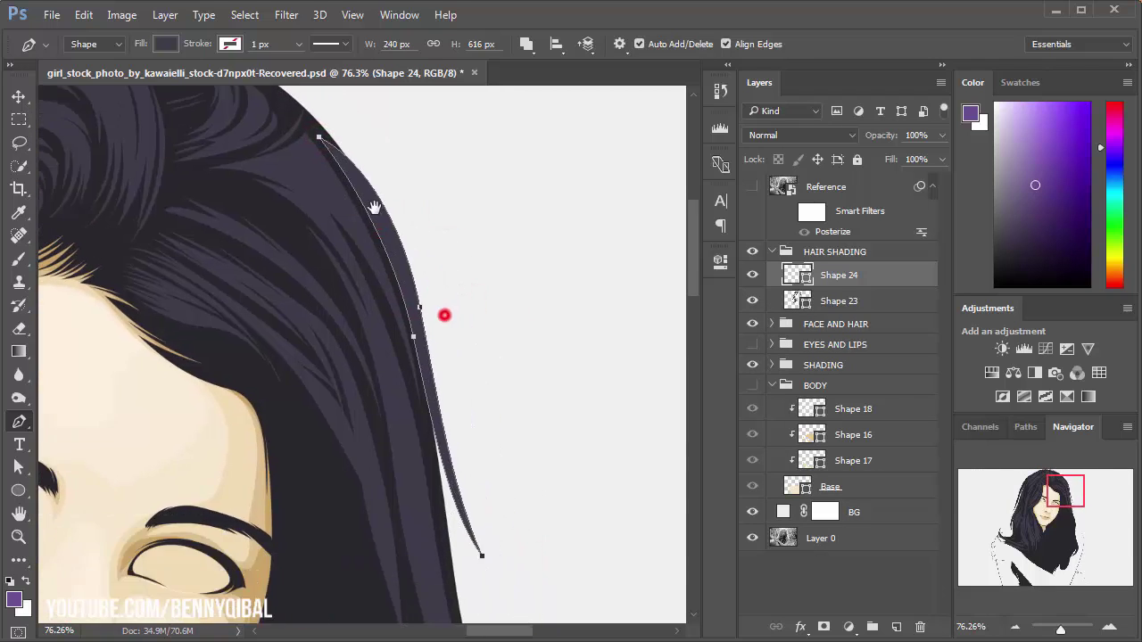
scroll(346, 203, "down", 6)
scroll(467, 372, "up", 3)
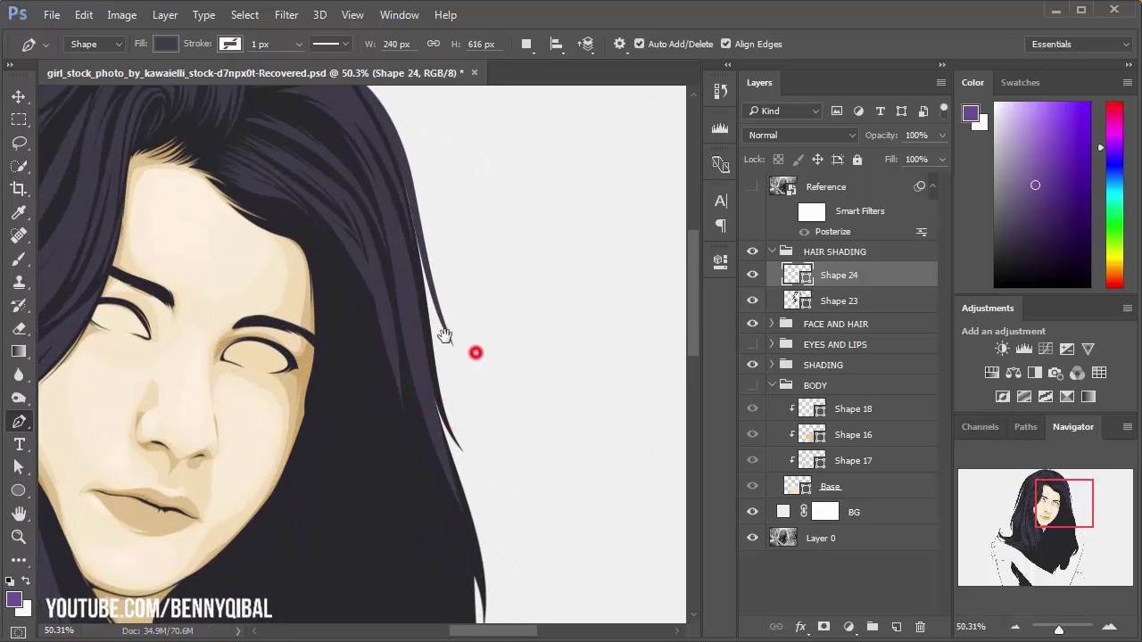
scroll(409, 304, "up", 2)
mouse_move(404, 284)
left_mouse_down()
mouse_move(616, 366)
mouse_move(554, 392)
left_mouse_up()
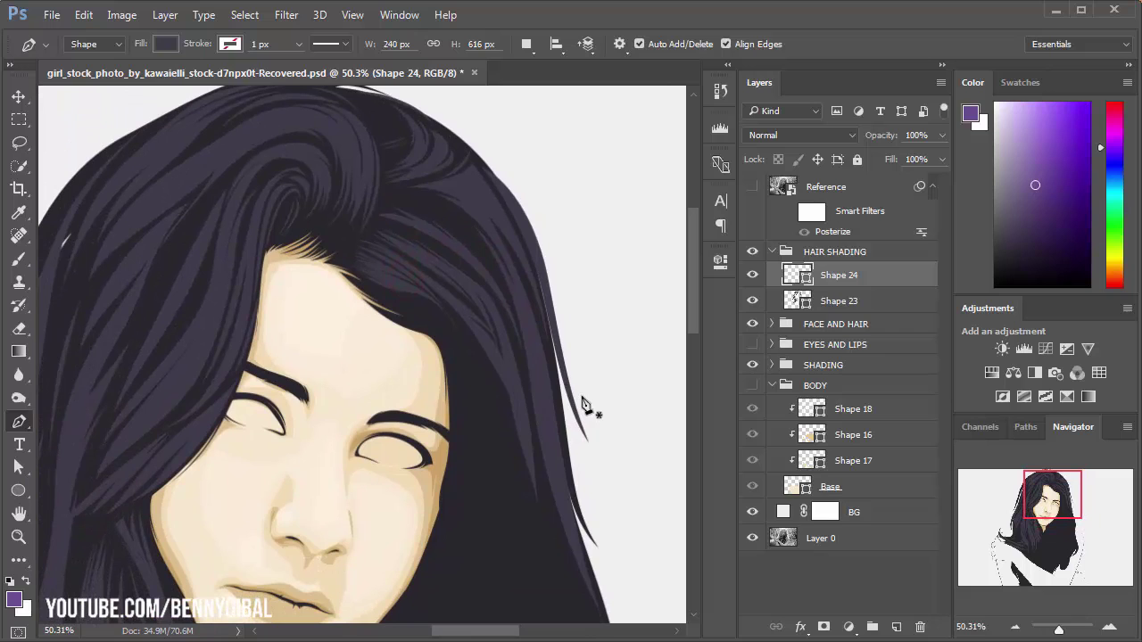
scroll(574, 441, "up", 3)
scroll(571, 443, "up", 2)
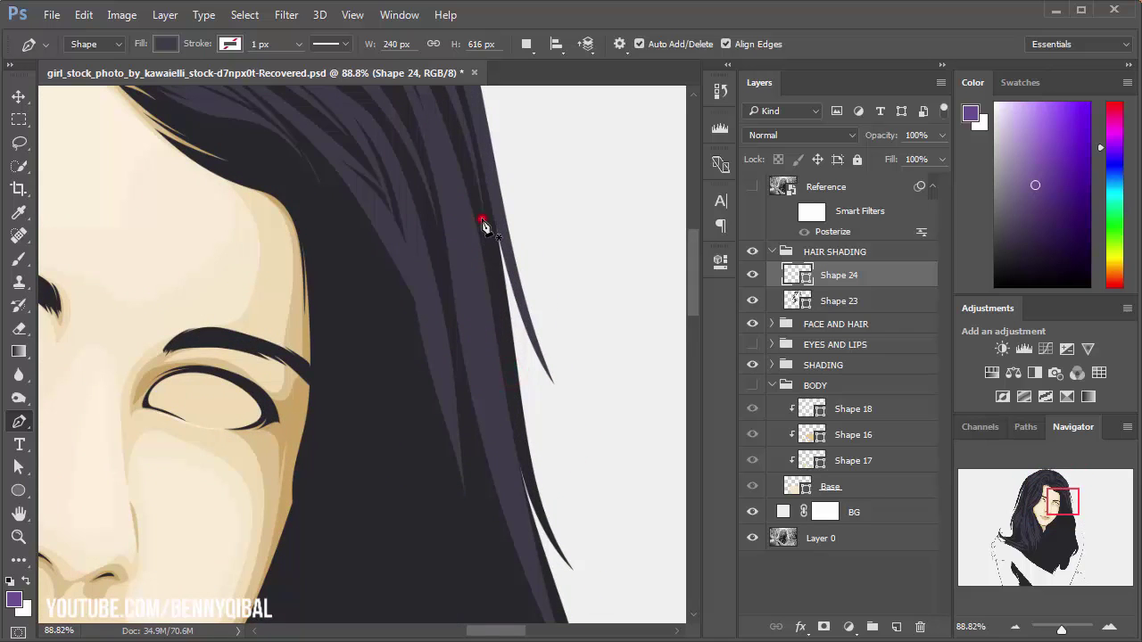
Step: Start the Shape 25 strand on the right hair edge, curving down toward its tip
left_click(482, 219)
left_click_drag(591, 557, 532, 490)
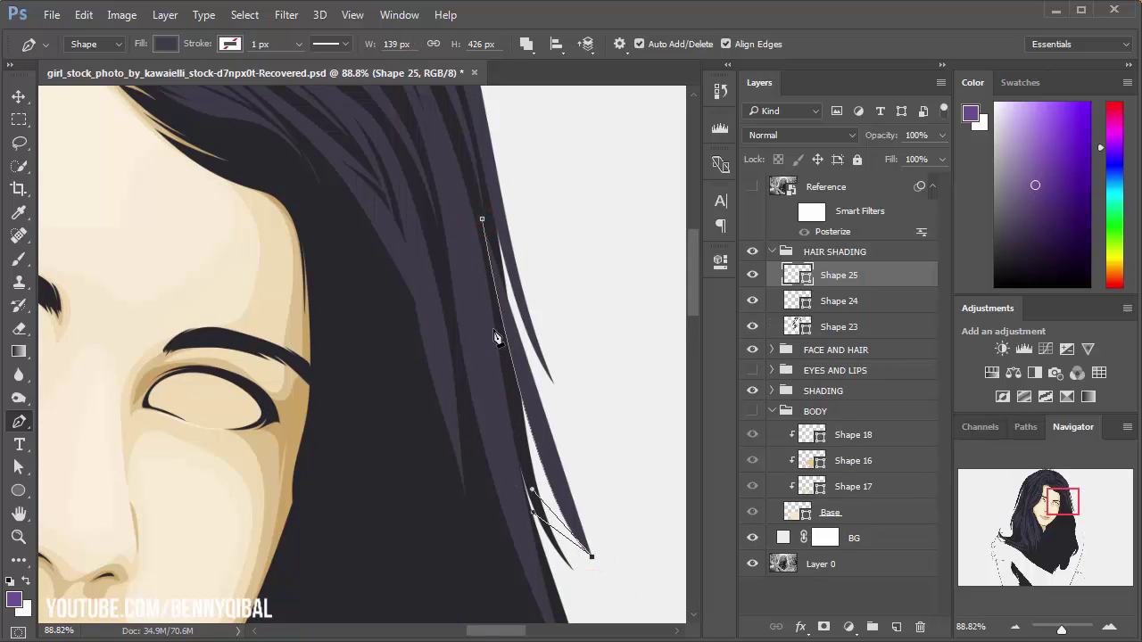
scroll(480, 219, "down", 3)
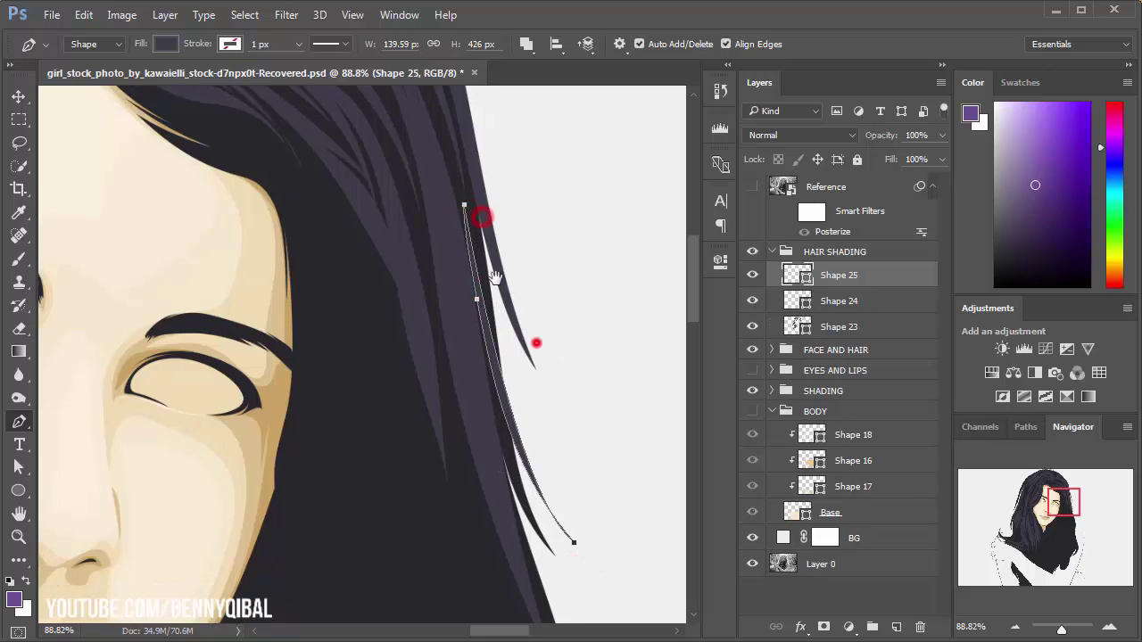
scroll(480, 218, "down", 3)
scroll(468, 259, "up", 2)
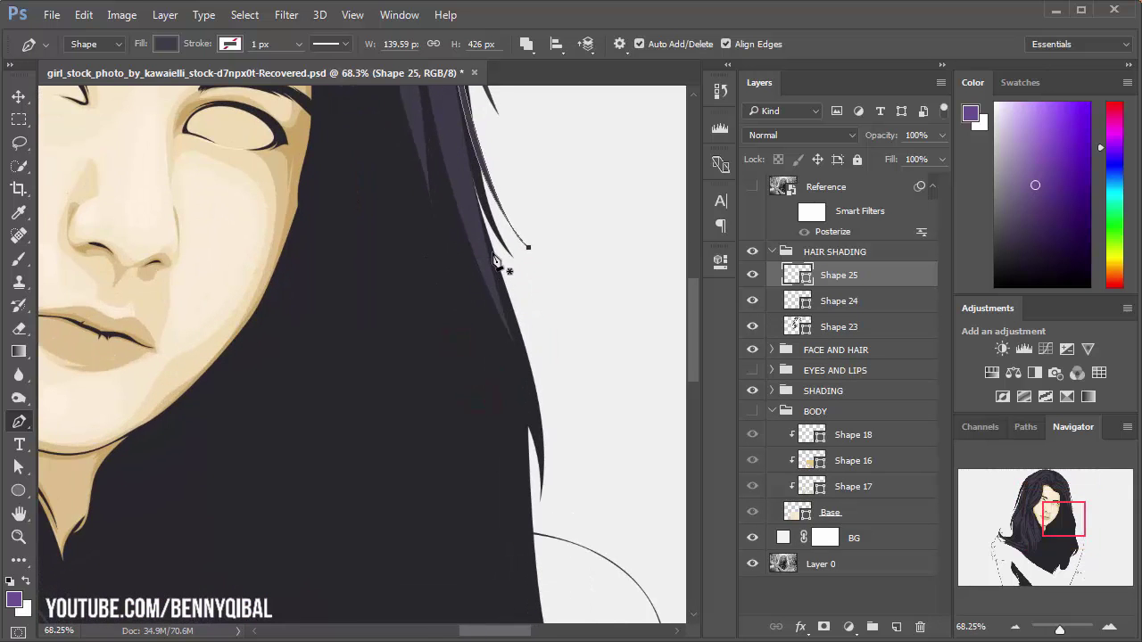
left_click_drag(581, 482, 639, 507)
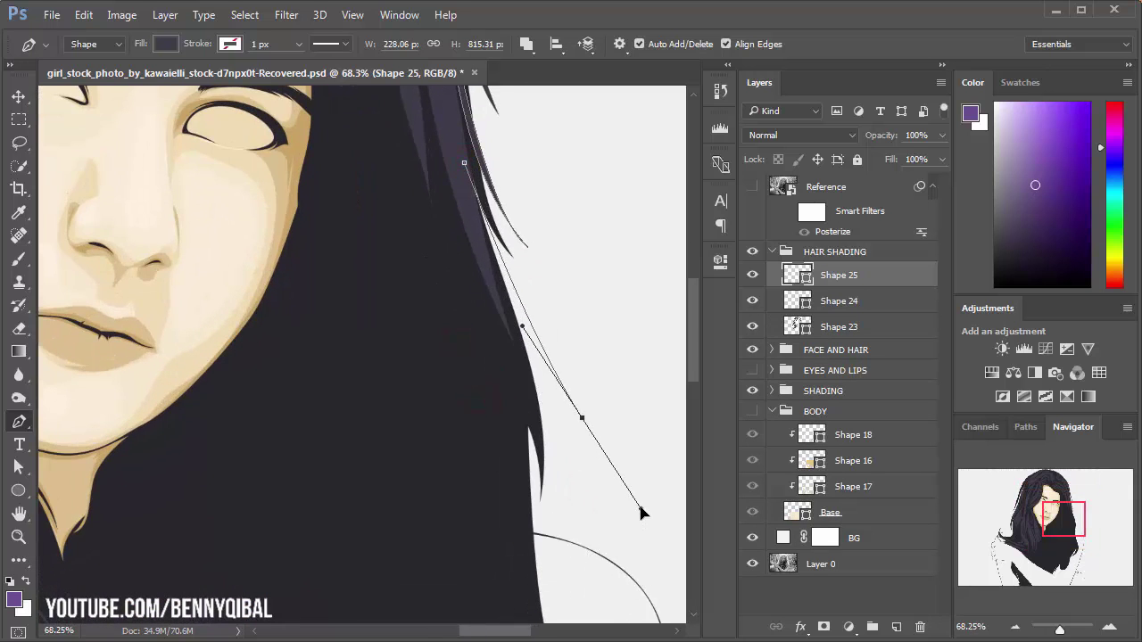
left_click_drag(539, 420, 538, 474)
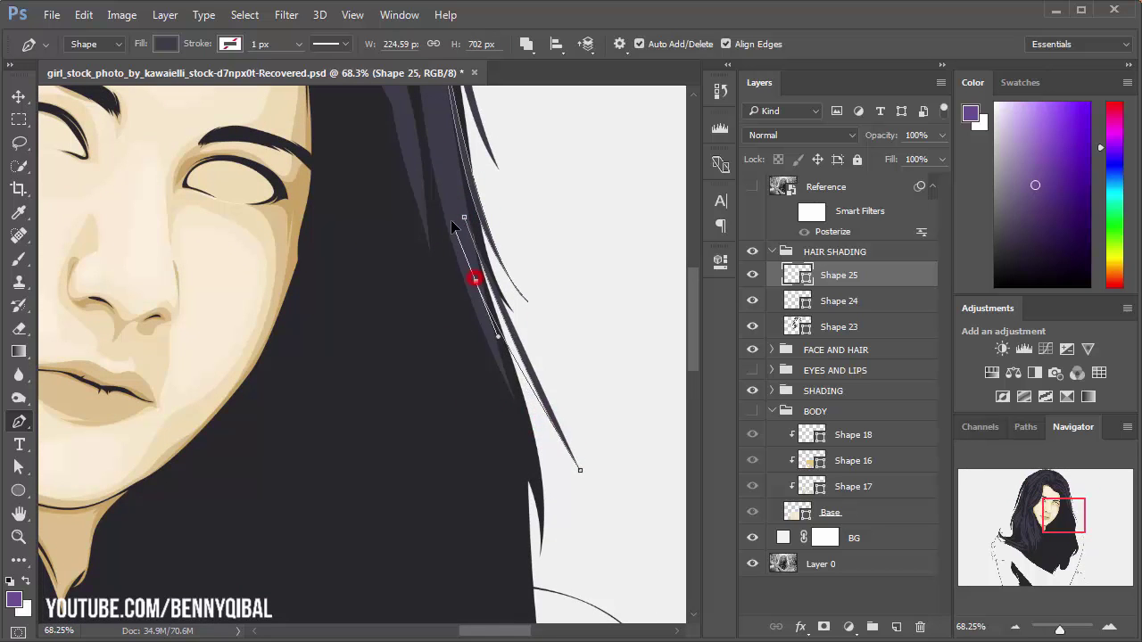
left_click_drag(453, 226, 451, 219)
left_click_drag(477, 334, 453, 220)
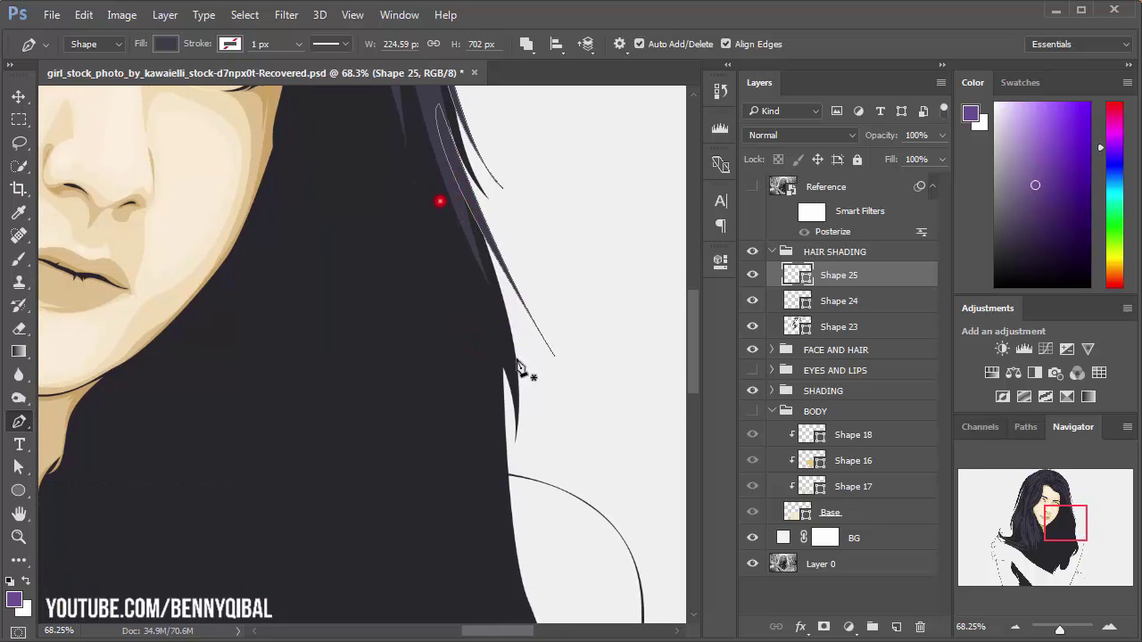
Step: Extend the Shape 25 strand toward the shoulder, then turn the Reference layer back on
left_click_drag(521, 368, 540, 253)
left_click_drag(571, 387, 602, 262)
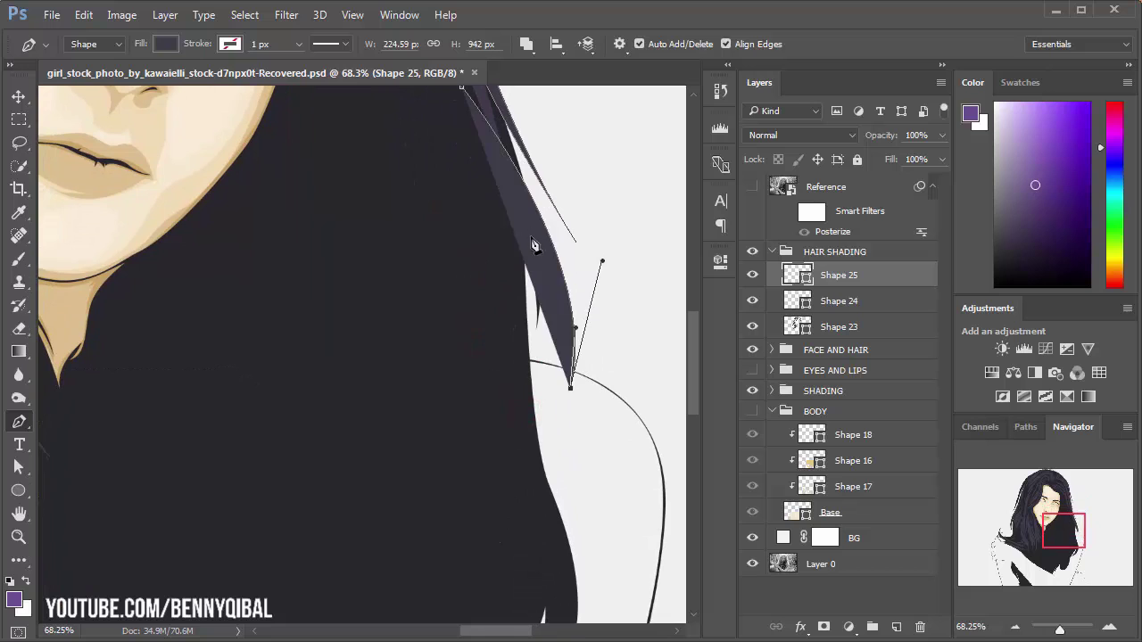
left_click_drag(490, 192, 450, 137)
left_click_drag(560, 416, 579, 488)
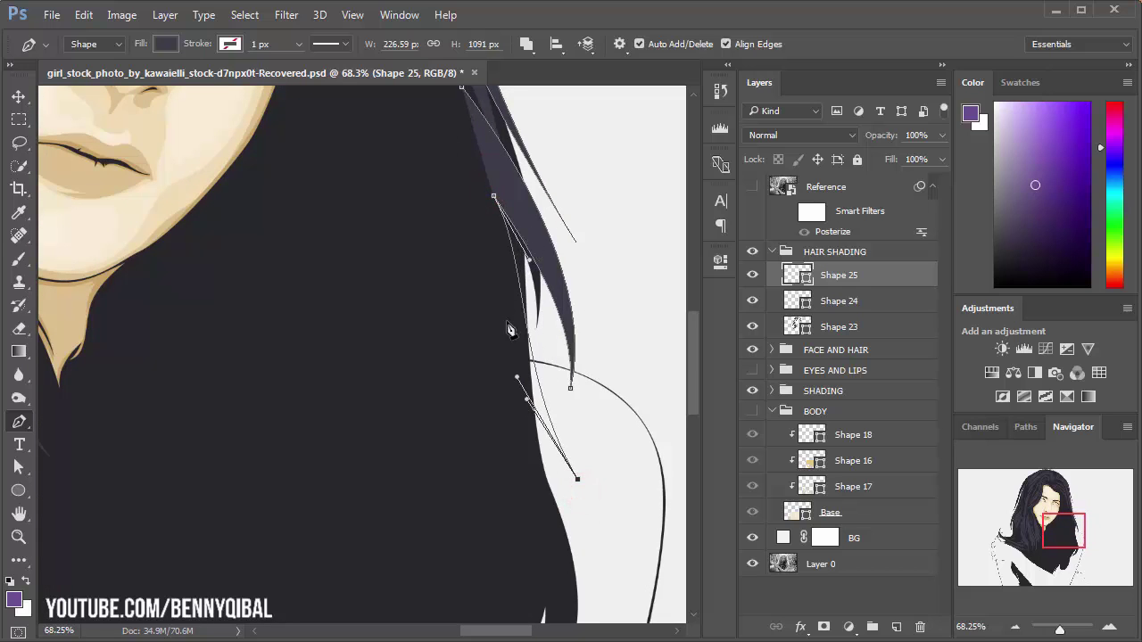
left_click(476, 184)
mouse_move(450, 154)
left_mouse_down()
mouse_move(471, 326)
mouse_move(480, 283)
left_mouse_up()
left_click_drag(526, 496, 479, 356)
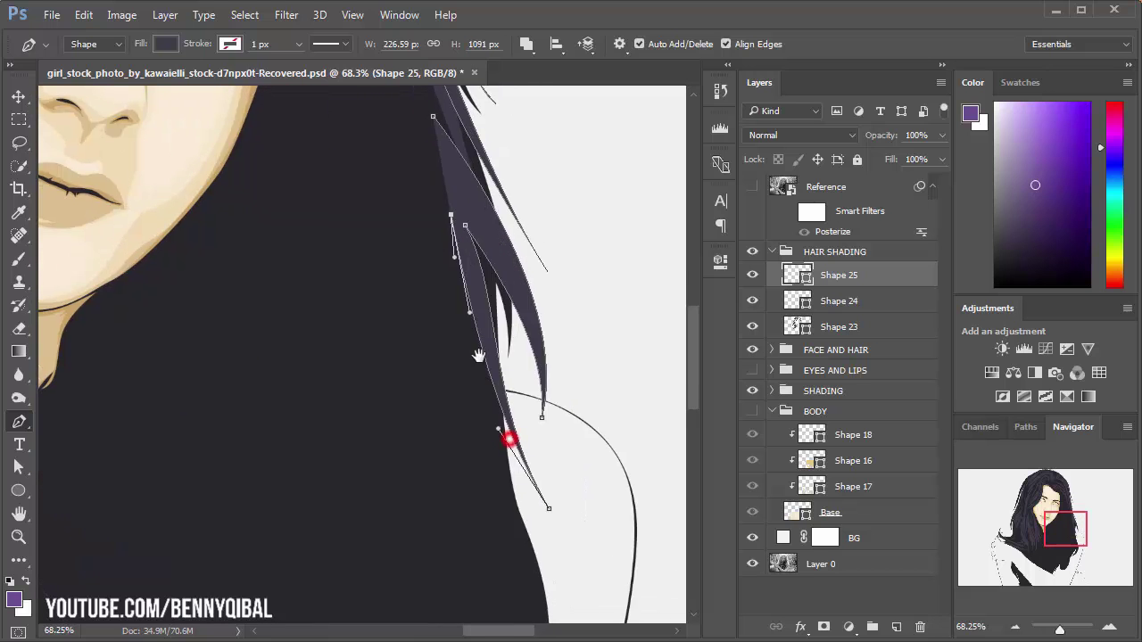
left_click(753, 187)
scroll(509, 395, "down", 2)
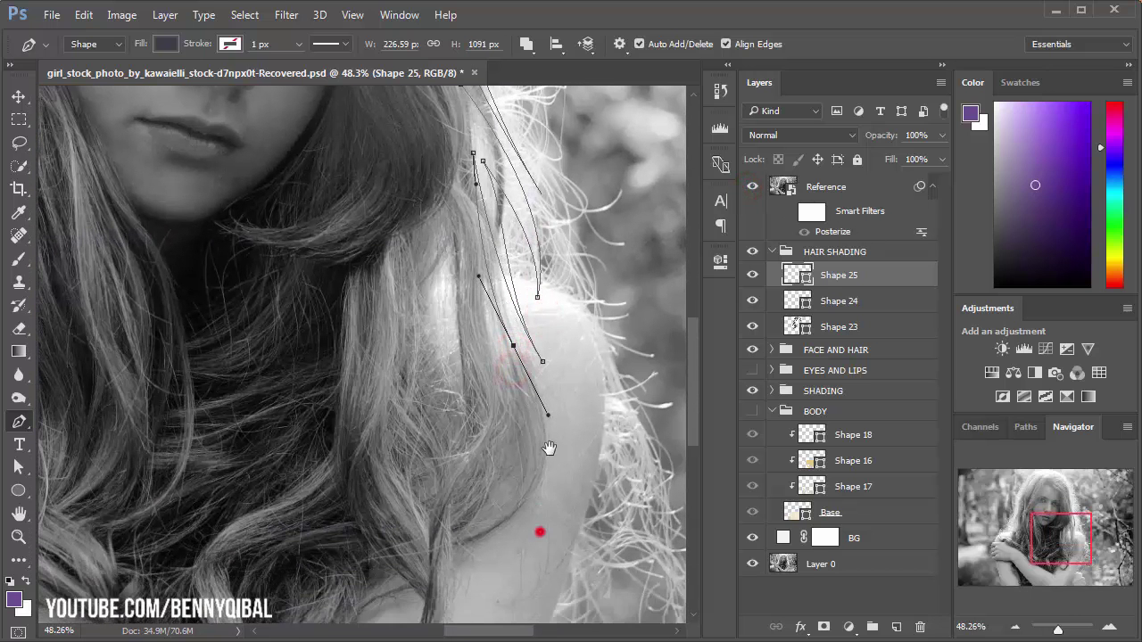
Step: Continue the Shape 25 strand over the shoulder and briefly hide the Reference layer to check
left_click_drag(549, 448, 568, 361)
left_click_drag(476, 459, 513, 440)
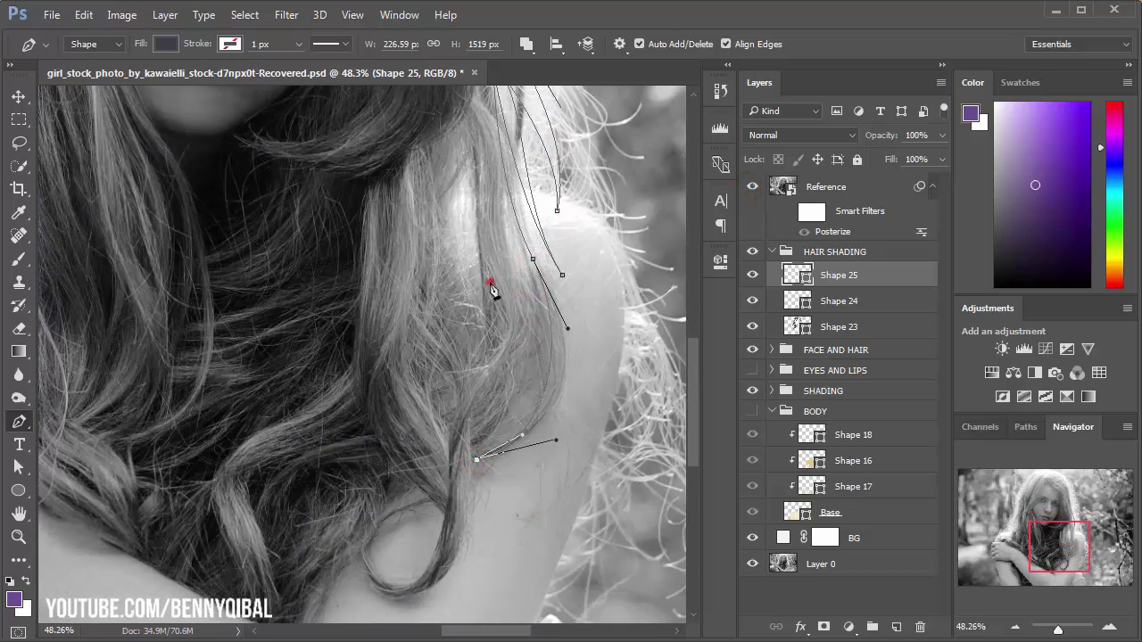
scroll(479, 175, "up", 2)
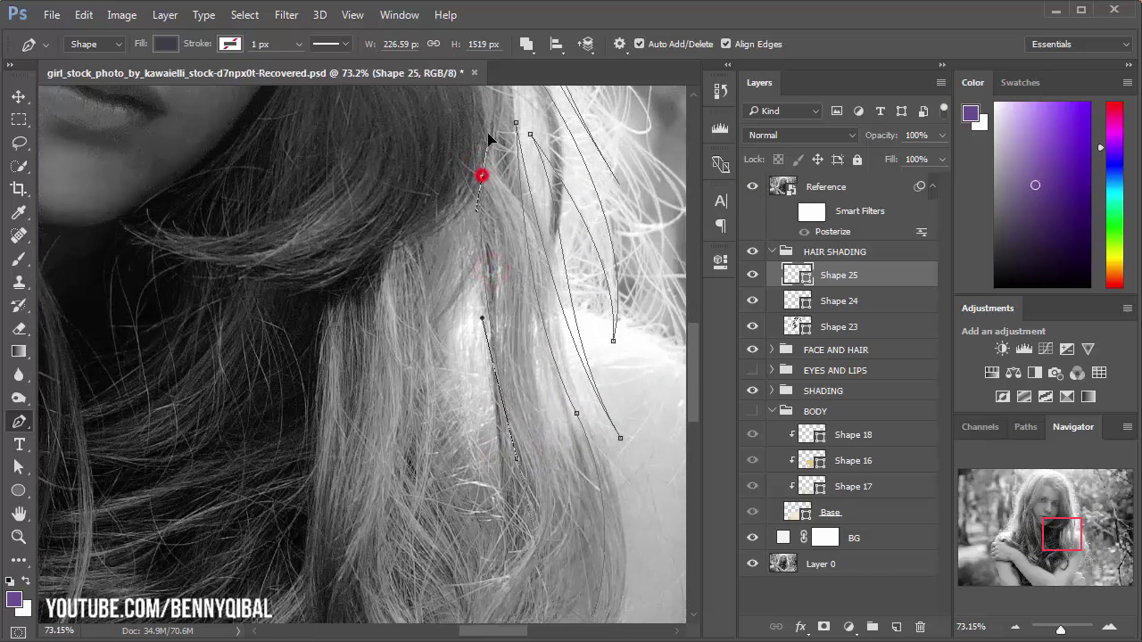
left_click_drag(505, 542, 486, 419)
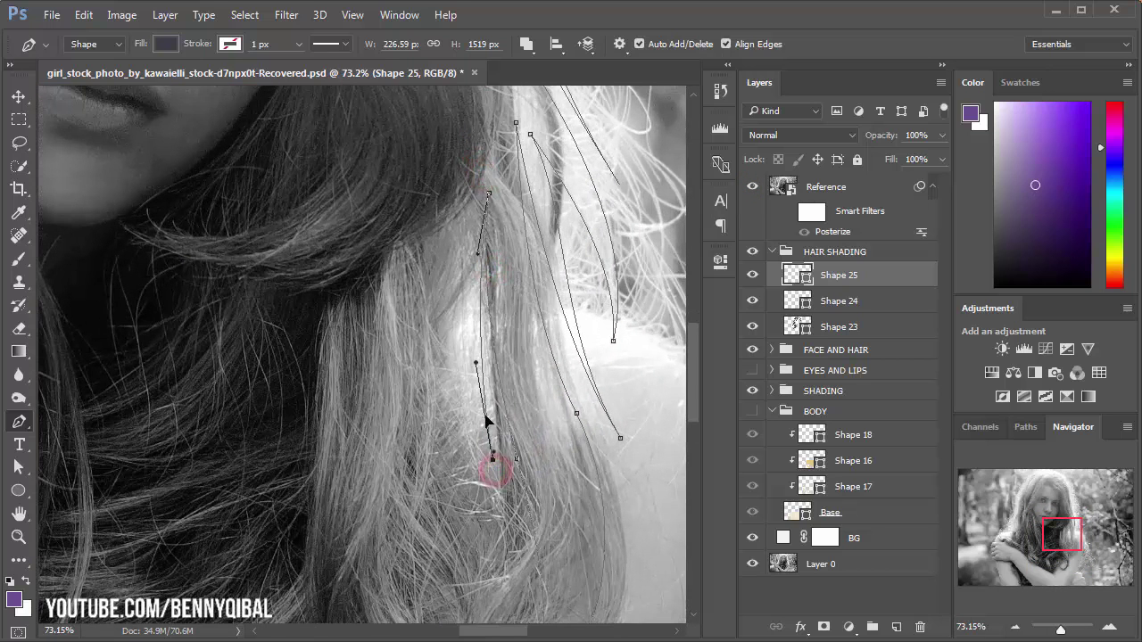
left_click_drag(478, 253, 441, 352)
left_click_drag(444, 533, 399, 573)
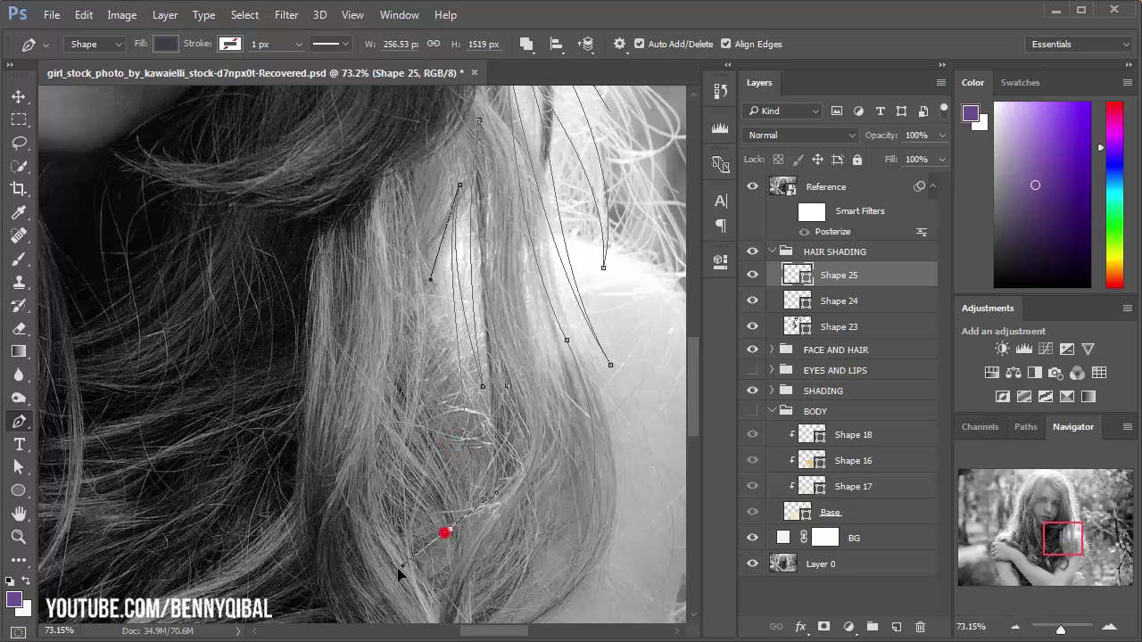
scroll(416, 275, "up", 1)
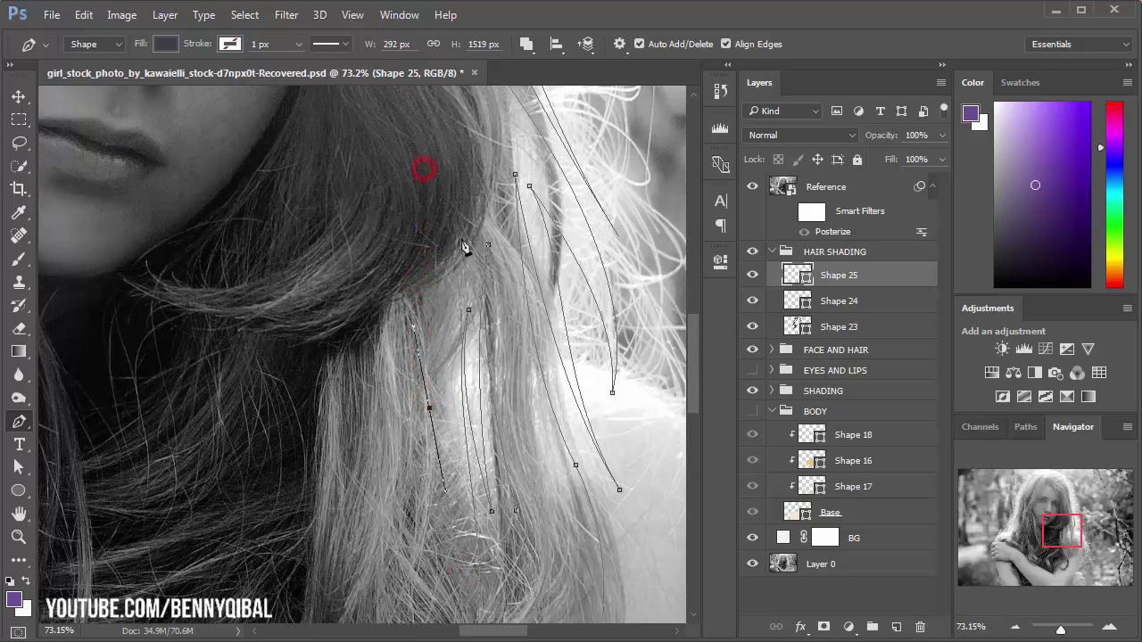
mouse_move(420, 166)
left_mouse_down()
mouse_move(484, 258)
mouse_move(469, 329)
mouse_move(485, 387)
left_mouse_up()
left_click(752, 186)
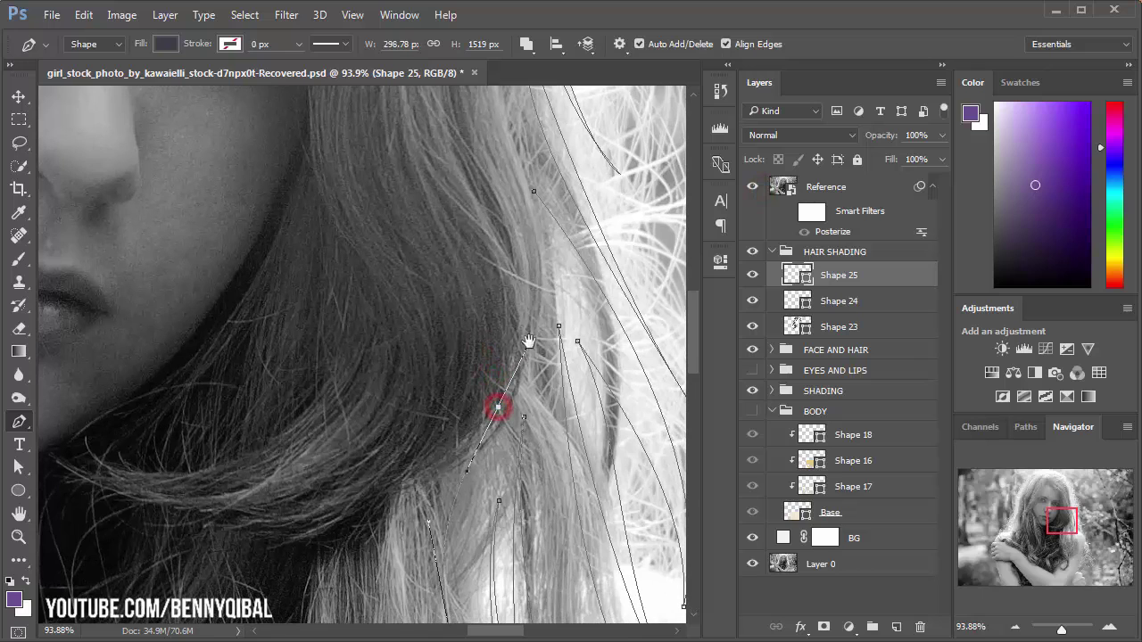
Step: Trace a new curved strand on Shape 25 running up toward the eye
left_click_drag(528, 342, 528, 400)
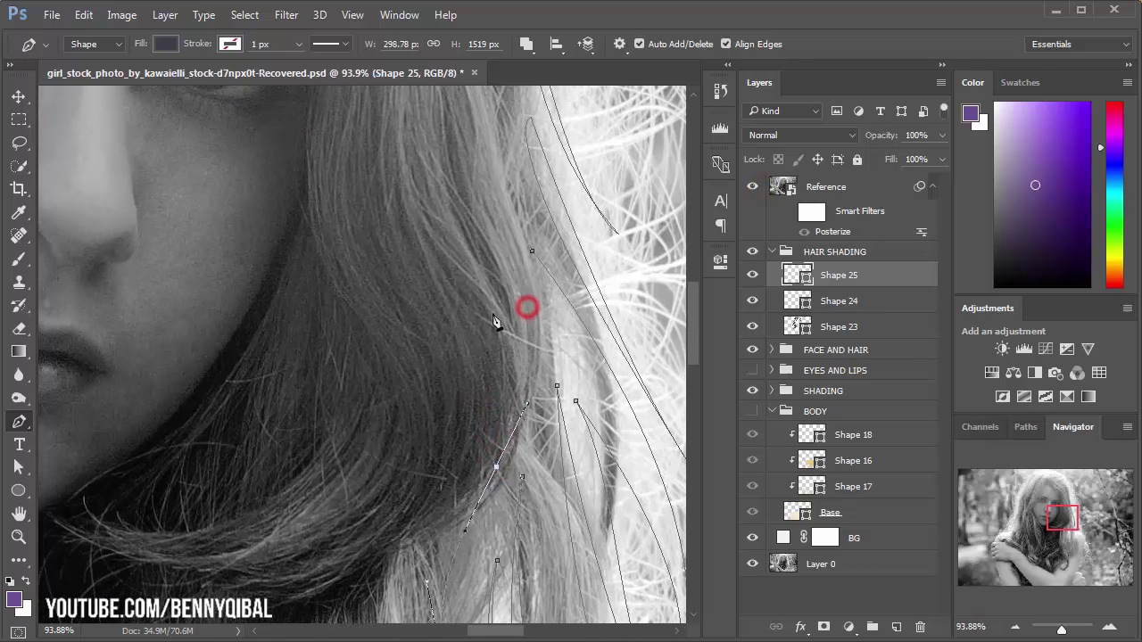
left_click_drag(458, 242, 496, 292)
left_click_drag(526, 367, 536, 420)
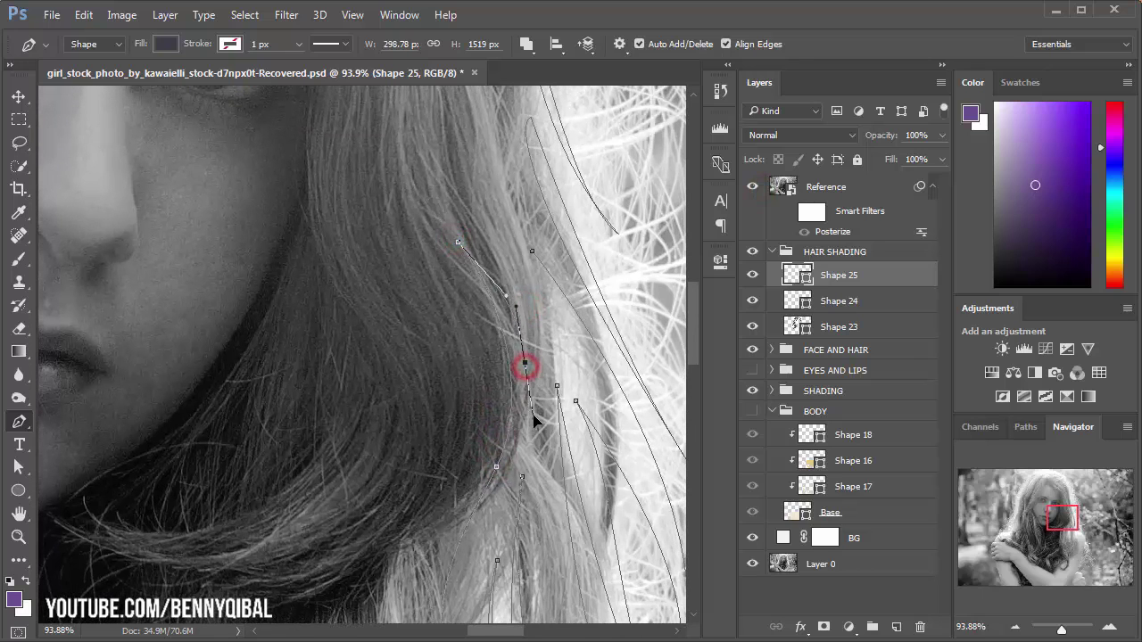
scroll(510, 290, "up", 5)
left_click_drag(472, 276, 434, 196)
left_click_drag(454, 155, 467, 273)
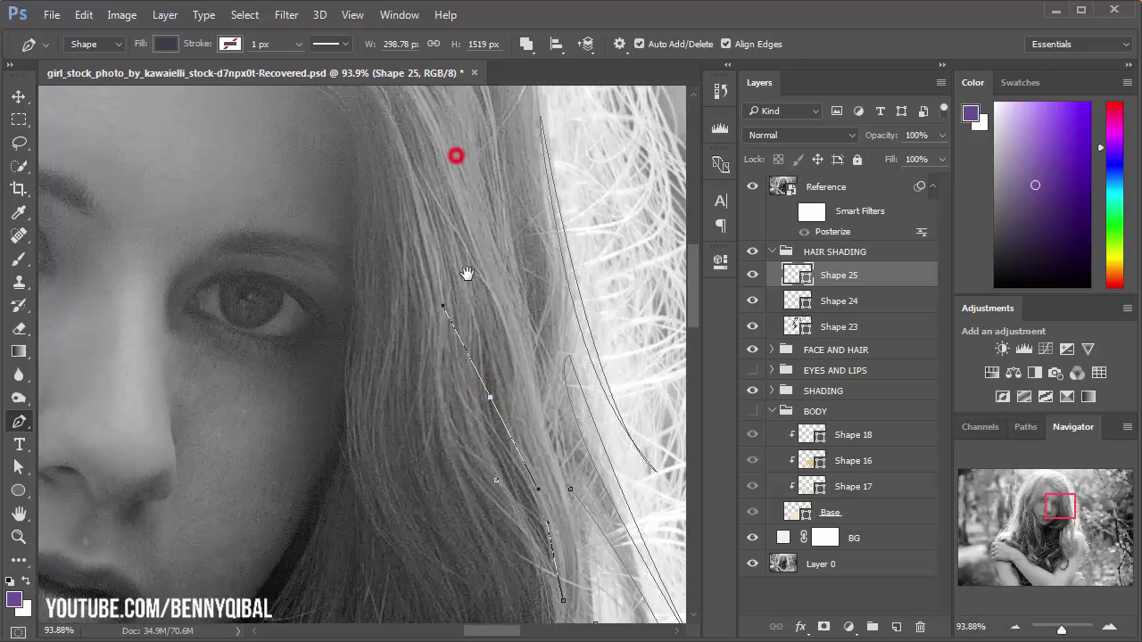
left_click_drag(452, 191, 438, 143)
left_click_drag(509, 414, 457, 282)
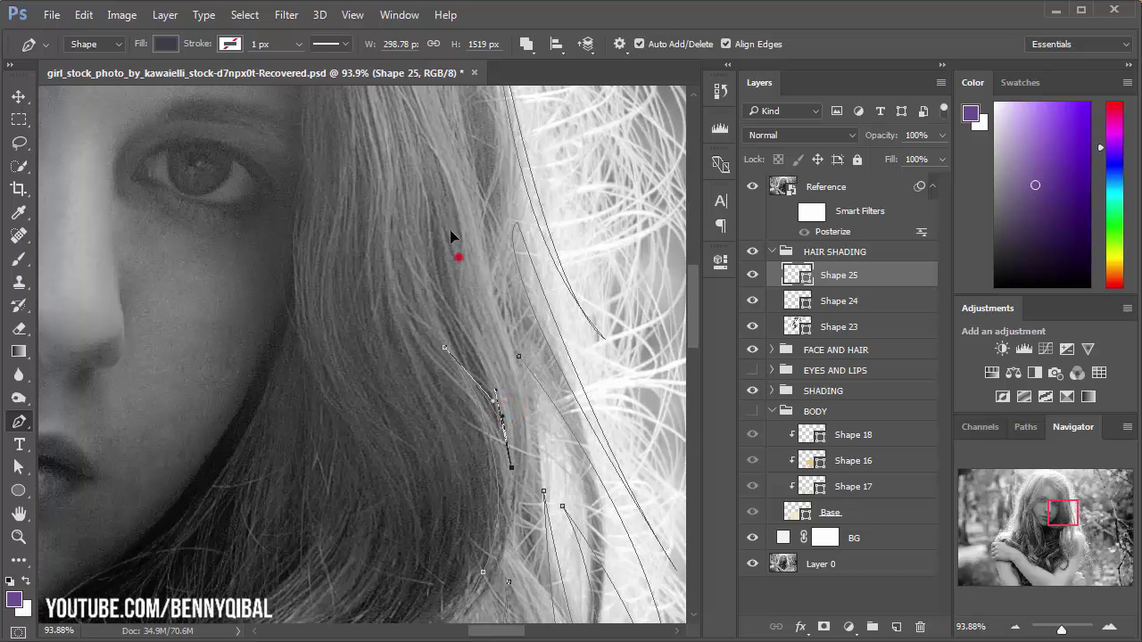
left_click_drag(426, 152, 452, 334)
left_click_drag(388, 224, 423, 293)
mouse_move(398, 154)
left_mouse_down()
mouse_move(341, 100)
mouse_move(378, 158)
left_mouse_up()
Step: Fork the strand with anchors curving up to the hairline and down the hair
left_click_drag(455, 276, 490, 389)
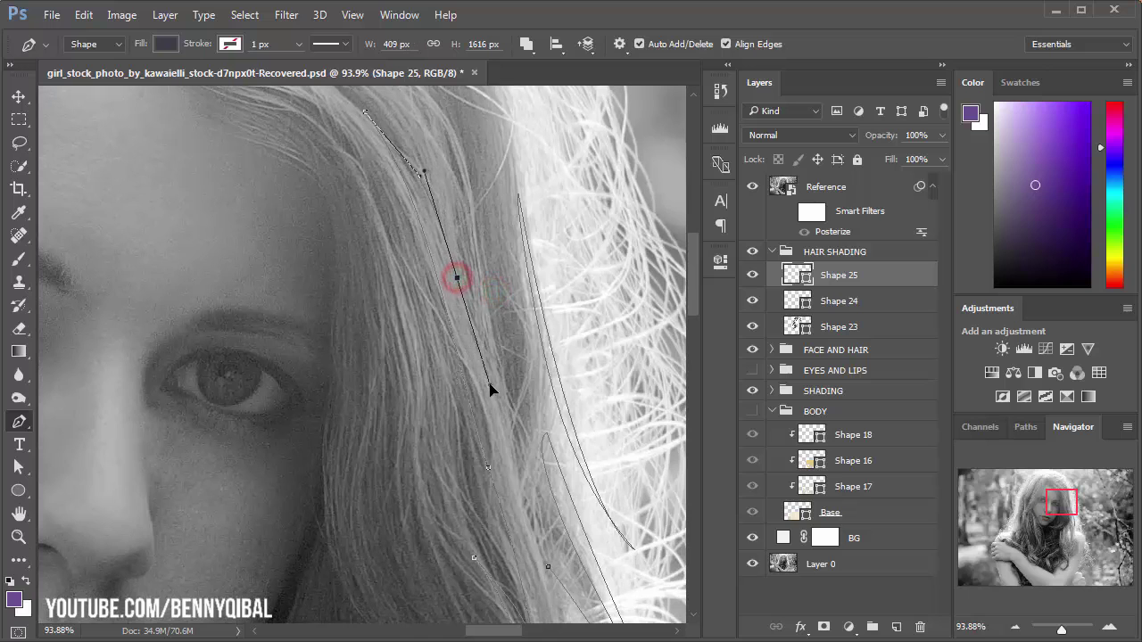
left_click_drag(426, 169, 507, 330)
left_click_drag(347, 194, 226, 138)
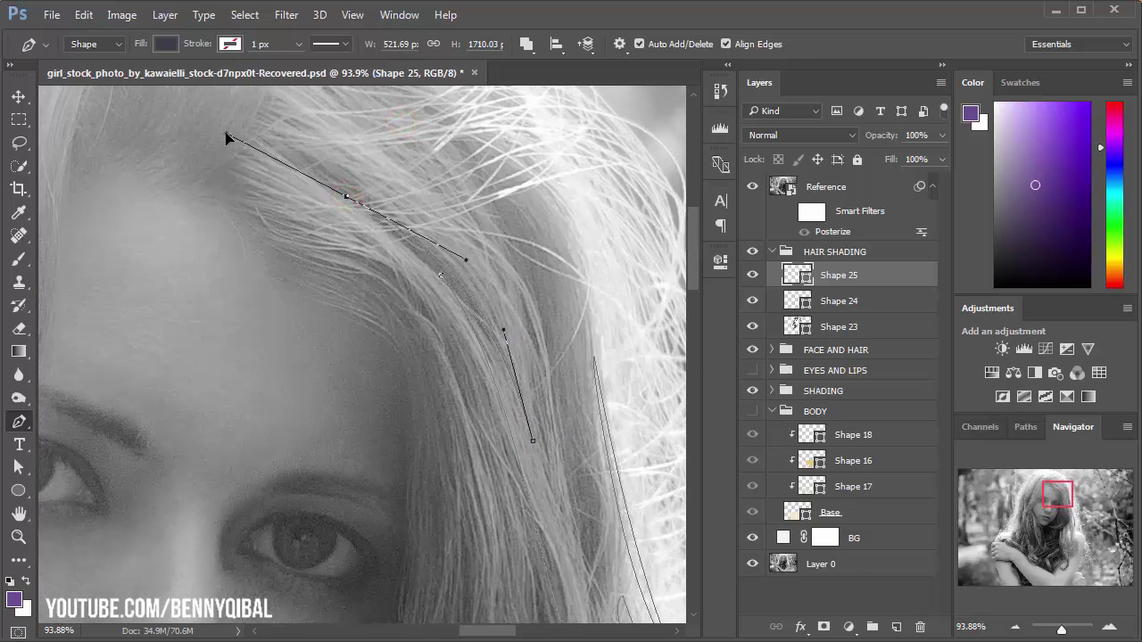
left_click_drag(580, 408, 530, 321)
left_click_drag(508, 420, 540, 588)
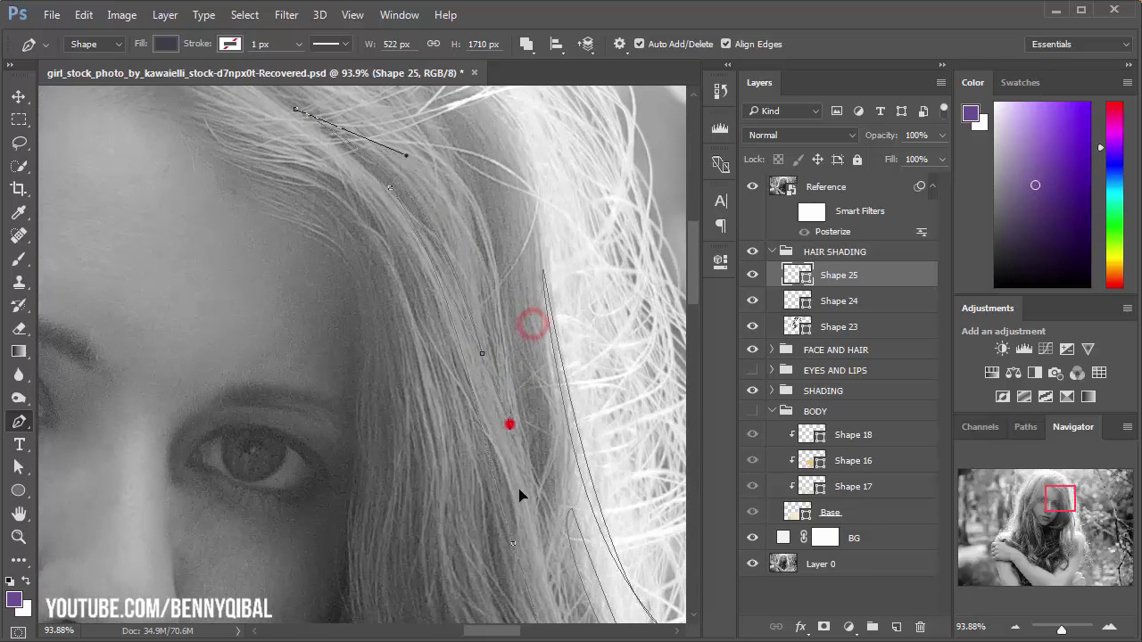
scroll(536, 526, "up", 2)
mouse_move(536, 526)
left_mouse_down()
mouse_move(492, 441)
mouse_move(495, 420)
left_mouse_up()
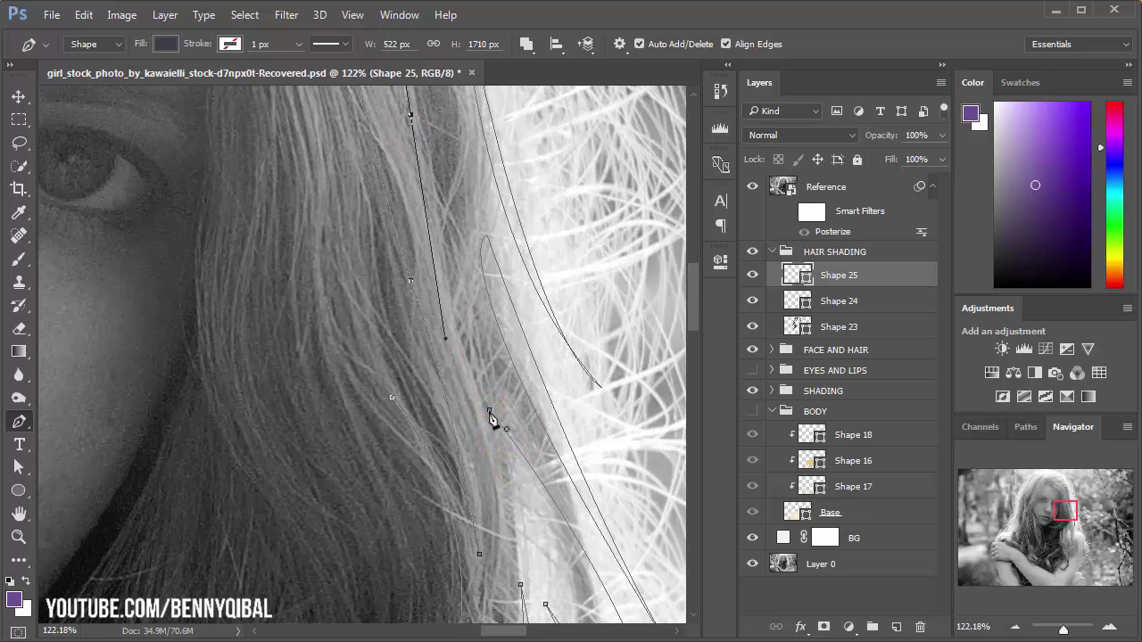
Step: Hide the Reference layer to review the traced strands, then open the File menu
left_click(752, 187)
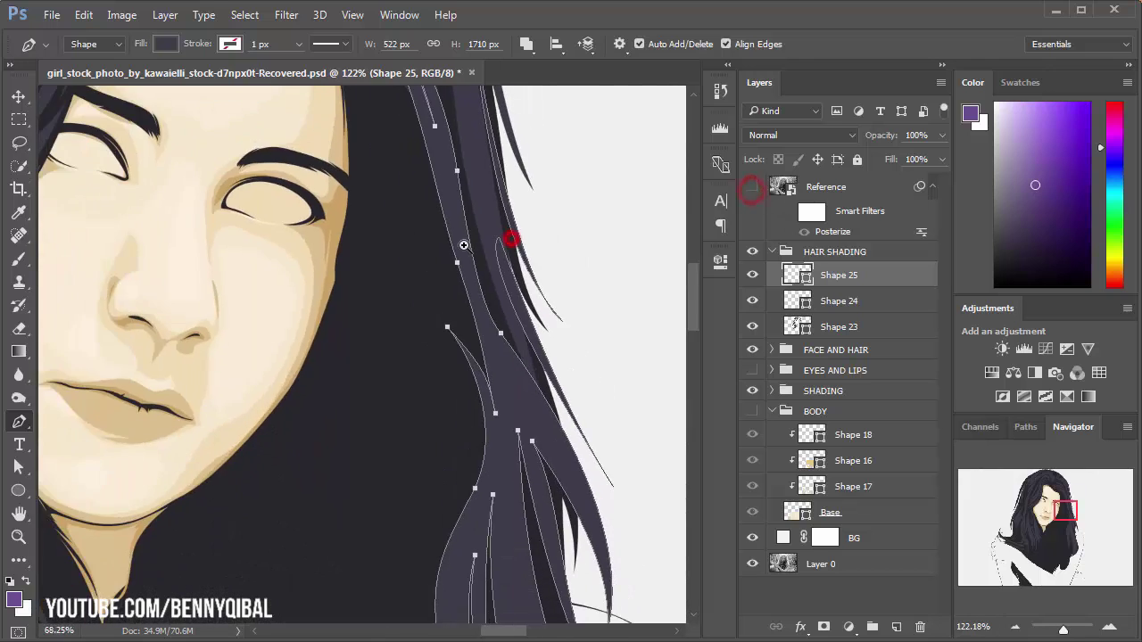
scroll(484, 190, "down", 3)
scroll(485, 319, "down", 2)
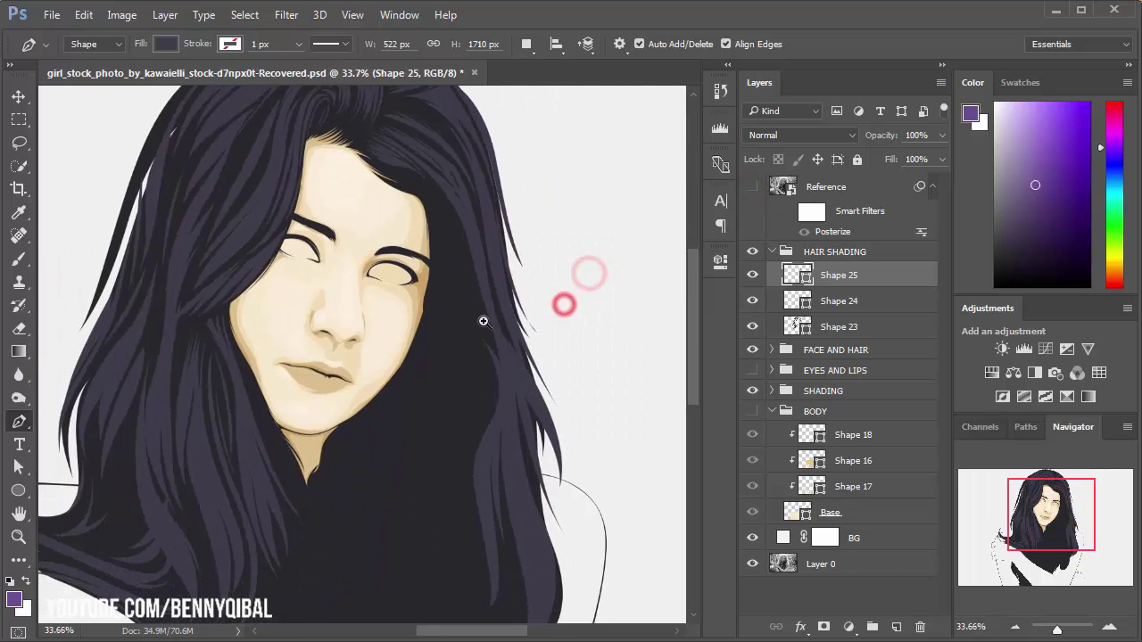
scroll(467, 321, "down", 1)
scroll(456, 326, "up", 1)
scroll(458, 333, "up", 3)
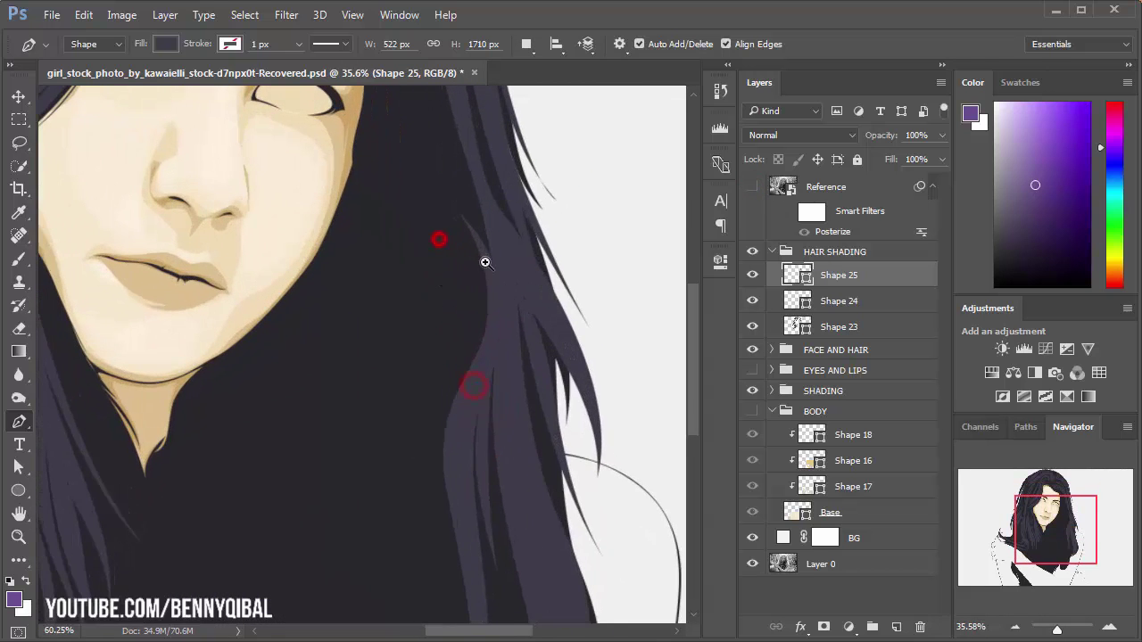
left_click(52, 14)
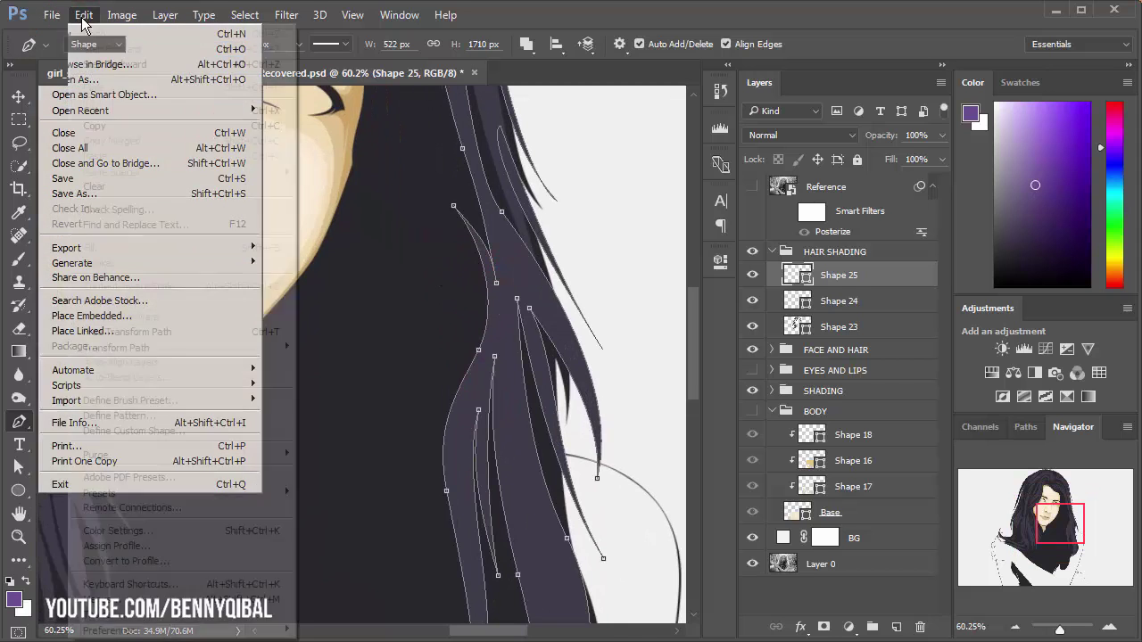
Step: Select Shapes 23, 24 and 25 together and merge them into a single Shape 25
left_click(122, 183)
scroll(426, 313, "down", 2)
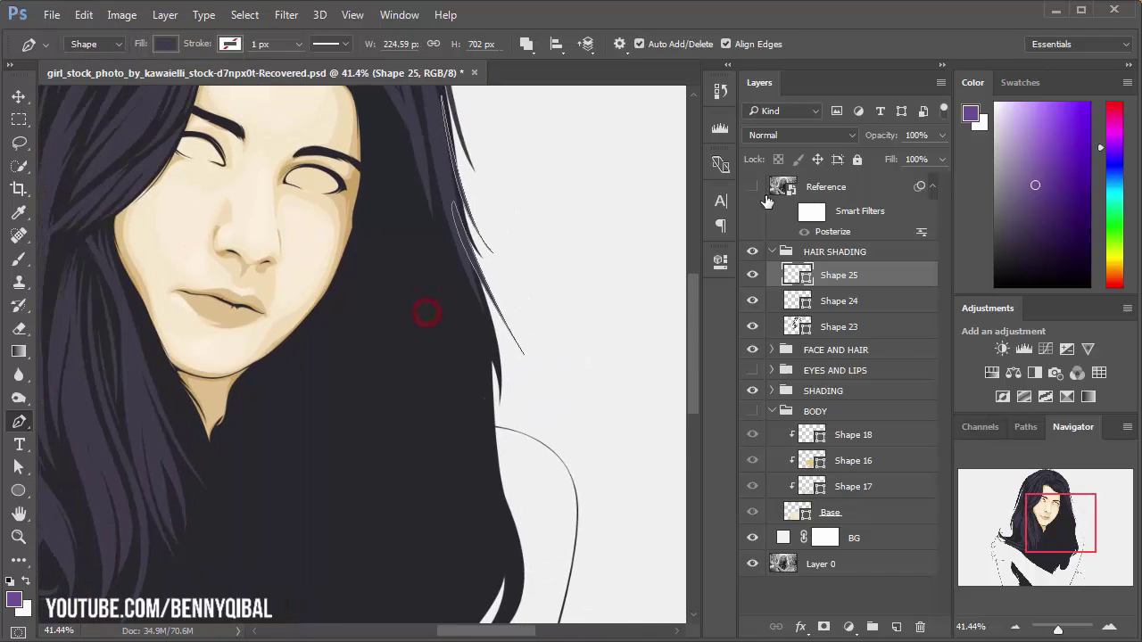
left_click(752, 187)
left_click(854, 304)
left_click(856, 325, "shift")
left_click(866, 276, "shift")
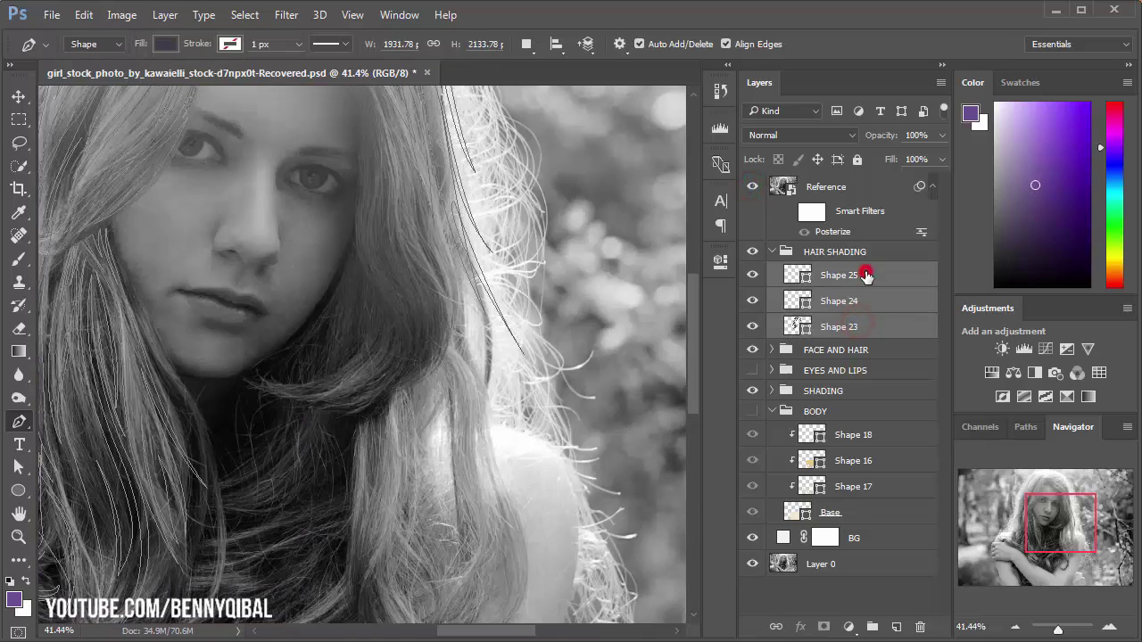
right_click(863, 297)
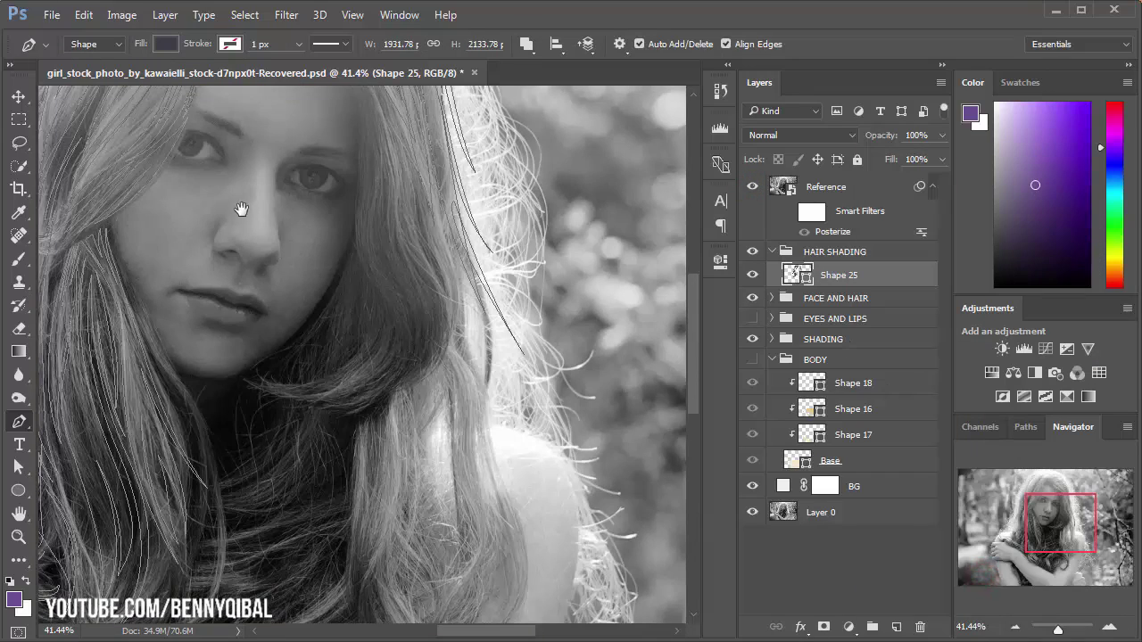
Step: Trace a curved hair-strand path beside the eye on Shape 25
left_click_drag(241, 204, 360, 212)
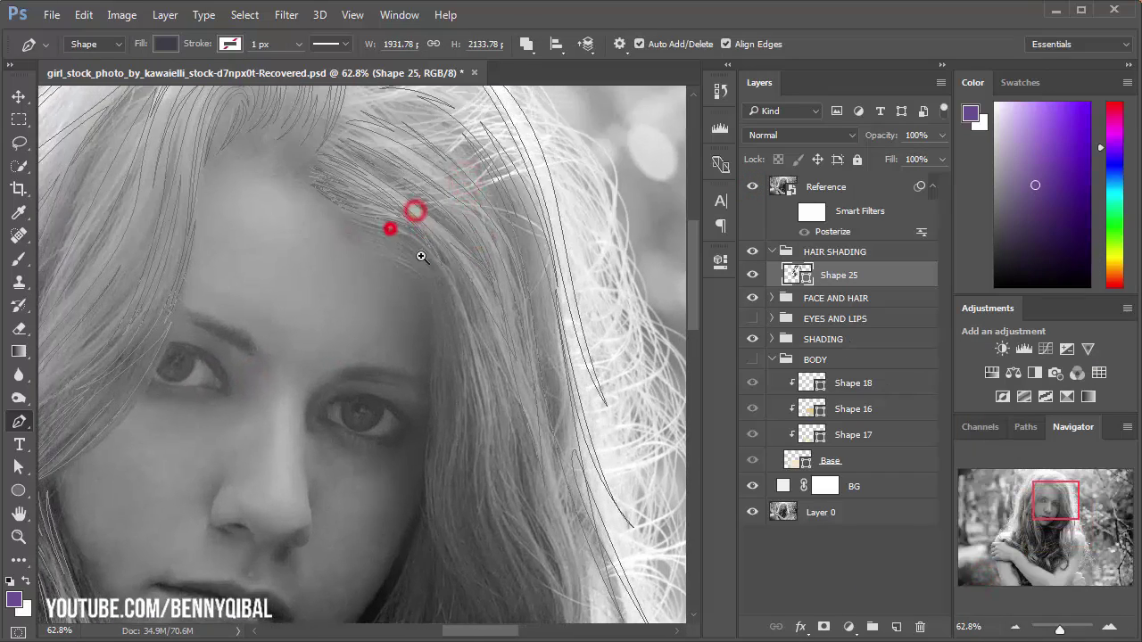
left_click_drag(422, 257, 372, 128)
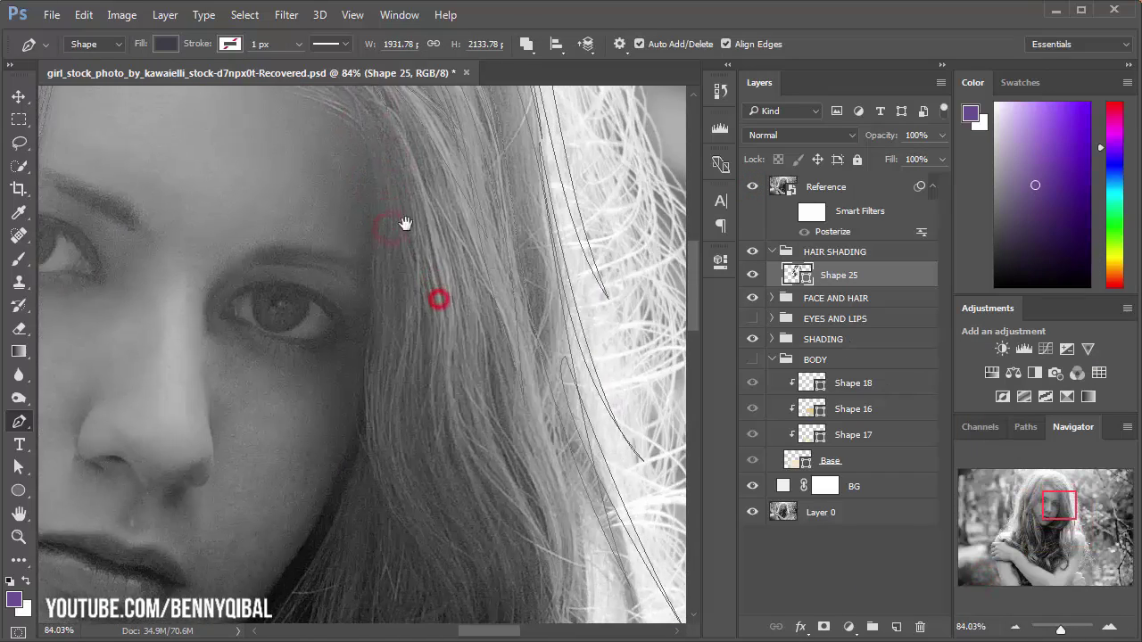
left_click(399, 140)
mouse_move(428, 361)
left_mouse_down()
mouse_move(423, 471)
mouse_move(426, 374)
left_mouse_up()
left_click_drag(452, 480, 391, 546)
left_click_drag(454, 306, 428, 242)
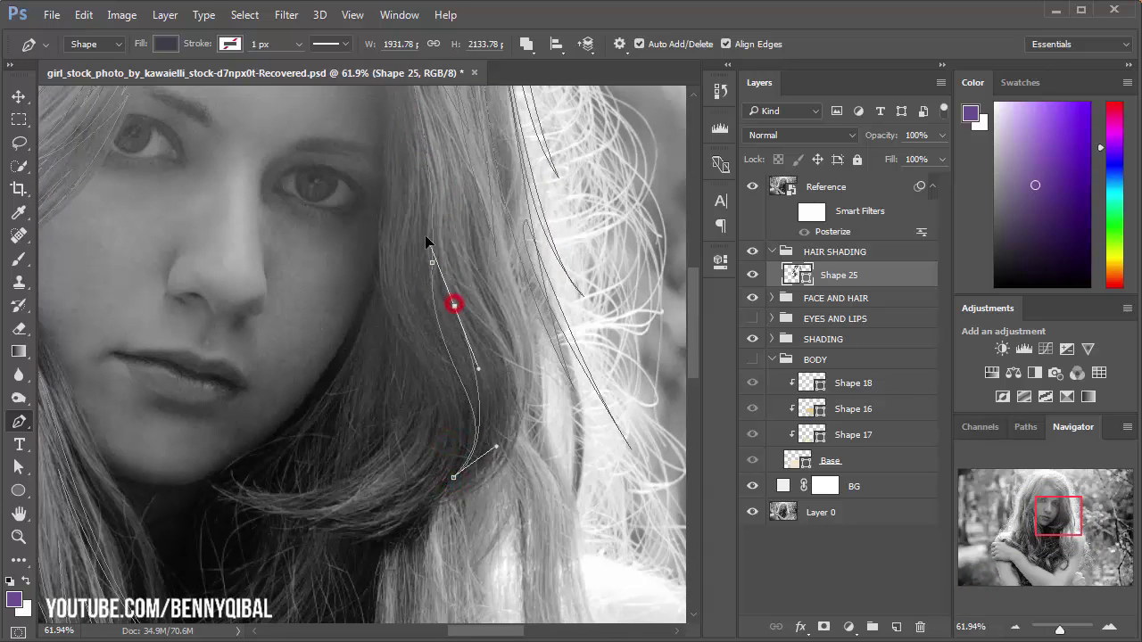
left_click_drag(438, 186, 469, 276)
left_click_drag(461, 212, 433, 127)
left_click_drag(462, 263, 458, 248)
left_click(476, 326, "ctrl")
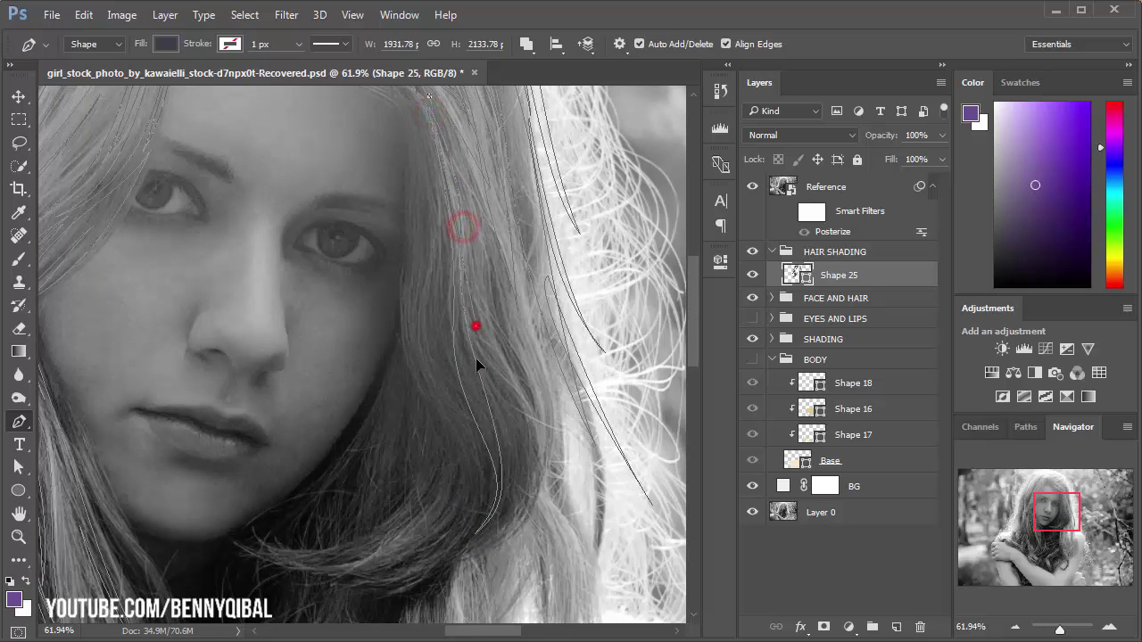
Step: Begin another thin strand running down the dark hair beside the temple
left_click_drag(476, 358, 462, 277)
left_click(464, 243)
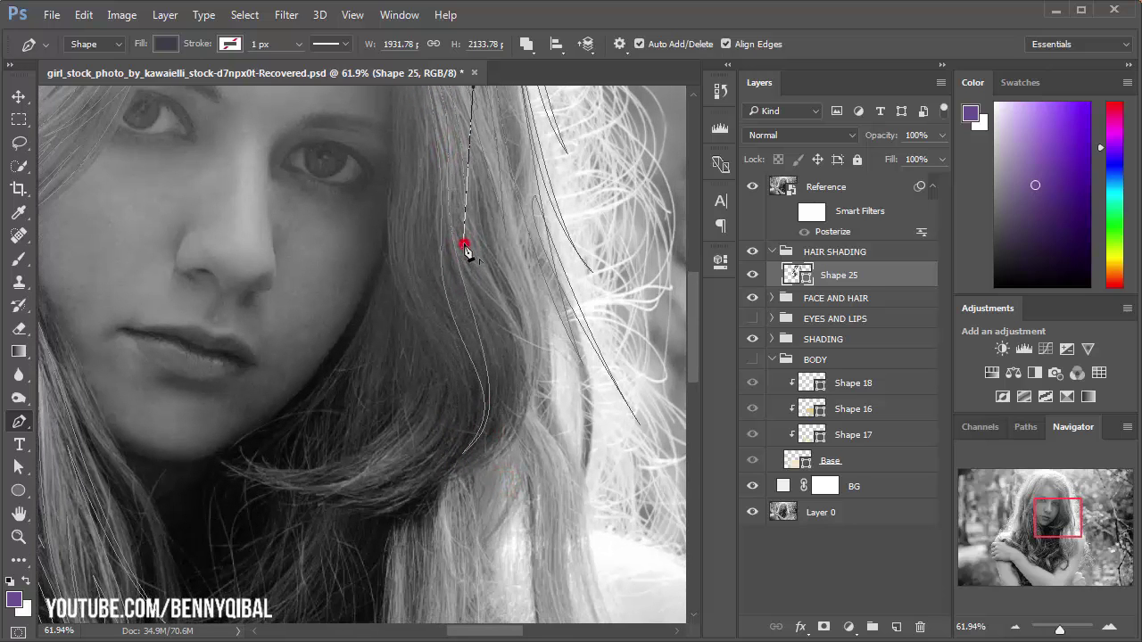
left_click_drag(454, 470, 368, 511)
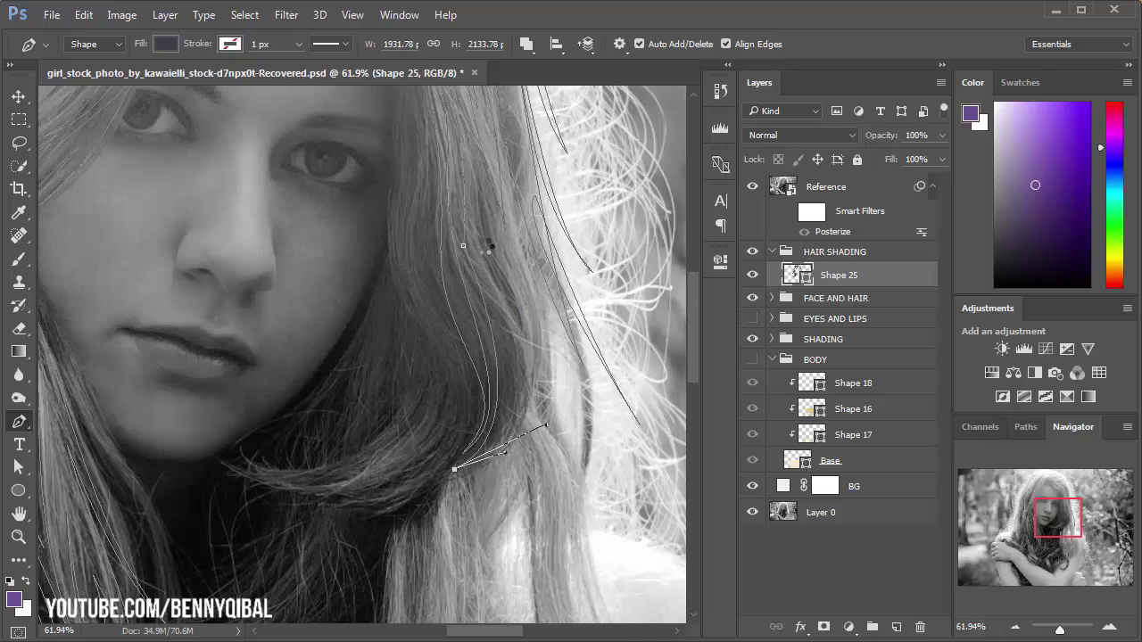
left_click_drag(501, 312, 487, 249)
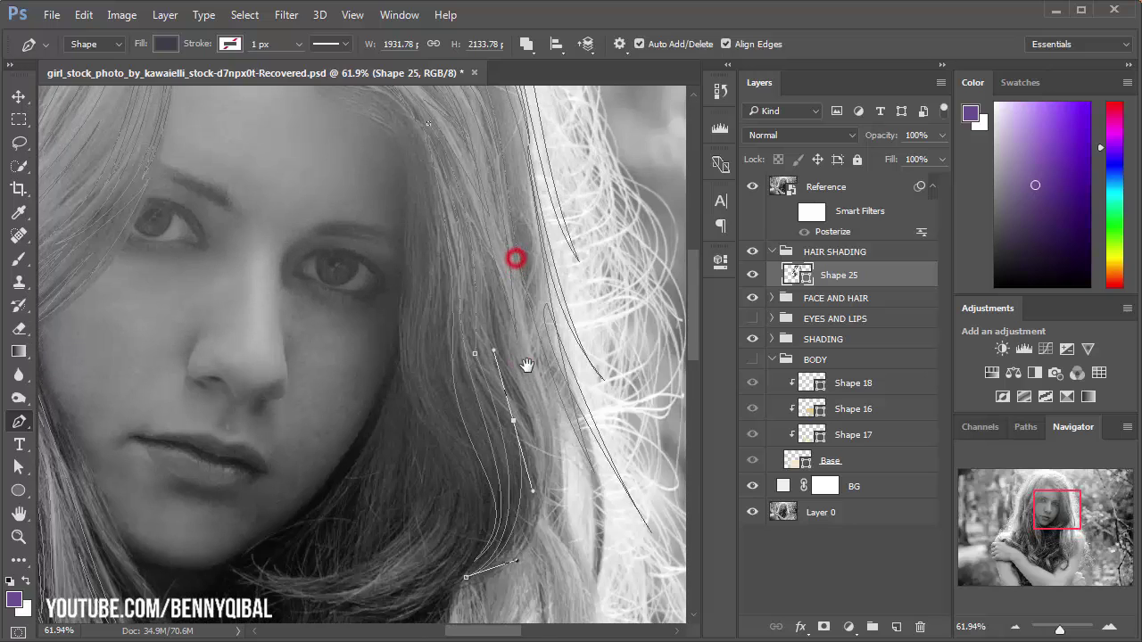
left_click_drag(510, 255, 523, 362)
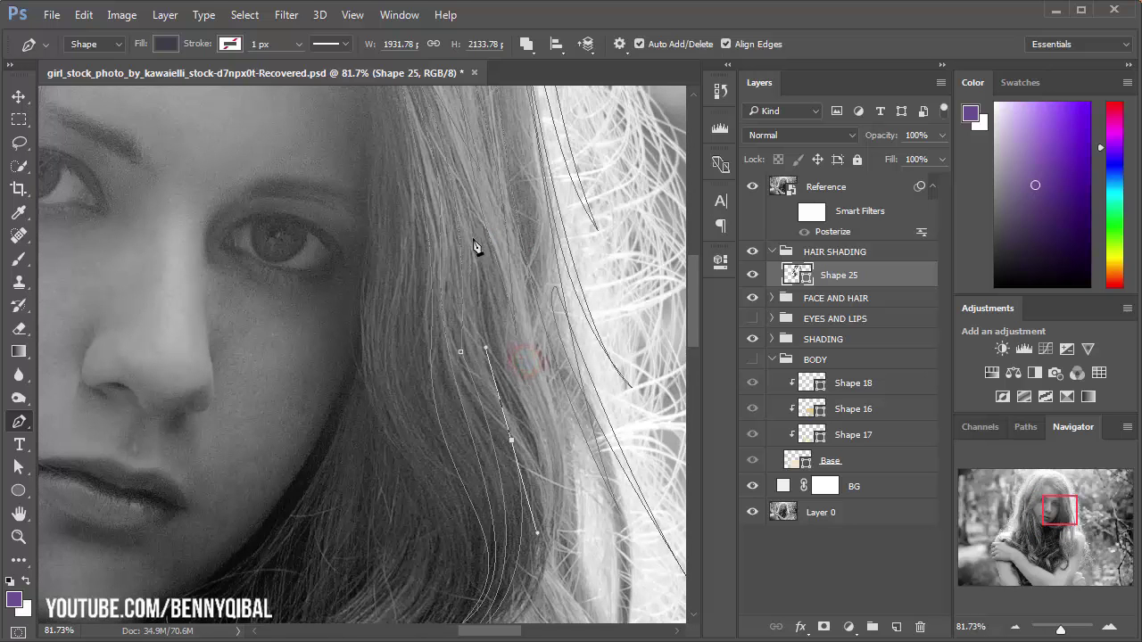
left_click_drag(468, 209, 438, 305)
Step: Hide the reference and close a light strand shape over the dark hair right of the face
left_click(752, 190)
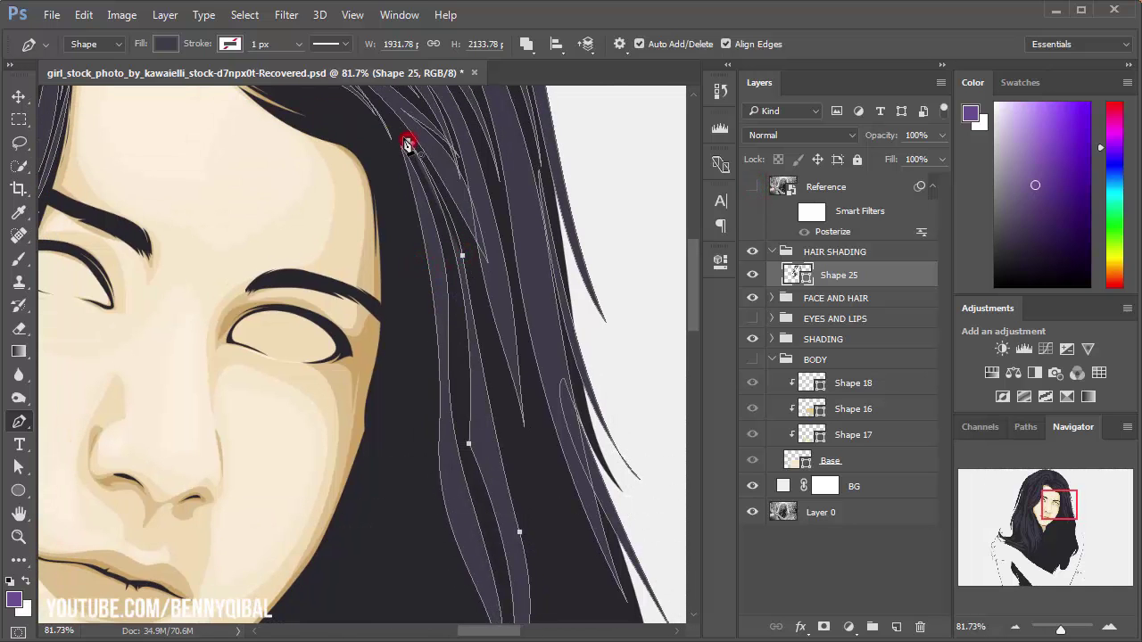
left_click_drag(422, 237, 391, 181)
scroll(461, 375, "down", 2)
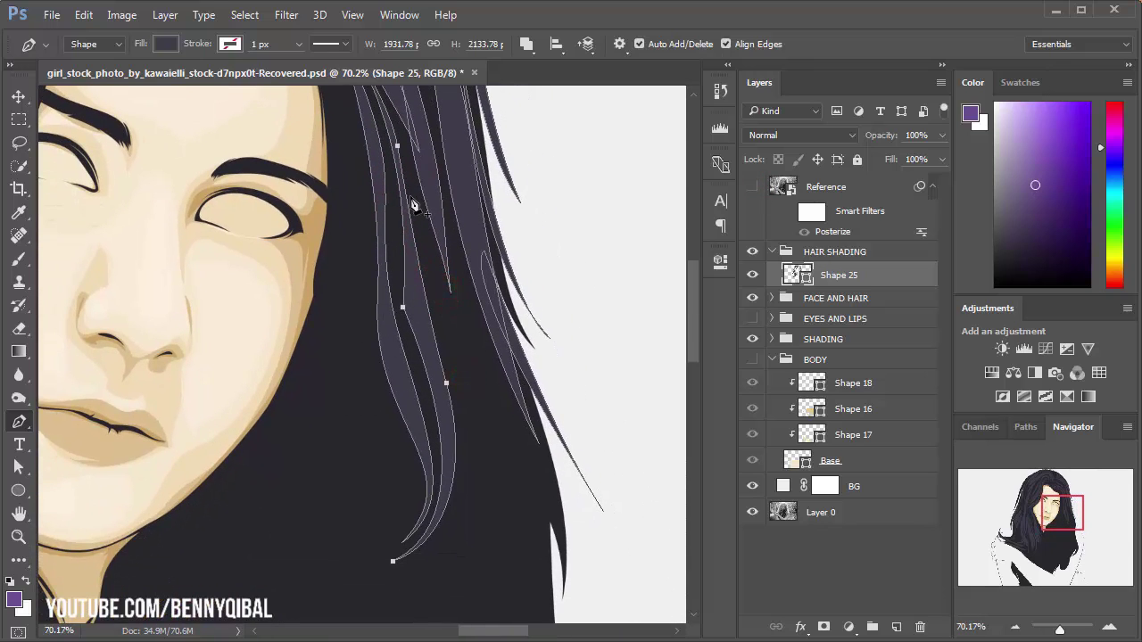
scroll(459, 401, "down", 2)
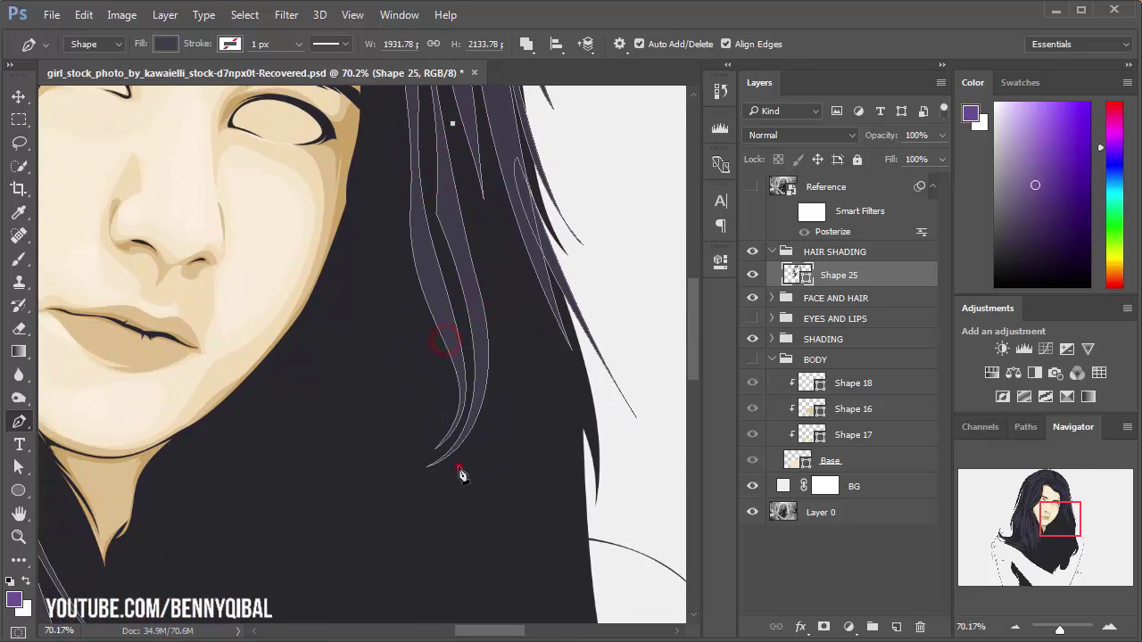
left_click_drag(461, 465, 518, 421)
left_click_drag(517, 316, 526, 367)
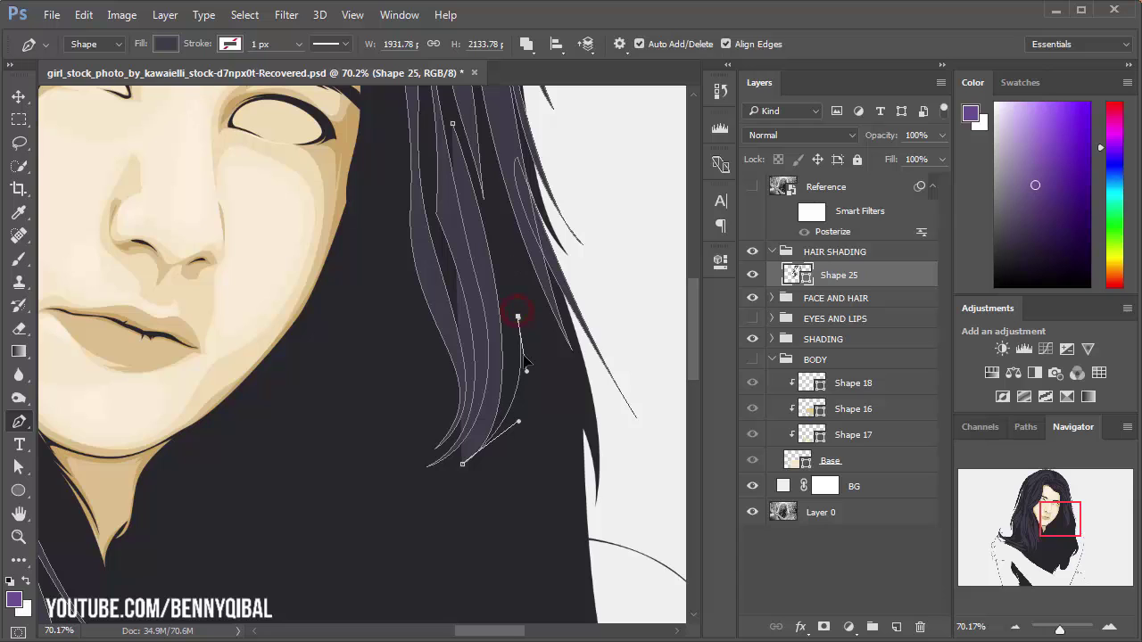
left_click_drag(418, 487, 528, 461)
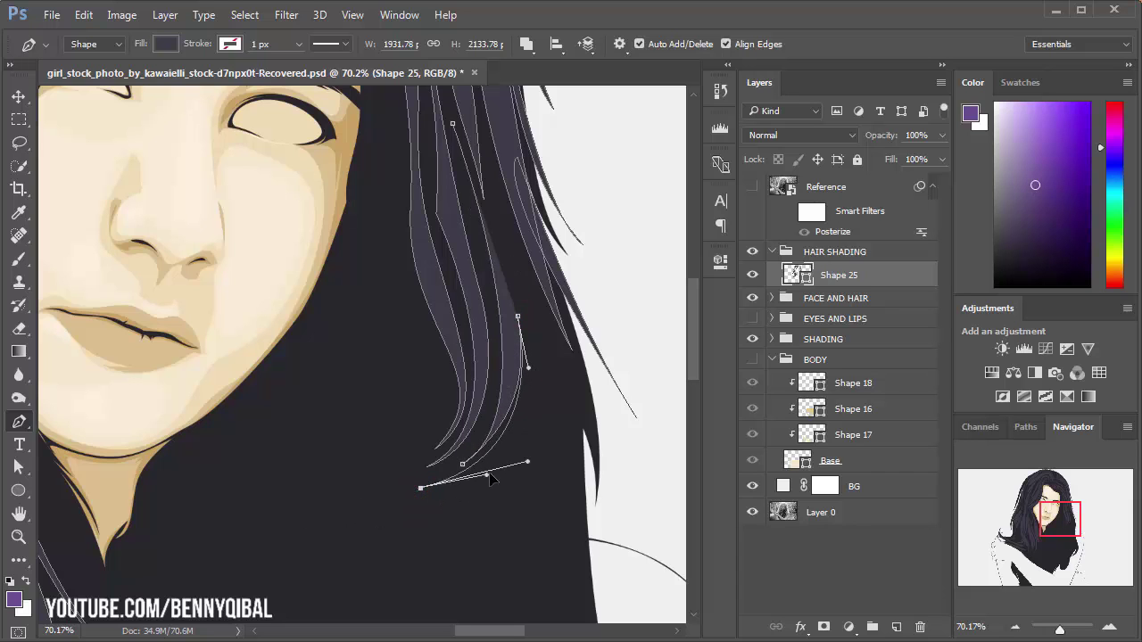
mouse_move(523, 303)
left_mouse_down()
mouse_move(489, 181)
mouse_move(506, 312)
mouse_move(495, 293)
left_mouse_up()
left_click_drag(475, 242, 470, 206)
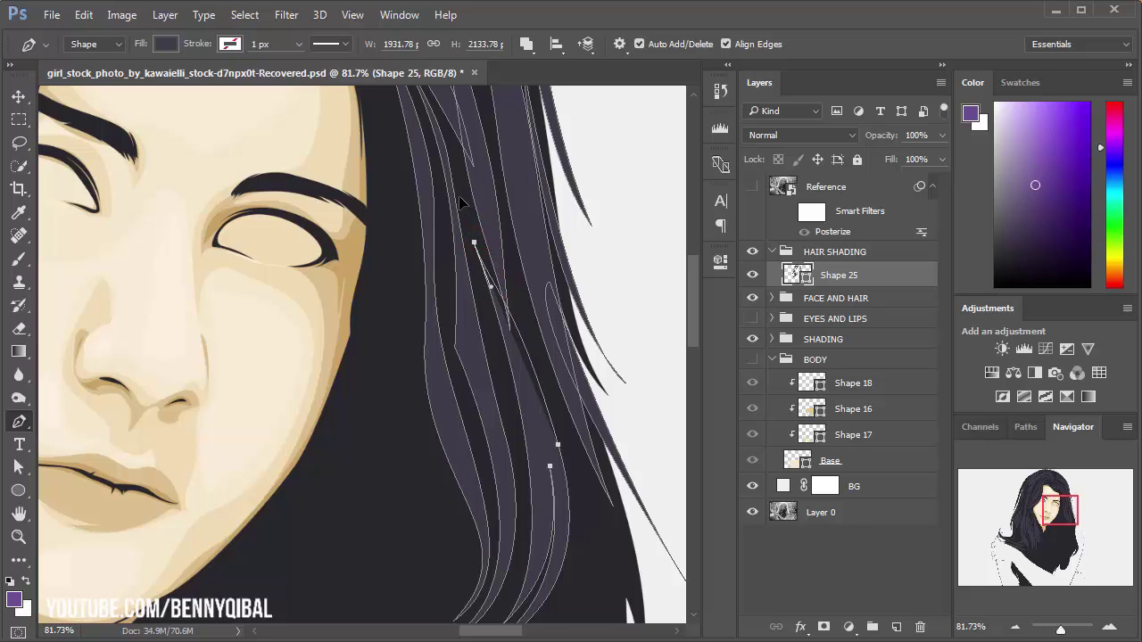
mouse_move(604, 234)
left_mouse_down()
mouse_move(477, 367)
mouse_move(561, 332)
left_mouse_up()
Step: Show the reference, select Shape 25, and start a strand at the top of the hair
left_click(752, 187)
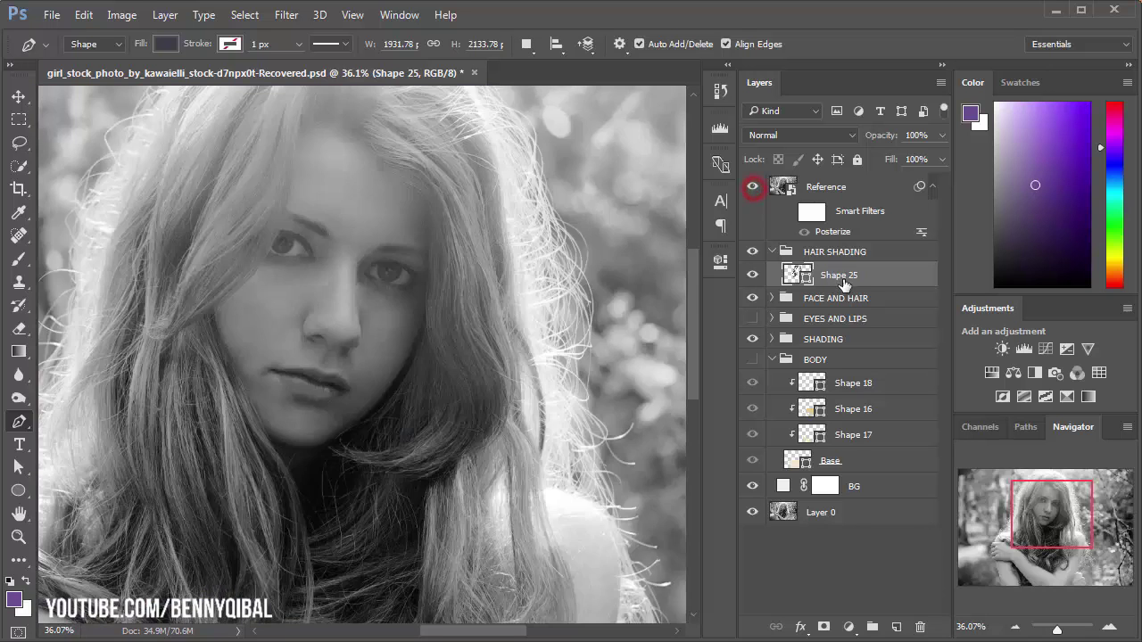
left_click(857, 277)
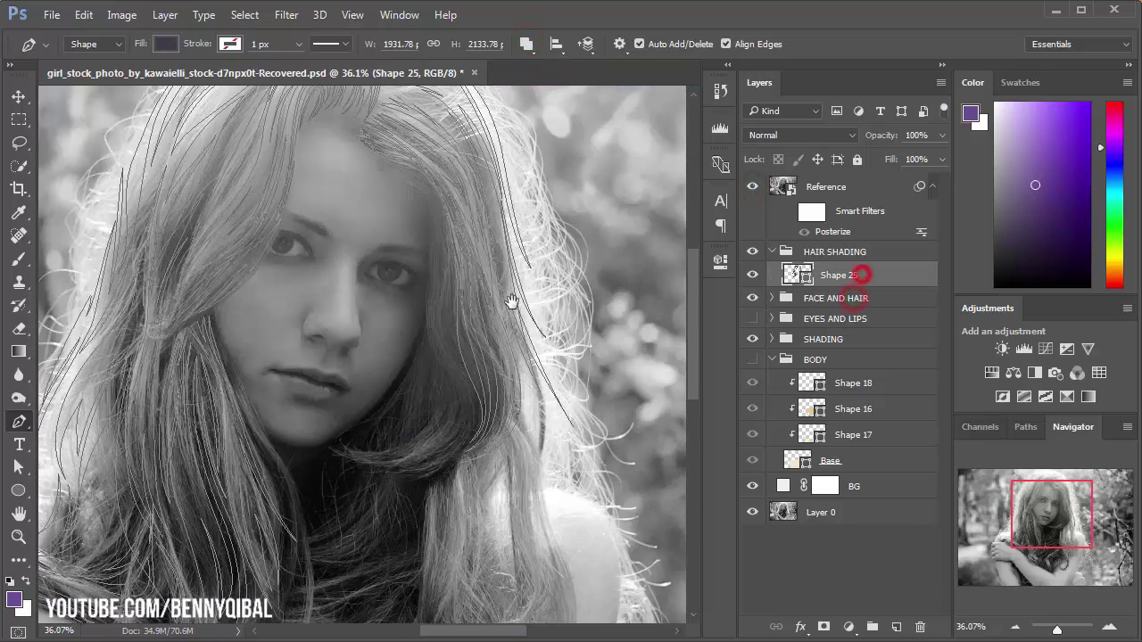
mouse_move(419, 293)
left_mouse_down()
mouse_move(451, 305)
mouse_move(400, 227)
left_mouse_up()
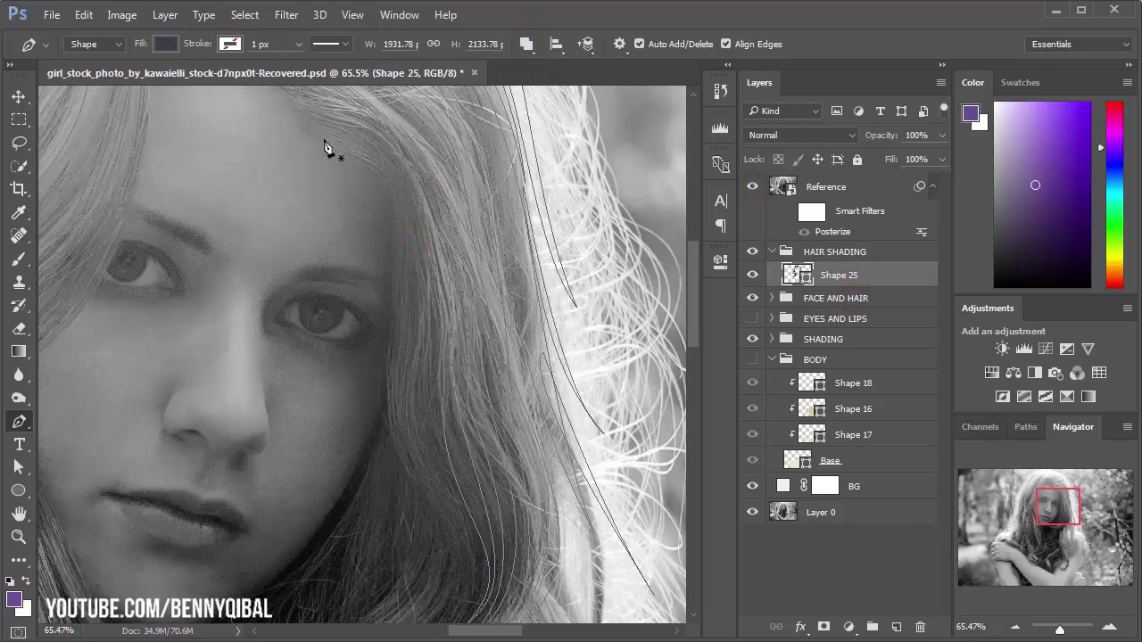
left_click_drag(306, 133, 383, 165)
left_click(272, 171)
mouse_move(429, 302)
left_mouse_down()
mouse_move(450, 402)
mouse_move(425, 568)
left_mouse_up()
scroll(450, 404, "down", 3)
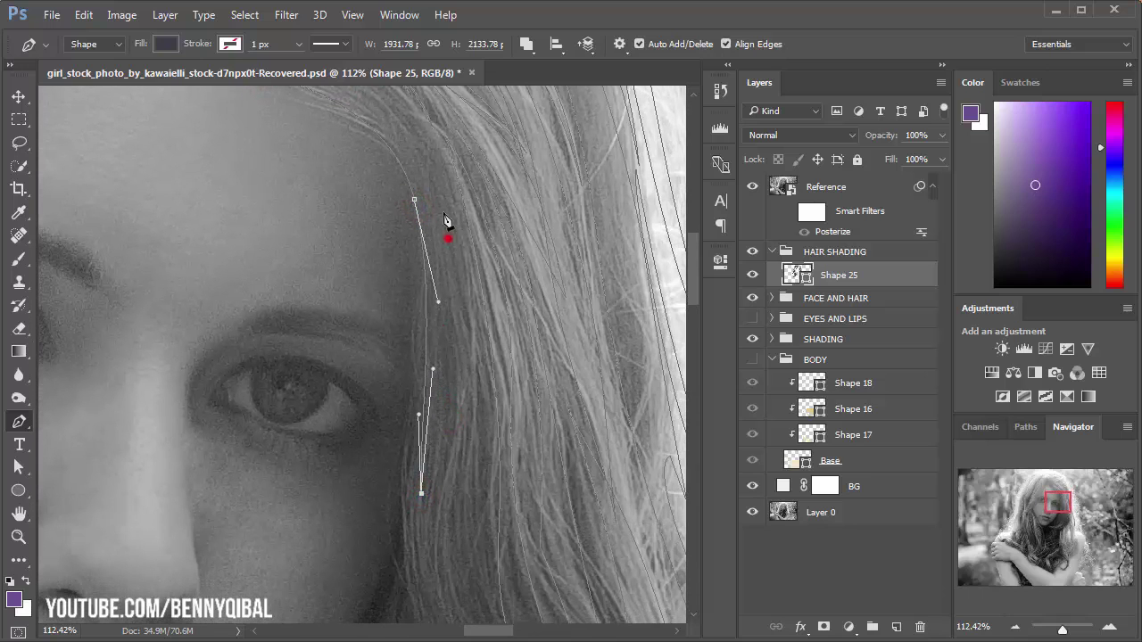
left_click_drag(448, 238, 432, 149)
Step: Curve the strand along the hair beside the right eye back up to its tip
scroll(457, 404, "down", 3)
left_click_drag(429, 479, 446, 540)
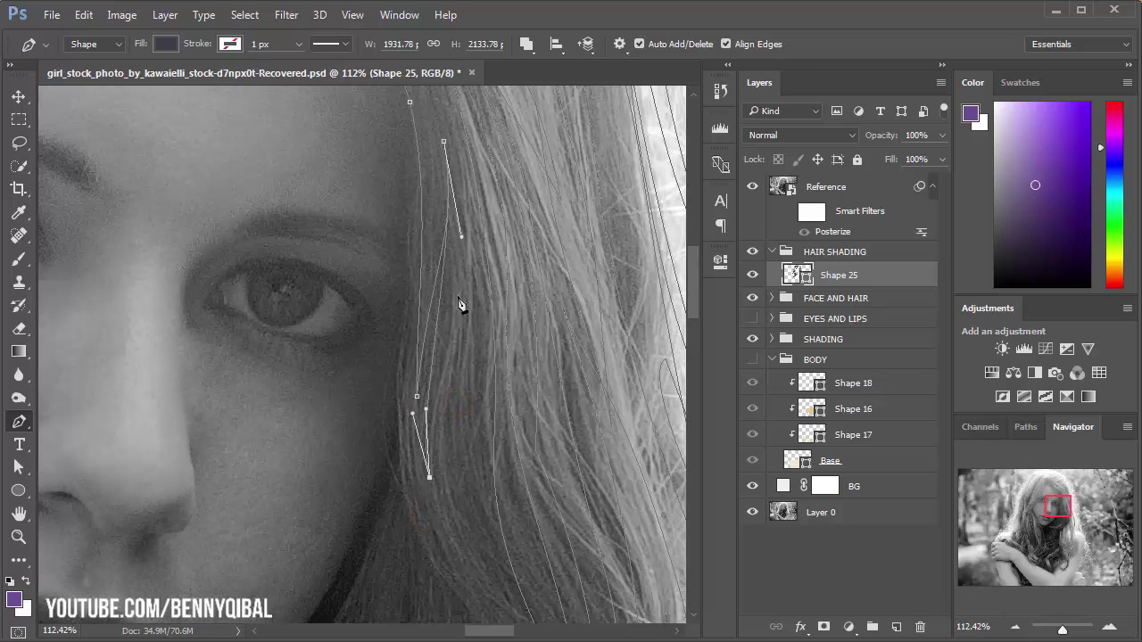
scroll(460, 294, "up", 5)
left_click_drag(437, 228, 390, 159)
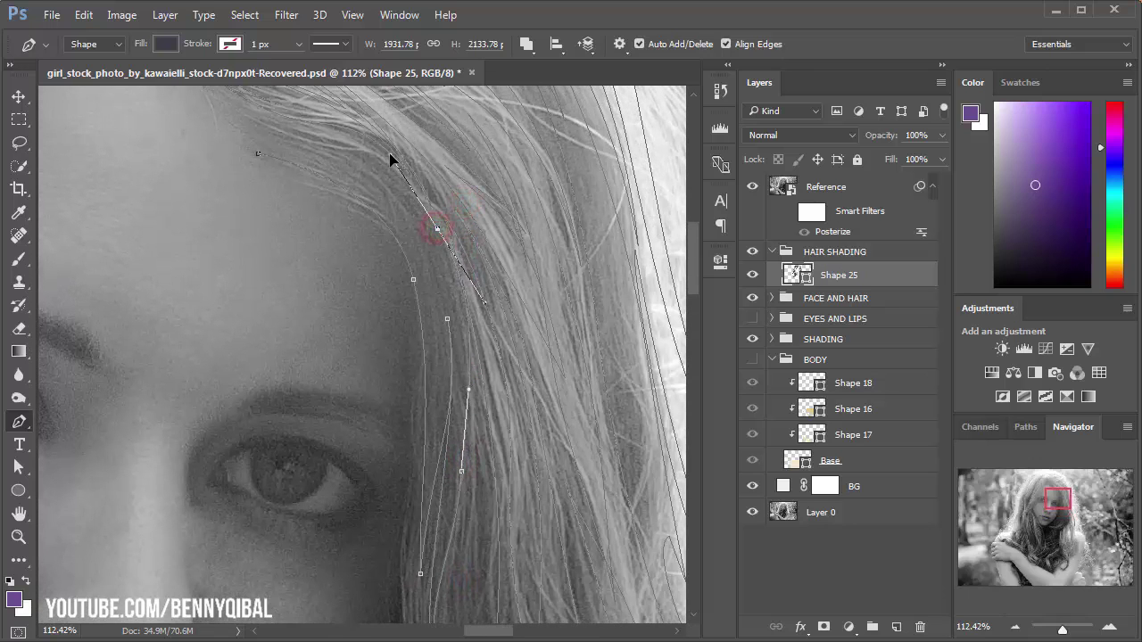
scroll(420, 252, "up", 3)
mouse_move(242, 158)
left_mouse_down()
mouse_move(188, 143)
mouse_move(256, 194)
left_mouse_up()
mouse_move(416, 255)
left_mouse_down()
mouse_move(459, 280)
mouse_move(340, 233)
left_mouse_up()
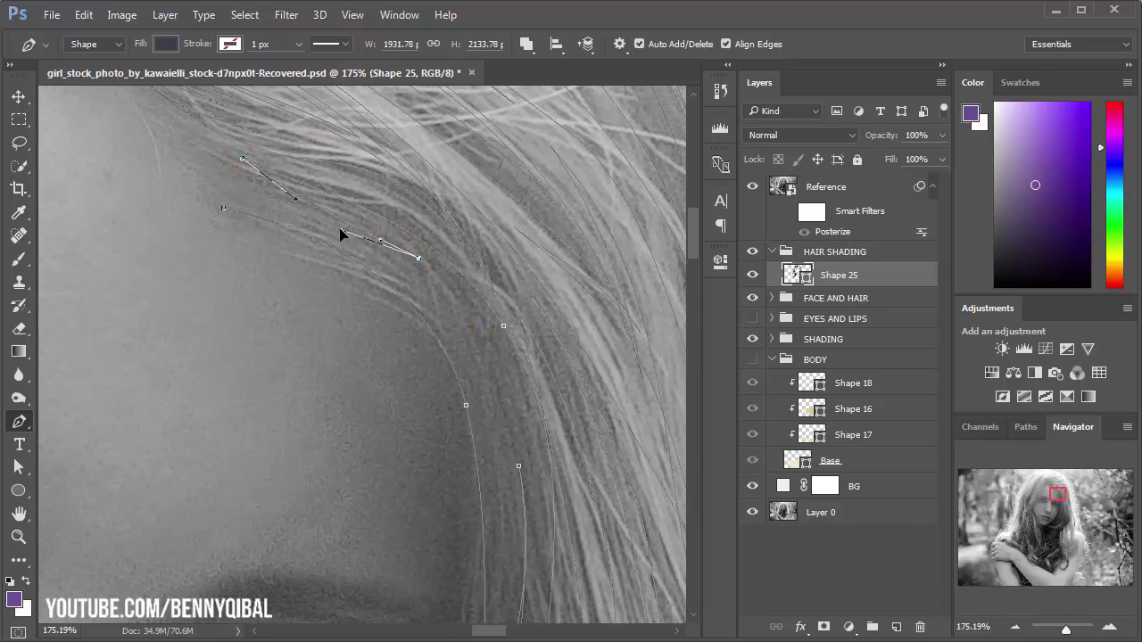
mouse_move(249, 195)
left_mouse_down()
mouse_move(331, 262)
mouse_move(269, 195)
left_mouse_up()
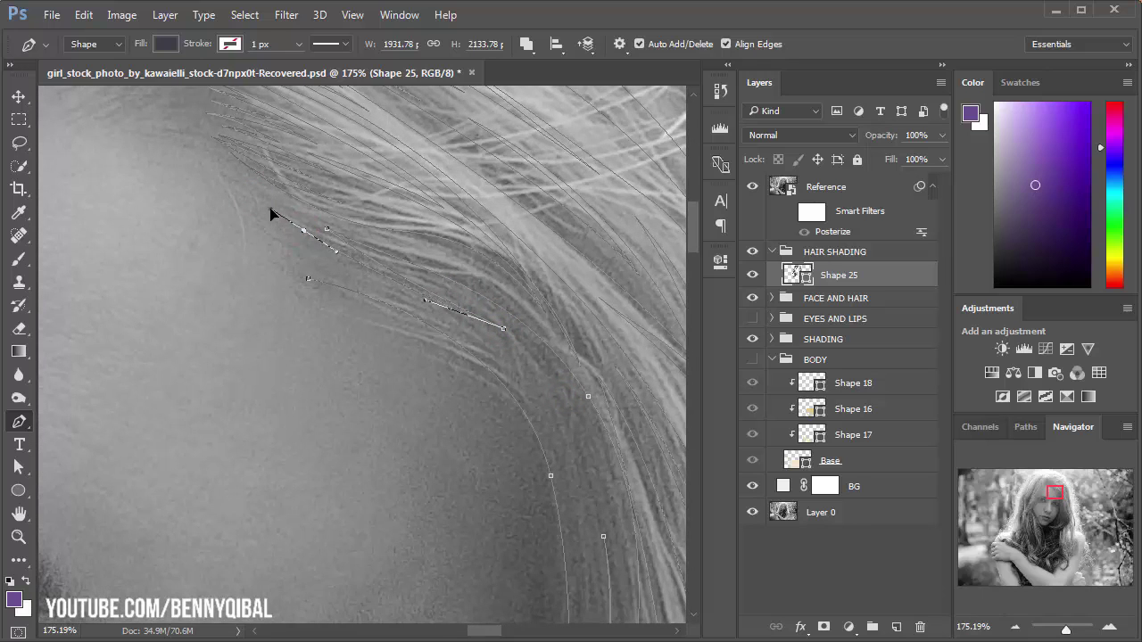
left_click_drag(470, 321, 553, 361)
left_click_drag(294, 249, 306, 280)
Step: Hide the reference photo and deselect the path to view the face and right-side hair
scroll(357, 318, "down", 5)
left_click(752, 186)
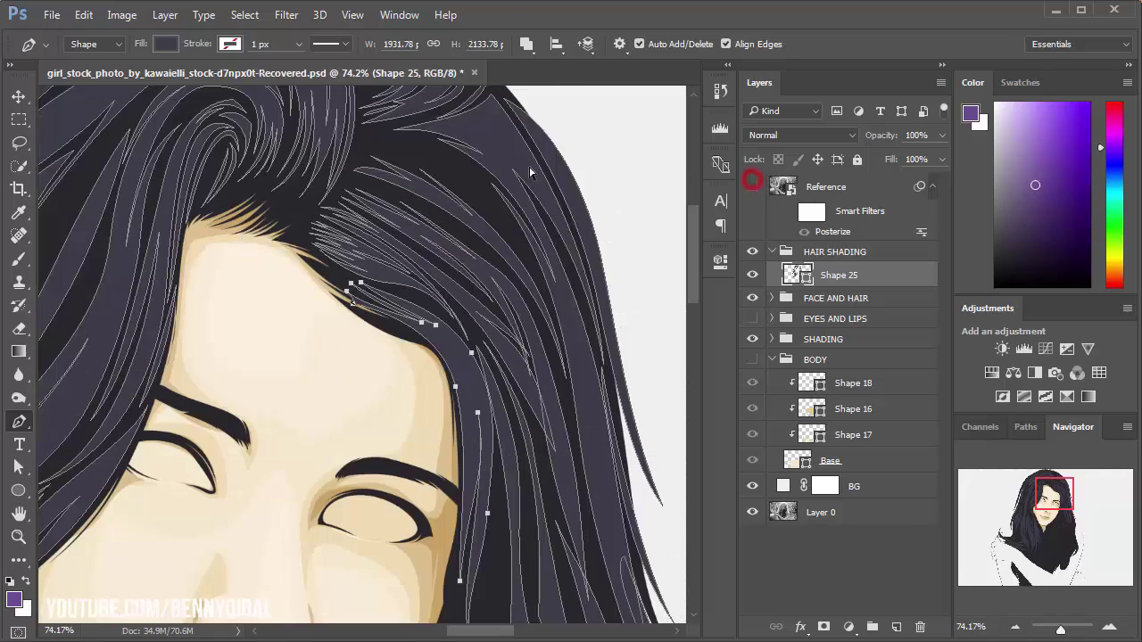
left_click(566, 138)
scroll(505, 336, "down", 3)
left_click_drag(474, 443, 470, 319)
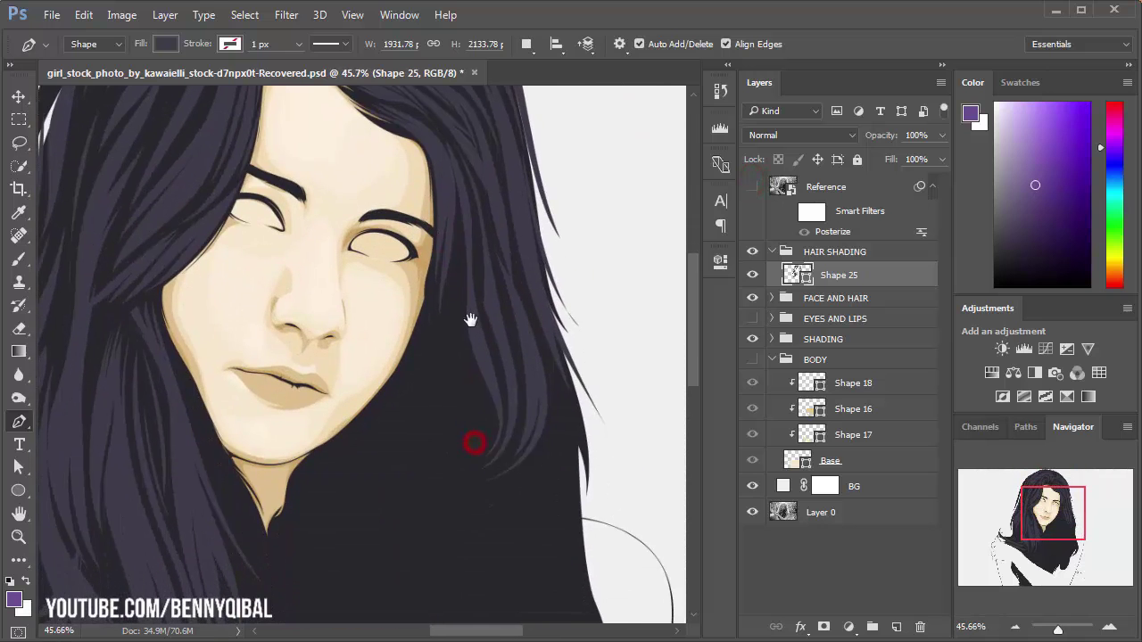
scroll(471, 320, "up", 2)
mouse_move(454, 374)
left_mouse_down()
mouse_move(420, 286)
mouse_move(502, 377)
left_mouse_up()
Step: Show the reference photo again and delete the stray Shape 26 layer
left_click(754, 190)
left_click(452, 147)
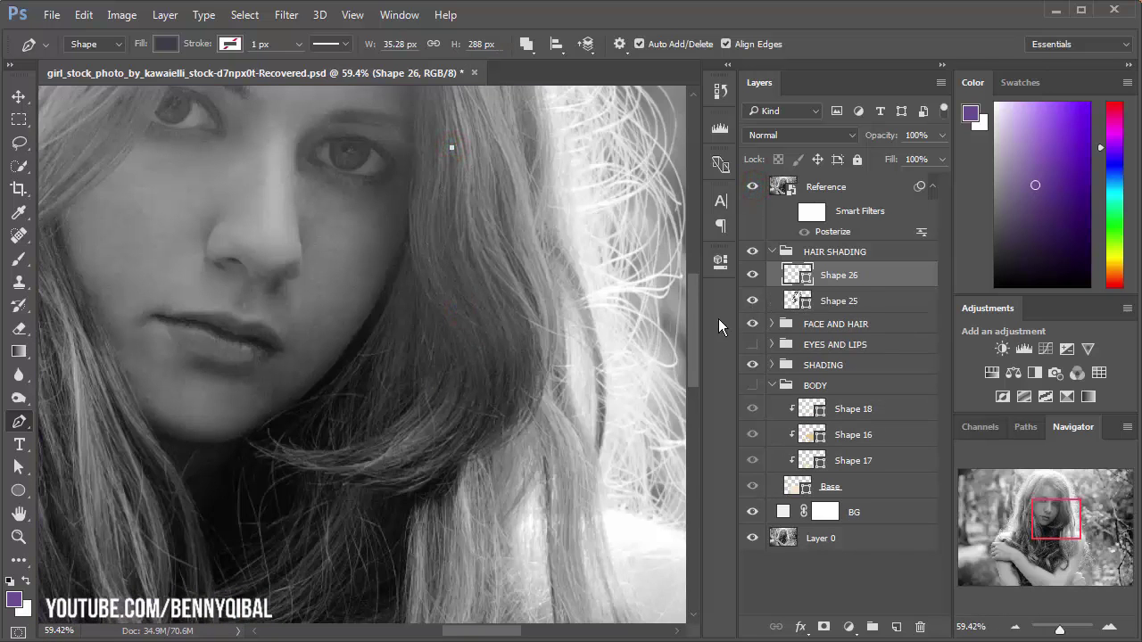
left_click(866, 277)
key("Delete")
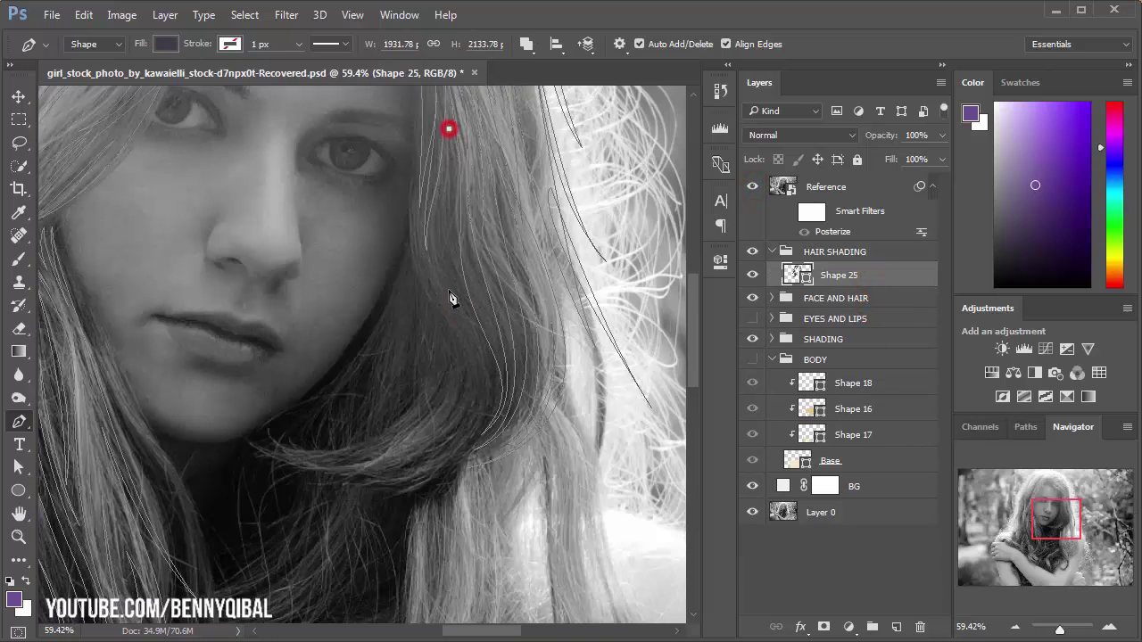
Step: Trace a curved strand from beside the cheek back up toward the eye
left_click_drag(451, 301, 478, 356)
mouse_move(397, 463)
left_mouse_down()
mouse_move(345, 480)
mouse_move(370, 495)
left_mouse_up()
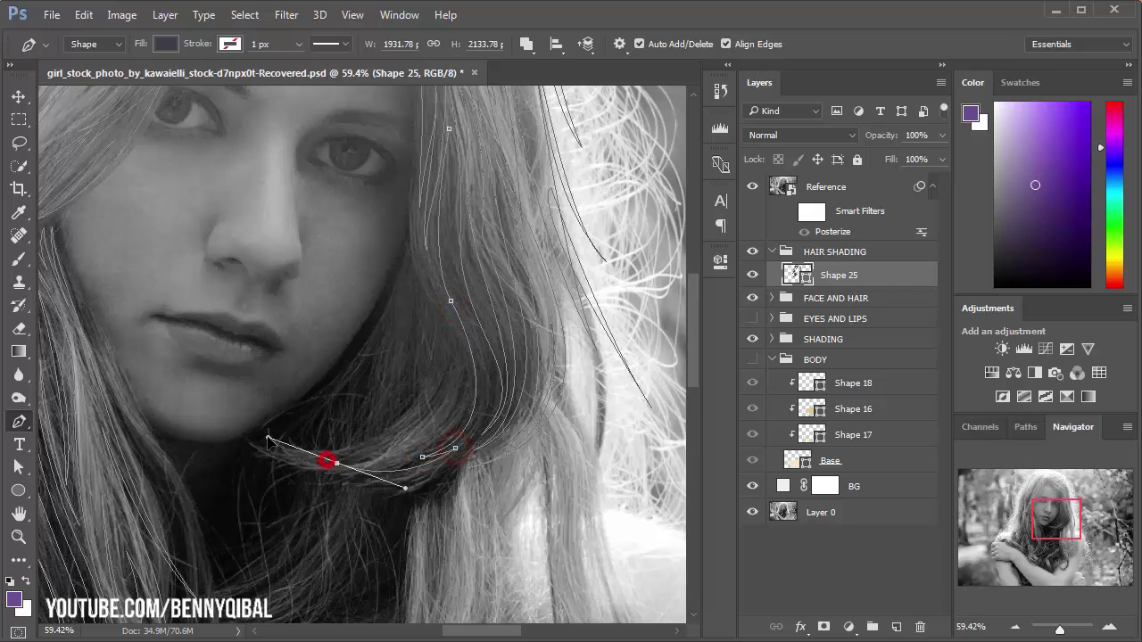
left_click_drag(475, 437, 492, 400)
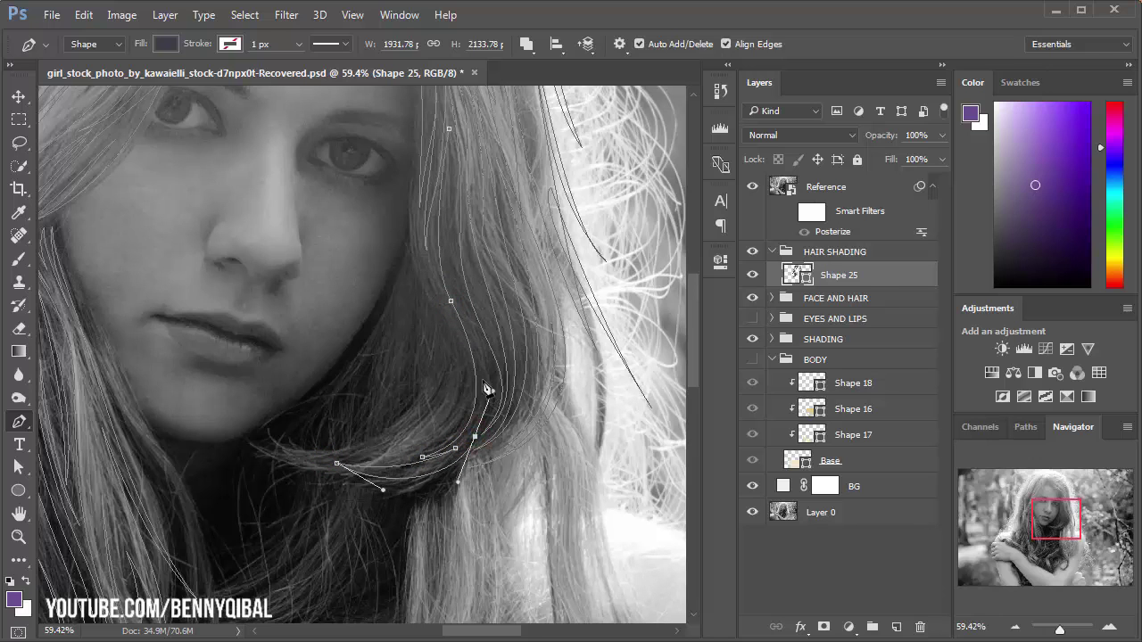
left_click_drag(452, 278, 438, 234)
scroll(459, 224, "up", 3)
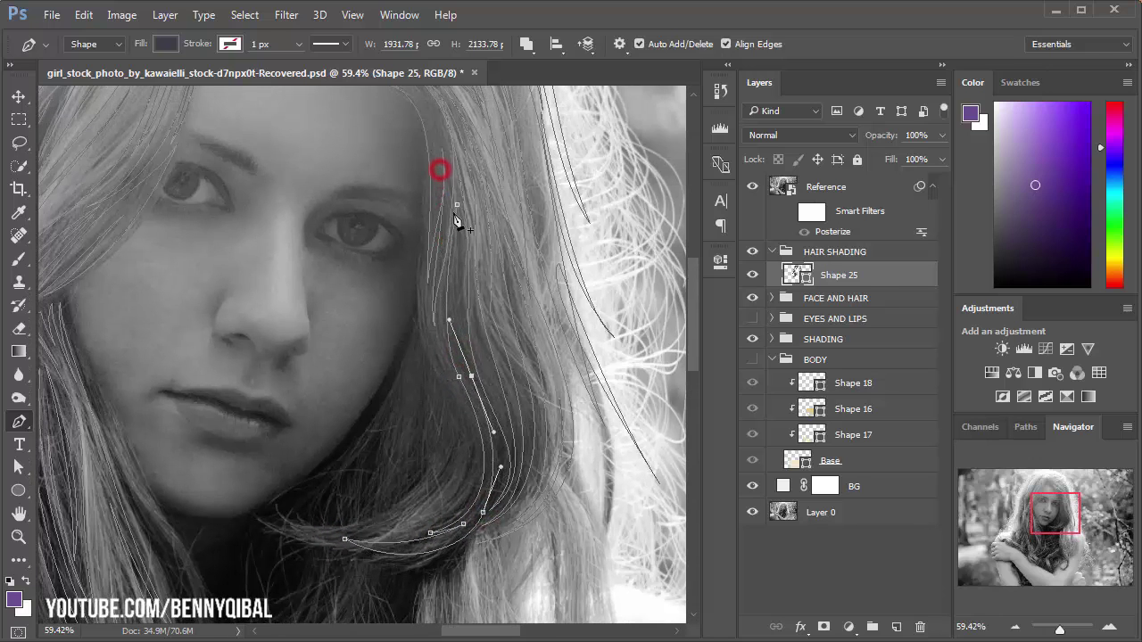
left_click(457, 205)
left_click_drag(404, 330, 416, 292)
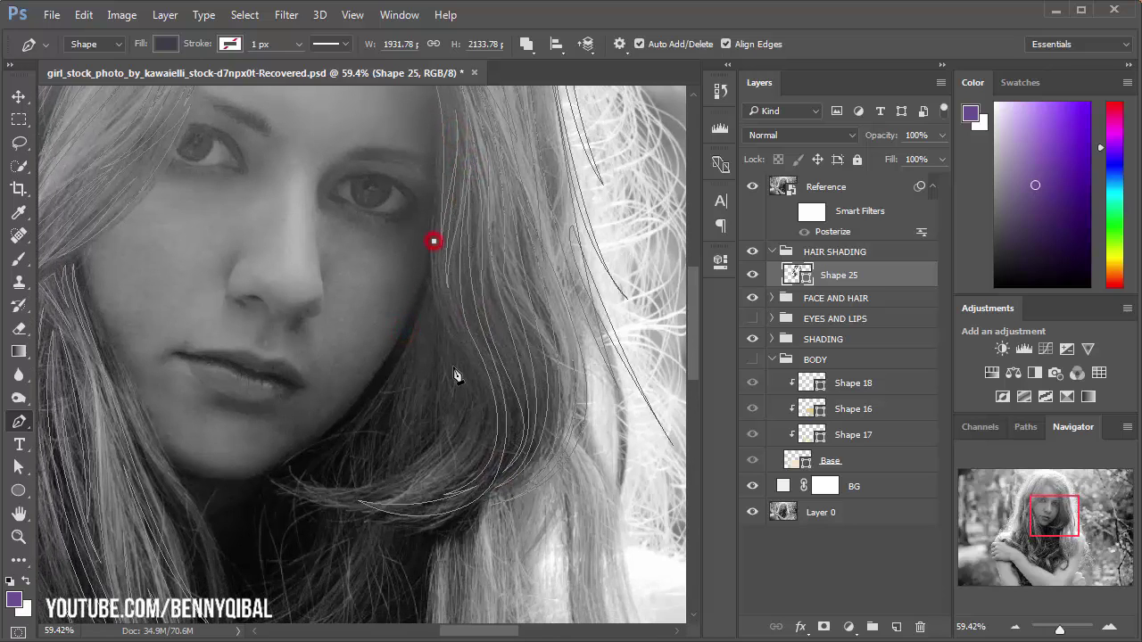
Step: Extend the strand to the lower left and finish it at the bottom anchor
left_click_drag(317, 497, 376, 505)
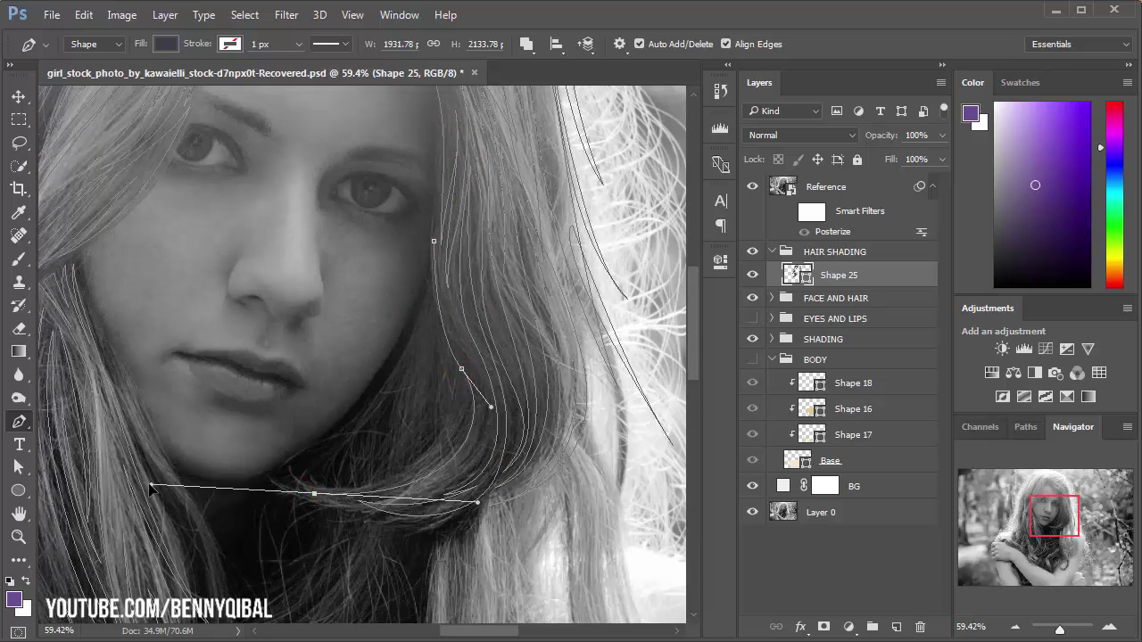
left_click_drag(479, 445, 496, 393)
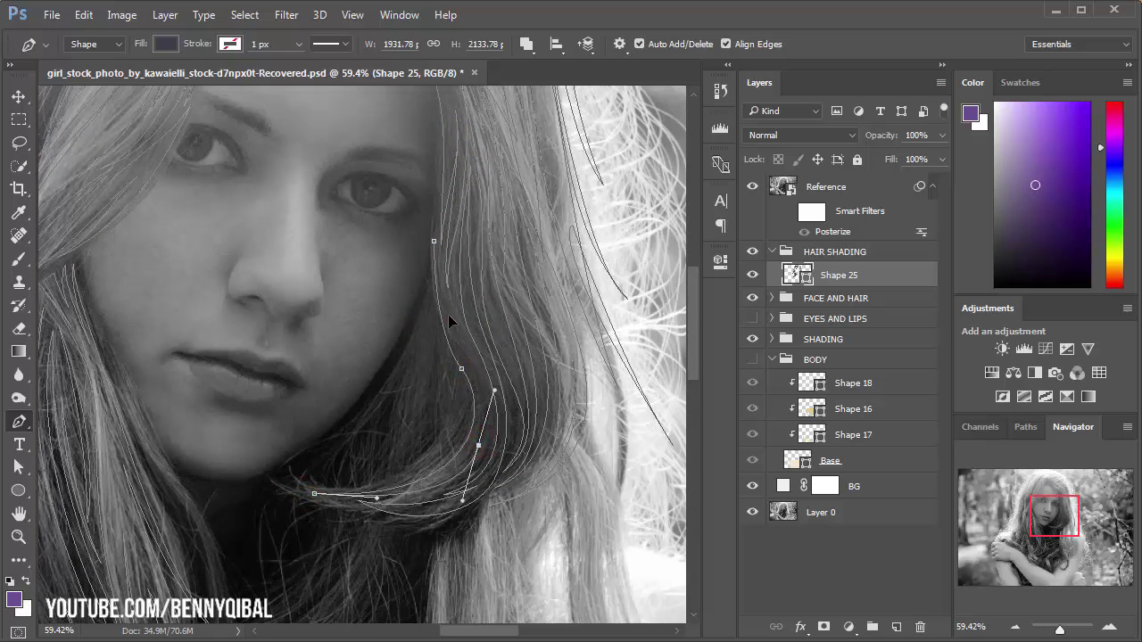
left_click_drag(425, 298, 437, 284)
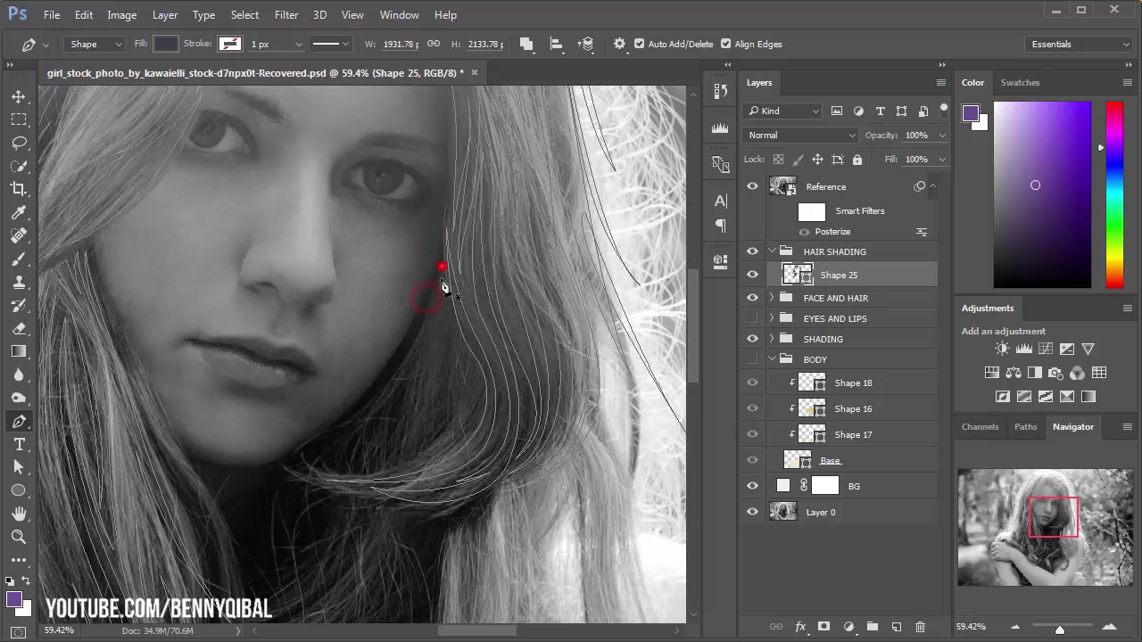
mouse_move(385, 434)
left_mouse_down()
mouse_move(326, 484)
mouse_move(394, 482)
left_mouse_up()
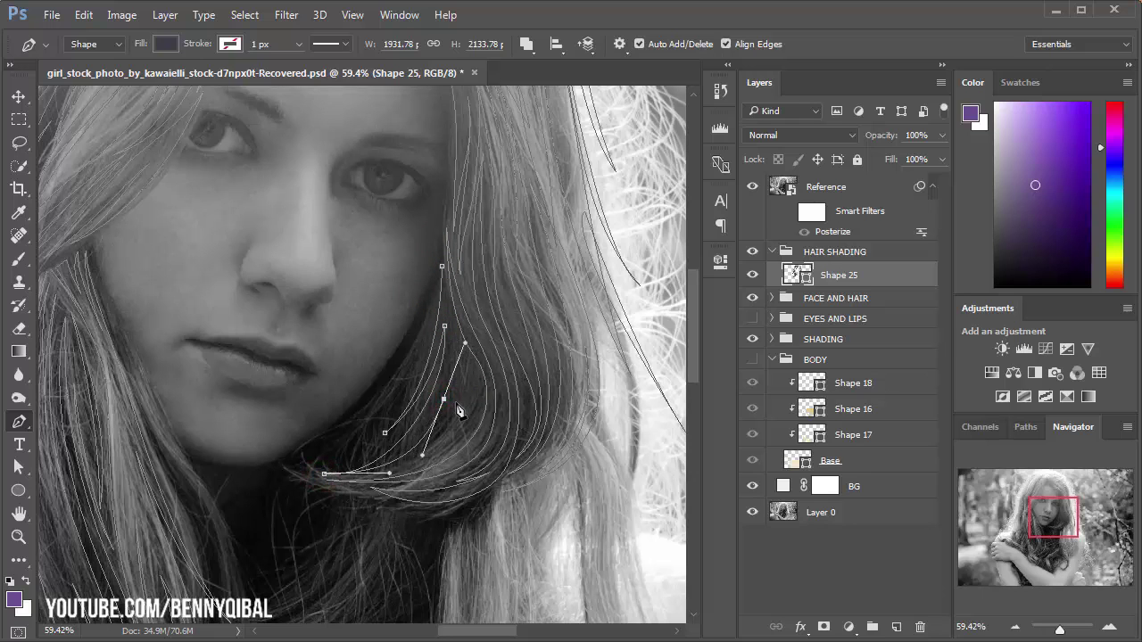
left_click(443, 399, "alt")
scroll(452, 427, "up", 1)
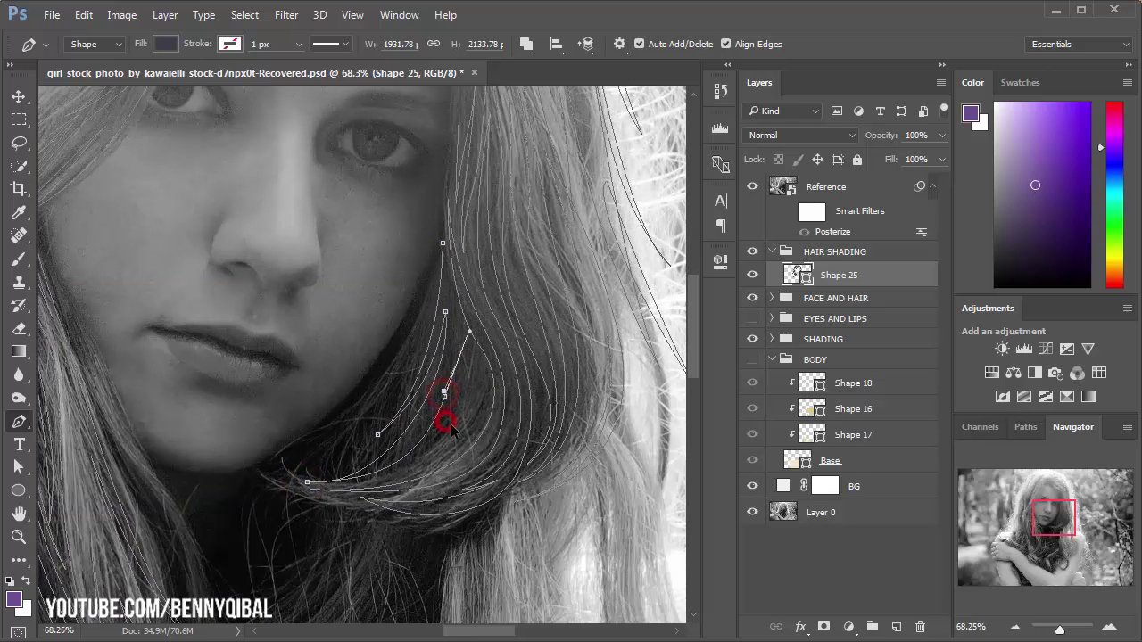
left_click(377, 478)
Step: Add another curved strand through the dark hair sweeping below the right cheek
left_click_drag(385, 474, 334, 499)
left_click_drag(445, 405, 451, 459)
left_click_drag(466, 337, 470, 340)
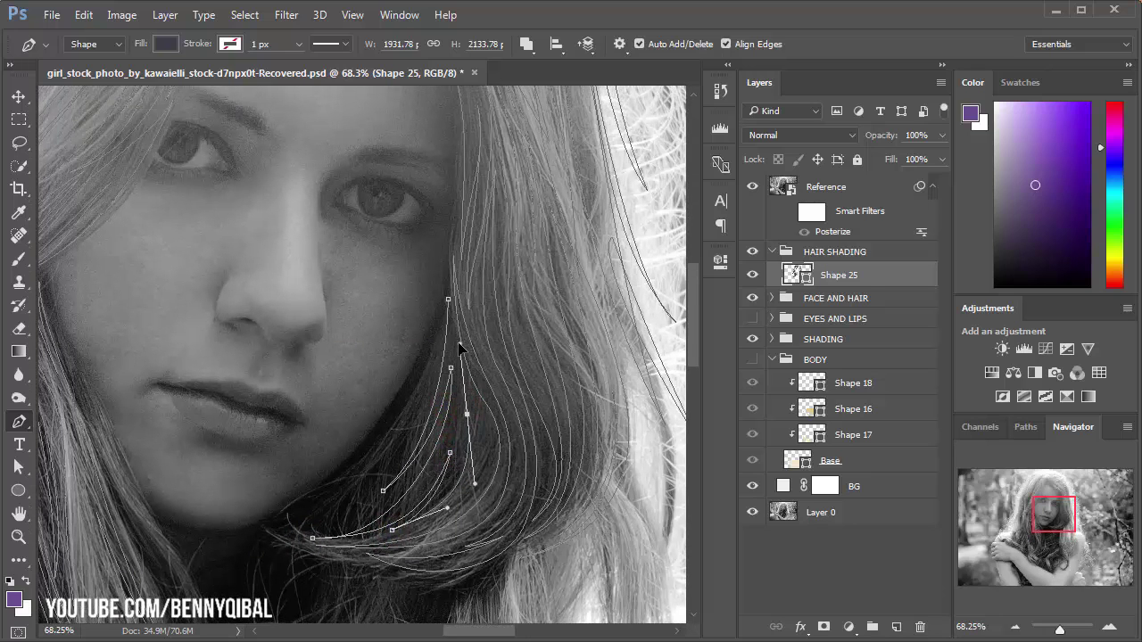
left_click_drag(448, 301, 451, 288)
left_click_drag(451, 366, 447, 293)
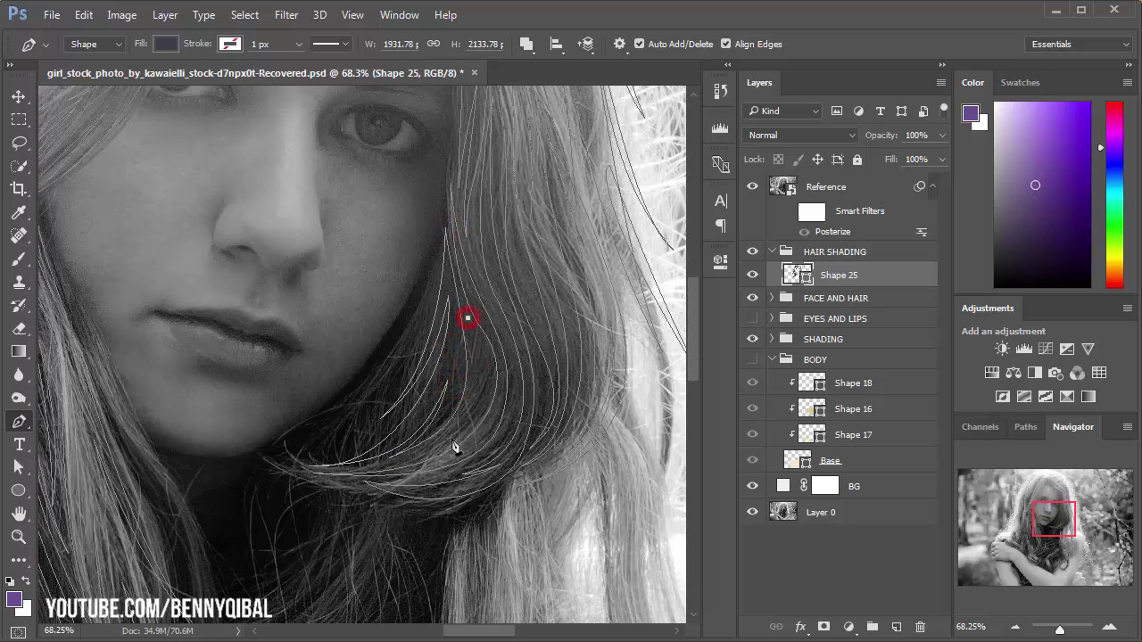
left_click_drag(397, 465, 265, 504)
left_click(466, 316)
scroll(447, 300, "down", 3)
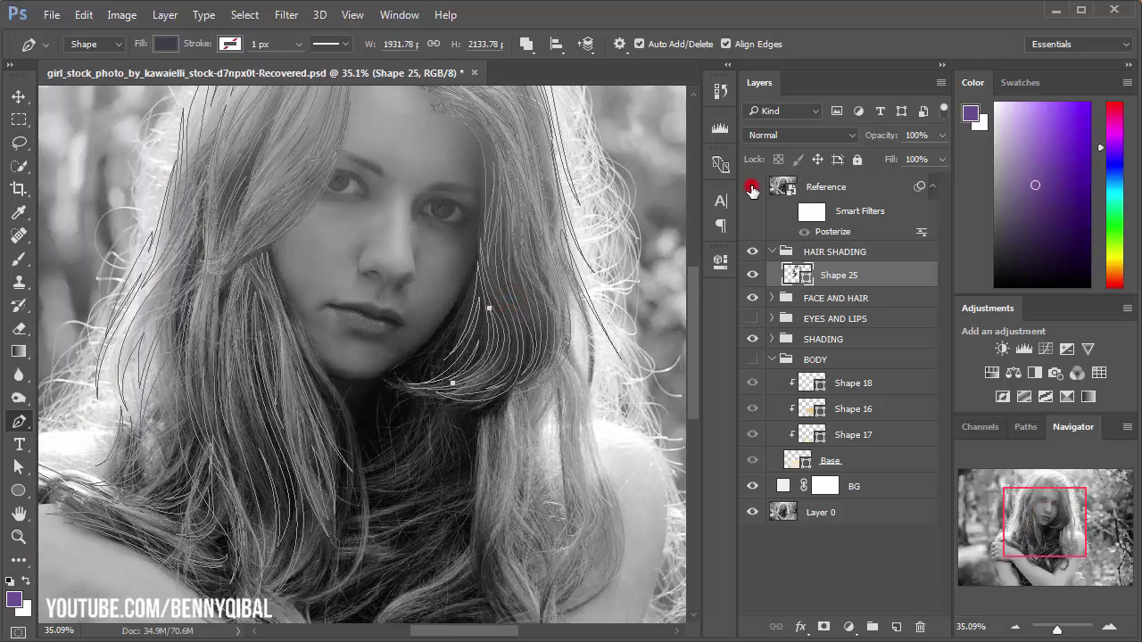
Step: Hide the reference photo and frame the face and hair in view
left_click(752, 188)
scroll(599, 241, "down", 1)
left_click_drag(521, 350, 524, 409)
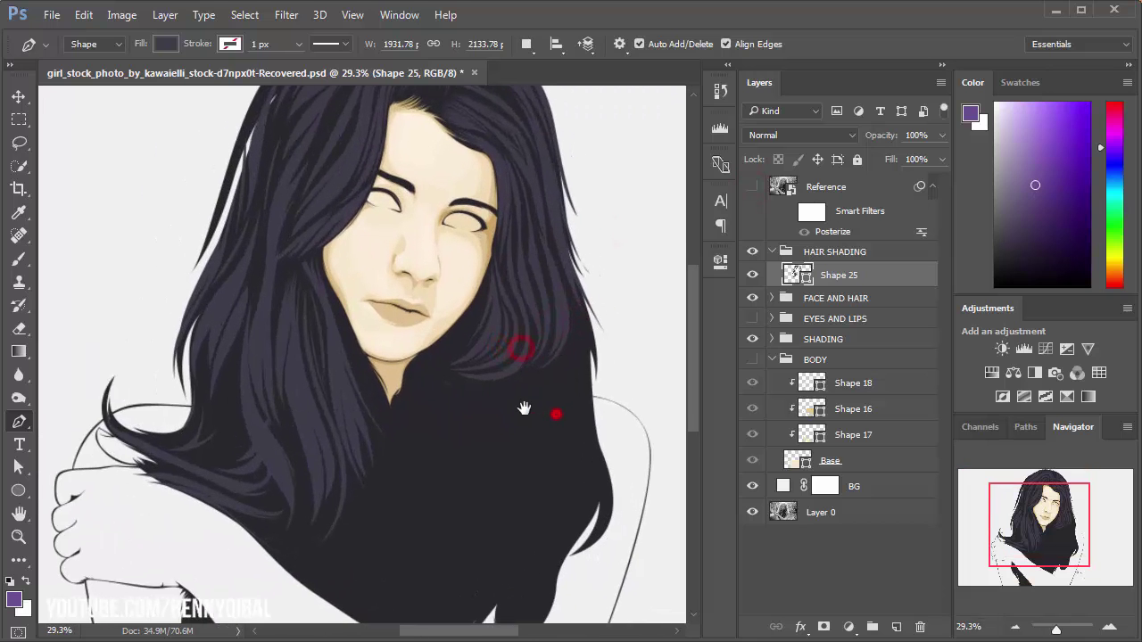
scroll(536, 374, "up", 1)
left_click_drag(554, 324, 523, 365)
scroll(536, 339, "up", 1)
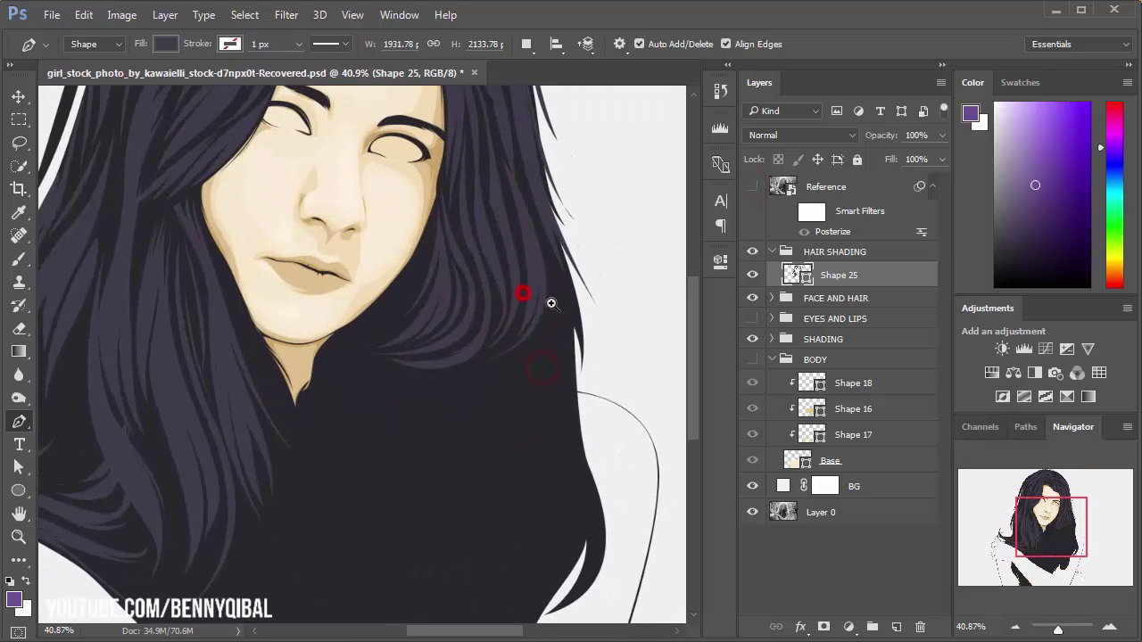
left_click_drag(551, 303, 548, 357)
scroll(527, 294, "up", 1)
scroll(499, 187, "up", 1)
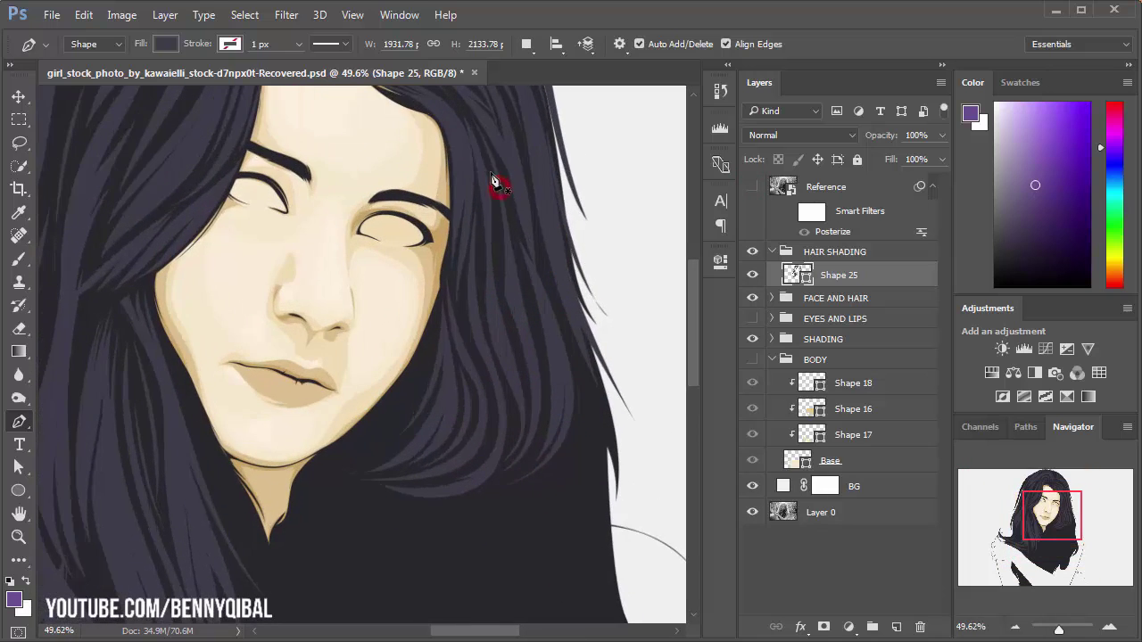
Step: Draw a closed thin strand running down the hair beside the right eye
left_click(480, 158)
left_click_drag(529, 364, 556, 417)
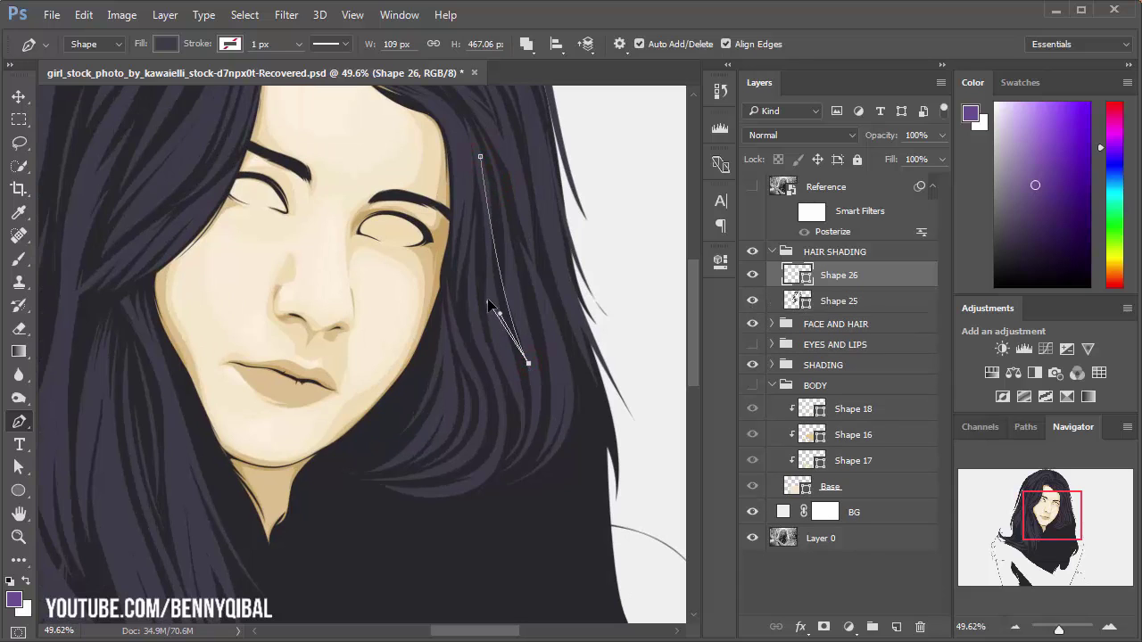
left_click_drag(484, 194, 482, 335)
left_click_drag(510, 450, 541, 414)
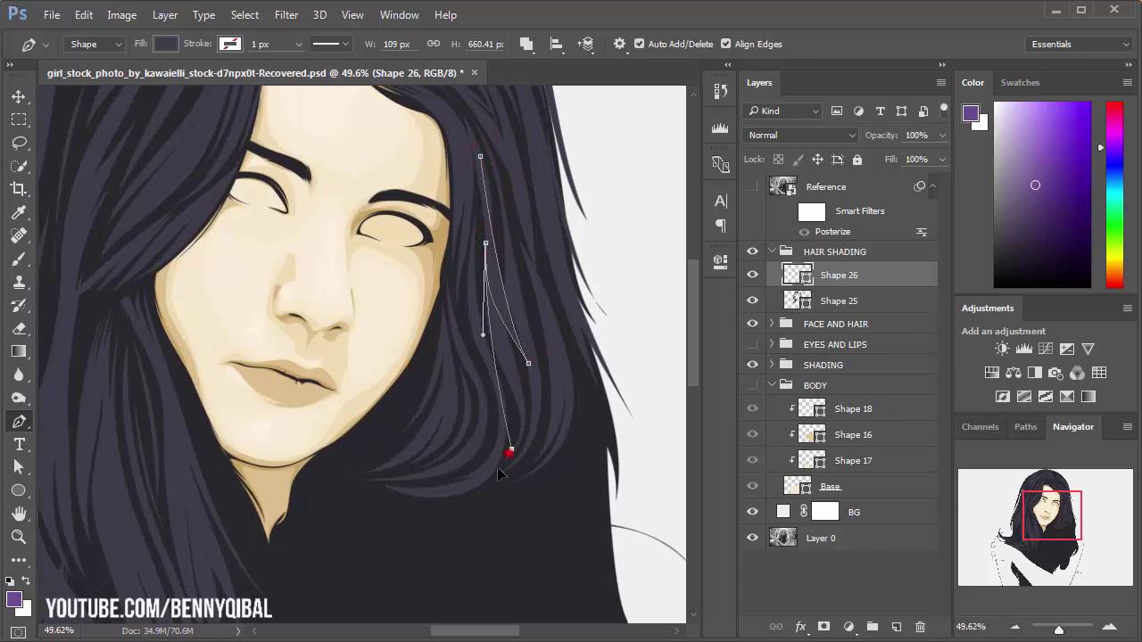
left_click_drag(472, 308, 470, 245)
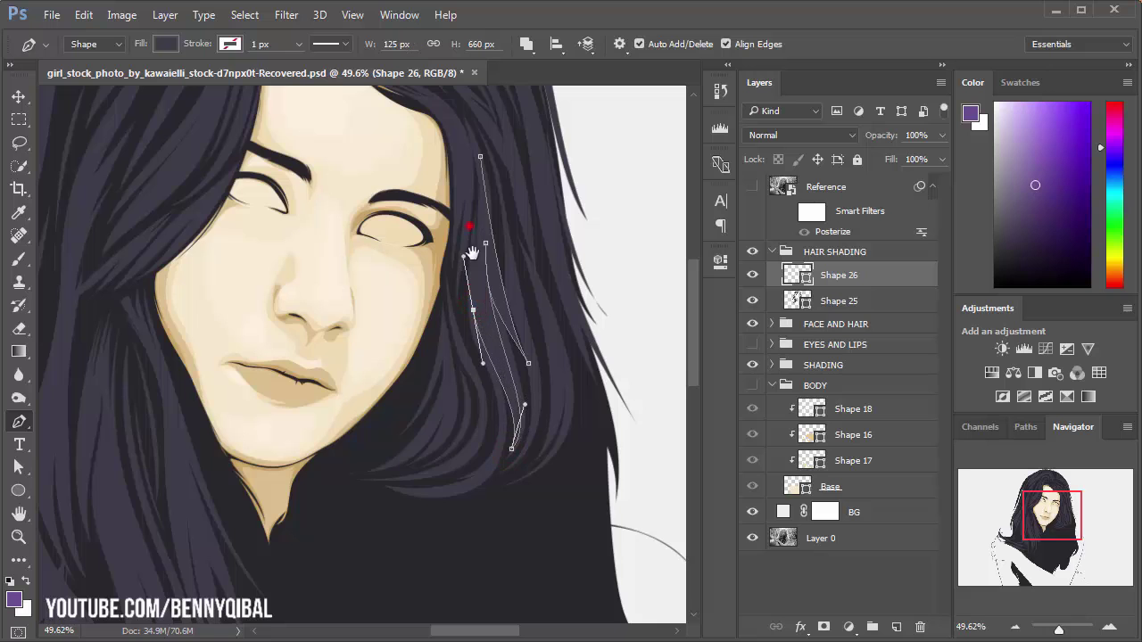
scroll(484, 265, "up", 1)
left_click_drag(487, 203, 471, 140)
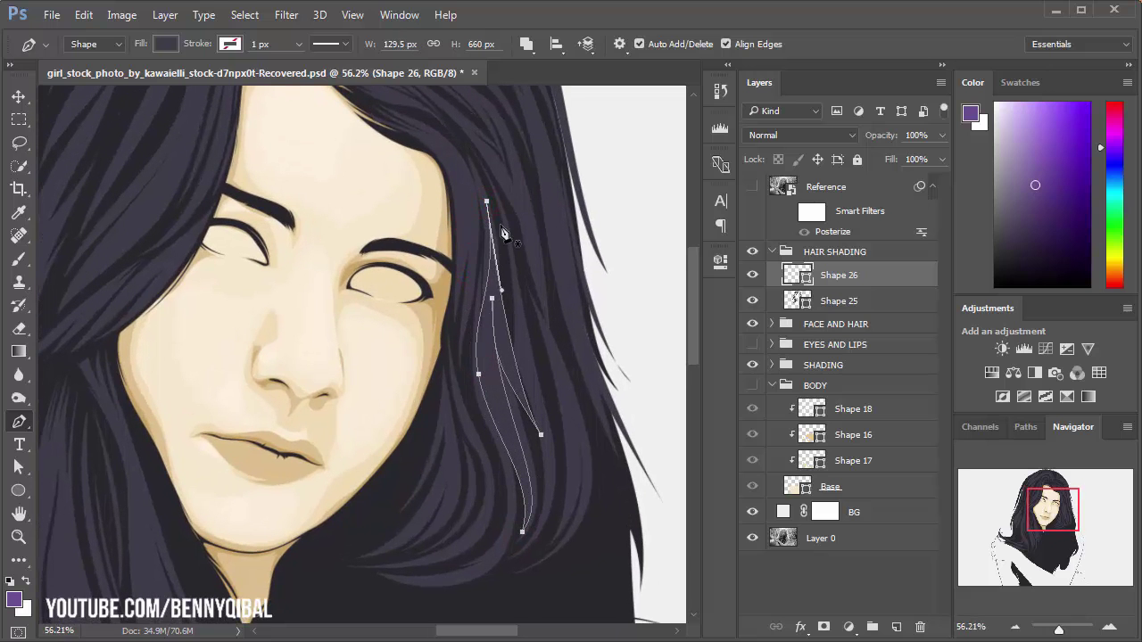
scroll(497, 224, "down", 1)
scroll(605, 204, "down", 2)
scroll(587, 322, "down", 2)
scroll(515, 351, "down", 1)
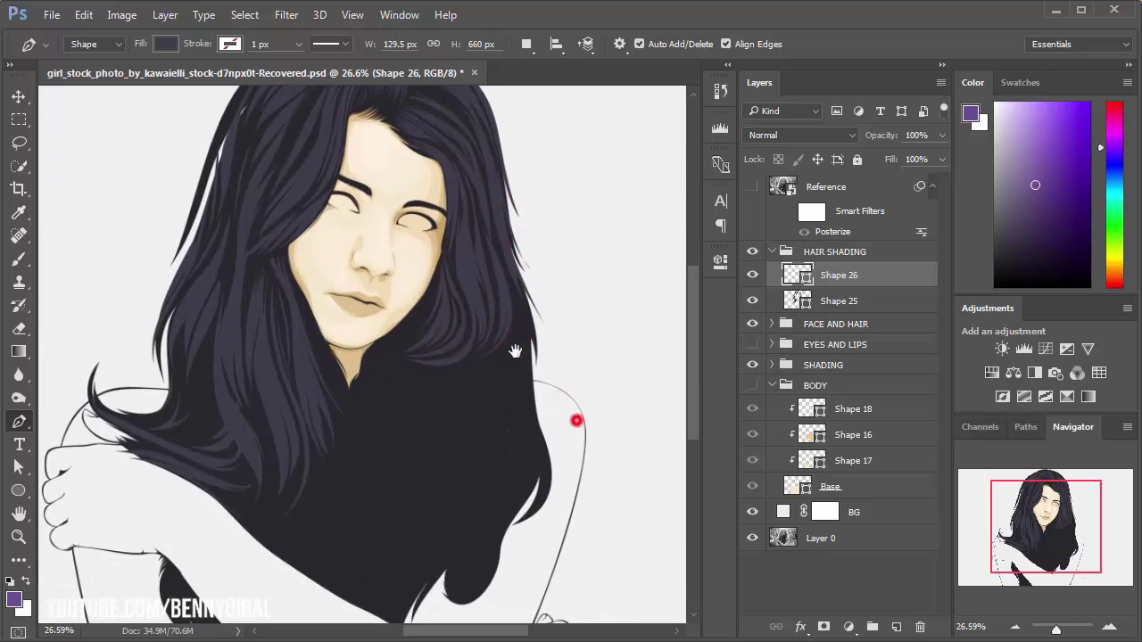
Step: Show the reference photo again and undo a stray anchor and its new layer
left_click(752, 187)
scroll(500, 357, "up", 2)
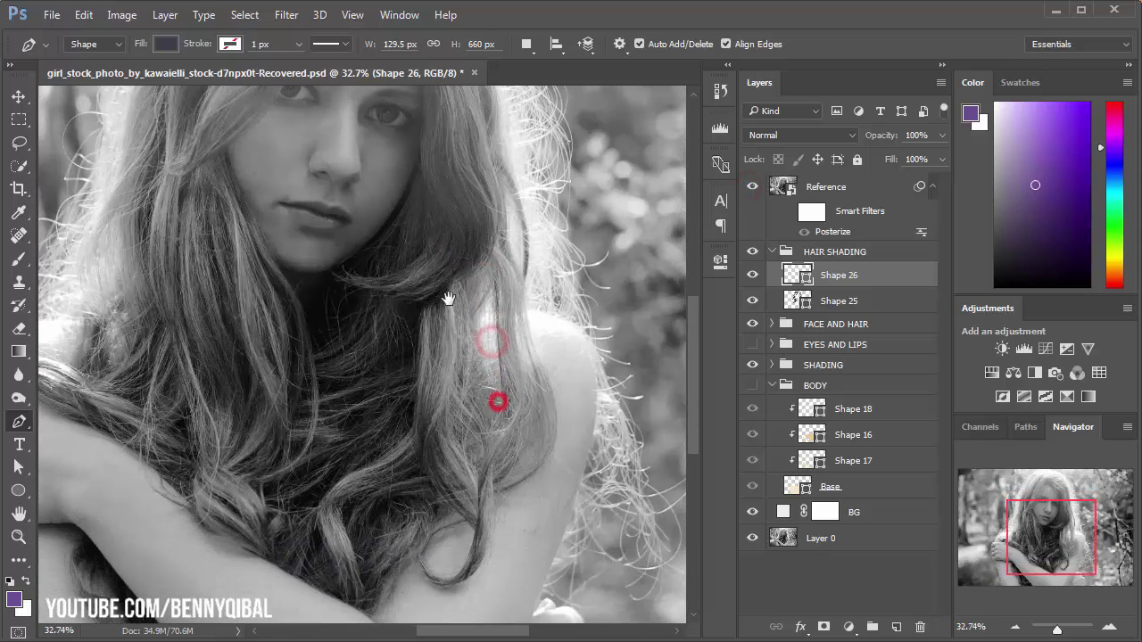
scroll(426, 307, "up", 1)
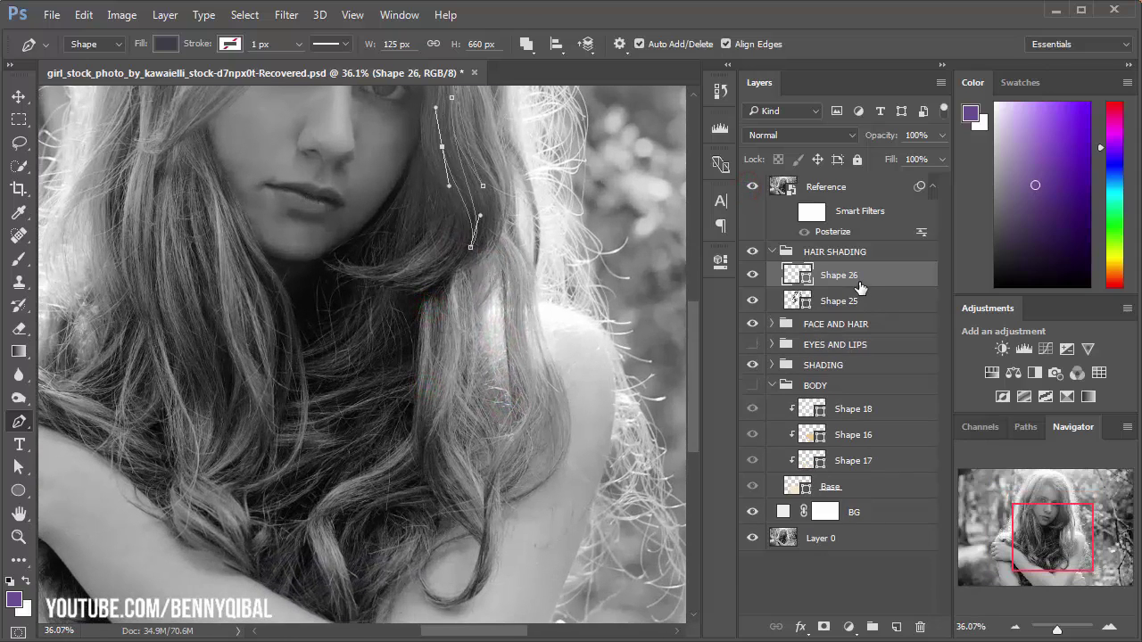
scroll(558, 324, "down", 1)
scroll(523, 294, "down", 1)
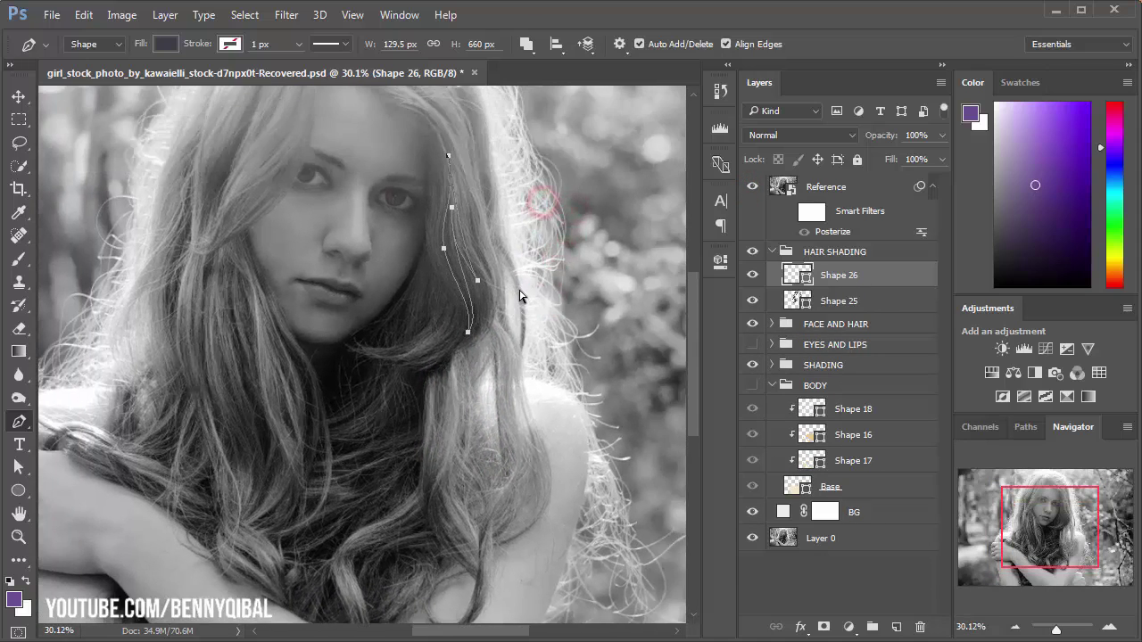
left_click(434, 377)
key("ctrl+z")
Step: Merge Shape 25 and Shape 26 into a single Shape 26
left_click(849, 301, "shift")
right_click(846, 302)
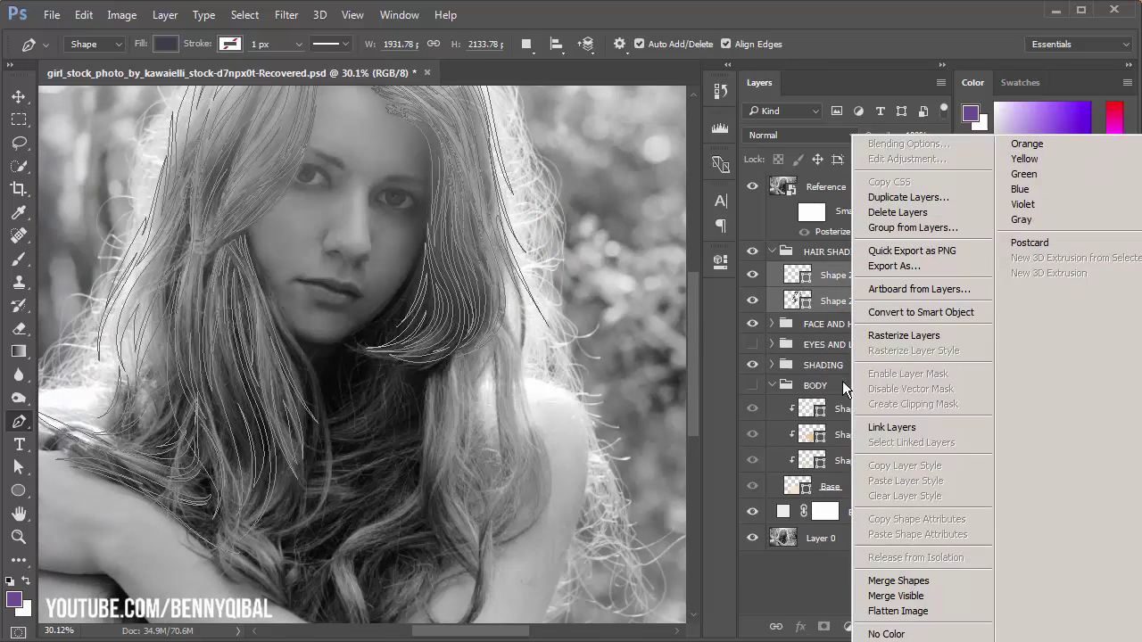
left_click(895, 580)
scroll(408, 301, "up", 1)
scroll(459, 332, "up", 1)
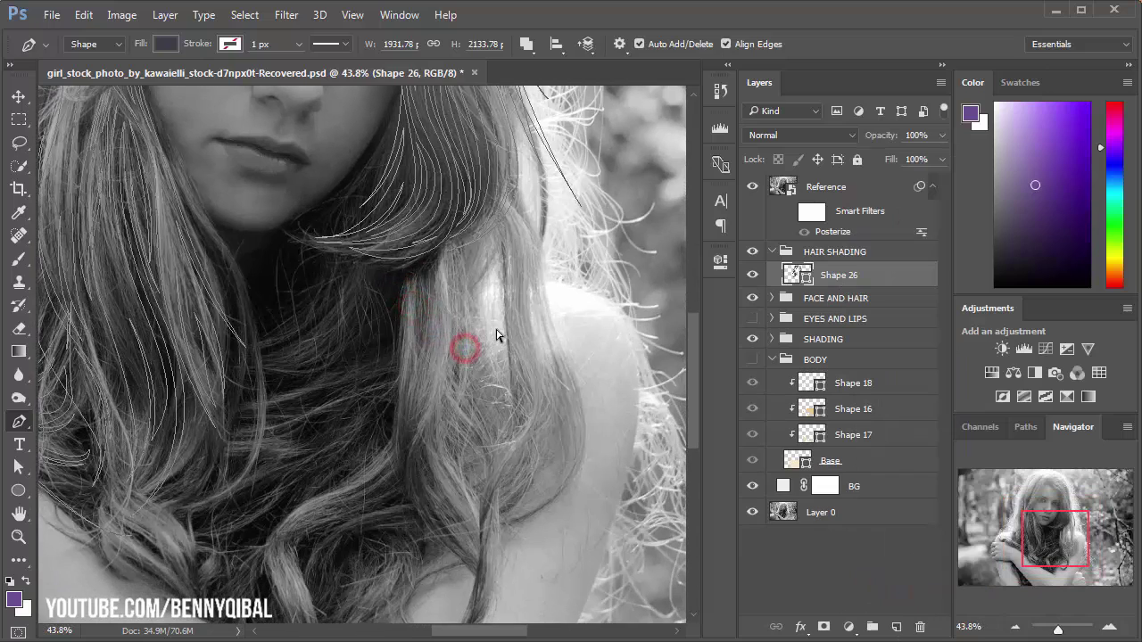
Step: Save over girl_stock_photo_by_kawaielli_stock-d7npx0t.psd, confirming the replace and format options
key("ctrl+shift+s")
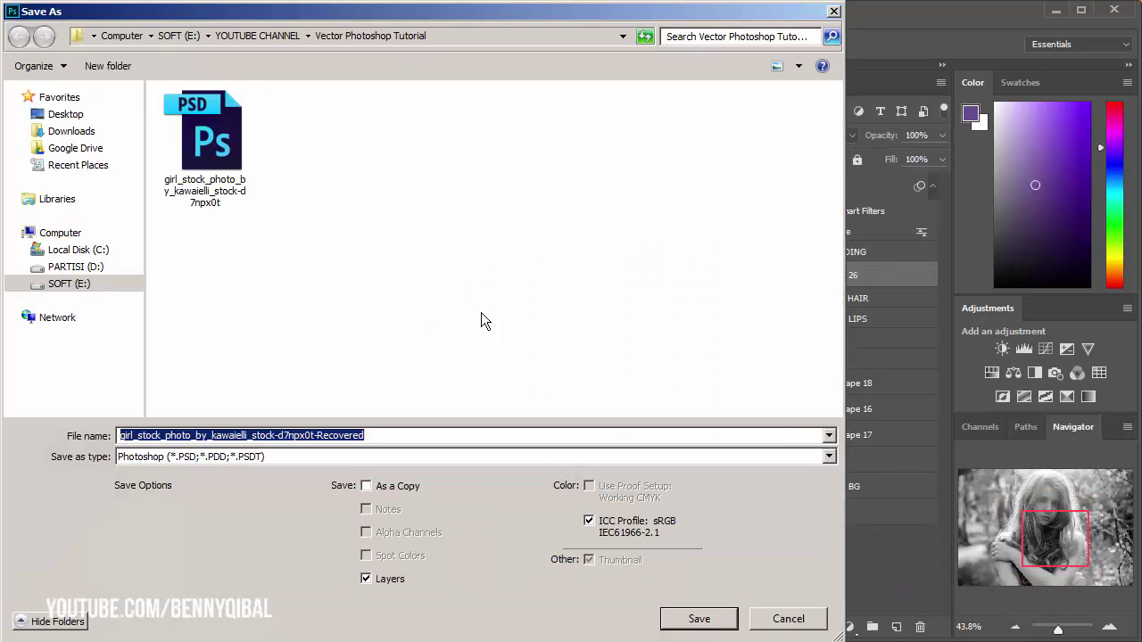
left_click(405, 435)
left_click(215, 167)
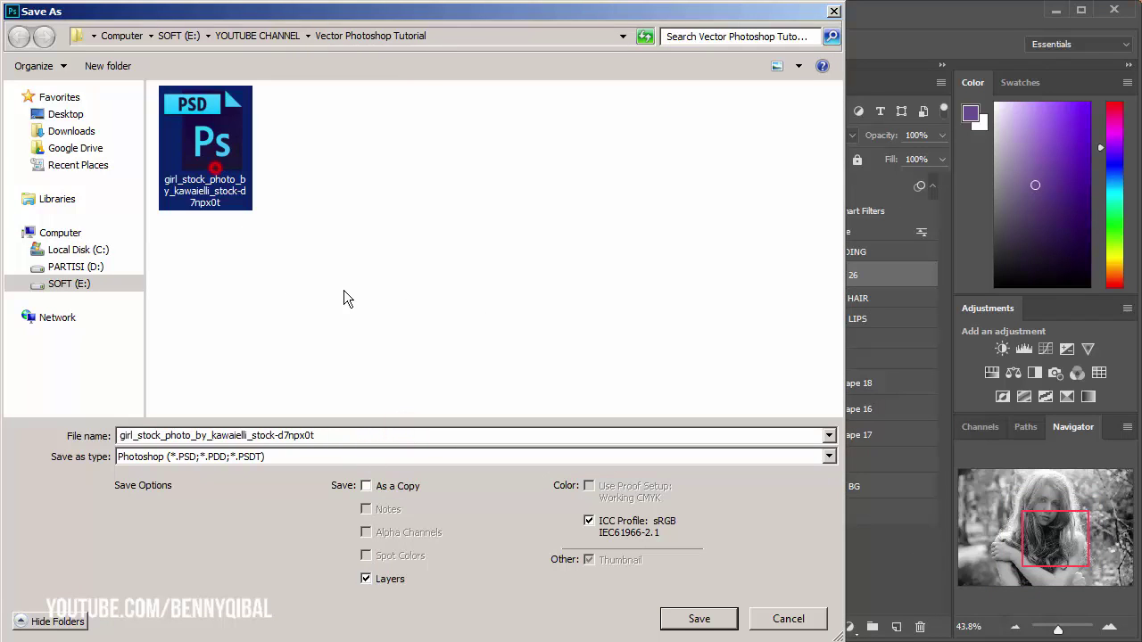
left_click(685, 620)
left_click(675, 343)
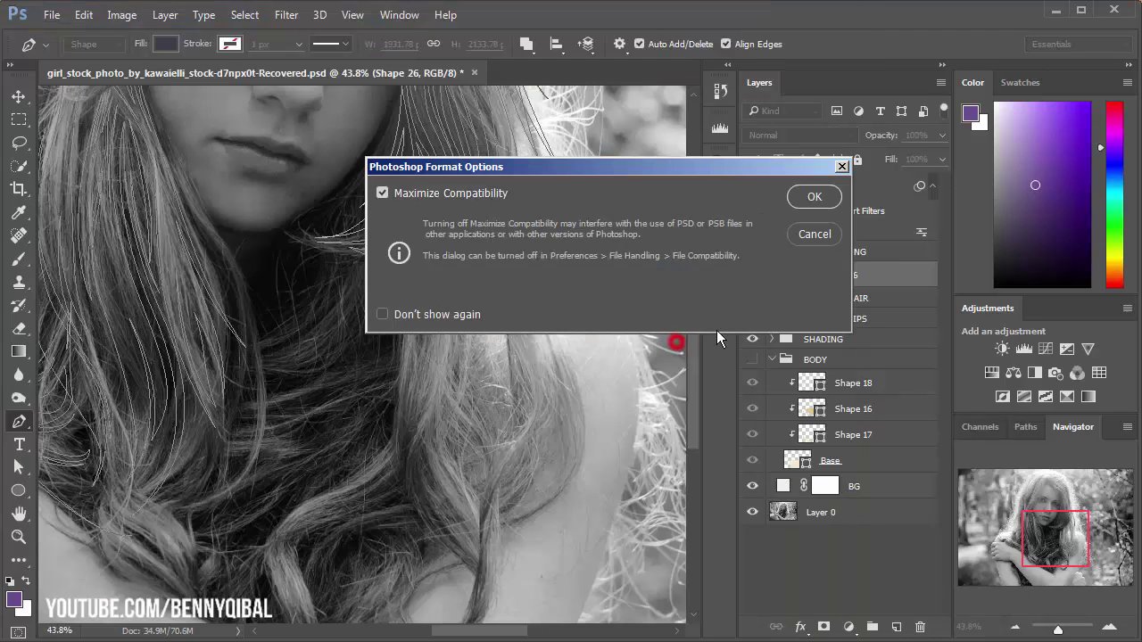
left_click(815, 197)
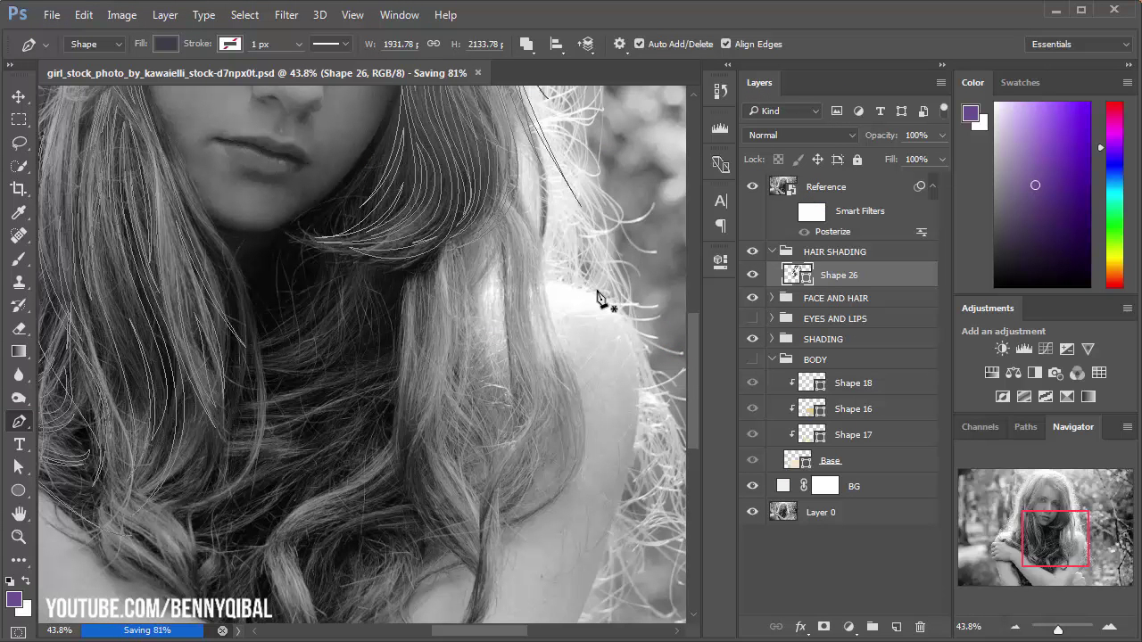
Step: Trace a long curved hair-strand outline down the hair near the shoulder
left_click(520, 216)
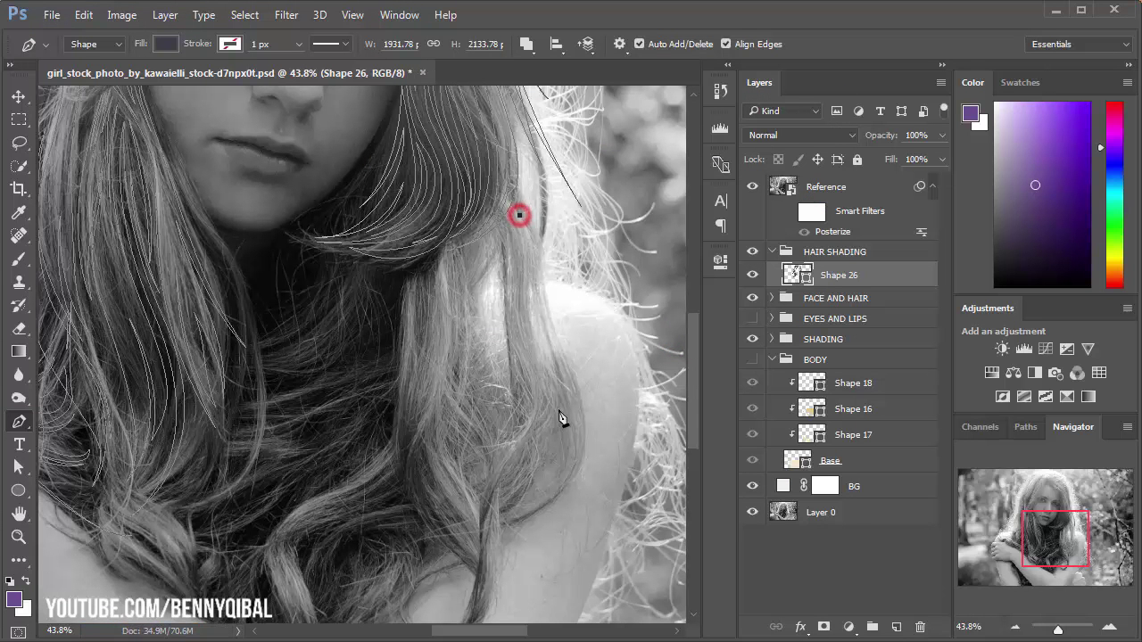
left_click_drag(535, 318, 525, 390)
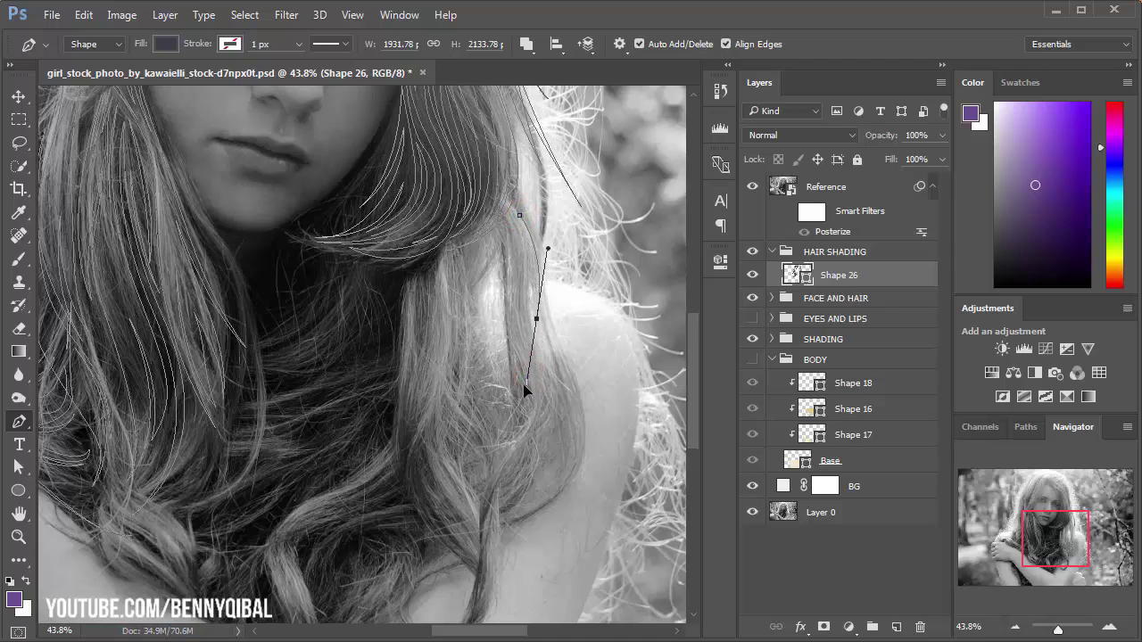
mouse_move(502, 511)
left_mouse_down()
mouse_move(418, 558)
mouse_move(442, 478)
mouse_move(230, 520)
left_mouse_up()
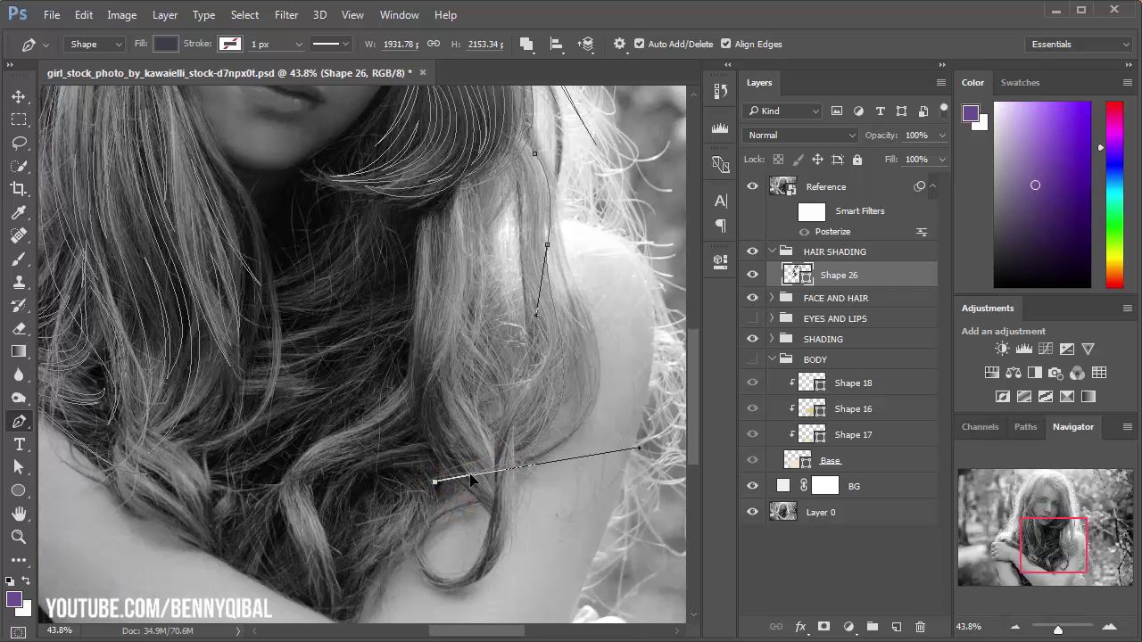
left_click_drag(521, 316, 524, 399)
left_click_drag(400, 490, 404, 488)
mouse_move(483, 321)
left_mouse_down()
mouse_move(482, 269)
mouse_move(513, 248)
left_mouse_up()
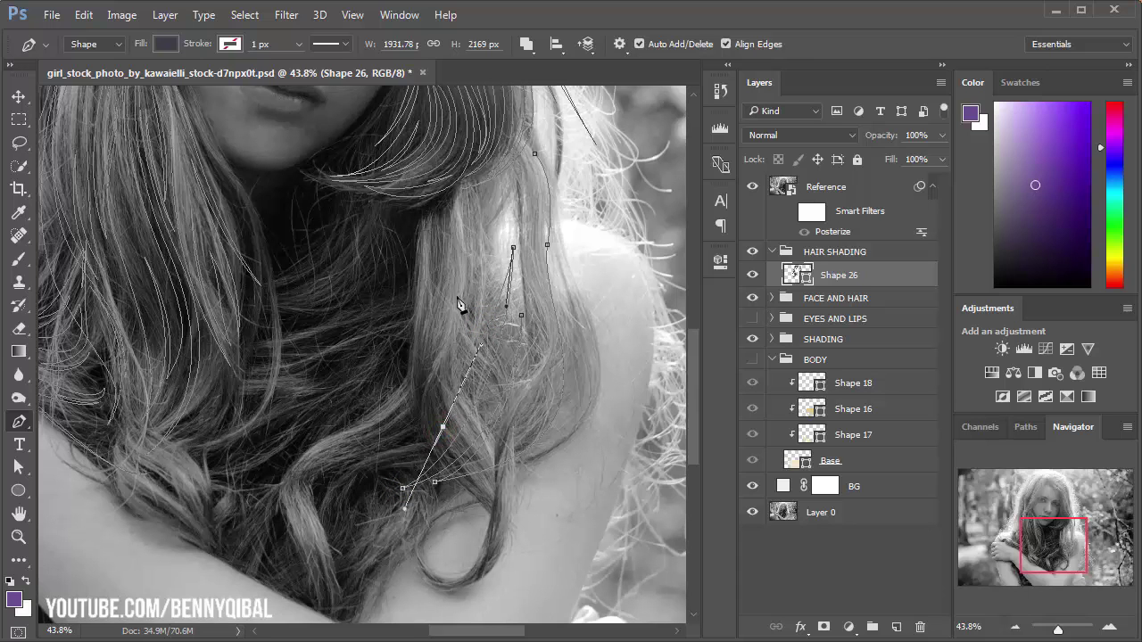
mouse_move(458, 301)
left_mouse_down()
mouse_move(451, 276)
mouse_move(444, 423)
mouse_move(444, 408)
left_mouse_up()
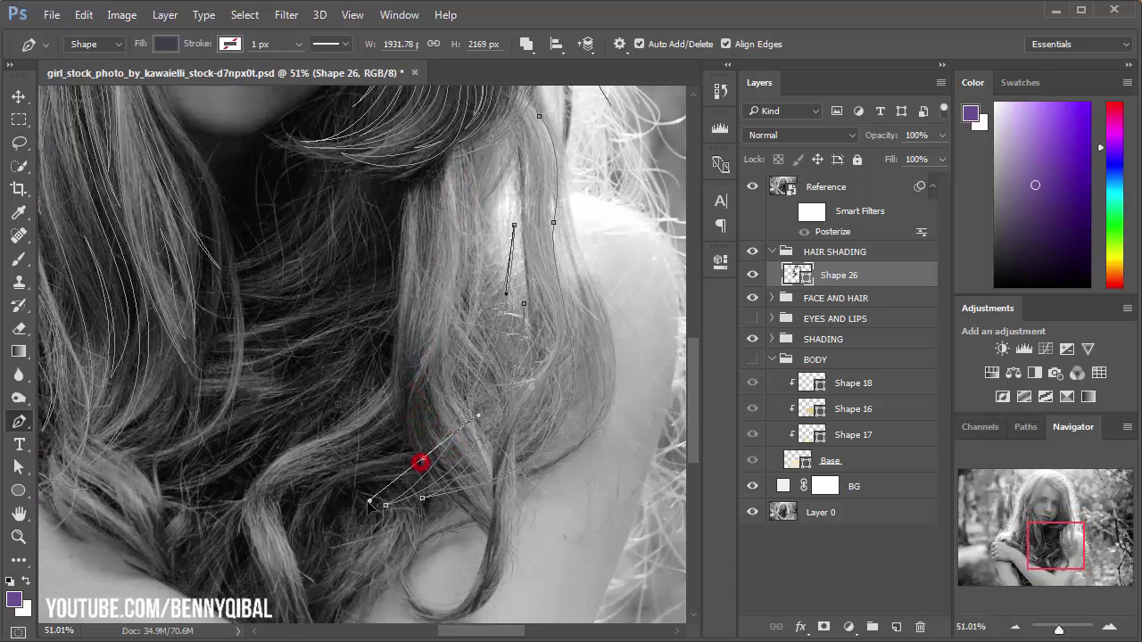
left_click_drag(446, 327, 429, 413)
left_click(462, 210)
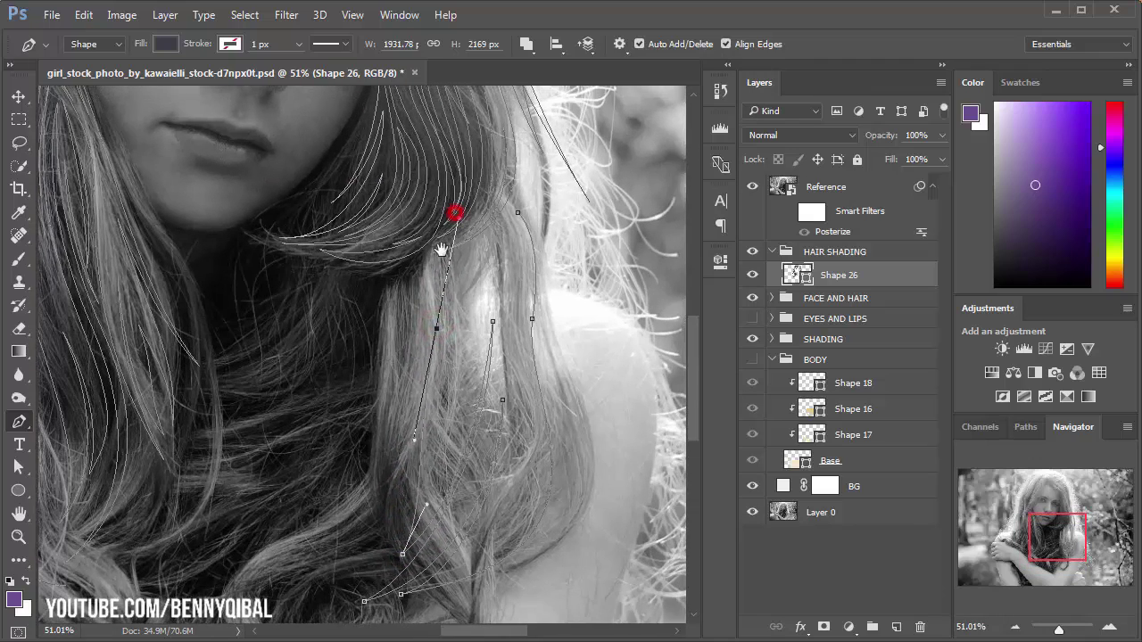
scroll(434, 275, "up", 2)
left_click(419, 515)
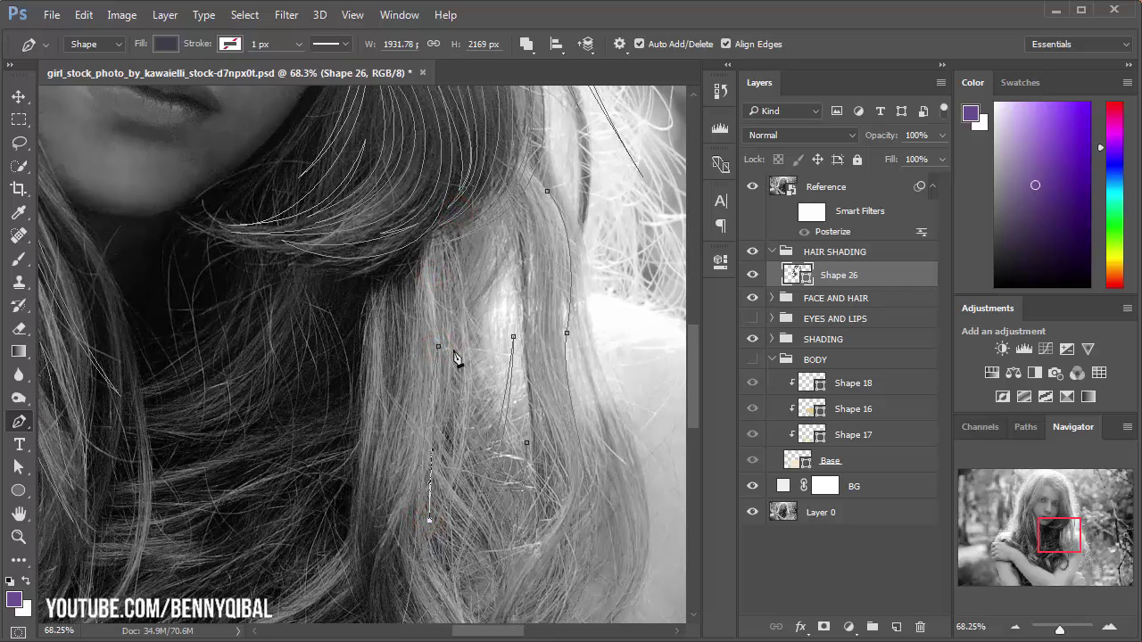
scroll(455, 357, "up", 2)
Step: Add curved anchor points along the next strand, undoing one misplaced anchor
left_click_drag(448, 346, 454, 426)
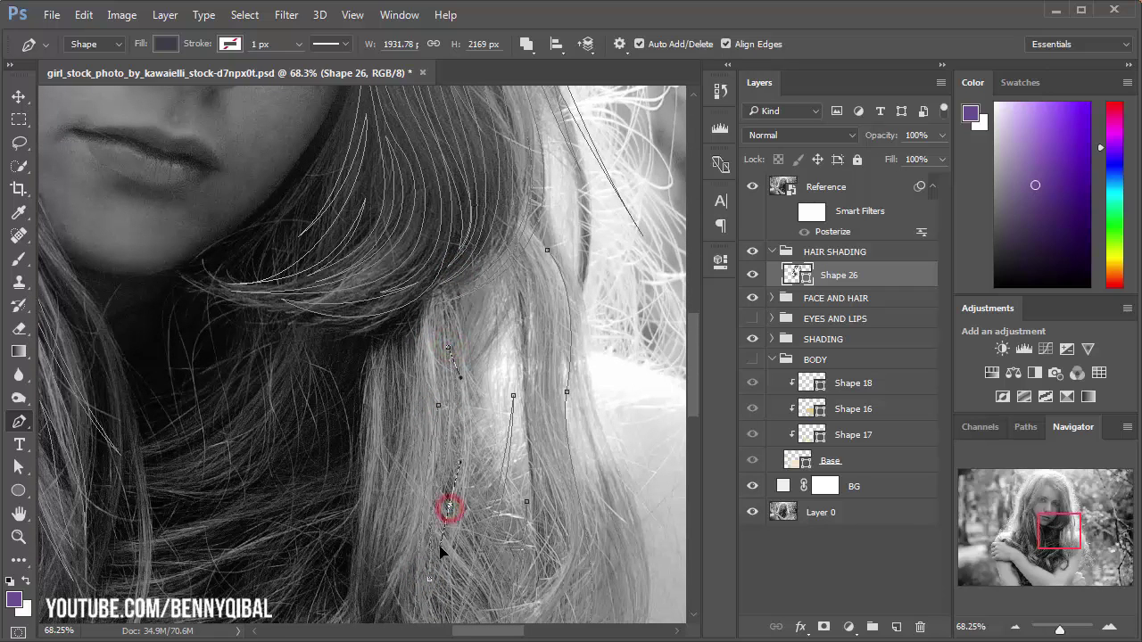
left_click_drag(442, 551, 472, 437)
left_click_drag(458, 306, 487, 359)
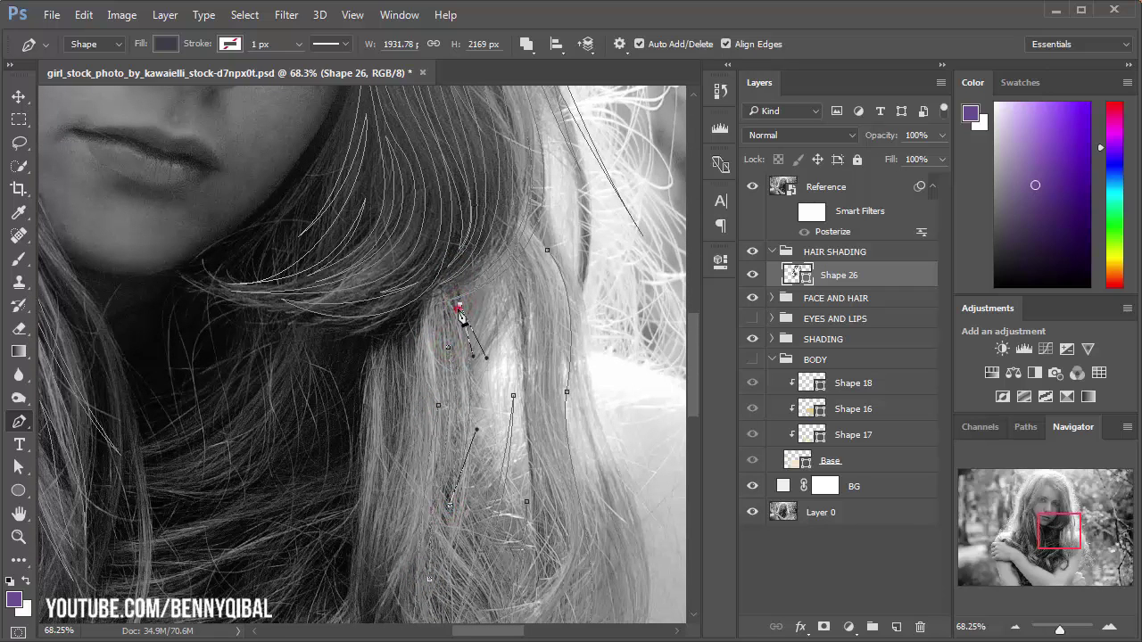
scroll(459, 306, "up", 1)
left_click(476, 471)
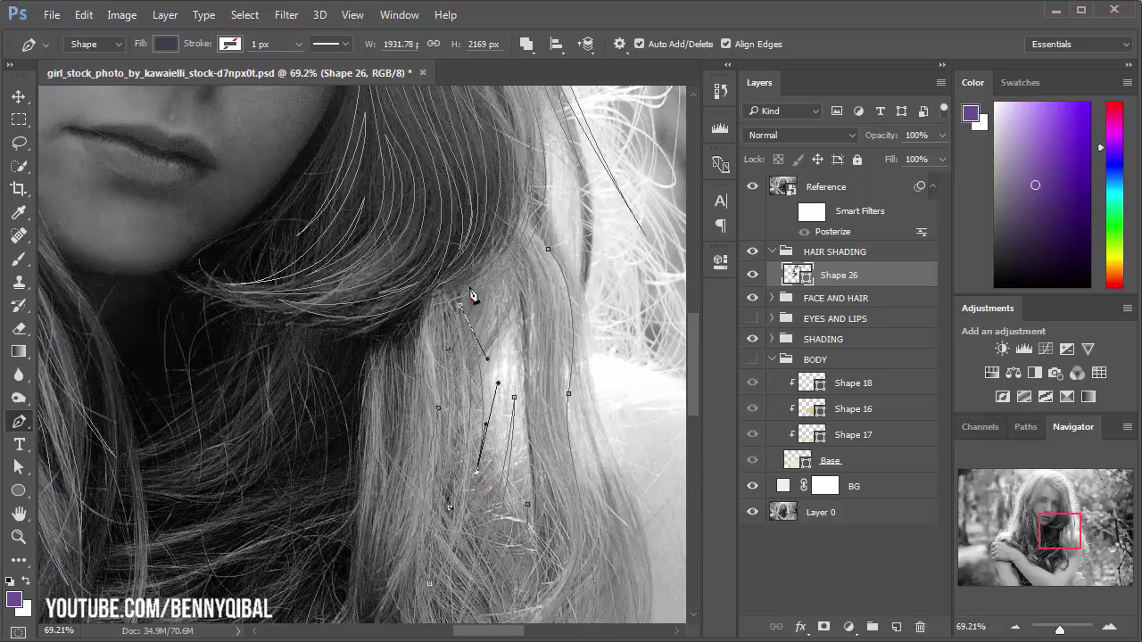
left_click_drag(473, 298, 495, 352)
left_click_drag(499, 313, 485, 280)
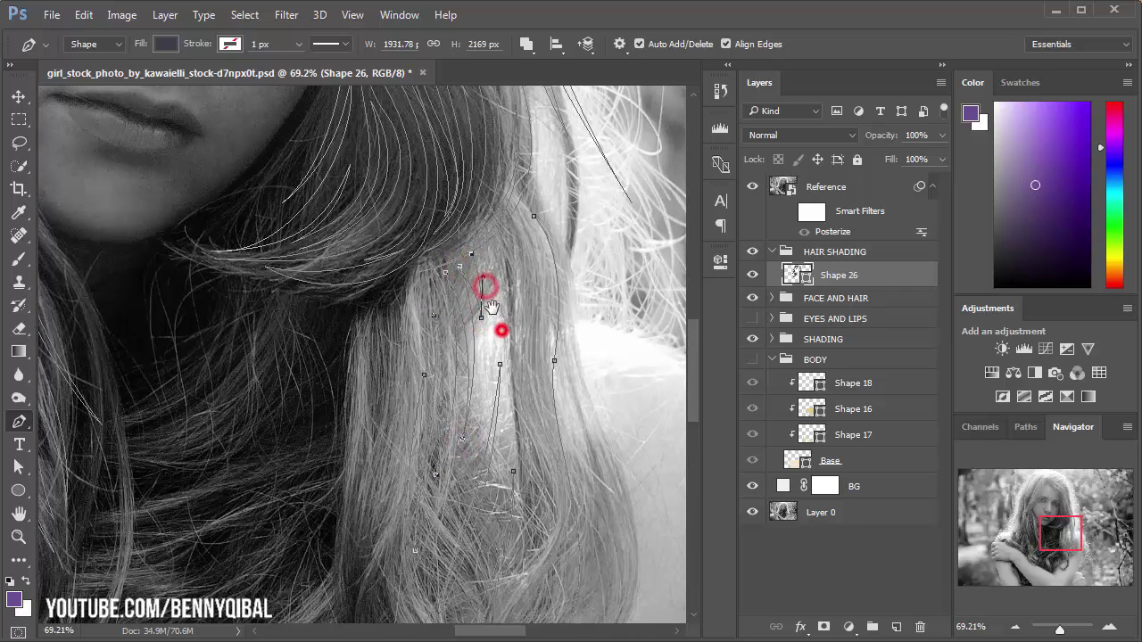
left_click(469, 264)
left_click_drag(505, 407, 502, 376)
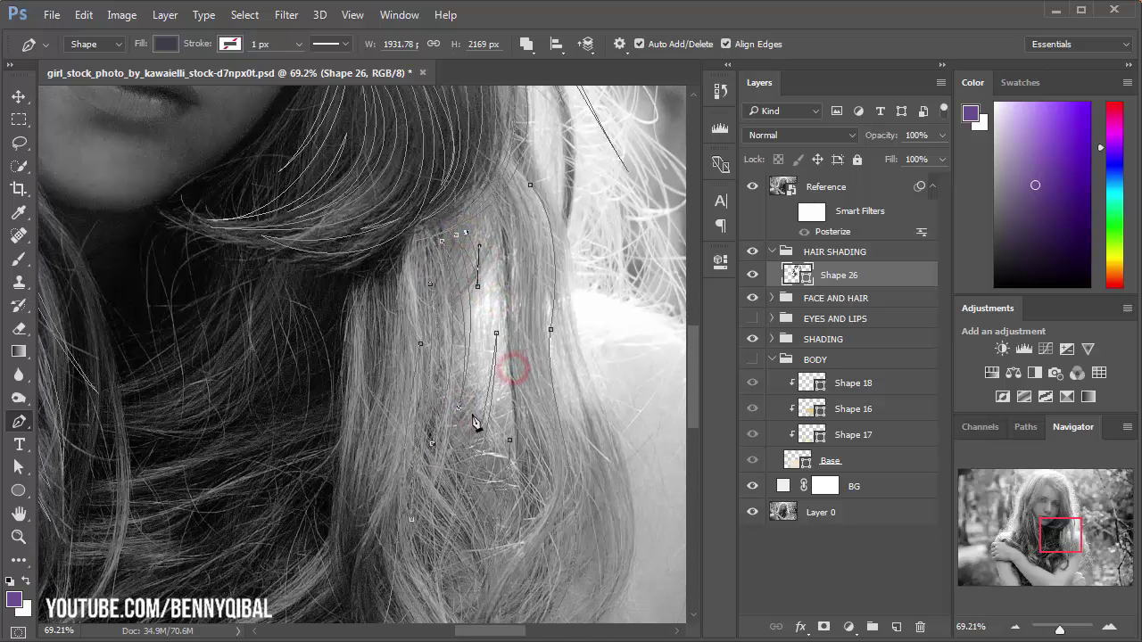
left_click_drag(469, 425, 449, 505)
key("ctrl+z")
Step: Finish the strand's edges down to its tip and close the shape at its first point
left_click_drag(486, 315, 475, 396)
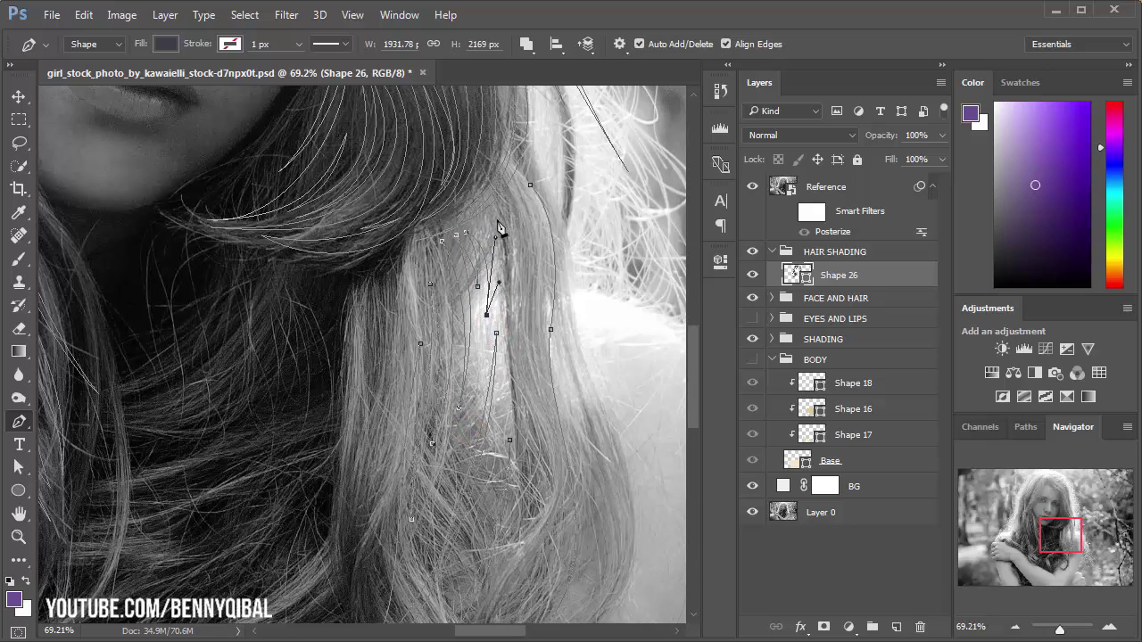
left_click_drag(495, 238, 495, 263)
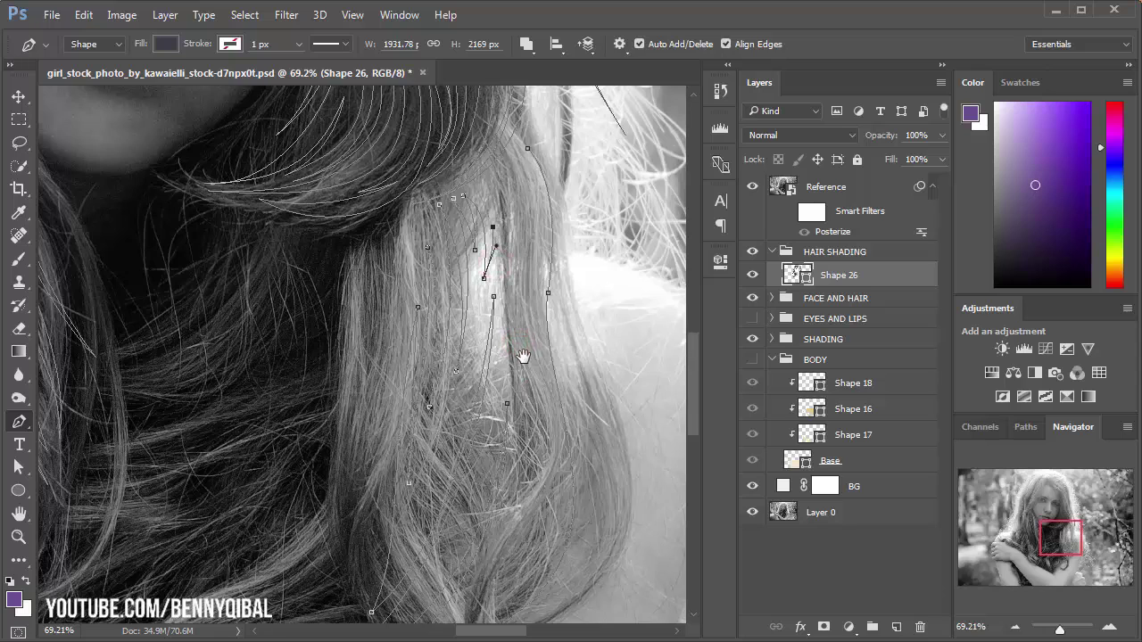
scroll(524, 348, "up", 1)
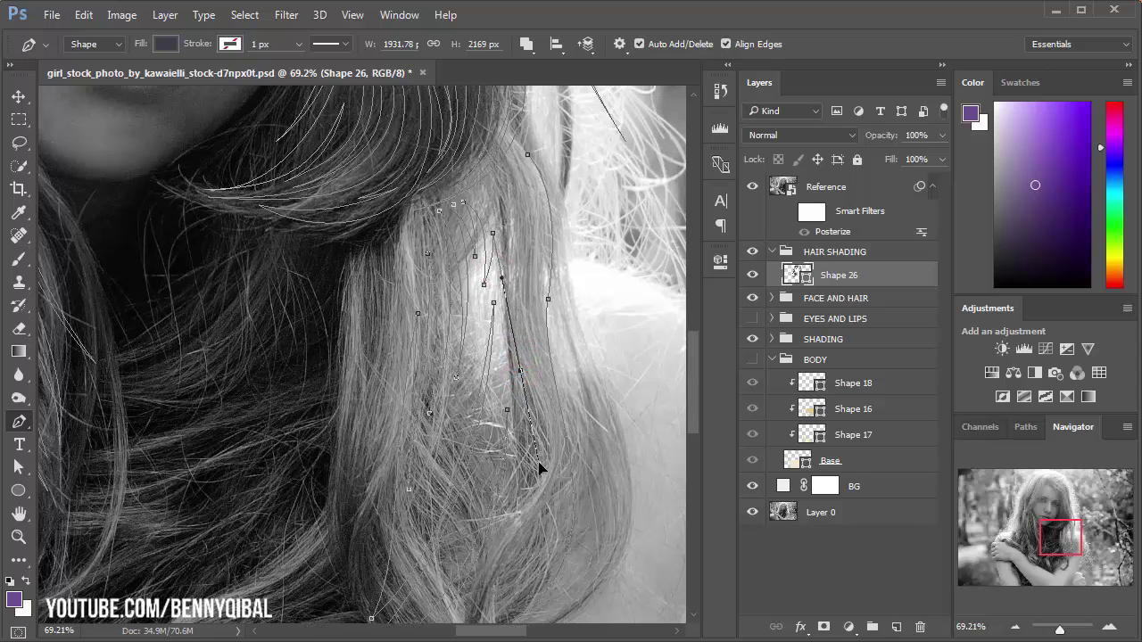
mouse_move(523, 455)
left_mouse_down()
mouse_move(522, 478)
mouse_move(475, 511)
left_mouse_up()
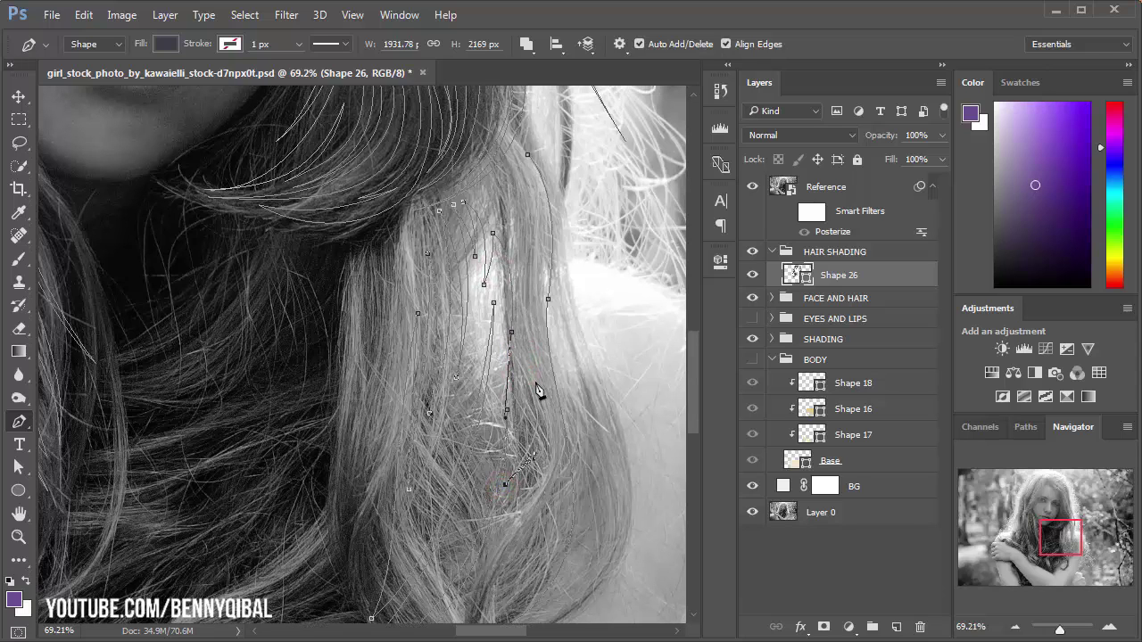
mouse_move(529, 311)
left_mouse_down()
mouse_move(520, 239)
mouse_move(512, 342)
left_mouse_up()
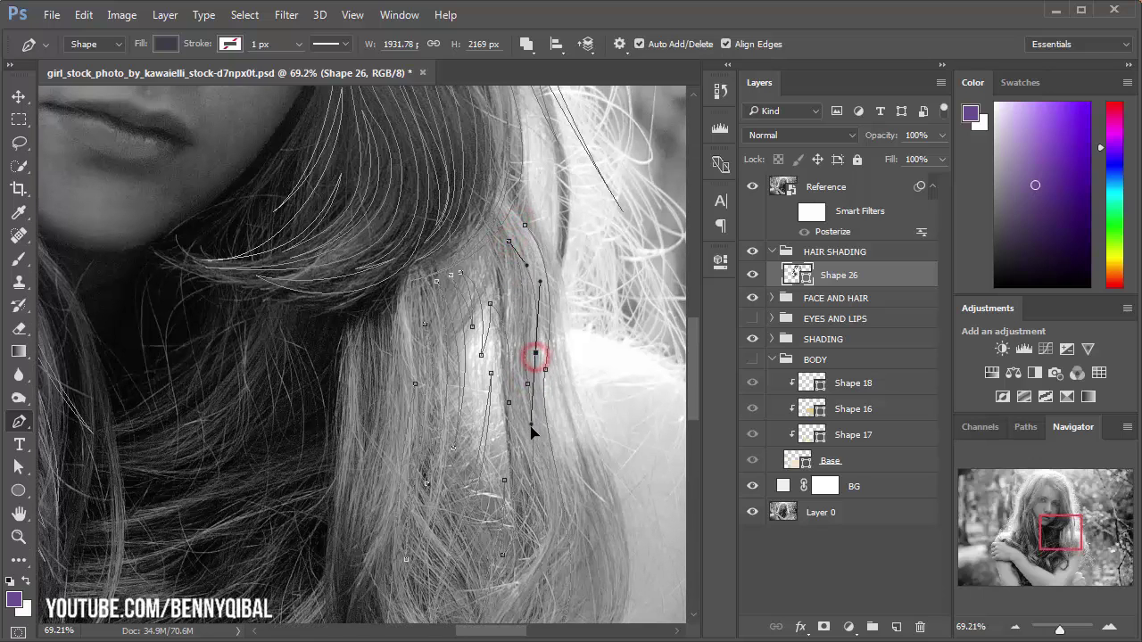
left_click(525, 225)
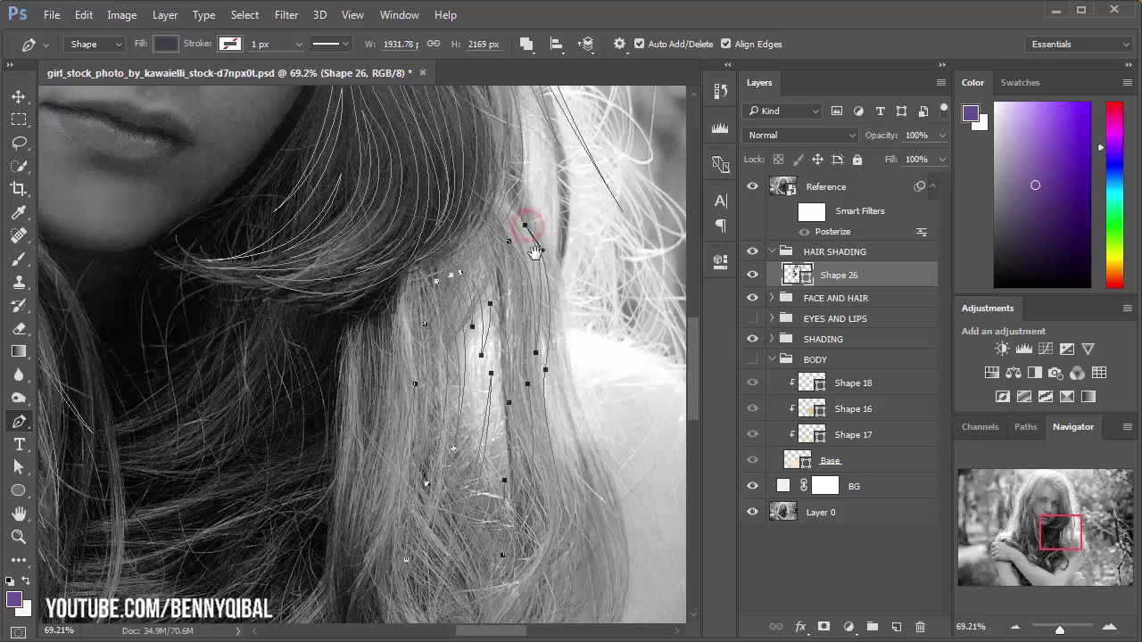
Step: Trace and close a second long strand shape beside the first
left_click_drag(576, 284, 535, 256)
left_click(502, 205)
left_click_drag(541, 301, 533, 247)
left_click_drag(531, 364, 553, 440)
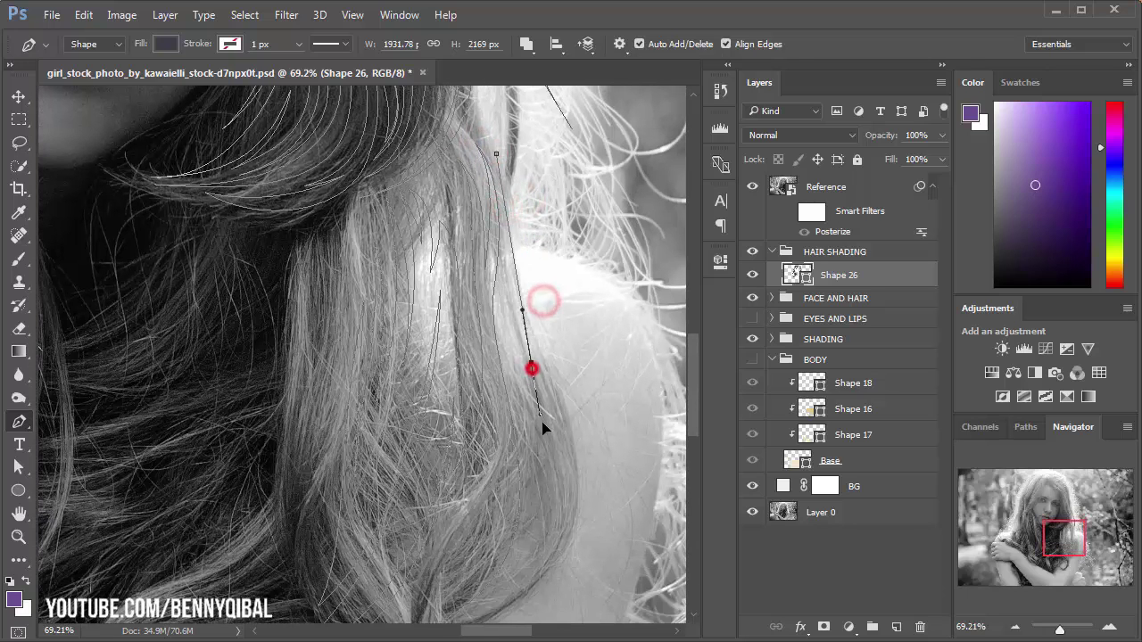
left_click_drag(510, 566, 446, 604)
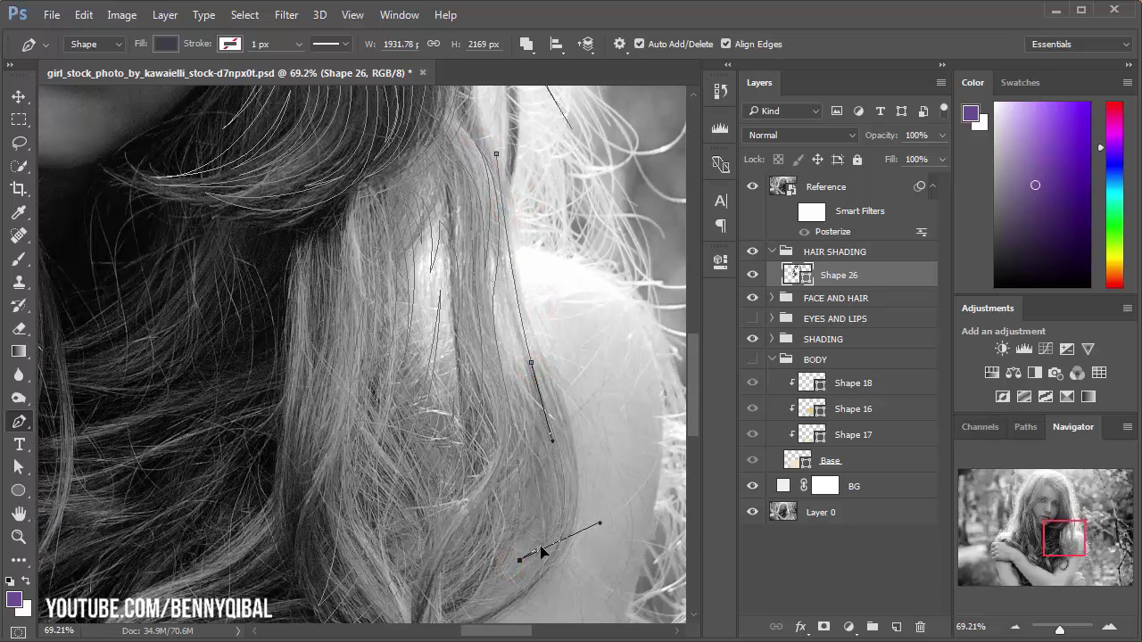
mouse_move(527, 404)
left_mouse_down()
mouse_move(508, 331)
mouse_move(510, 355)
left_mouse_up()
left_click(503, 216)
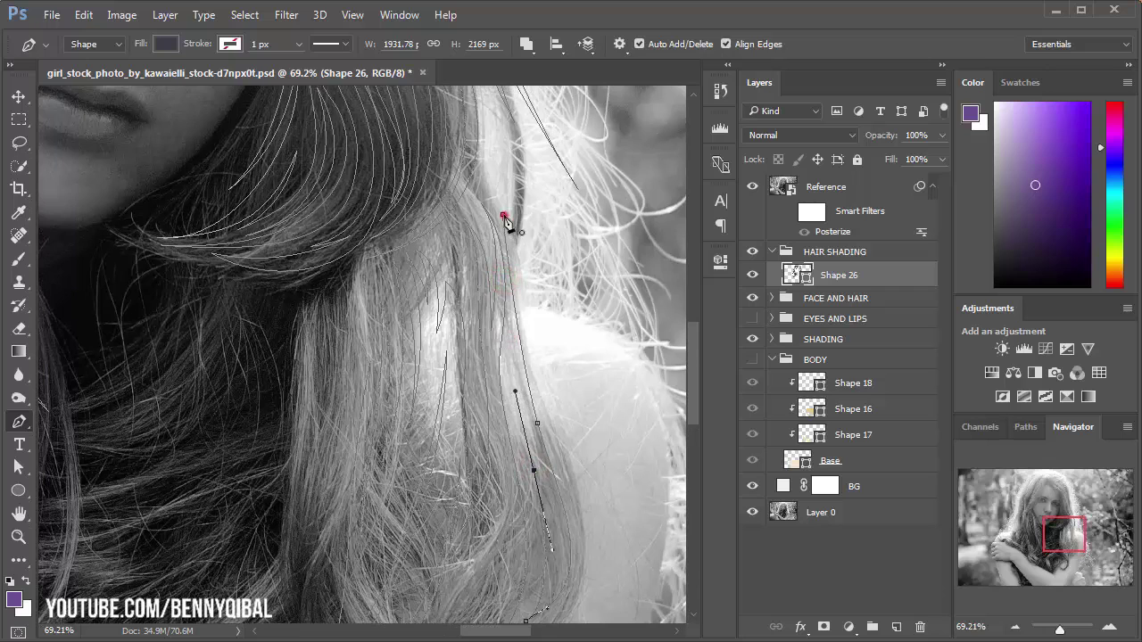
Step: Hide the reference photo, zoom out to review the vector figure, then show the photo again
left_click(754, 189)
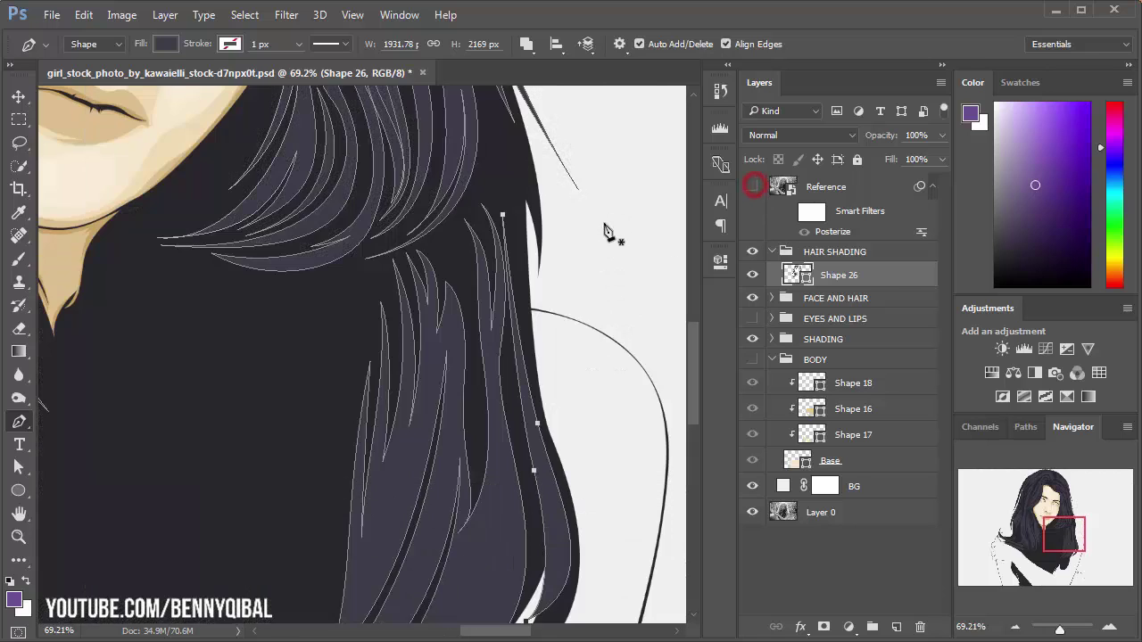
mouse_move(604, 231)
left_mouse_down()
mouse_move(560, 314)
mouse_move(500, 312)
left_mouse_up()
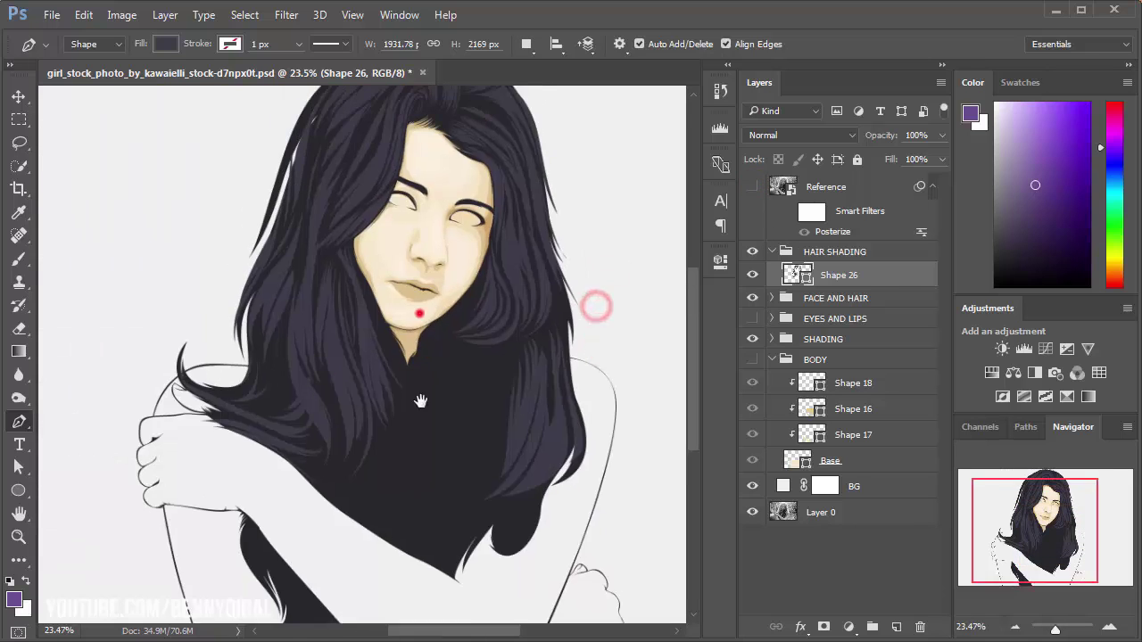
left_click_drag(431, 454, 466, 377)
left_click_drag(396, 349, 433, 365)
left_click(752, 187)
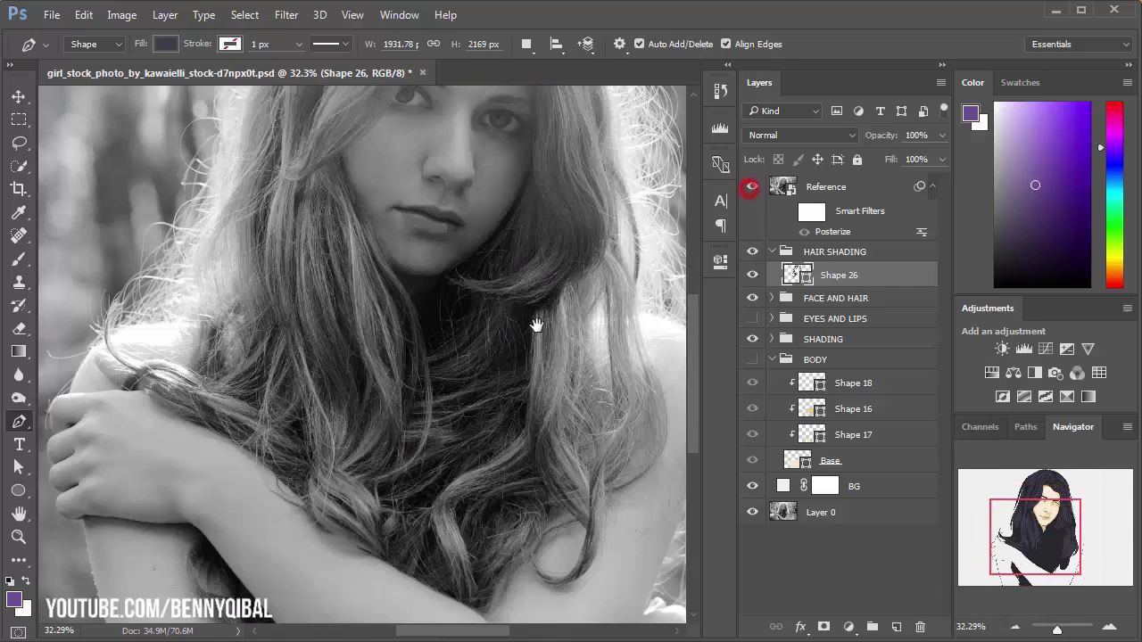
Step: Begin a new strand path below the chin as a separate Shape 27
mouse_move(489, 331)
left_mouse_down()
mouse_move(464, 285)
mouse_move(474, 265)
mouse_move(511, 265)
left_mouse_up()
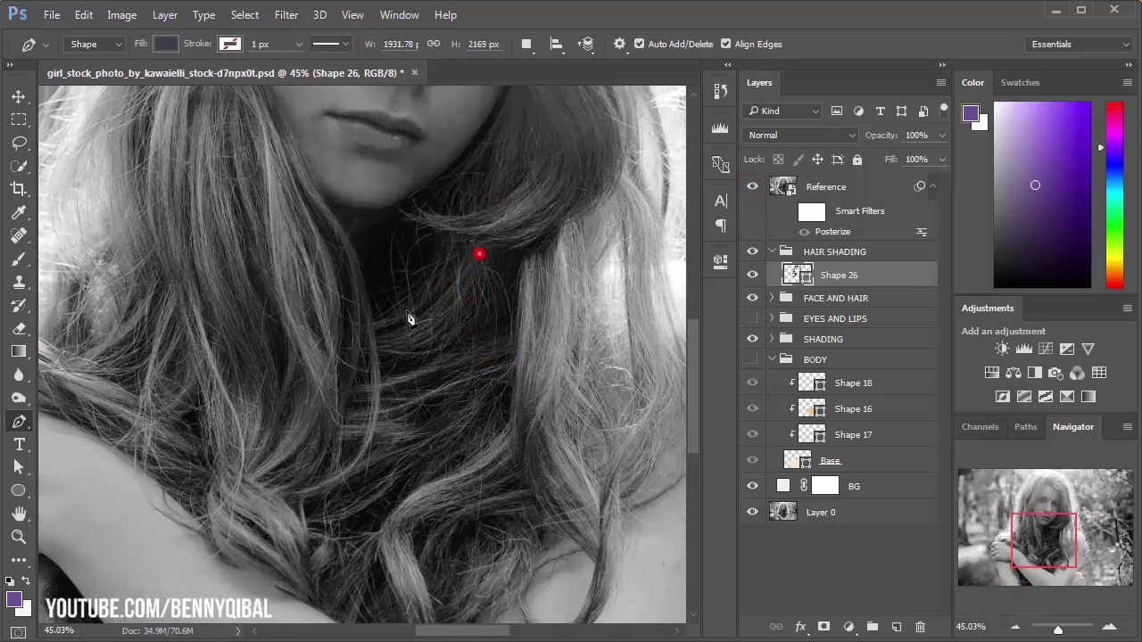
scroll(408, 319, "up", 1)
left_click(495, 244)
left_click_drag(358, 325, 308, 330)
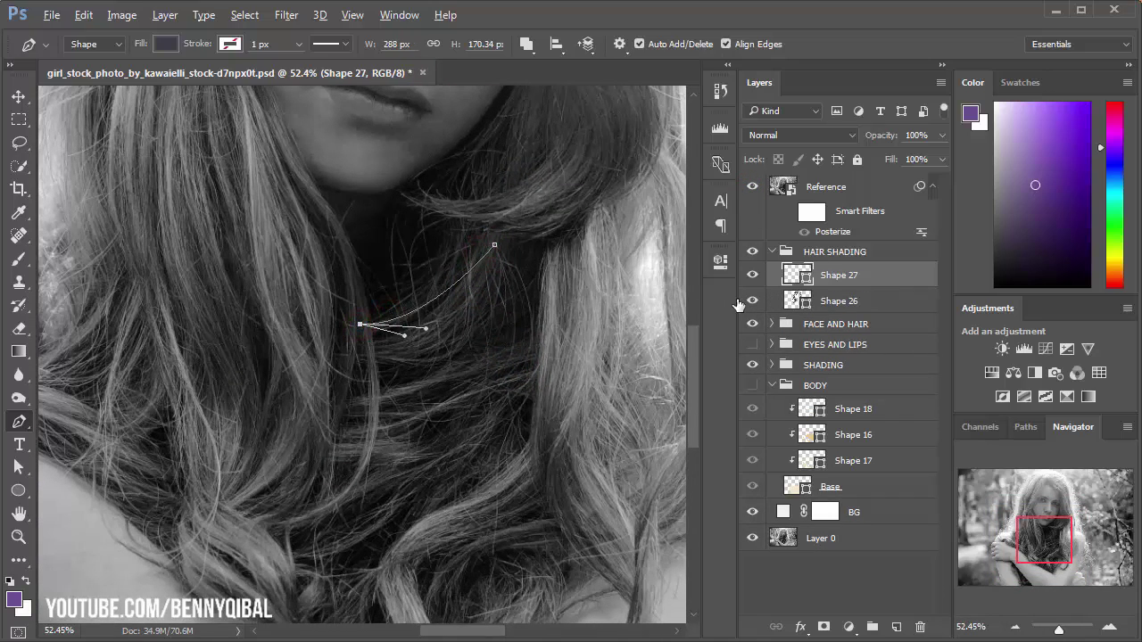
Step: Discard Shape 27 and trace the strand below the chin into Shape 26
key("BackSpace")
key("BackSpace")
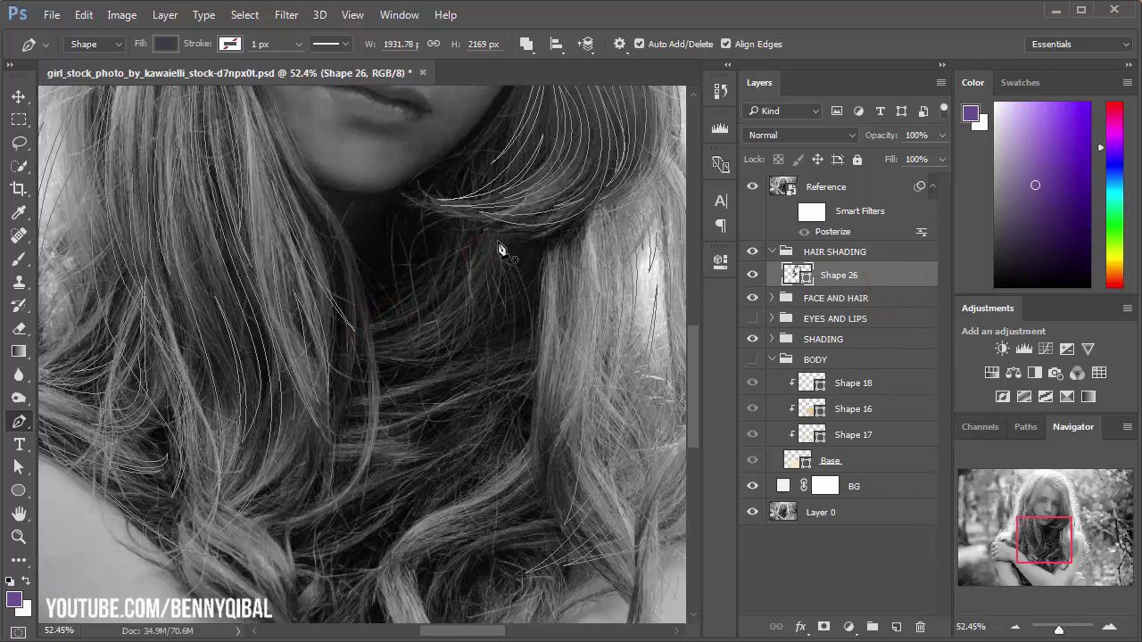
left_click_drag(368, 331, 325, 331)
left_click_drag(463, 292, 444, 313)
left_click_drag(346, 341, 288, 332)
left_click_drag(509, 310, 531, 303)
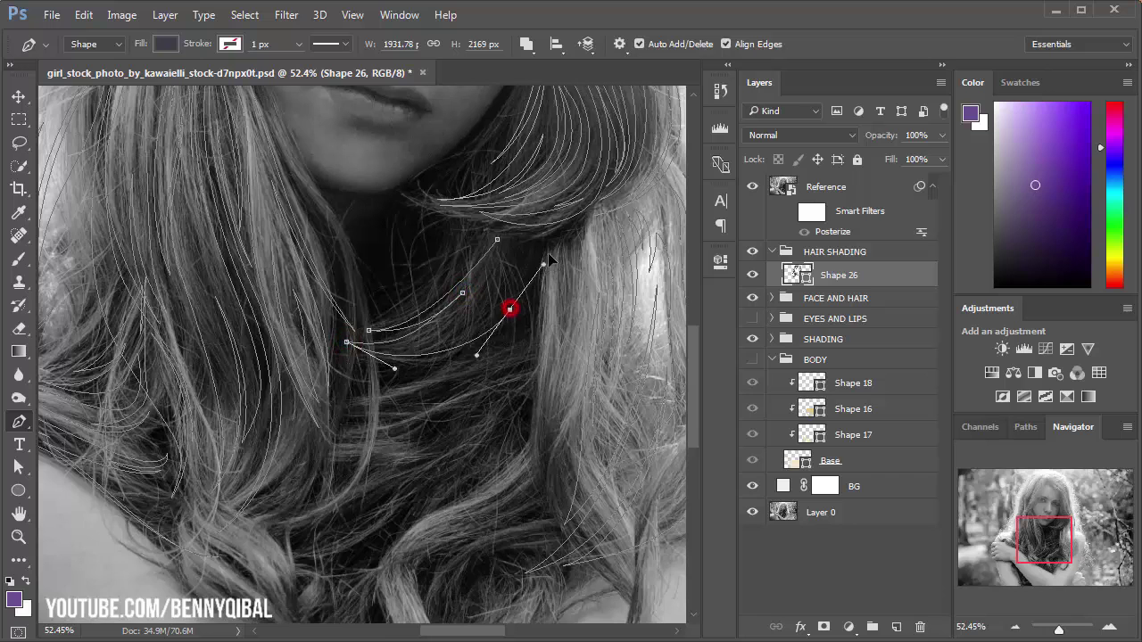
left_click_drag(490, 335, 479, 333)
scroll(520, 276, "up", 1)
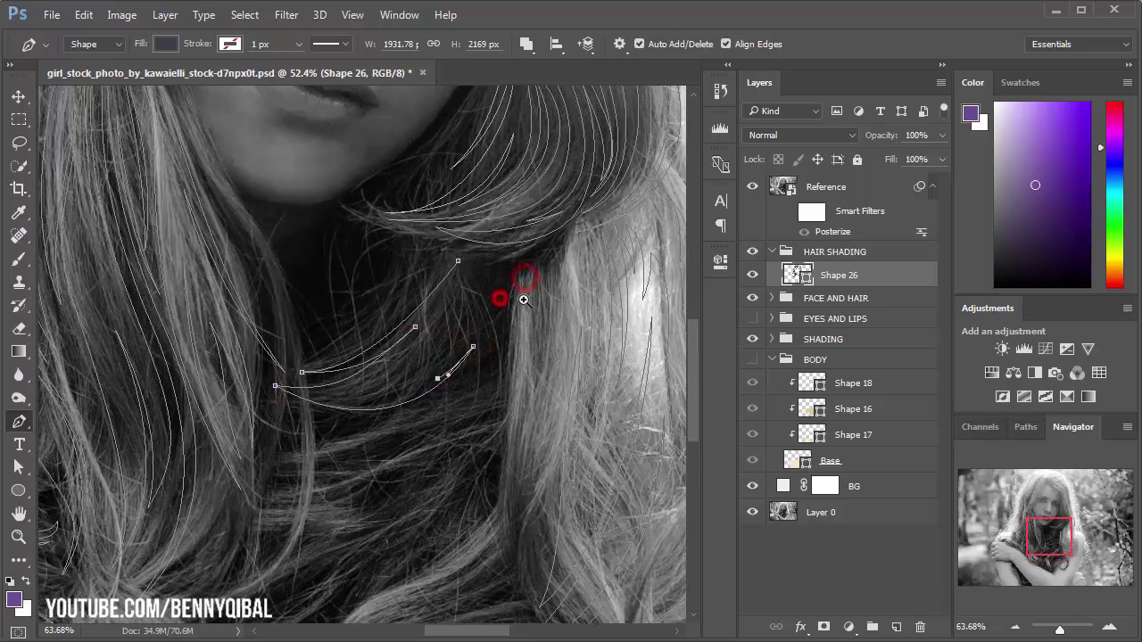
left_click_drag(522, 278, 538, 234)
Step: Trace another strand bending down toward the left
left_click_drag(414, 363, 377, 393)
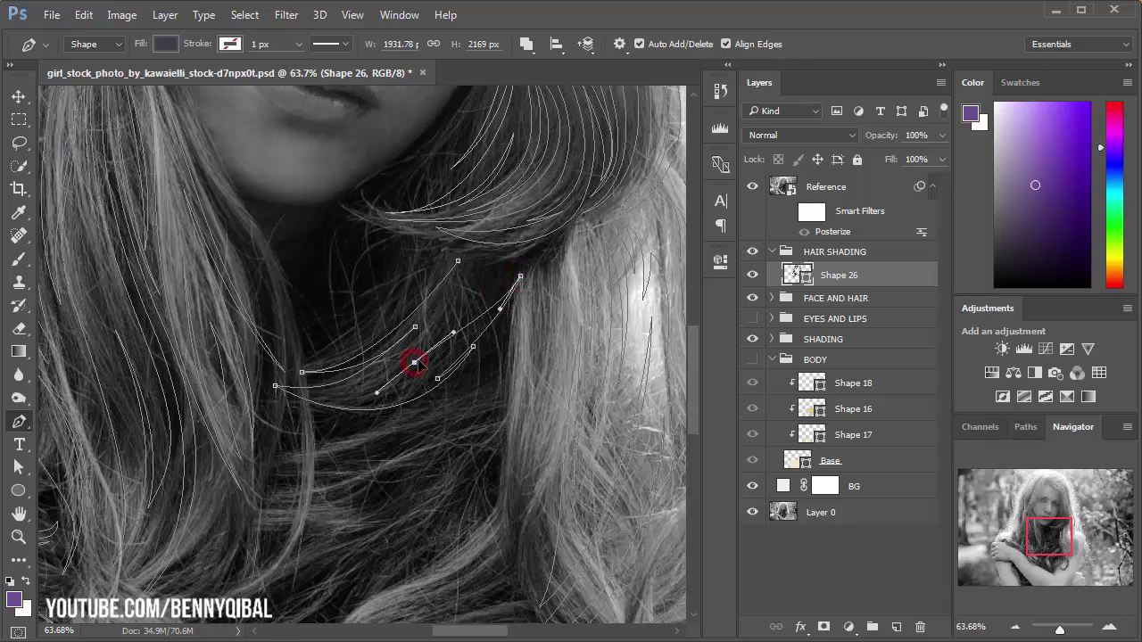
left_click_drag(495, 290, 392, 367)
left_click_drag(438, 302, 464, 281)
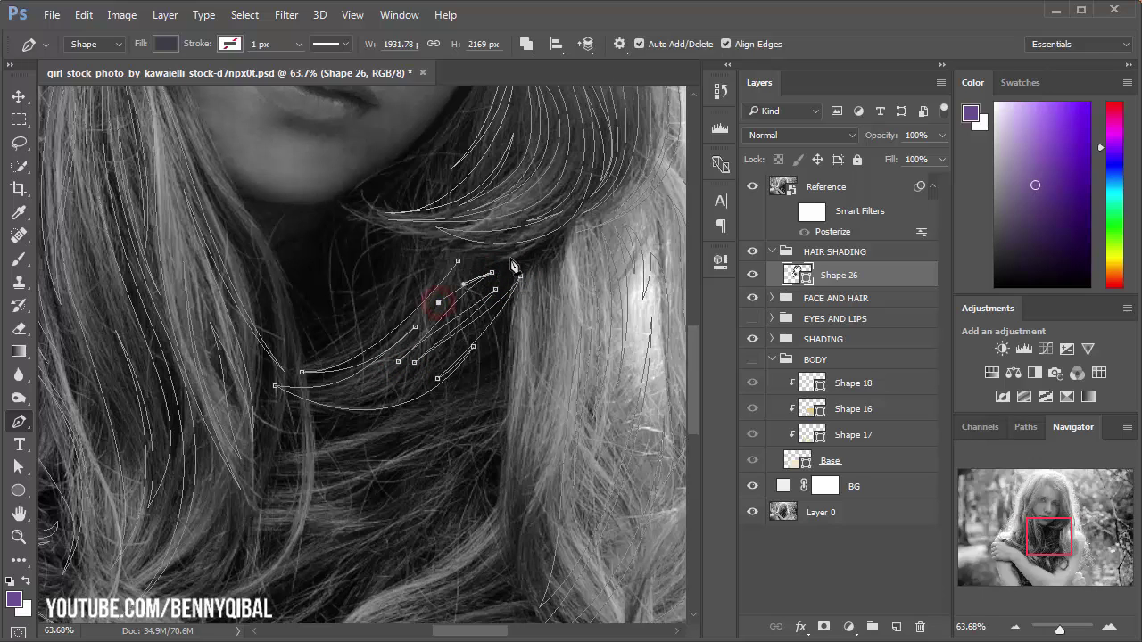
left_click_drag(523, 252, 571, 237)
left_click_drag(453, 259, 443, 223)
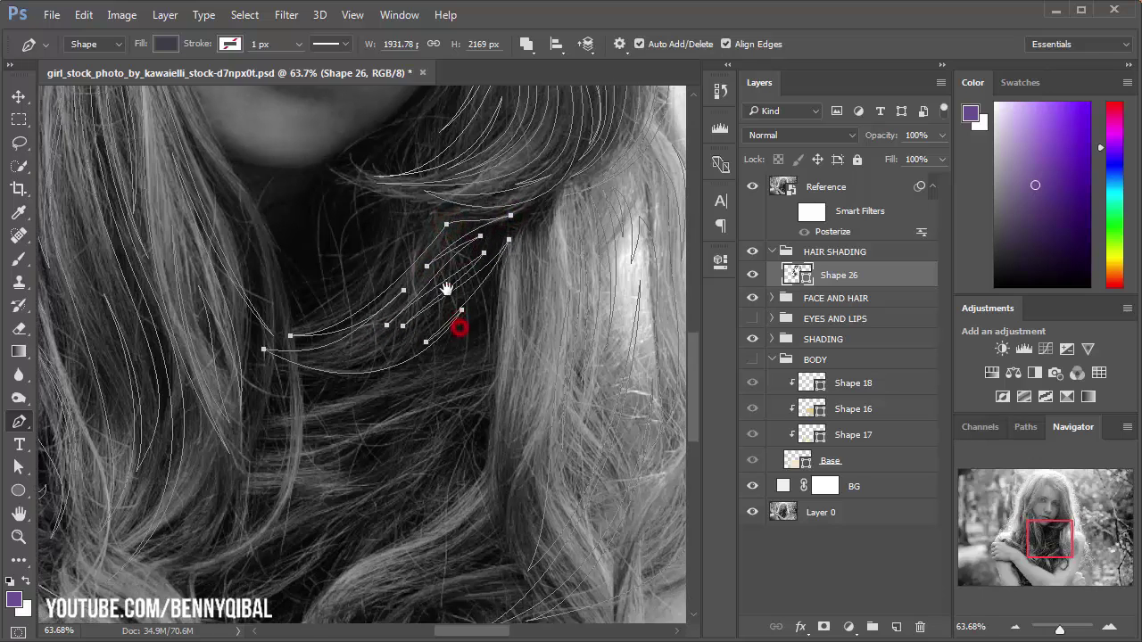
left_click(355, 306)
left_click(435, 219)
left_click_drag(482, 287, 476, 240)
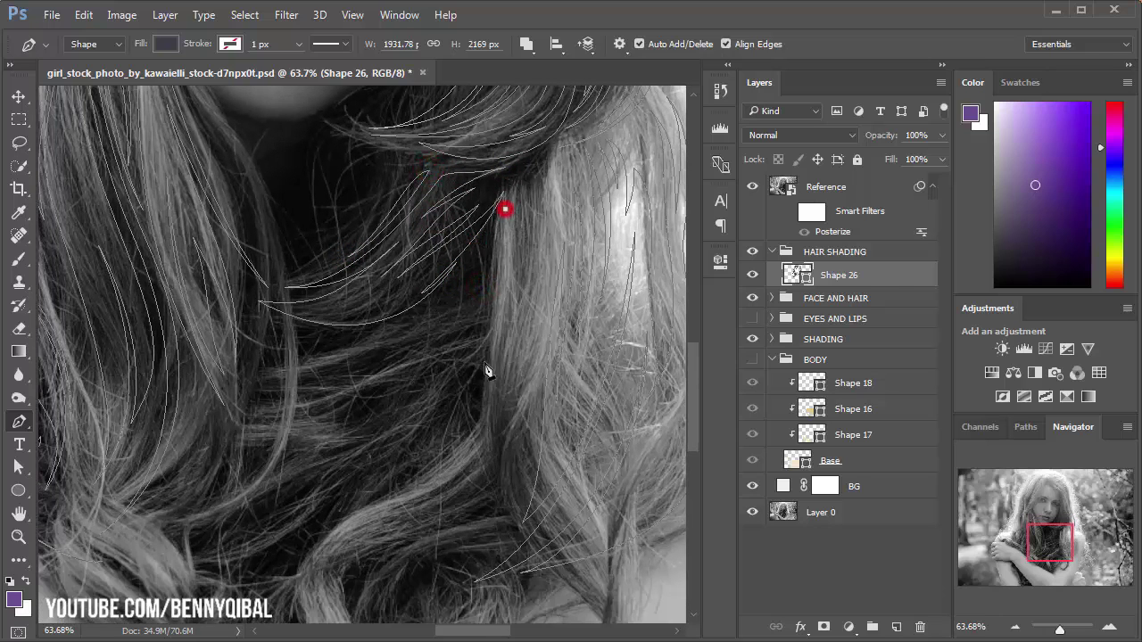
Step: Trace a long strand running down the dark hair, with a sharp top, and close it
left_click_drag(497, 483, 516, 483)
left_click(510, 298)
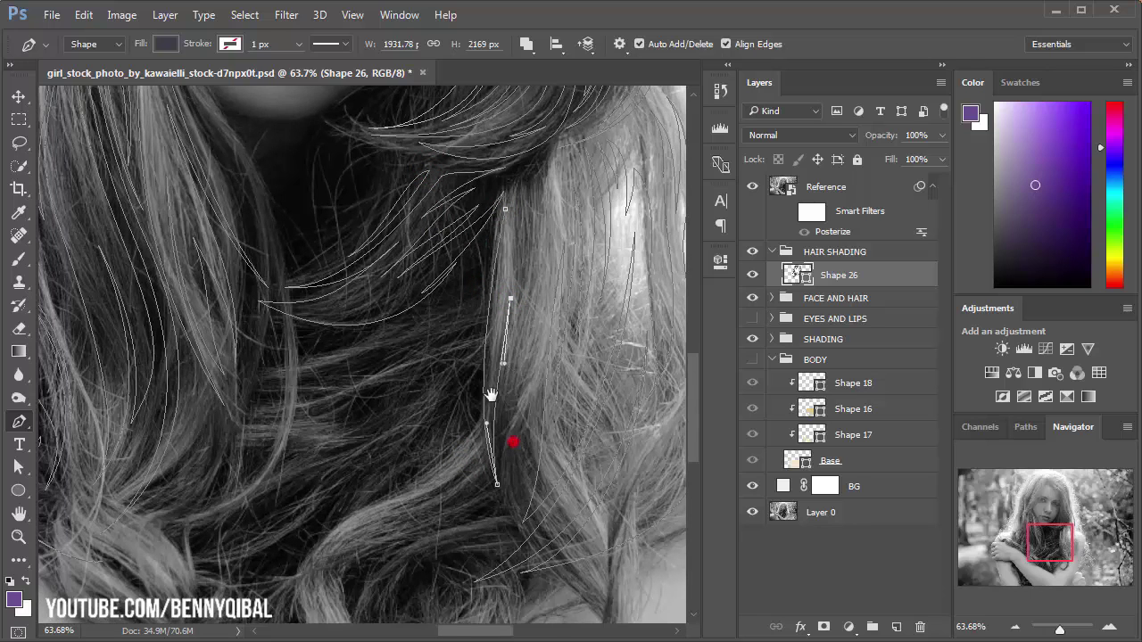
scroll(527, 491, "down", 1)
left_click(566, 547)
scroll(561, 543, "up", 2)
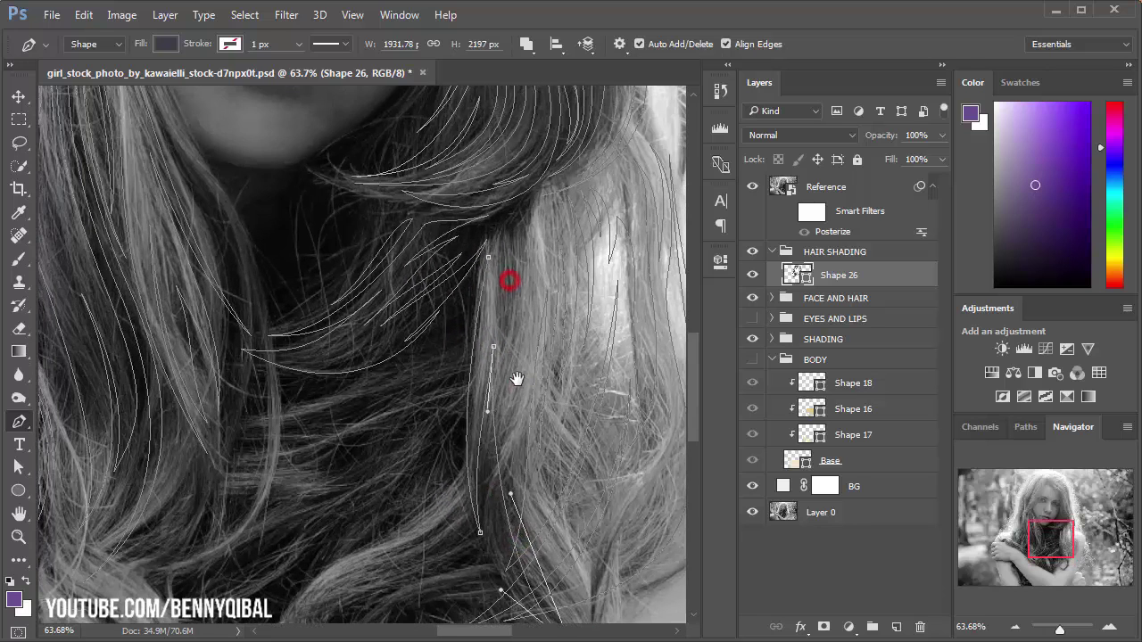
left_click_drag(519, 301, 530, 200)
scroll(500, 225, "up", 2)
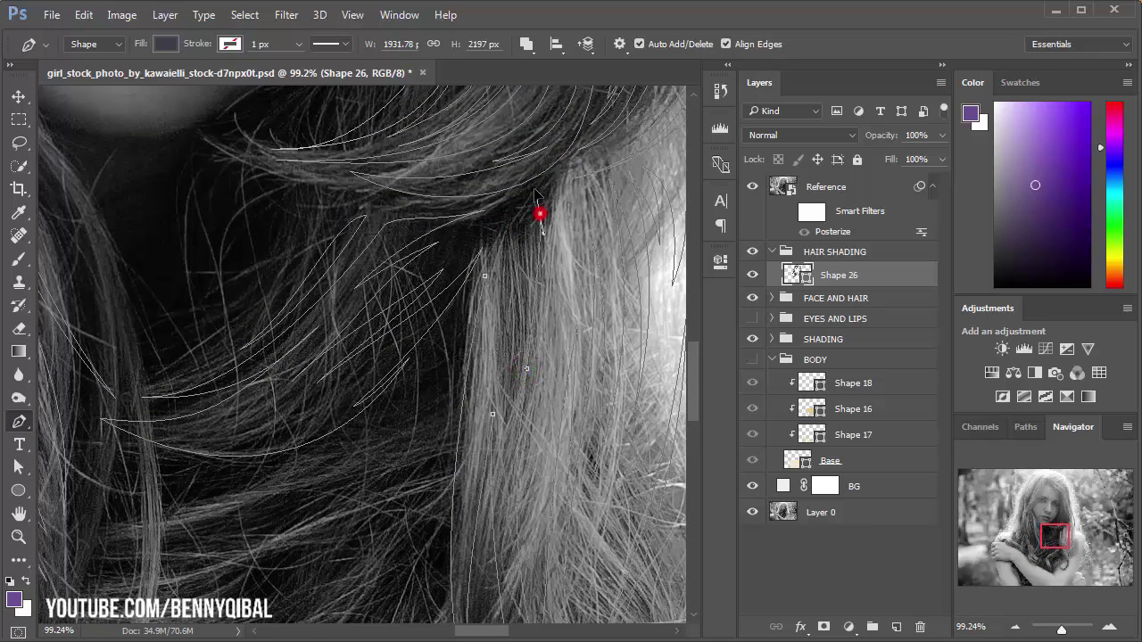
left_click_drag(538, 214, 548, 247)
left_click_drag(510, 354, 505, 417)
left_click(524, 238)
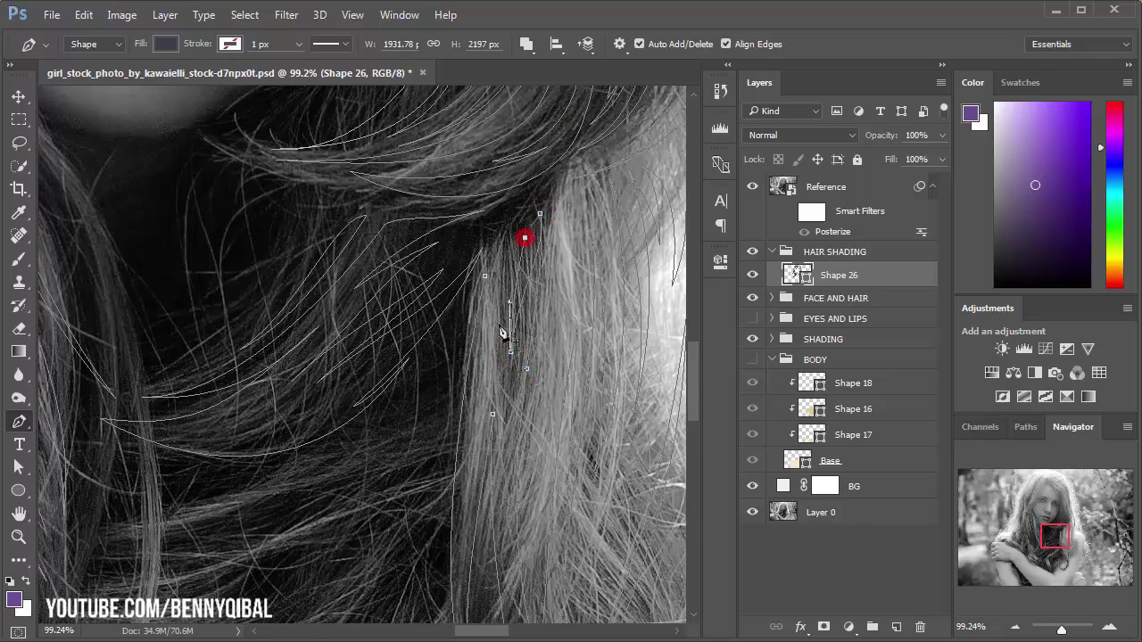
left_click_drag(508, 225, 501, 248)
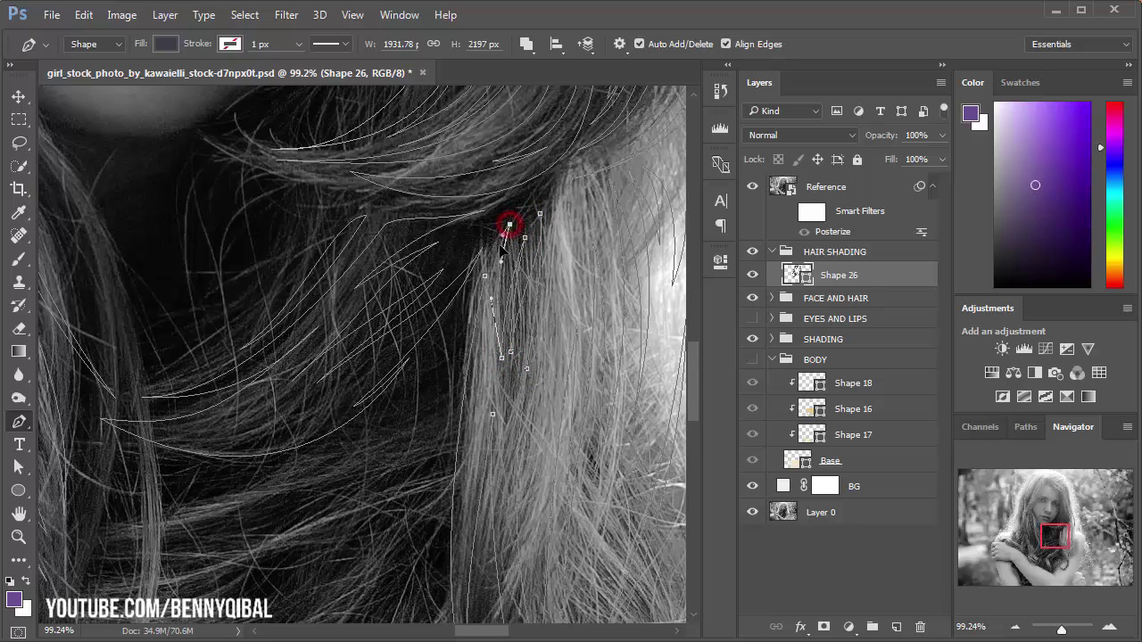
left_click(484, 274)
scroll(490, 332, "down", 3)
Step: Preview the strands with the reference photo hidden, then restore it and reselect Shape 26
left_click(752, 187)
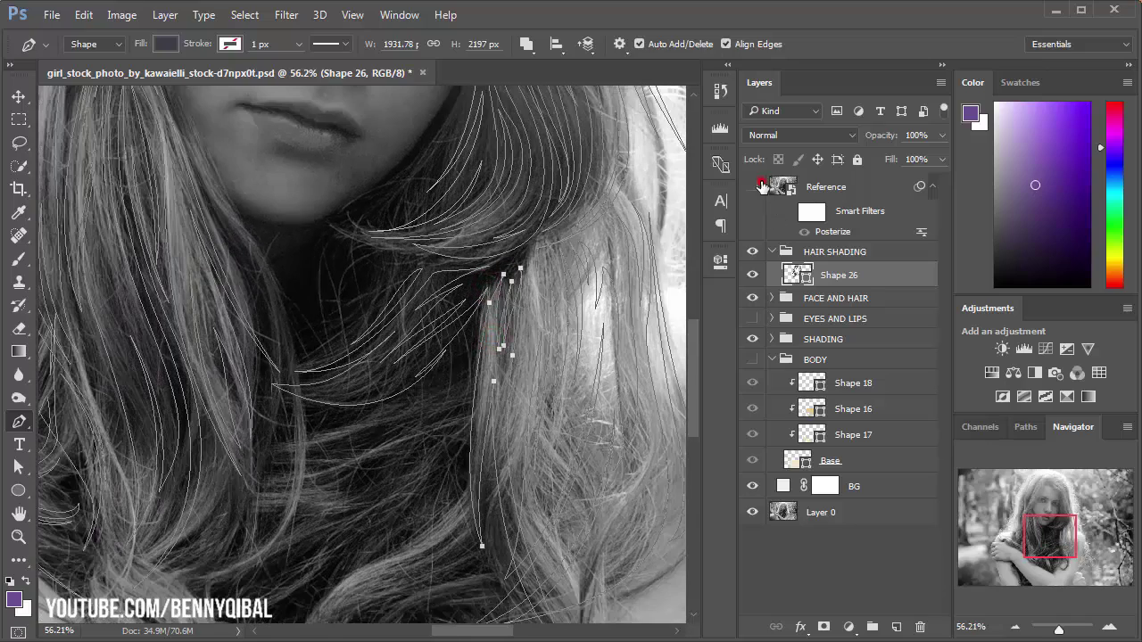
left_click(402, 491)
scroll(446, 449, "down", 2)
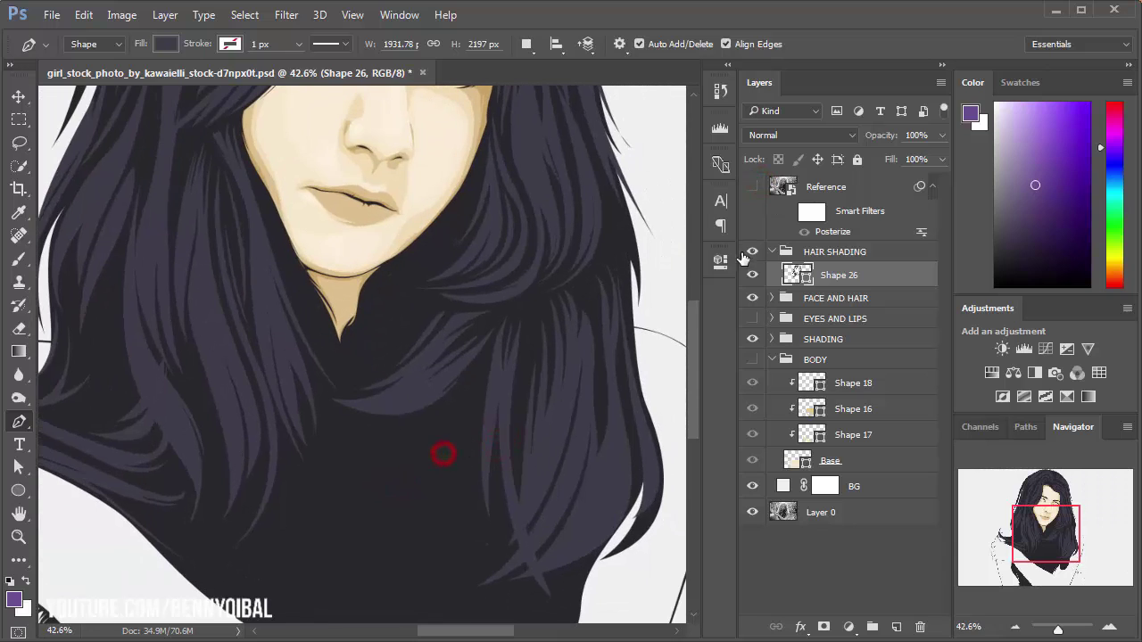
left_click(752, 191)
scroll(530, 349, "down", 3)
left_click(835, 298)
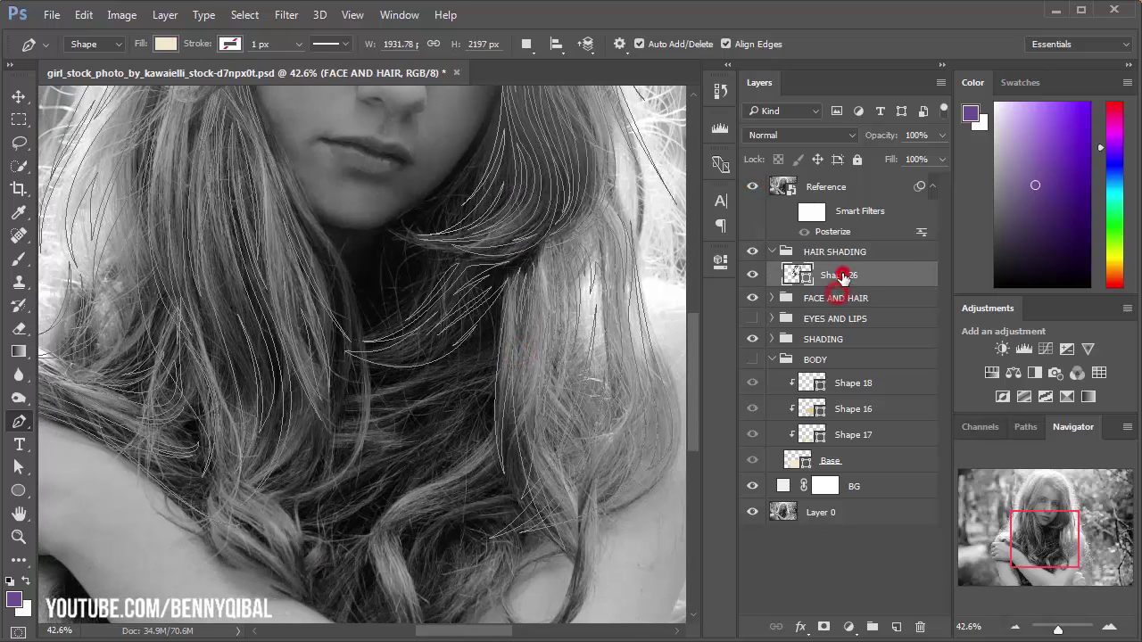
left_click(839, 275)
Step: Start a new curved strand left of the neck, following it down and back up
mouse_move(439, 393)
left_mouse_down()
mouse_move(461, 324)
mouse_move(358, 241)
left_mouse_up()
scroll(460, 323, "up", 2)
left_click_drag(349, 384, 287, 508)
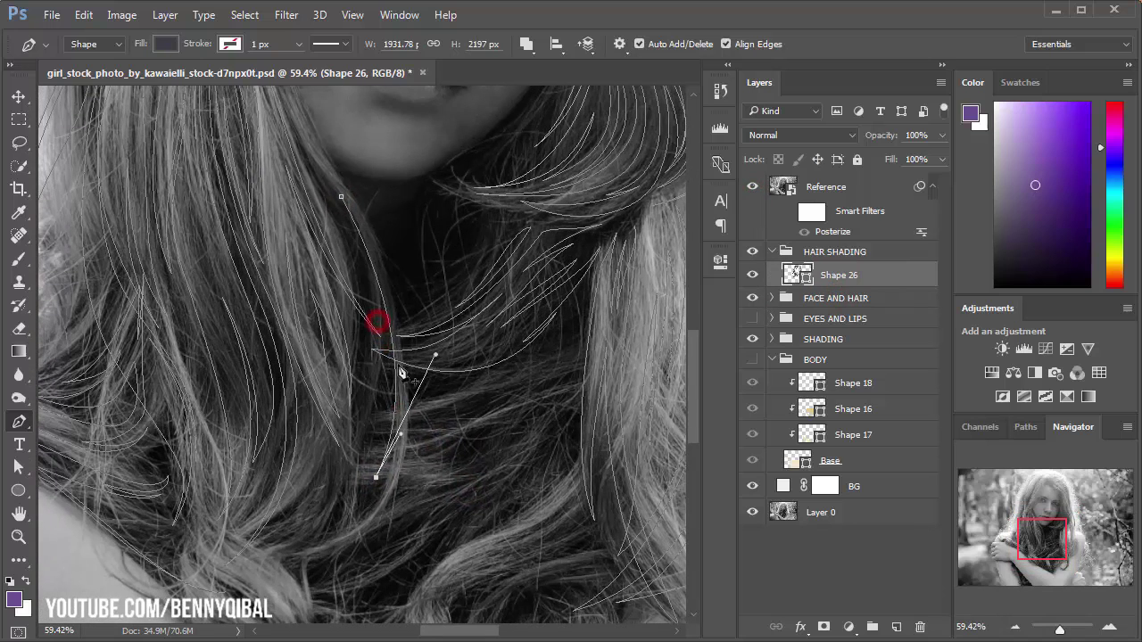
left_click_drag(370, 319, 387, 291)
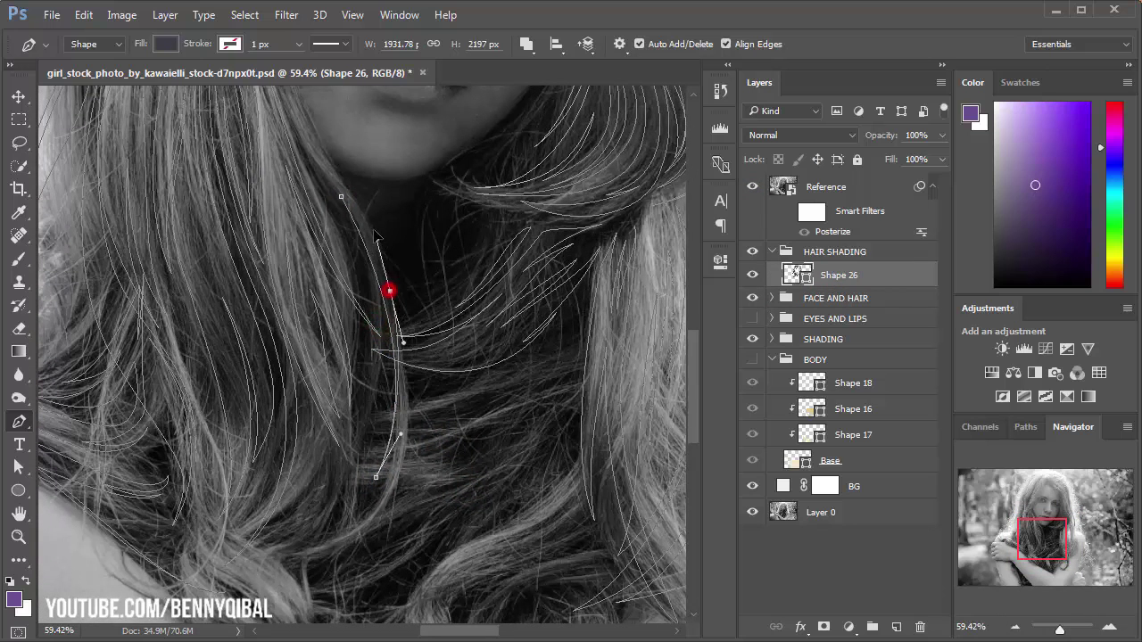
left_click_drag(409, 435, 431, 341)
left_click_drag(332, 466, 436, 446)
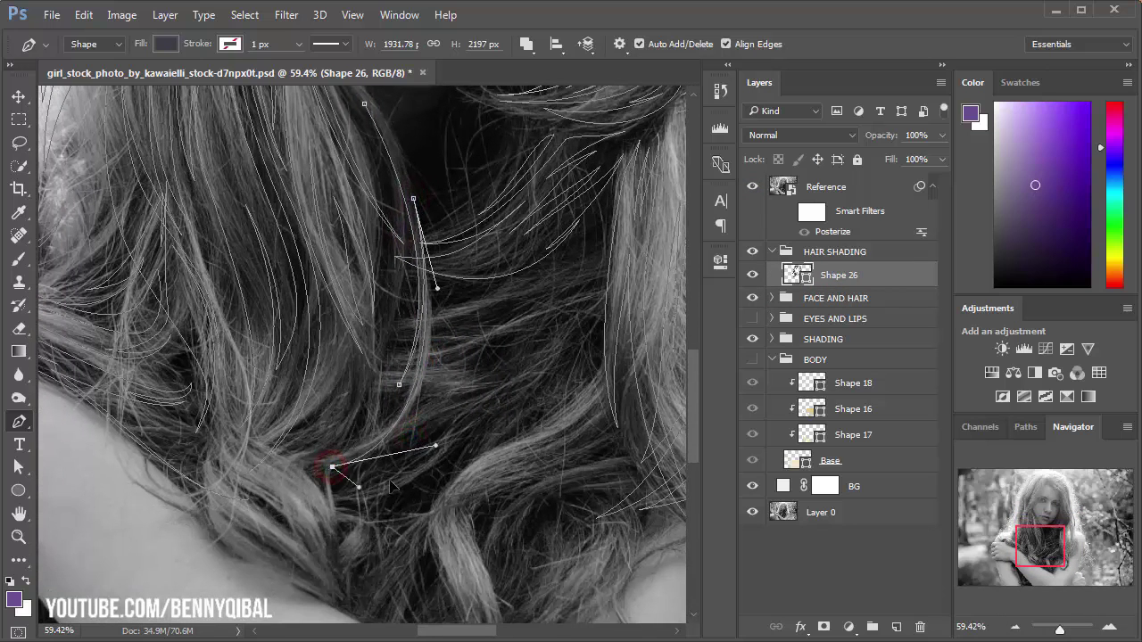
mouse_move(449, 317)
left_mouse_down()
mouse_move(449, 233)
mouse_move(468, 367)
left_mouse_up()
left_click_drag(420, 288, 405, 238)
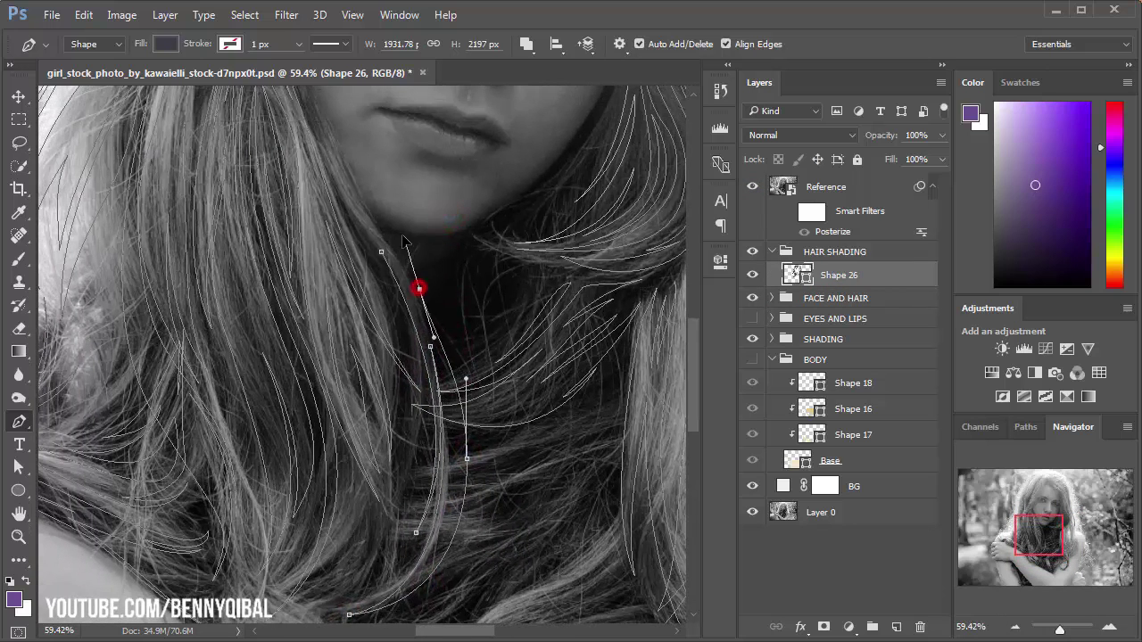
left_click_drag(468, 529, 431, 612)
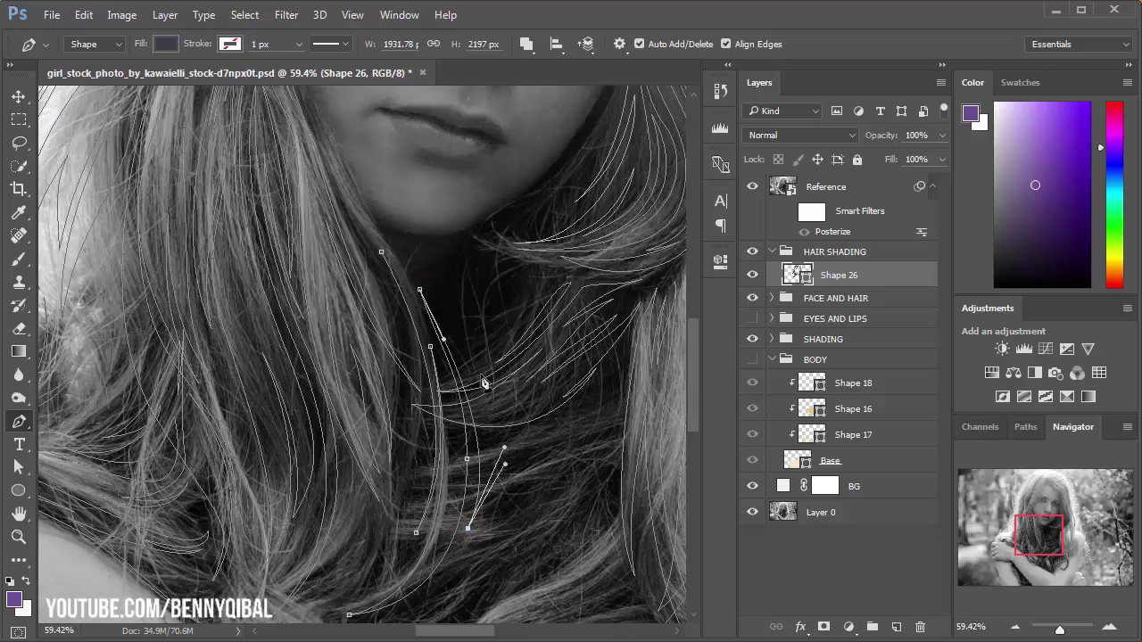
Step: Extend the neck strand up toward the chin, add a sharp corner, and close it
mouse_move(415, 270)
left_mouse_down()
mouse_move(383, 226)
mouse_move(398, 340)
left_mouse_up()
left_click_drag(352, 222, 325, 151)
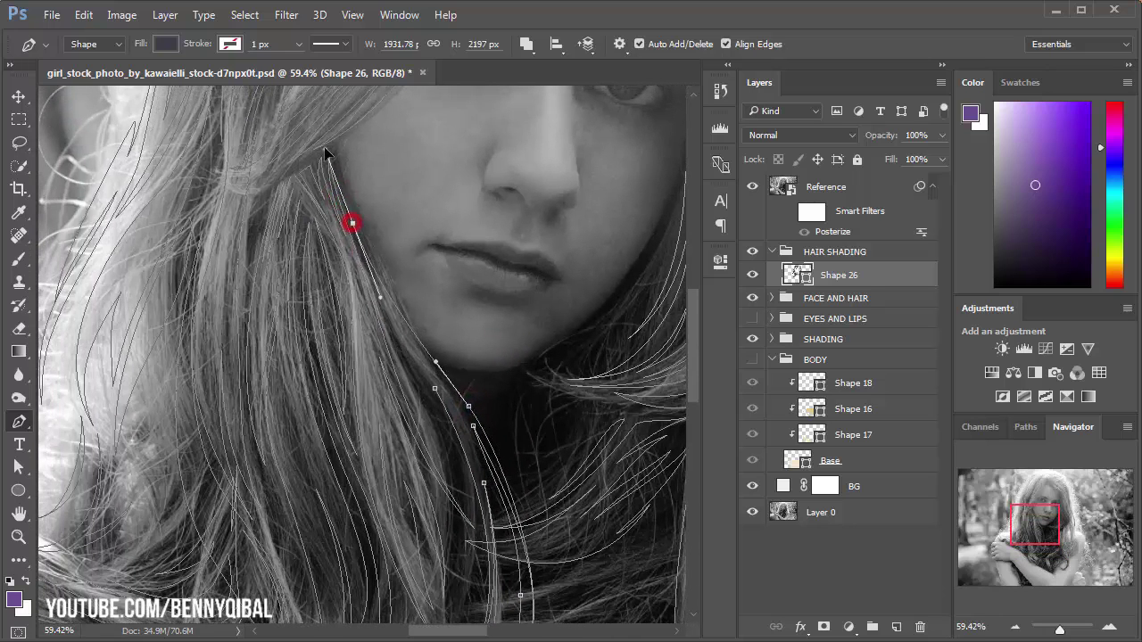
left_click_drag(434, 441, 452, 506)
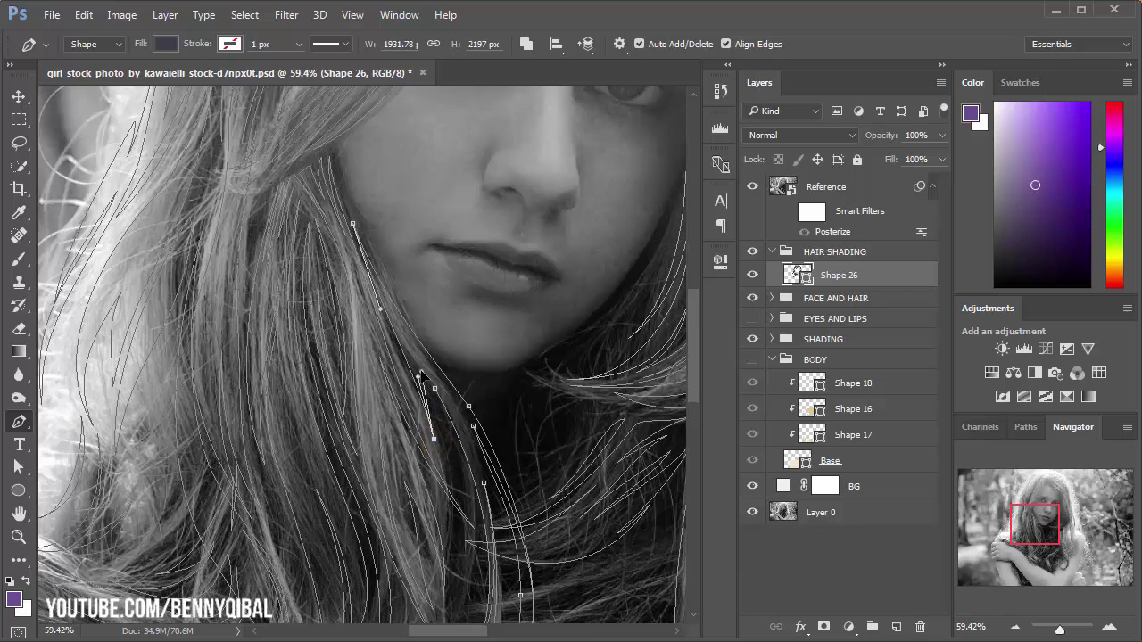
left_click(405, 336)
scroll(465, 535, "down", 2)
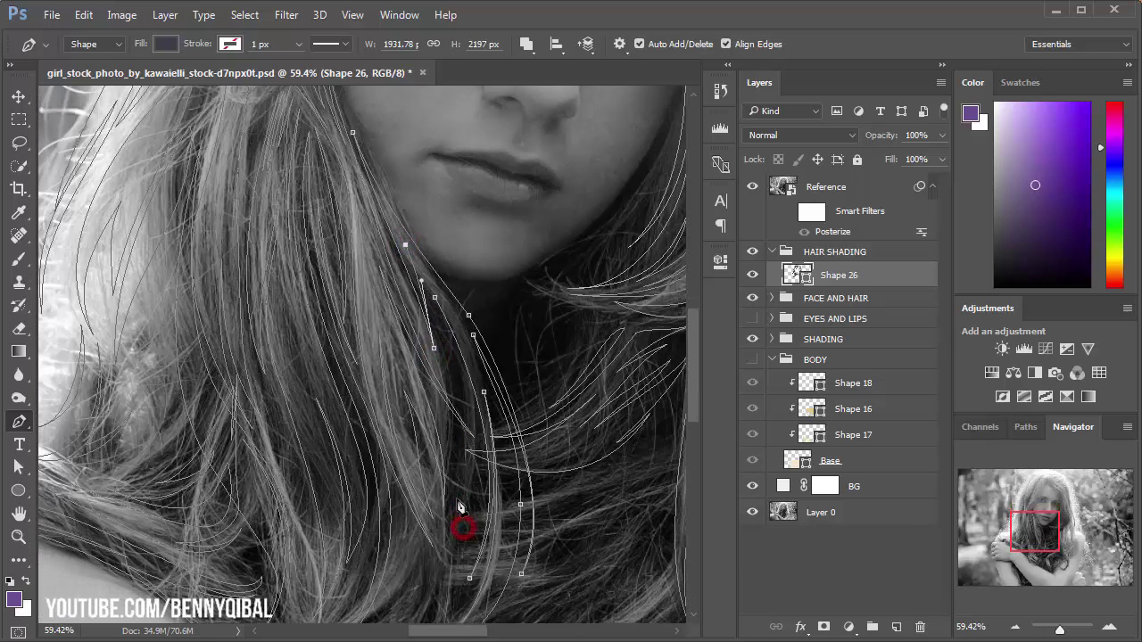
left_click_drag(408, 546, 448, 517)
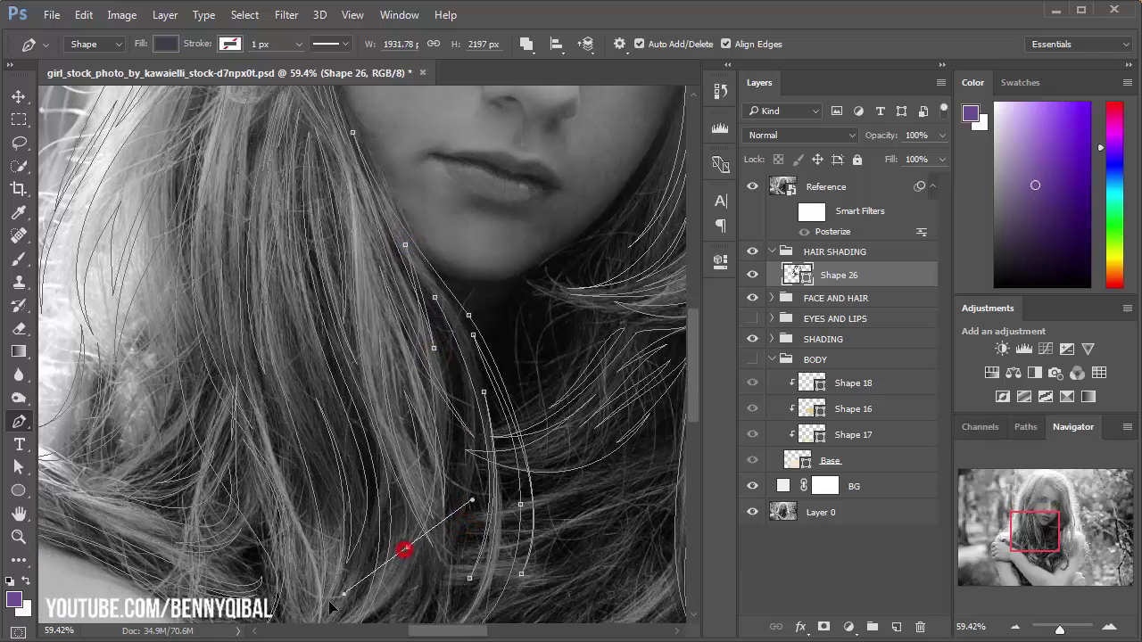
left_click(435, 300)
Step: Hide the reference photo to review the whole hair, then show it again
left_click(753, 187)
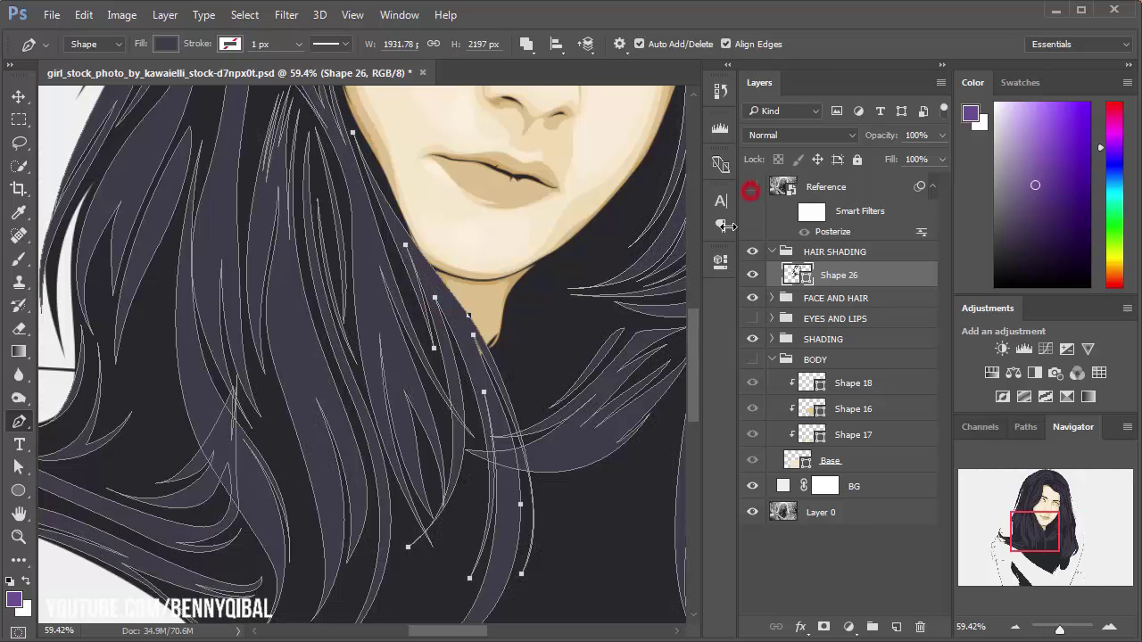
scroll(535, 223, "down", 3)
left_click_drag(562, 359, 443, 289)
scroll(458, 300, "down", 2)
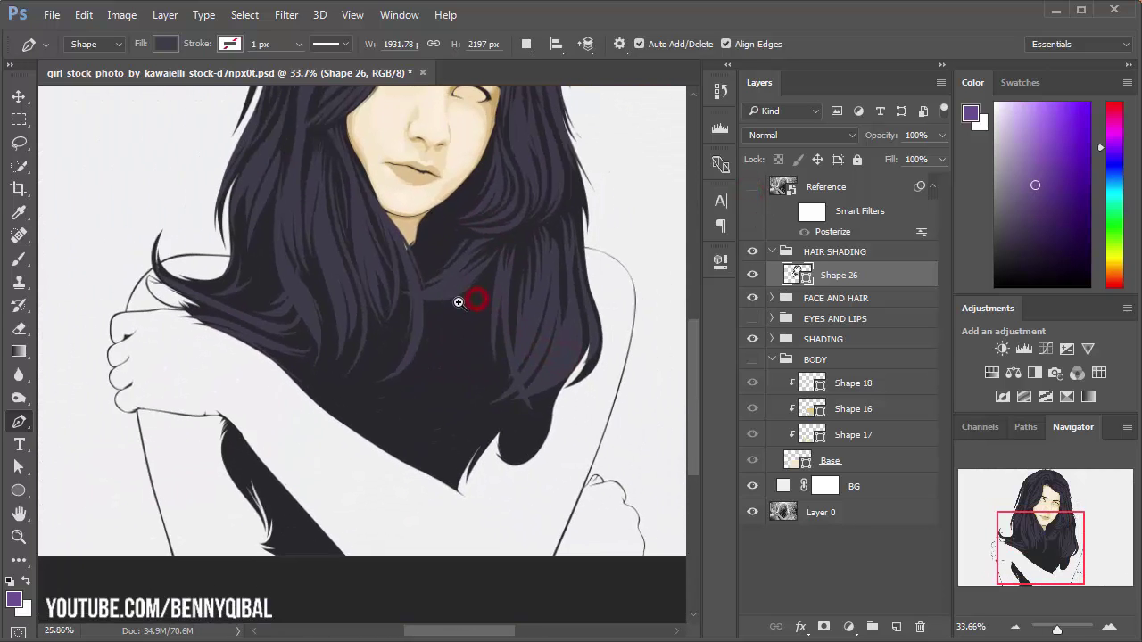
scroll(459, 258, "up", 1)
scroll(485, 257, "up", 2)
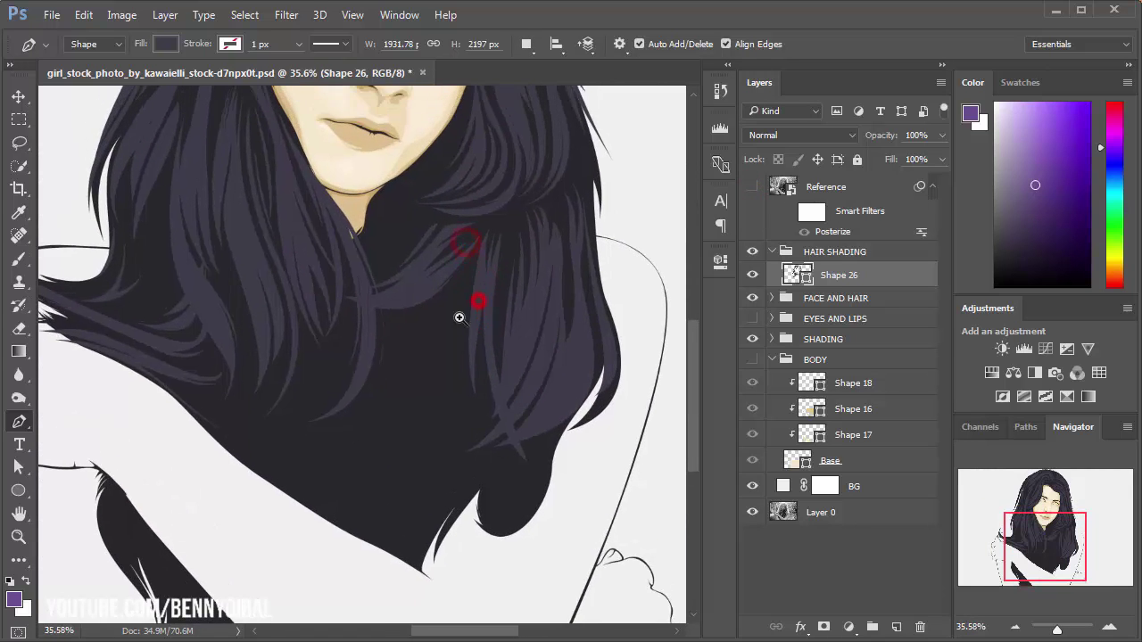
left_click(753, 186)
Step: Reselect Shape 26 and start a strand curving down the right lock
left_click_drag(520, 360, 510, 301)
left_click(837, 298)
left_click(850, 275)
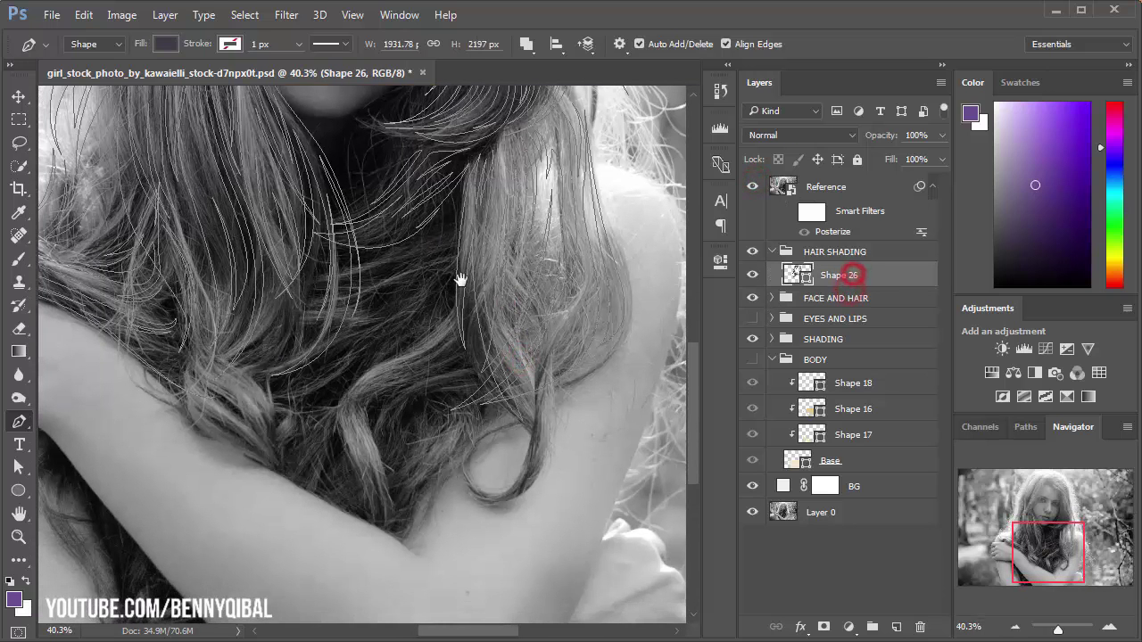
left_click_drag(445, 276, 476, 276)
left_click(496, 253)
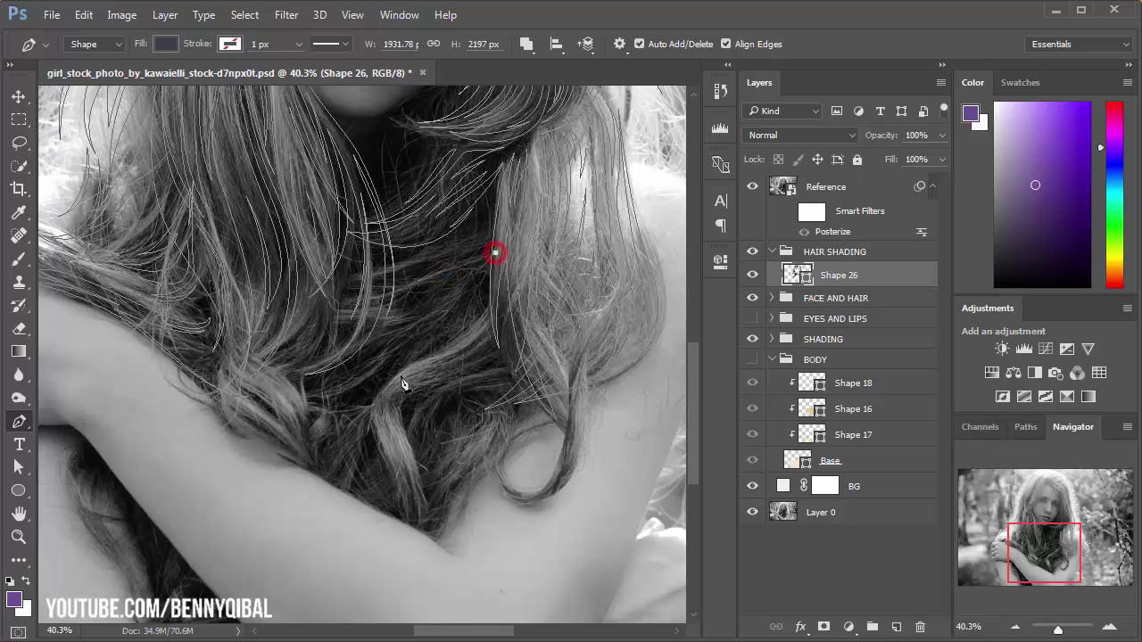
left_click_drag(413, 367, 480, 351)
left_click_drag(401, 500, 432, 551)
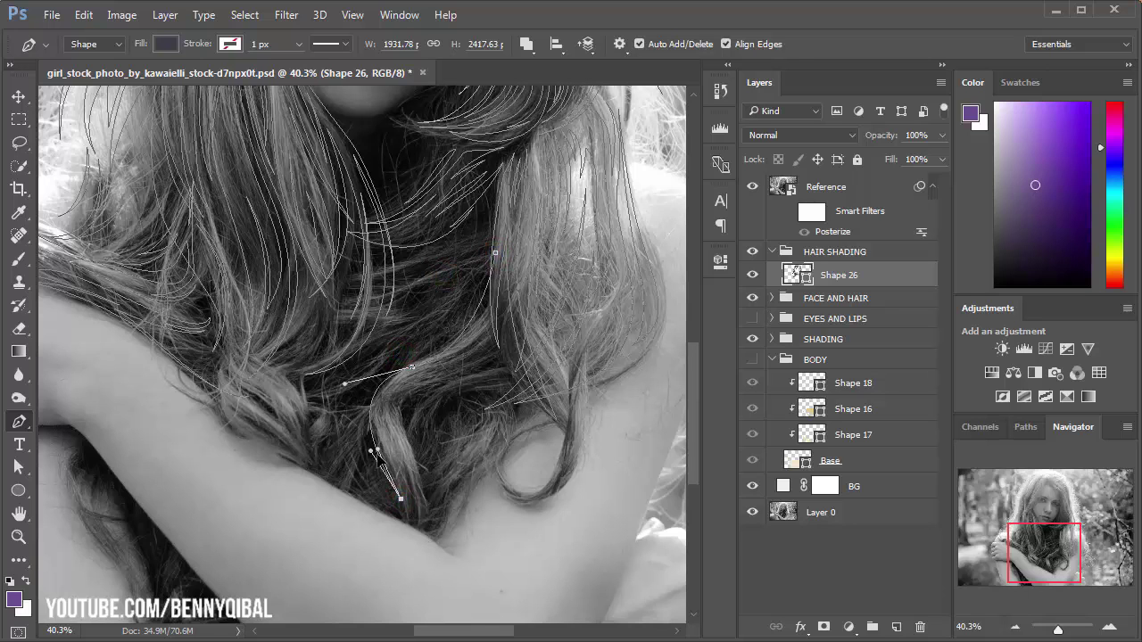
left_click_drag(379, 452, 393, 412)
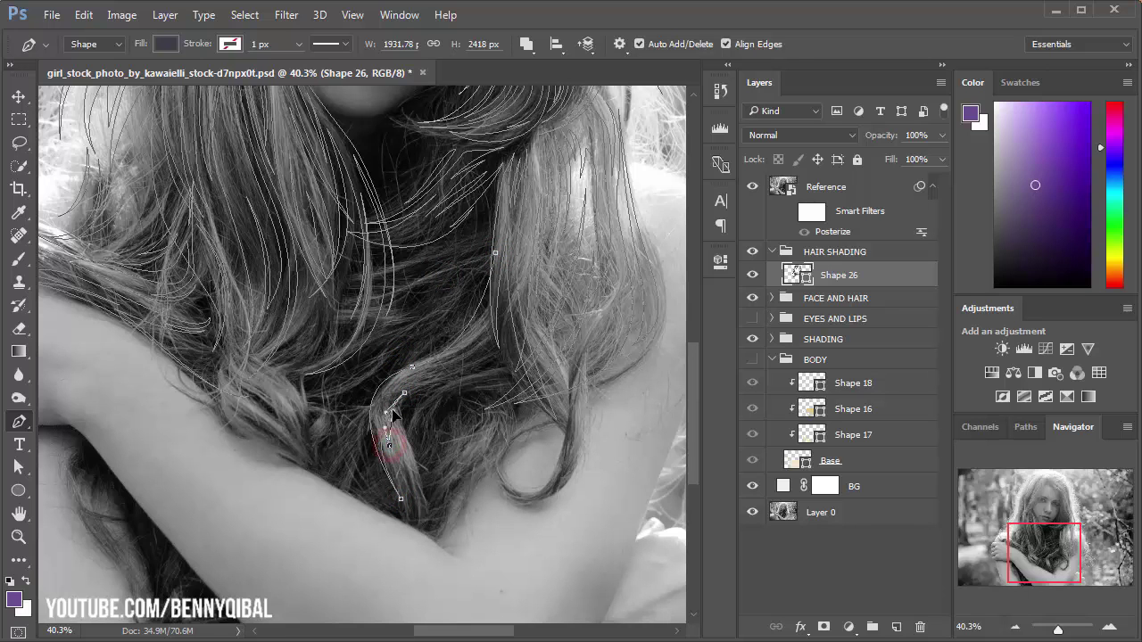
Step: Bend the strand into the curl and extend it toward the right
scroll(393, 412, "up", 3)
left_click_drag(480, 375, 542, 359)
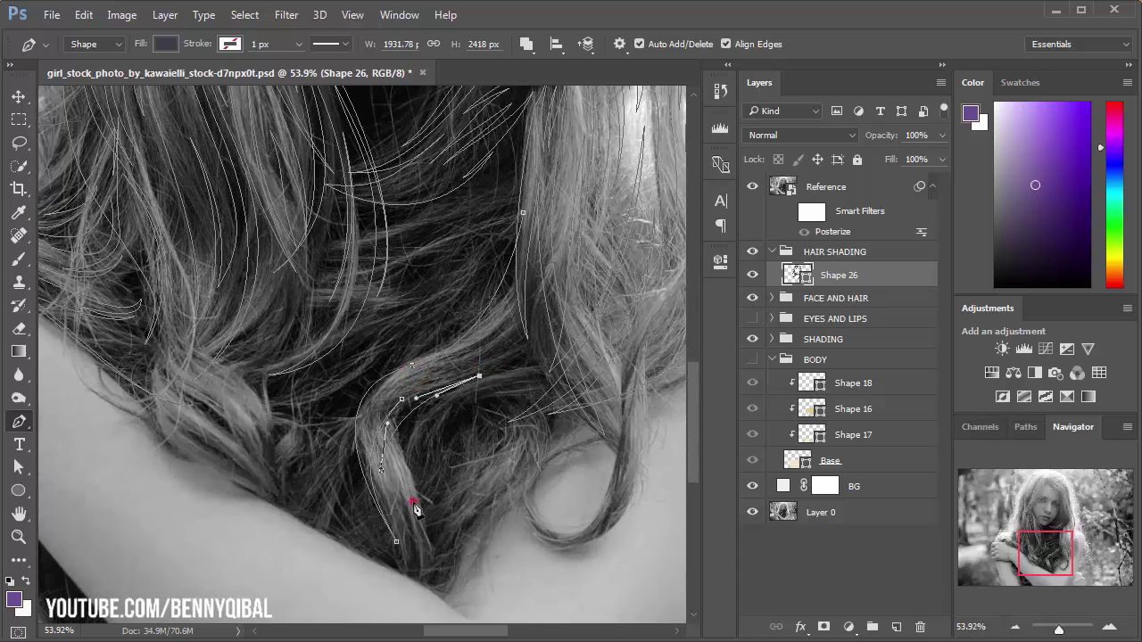
left_click_drag(413, 503, 439, 585)
left_click_drag(480, 376, 556, 358)
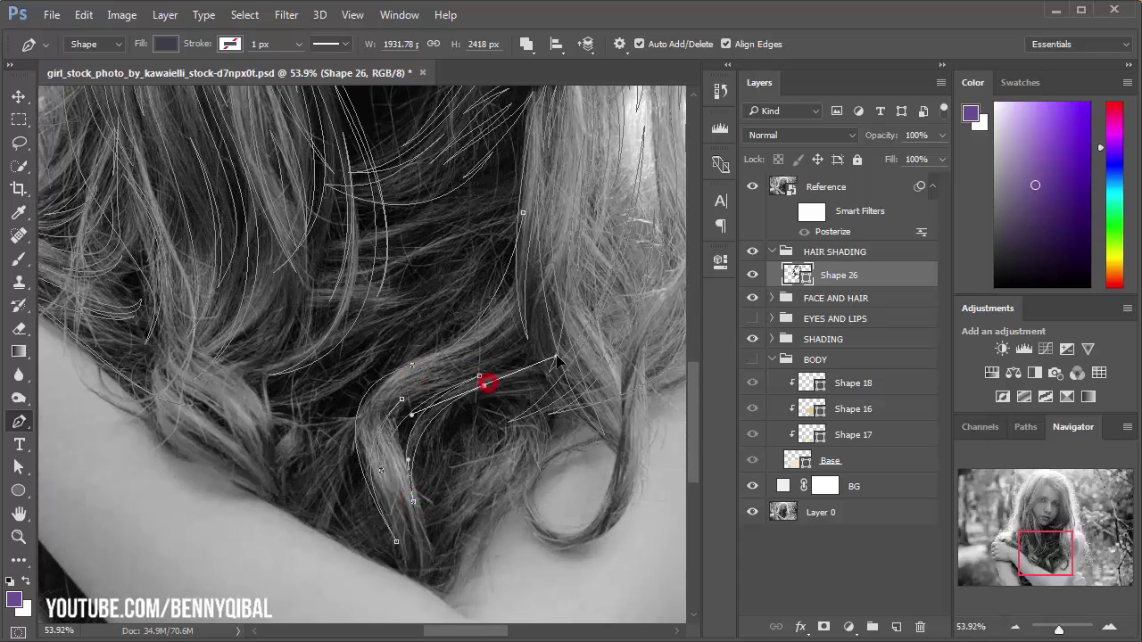
left_click_drag(470, 404, 540, 368)
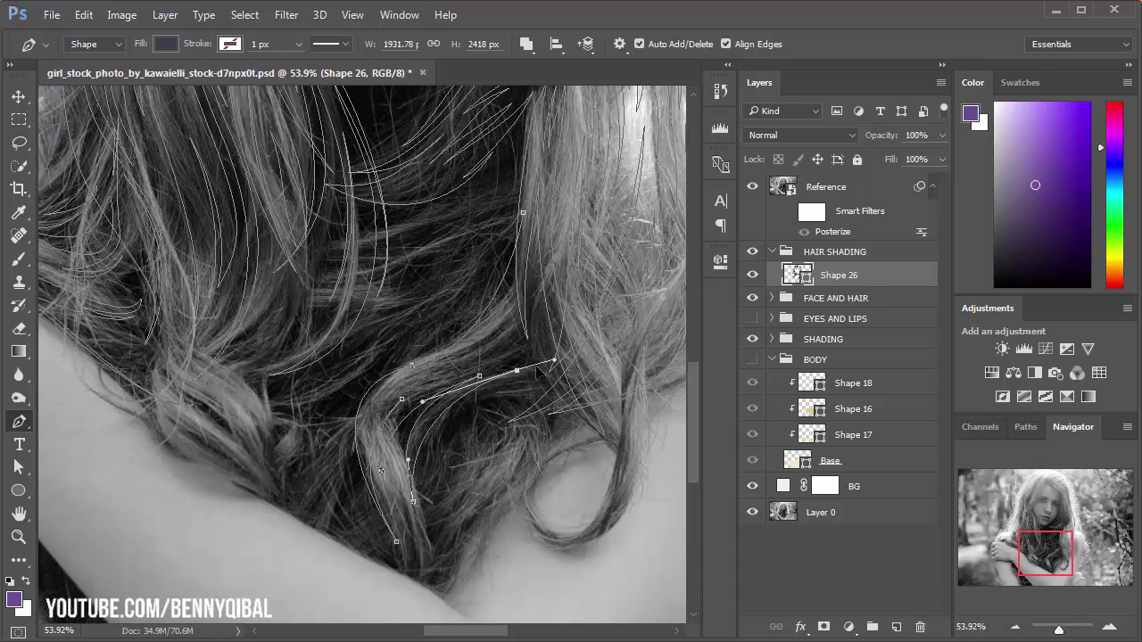
scroll(488, 355, "up", 2)
left_click_drag(488, 382, 528, 374)
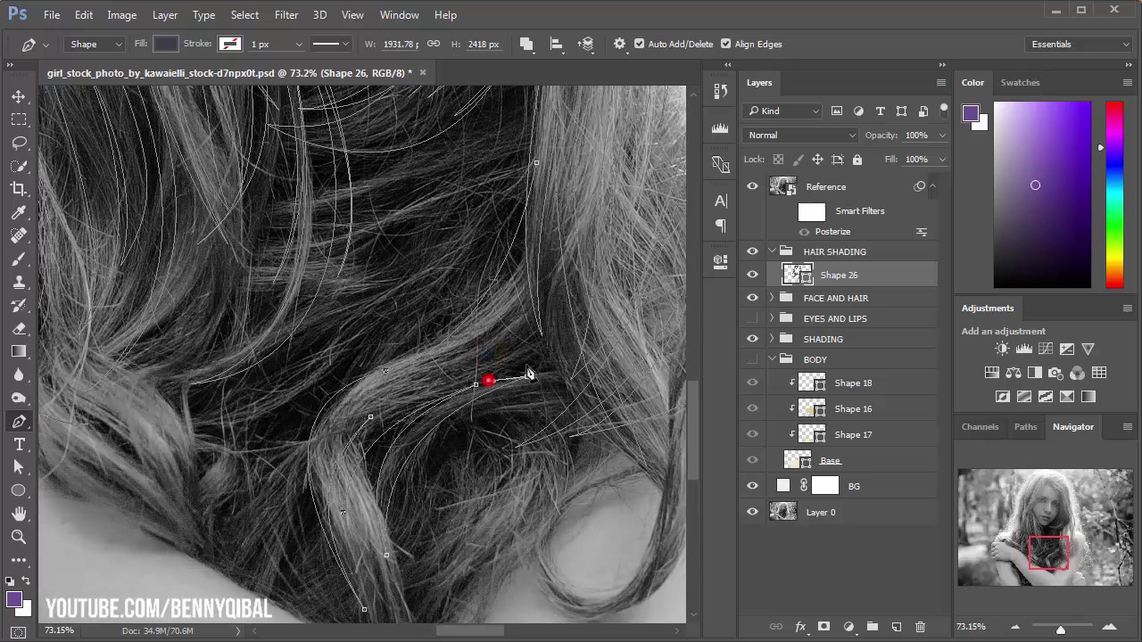
left_click_drag(594, 348, 610, 335)
Step: Trace another strand up across the curl, then hide the reference photo
left_click(440, 374)
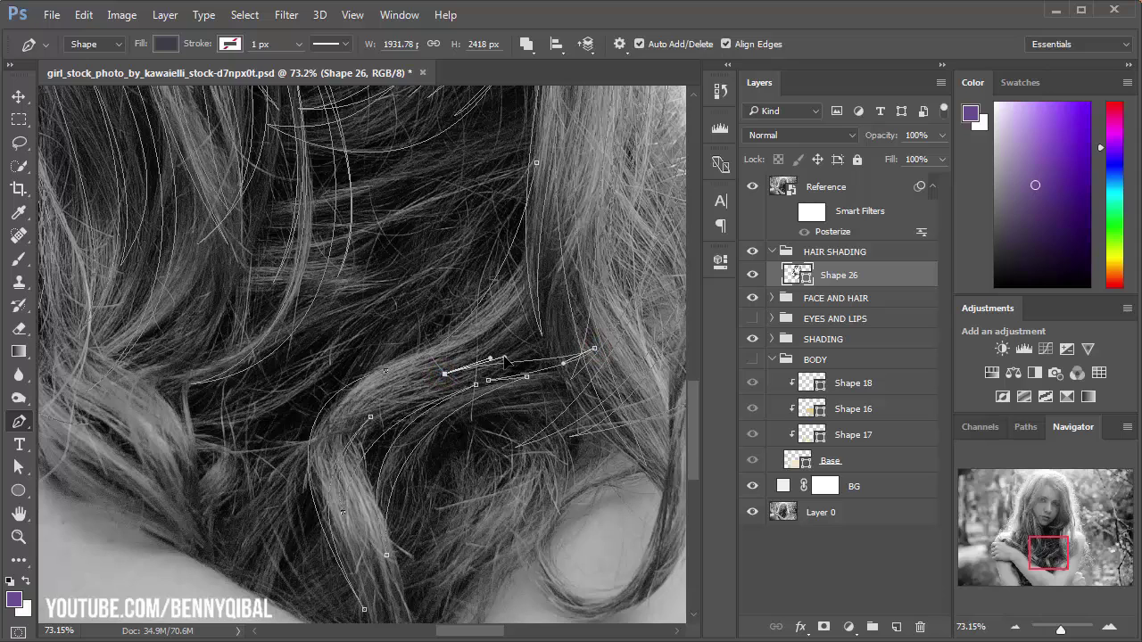
left_click_drag(556, 342, 576, 334)
left_click_drag(397, 384, 476, 339)
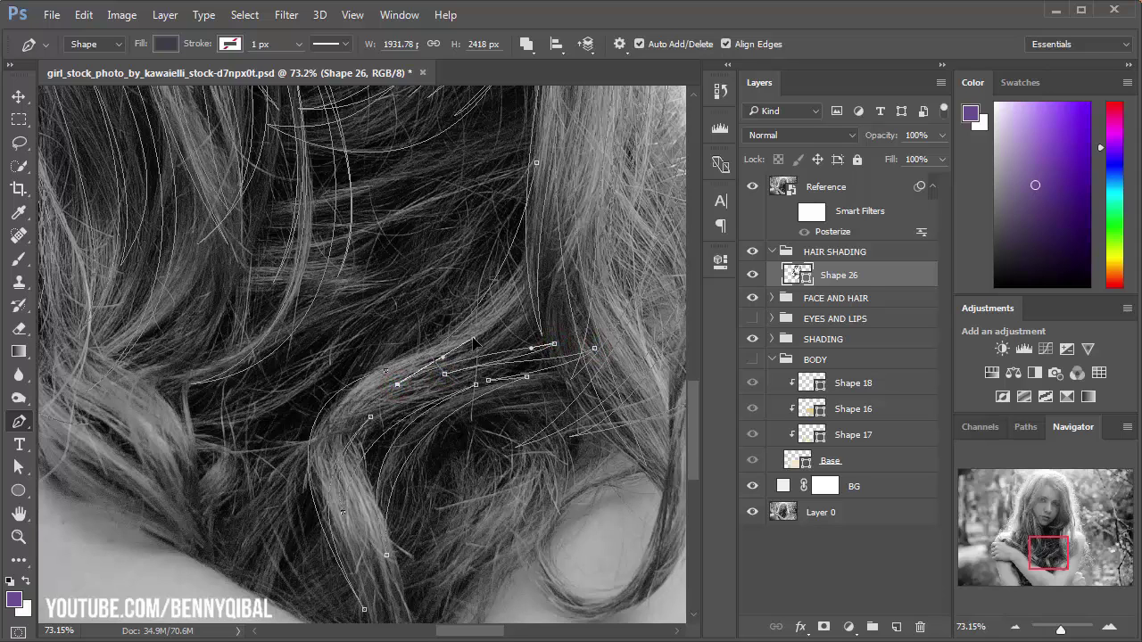
left_click_drag(560, 241, 568, 182)
left_click_drag(567, 234, 567, 317)
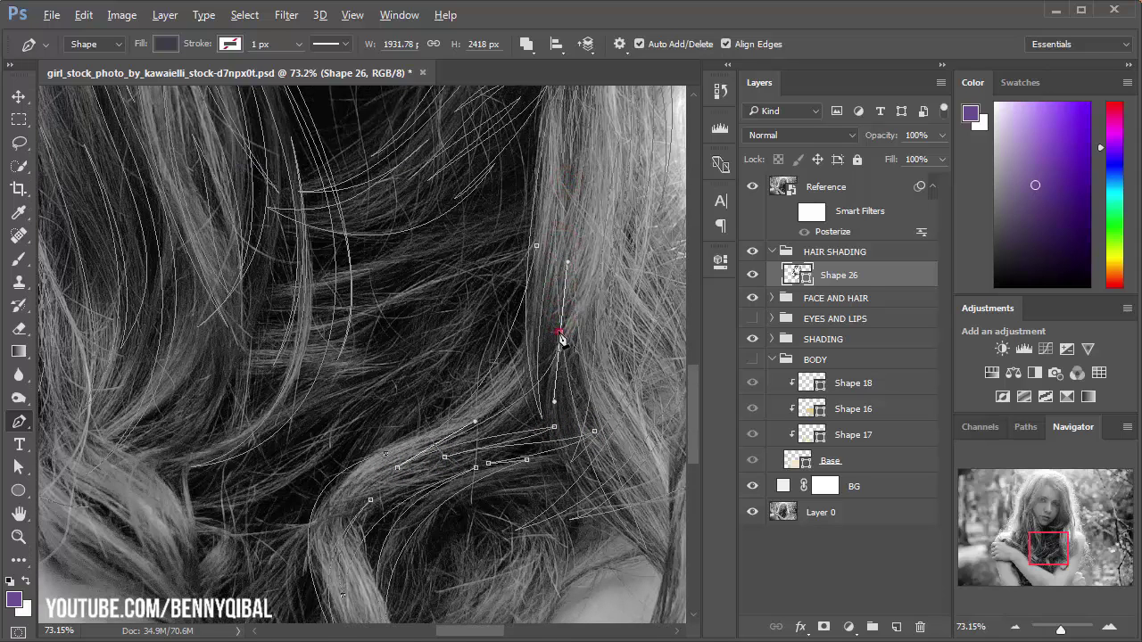
left_click(452, 426)
left_click_drag(536, 243, 547, 246)
scroll(563, 242, "down", 3)
left_click(754, 188)
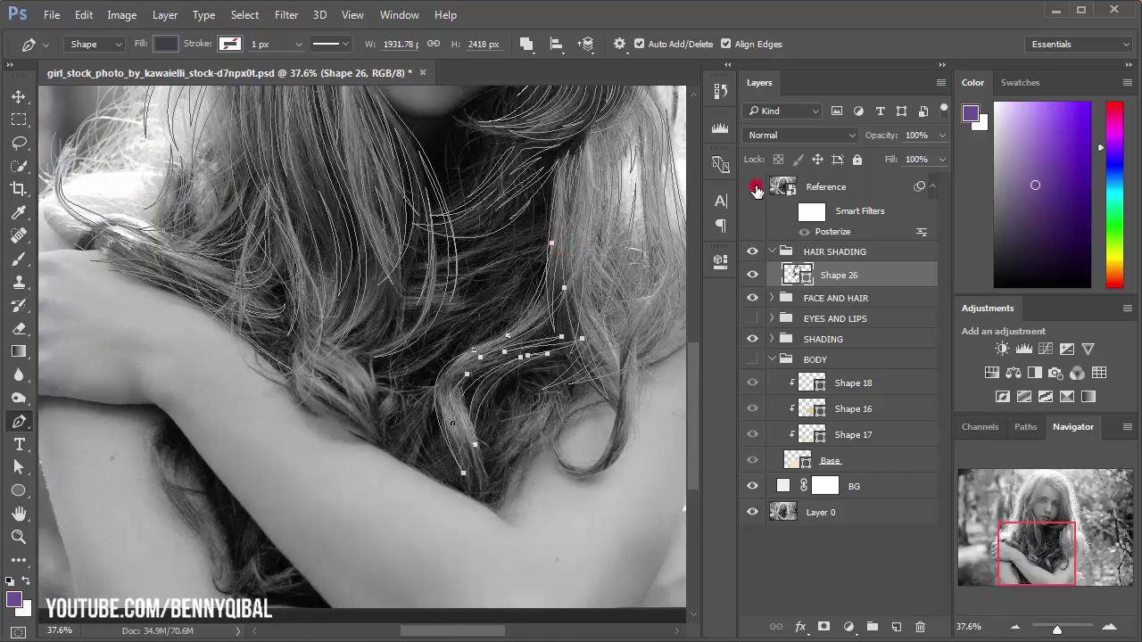
scroll(472, 309, "down", 2)
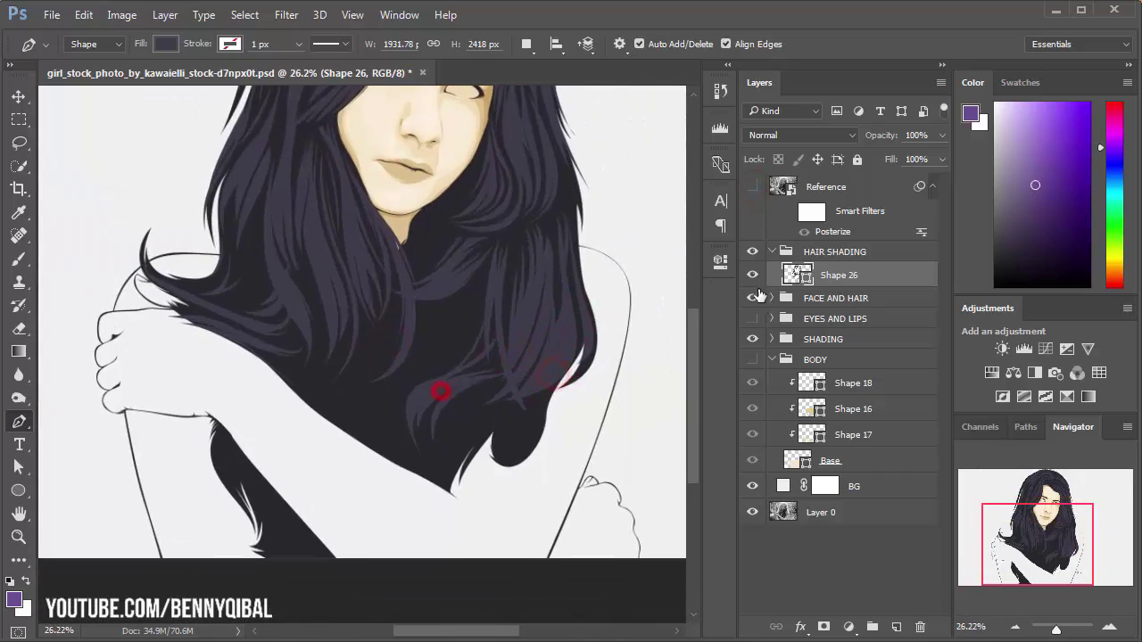
Step: Make the Reference photo visible again and reselect Shape 26
left_click(755, 188)
left_click(857, 275)
scroll(428, 323, "up", 3)
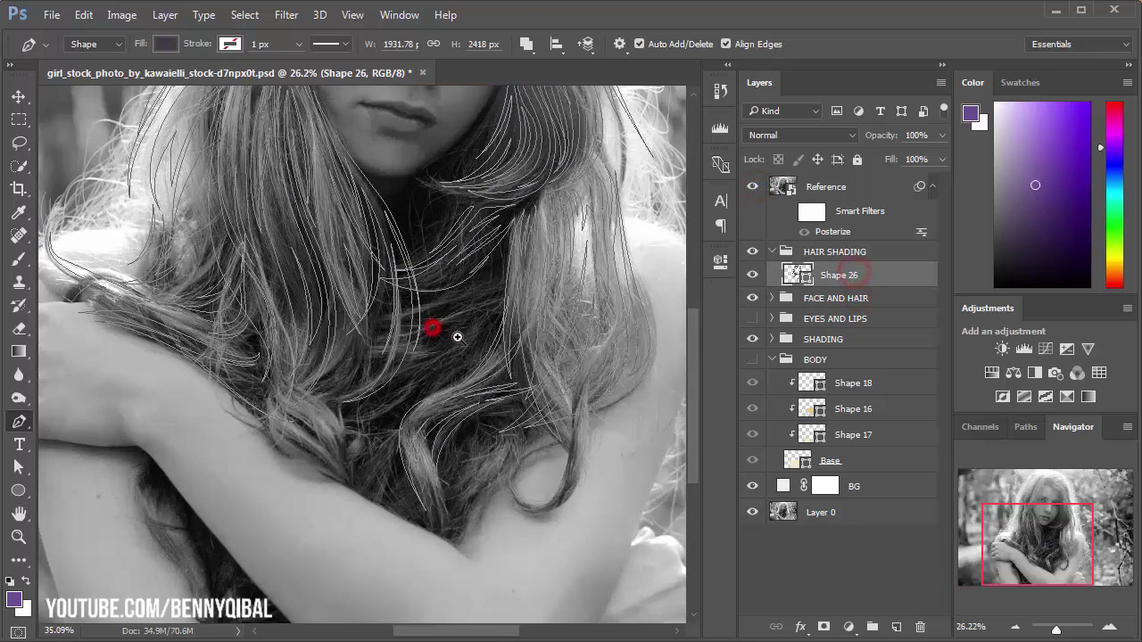
scroll(367, 348, "up", 2)
Step: Trace a curved hair strand over the lock on the arm, bending its lower end
left_click(281, 227)
left_click(353, 337)
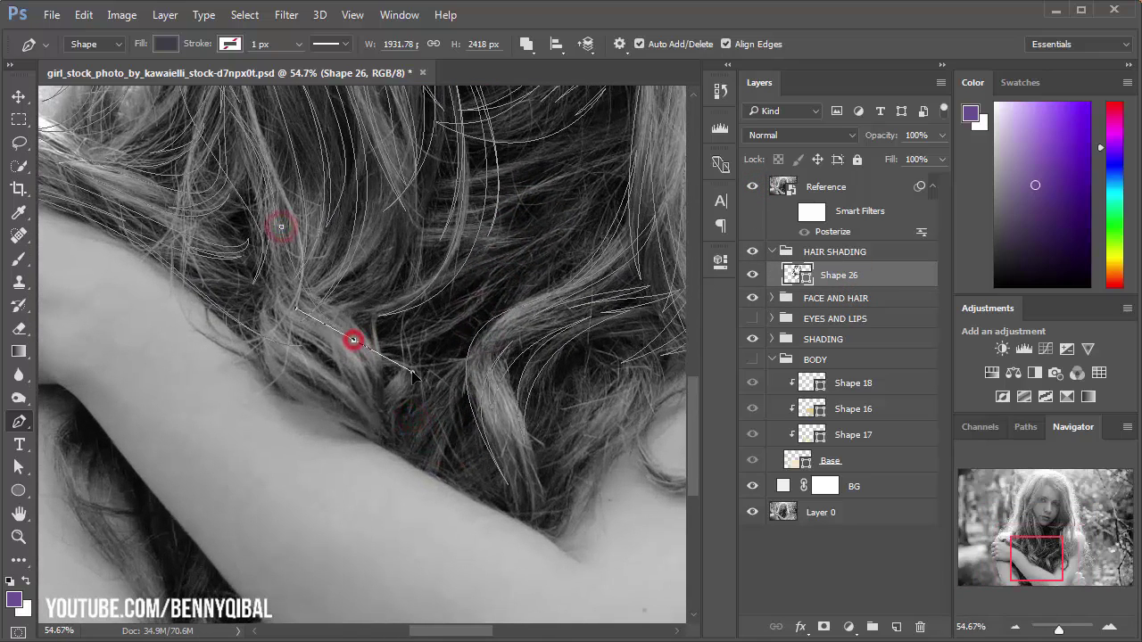
left_click(384, 449)
left_click_drag(296, 309, 331, 335)
left_click_drag(384, 458, 381, 454)
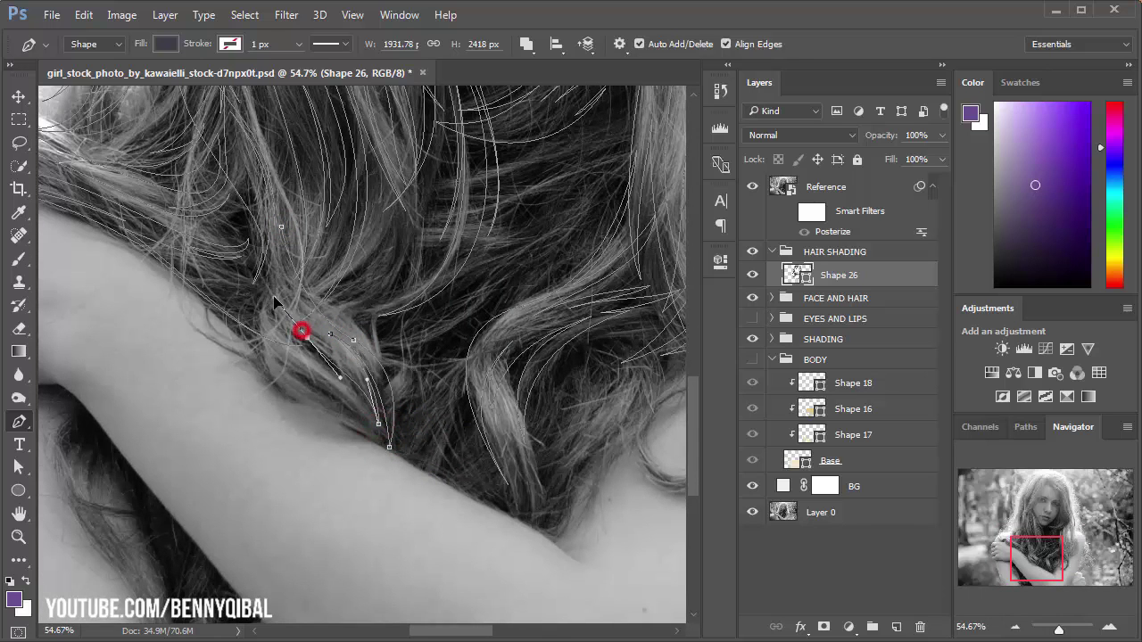
Step: Draw a long curving strand through the central hair, sweeping left then down right
left_click_drag(298, 326, 282, 330)
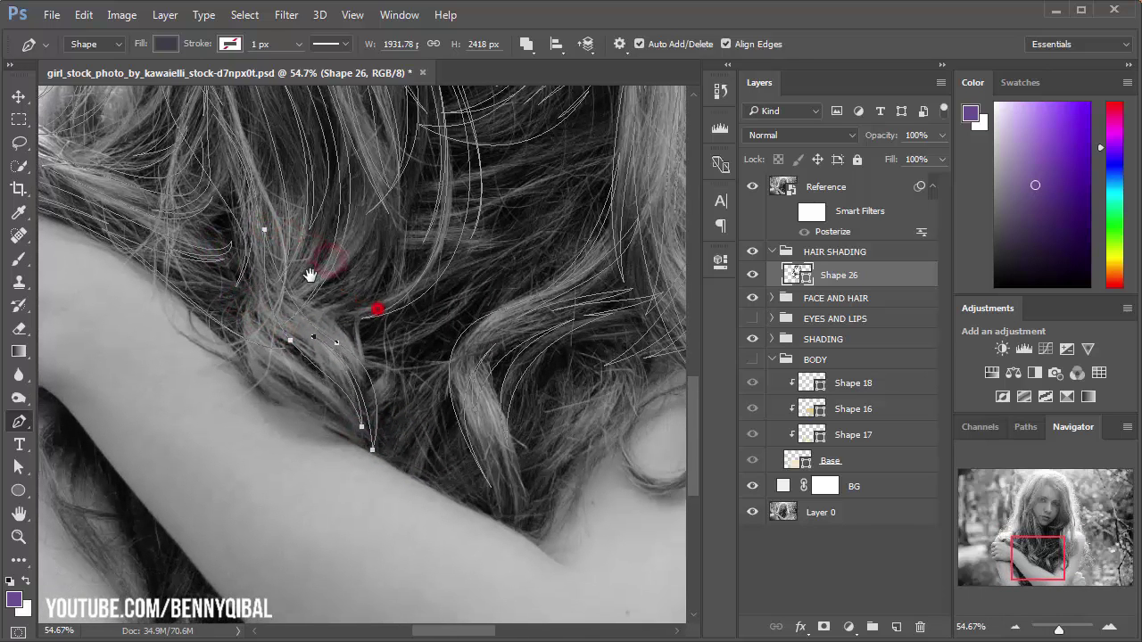
left_click_drag(309, 275, 183, 339)
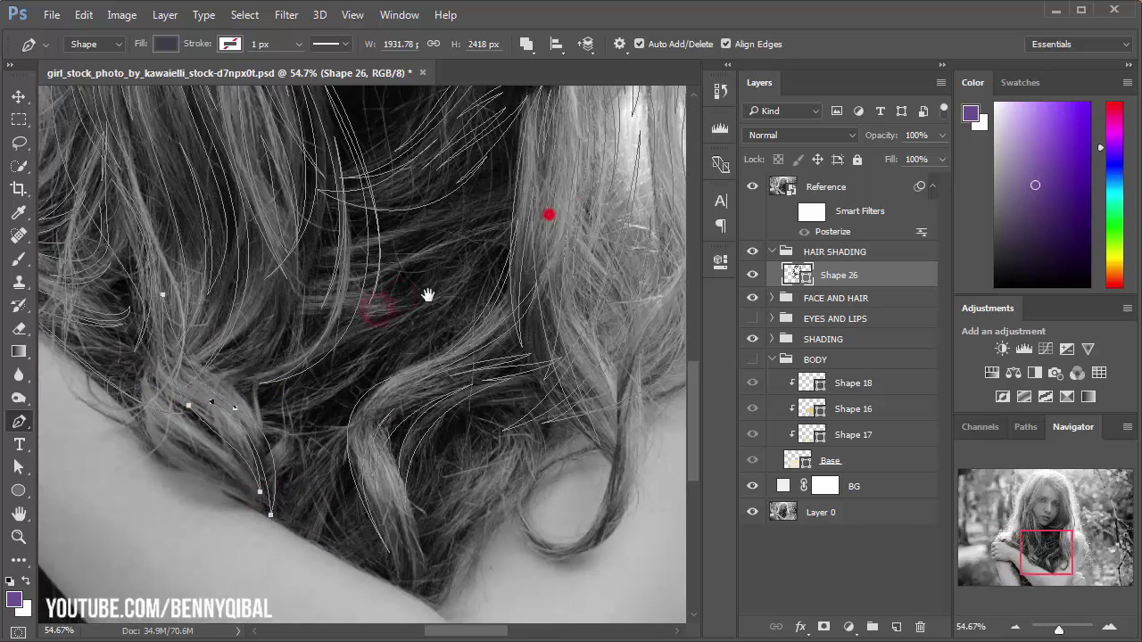
left_click(469, 239)
left_click_drag(289, 282, 278, 304)
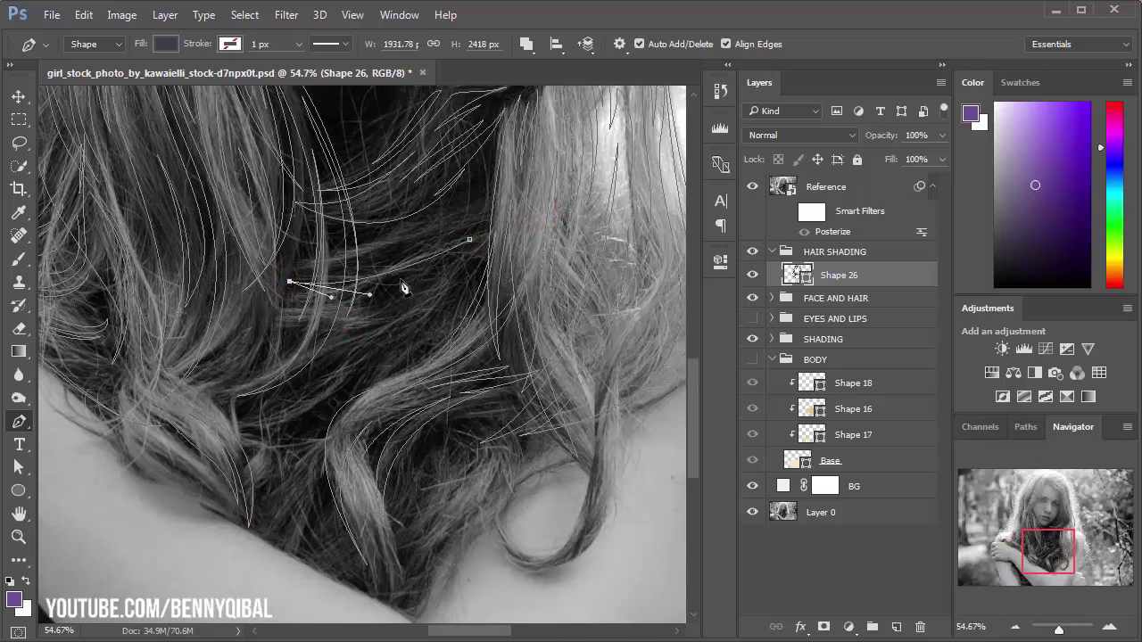
left_click_drag(407, 277, 443, 268)
left_click_drag(220, 286, 210, 275)
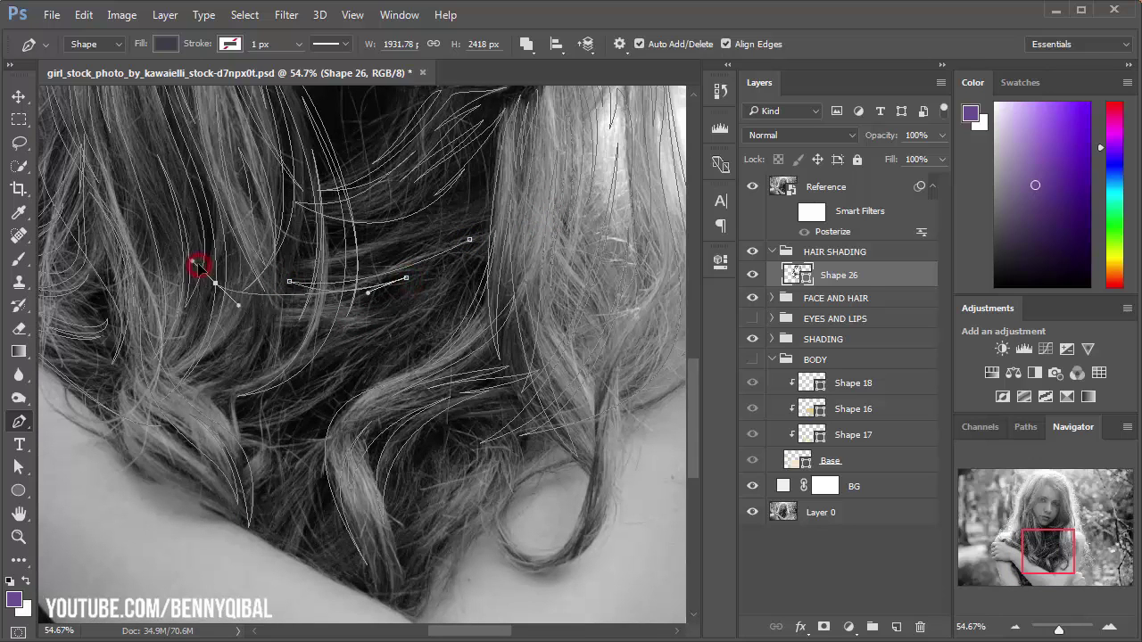
left_click_drag(378, 322, 434, 302)
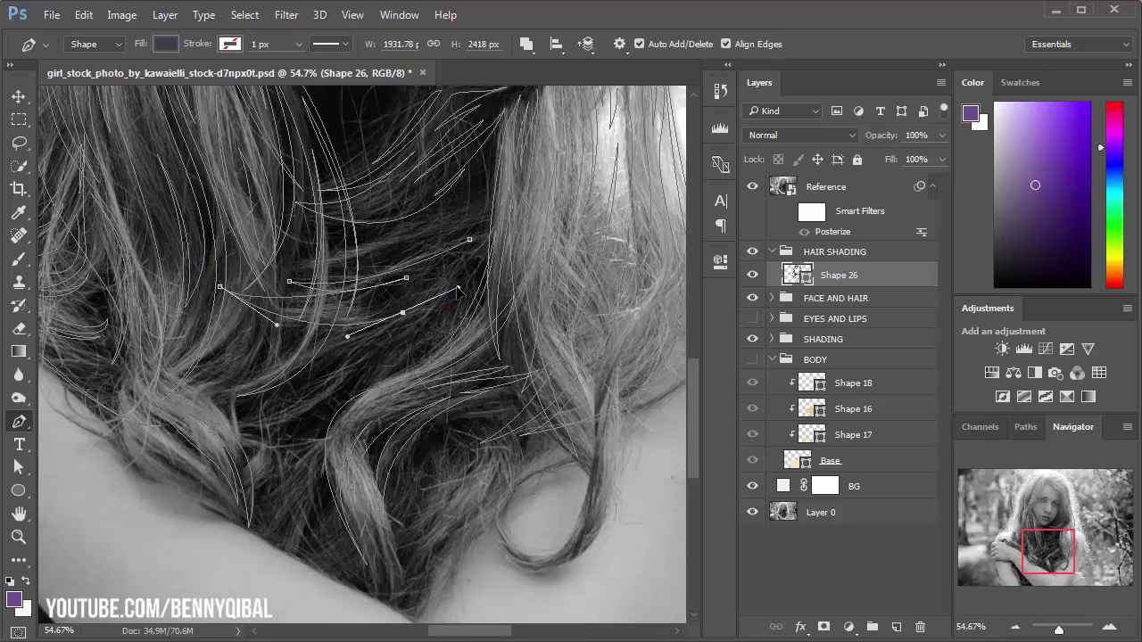
Step: Add a strand down the curl near the shoulder, extending it up to the right
left_click_drag(288, 446, 295, 487)
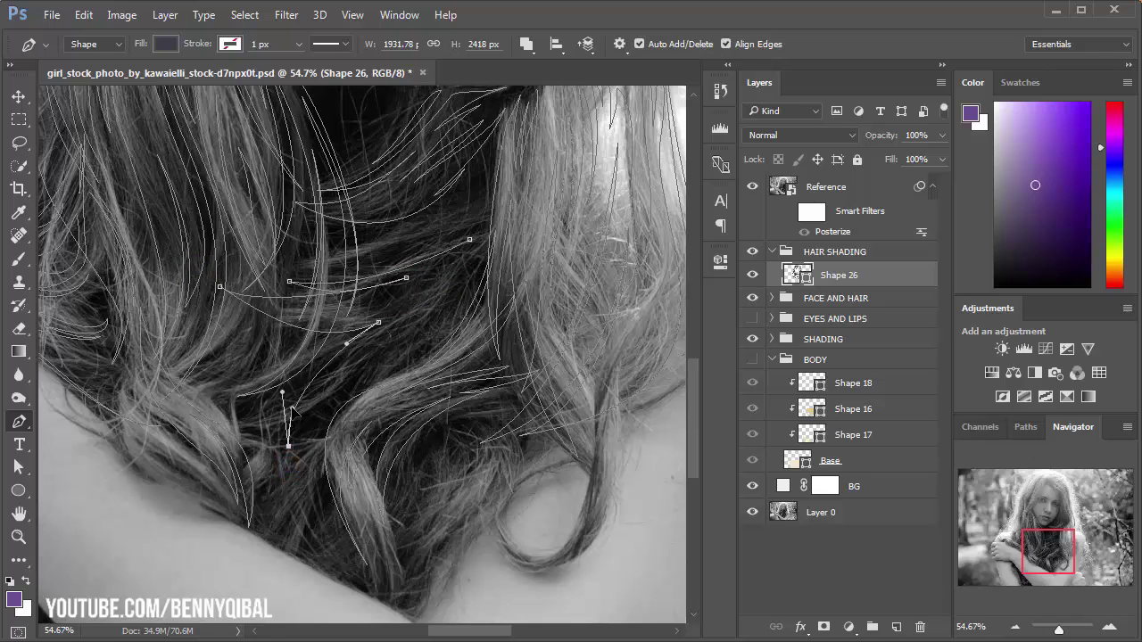
mouse_move(403, 327)
left_mouse_down()
mouse_move(465, 294)
mouse_move(409, 308)
left_mouse_up()
left_click_drag(477, 268, 466, 256)
scroll(434, 318, "down", 2)
scroll(387, 291, "down", 2)
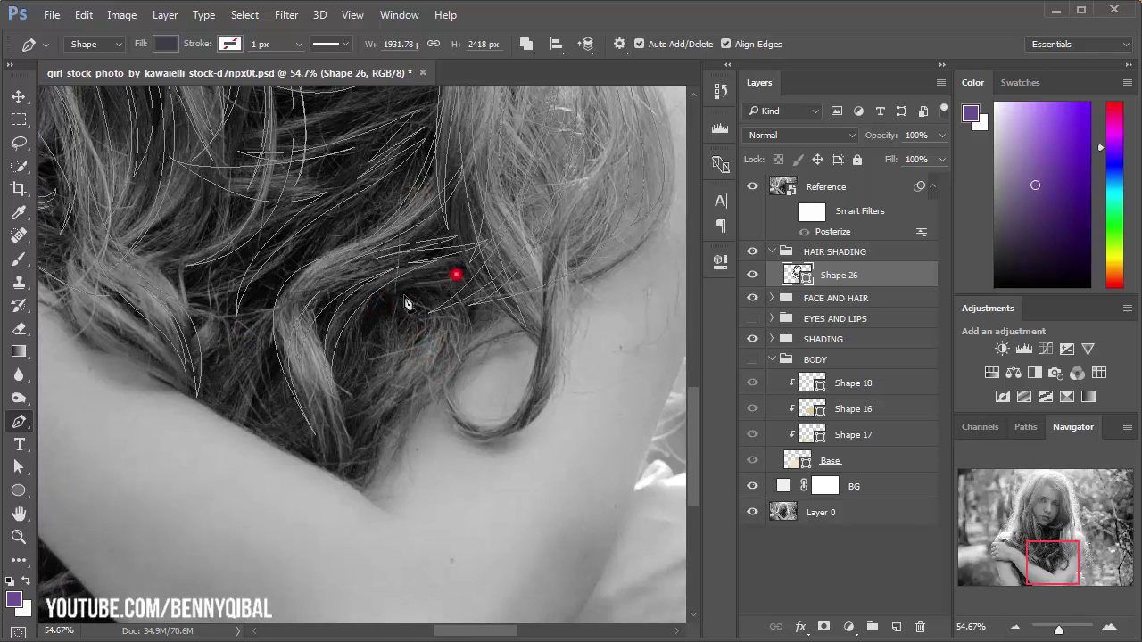
Step: Draw more strands along the curl above the shoulder
left_click_drag(340, 386, 348, 482)
left_click_drag(457, 275, 521, 264)
left_click_drag(354, 384, 343, 458)
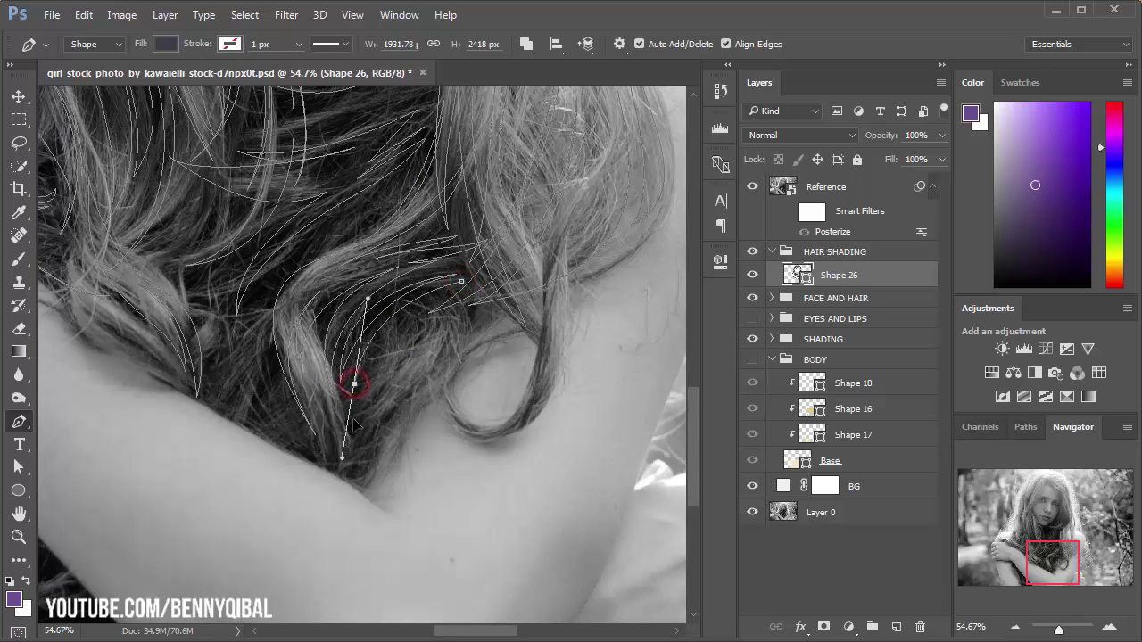
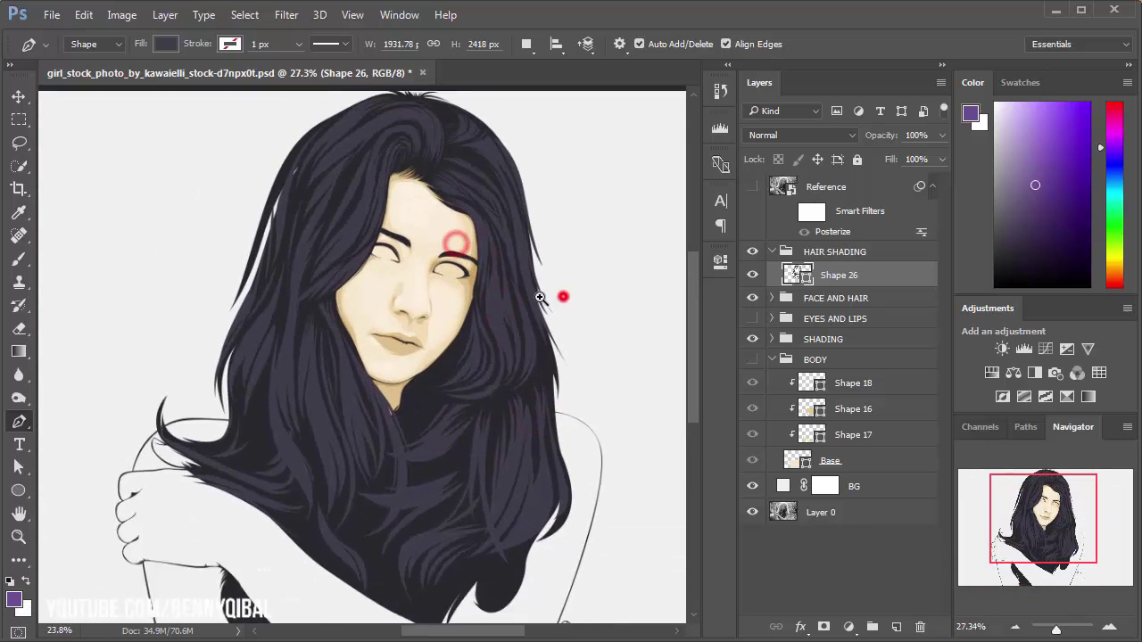
Step: Zoom in on the face, reselect Shape 26, and set the path operation to New Layer
mouse_move(487, 311)
left_mouse_down()
mouse_move(427, 359)
mouse_move(454, 393)
left_mouse_up()
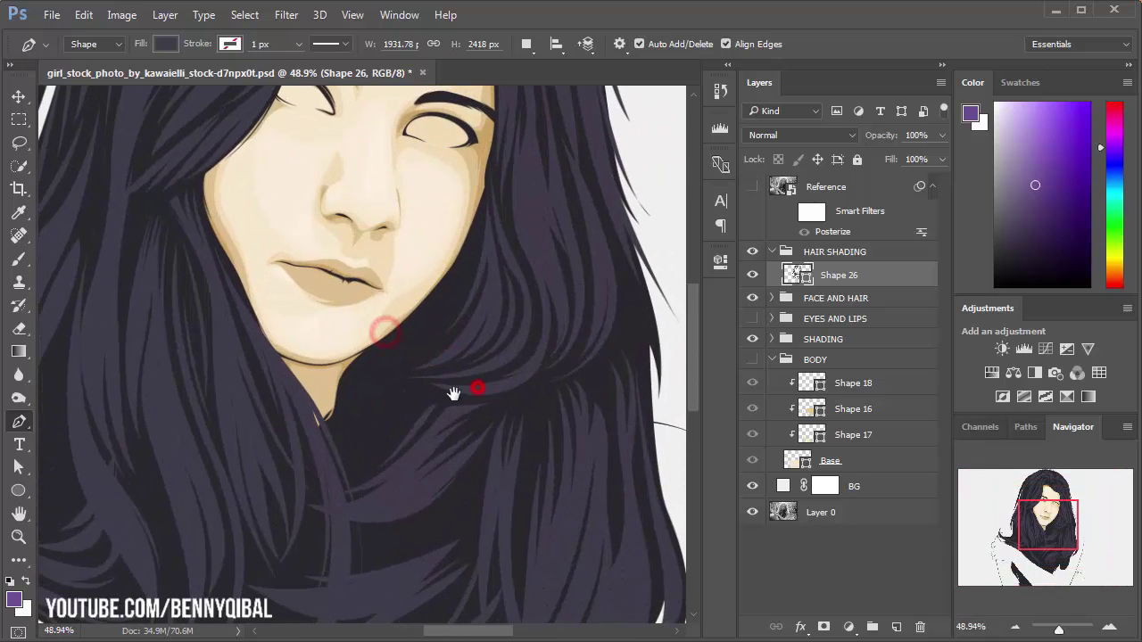
left_click(857, 300)
left_click(865, 275)
left_click(526, 43)
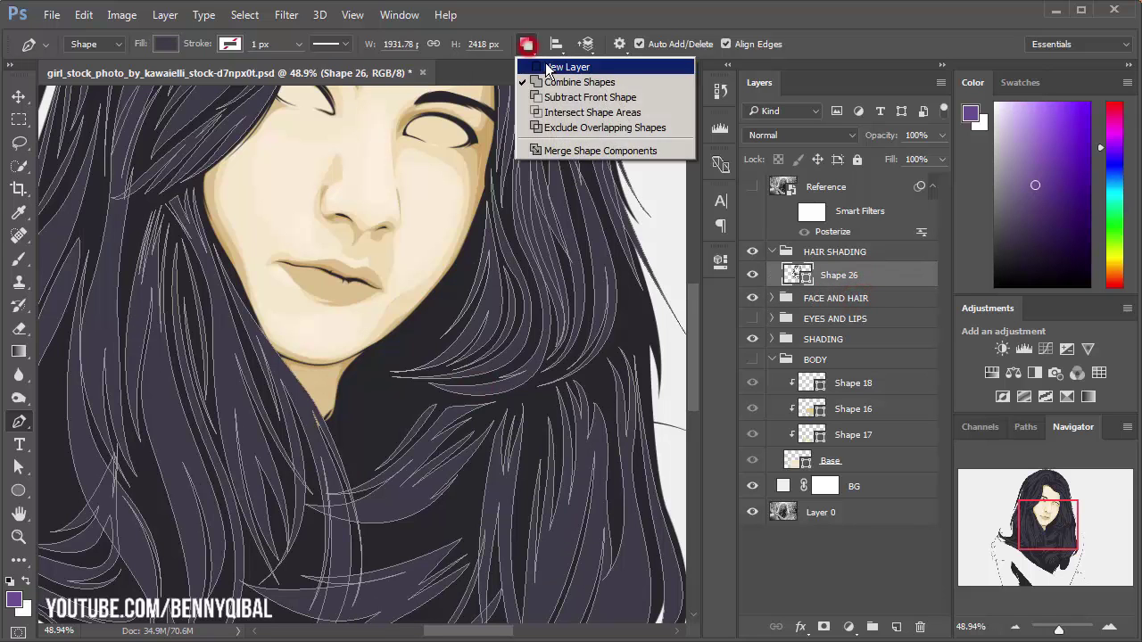
left_click(548, 68)
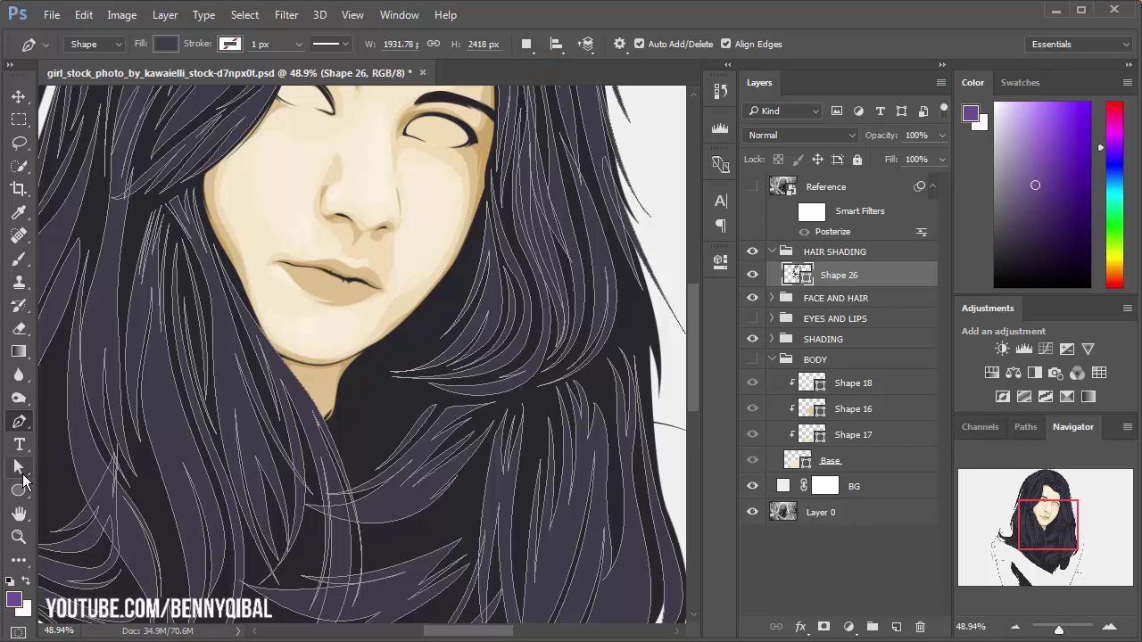
Step: Draw a thin curved strand beside the cheek, move it below Shape 26, and name it DARK
left_click(472, 249)
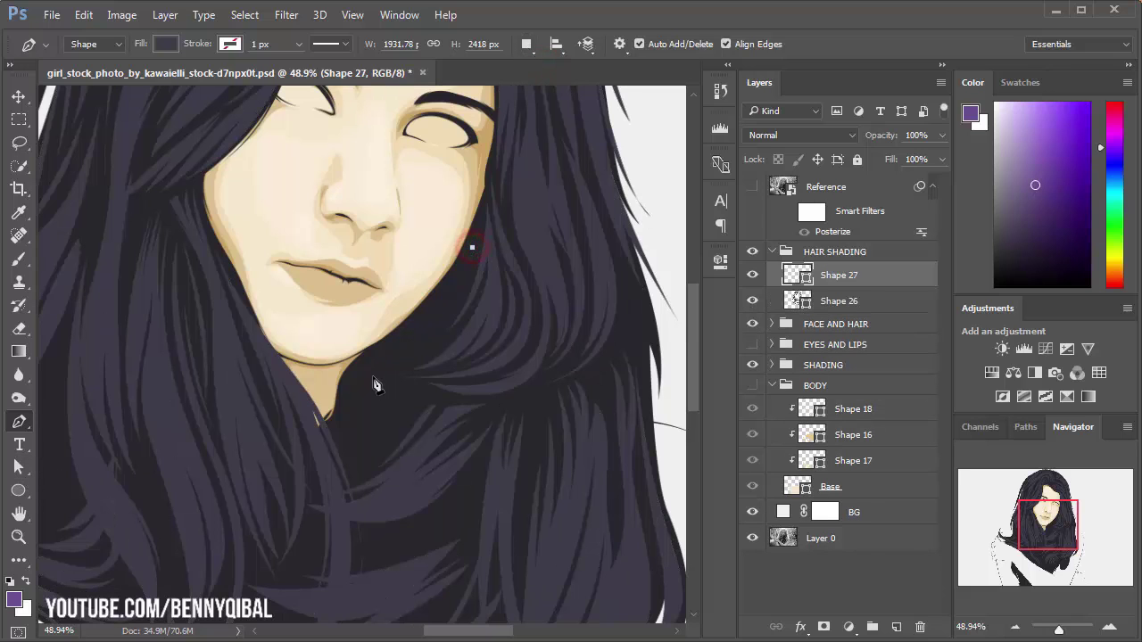
left_click_drag(373, 369, 310, 403)
left_click_drag(472, 248, 497, 152)
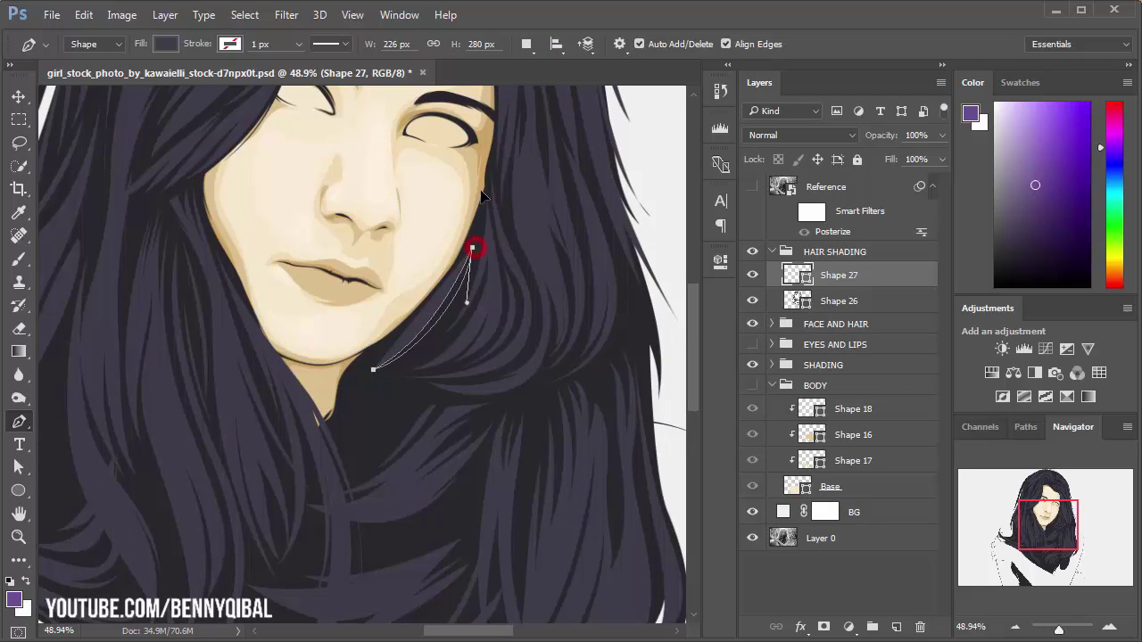
left_click_drag(852, 264, 873, 305)
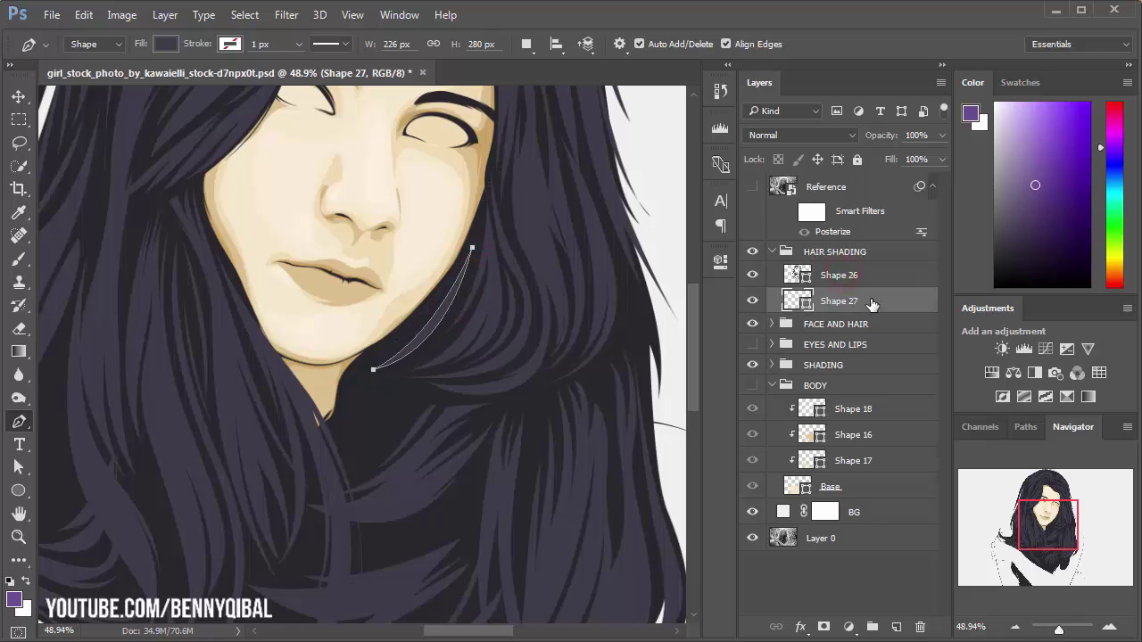
double_click(845, 303)
type("DAR")
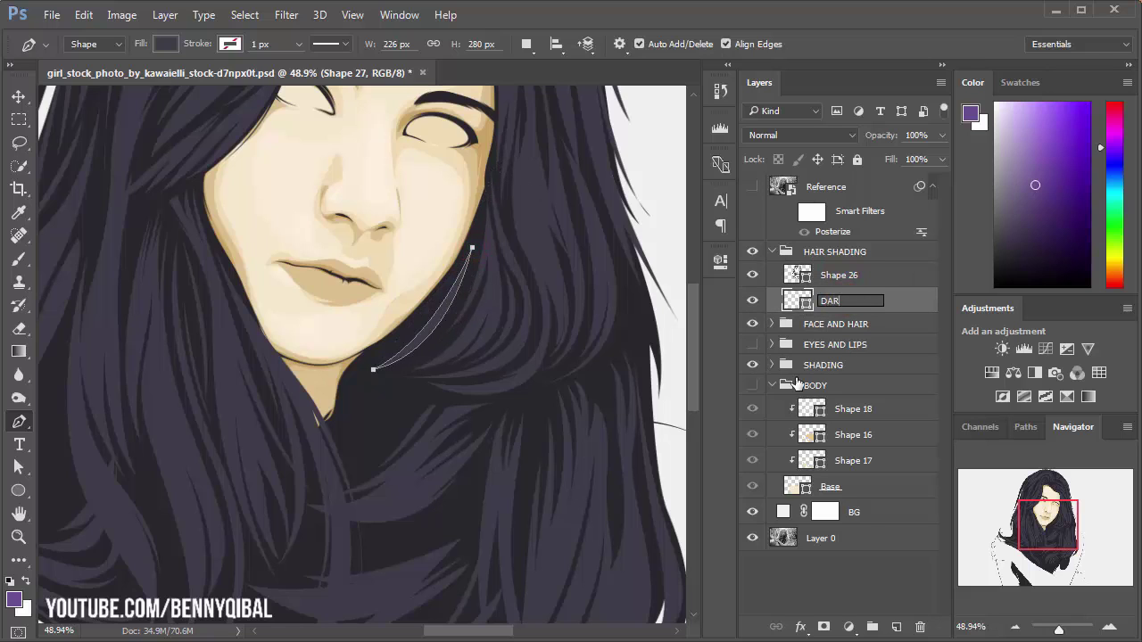
type("K")
key("Return")
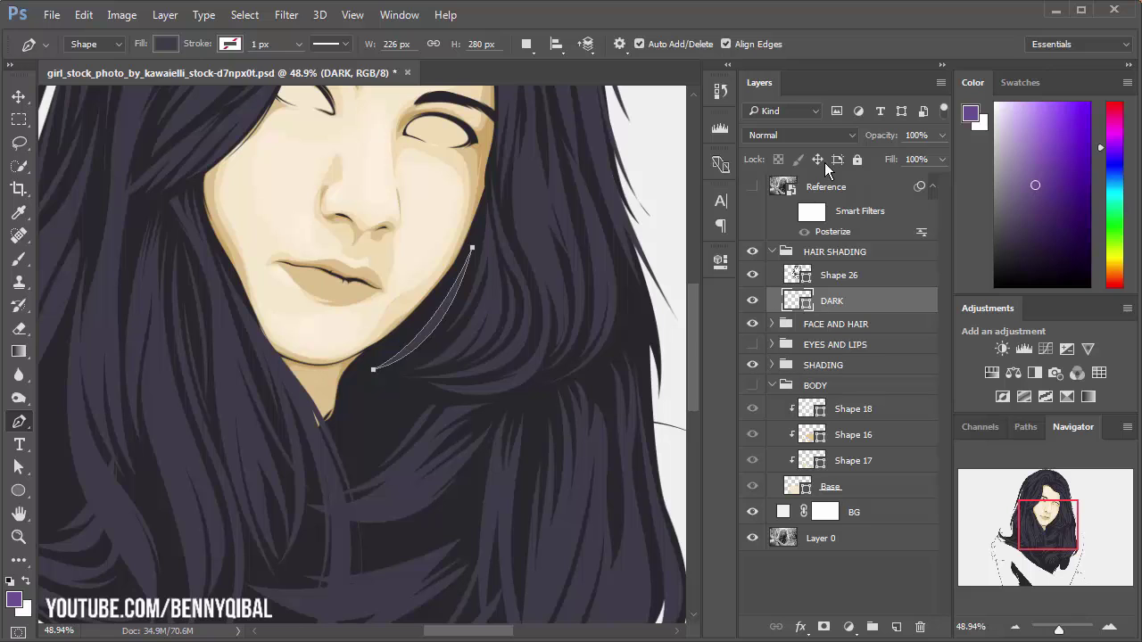
Step: Fill the DARK shape with a near-black #202023 sampled from the hair
double_click(804, 306)
left_click(378, 405)
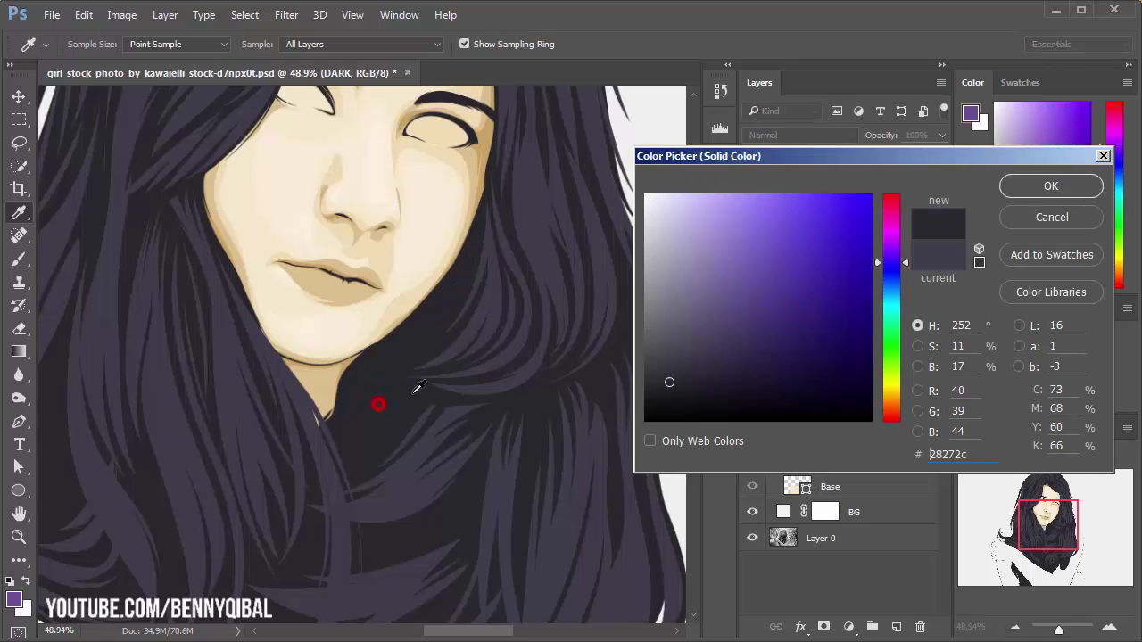
left_click_drag(672, 412, 667, 393)
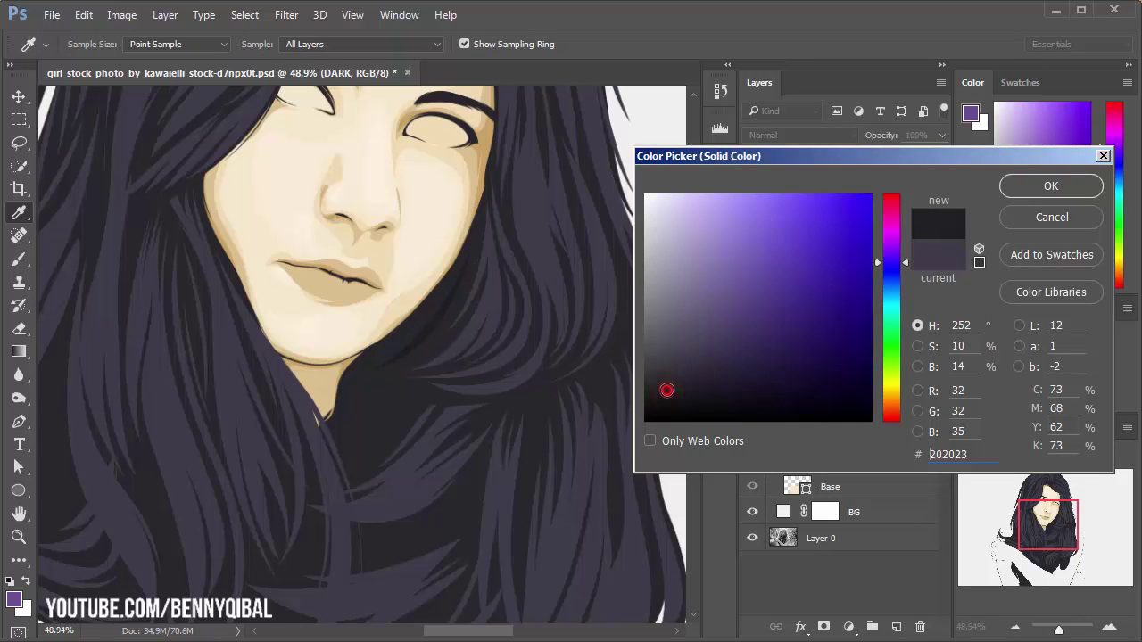
left_click(1046, 186)
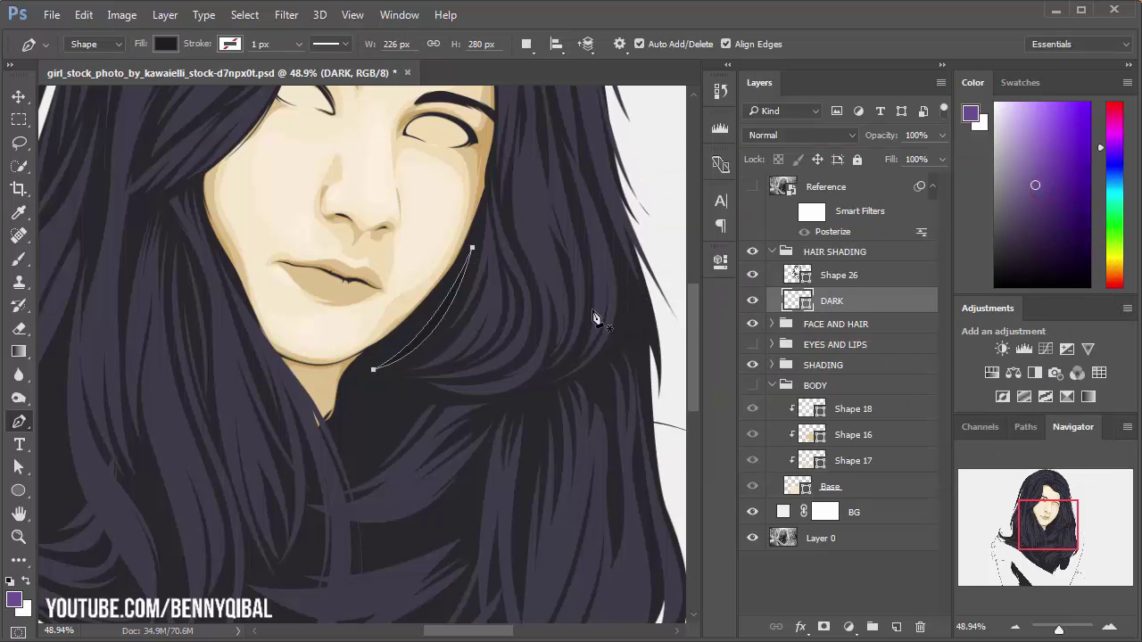
left_click(527, 44)
left_click(543, 76)
left_click(446, 264, "ctrl")
left_click(491, 205)
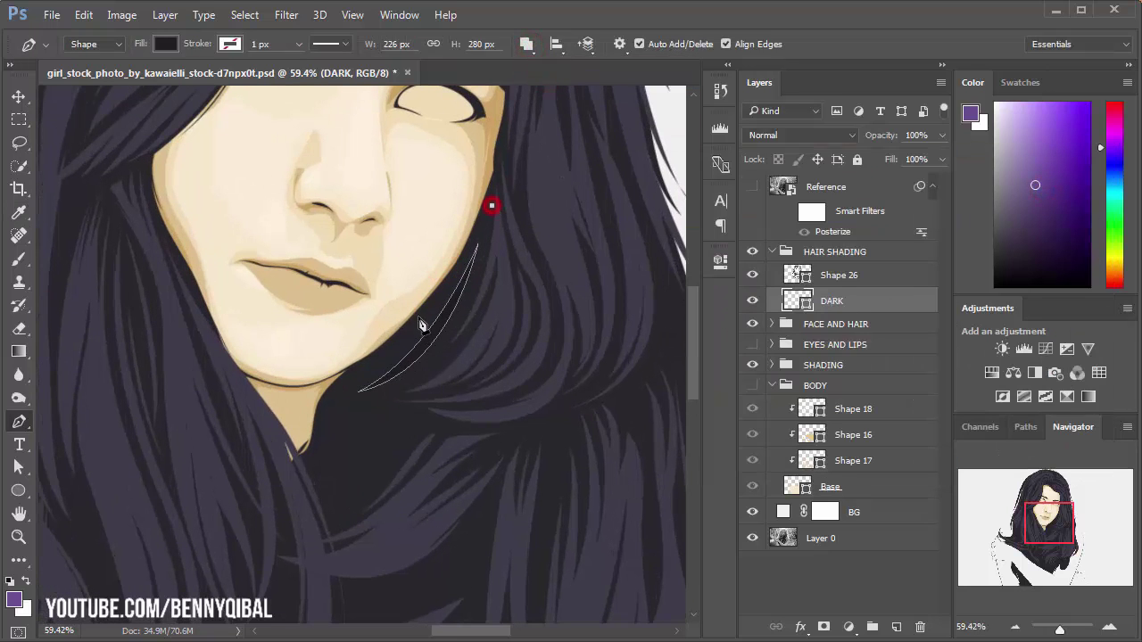
left_click_drag(411, 330, 378, 363)
mouse_move(341, 399)
left_mouse_down()
mouse_move(297, 439)
mouse_move(285, 434)
left_mouse_up()
left_click_drag(320, 496, 330, 526)
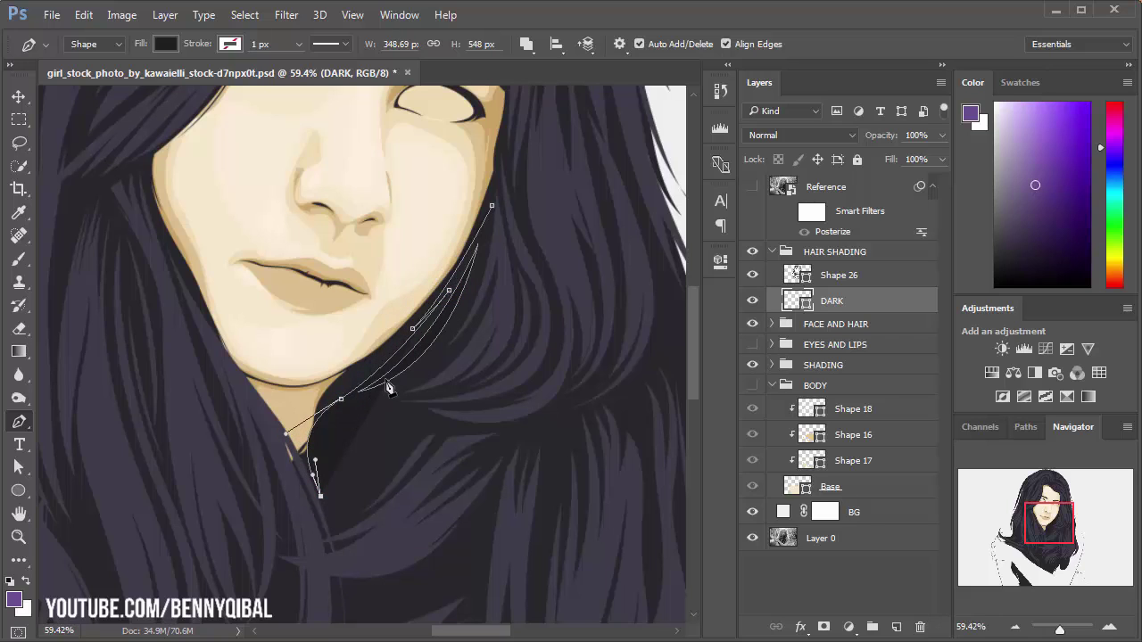
left_click_drag(402, 355, 440, 317)
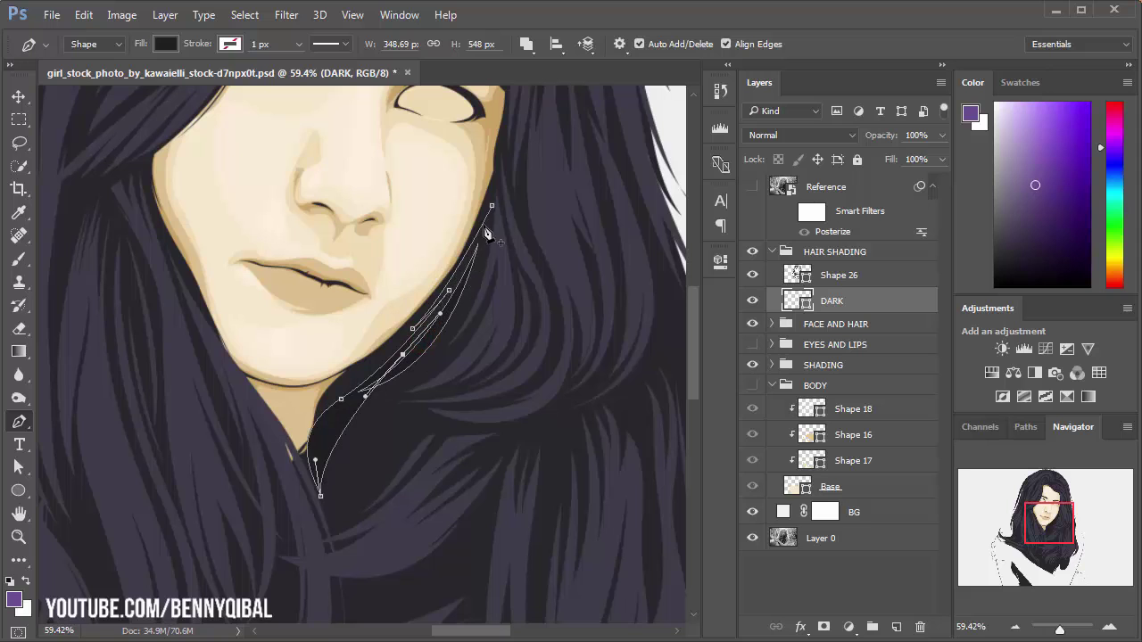
left_click_drag(492, 207, 498, 166)
scroll(499, 210, "down", 3)
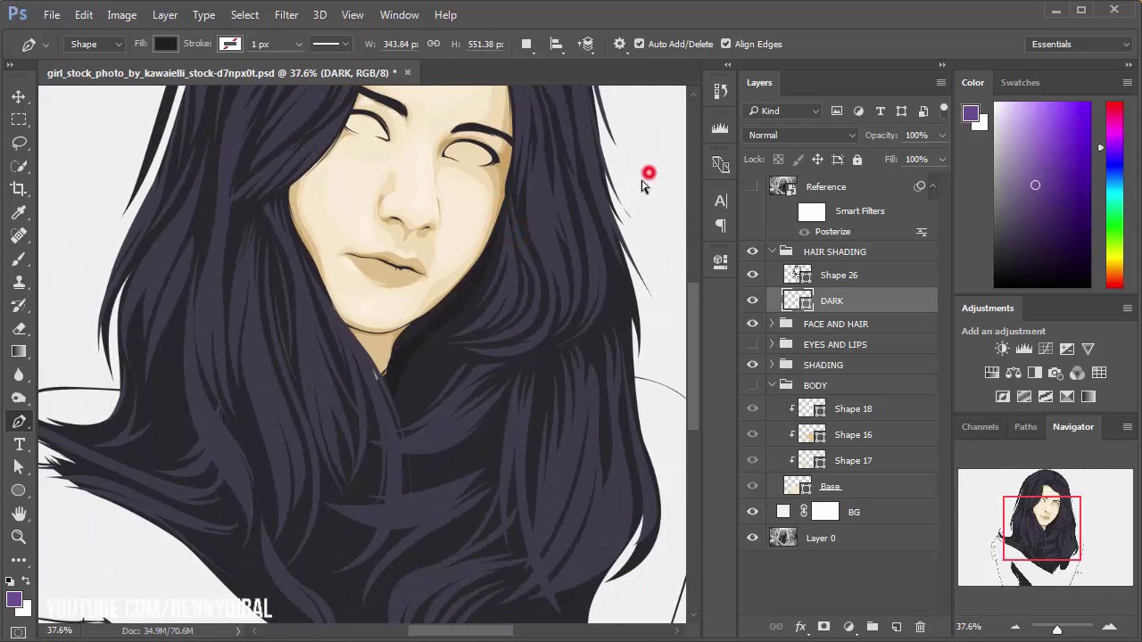
double_click(809, 303)
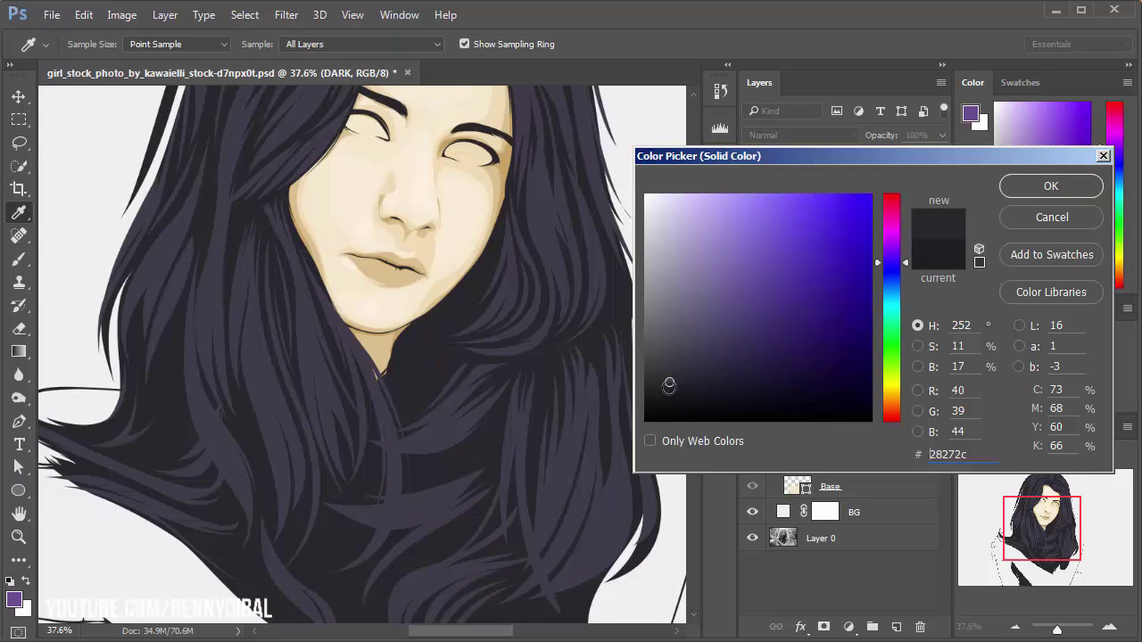
left_click(1042, 218)
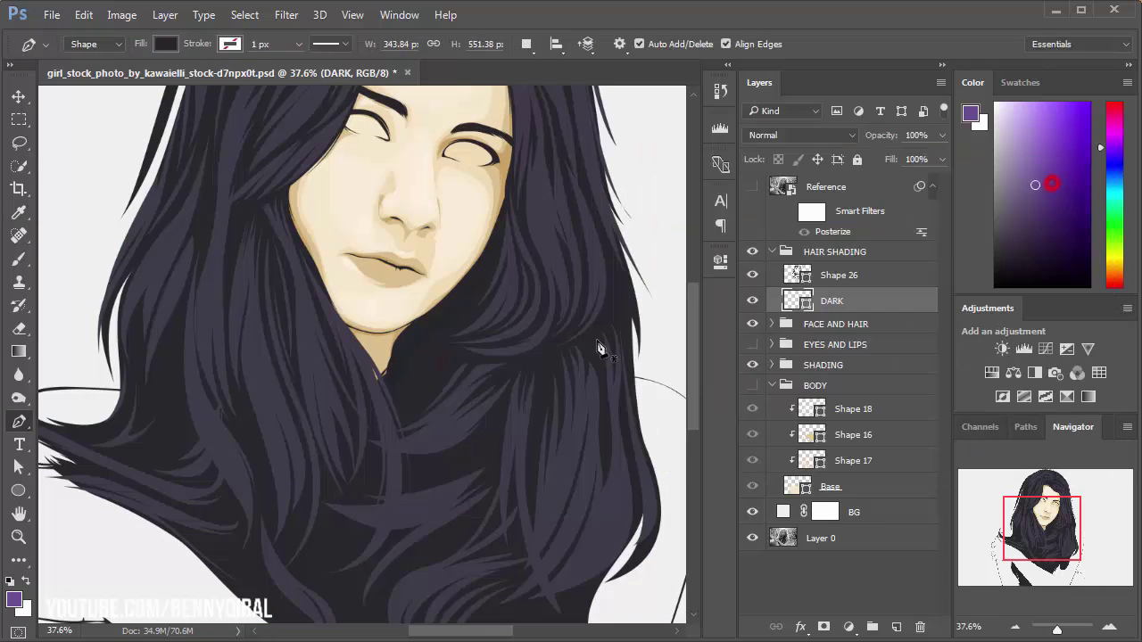
scroll(470, 400, "up", 5)
left_click(527, 44)
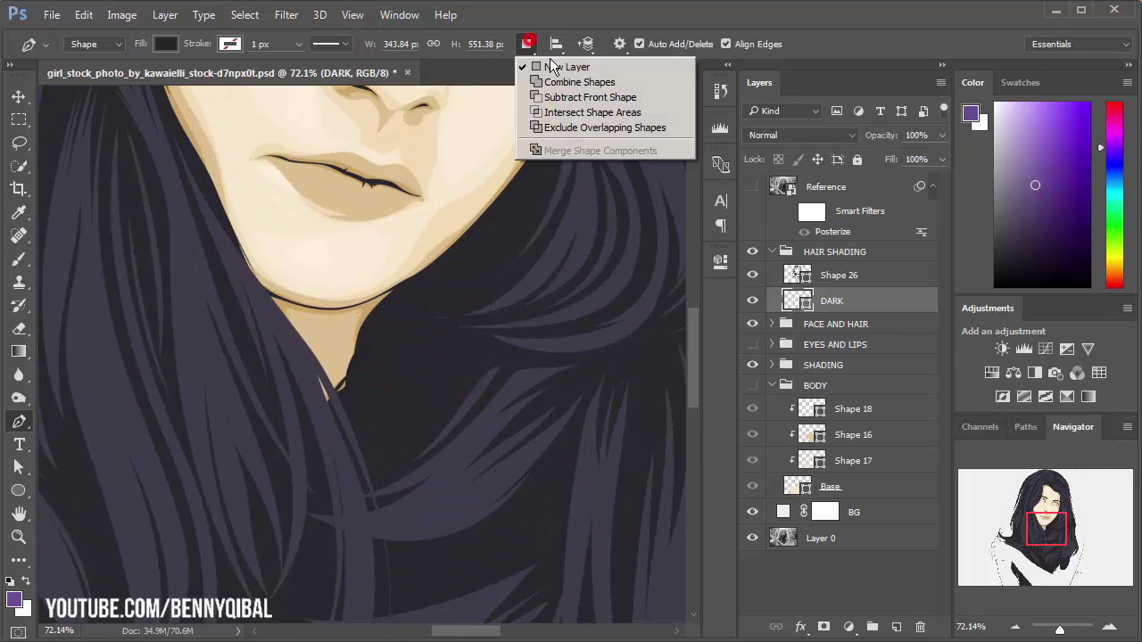
left_click(567, 74)
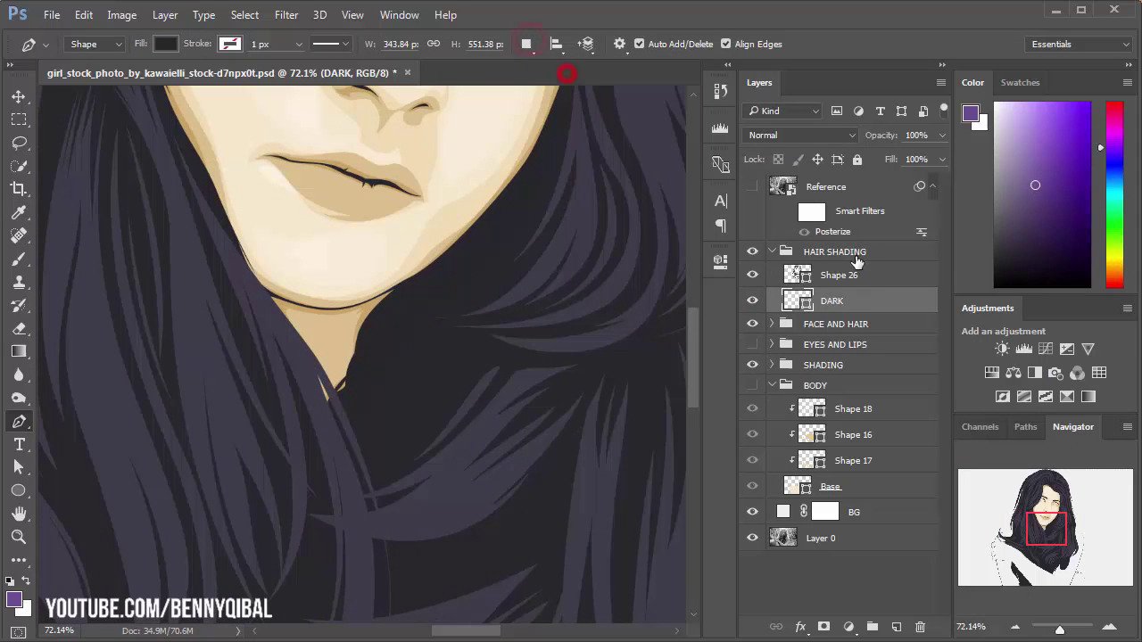
left_click(527, 44)
left_click(551, 79)
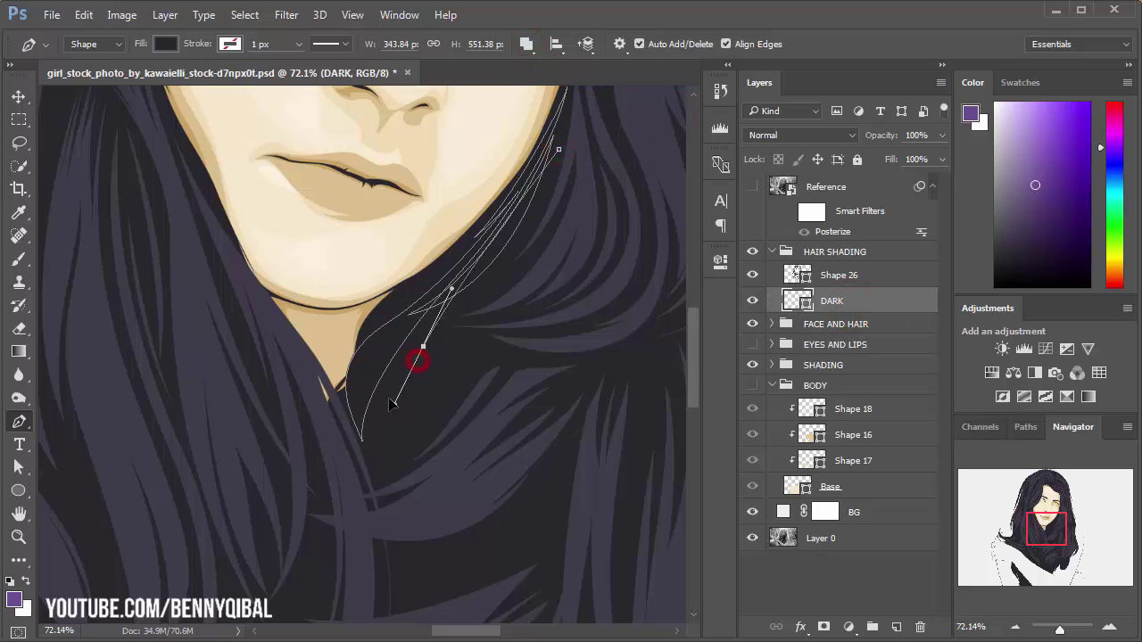
left_click_drag(428, 334, 366, 360)
left_click_drag(535, 211, 567, 130)
left_click_drag(394, 441, 398, 497)
left_click(395, 440, "alt")
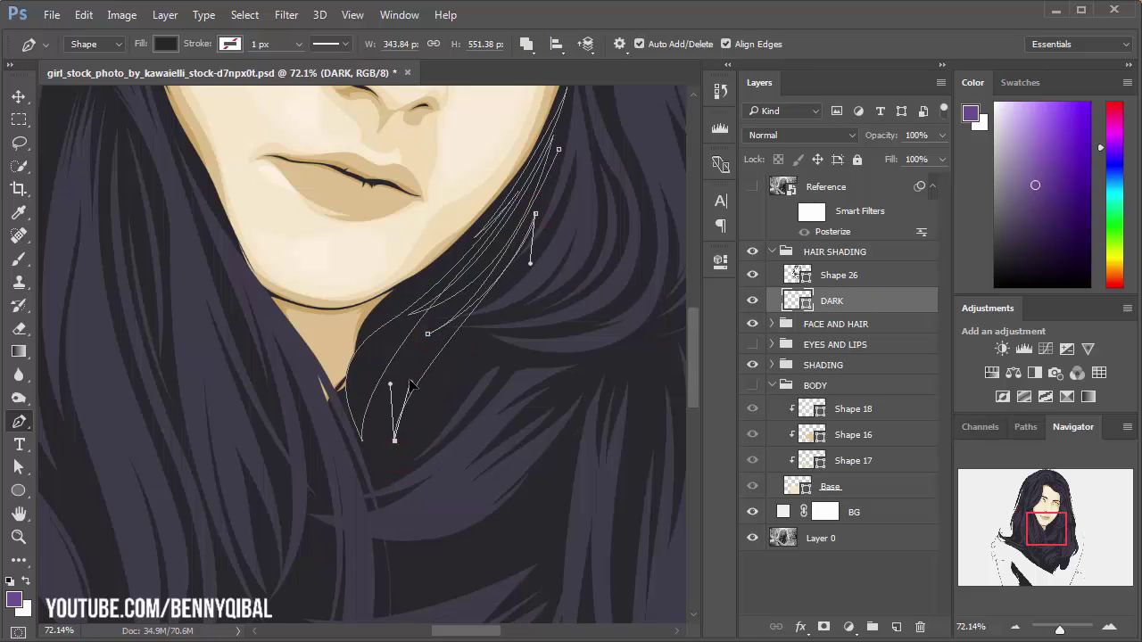
mouse_move(568, 169)
left_mouse_down()
mouse_move(544, 250)
mouse_move(563, 246)
left_mouse_up()
left_click(535, 234)
scroll(530, 256, "down", 1)
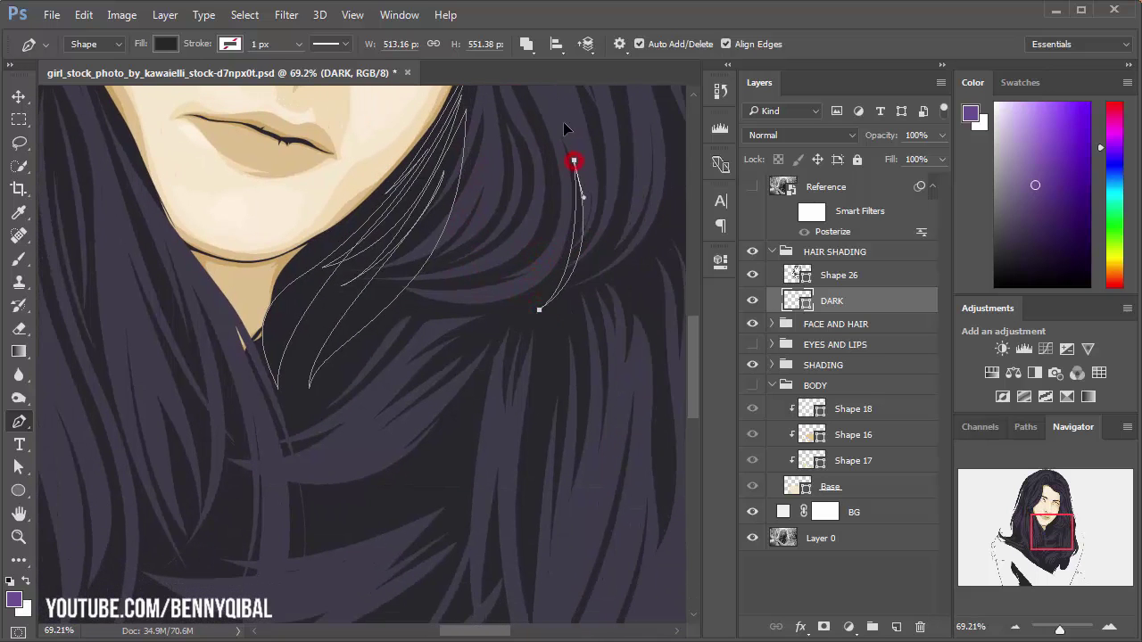
scroll(563, 121, "down", 3)
left_click_drag(607, 242, 581, 173)
left_click_drag(462, 330, 426, 384)
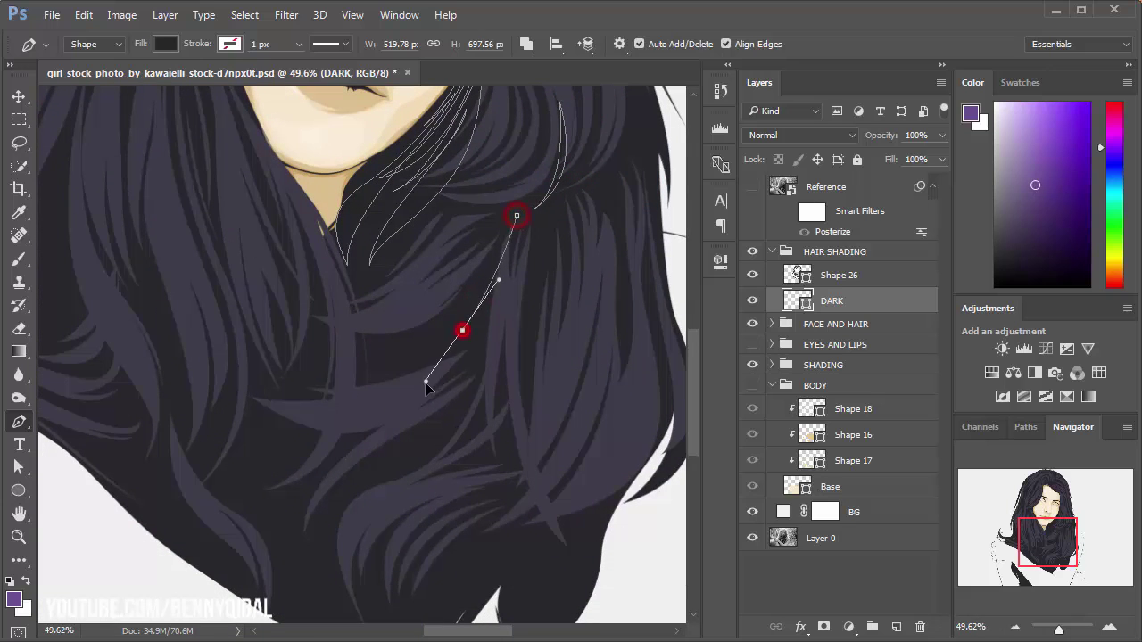
left_click_drag(273, 406, 331, 382)
left_click_drag(455, 321, 413, 346)
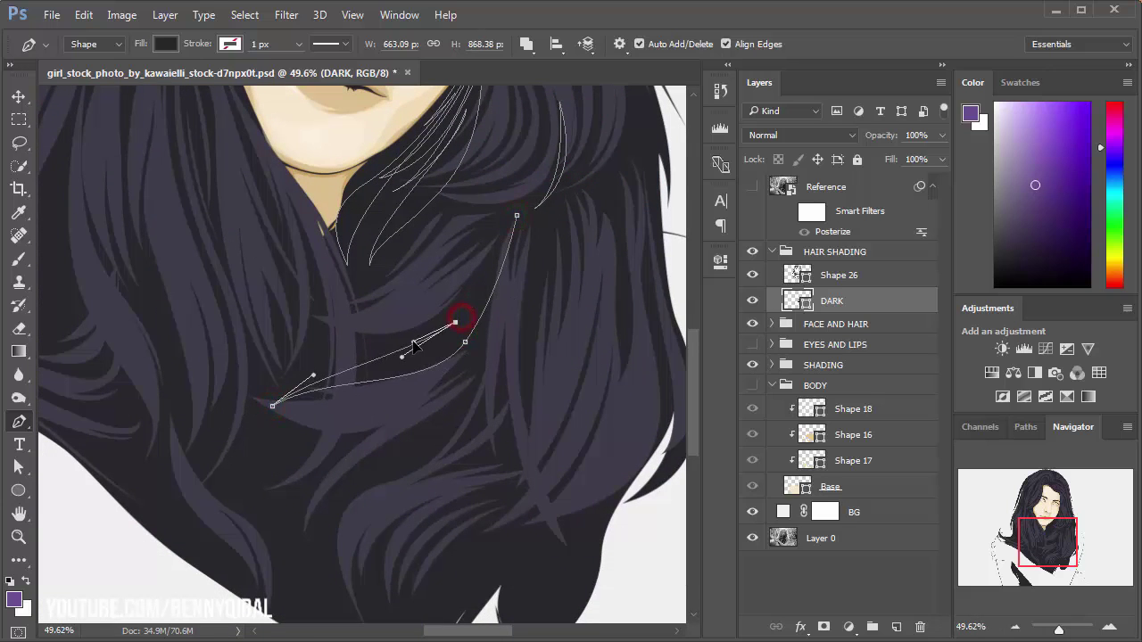
left_click_drag(266, 404, 271, 364)
left_click_drag(448, 295, 498, 260)
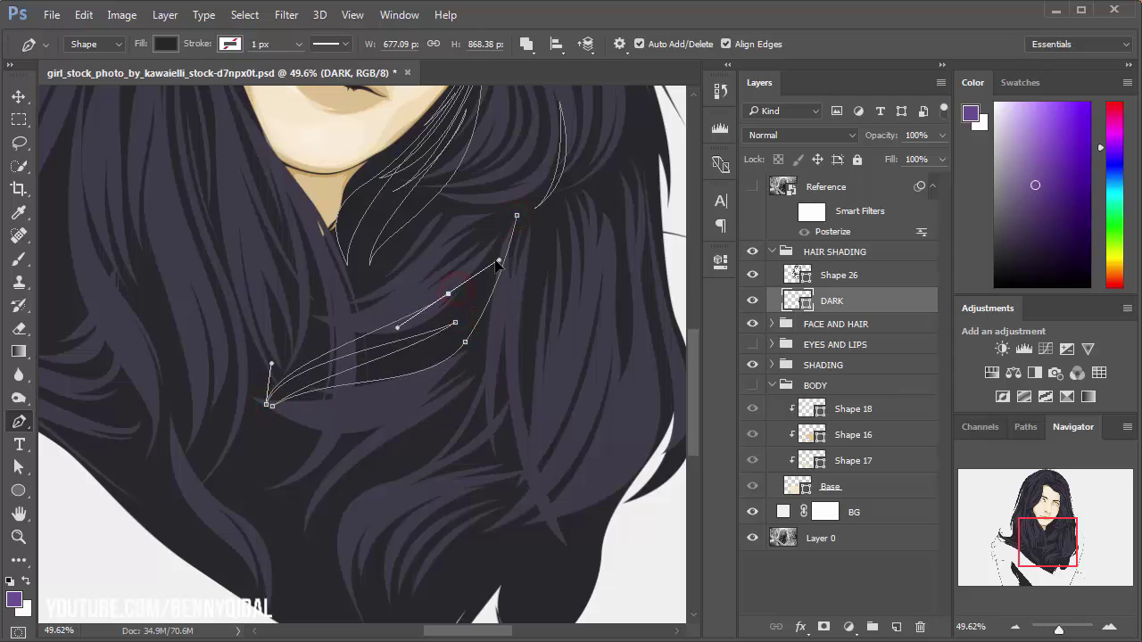
left_click(517, 215)
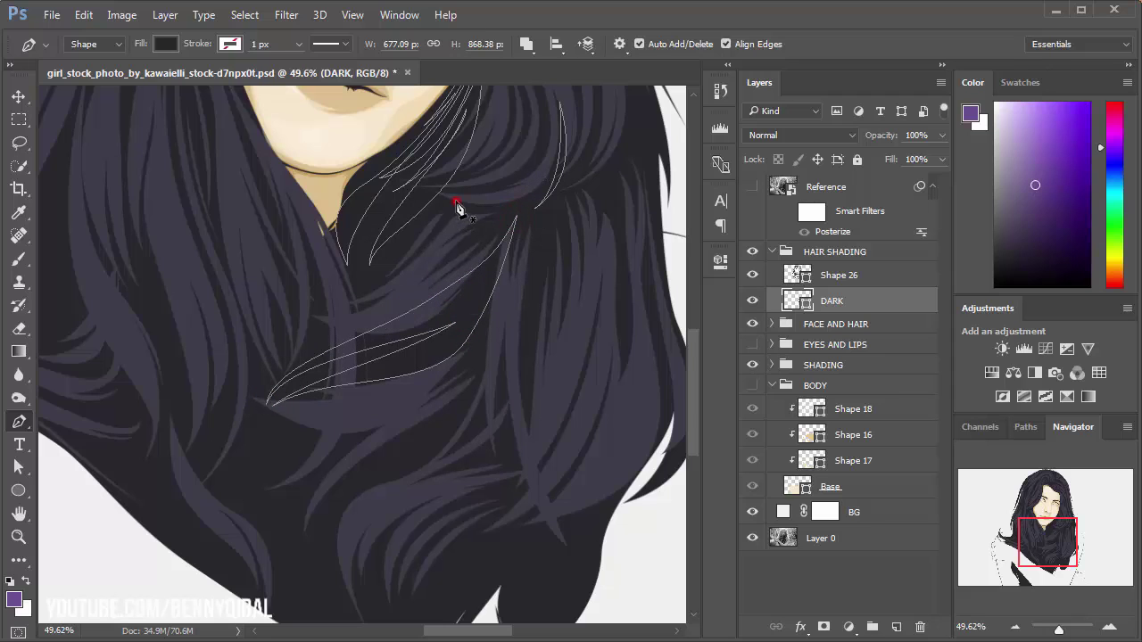
left_click_drag(355, 324, 350, 393)
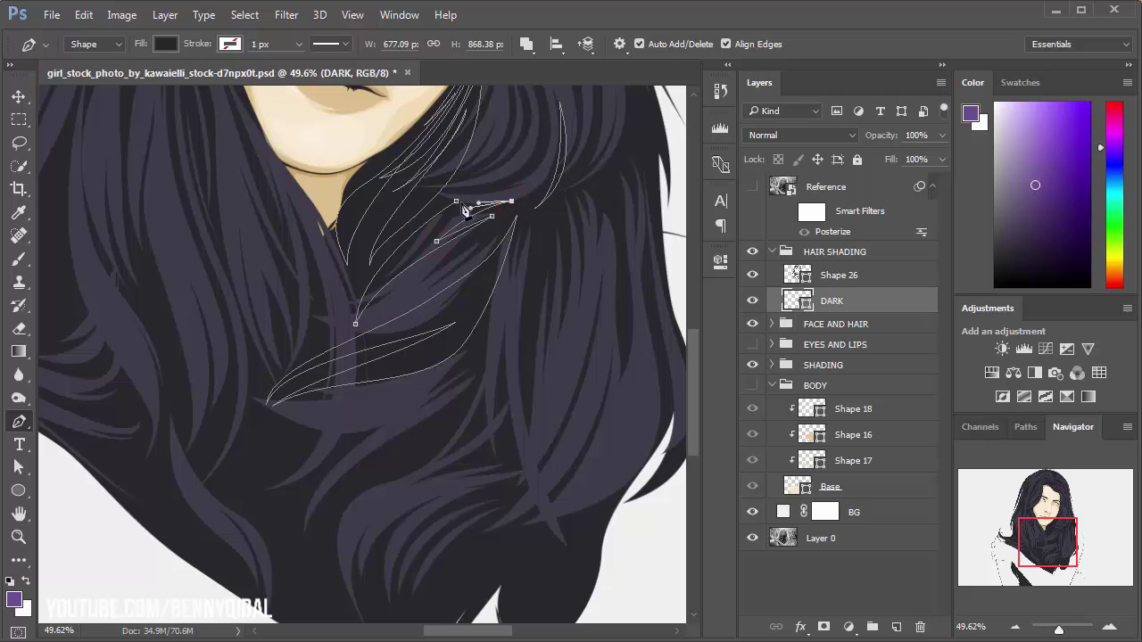
left_click(275, 269)
mouse_move(325, 474)
left_mouse_down()
mouse_move(325, 538)
mouse_move(279, 448)
left_mouse_up()
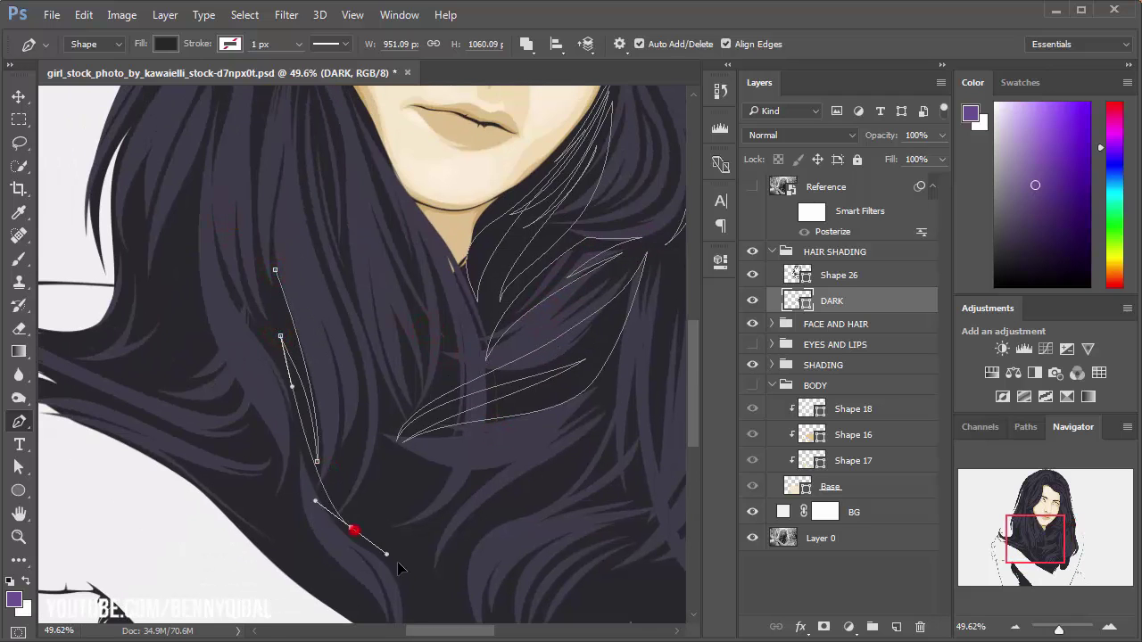
left_click_drag(274, 268, 288, 166)
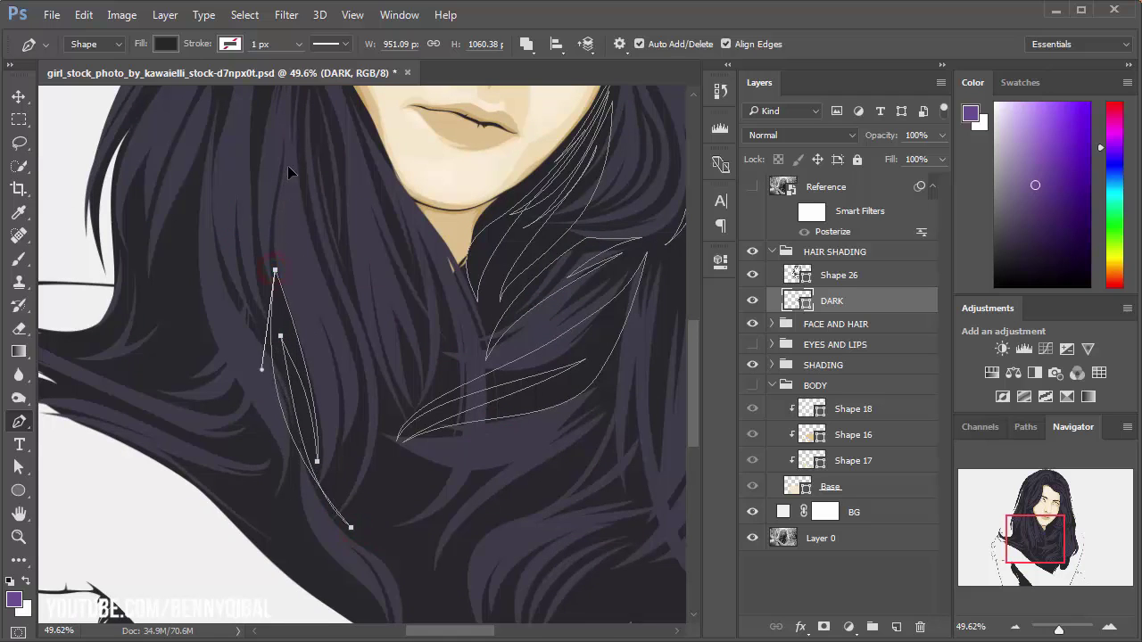
left_click_drag(248, 237, 318, 282)
left_click_drag(295, 183, 354, 274)
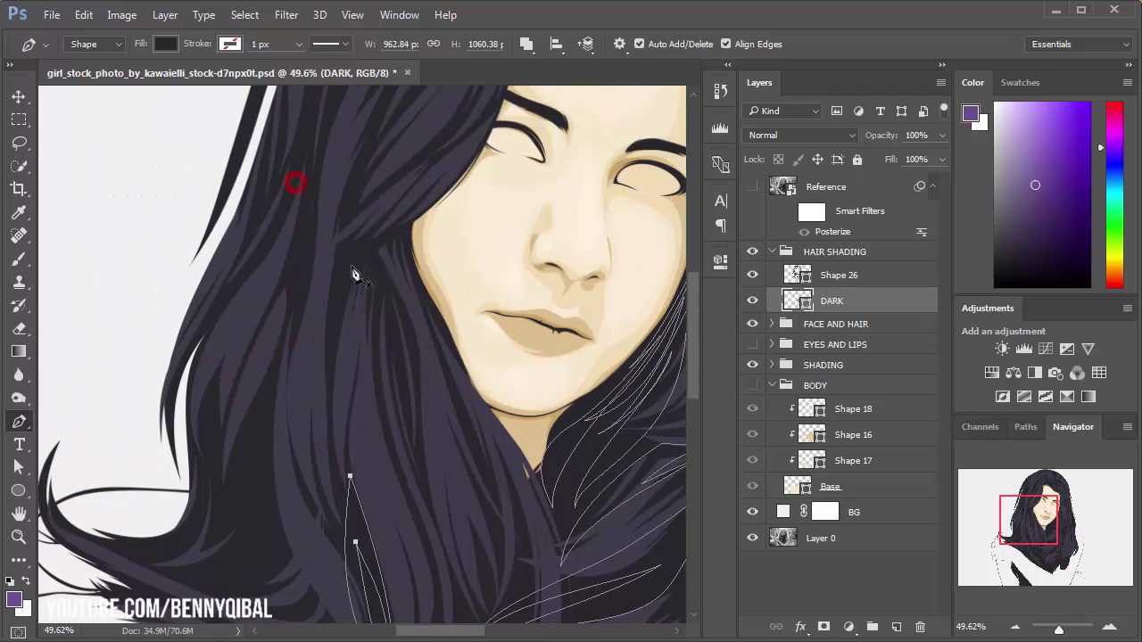
left_click(362, 152)
left_click_drag(326, 395, 317, 320)
left_click(362, 152)
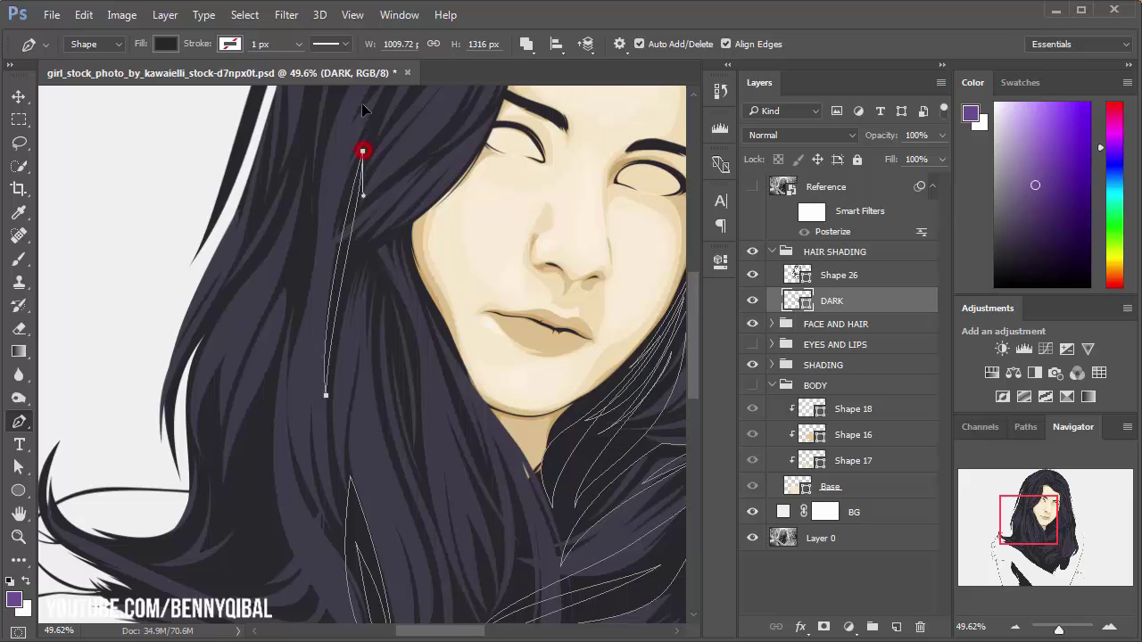
scroll(378, 248, "down", 3)
left_click(446, 377)
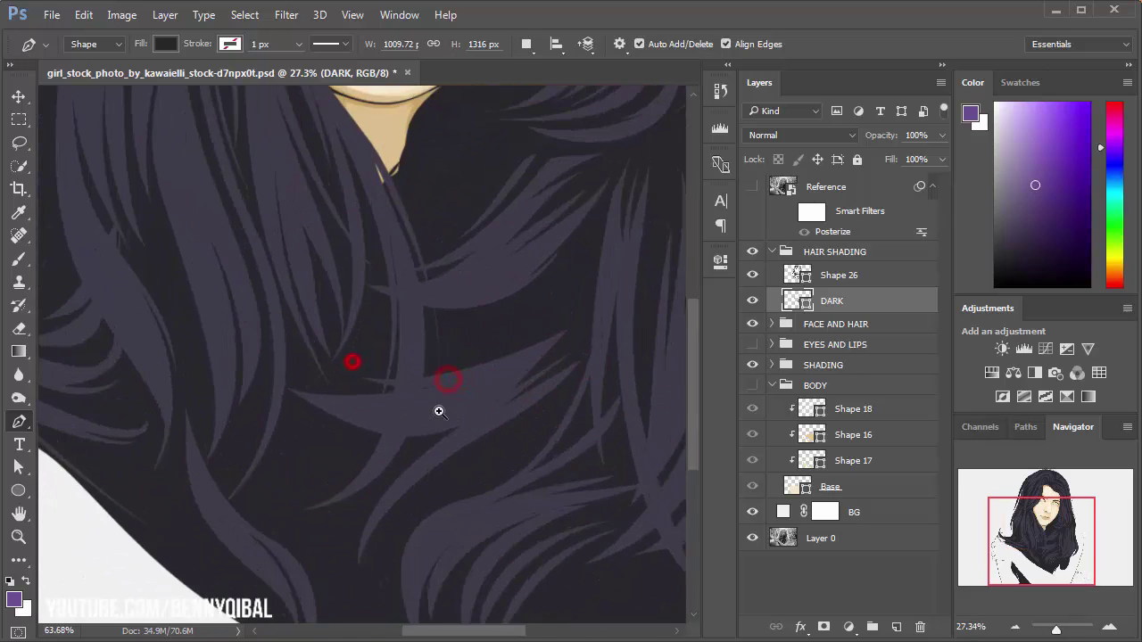
left_click(453, 265)
left_click(492, 334)
left_click(413, 329)
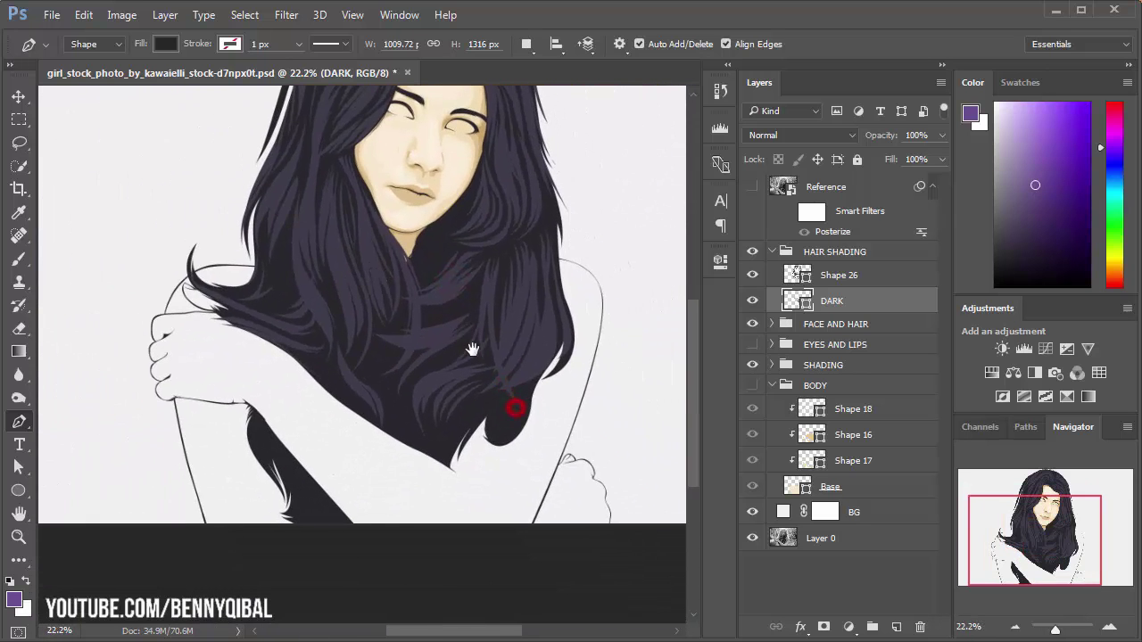
left_click(430, 382)
left_click(458, 479)
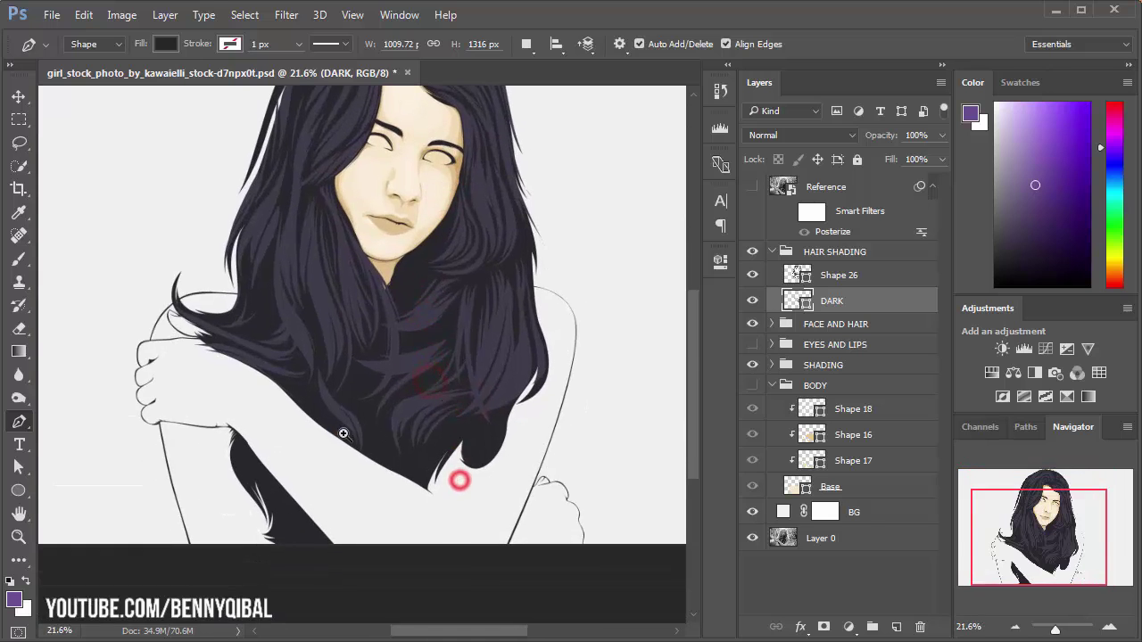
left_click(752, 186)
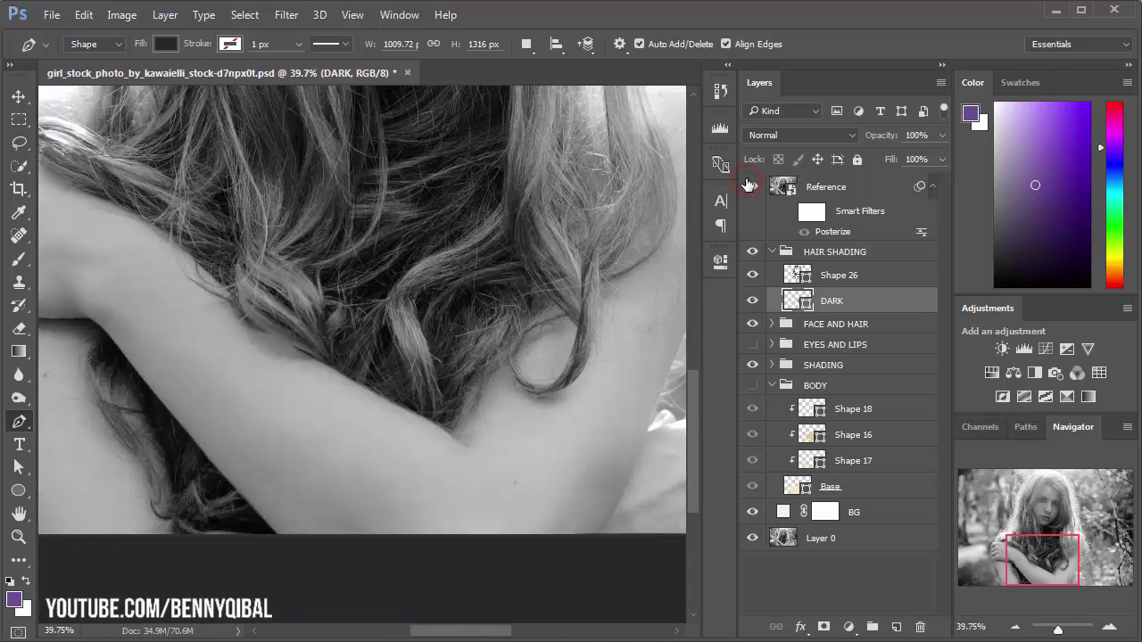
left_click(748, 184)
left_click(852, 304)
left_click_drag(288, 311, 306, 355)
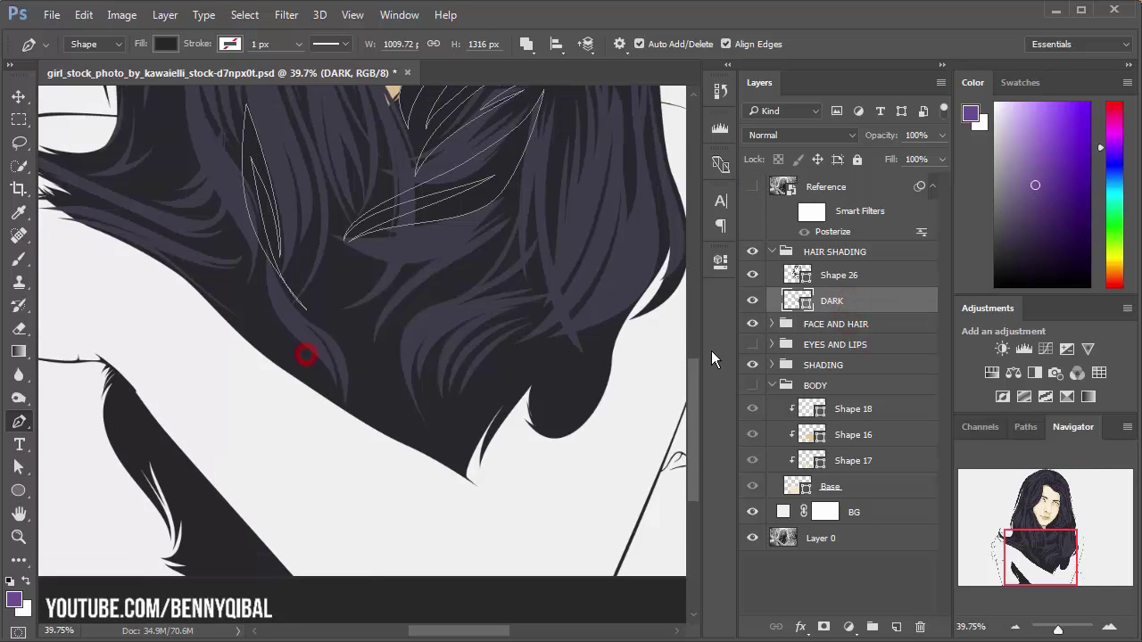
Step: On Shape 26, draw a light grey highlight strand curving around a hair tip
left_click(828, 283)
scroll(528, 316, "up", 2)
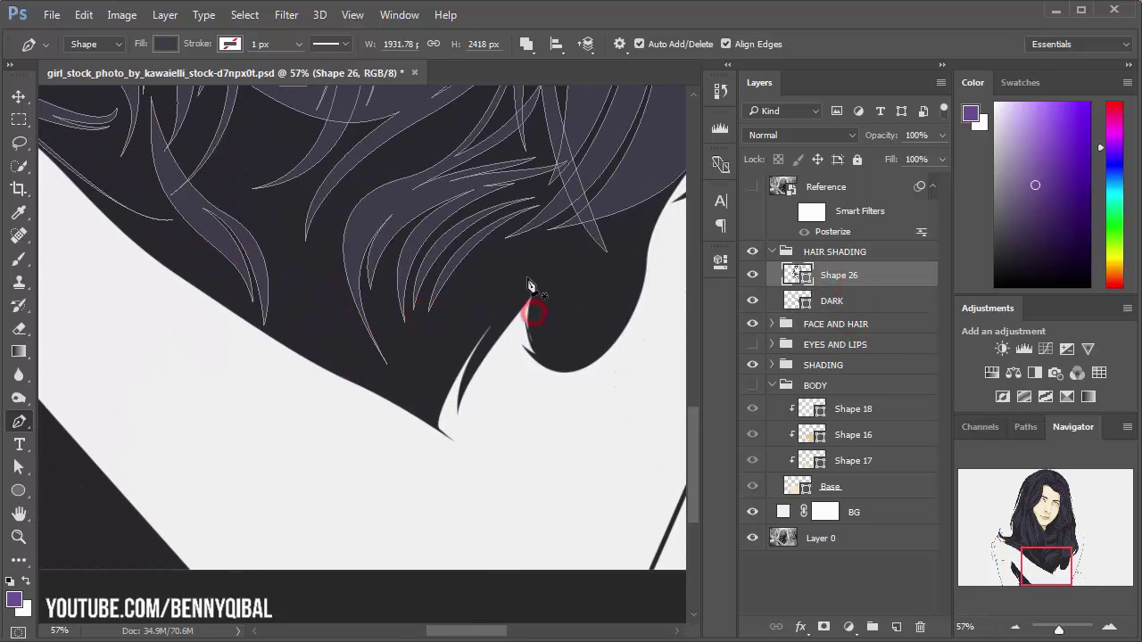
left_click_drag(434, 444, 462, 497)
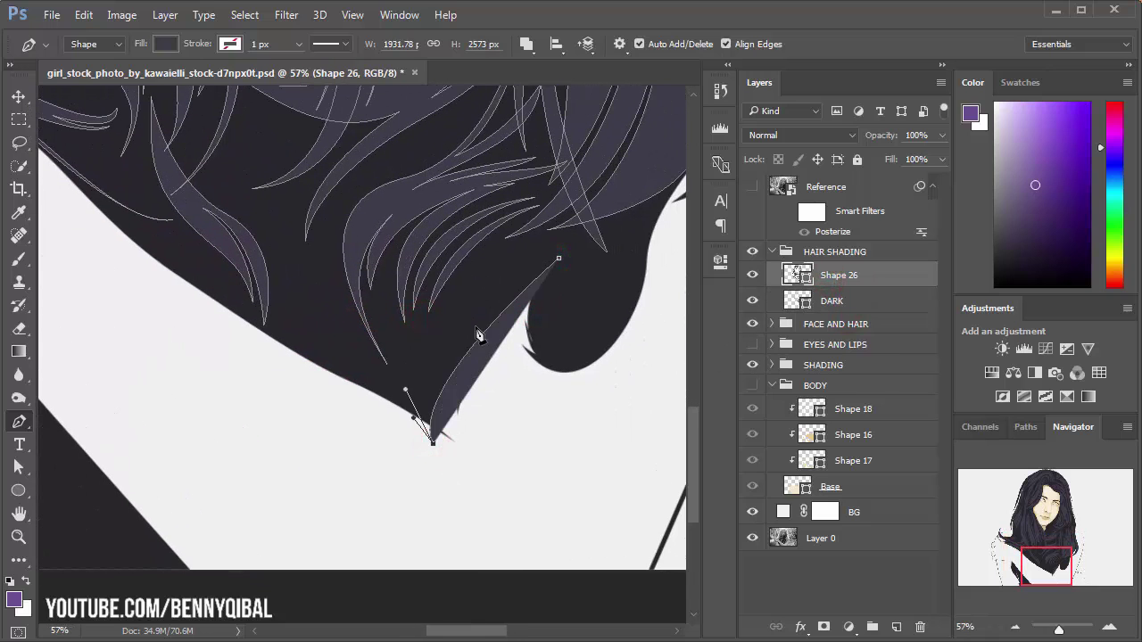
left_click_drag(483, 311, 533, 274)
left_click_drag(471, 472, 579, 510)
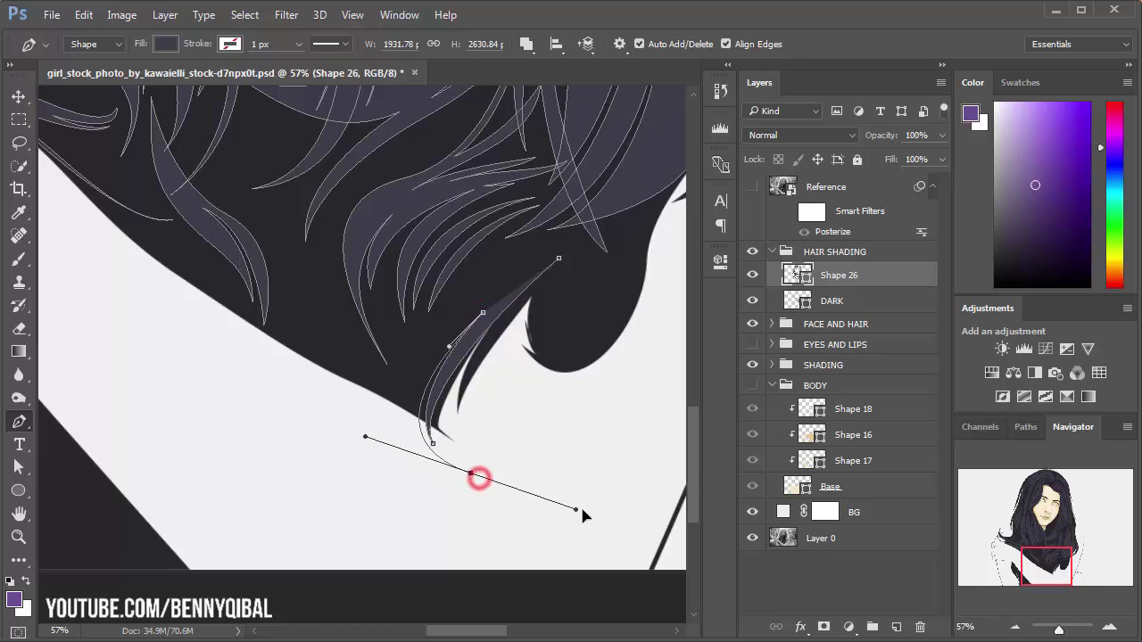
left_click_drag(444, 307, 519, 242)
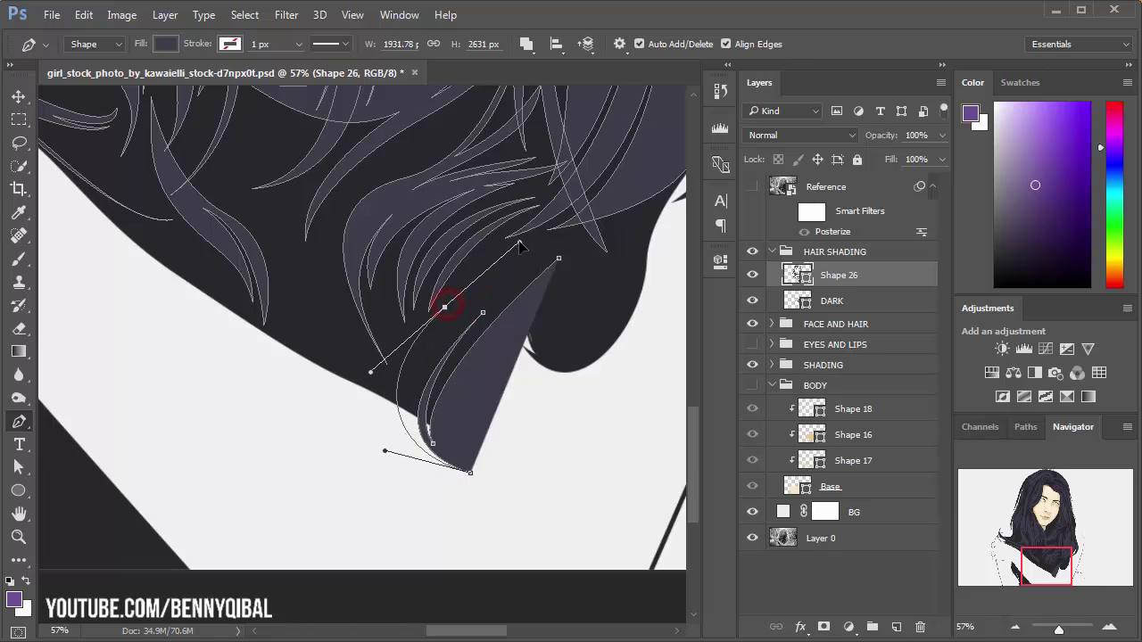
left_click(406, 386)
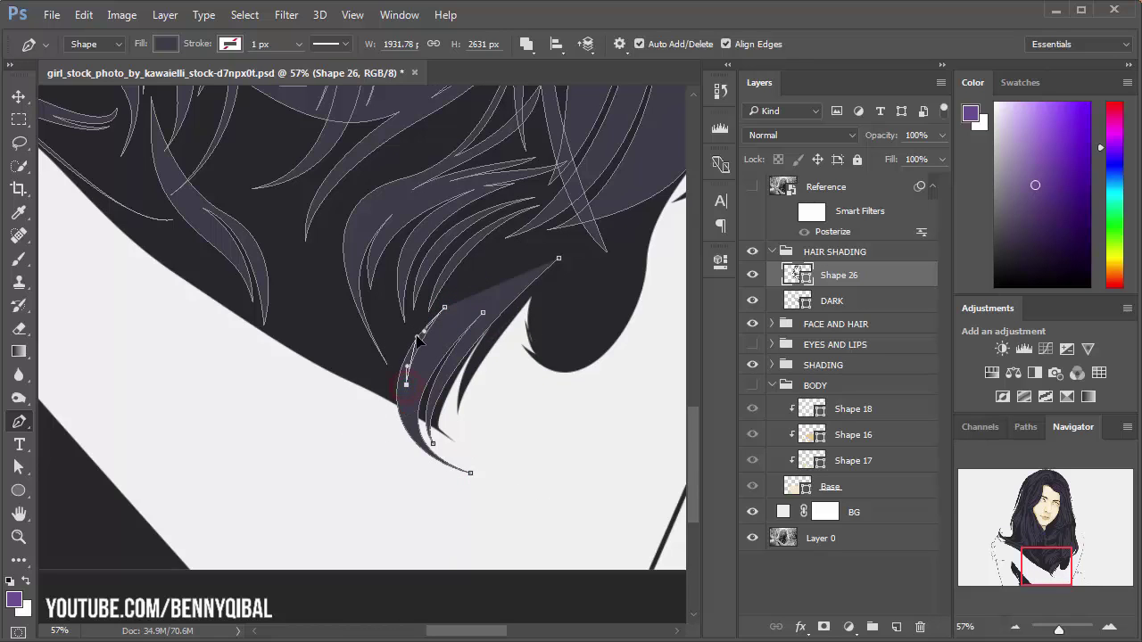
left_click_drag(522, 273, 565, 244)
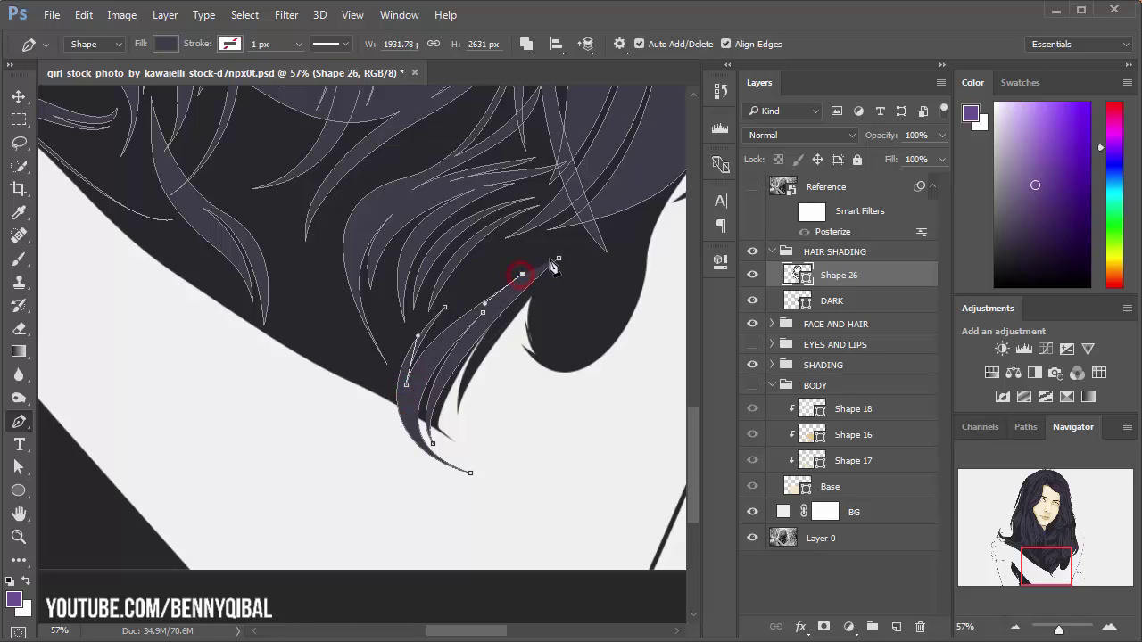
Step: Move to the neighbouring hair tips and briefly toggle the reference photo to check the strands
left_click_drag(455, 287, 471, 258)
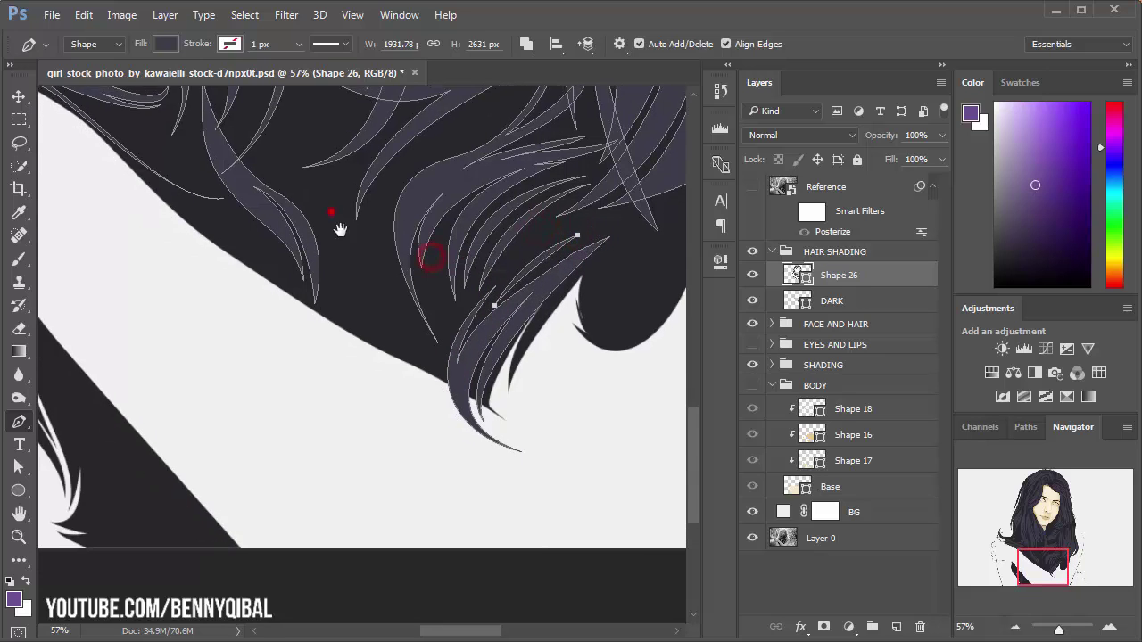
left_click_drag(540, 232, 617, 284)
left_click(753, 187)
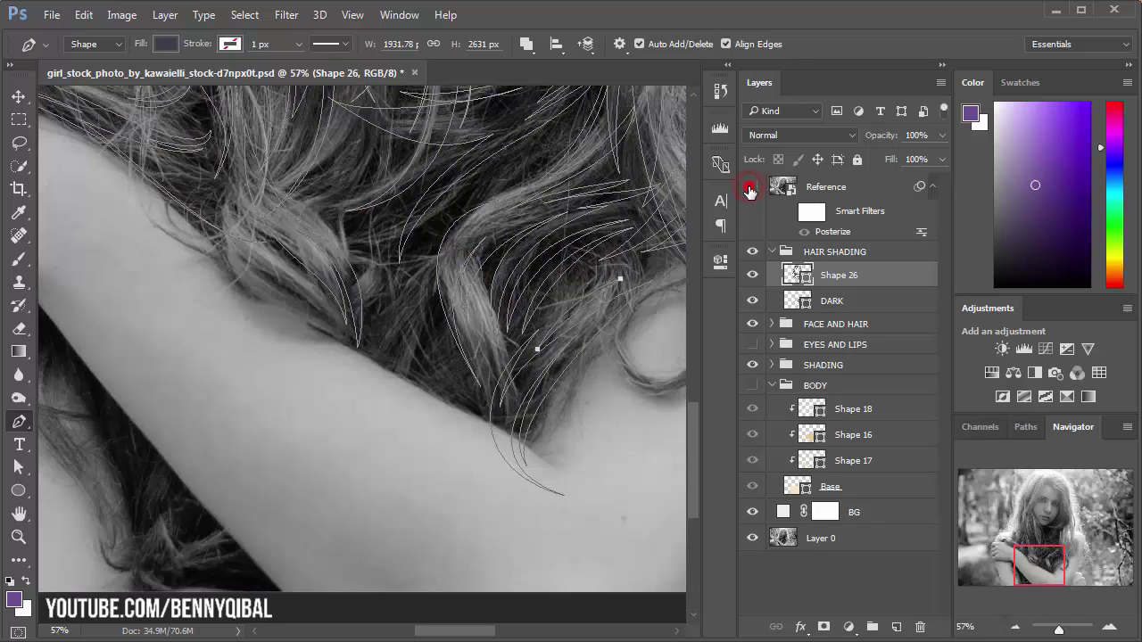
left_click(750, 186)
left_click_drag(269, 244, 323, 257)
Step: Draw another strand along the hair down to a pointed tip and close it
left_click_drag(395, 369, 404, 330)
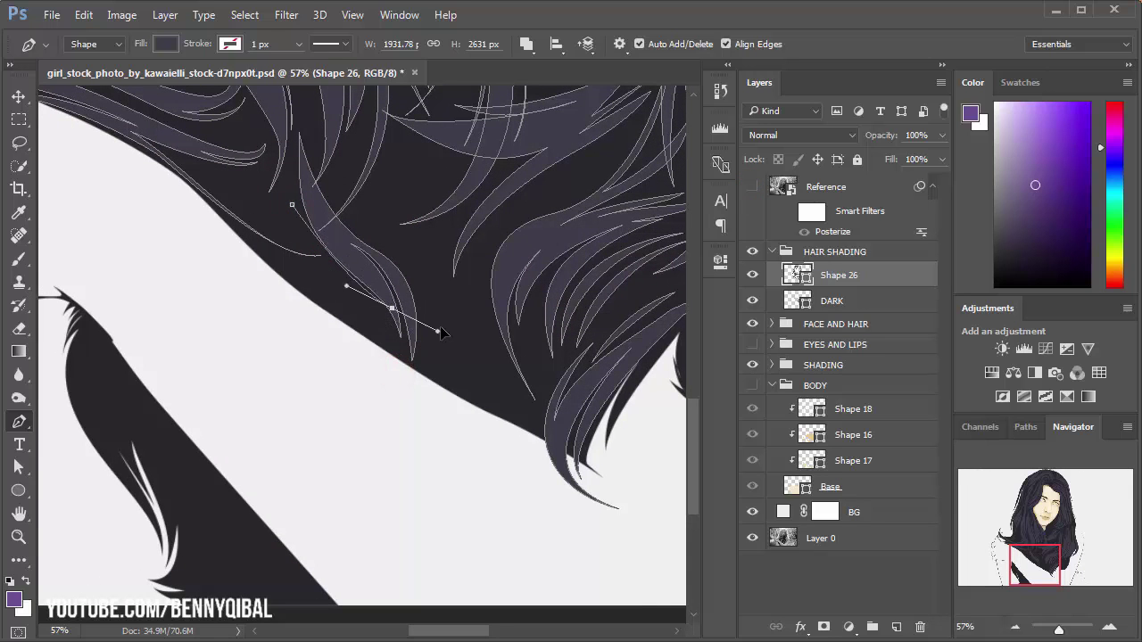
left_click_drag(392, 408, 398, 354)
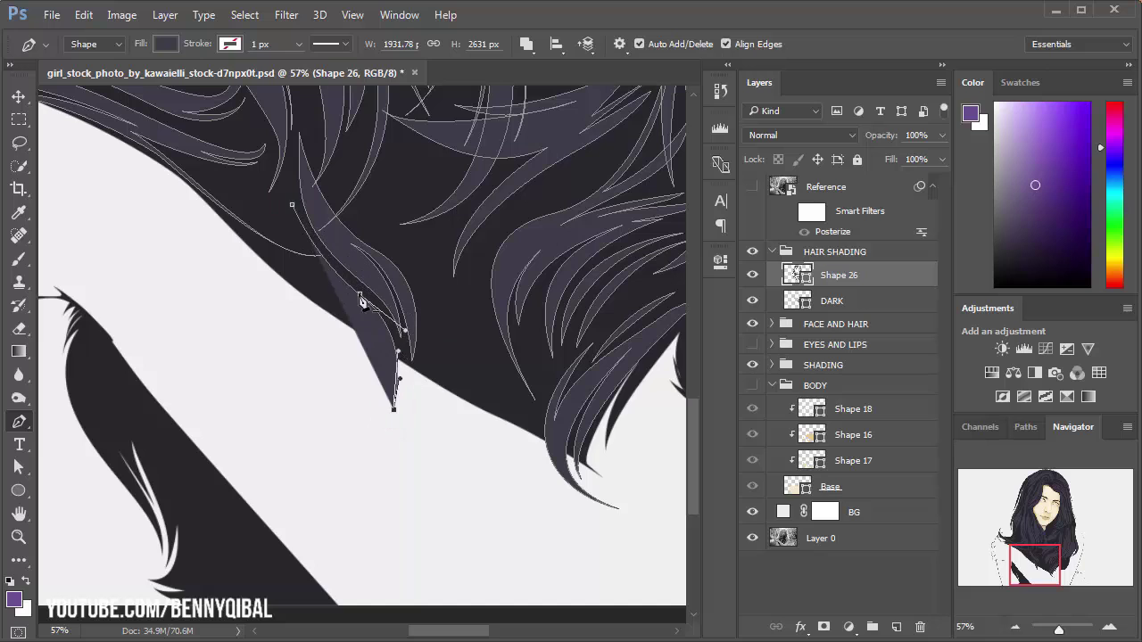
left_click_drag(313, 258, 332, 291)
left_click_drag(365, 389, 317, 327)
left_click_drag(259, 222, 308, 288)
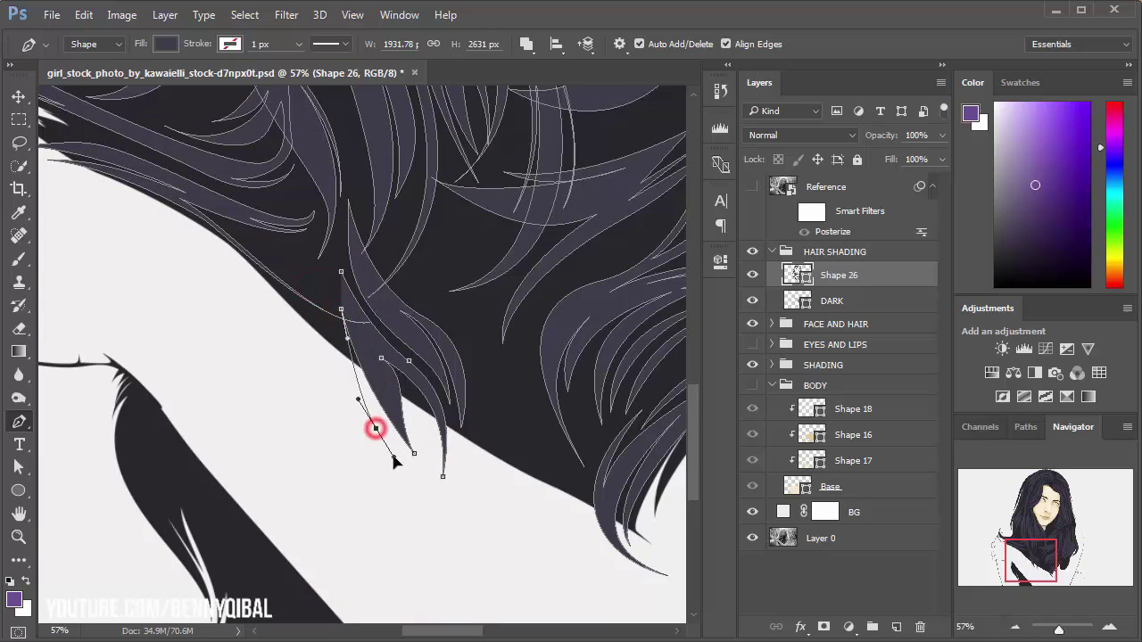
left_click_drag(376, 429, 335, 384)
left_click_drag(340, 271, 332, 328)
left_click_drag(420, 357, 376, 292)
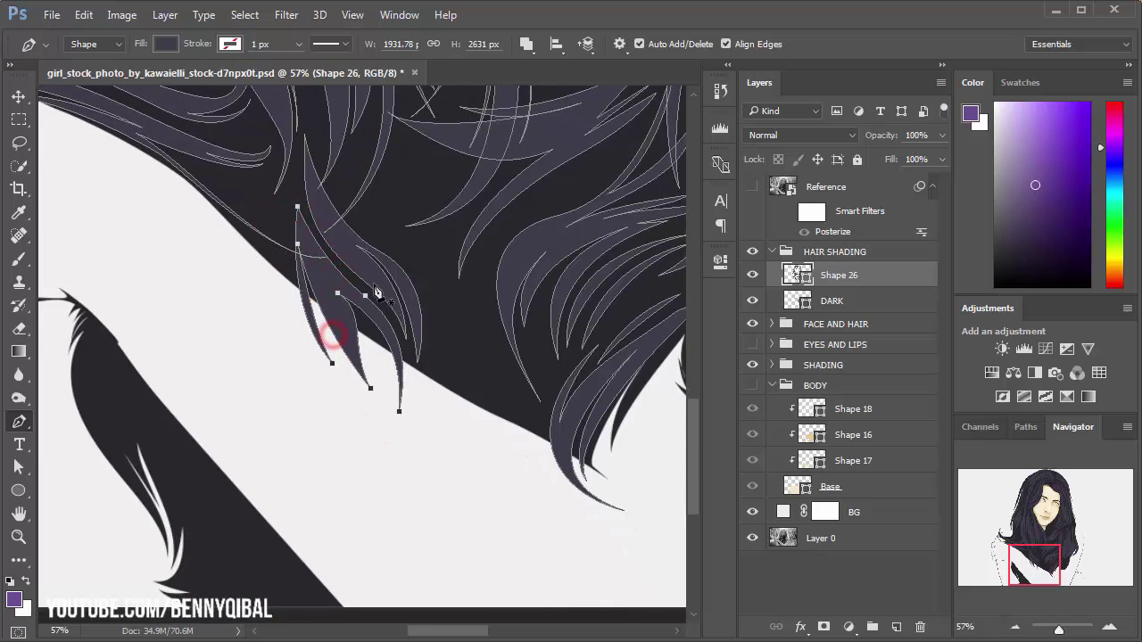
Step: Draw a third strand from inside the hair down to its tip and back, closing it
left_click(371, 225)
mouse_move(454, 404)
left_mouse_down()
mouse_move(453, 502)
mouse_move(465, 359)
left_mouse_up()
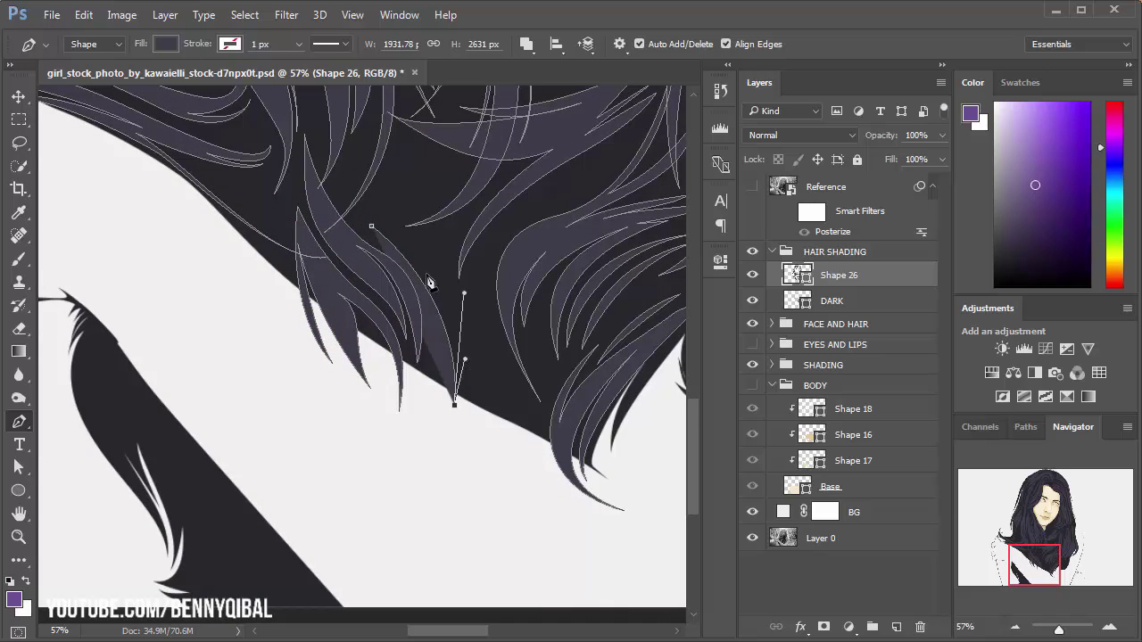
left_click_drag(424, 269, 400, 246)
left_click_drag(489, 475, 470, 435)
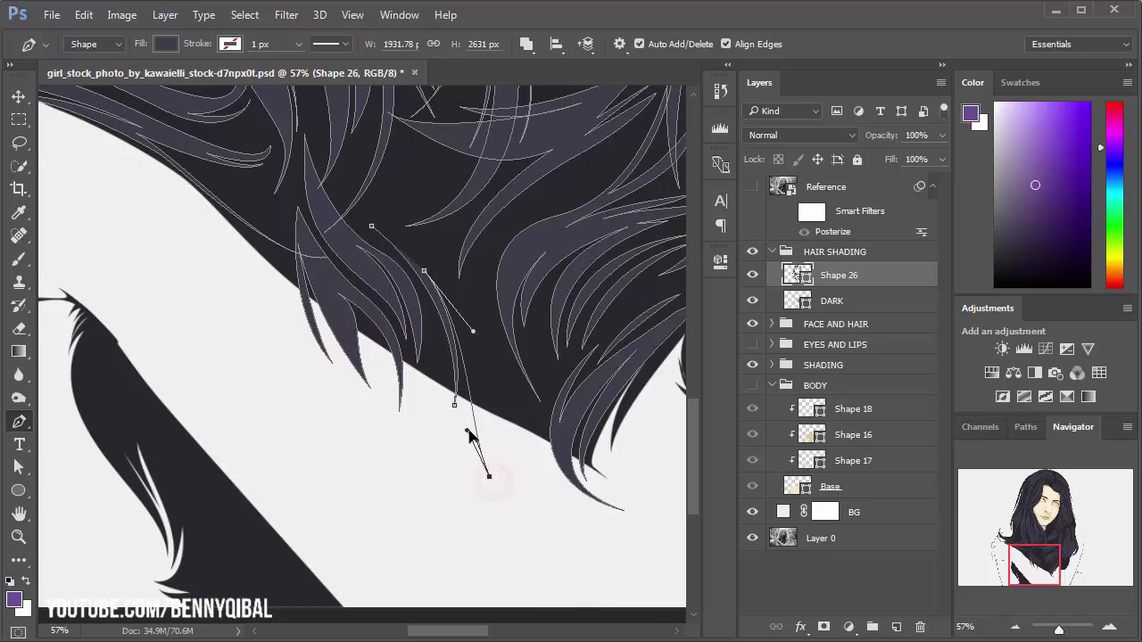
left_click_drag(483, 344, 486, 405)
left_click_drag(441, 264, 457, 312)
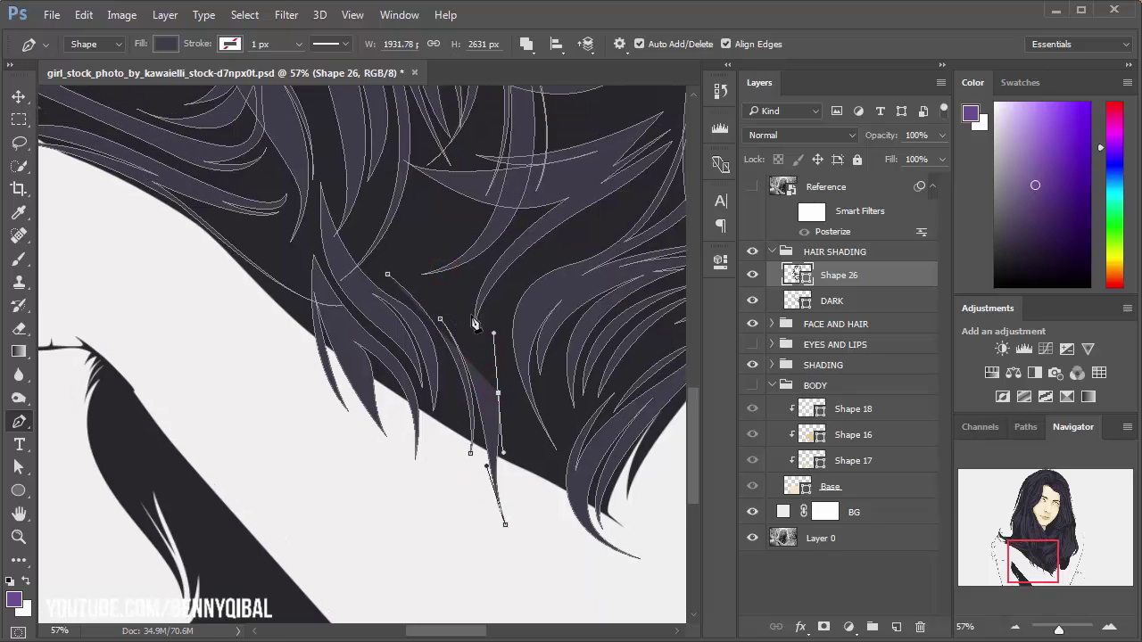
left_click_drag(490, 405, 500, 458)
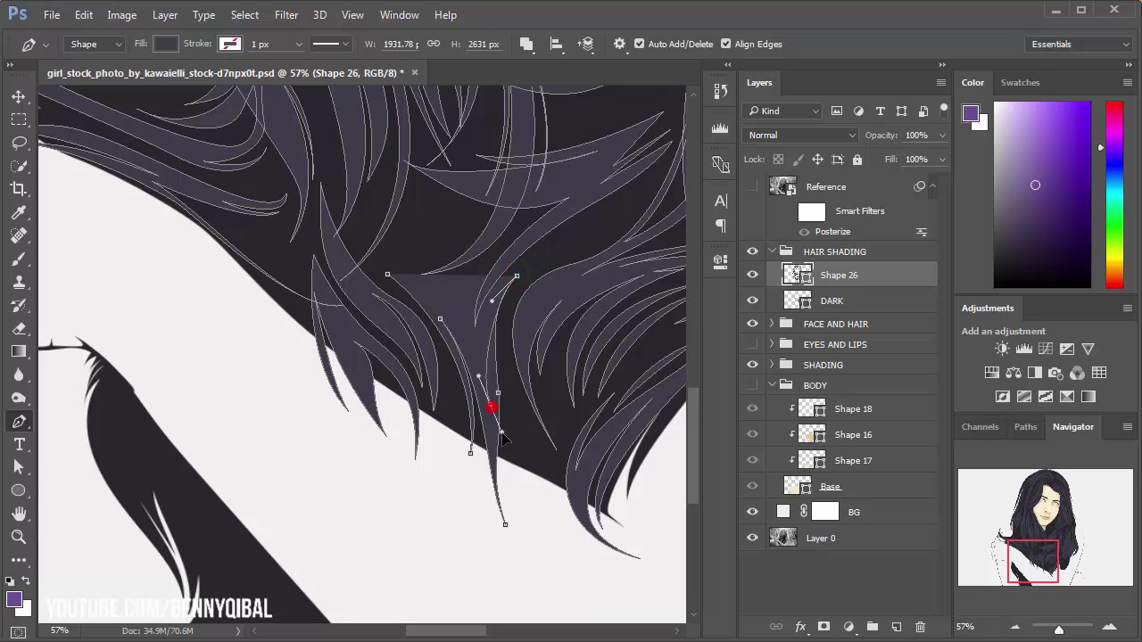
left_click_drag(457, 334, 462, 327)
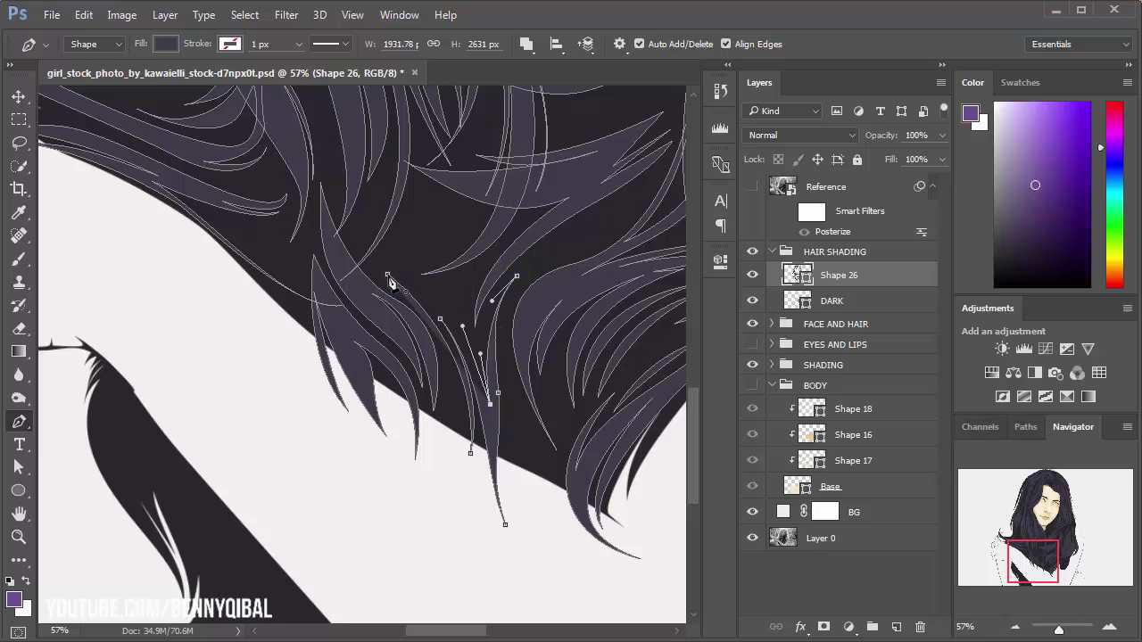
left_click(387, 275)
scroll(473, 349, "down", 5)
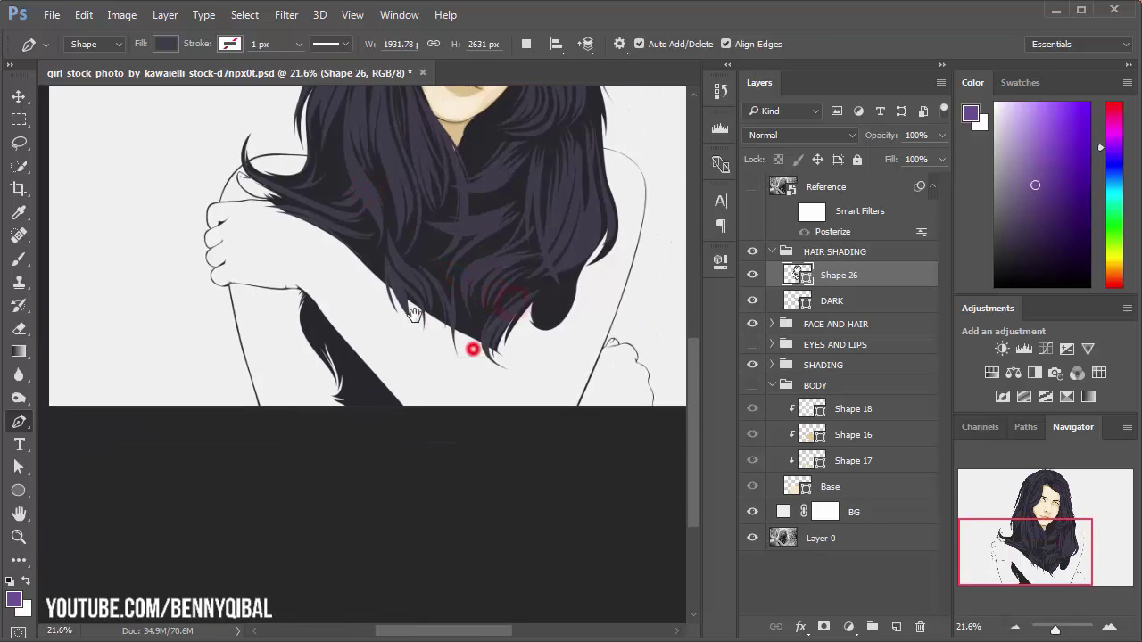
scroll(473, 349, "up", 5)
scroll(405, 311, "down", 3)
Step: Show the BODY group so the skin-tone fill appears again
left_click(751, 385)
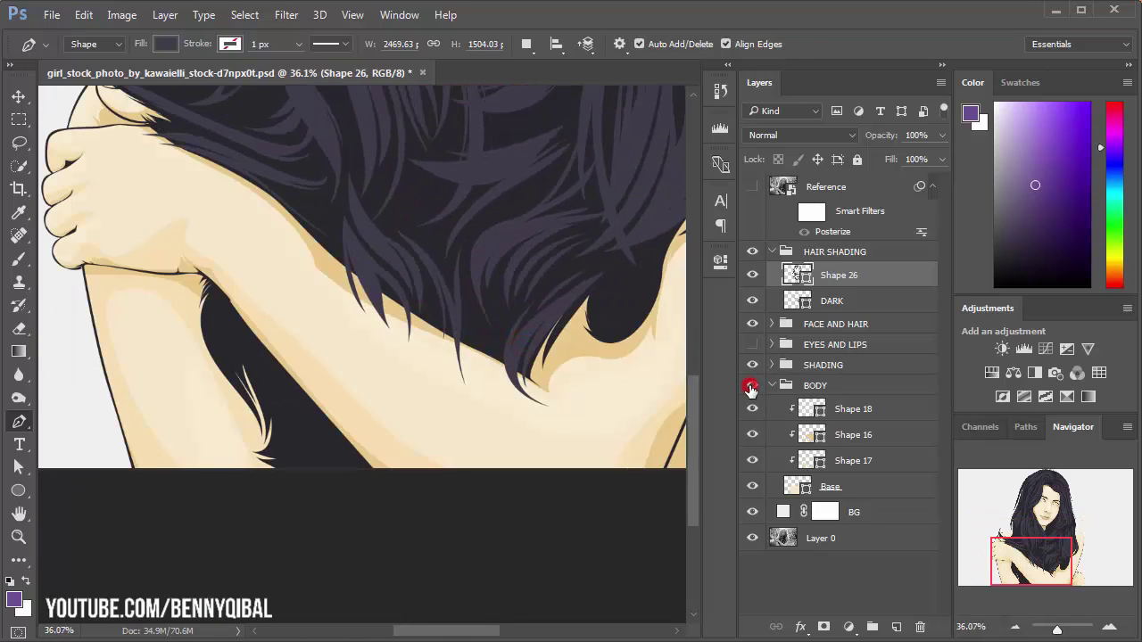
scroll(384, 321, "down", 3)
scroll(375, 321, "up", 2)
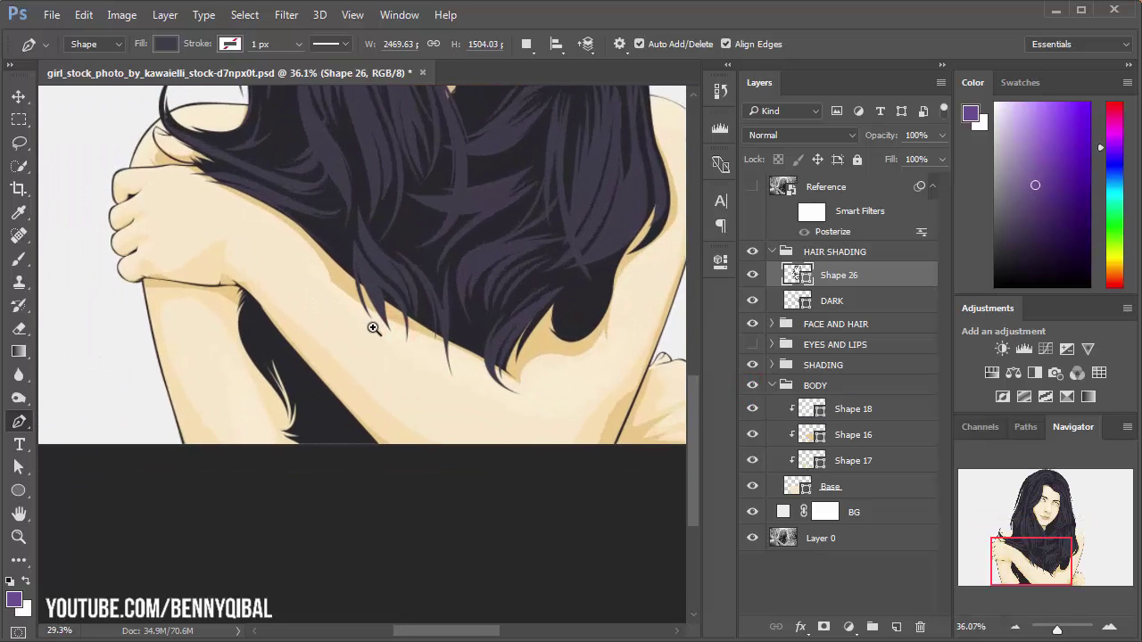
scroll(364, 332, "up", 2)
scroll(390, 375, "up", 1)
Step: Undo an accidental new shape layer and reselect the Shape 26 layer
left_click(565, 187)
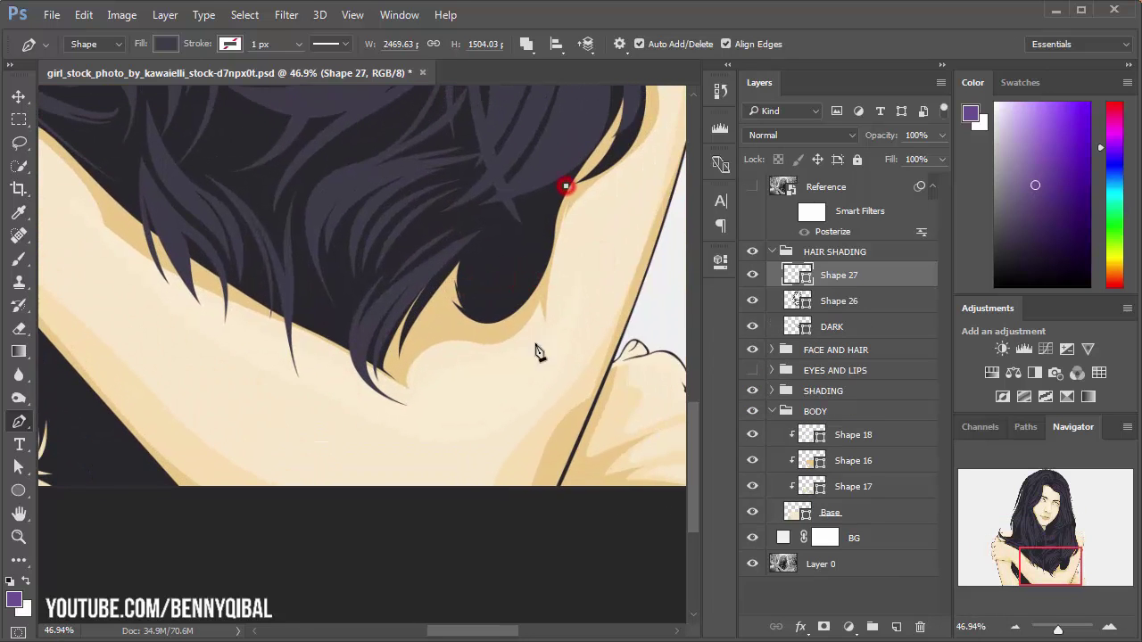
left_click_drag(536, 346, 505, 390)
key("ctrl+z")
left_click(854, 301)
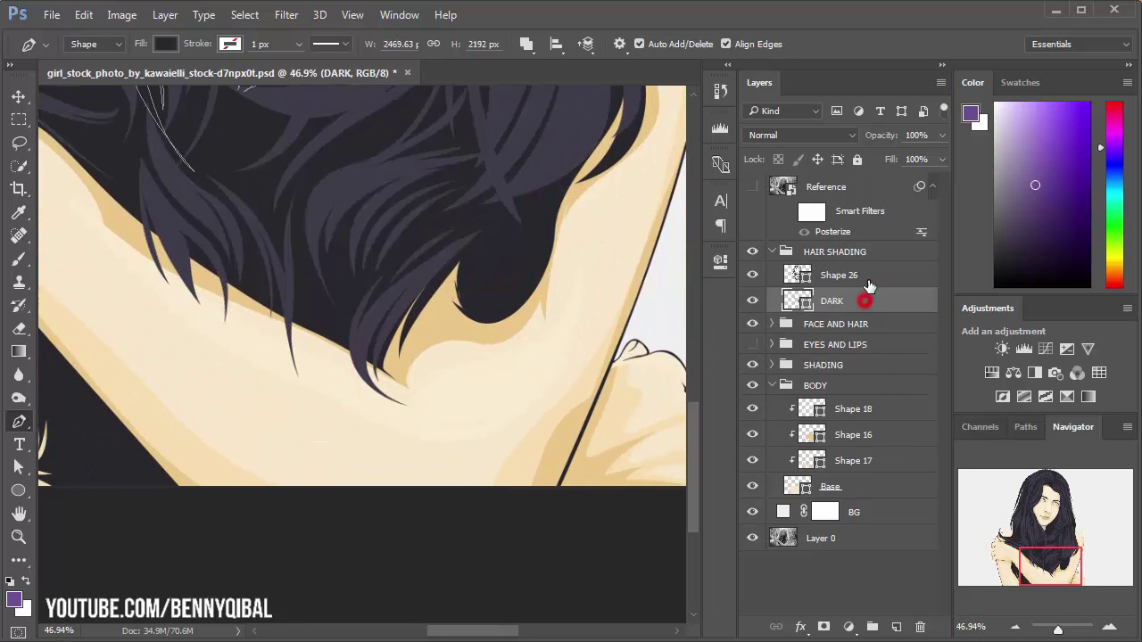
left_click(867, 277)
left_click_drag(597, 249, 547, 301)
Step: Draw a closed strand from the hair edge near the shoulder down to its tip
left_click(509, 250)
left_click_drag(440, 387, 498, 374)
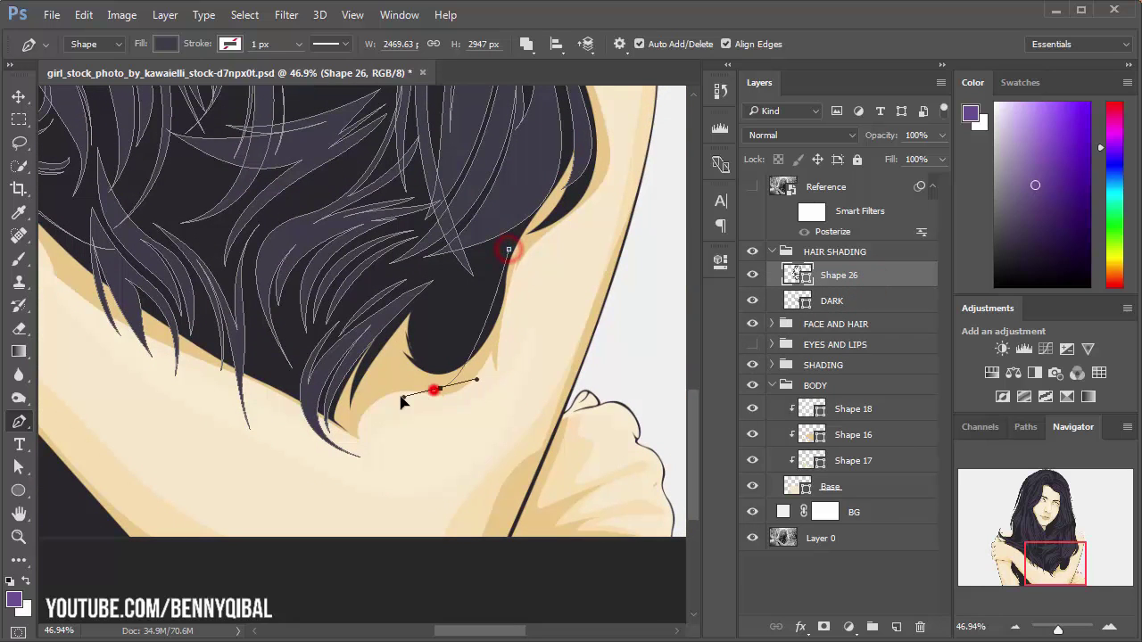
left_click_drag(491, 288, 485, 328)
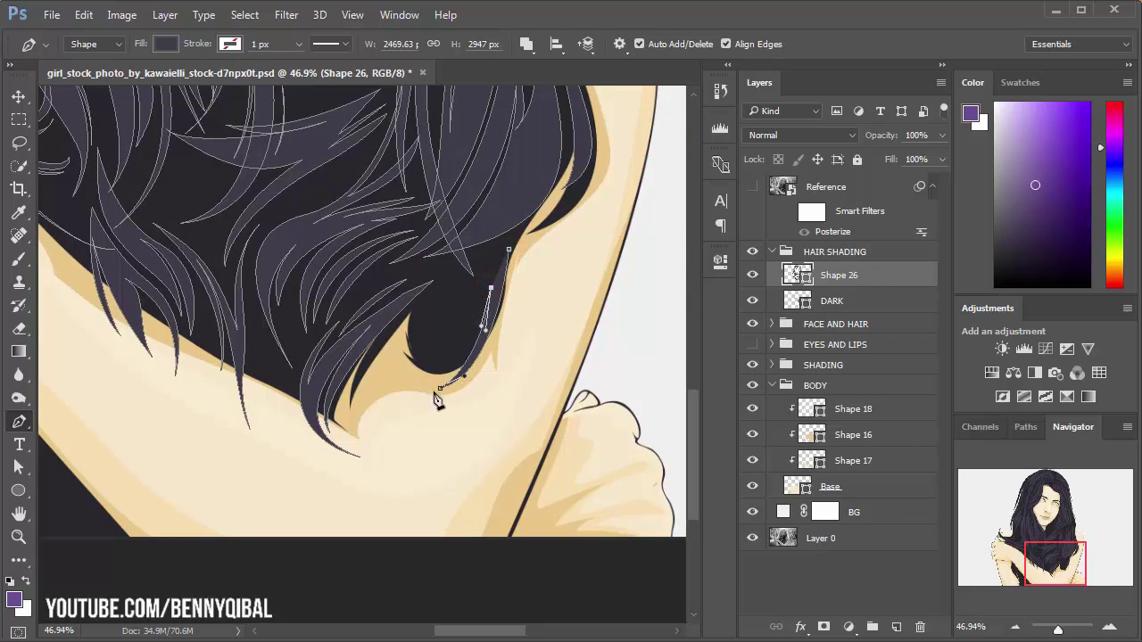
left_click_drag(429, 395, 429, 368)
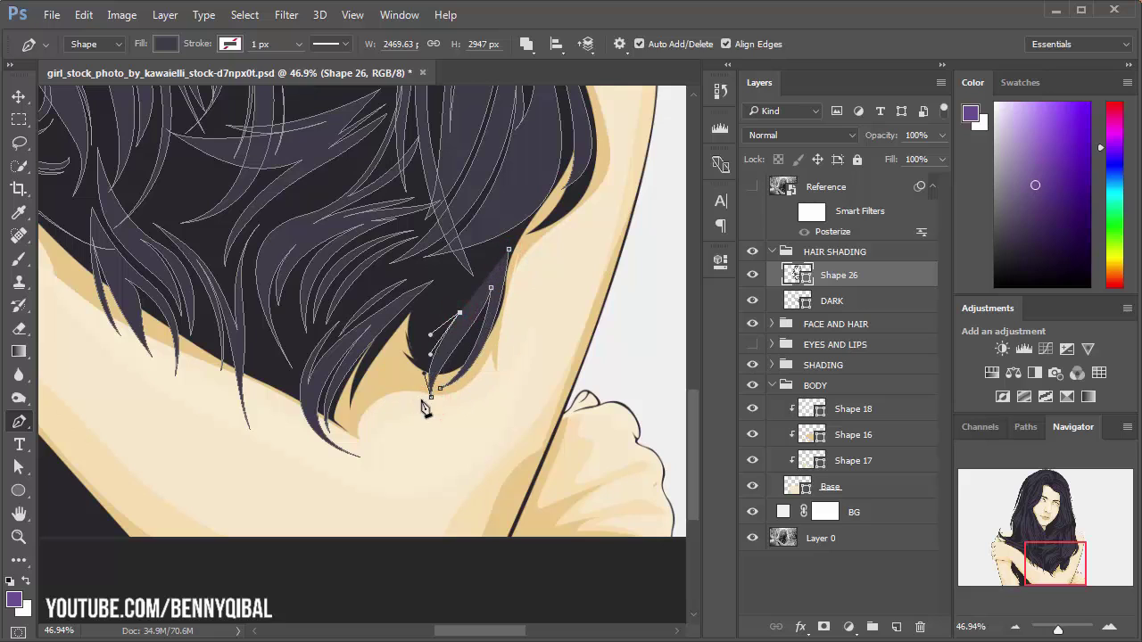
left_click_drag(420, 408, 401, 359)
left_click(443, 291)
left_click_drag(509, 248, 504, 207)
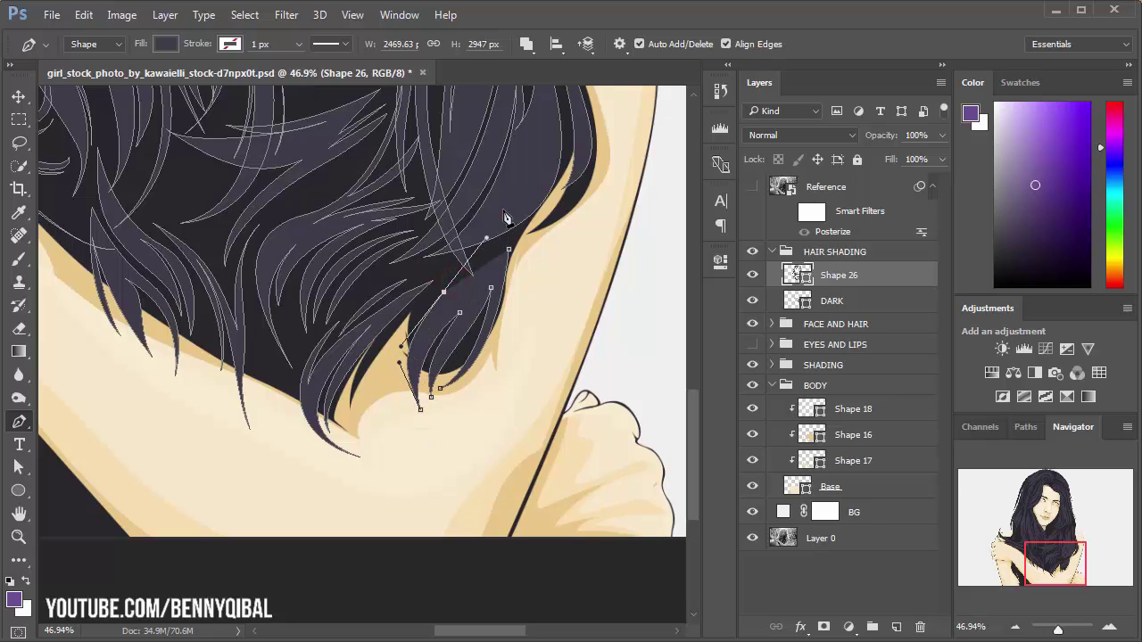
Step: Draw a second short strand down to the hair tip and close it
scroll(491, 288, "down", 1)
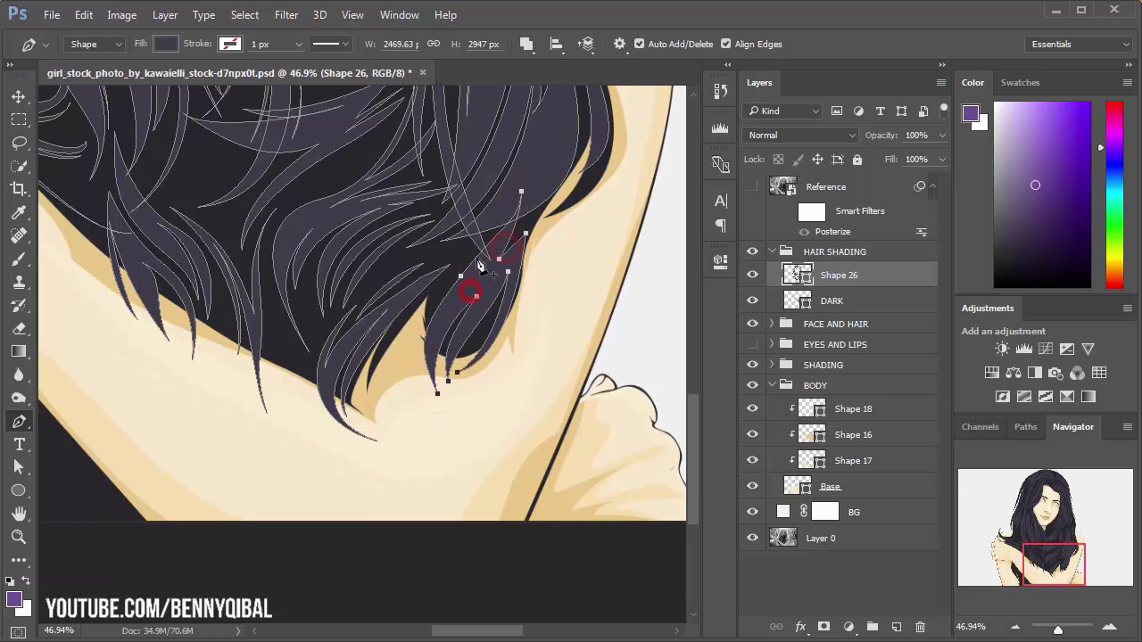
left_click_drag(415, 398, 408, 314)
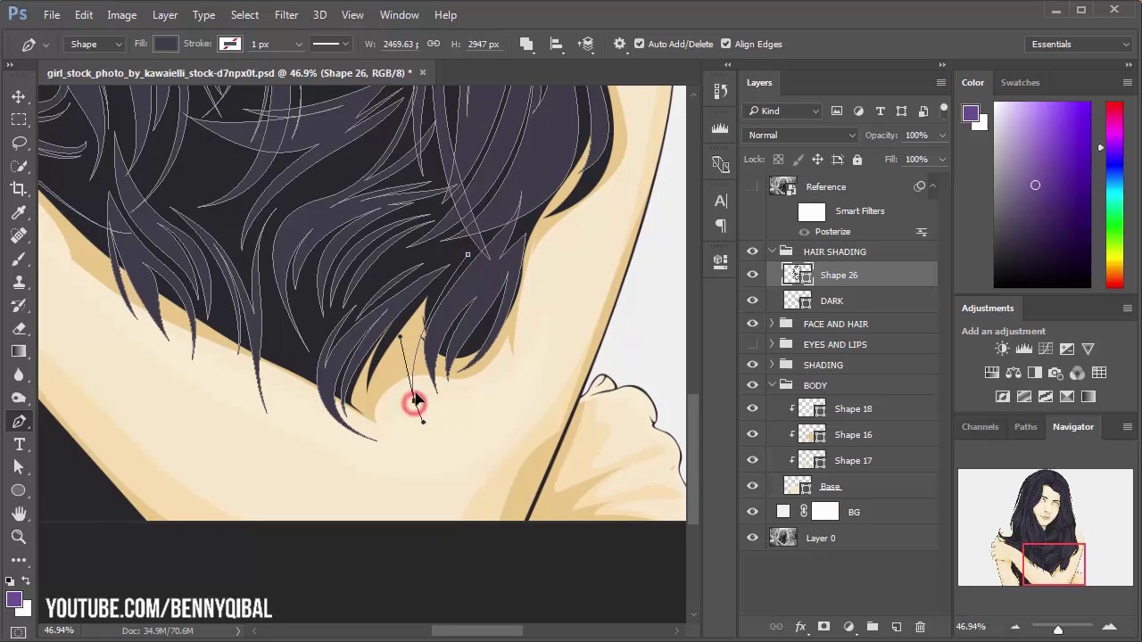
left_click(466, 255)
scroll(464, 268, "down", 3, "alt")
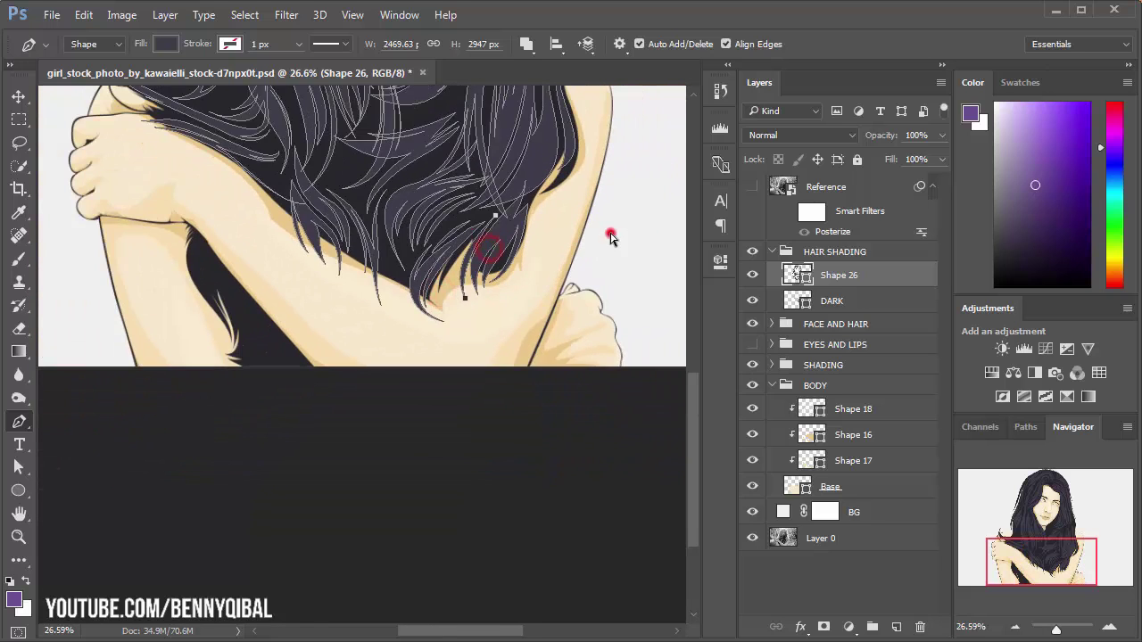
Step: Zoom out to the shoulders, undo an accidental new shape layer, and reselect Shape 26
left_click_drag(408, 374, 426, 297)
scroll(357, 332, "up", 3)
scroll(299, 265, "up", 2)
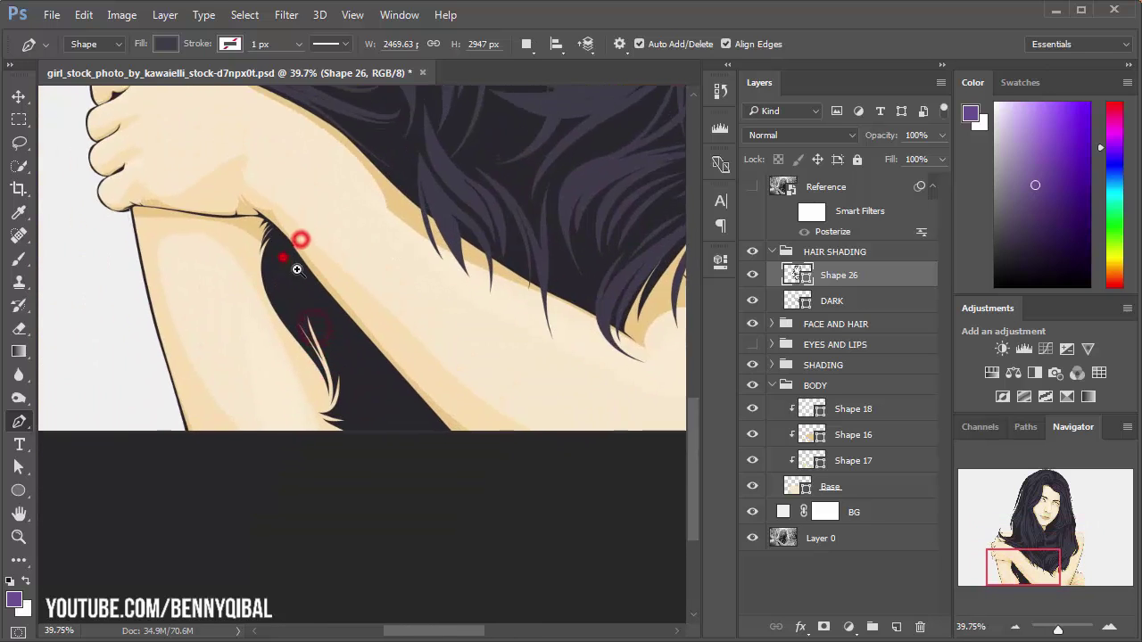
left_click(268, 224)
scroll(297, 331, "up", 2, "alt")
key("ctrl+z")
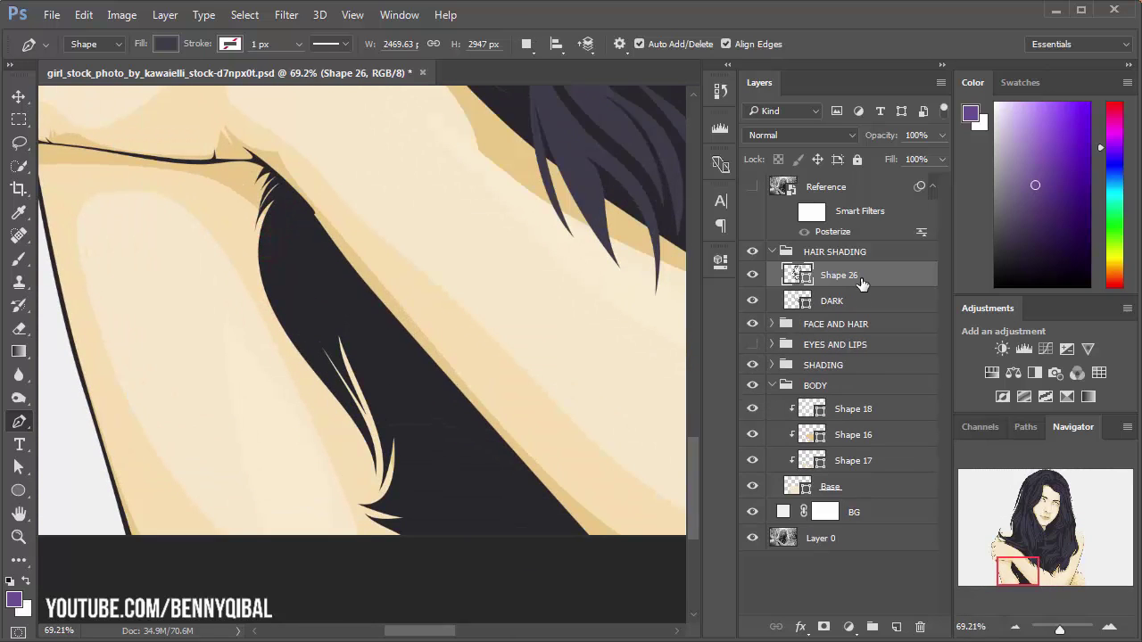
left_click(886, 277)
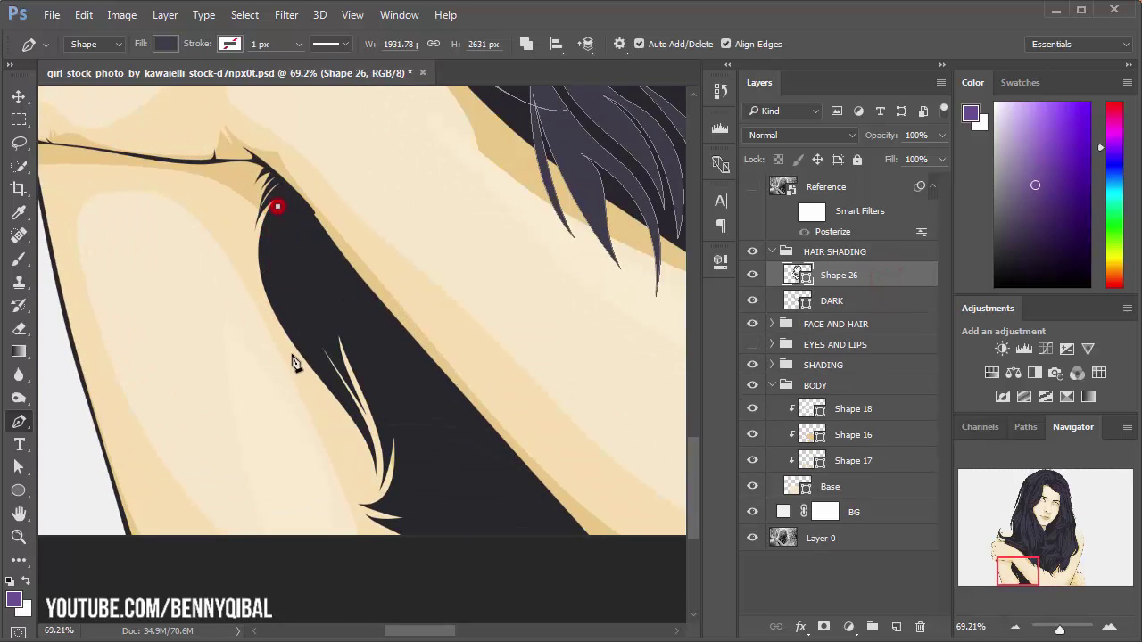
Step: Draw closed strand slivers down the hair lock below the arm
left_click_drag(314, 364, 386, 448)
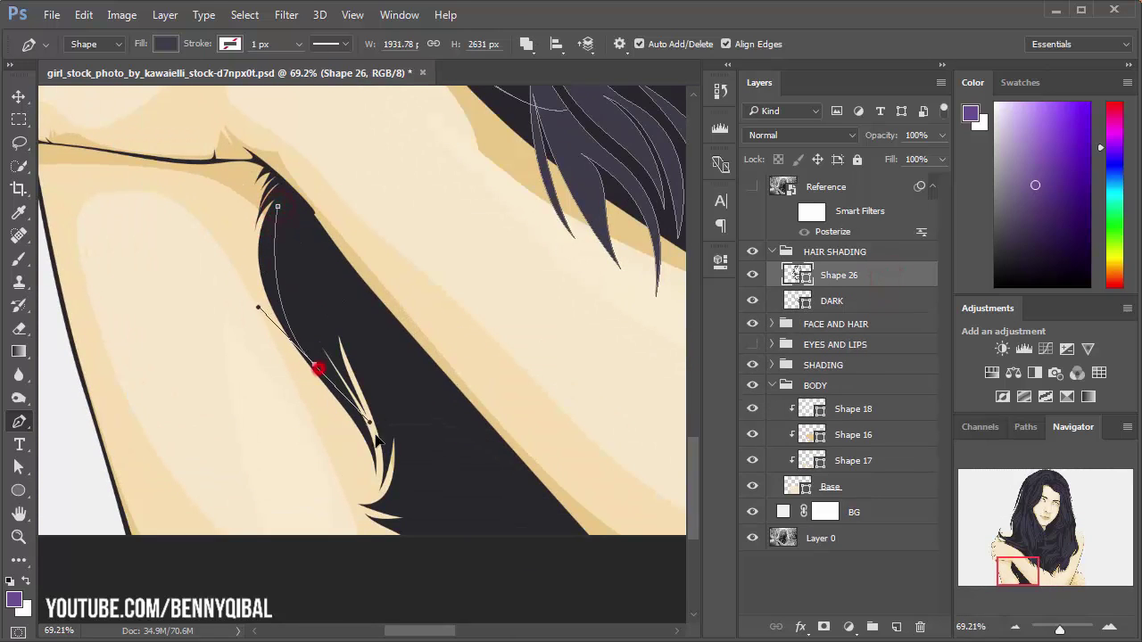
left_click(278, 207)
mouse_move(312, 395)
left_mouse_down()
mouse_move(321, 304)
mouse_move(390, 391)
mouse_move(364, 416)
left_mouse_up()
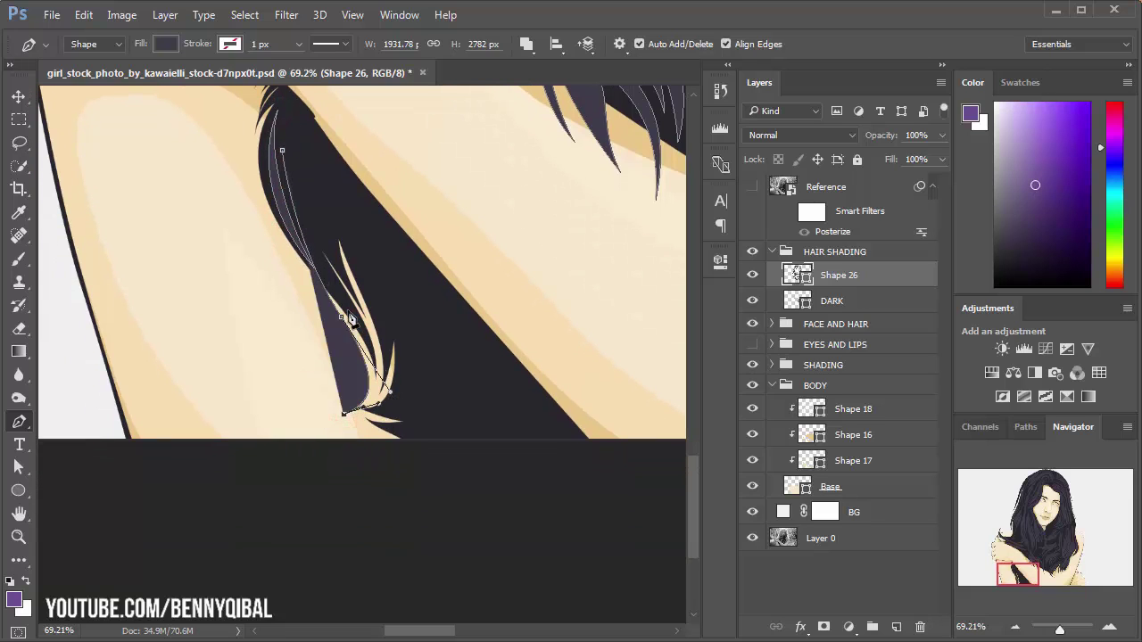
left_click(282, 150)
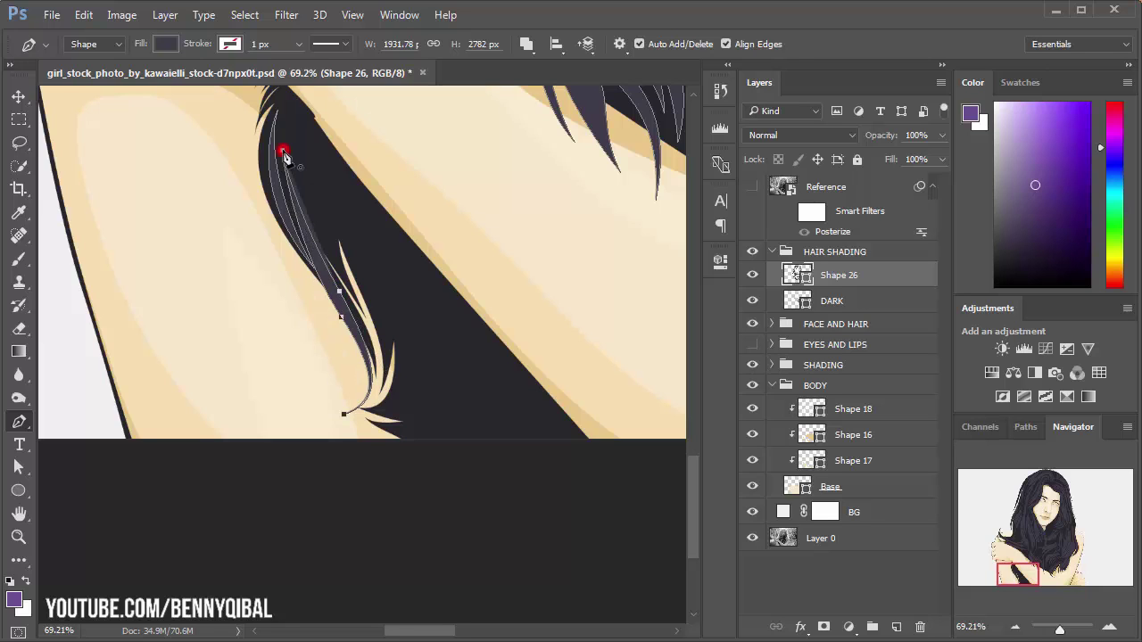
left_click_drag(342, 257, 303, 230)
left_click_drag(357, 362, 330, 433)
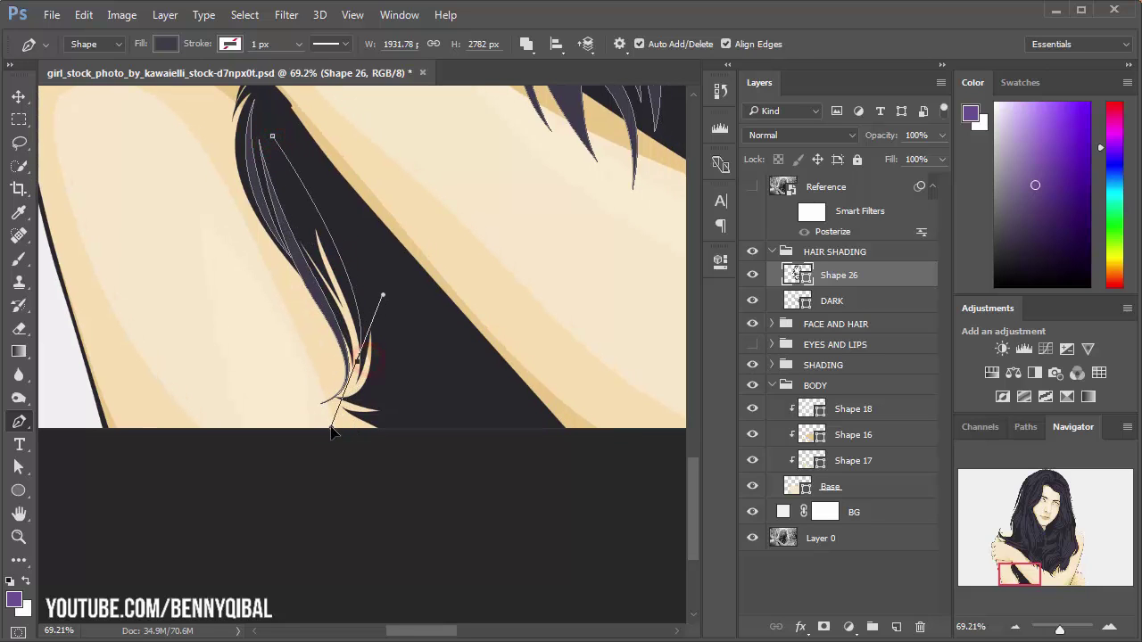
left_click(316, 171)
left_click(273, 136)
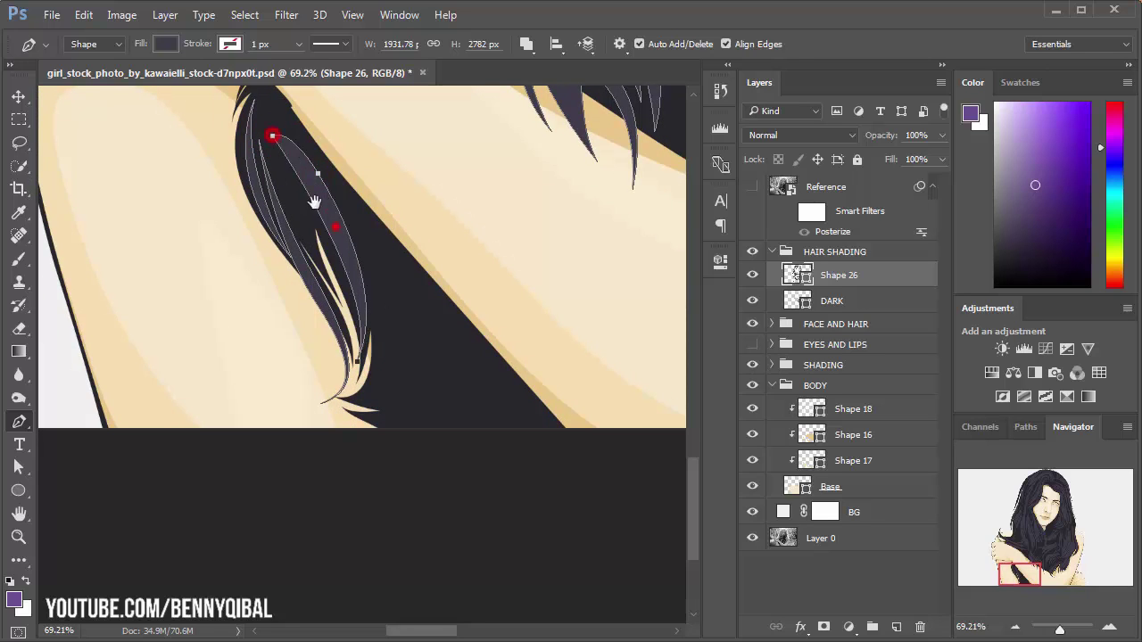
Step: Trace a curved strand along the hair tip over the forearm and finish the path
left_click_drag(341, 203, 315, 172)
left_click_drag(357, 360, 389, 318)
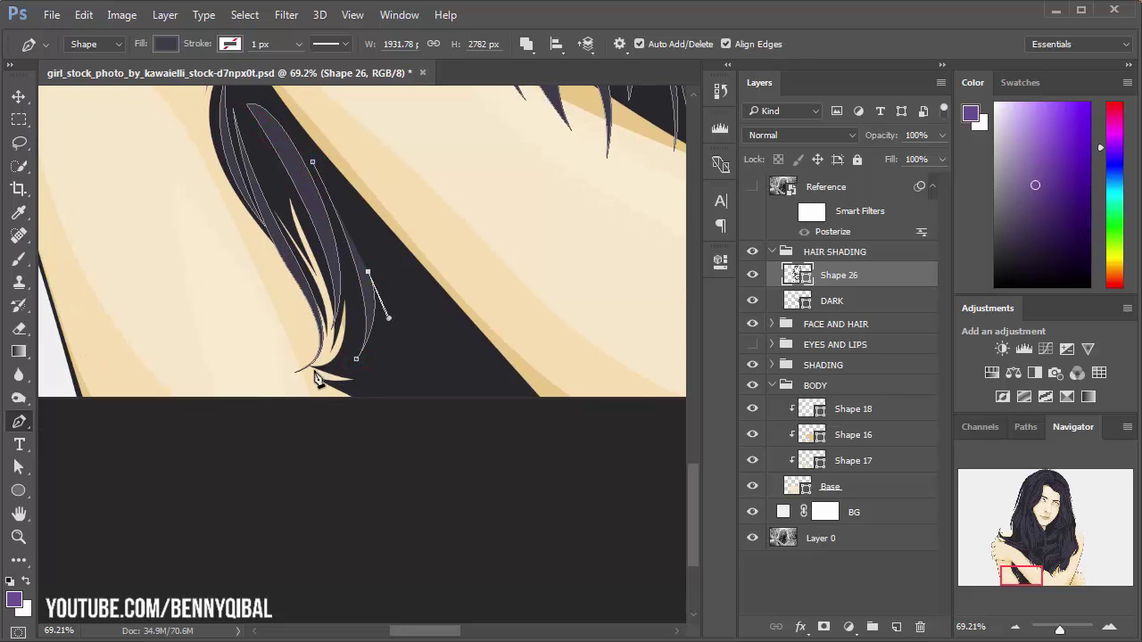
left_click_drag(283, 360, 255, 364)
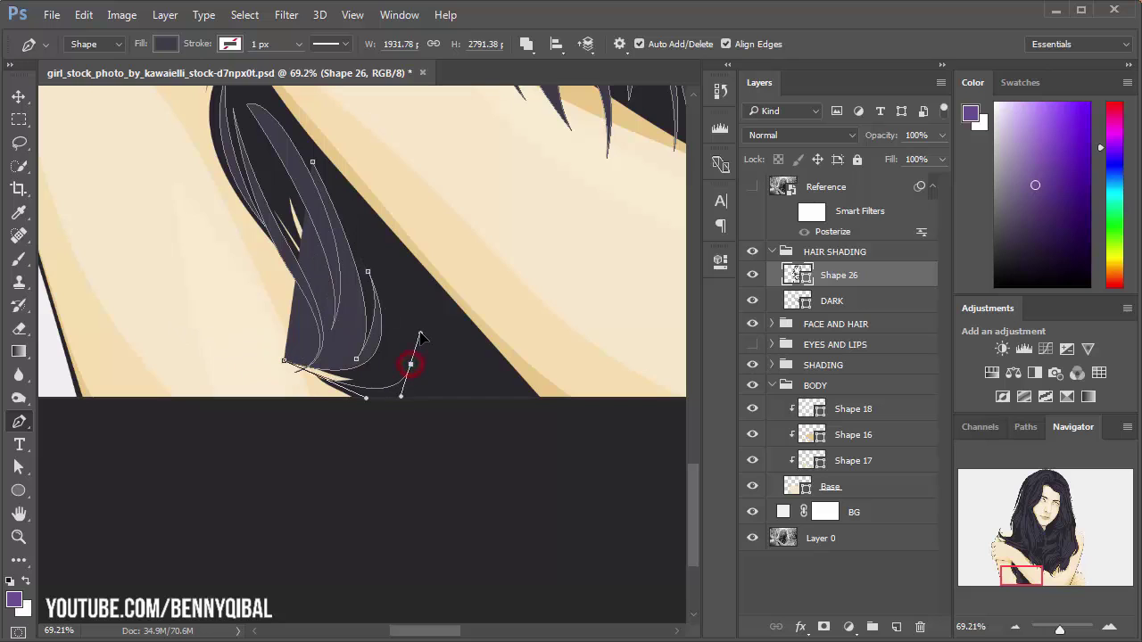
left_click_drag(420, 333, 392, 308)
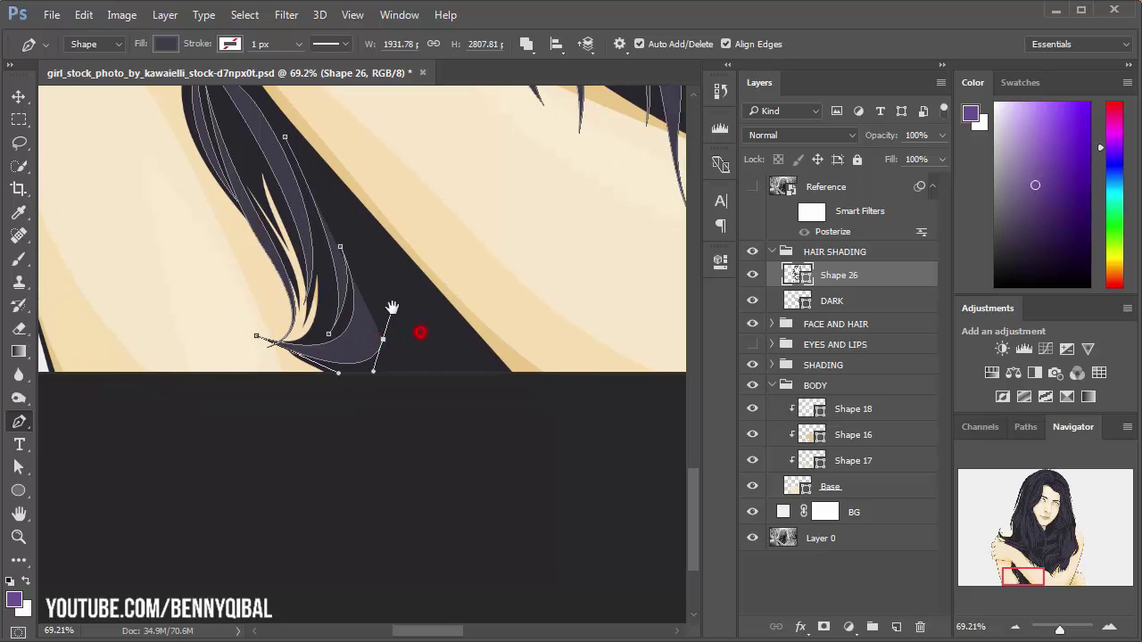
left_click(340, 353, "alt")
left_click_drag(325, 207, 319, 197)
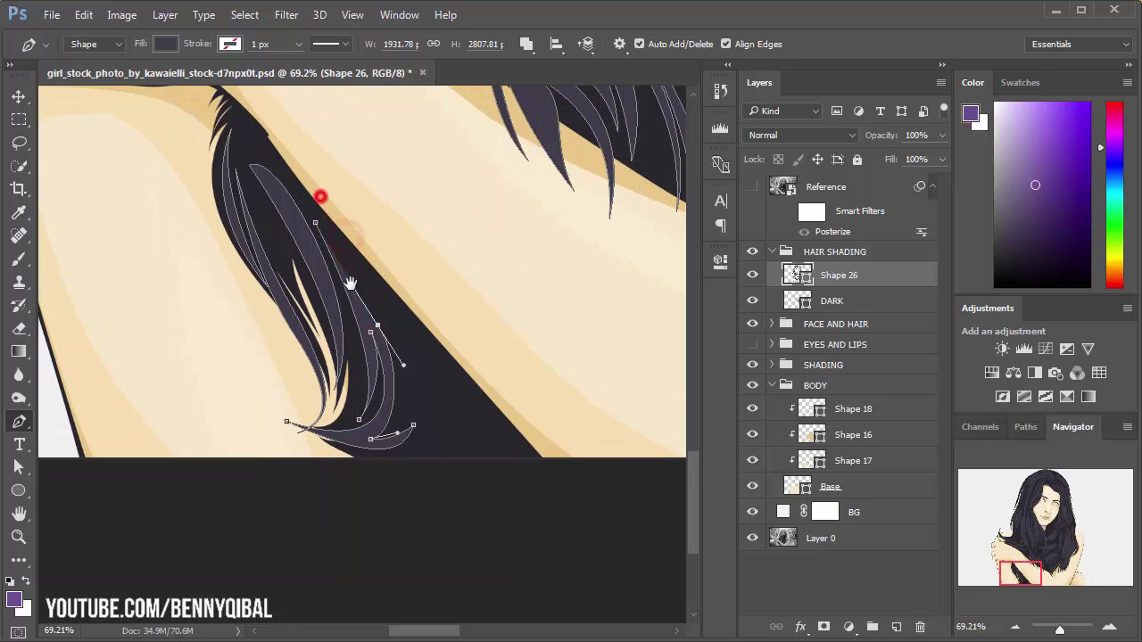
left_click(338, 299)
left_click(426, 419, "ctrl")
left_click_drag(425, 419, 477, 418)
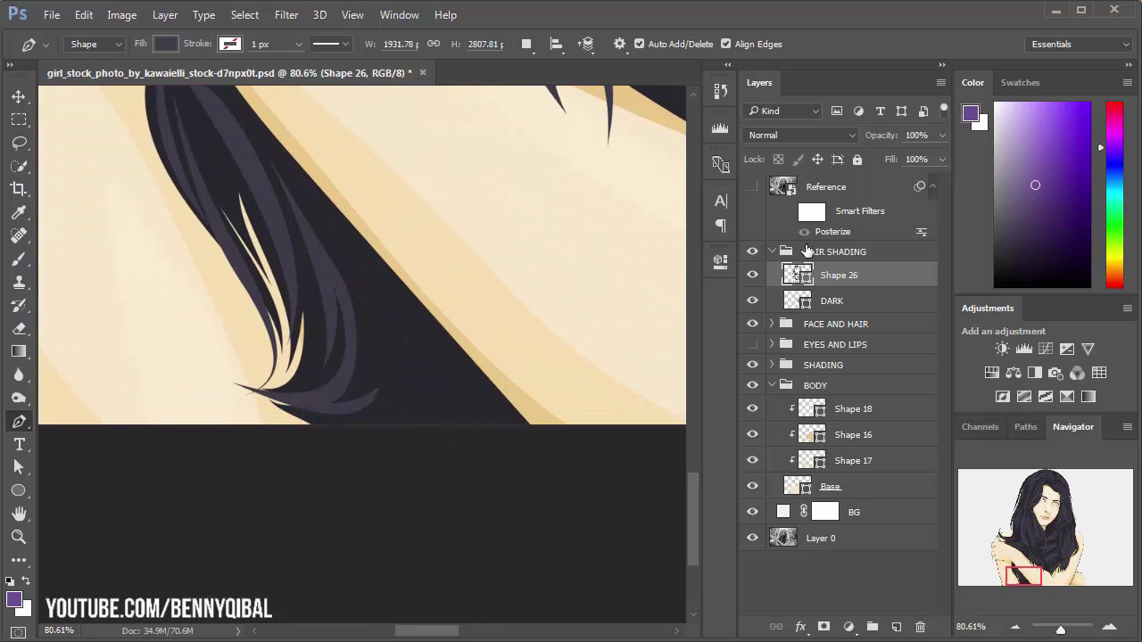
Step: Show the grayscale reference photo and adjust the strand's anchors to match it
left_click(752, 187)
left_click(346, 398)
key("ctrl+z")
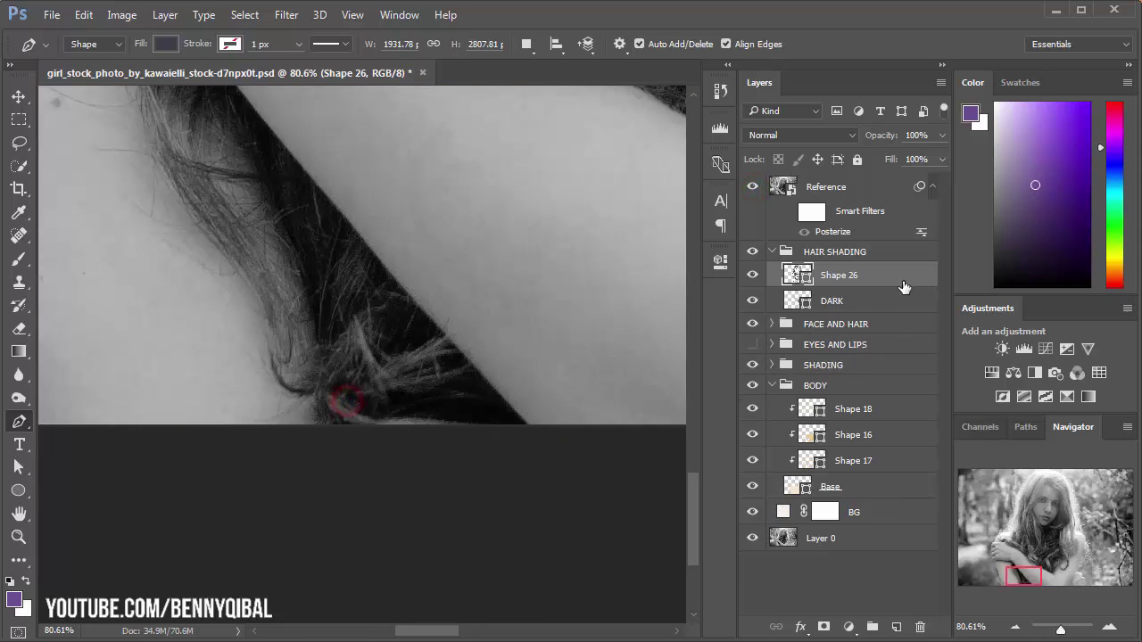
left_click(879, 279)
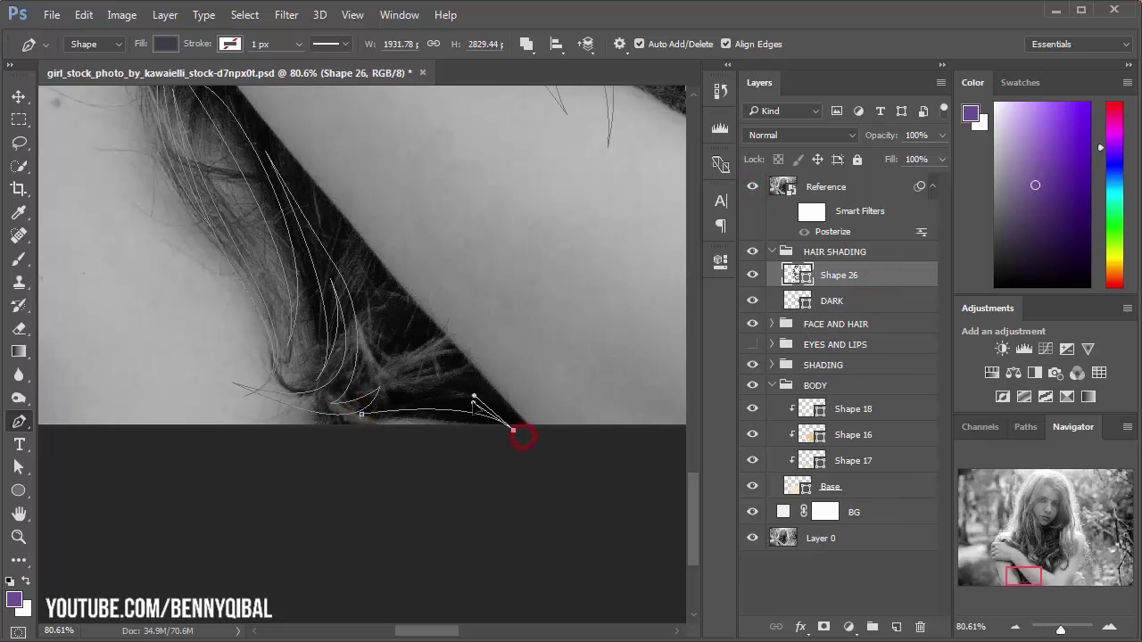
left_click_drag(398, 409, 392, 389)
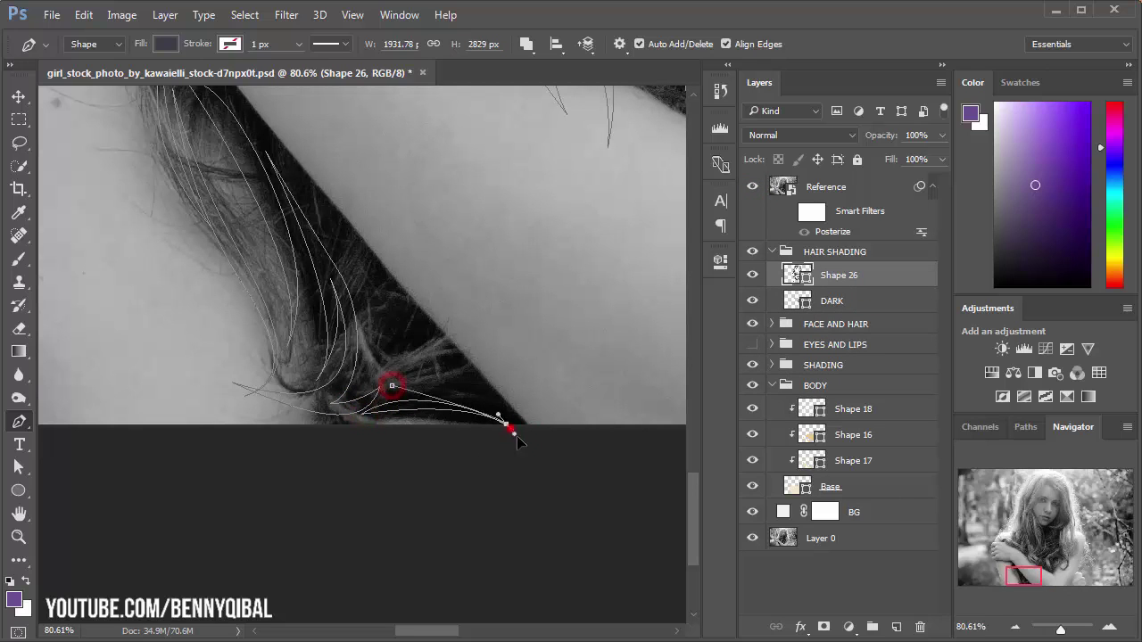
mouse_move(508, 427)
left_mouse_down()
mouse_move(454, 381)
mouse_move(497, 380)
mouse_move(507, 342)
left_mouse_up()
mouse_move(576, 312)
left_mouse_down()
mouse_move(265, 239)
mouse_move(408, 340)
left_mouse_up()
left_click(262, 282, "alt")
left_click(265, 235)
left_click(331, 211)
left_click(439, 343, "alt")
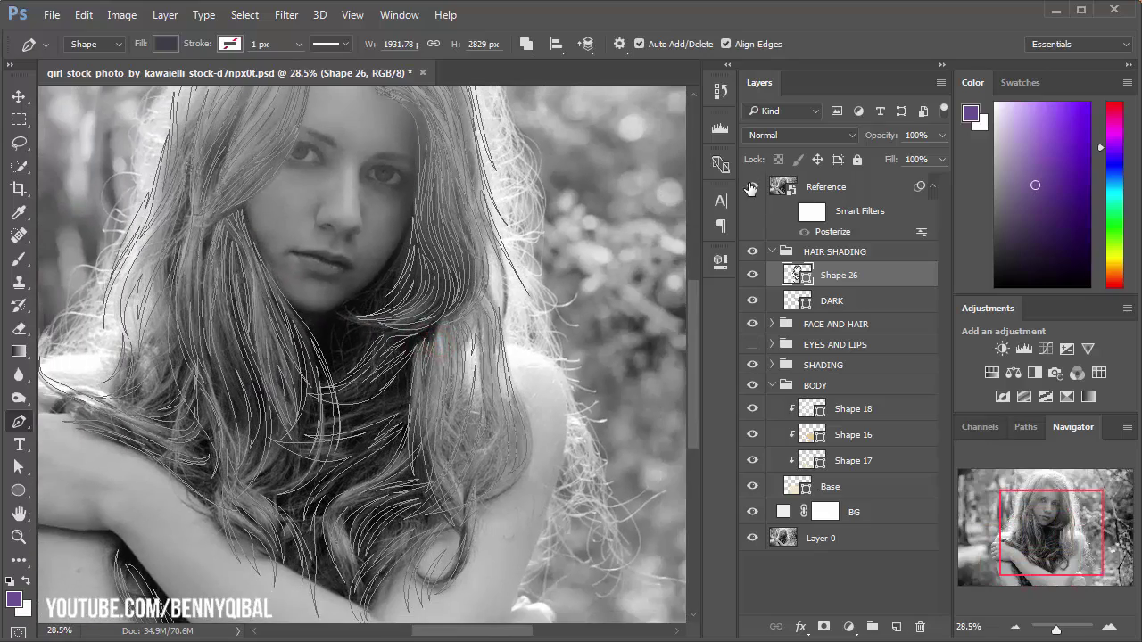
Step: Hide the Reference layer, zoom out to the full portrait, and rename Shape 26 to Mid
left_click(752, 188)
left_click(553, 310, "alt")
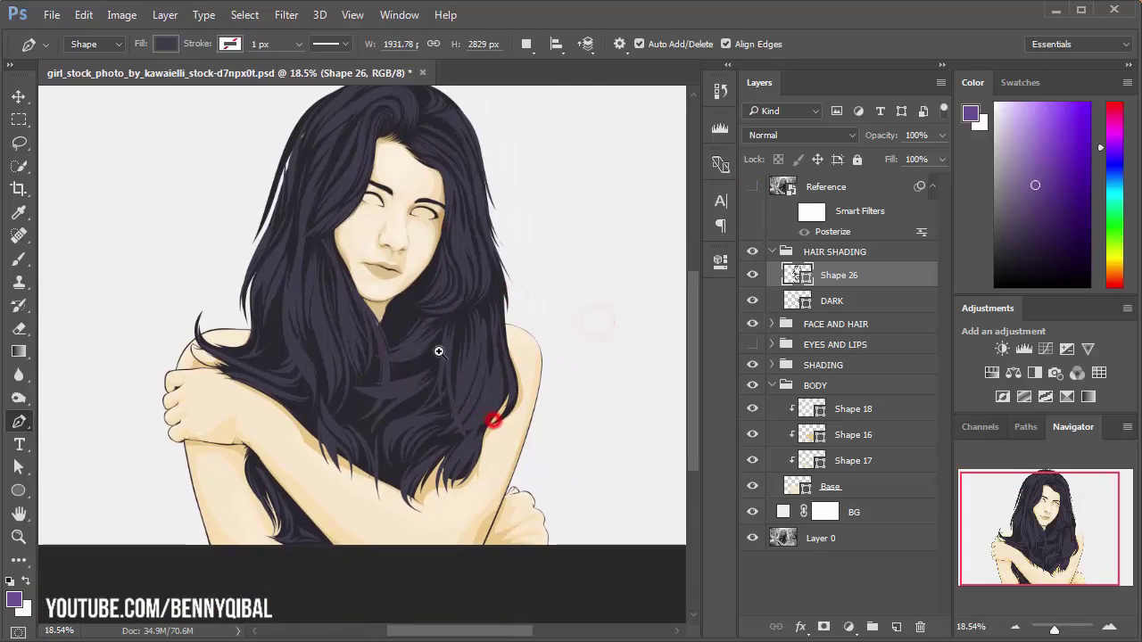
left_click_drag(492, 416, 446, 344)
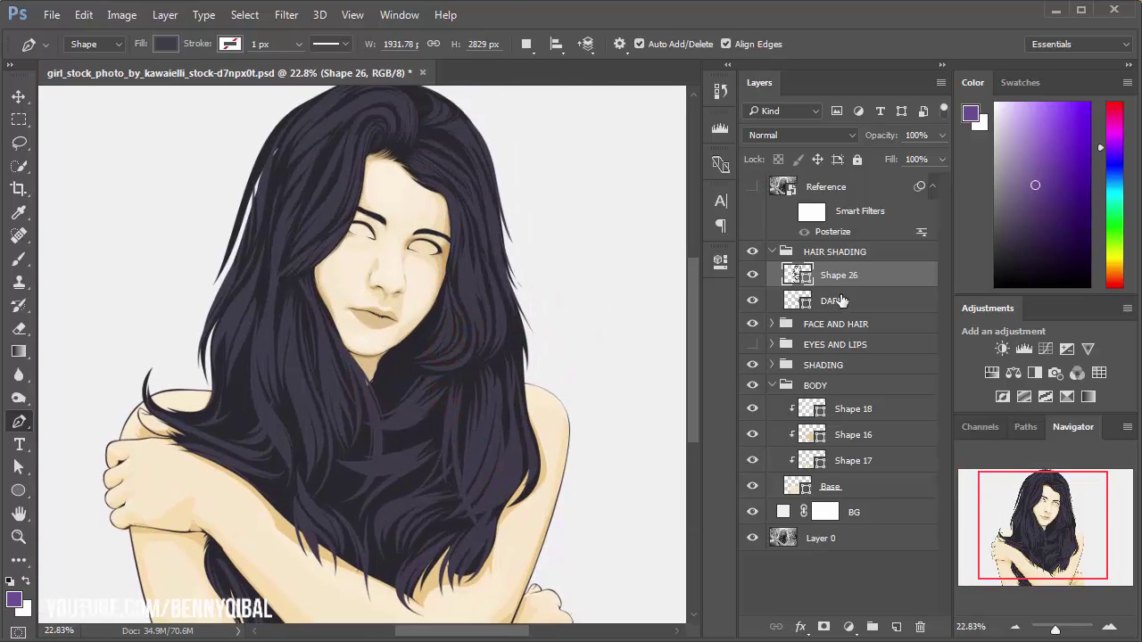
double_click(840, 277)
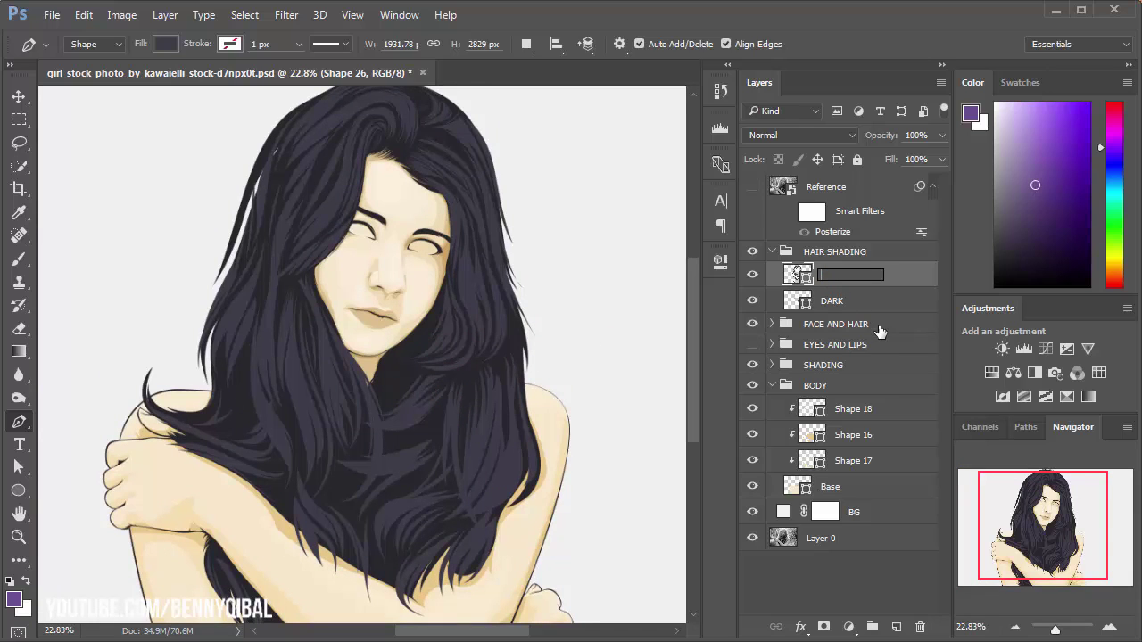
type("Mid")
key("Return")
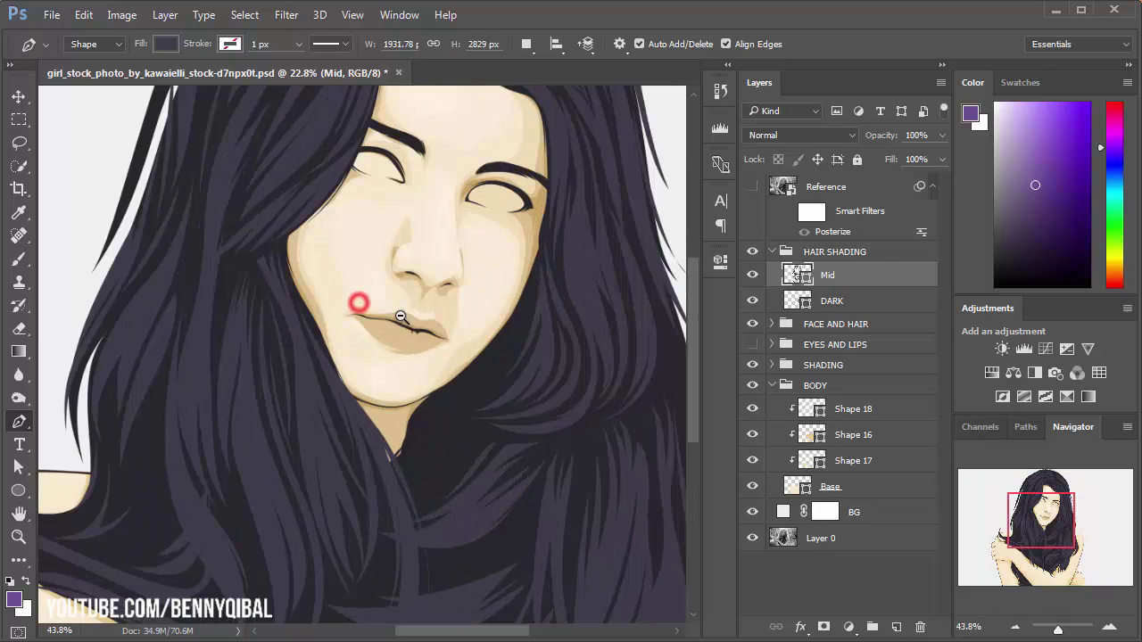
Step: Draw a closed highlight strand along the hair edge beside the forehead
left_click_drag(371, 315, 487, 331)
mouse_move(480, 281)
left_mouse_down()
mouse_move(515, 286)
mouse_move(536, 375)
mouse_move(482, 384)
left_mouse_up()
left_click(468, 228)
left_click_drag(567, 477, 613, 587)
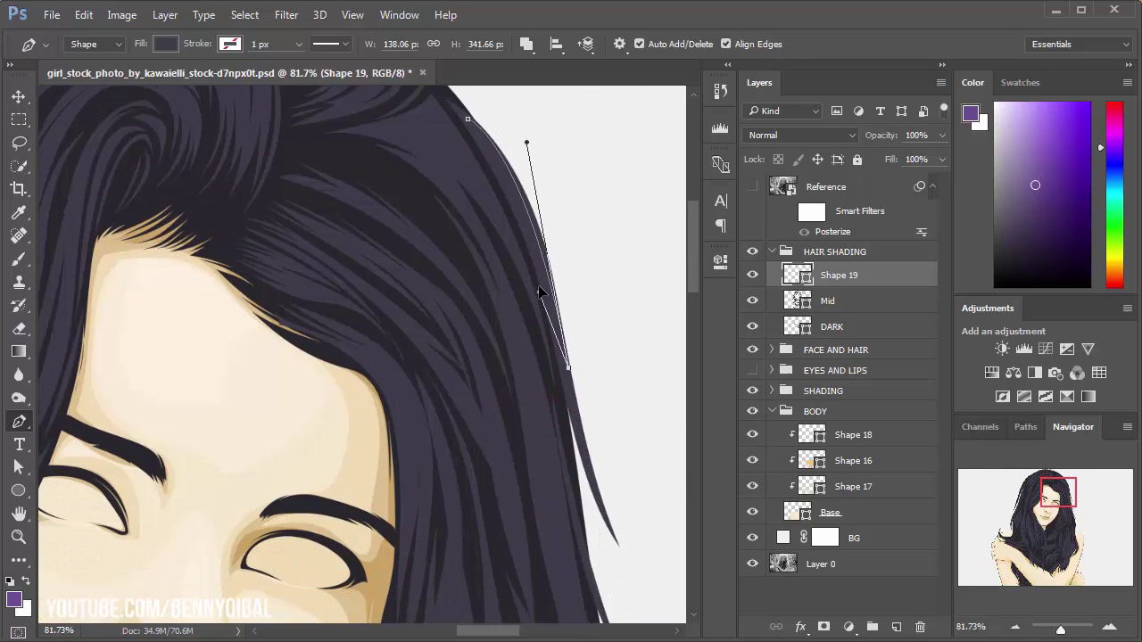
left_click_drag(492, 70, 492, 157)
left_click(468, 206)
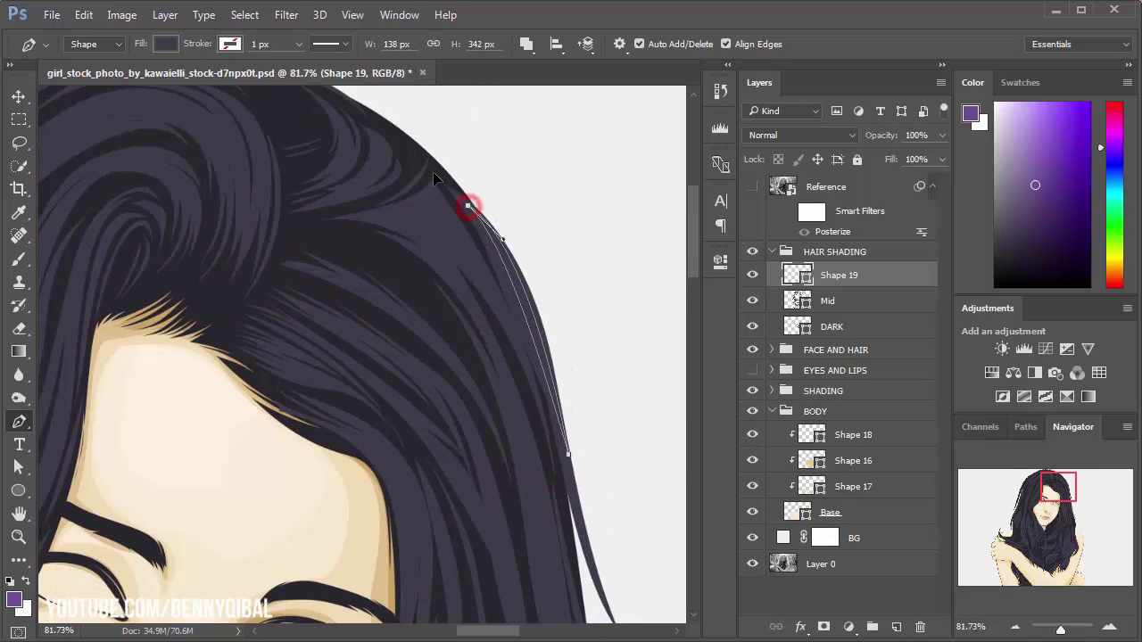
Step: Fill the strand with a light grey and name its layer Highlight
double_click(806, 290)
left_click(662, 313)
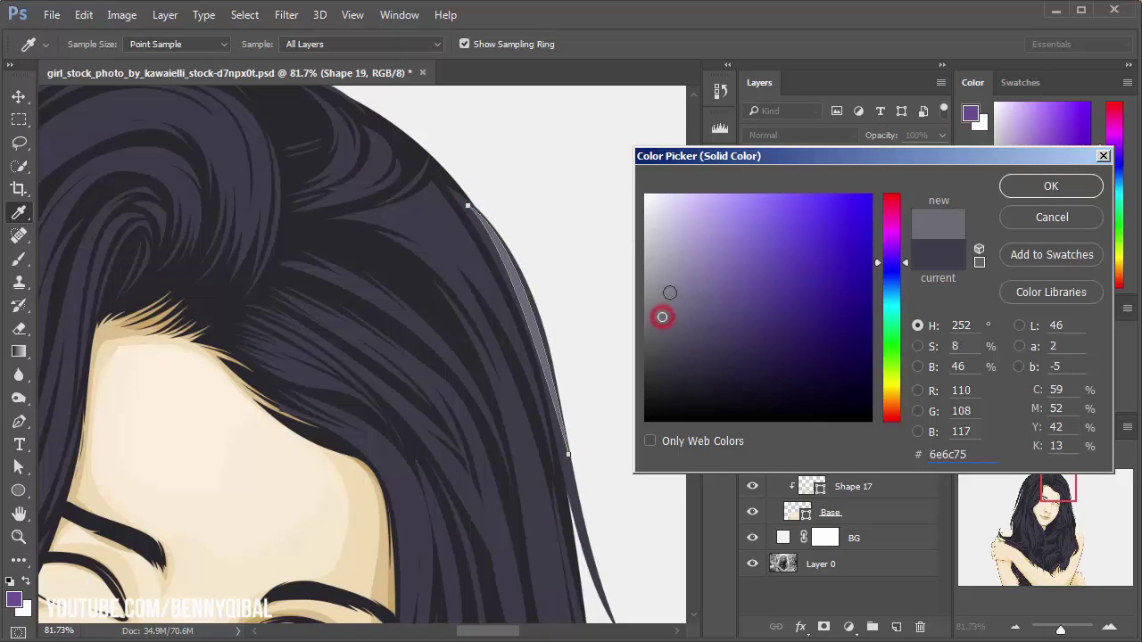
left_click(669, 291)
key("Return")
double_click(848, 276)
type("Highlight")
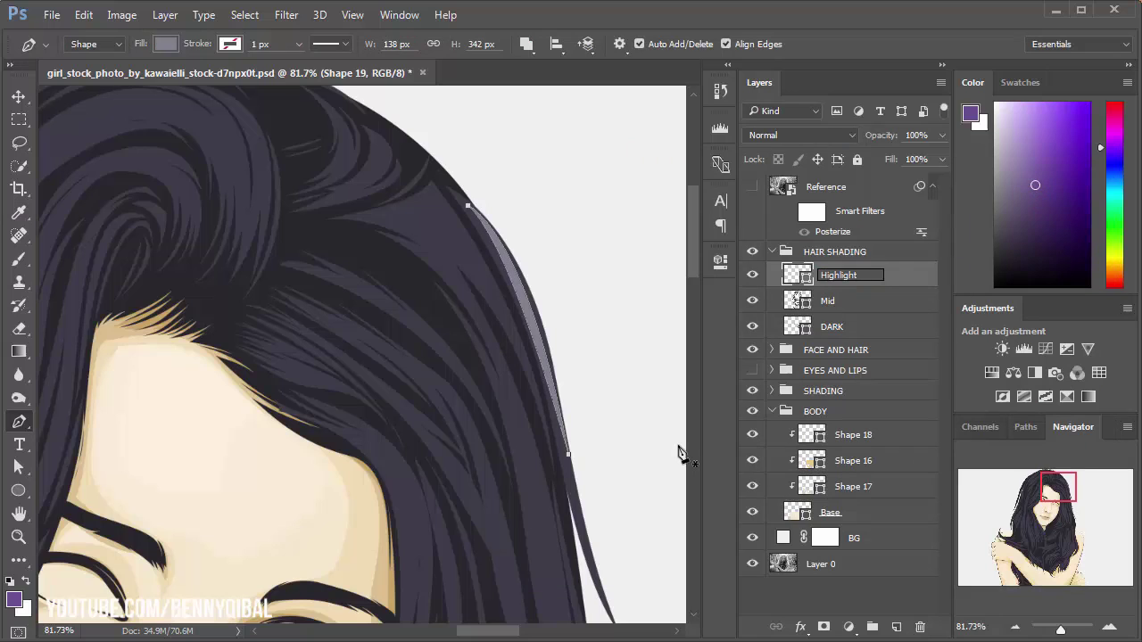
key("Return")
Step: Add a second curved highlight strand running down the hair from the forehead
scroll(537, 382, "down", 2)
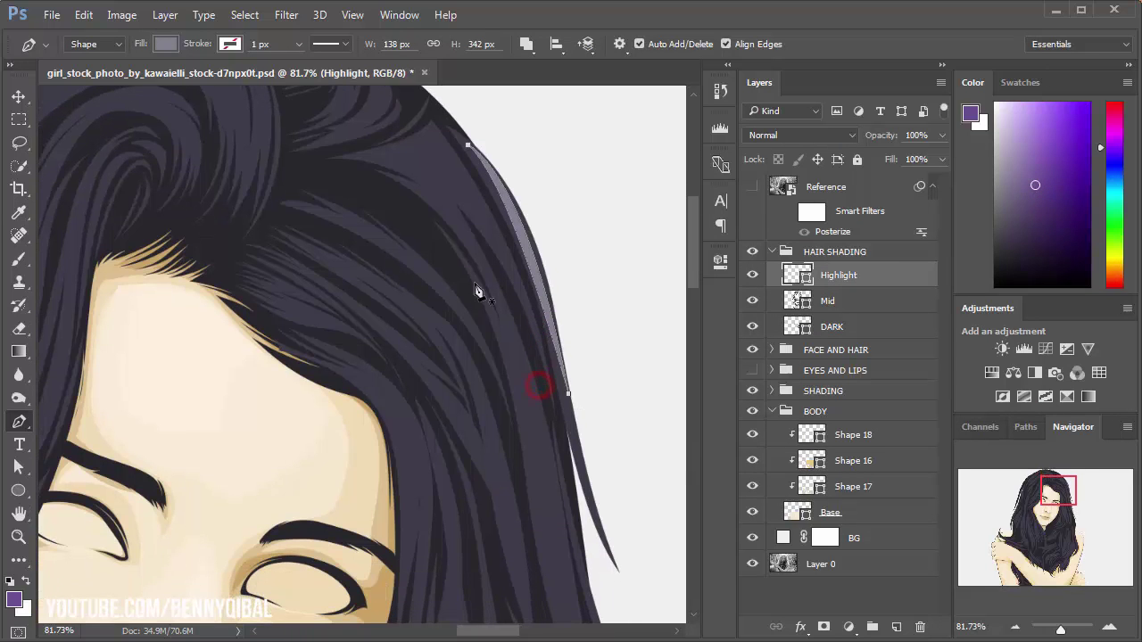
left_click_drag(547, 385, 555, 412)
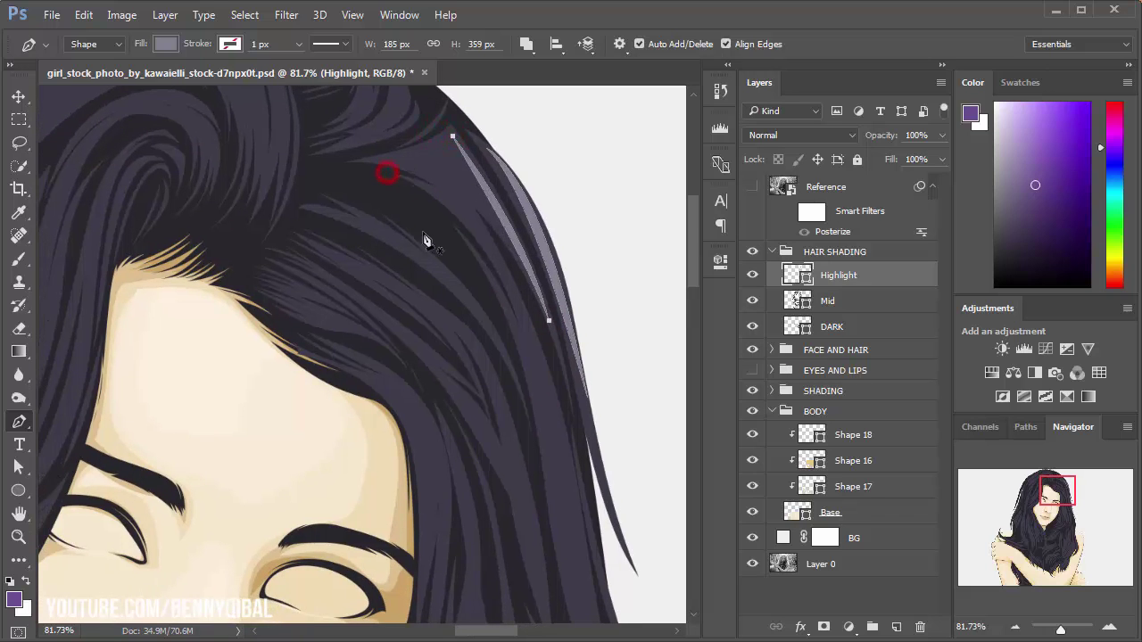
scroll(446, 148, "down", 3)
left_click(544, 411)
left_click(568, 578)
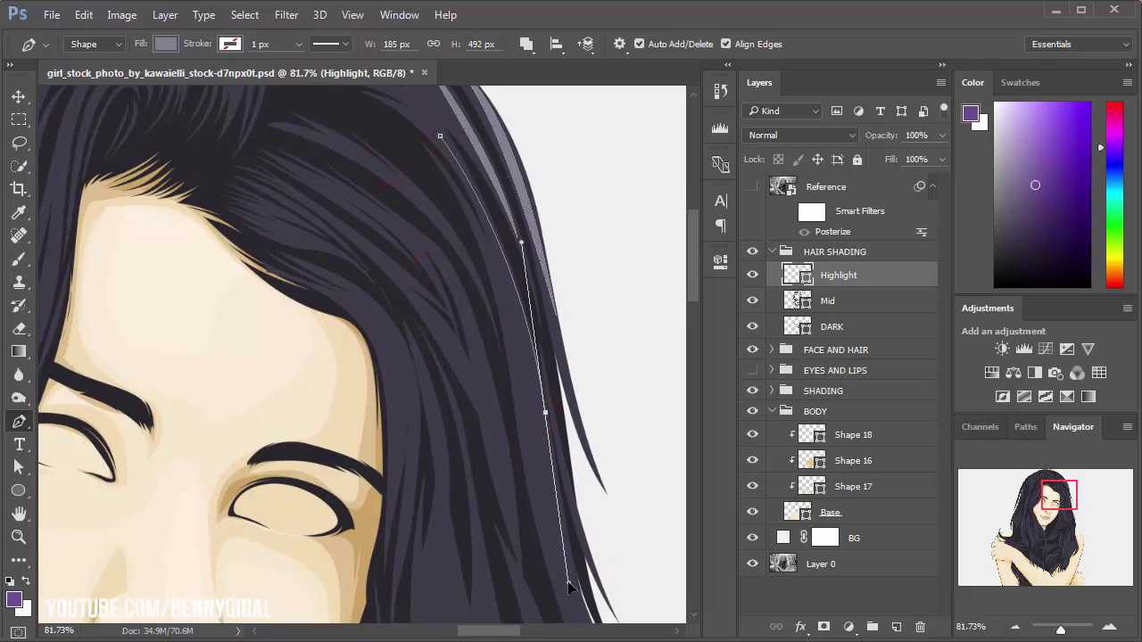
scroll(567, 553, "down", 5)
left_click_drag(587, 556, 614, 615)
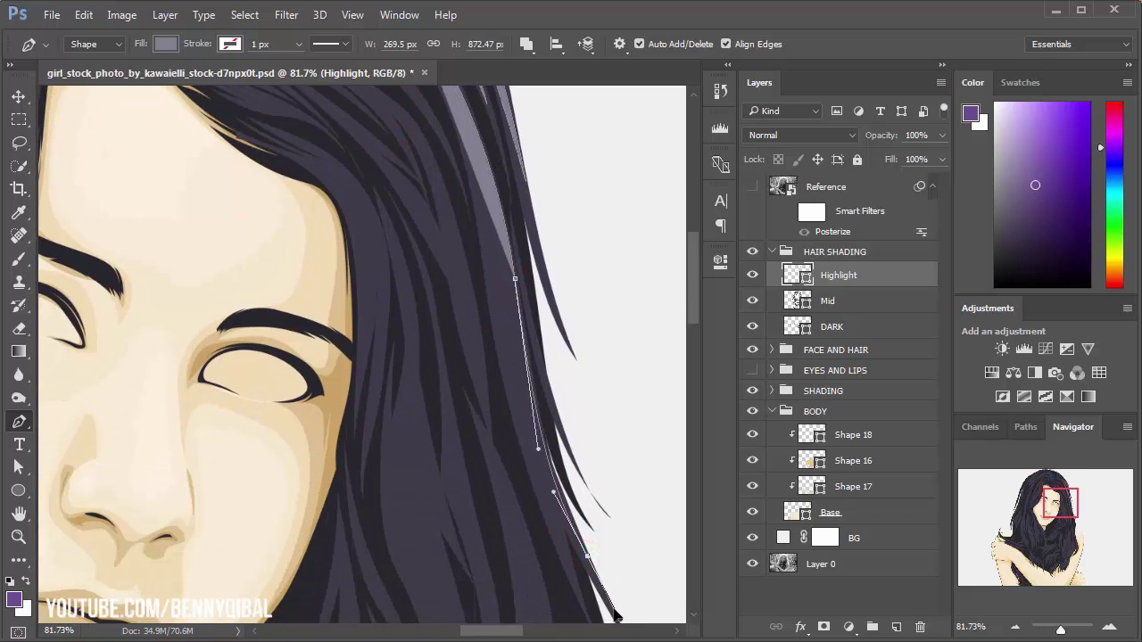
left_click_drag(514, 361, 502, 326)
scroll(461, 210, "up", 3)
left_click(463, 209)
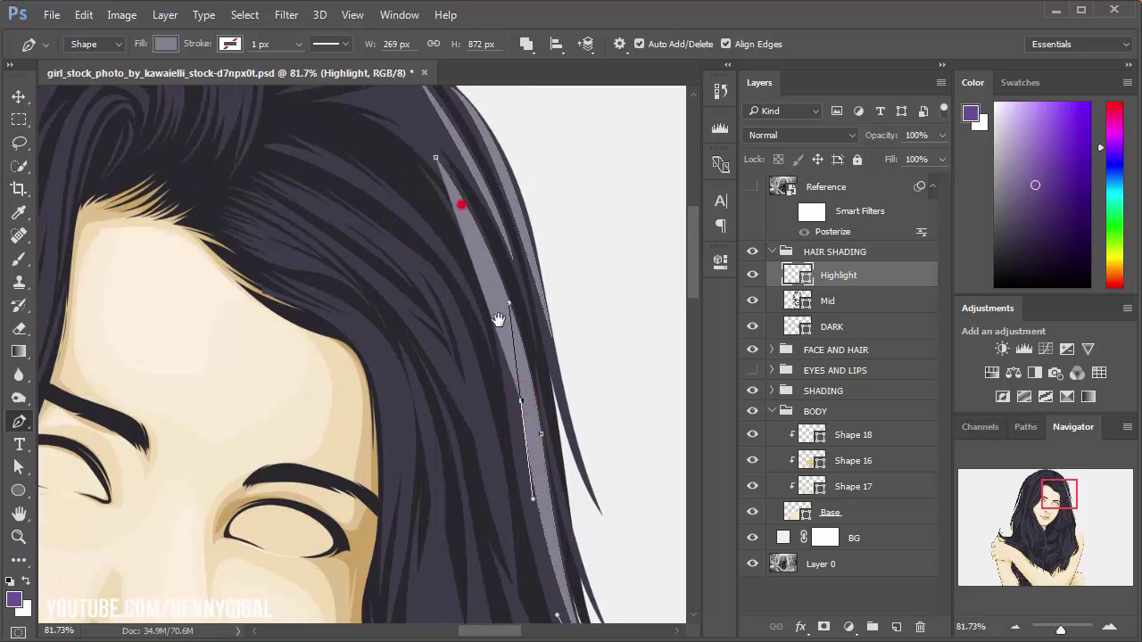
Step: Shape another highlight strand curving down the forehead hair
scroll(448, 210, "down", 8)
scroll(434, 306, "up", 6)
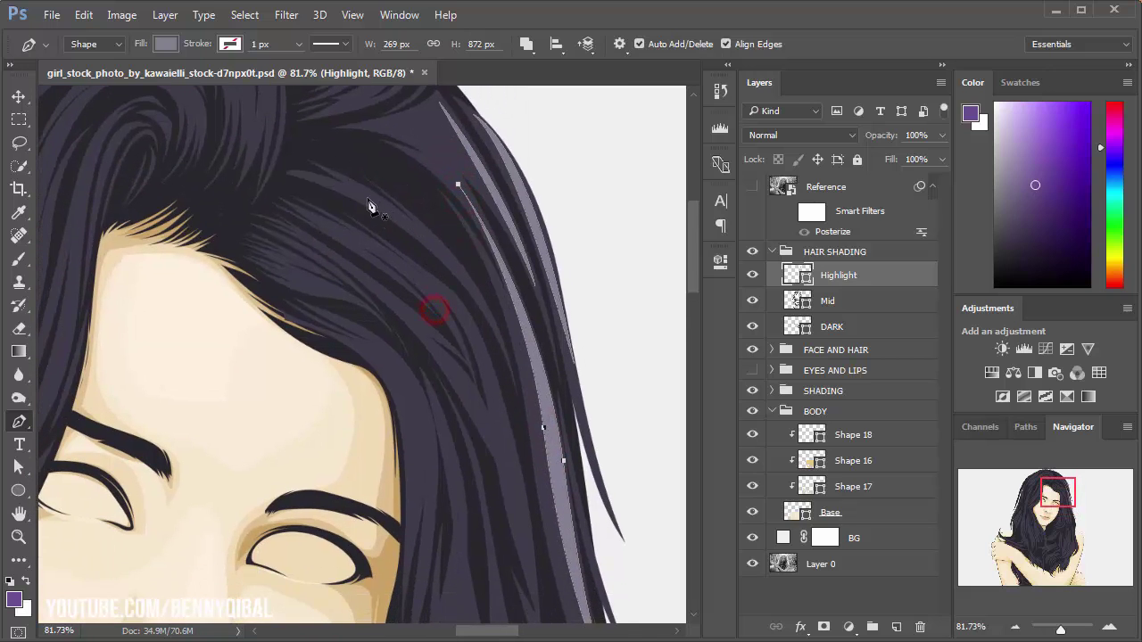
left_click_drag(503, 348, 531, 428)
left_click(501, 342)
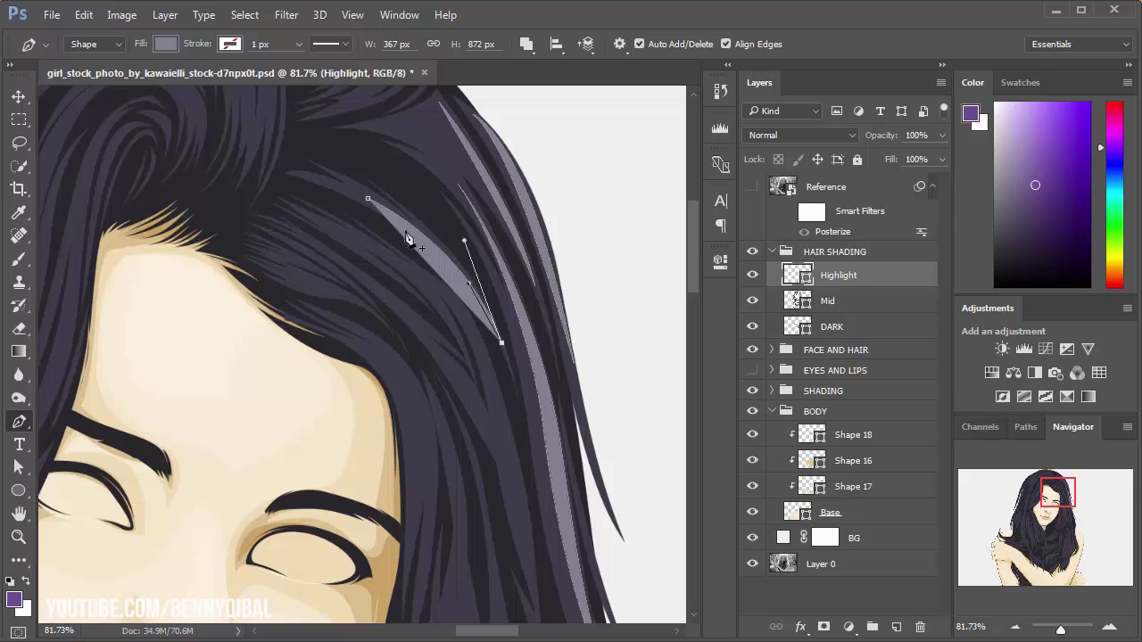
Step: Draw a closed highlight strand from the hairline along the temple hair
left_click_drag(365, 289, 362, 223)
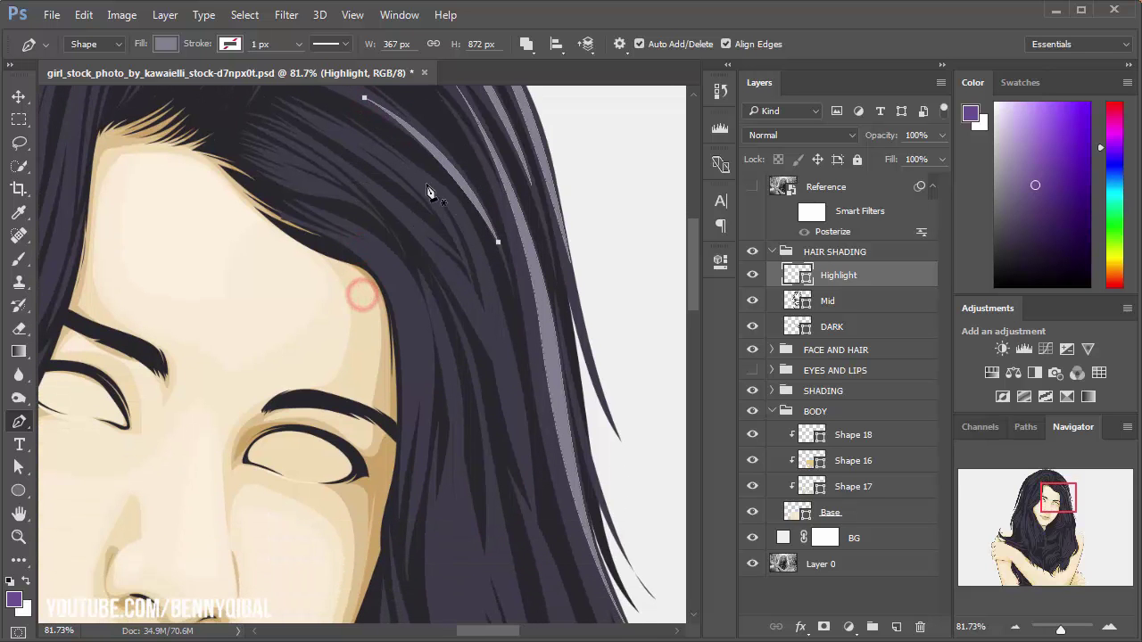
left_click_drag(423, 306, 406, 215)
scroll(328, 187, "up", 3)
left_click(333, 143)
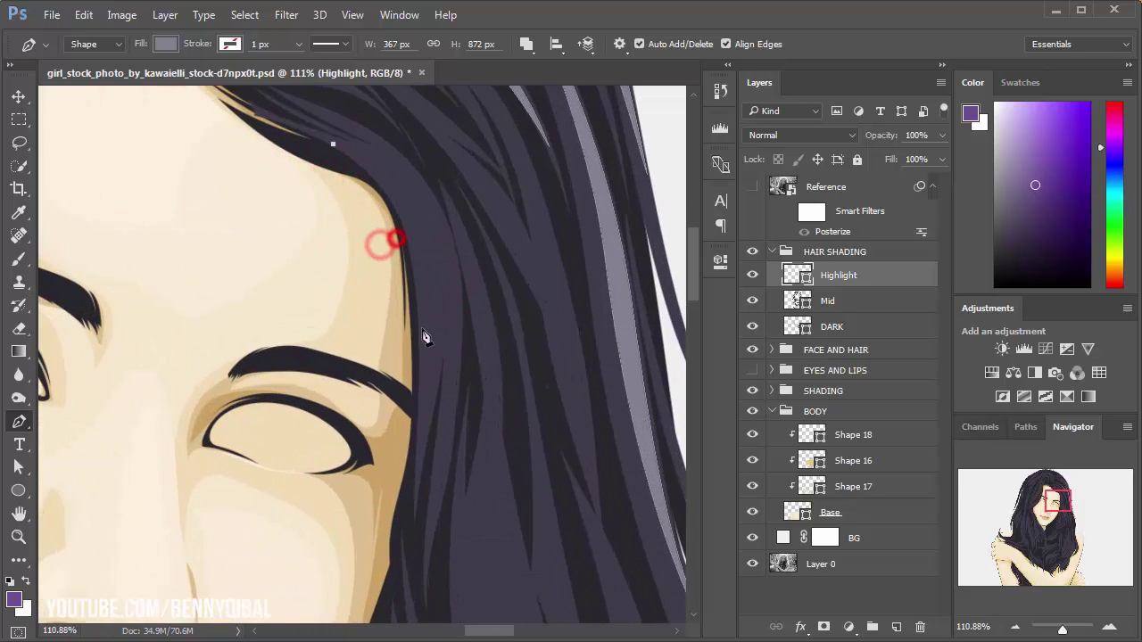
left_click_drag(422, 412, 397, 607)
left_click_drag(435, 346, 434, 340)
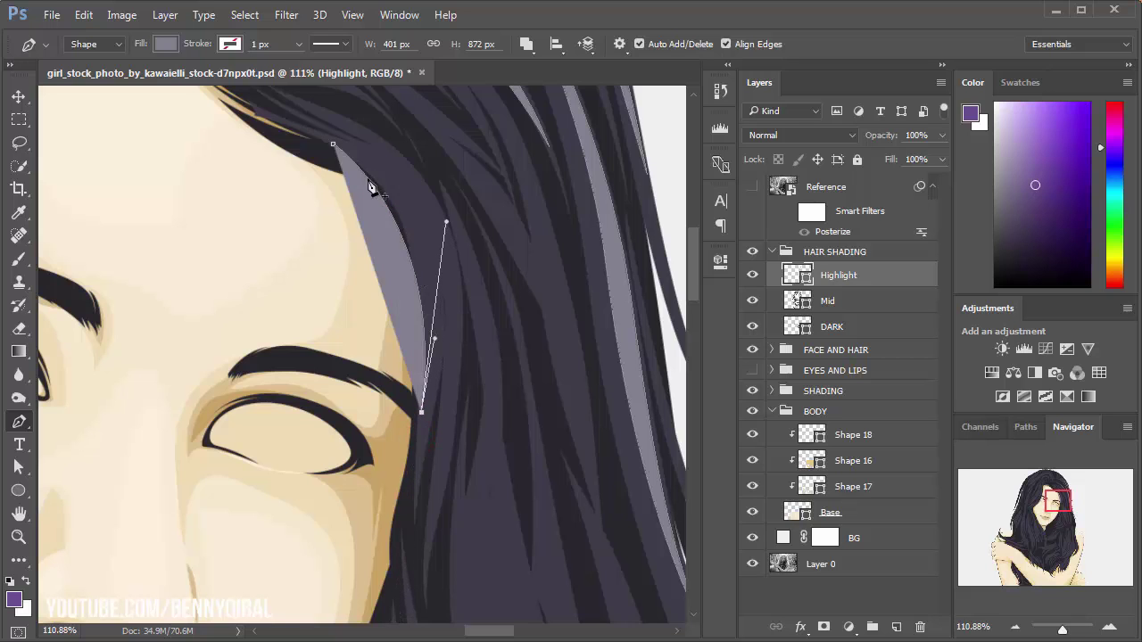
left_click_drag(333, 143, 241, 116)
Step: Draw a strand from beside the temple extending down toward the chin
scroll(420, 242, "down", 3)
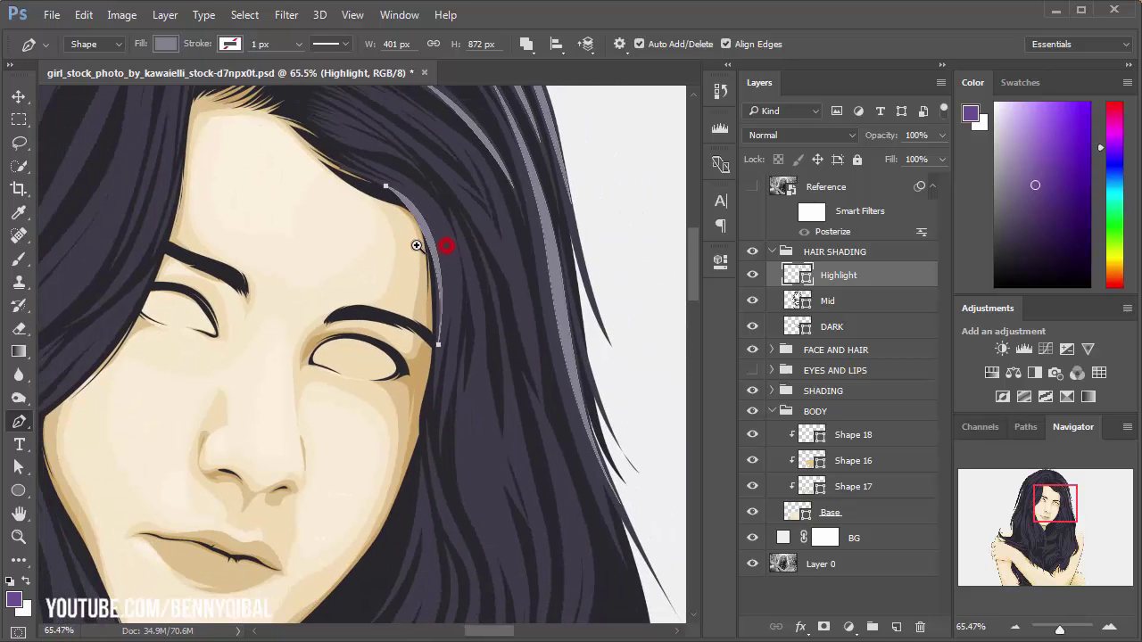
mouse_move(433, 254)
left_mouse_down()
mouse_move(450, 258)
mouse_move(444, 228)
left_mouse_up()
left_click(522, 336)
left_click(565, 412)
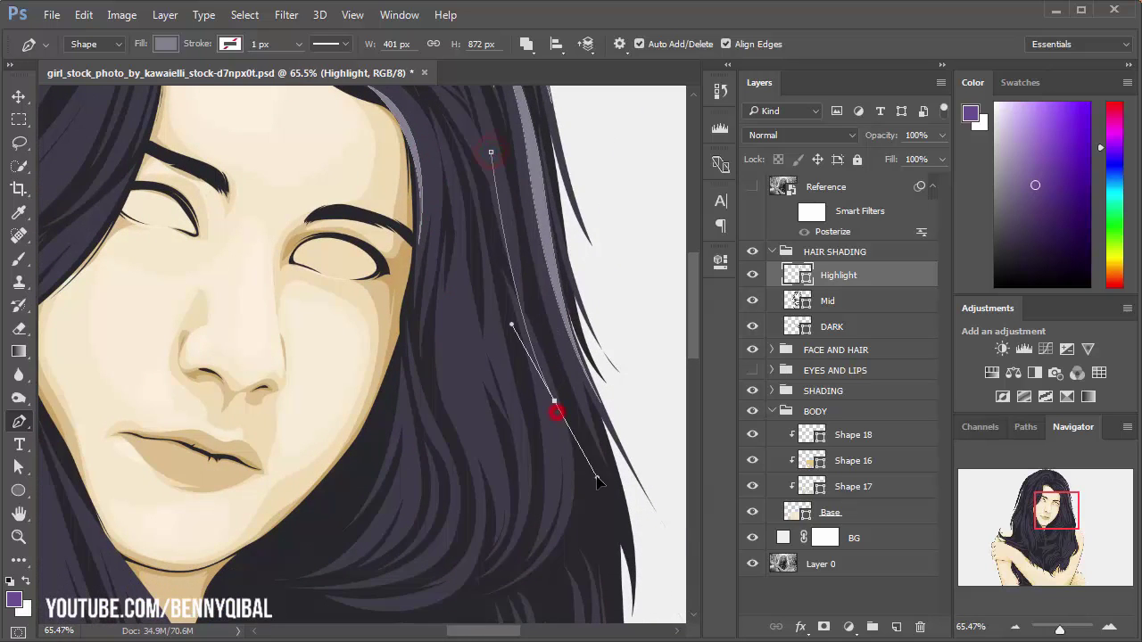
left_click(532, 365)
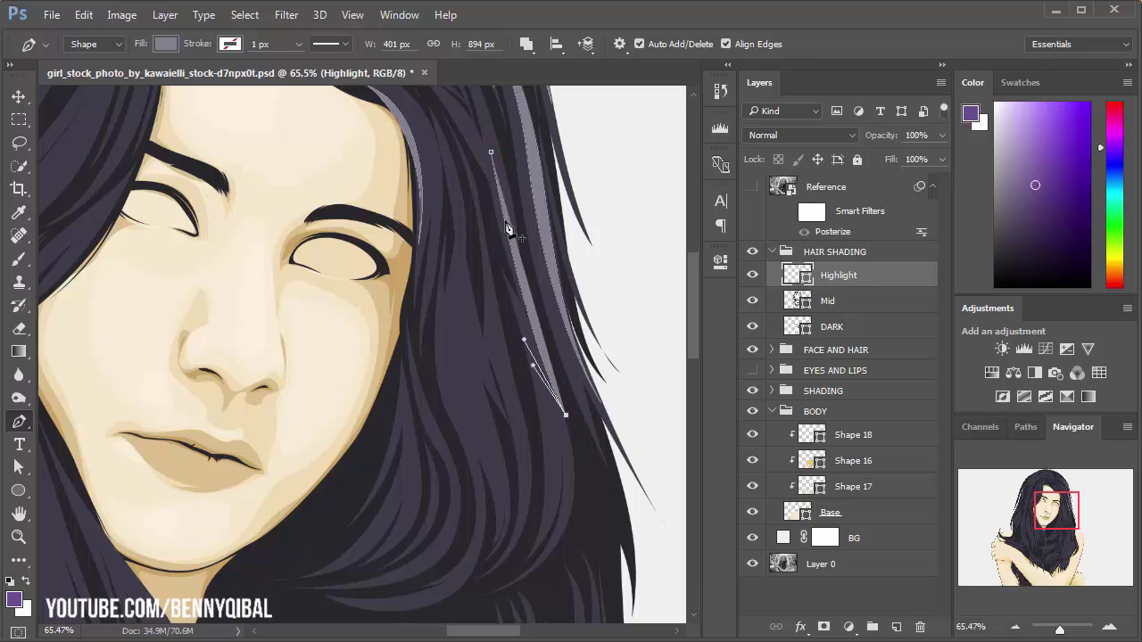
left_click_drag(505, 234, 500, 234)
scroll(538, 390, "down", 2)
left_click_drag(515, 507, 609, 452)
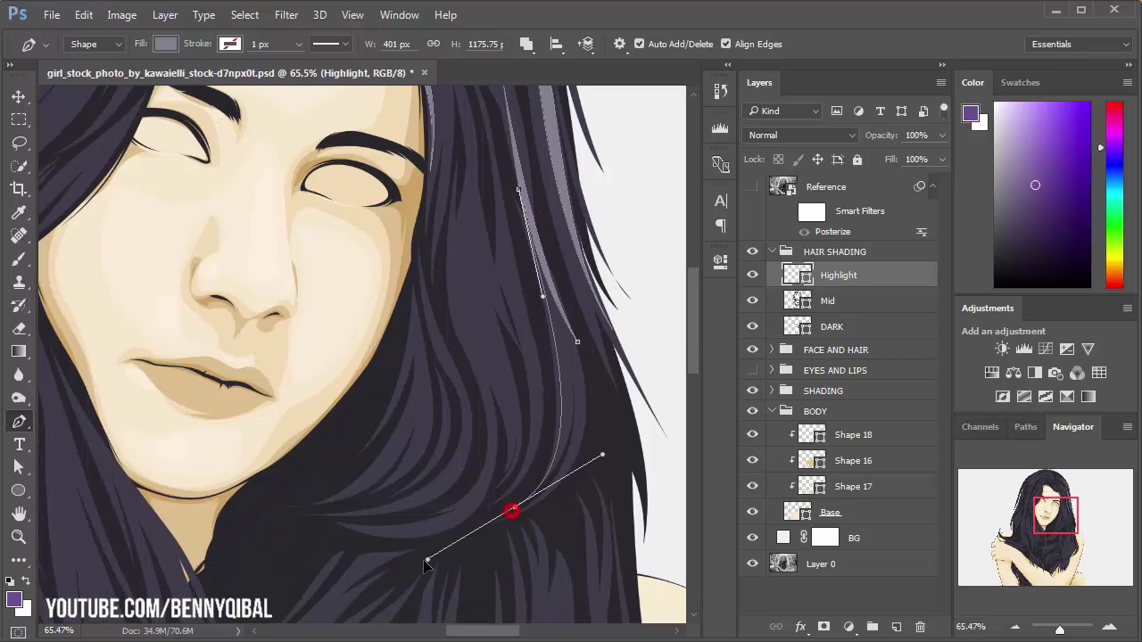
Step: Add two closed highlight strands down the cheek-side hair beside the eye
left_click_drag(502, 165, 526, 277)
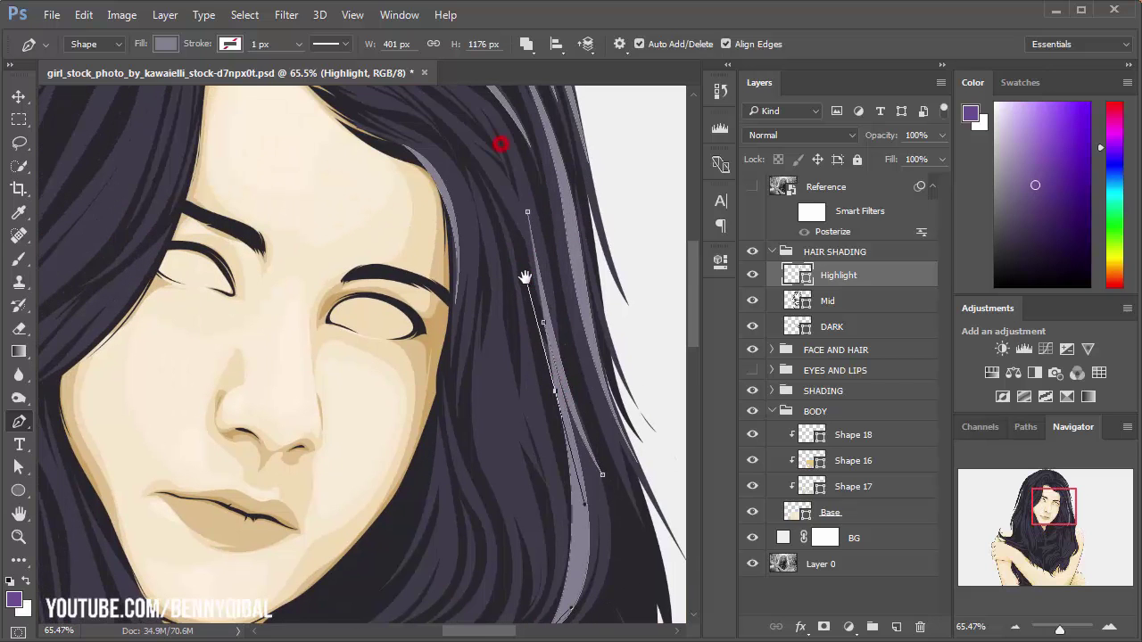
left_click_drag(530, 216, 499, 74)
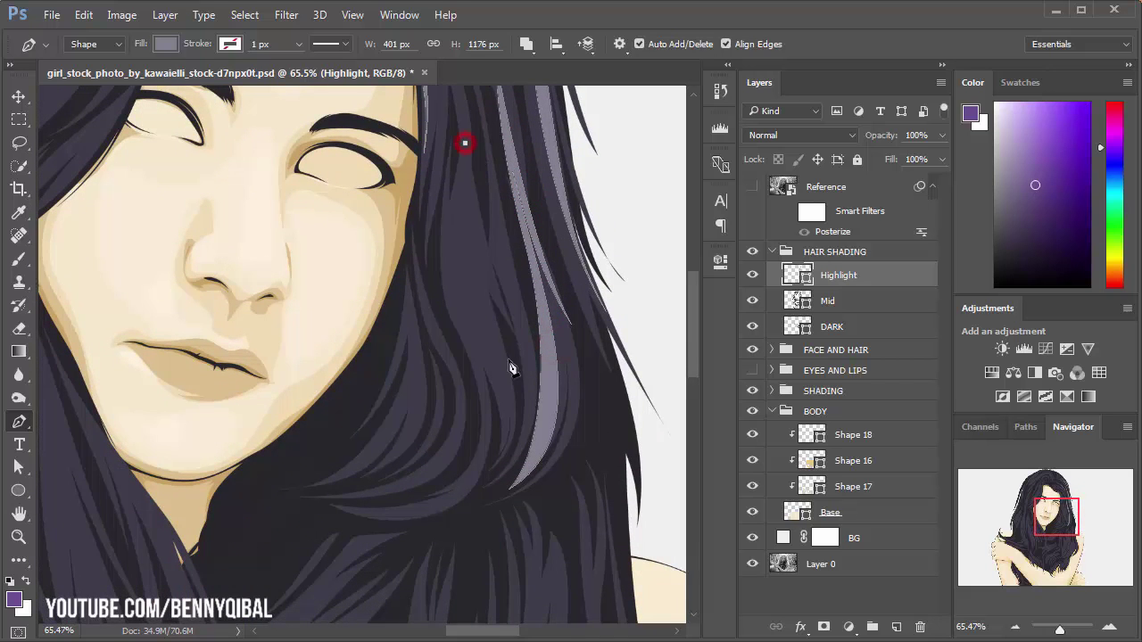
left_click_drag(509, 394, 529, 462)
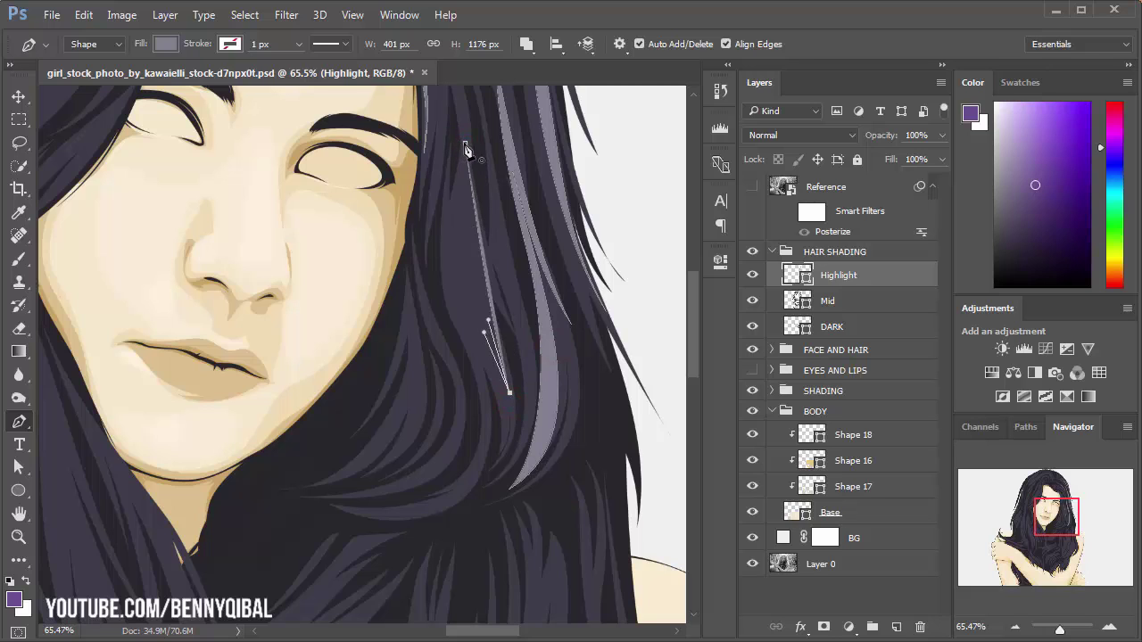
left_click(464, 144)
left_click(449, 200)
left_click_drag(481, 371, 523, 446)
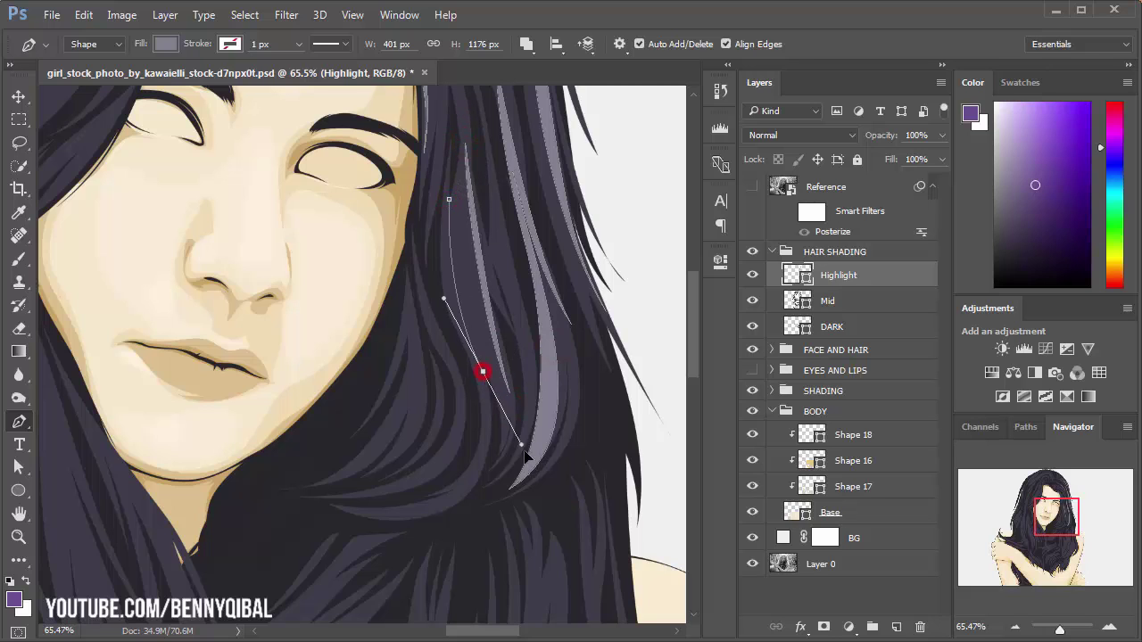
left_click(449, 200)
Step: Draw a thin sweeping highlight strand beside the chin
left_click_drag(480, 396, 484, 318)
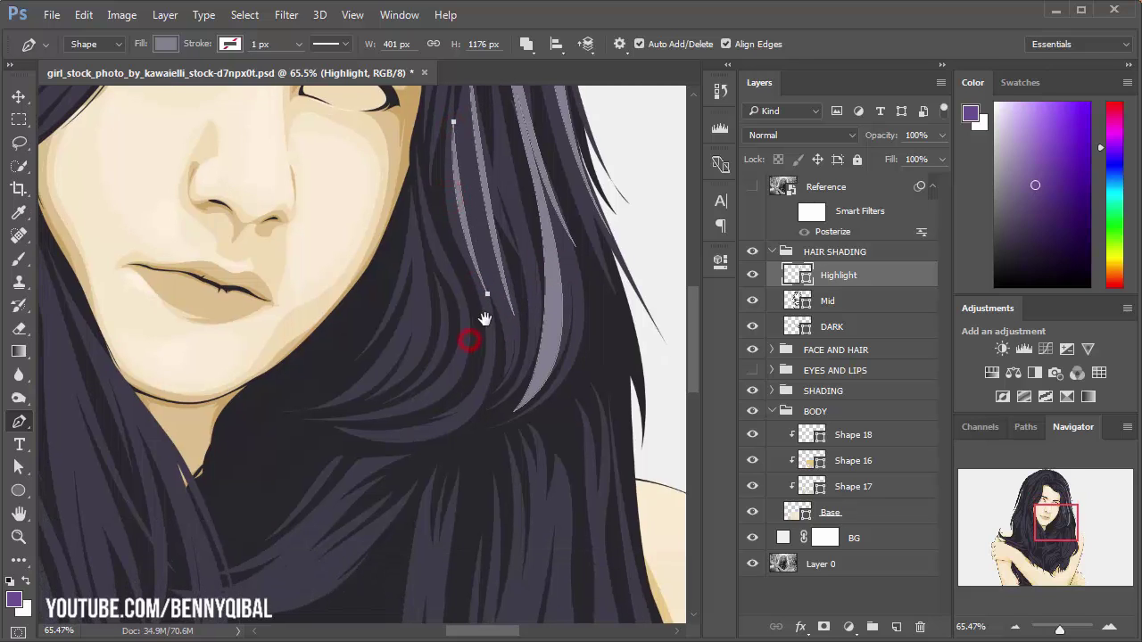
left_click_drag(380, 435, 285, 423)
left_click_drag(489, 413, 487, 380)
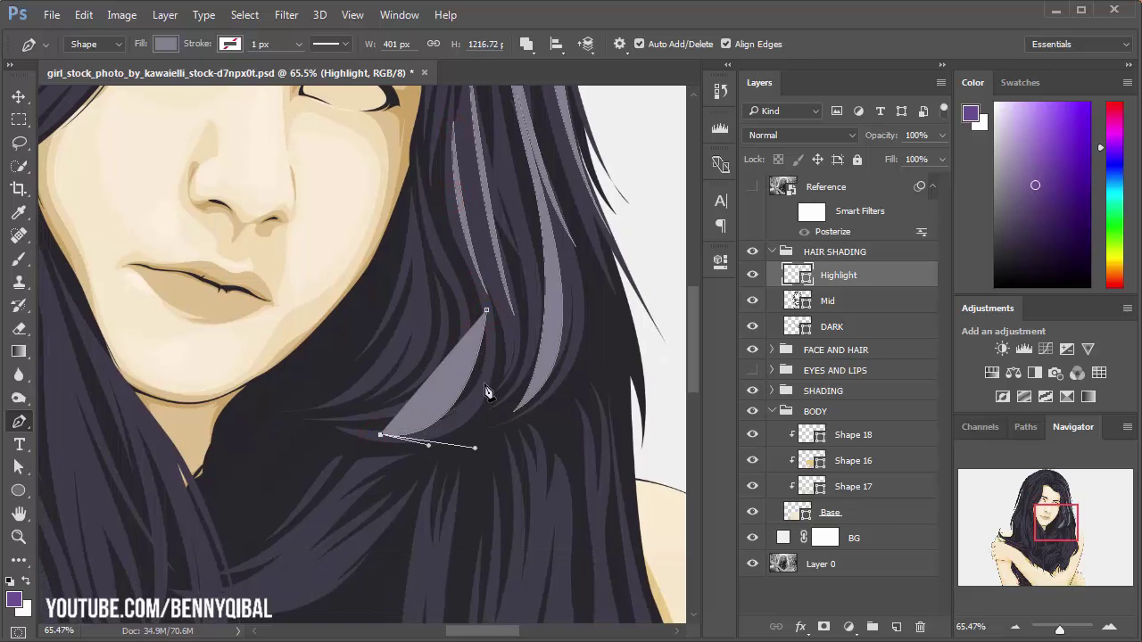
left_click_drag(366, 442, 290, 432)
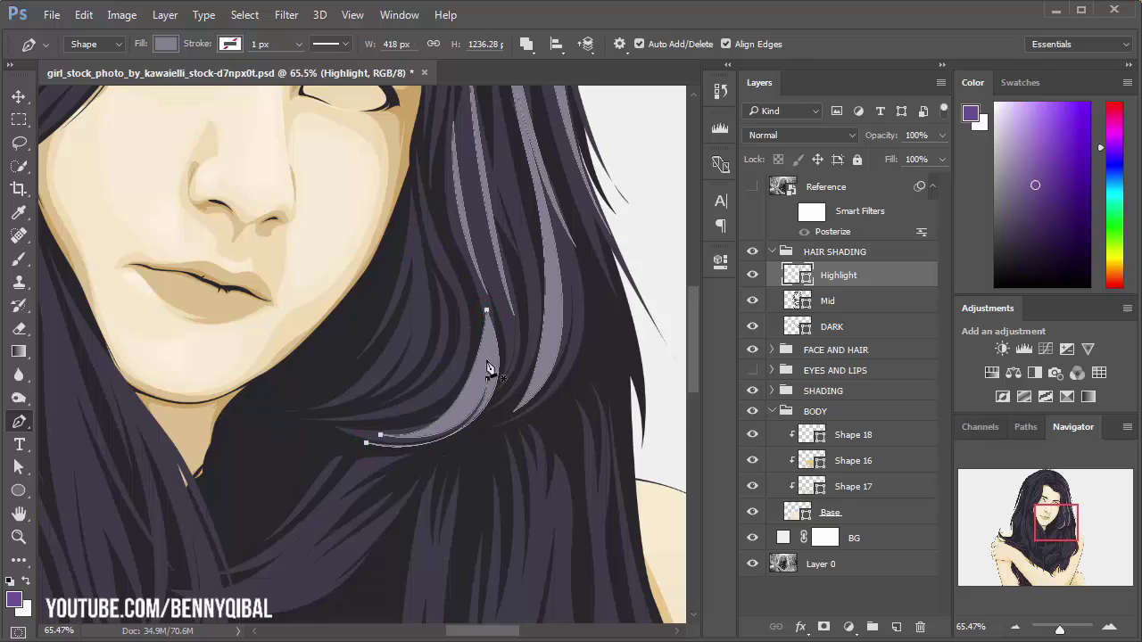
left_click_drag(499, 405, 485, 363)
left_click_drag(472, 266, 518, 316)
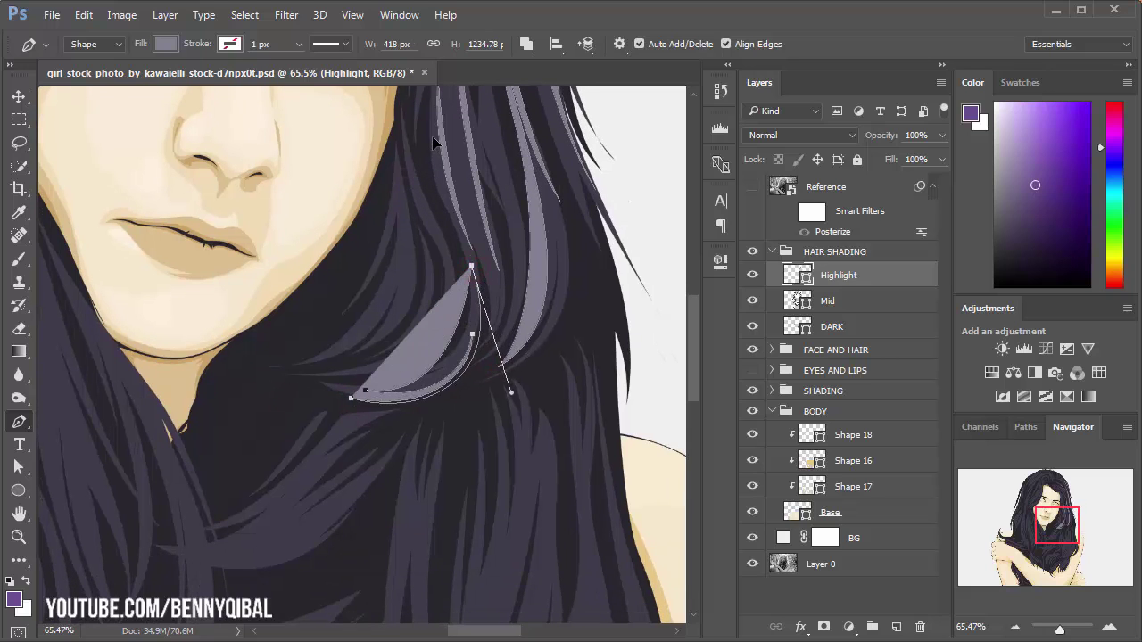
Step: Trace a long thin strand along the hair's outer right edge toward the shoulder
left_click_drag(435, 268, 503, 269)
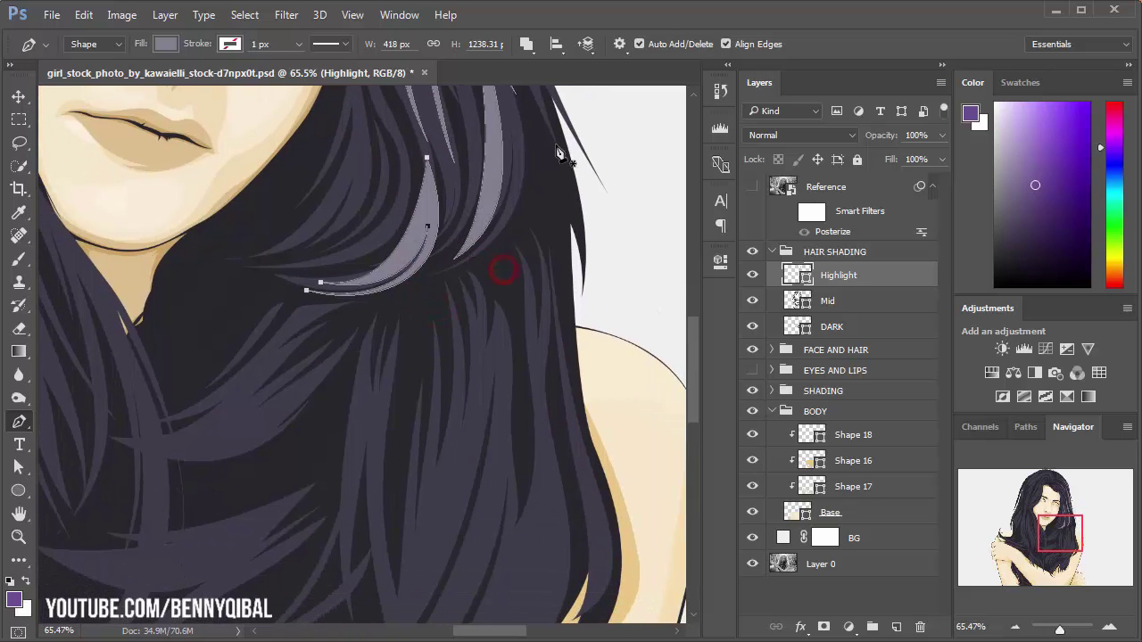
left_click_drag(560, 314, 548, 405)
left_click_drag(572, 458, 554, 361)
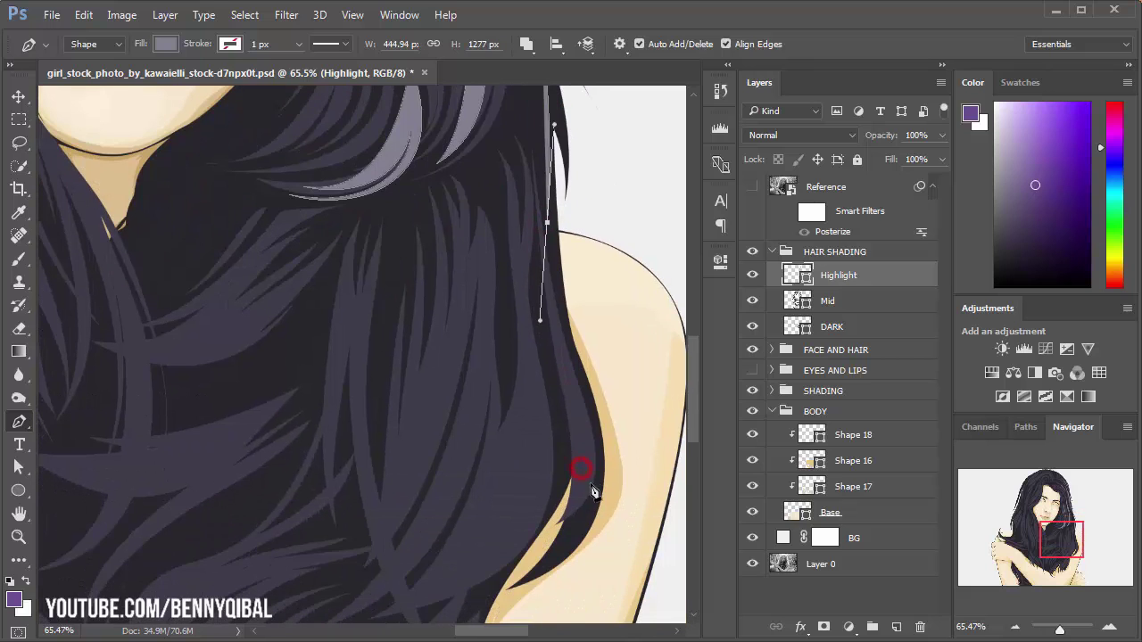
left_click_drag(580, 503, 601, 453)
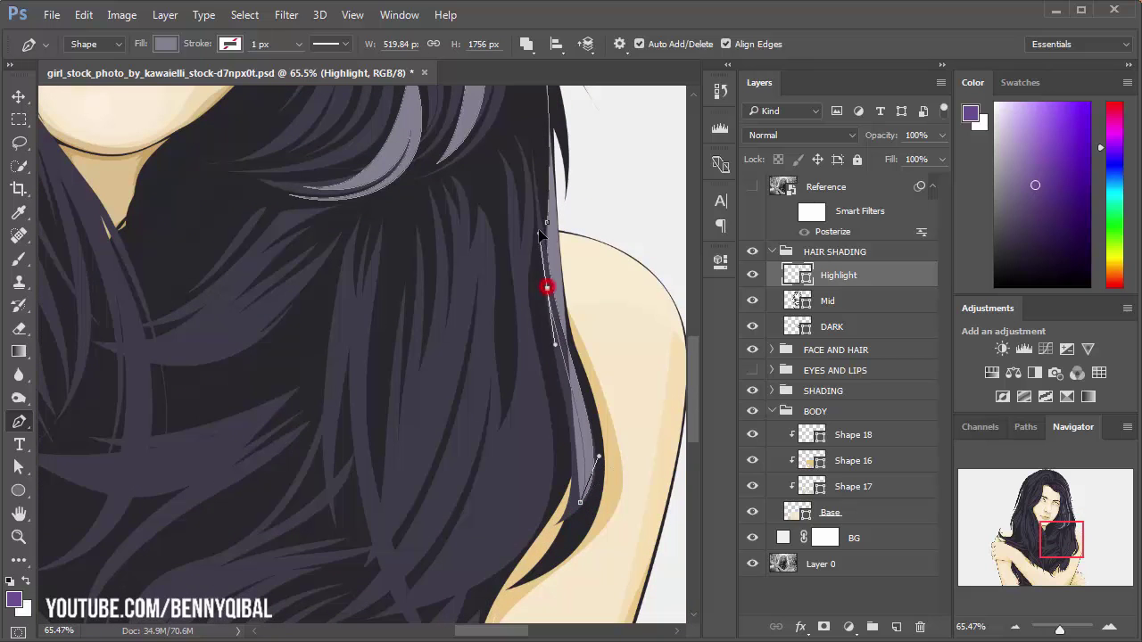
mouse_move(544, 85)
left_mouse_down()
mouse_move(535, 214)
mouse_move(509, 183)
left_mouse_up()
left_click(533, 168)
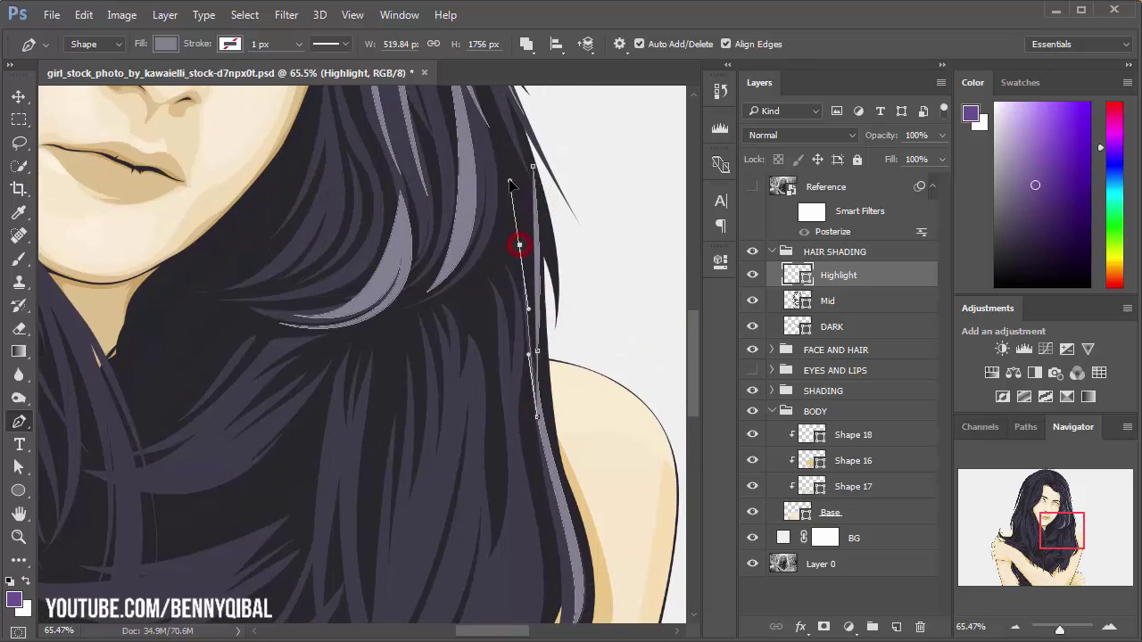
left_click_drag(534, 125, 528, 306)
left_click_drag(527, 262, 527, 242)
Step: Draw a closed curved highlight strand in the lower hair
scroll(522, 281, "down", 3)
left_click_drag(490, 327, 490, 302)
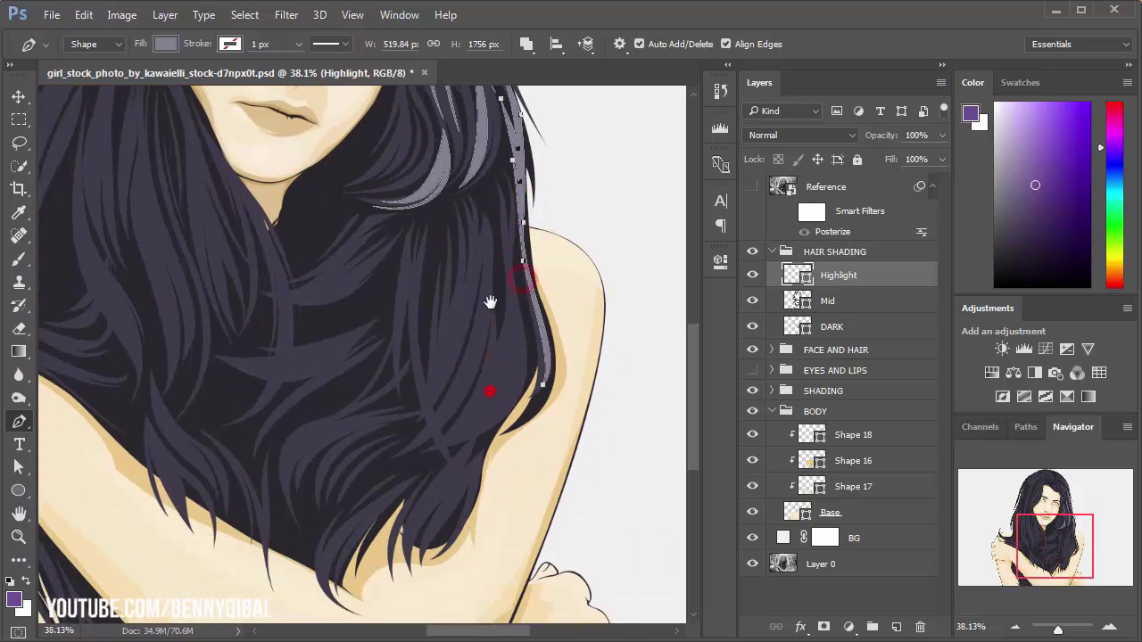
scroll(490, 303, "up", 1)
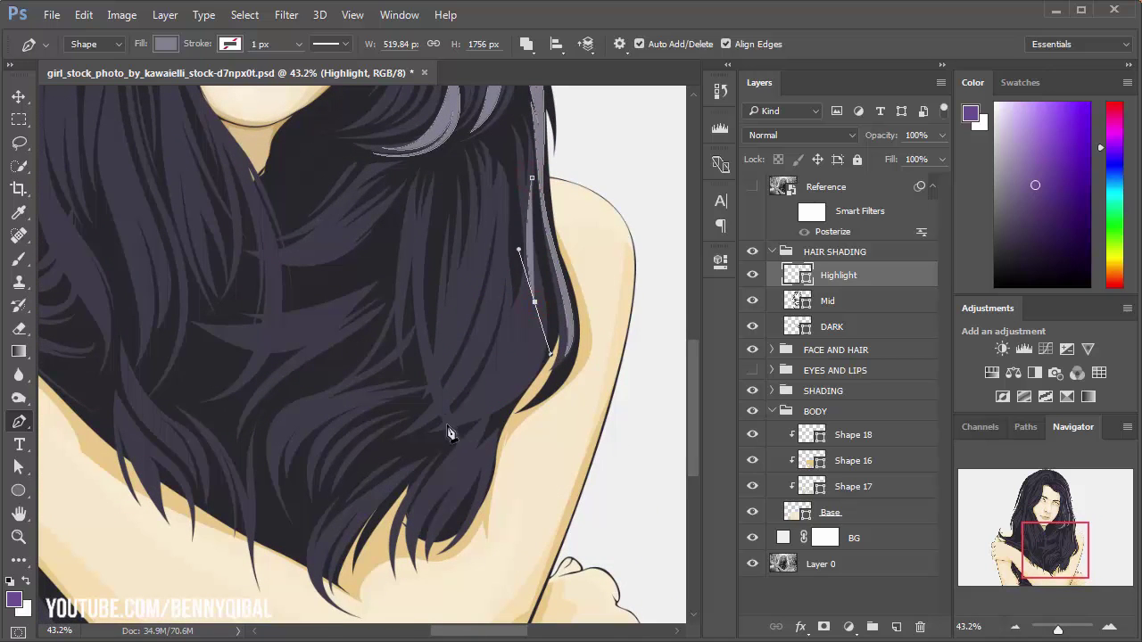
left_click_drag(441, 426, 497, 408)
left_click(526, 304)
mouse_move(529, 304)
left_mouse_down()
mouse_move(461, 406)
mouse_move(498, 373)
mouse_move(518, 277)
left_mouse_up()
scroll(497, 380, "up", 1)
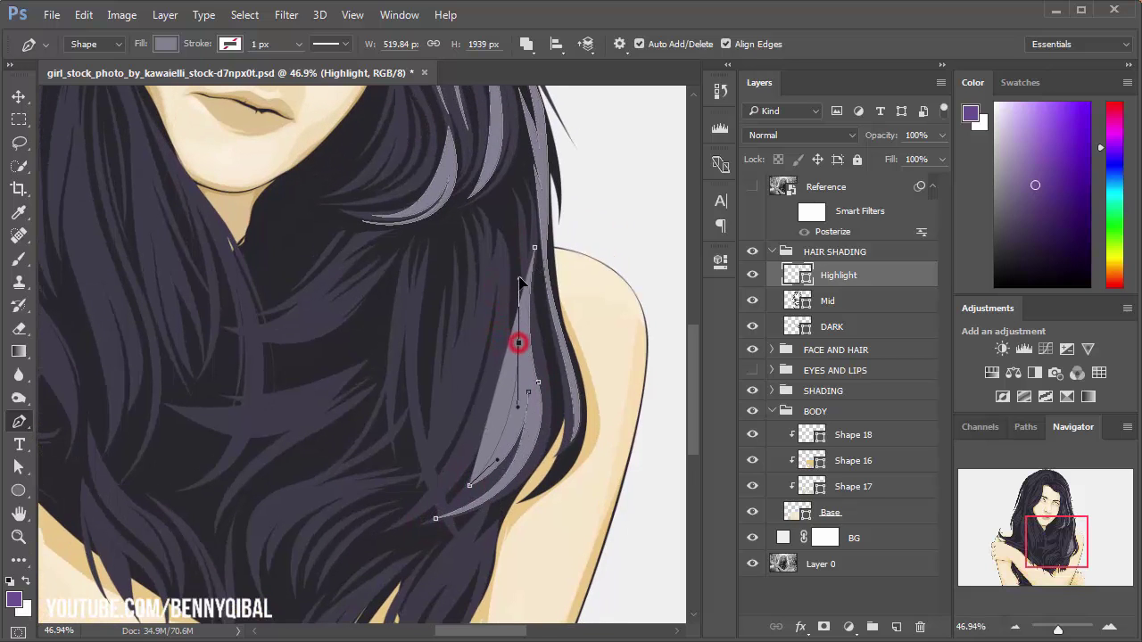
left_click(534, 249)
Step: Add another highlight strand curving down the lower hair
left_click_drag(480, 367, 485, 327)
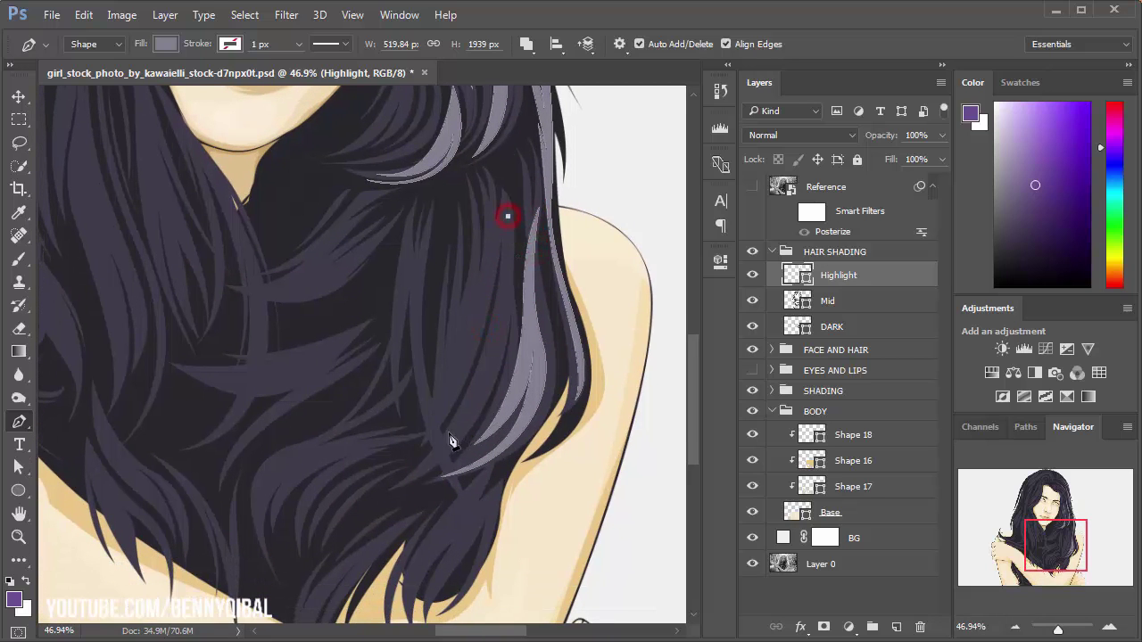
left_click_drag(440, 444, 386, 508)
left_click(508, 217)
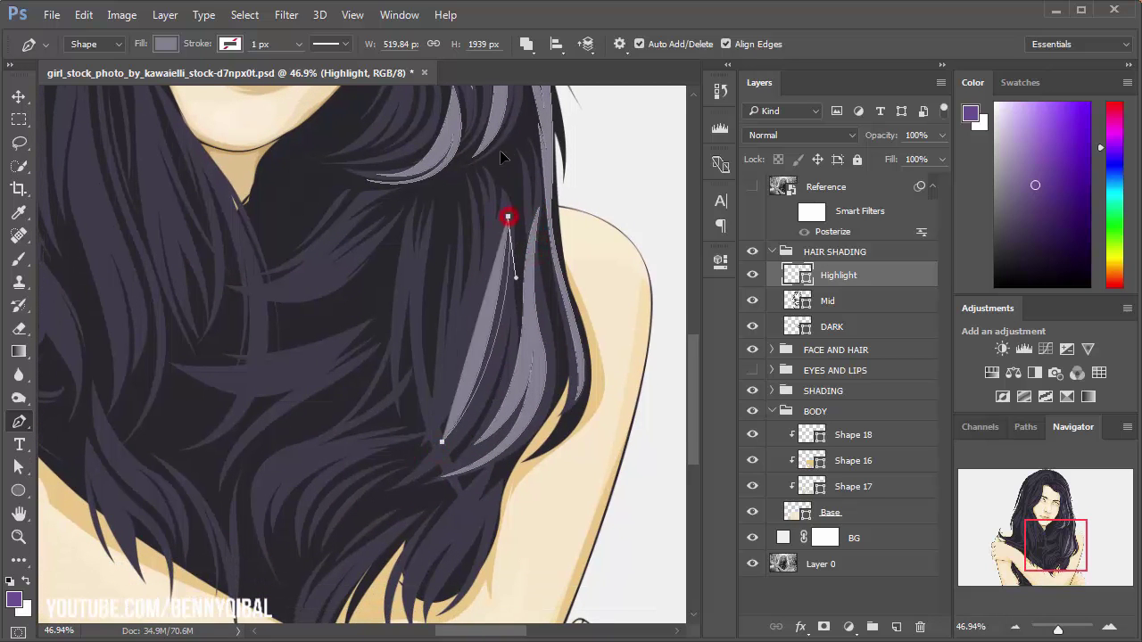
scroll(562, 234, "down", 3)
left_click_drag(455, 307, 467, 308)
Step: Draw a thin highlight strand over the lower hair strands
left_click_drag(516, 227, 527, 244)
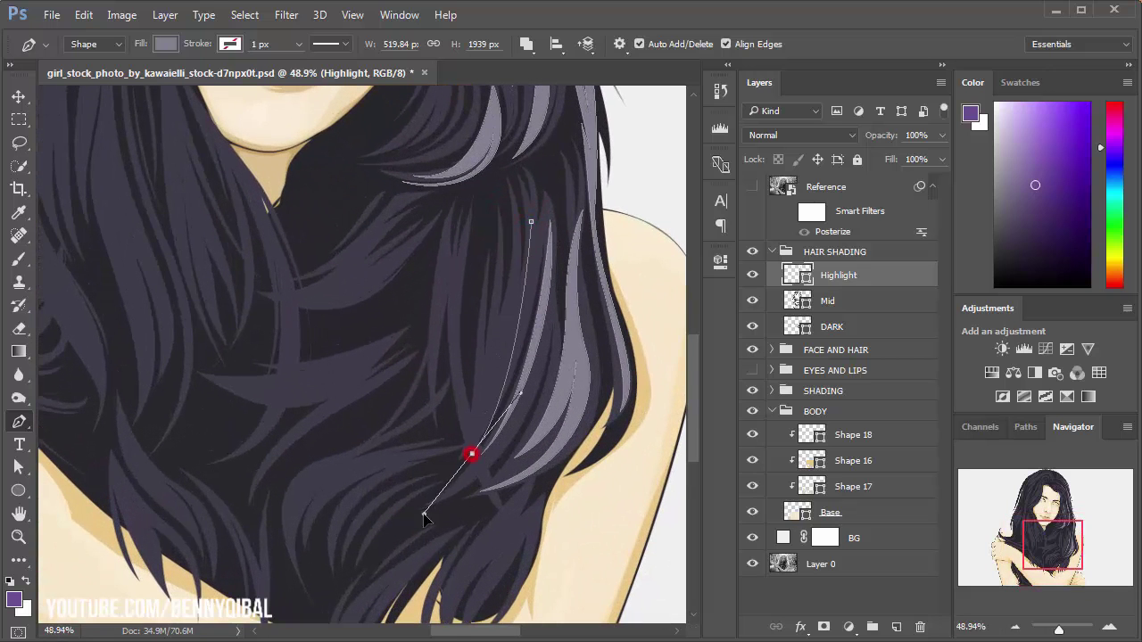
left_click_drag(472, 452, 420, 527)
left_click_drag(531, 220, 528, 161)
left_click_drag(473, 282, 492, 221)
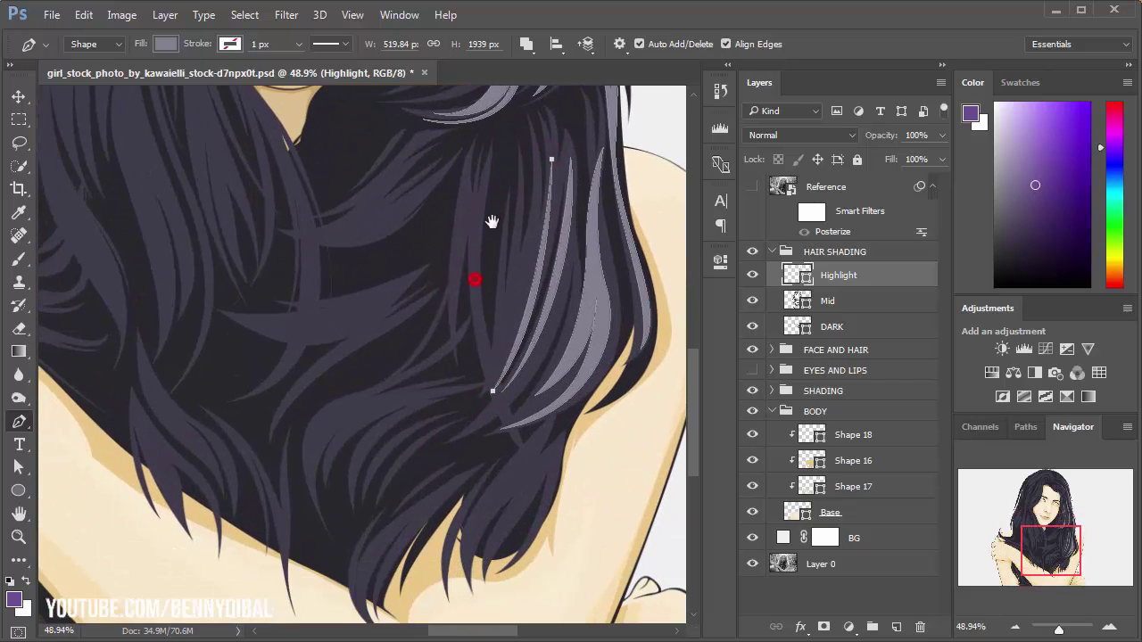
left_click_drag(446, 274, 445, 259)
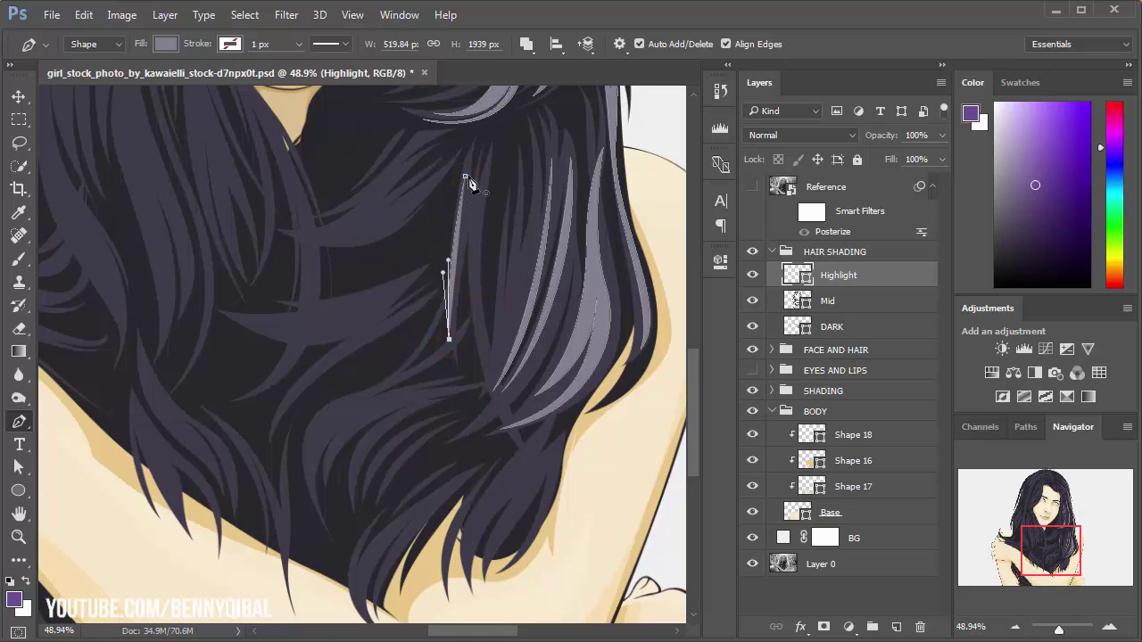
left_click_drag(465, 176, 457, 136)
Step: Add a long strand down the hair toward the tips by the arm
left_click_drag(531, 457, 594, 527)
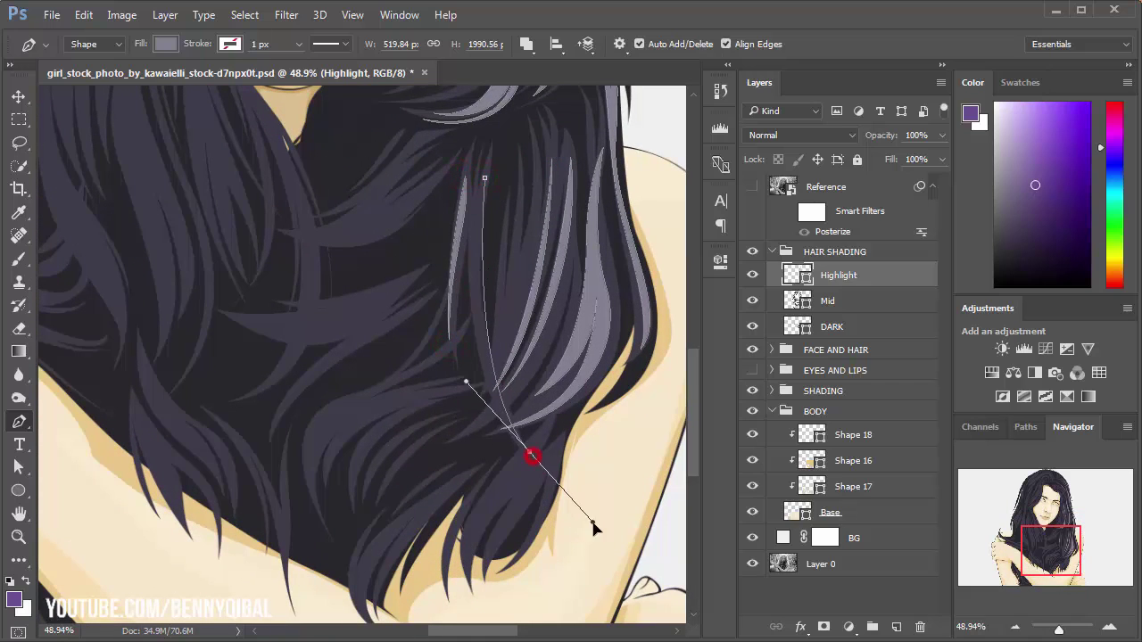
left_click(484, 177)
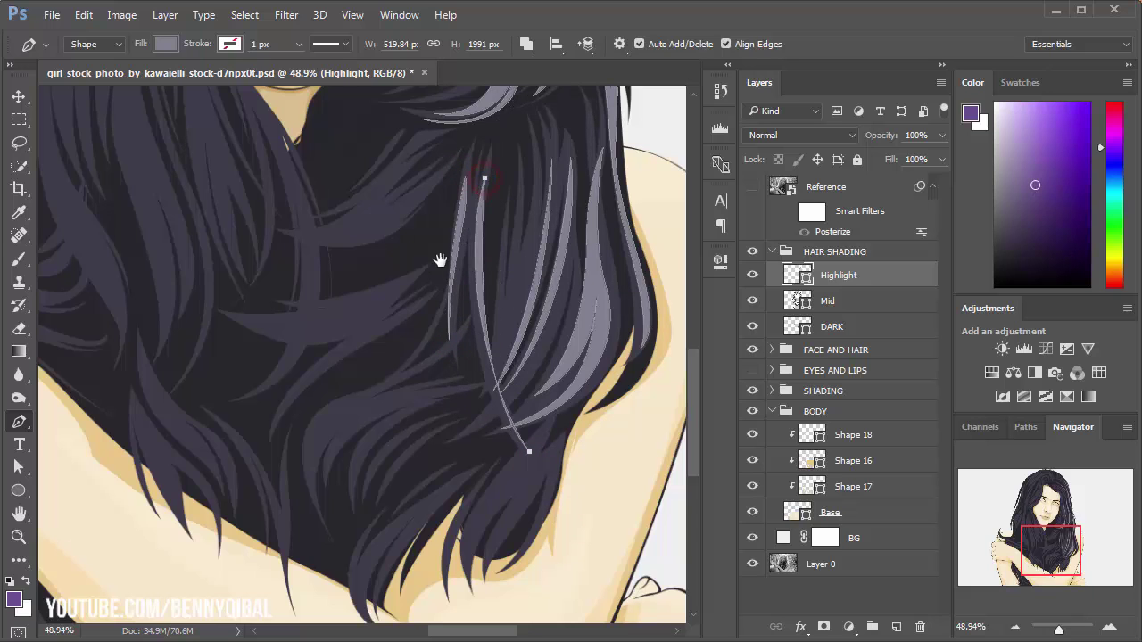
left_click_drag(438, 259, 430, 185)
left_click_drag(473, 304, 458, 260)
Step: Draw highlight strands down to a hair tip and on the next lock
left_click_drag(446, 475, 478, 546)
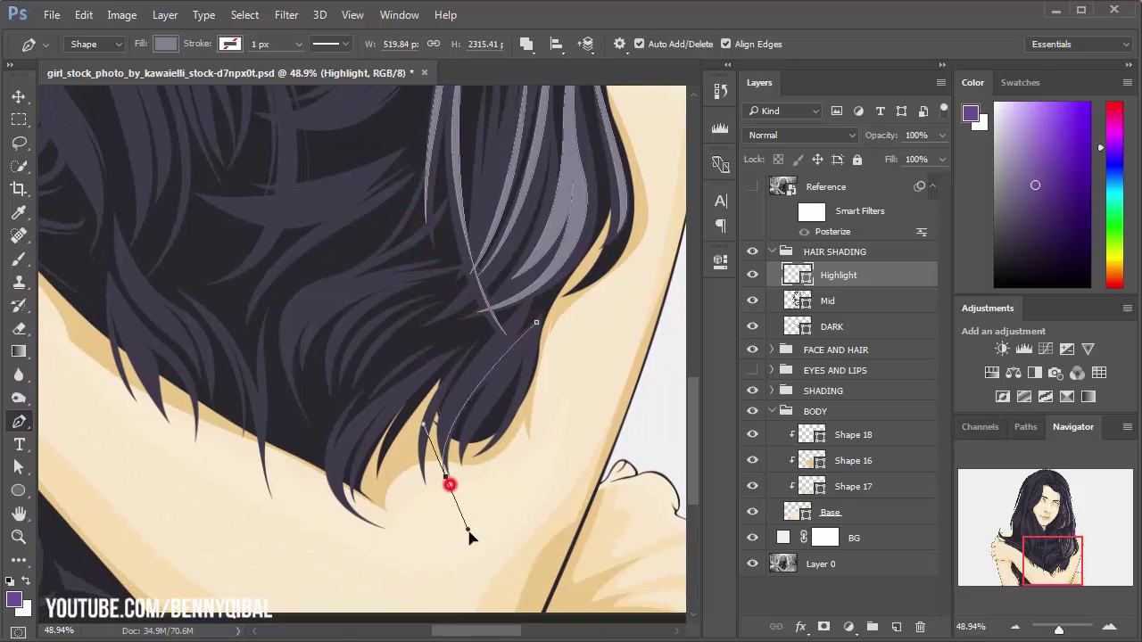
left_click(445, 476, "alt")
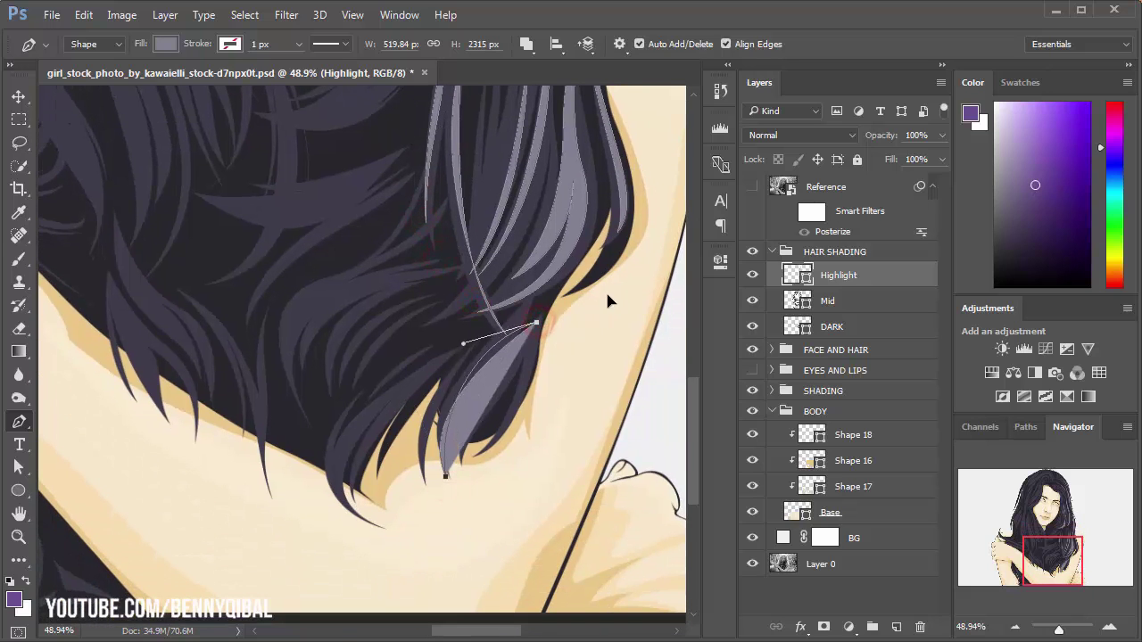
left_click_drag(433, 300, 456, 201)
left_click(555, 252, "ctrl")
left_click_drag(489, 369, 508, 428)
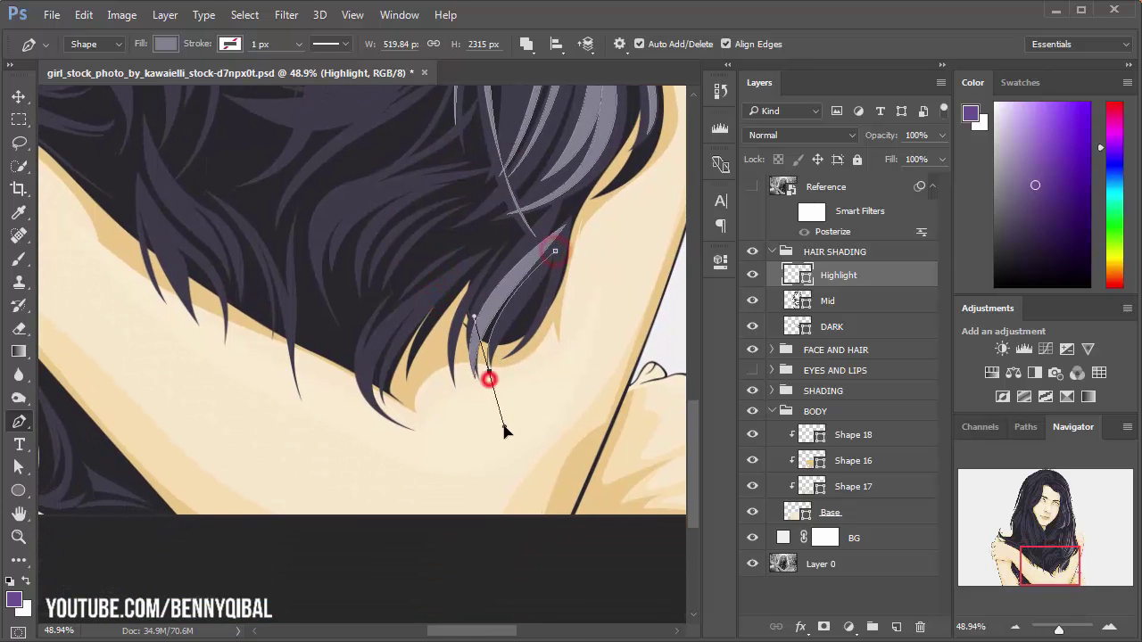
left_click(555, 251)
Step: Add a strand on the neighbouring lock, redoing its upper point for a better curve
left_click_drag(475, 264, 509, 231)
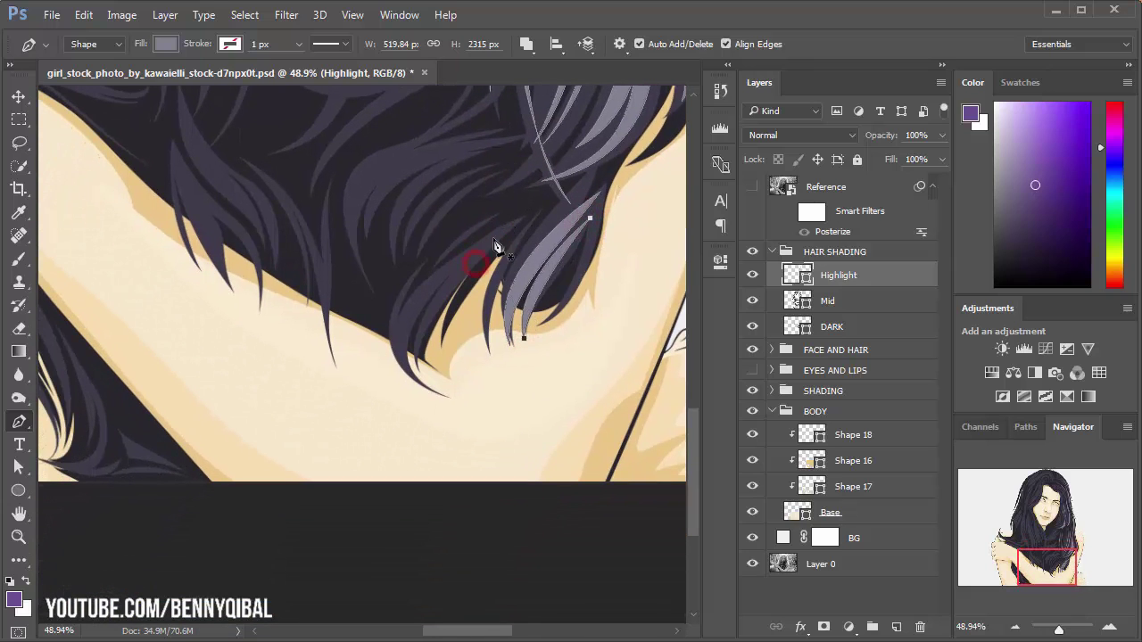
left_click_drag(423, 388, 483, 435)
left_click_drag(469, 253, 518, 222)
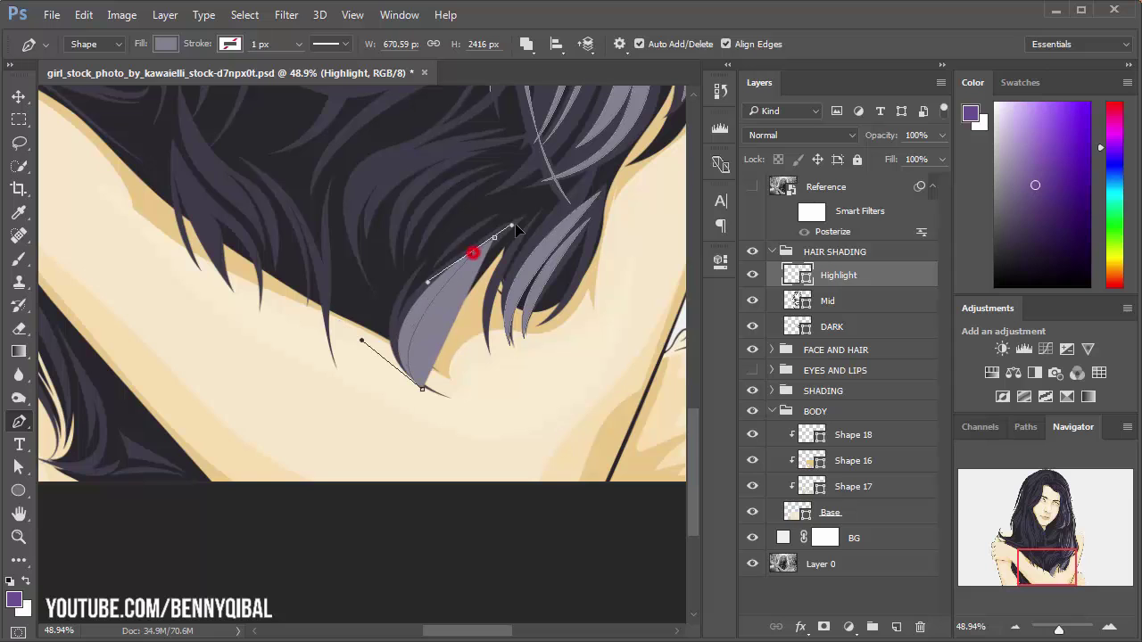
key("ctrl+z")
left_click_drag(462, 266, 500, 239)
Step: Draw another closed highlight strand on a different part of the hair
left_click_drag(416, 265, 416, 234)
left_click_drag(446, 127, 494, 191)
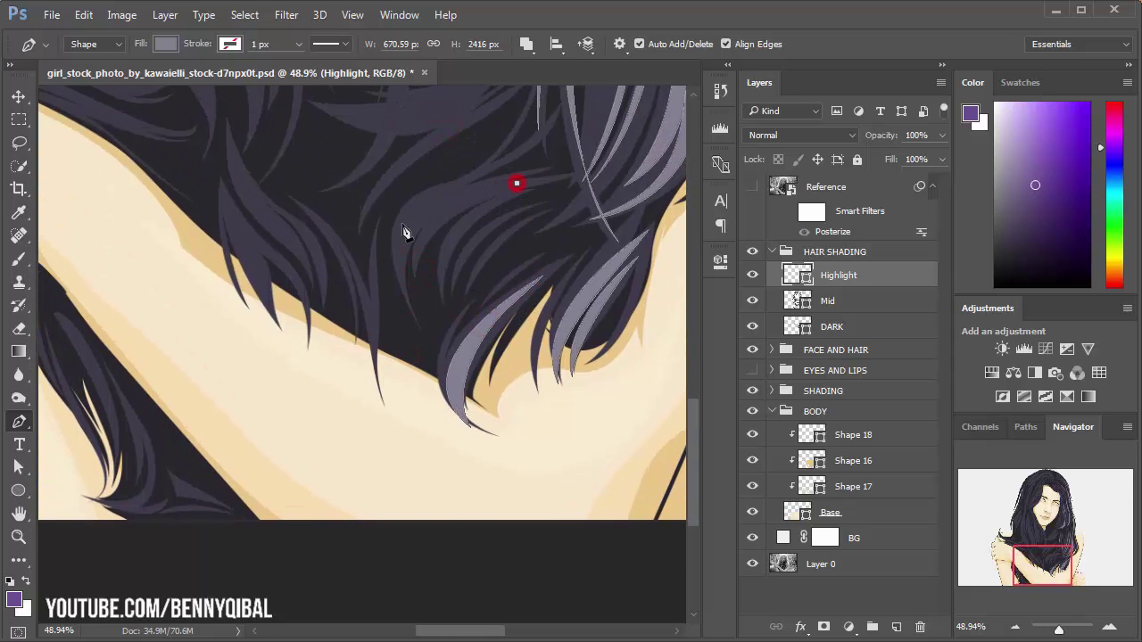
left_click_drag(396, 245, 397, 312)
left_click_drag(517, 184, 520, 190)
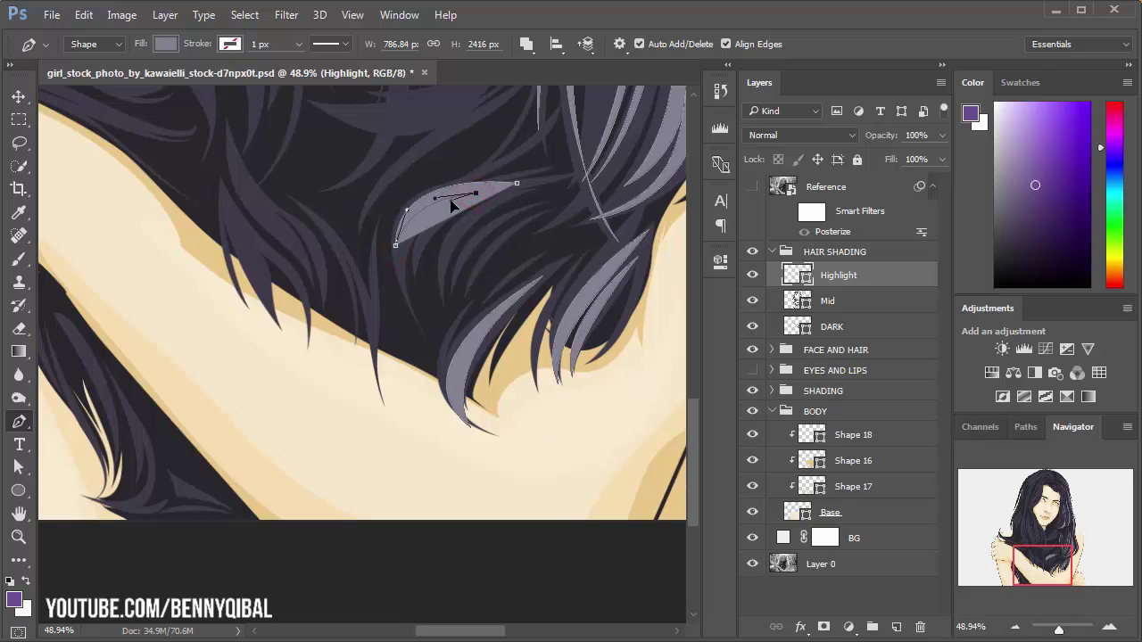
Step: Add a thinner curved highlight strand over the hair
mouse_move(426, 349)
left_mouse_down()
mouse_move(492, 466)
mouse_move(412, 296)
left_mouse_up()
mouse_move(460, 217)
left_mouse_down()
mouse_move(512, 200)
mouse_move(517, 186)
left_mouse_up()
left_click_drag(382, 242, 475, 224)
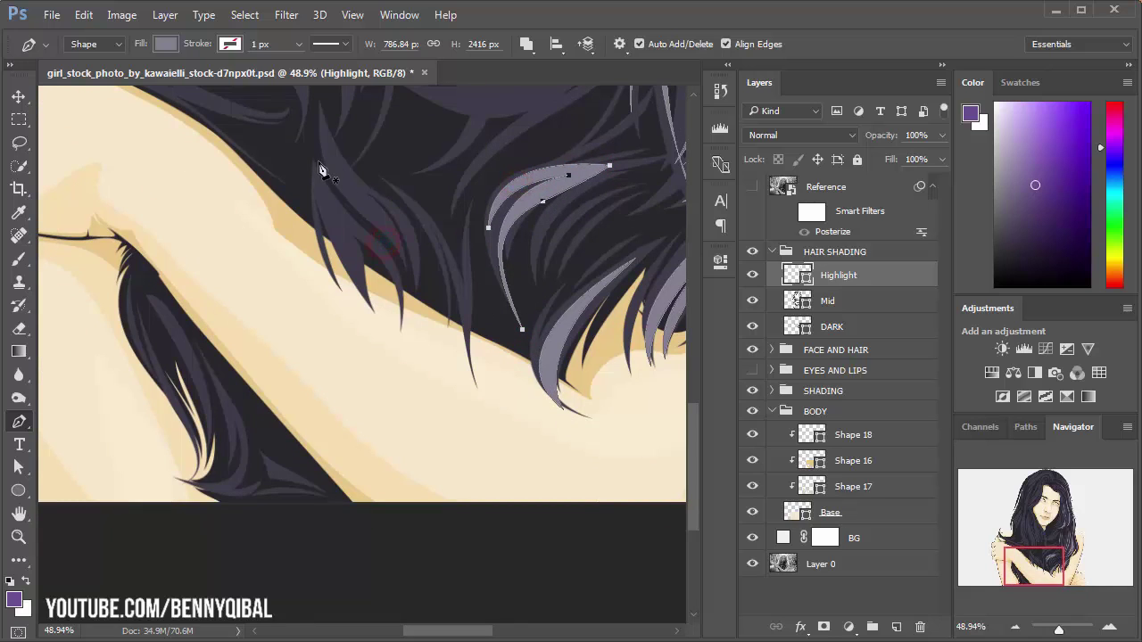
left_click(429, 344)
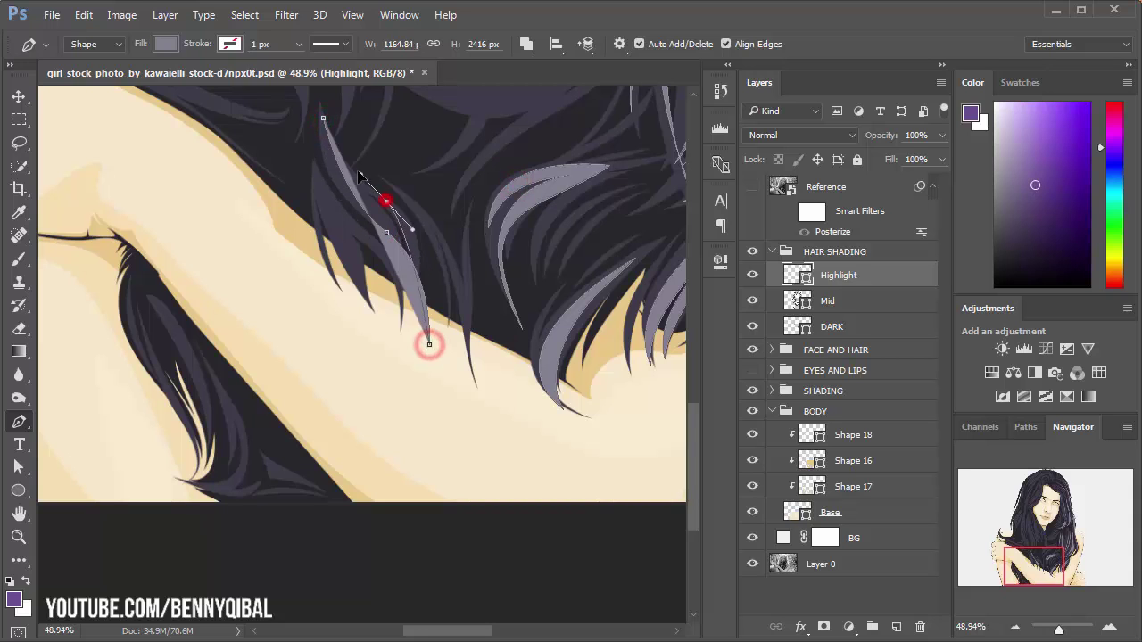
left_click_drag(339, 146, 363, 197)
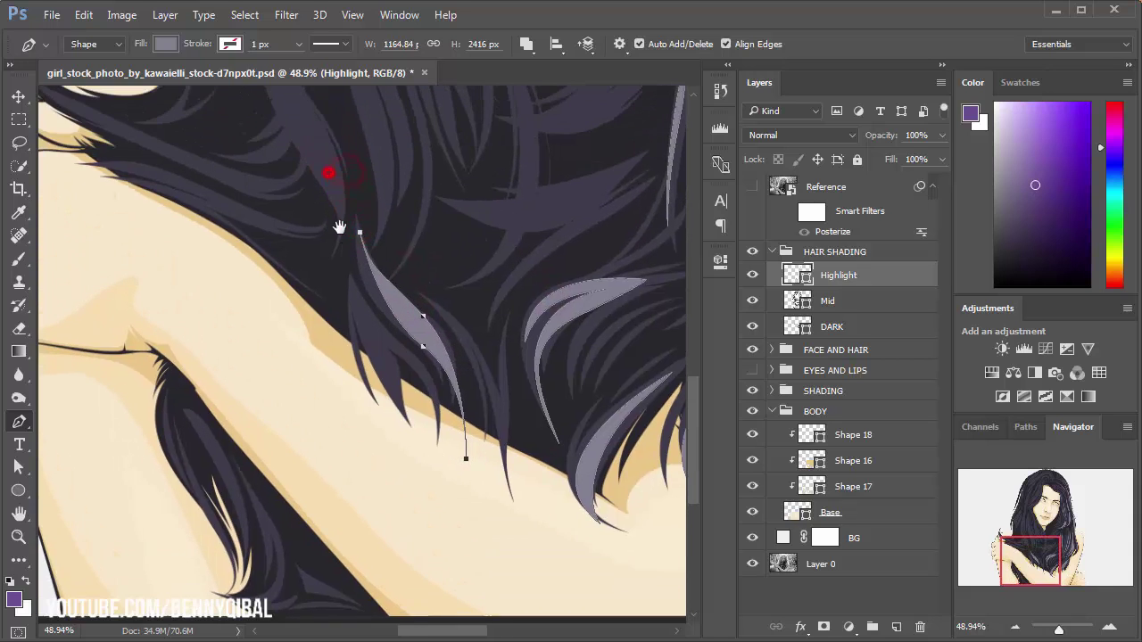
Step: Draw a thin highlight strand across the upper hair, extending leftward
scroll(335, 136, "down", 3)
left_click_drag(273, 280, 279, 229)
scroll(279, 229, "up", 5)
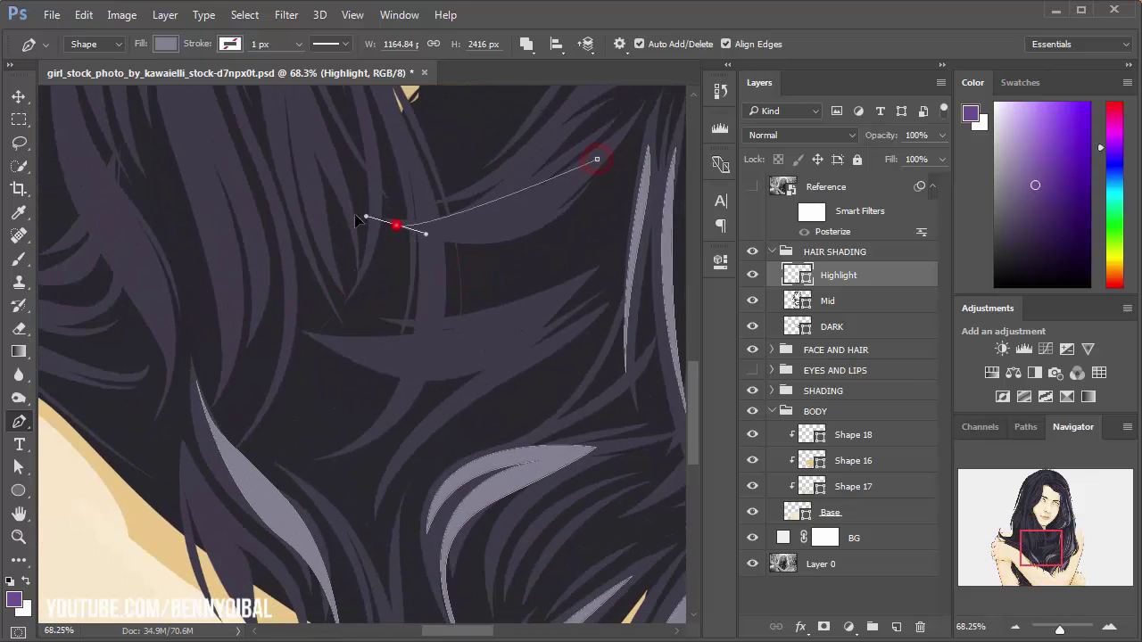
left_click_drag(355, 215, 510, 242)
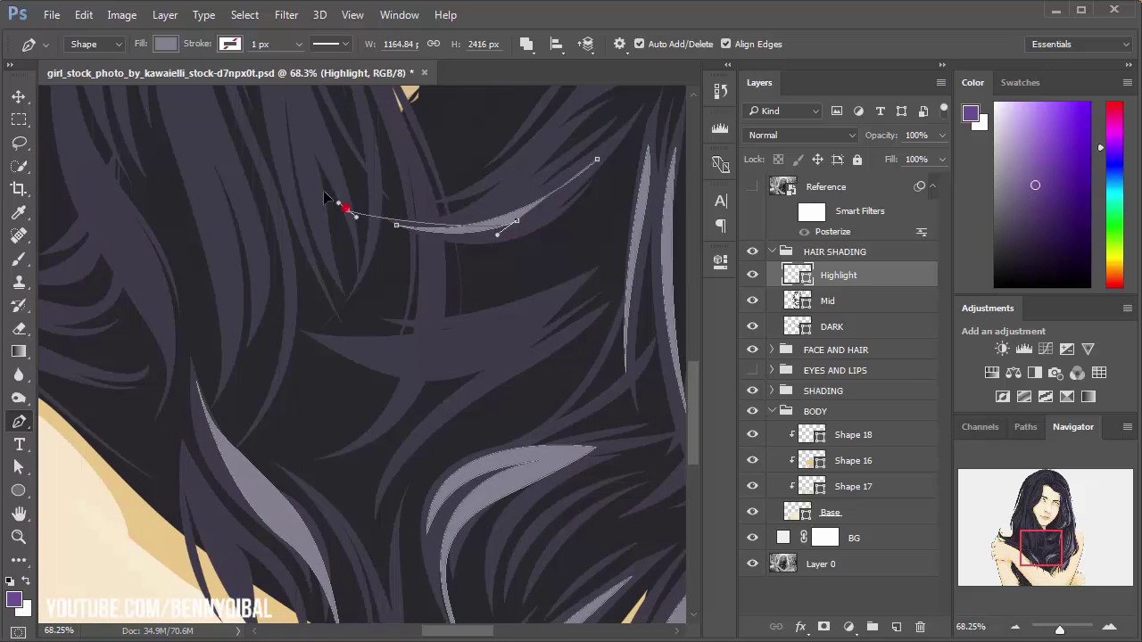
left_click_drag(347, 210, 421, 256)
left_click_drag(598, 163, 574, 275)
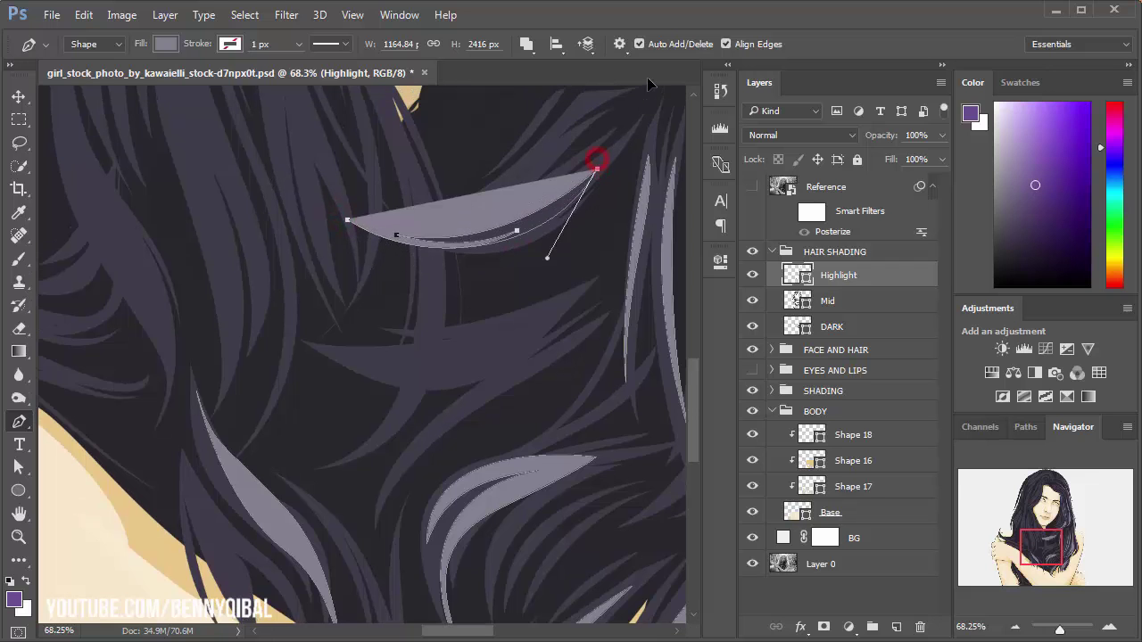
Step: Begin a long highlight strand running down the hair beneath the chin
left_click_drag(475, 355, 472, 288)
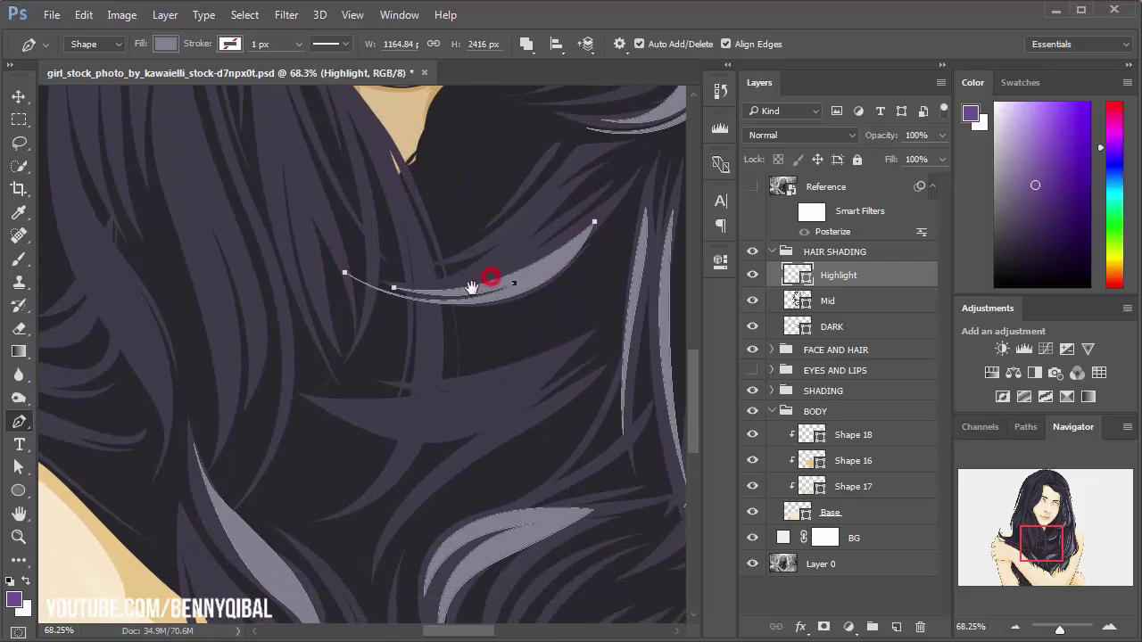
left_click_drag(349, 528, 294, 599)
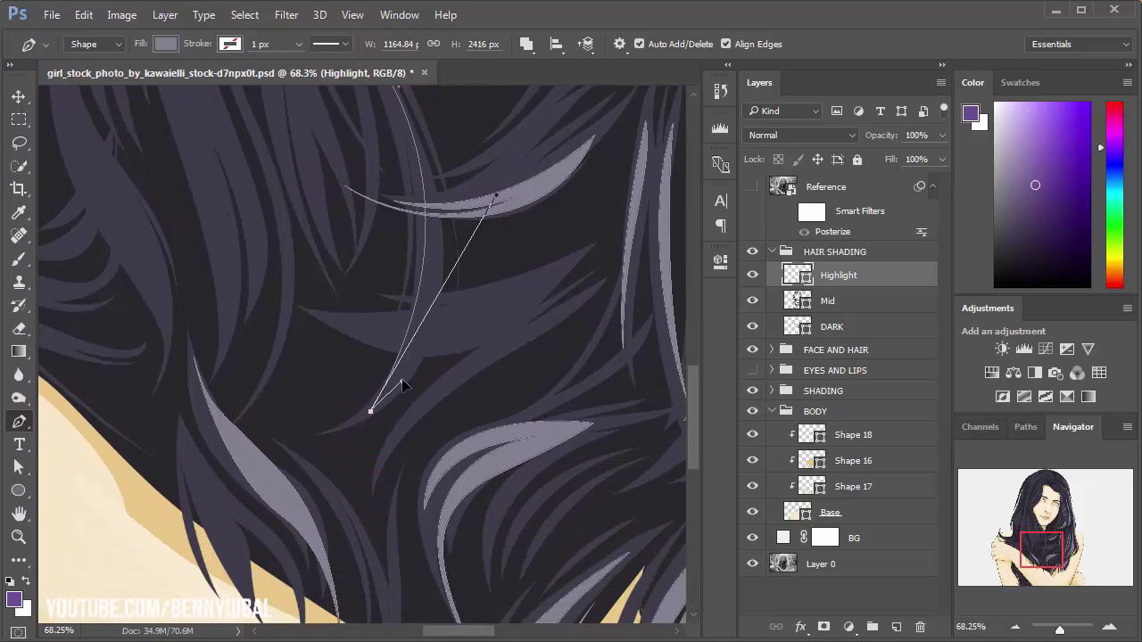
left_click_drag(453, 348, 415, 344)
Step: Close the long strand and draw two more short highlight strands on the lower hair
left_click_drag(418, 292, 345, 196)
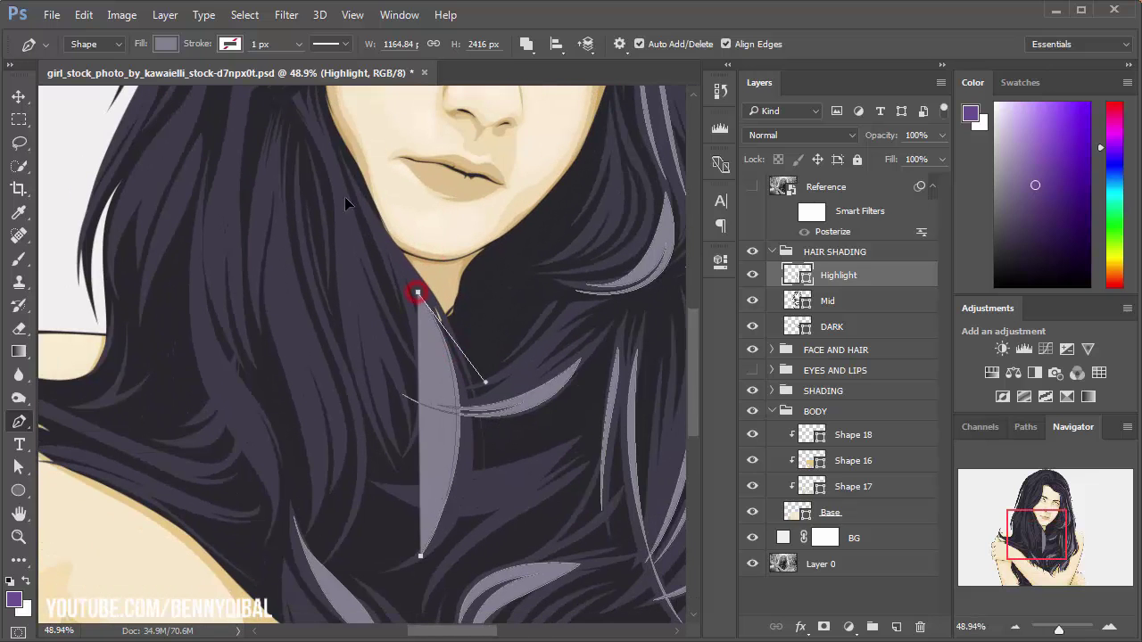
left_click_drag(343, 386, 415, 406)
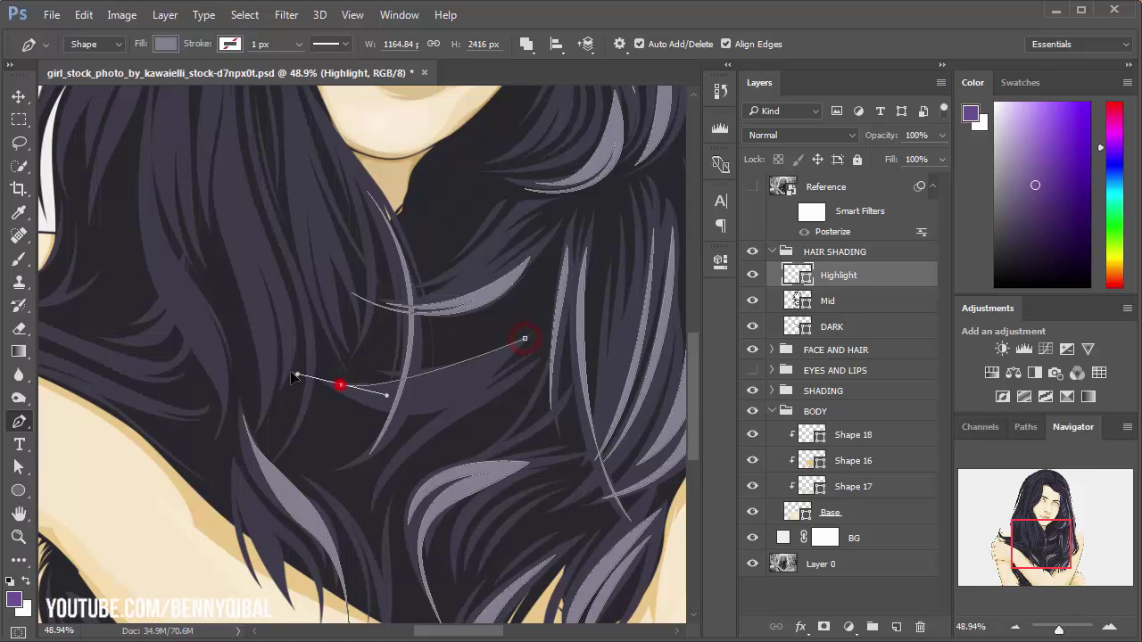
left_click(526, 341)
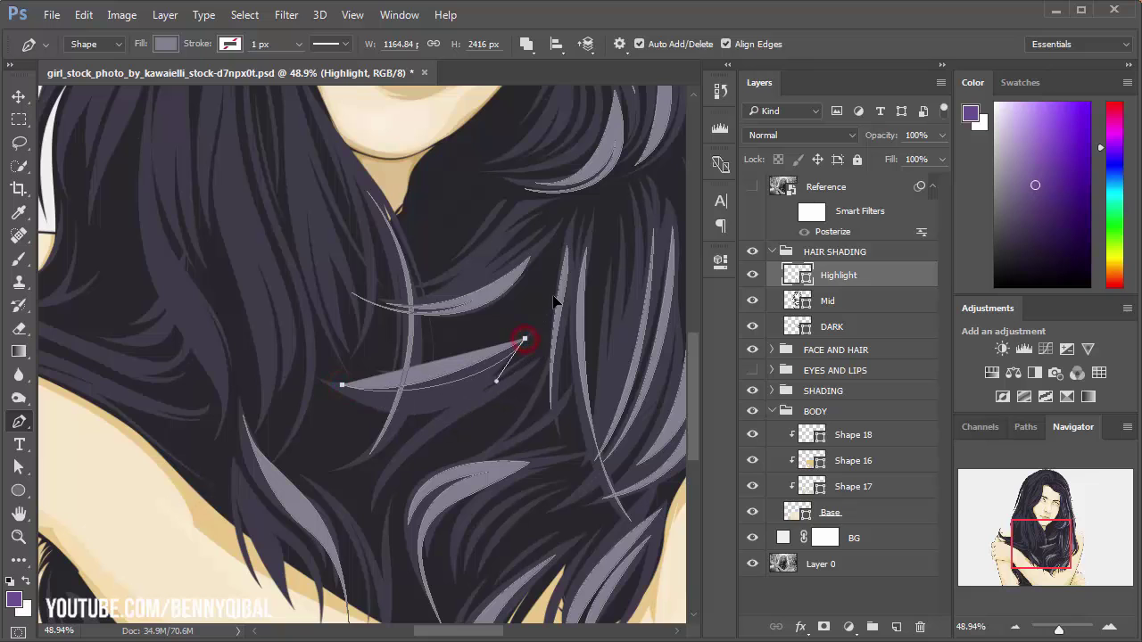
left_click(377, 474)
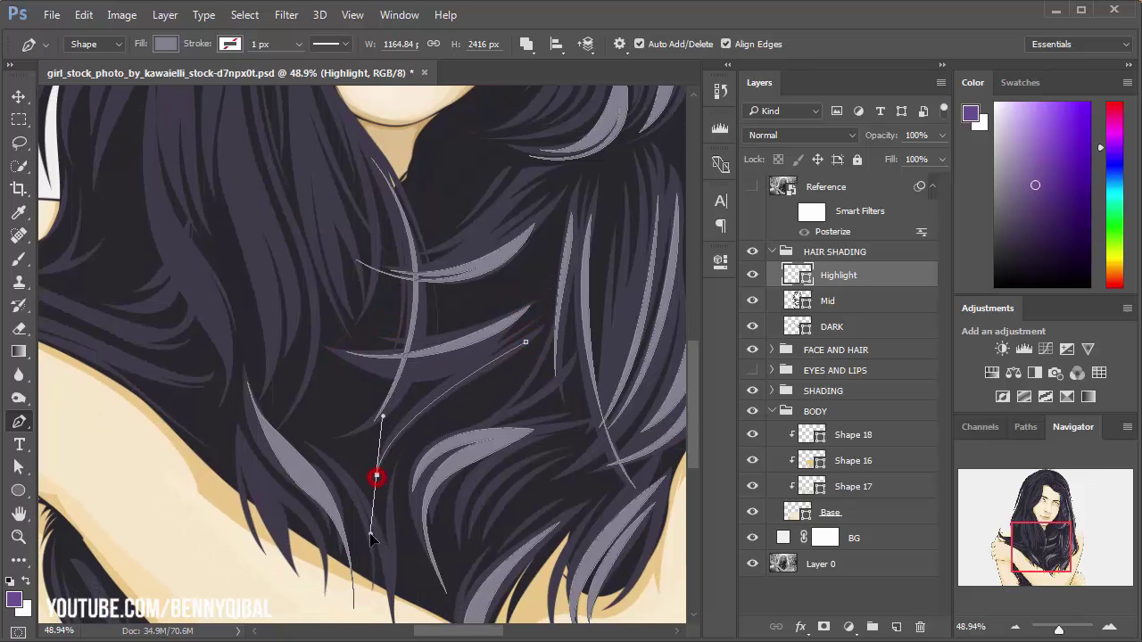
left_click_drag(525, 341, 594, 312)
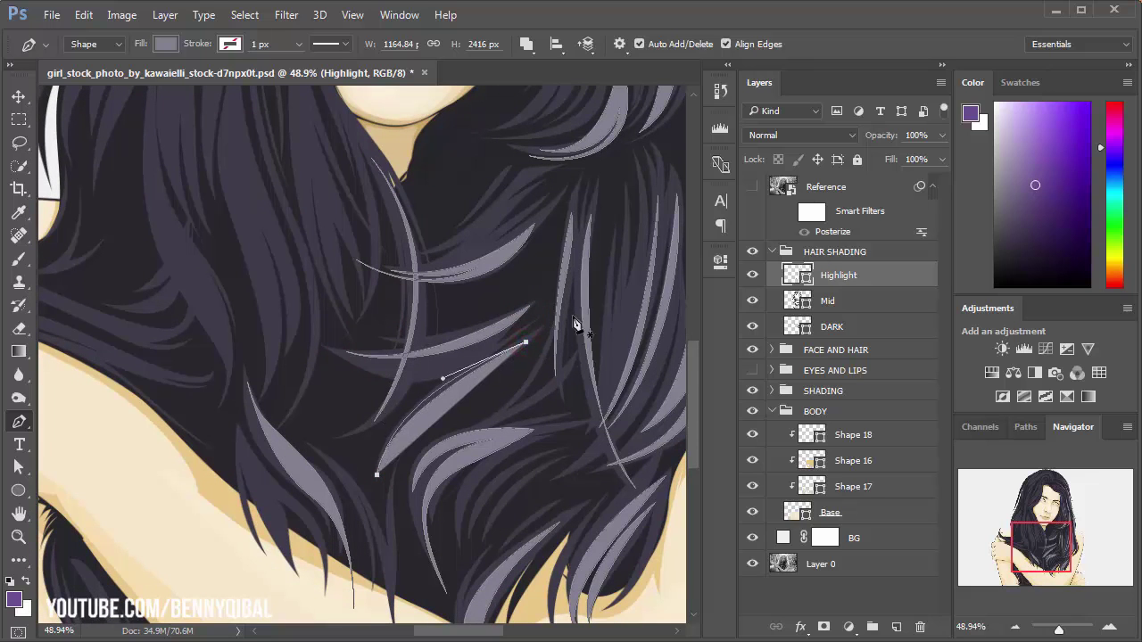
Step: Draw a long curved highlight strand down the left hair below the chin
left_click_drag(326, 123, 390, 268)
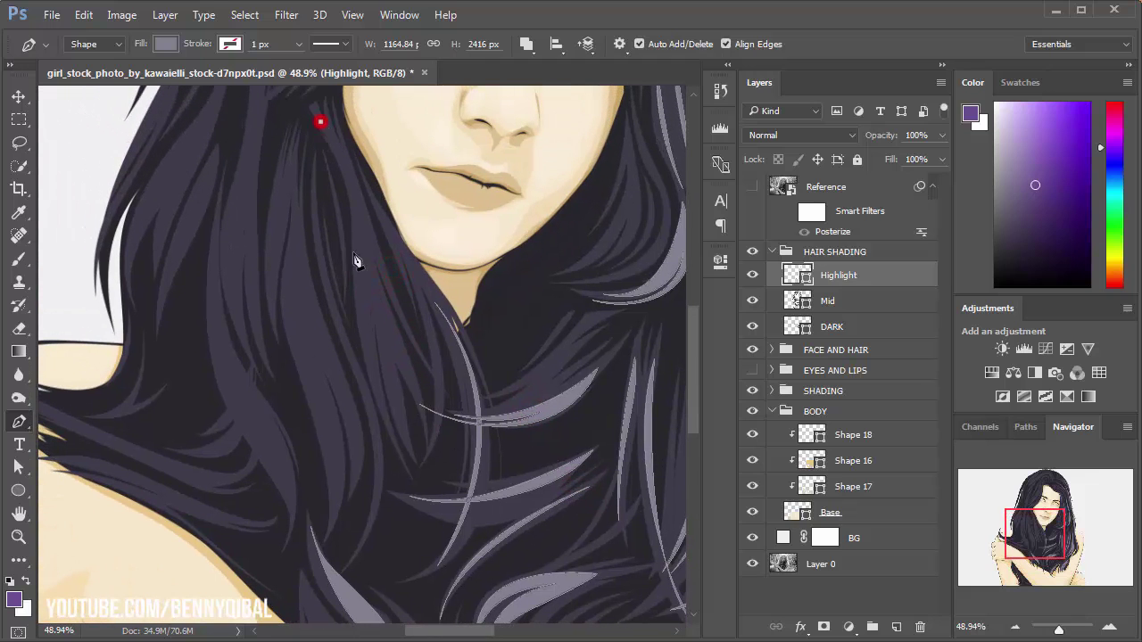
left_click_drag(397, 454, 369, 221)
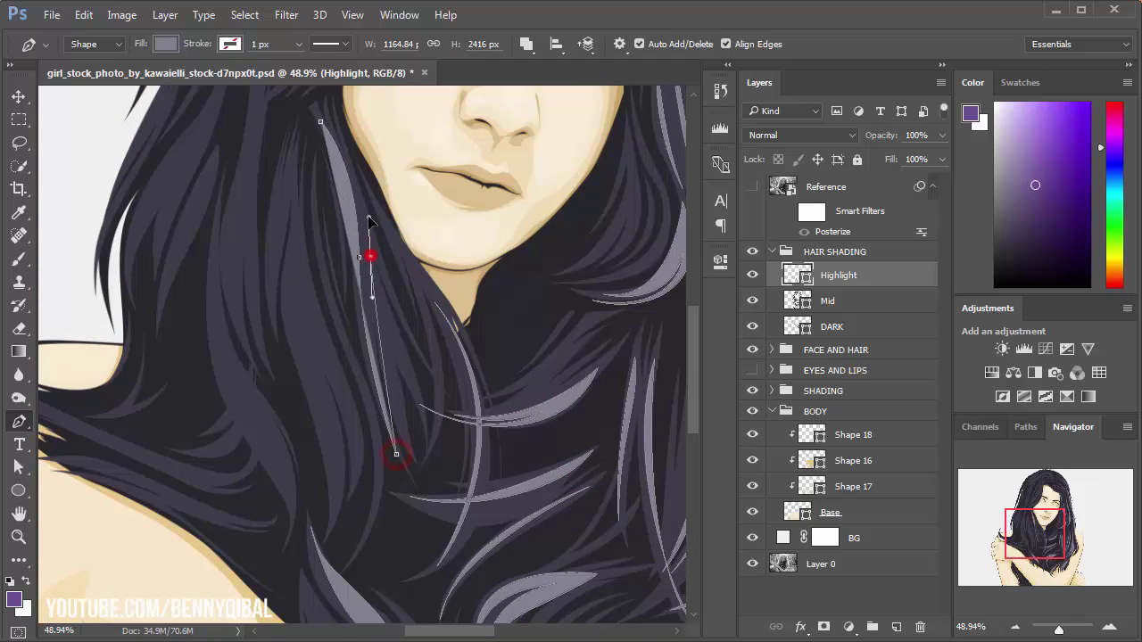
scroll(369, 259, "up", 2)
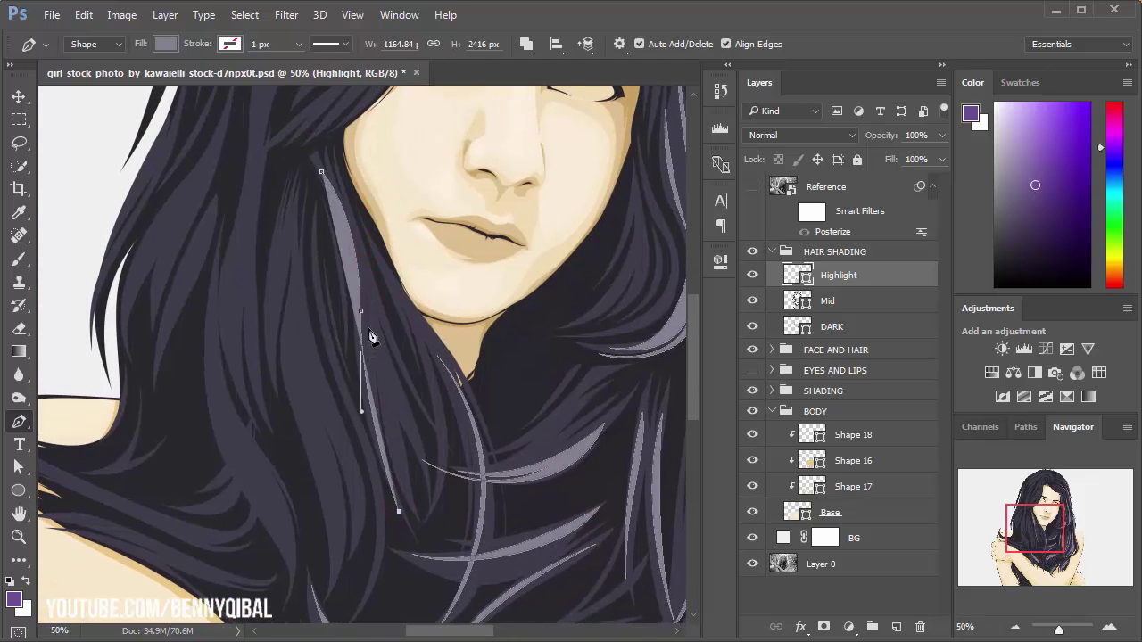
left_click_drag(369, 328, 370, 248)
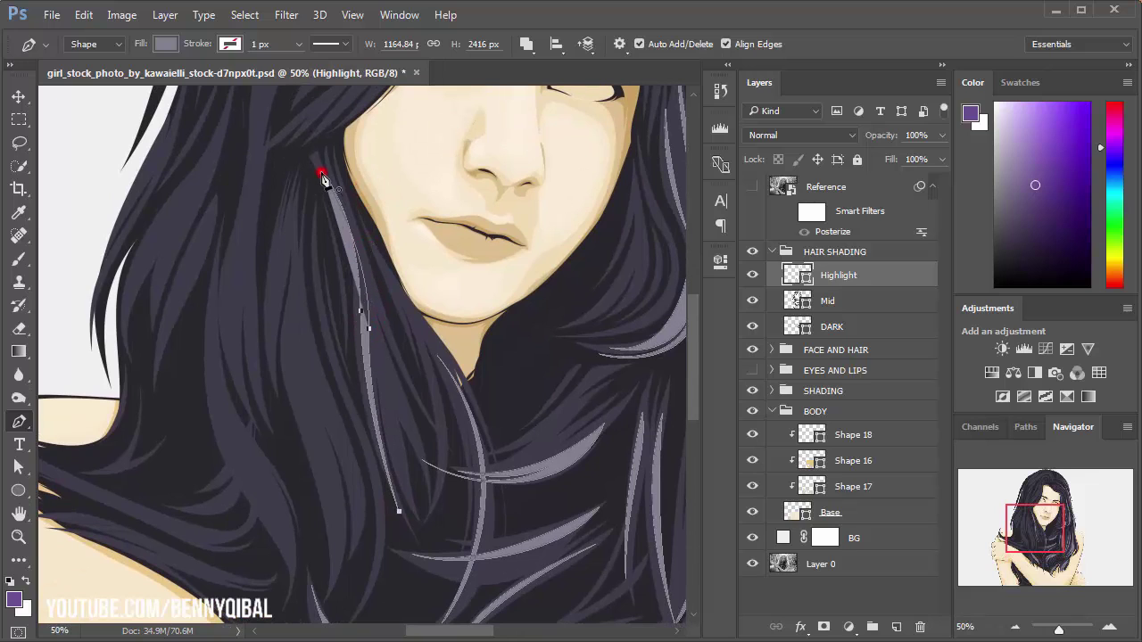
scroll(332, 256, "down", 1)
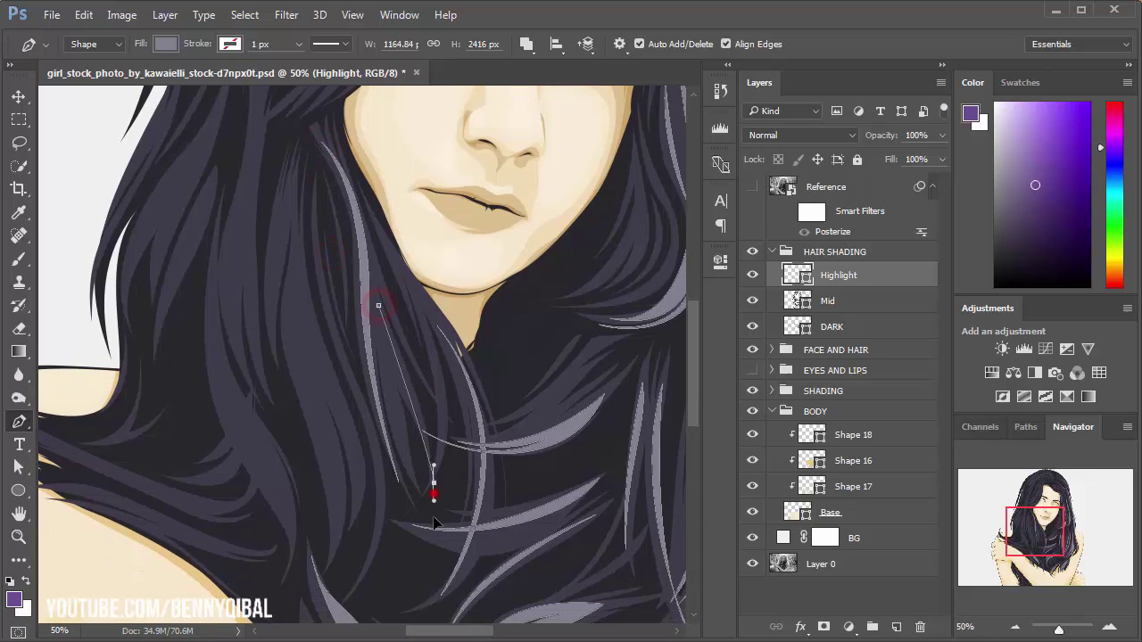
left_click_drag(434, 483, 439, 419)
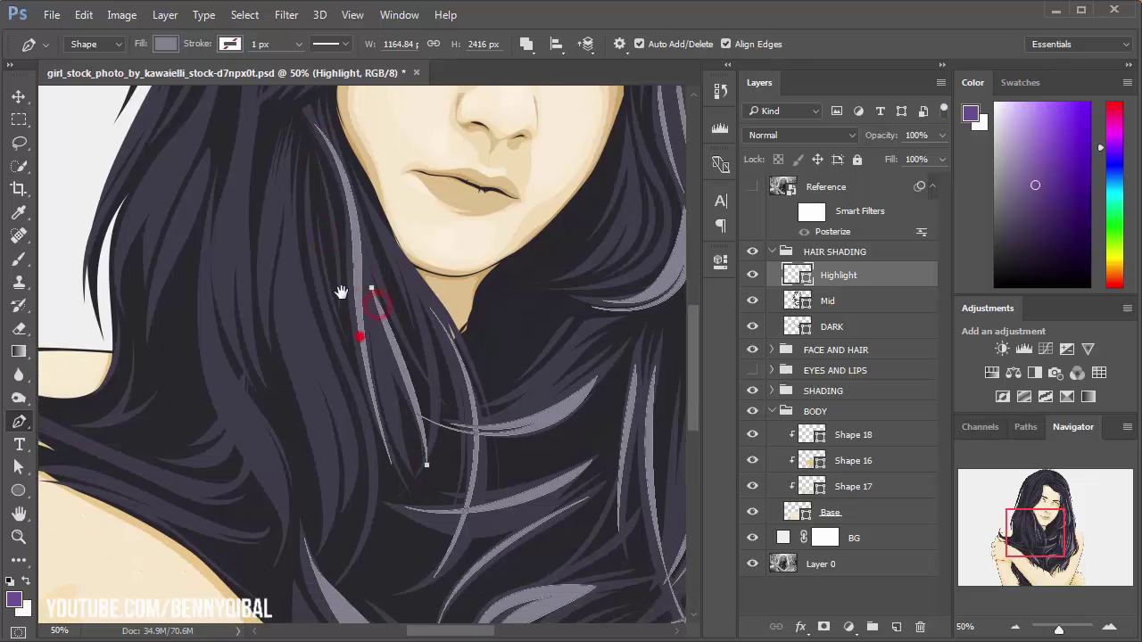
scroll(357, 286, "down", 2)
Step: Draw and close another highlight strand along the left hair
left_click_drag(455, 246, 375, 327)
scroll(366, 323, "up", 1)
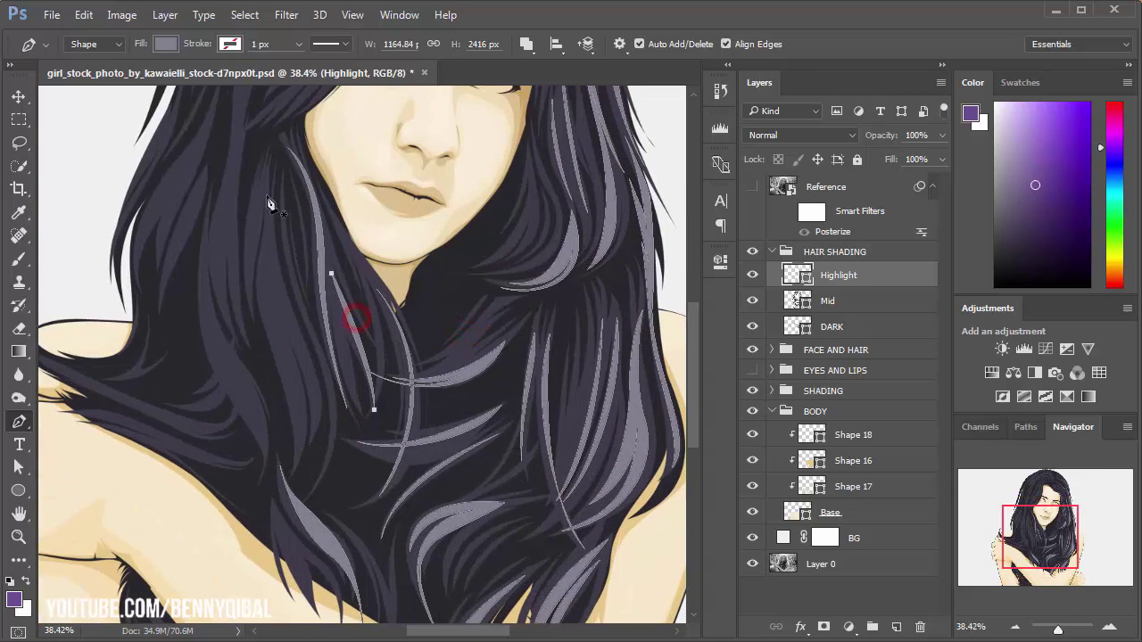
scroll(265, 186, "up", 1)
left_click_drag(317, 351, 359, 441)
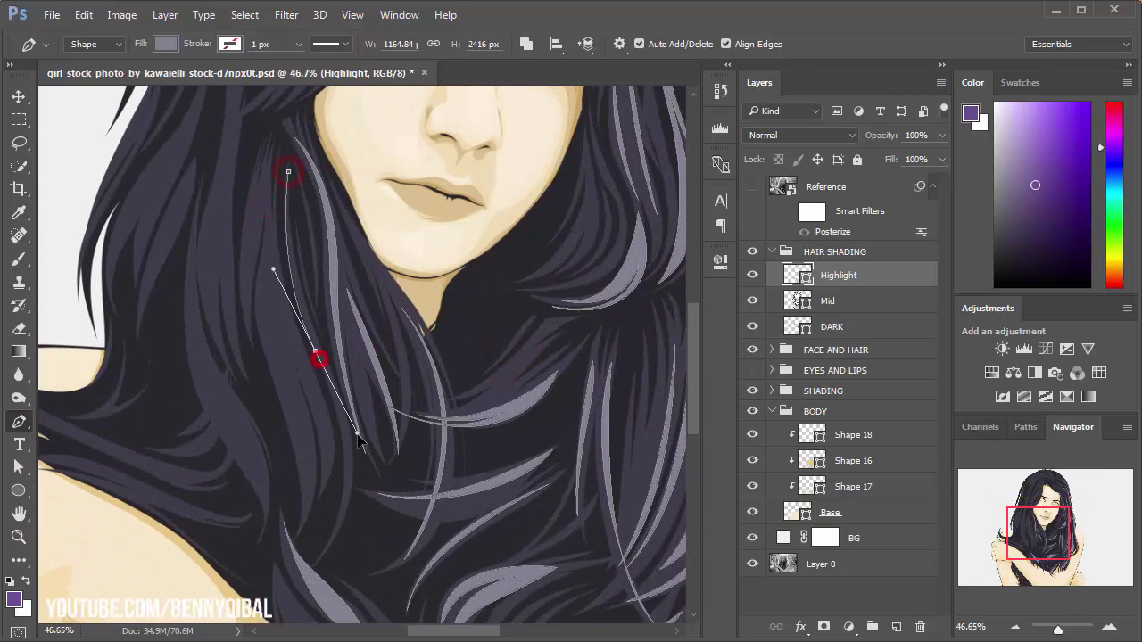
left_click_drag(323, 545, 352, 490)
left_click(315, 327)
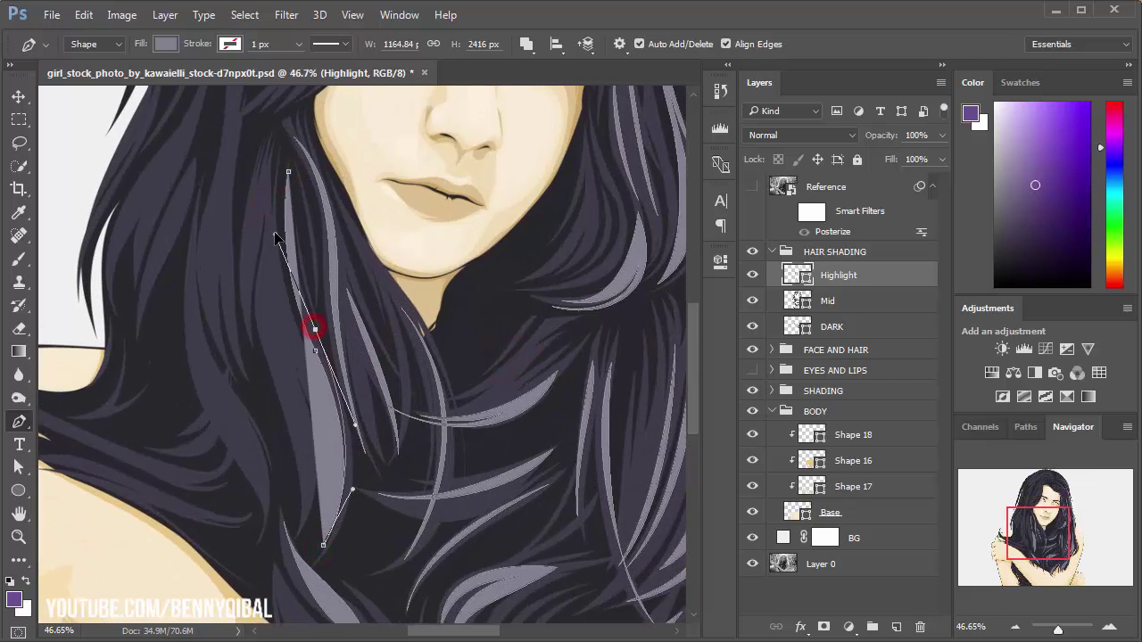
left_click(287, 171)
Step: Add a curved strand higher up in the hair, closing it at its top point
left_click_drag(271, 275, 275, 232)
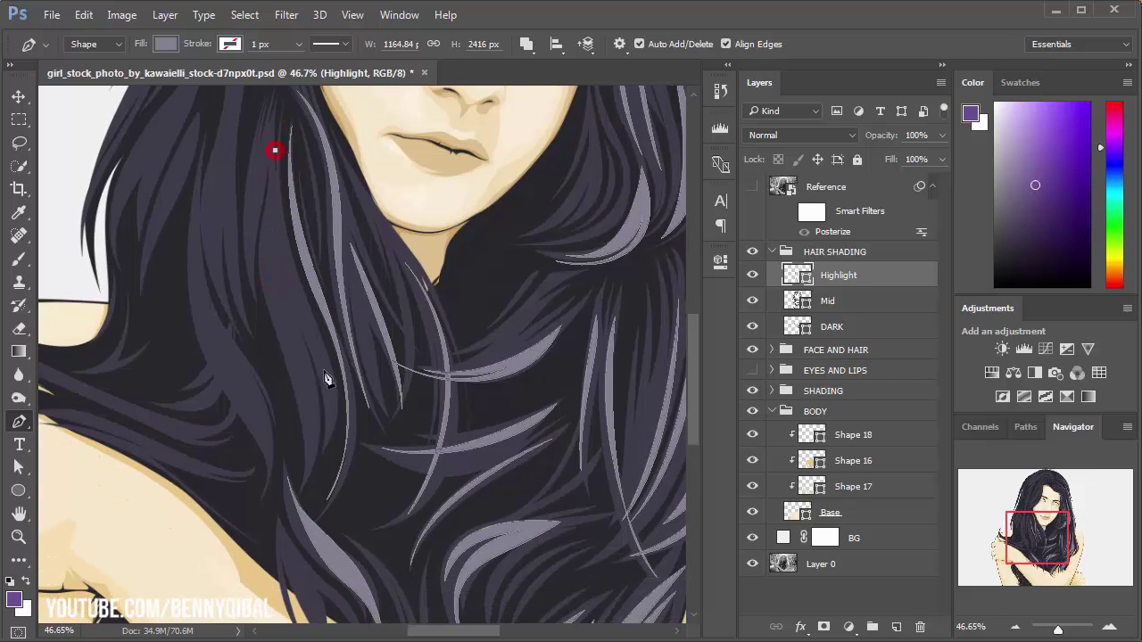
left_click_drag(335, 396, 375, 473)
left_click(275, 150)
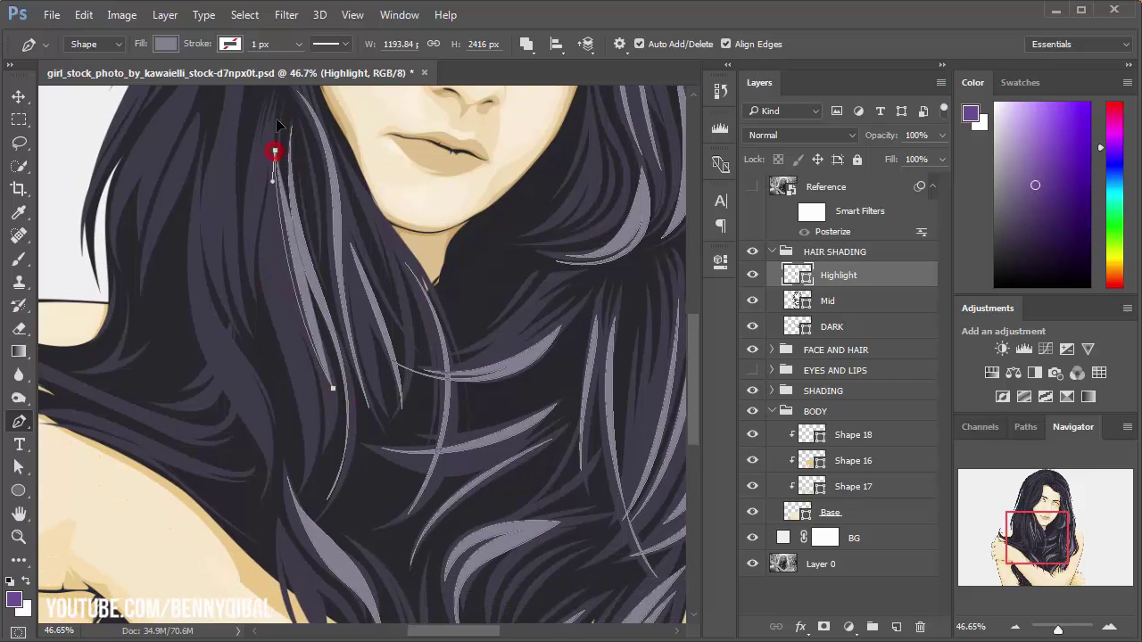
Step: Draw a multi-point curved strand rising from the bottom of the lower left hair
left_click_drag(275, 254, 281, 220)
left_click(281, 490)
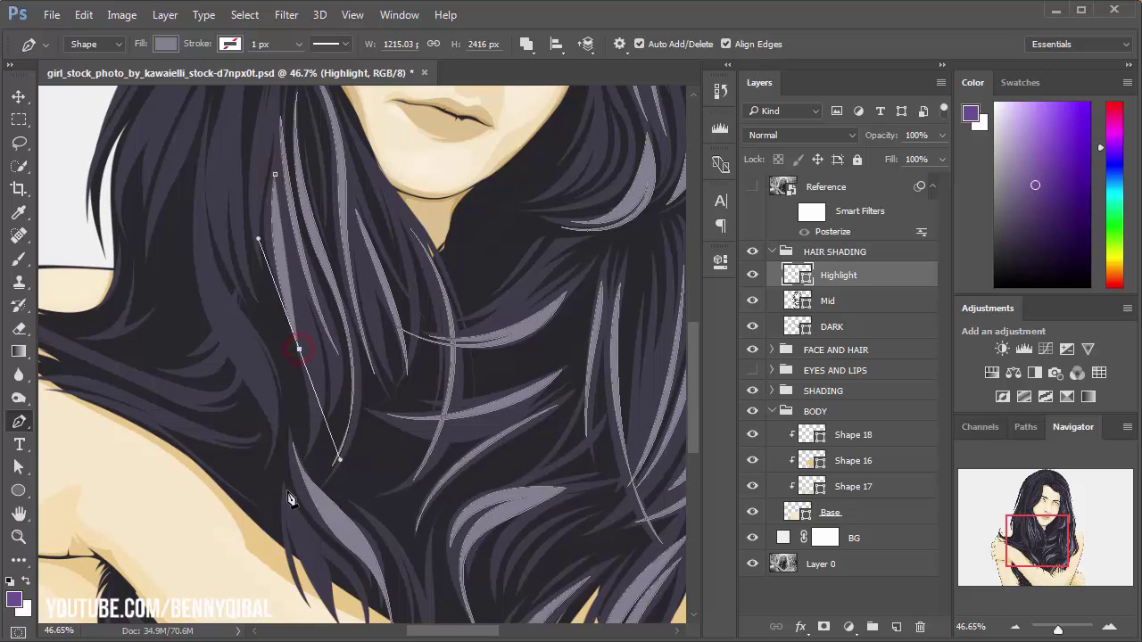
left_click_drag(299, 349, 263, 203)
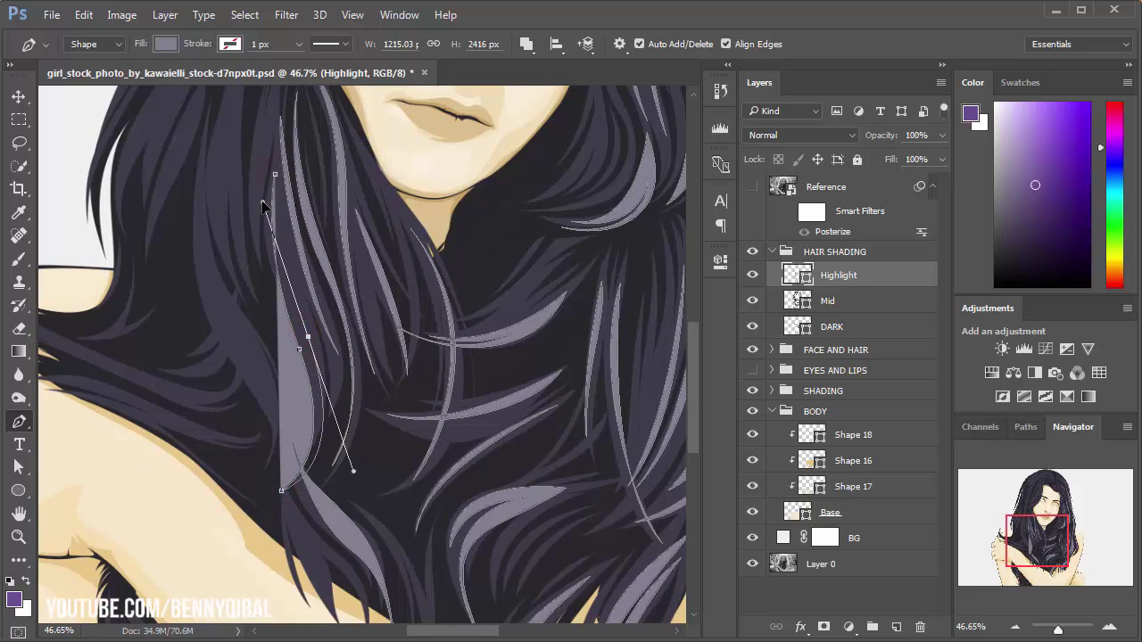
left_click_drag(302, 486, 270, 518)
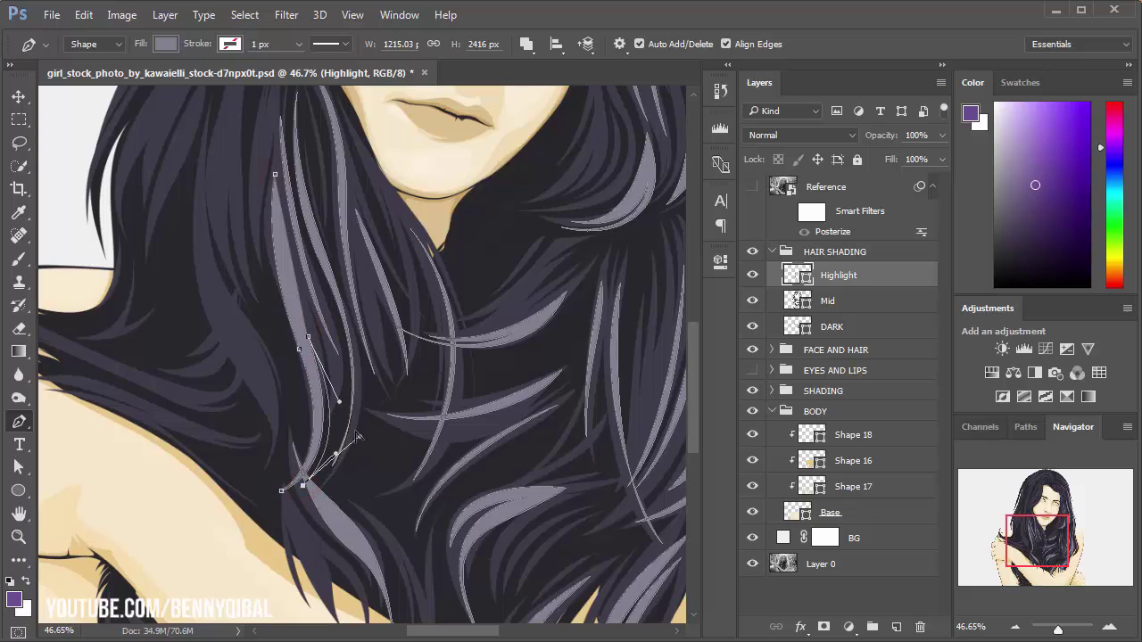
scroll(357, 436, "up", 2)
mouse_move(321, 329)
left_mouse_down()
mouse_move(288, 246)
mouse_move(367, 252)
left_mouse_up()
left_click(288, 183)
Step: Draw one more curved highlight strand along the hair and close it
left_click_drag(327, 377, 387, 467)
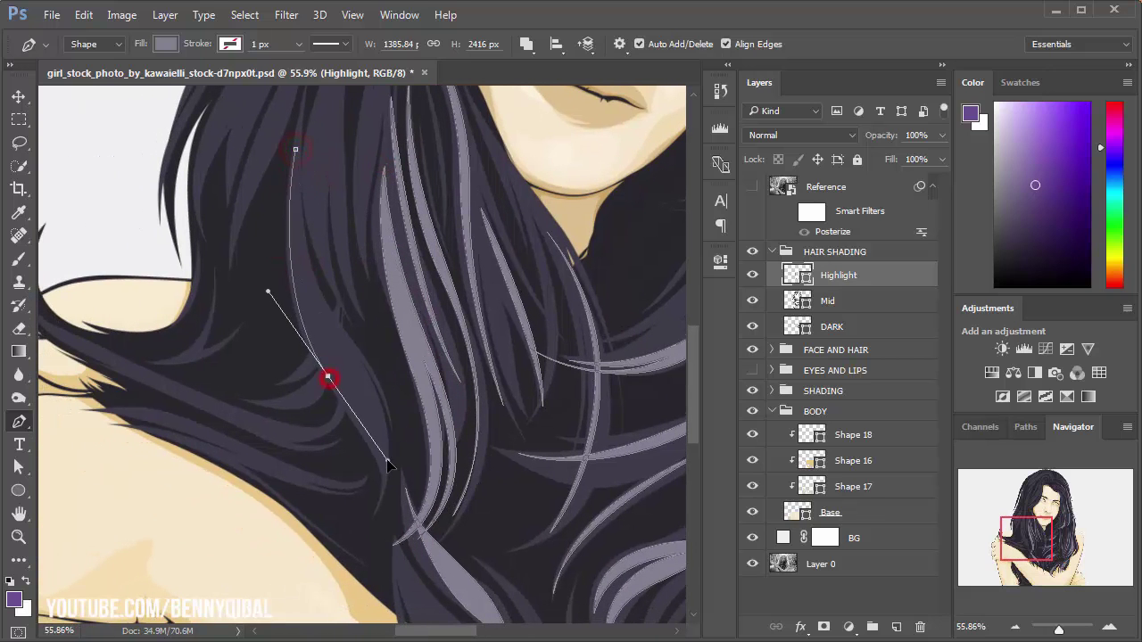
left_click_drag(365, 522, 387, 476)
mouse_move(341, 364)
left_mouse_down()
mouse_move(308, 321)
mouse_move(336, 406)
left_mouse_up()
left_click(324, 234)
Step: Save the document and add a grey highlight strand in the shoulder hair
left_click(451, 279, "ctrl+alt")
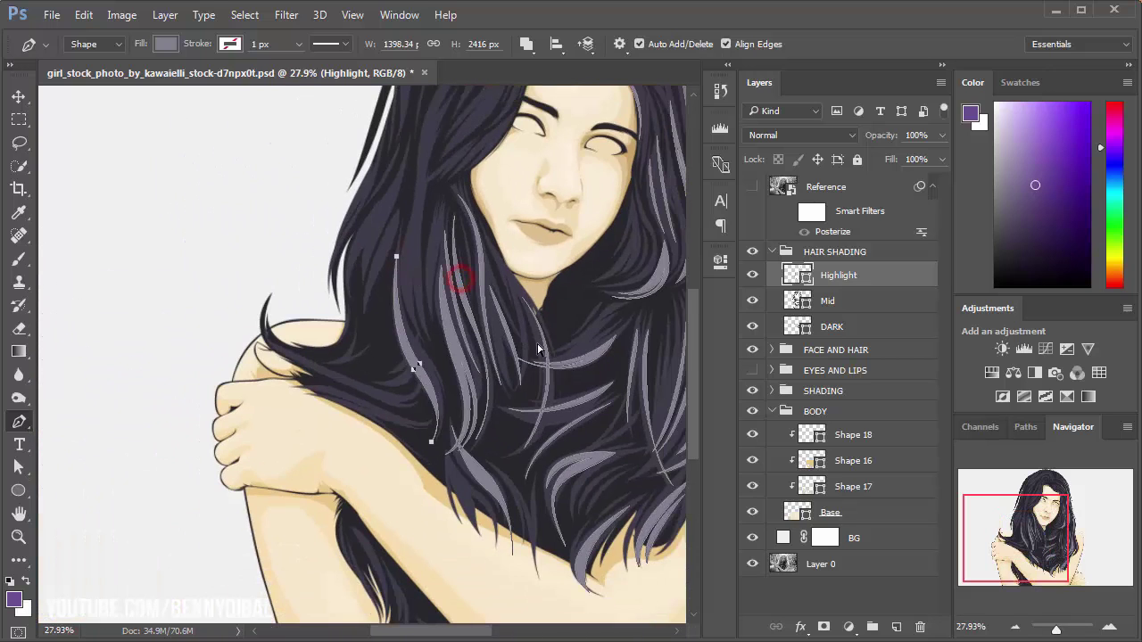
key("ctrl+s")
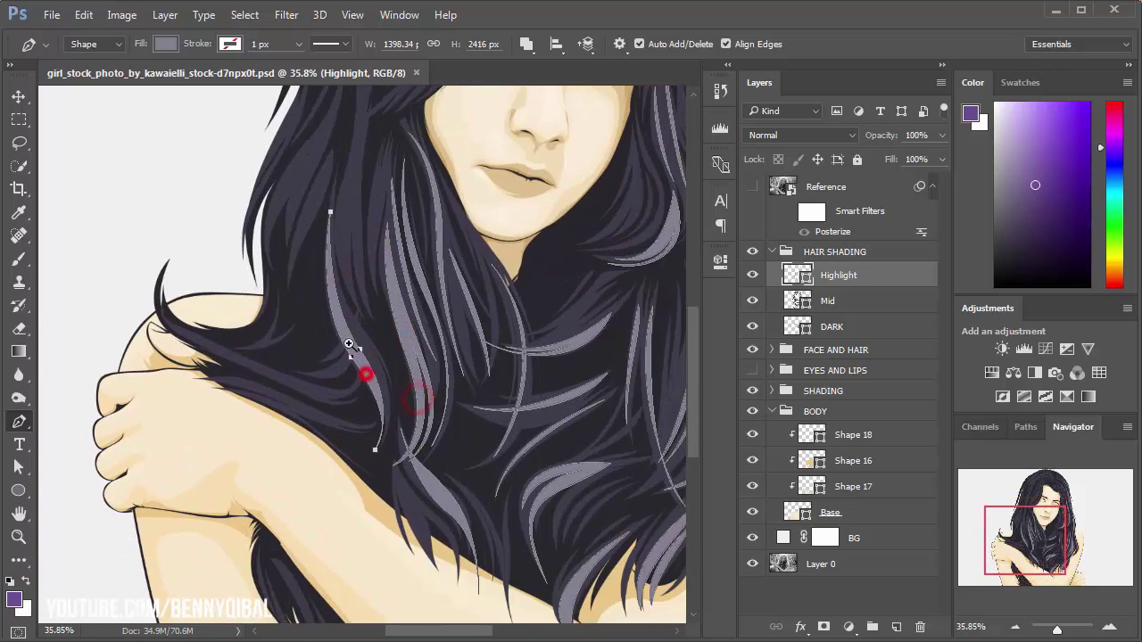
left_click_drag(410, 322, 444, 408)
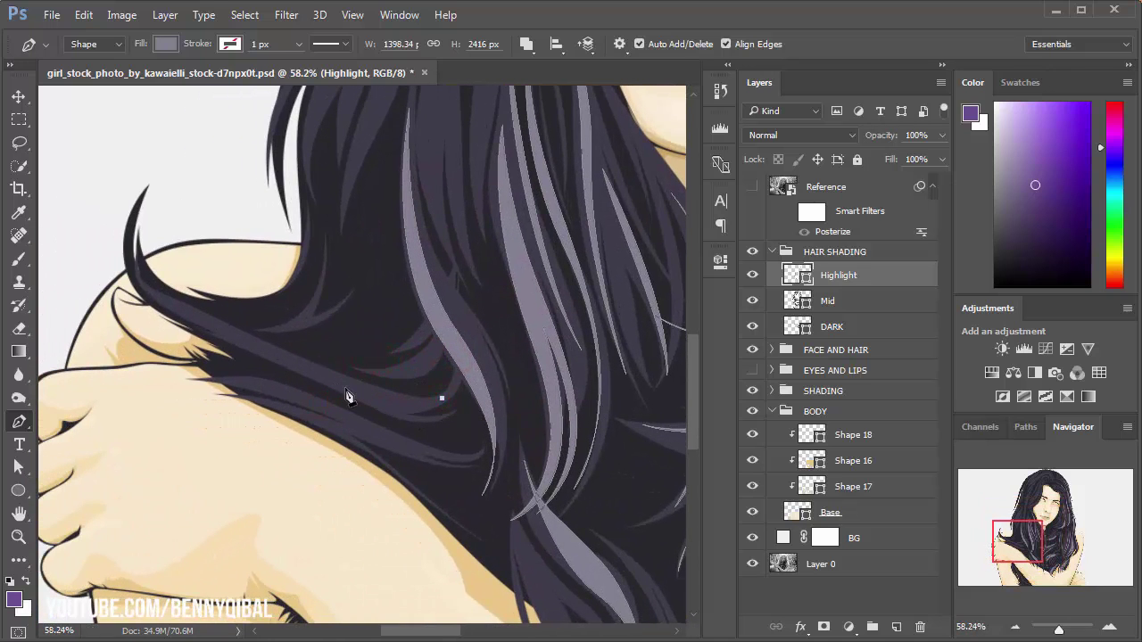
left_click_drag(306, 361, 432, 423)
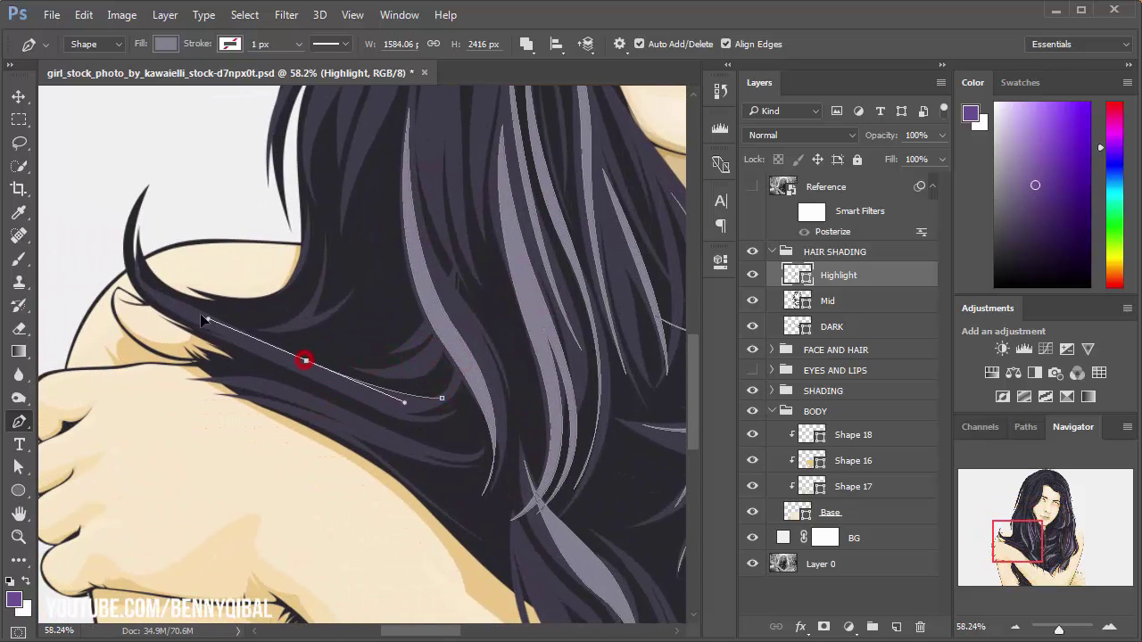
left_click(442, 398)
Step: Draw a curved highlight strand along the hair over the arm toward the hand
mouse_move(481, 443)
left_mouse_down()
mouse_move(266, 365)
mouse_move(302, 377)
left_mouse_up()
left_click_drag(194, 370, 198, 378)
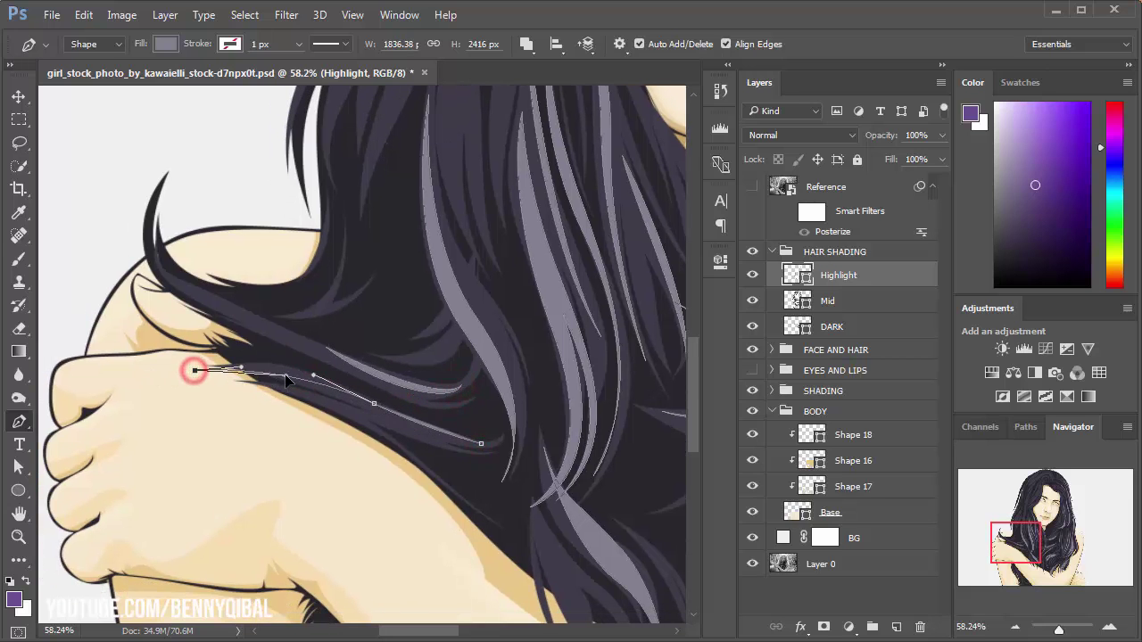
left_click(481, 444)
Step: Add strands along the hair tip and in the hair behind the shoulder
left_click_drag(415, 412, 481, 448)
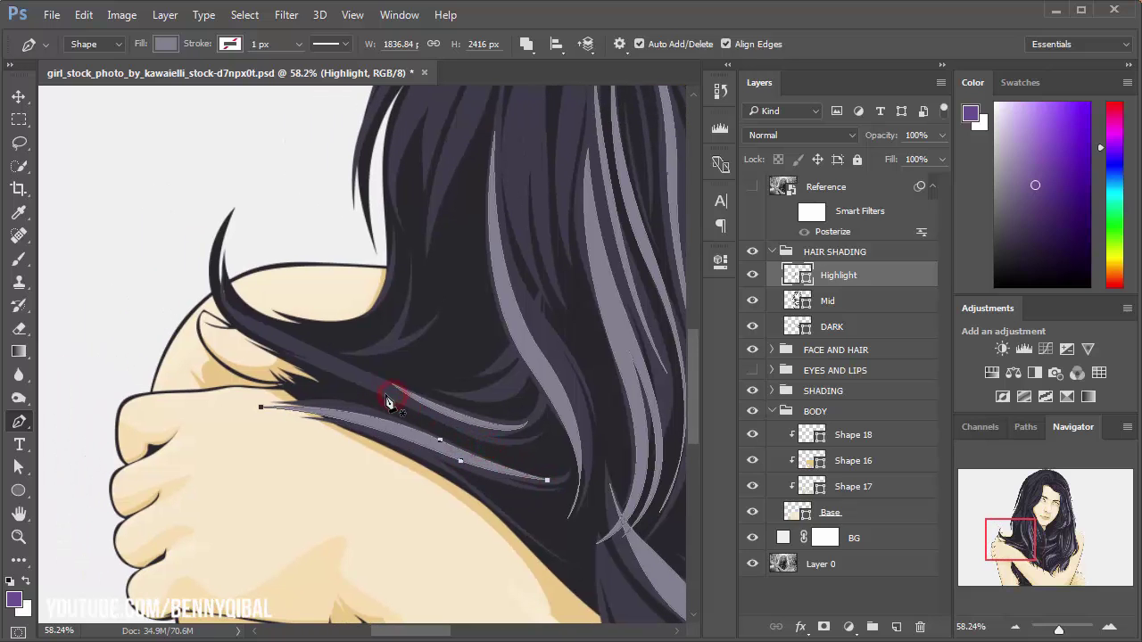
left_click_drag(214, 302, 176, 241)
left_click(333, 372)
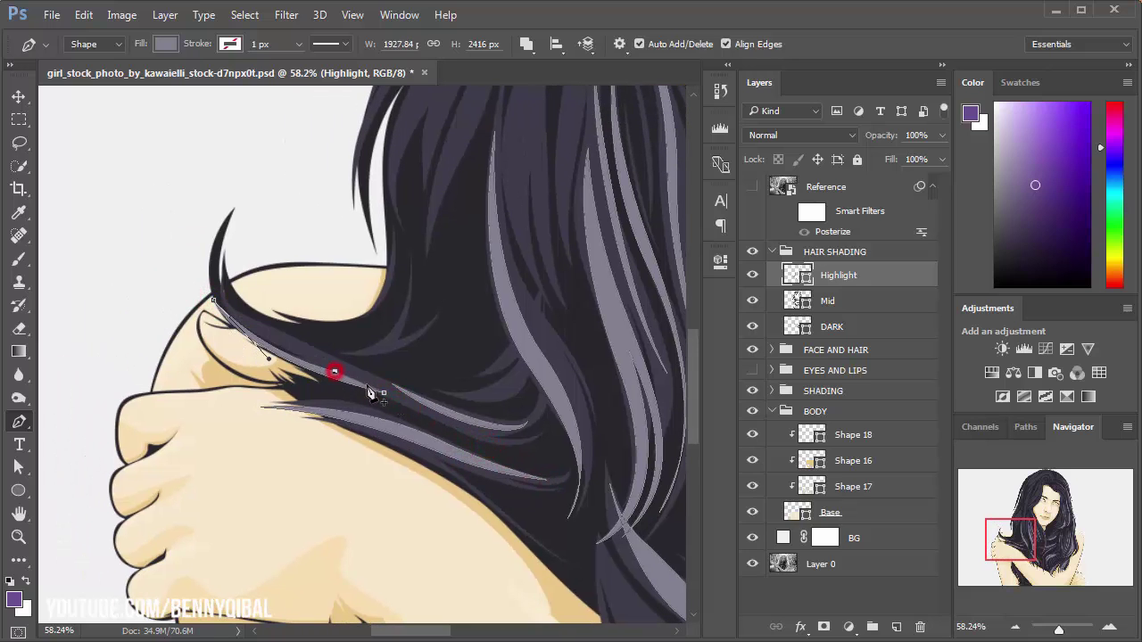
left_click_drag(358, 288, 365, 339)
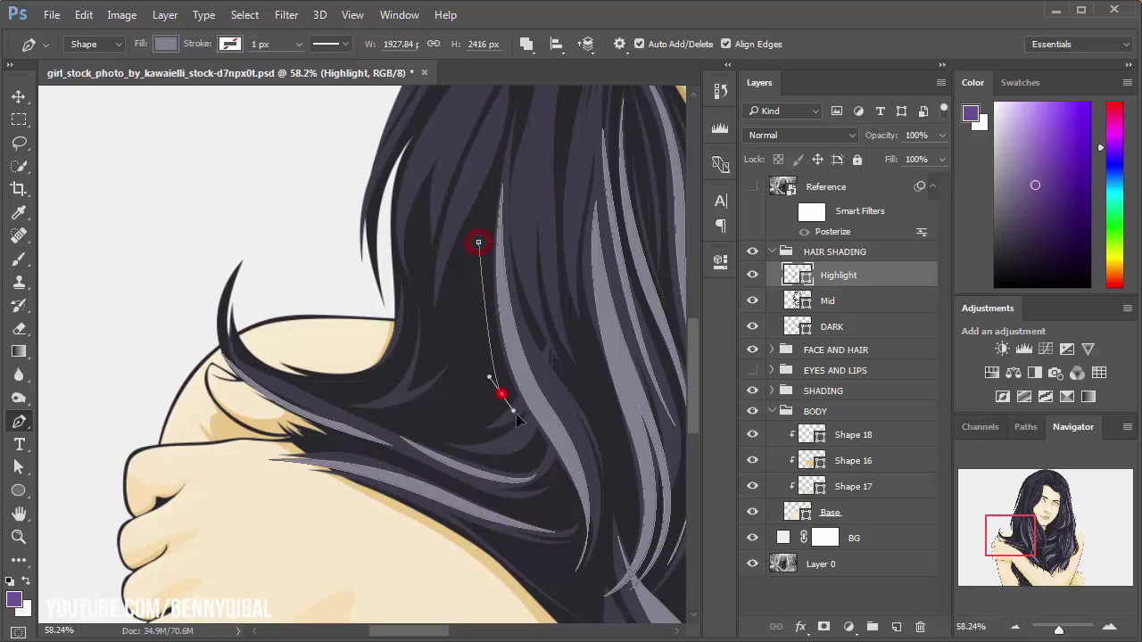
left_click_drag(518, 419, 459, 345)
left_click(479, 241)
Step: Add a short strand higher in the hair and another along its outer edge
scroll(478, 246, "up", 5)
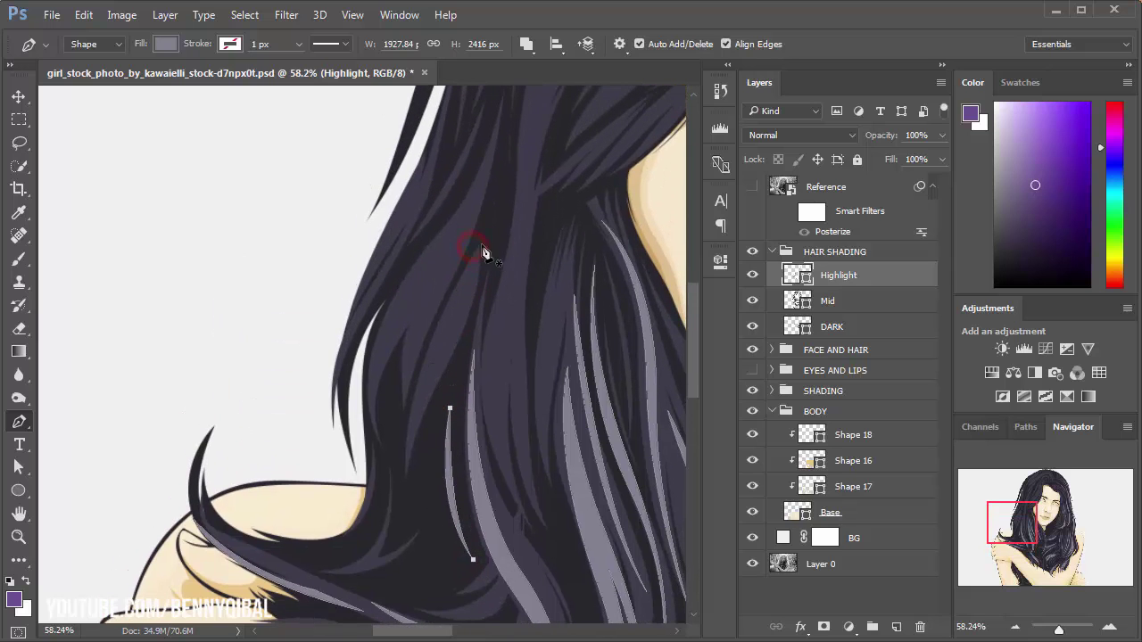
left_click_drag(407, 397, 408, 303)
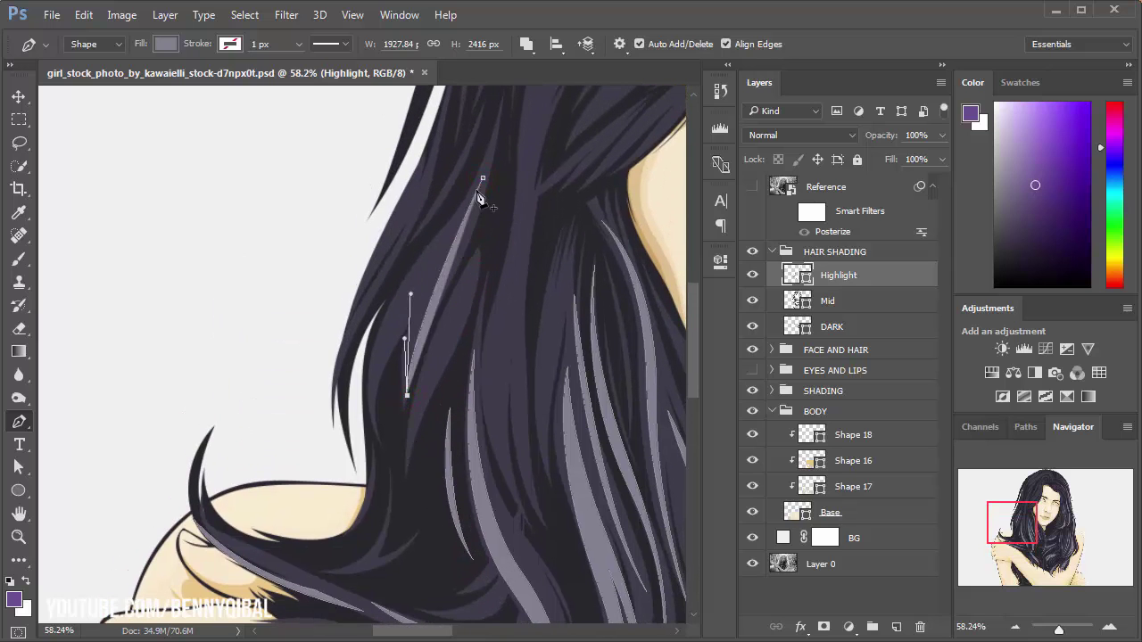
left_click(483, 178)
left_click_drag(388, 459, 428, 569)
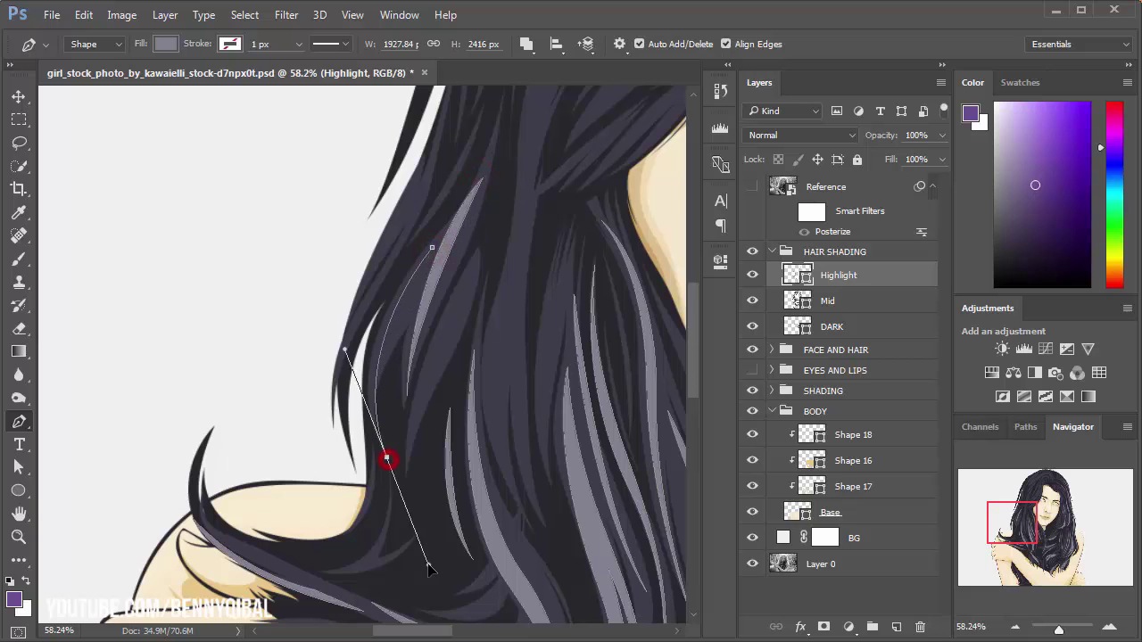
left_click(432, 248)
Step: Draw a highlight strand from high beside the face down toward the shoulder
left_click_drag(473, 207, 415, 186)
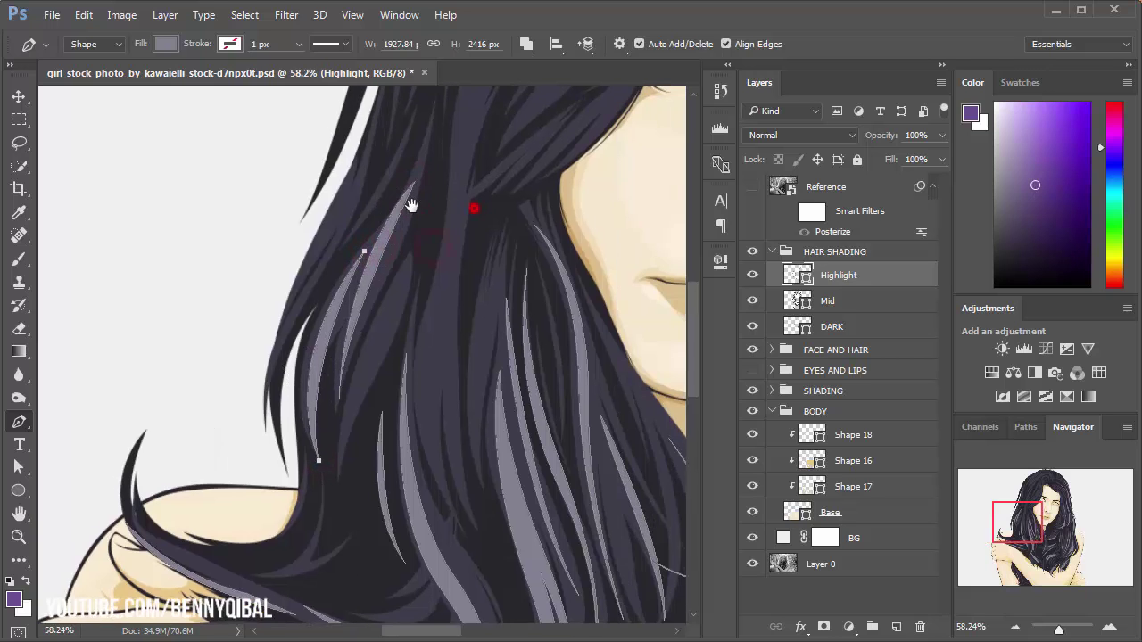
left_click(420, 229)
left_click_drag(372, 410, 391, 461)
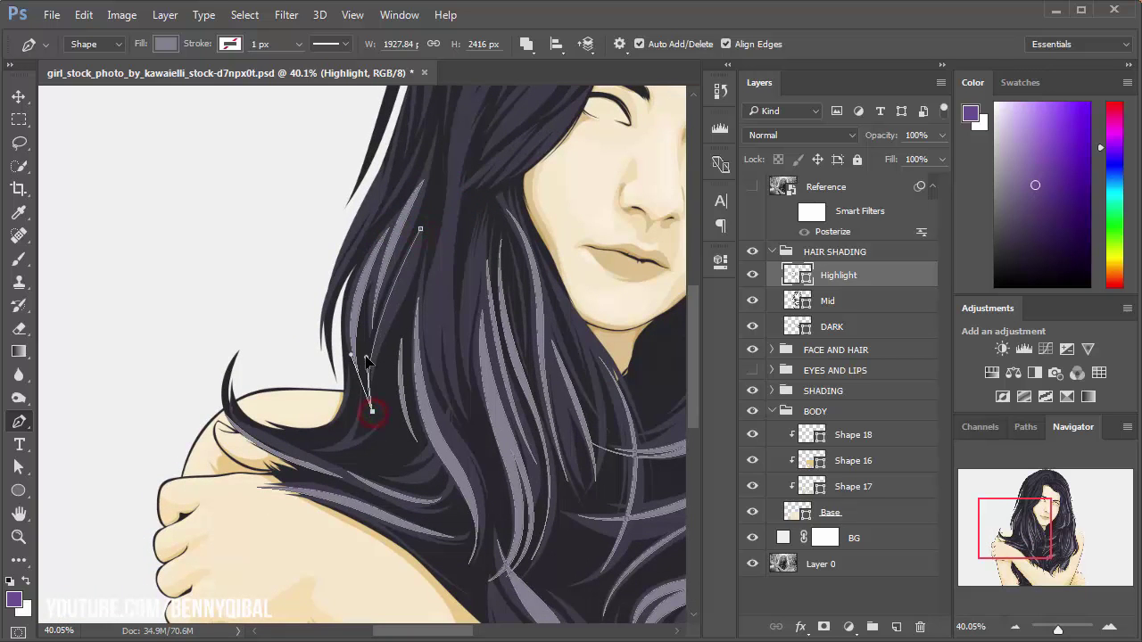
left_click(420, 229)
Step: Add a long grey strand down beside the face, curving back upward
left_click_drag(439, 194, 400, 198)
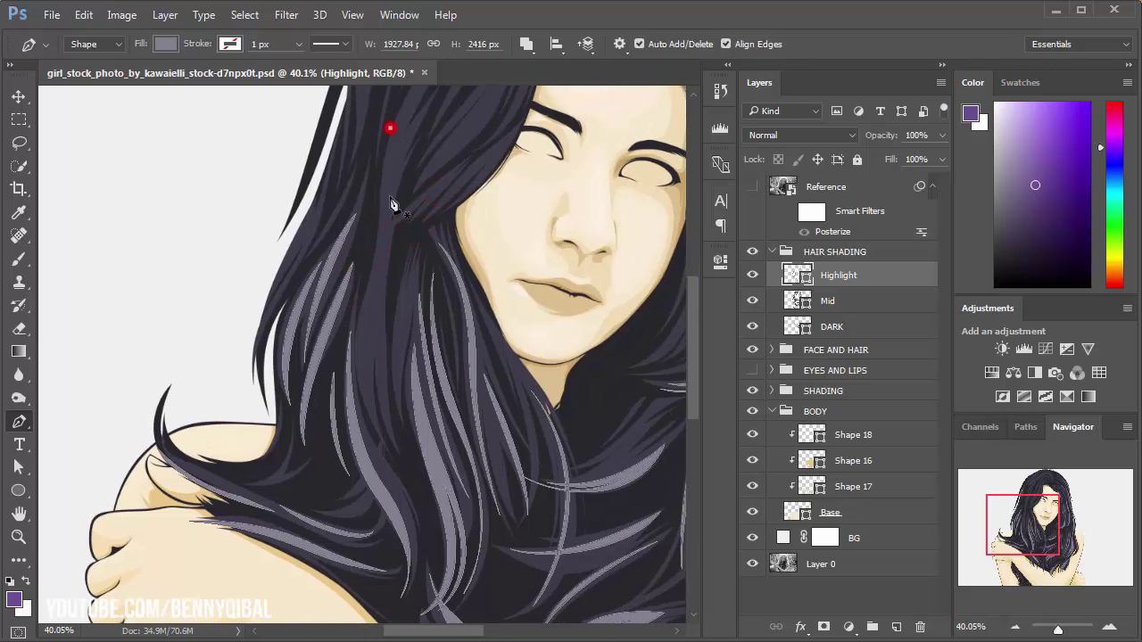
left_click_drag(384, 337, 382, 357)
left_click_drag(398, 448, 400, 464)
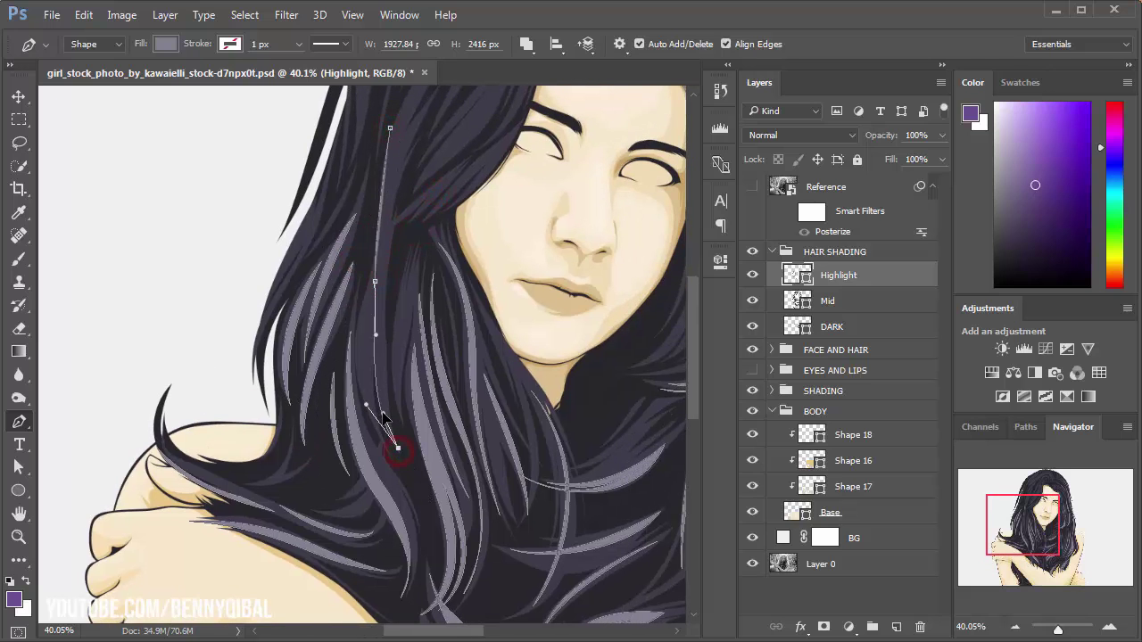
left_click(391, 258)
Step: Draw two curved highlight strands on the hair's left side beside the cheek
mouse_move(392, 135)
left_mouse_down()
mouse_move(381, 223)
mouse_move(387, 185)
left_mouse_up()
scroll(327, 262, "up", 3)
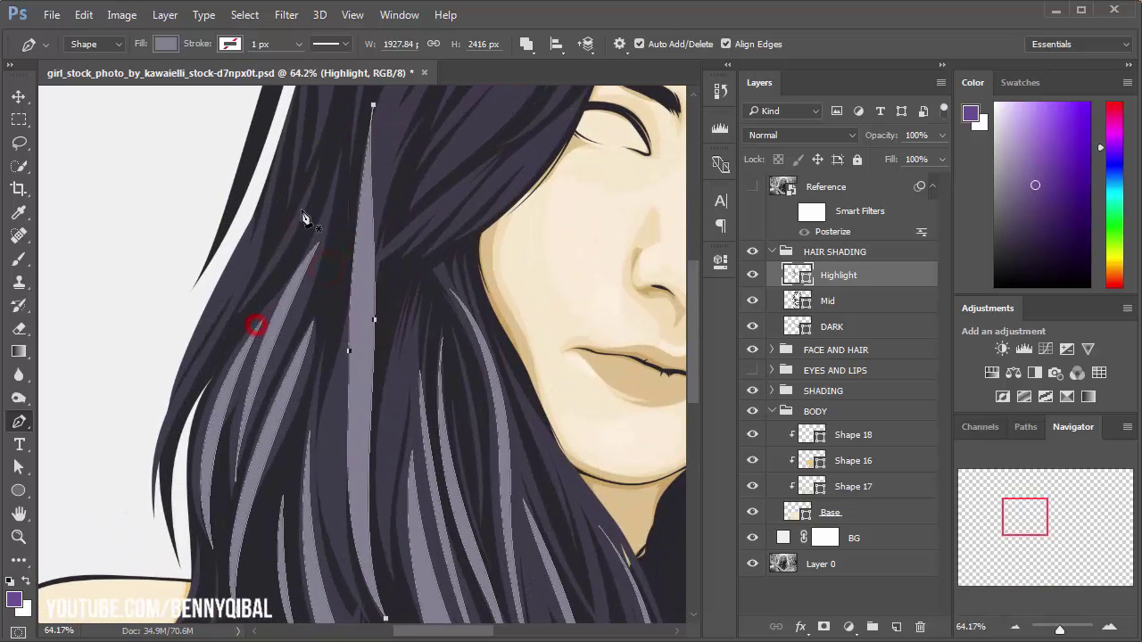
left_click_drag(190, 394, 225, 339)
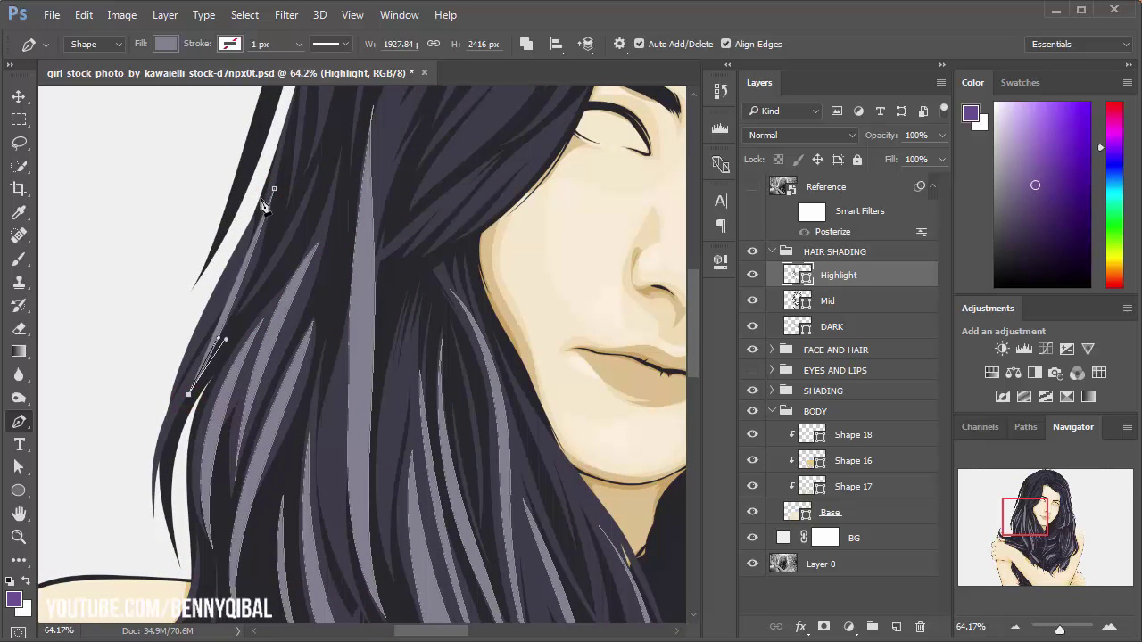
left_click(290, 158)
scroll(290, 158, "up", 3)
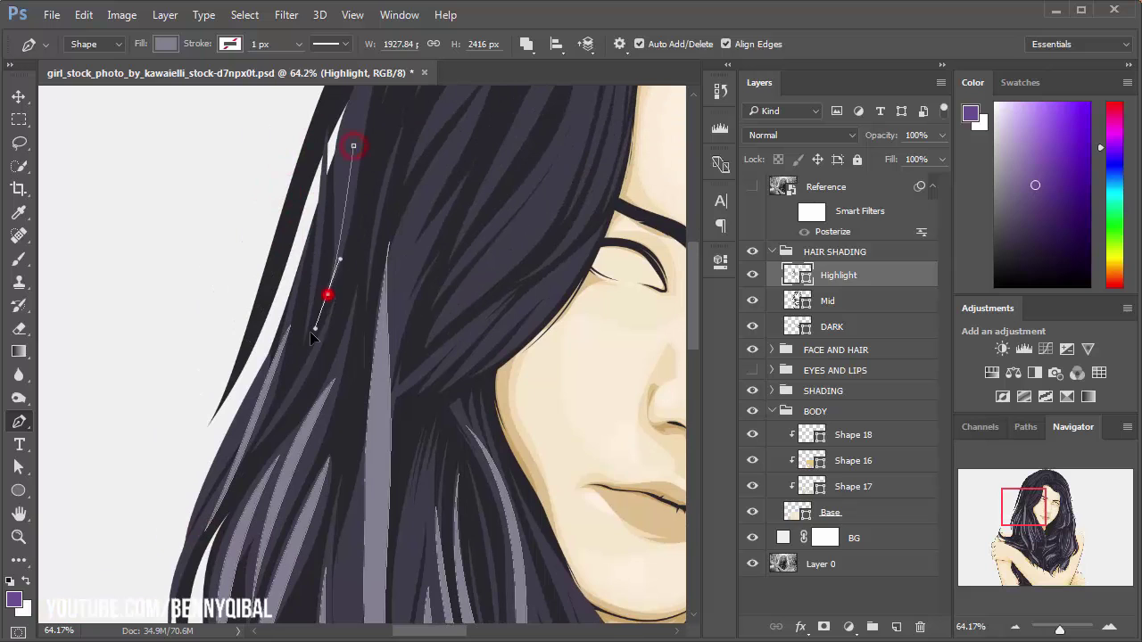
left_click_drag(310, 331, 312, 330)
left_click_drag(354, 145, 367, 164)
scroll(385, 130, "down", 1)
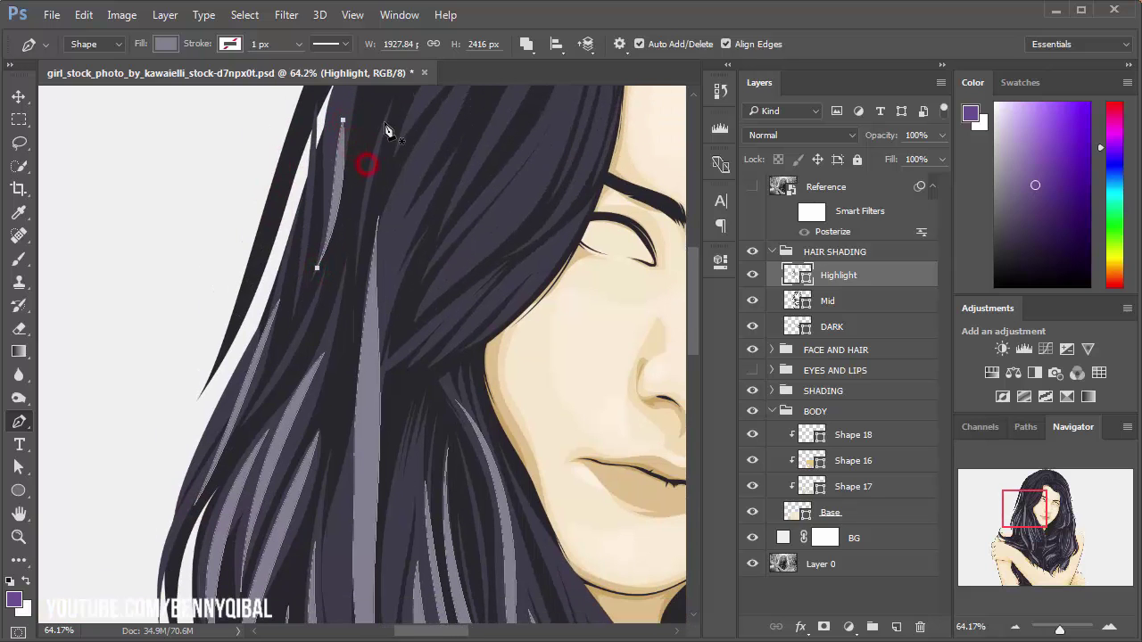
left_click_drag(346, 361, 342, 443)
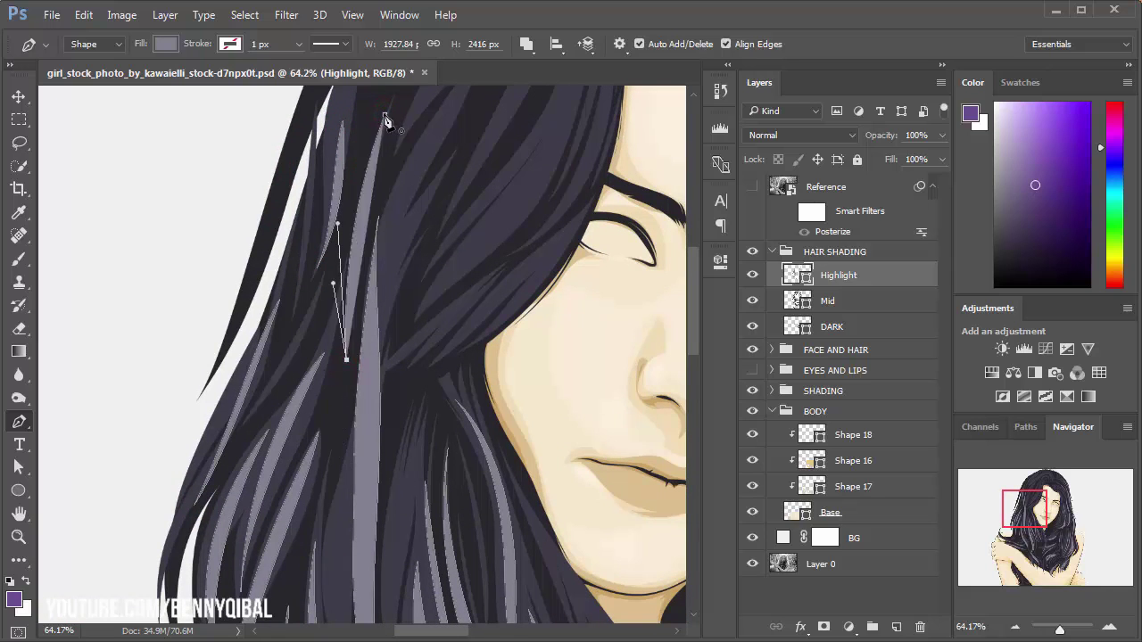
Step: Start a long strand at the crown running down the hair's outer left edge
left_click_drag(383, 108, 367, 246)
mouse_move(446, 143)
left_mouse_down()
mouse_move(367, 159)
mouse_move(329, 190)
left_mouse_up()
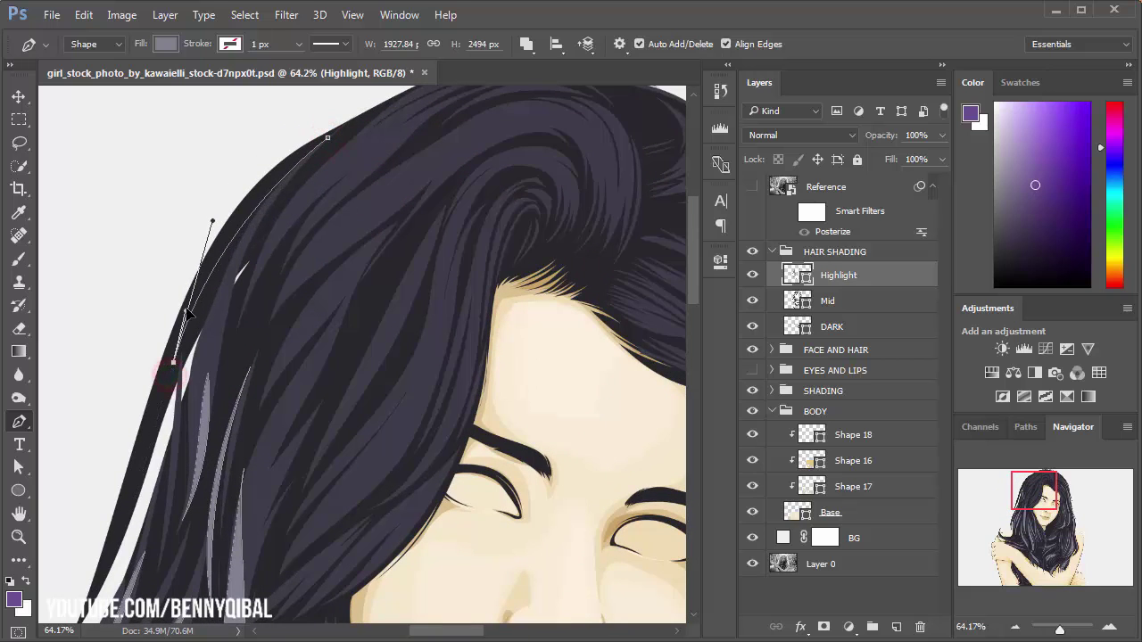
left_click_drag(276, 171, 220, 217)
left_click_drag(181, 306, 208, 246)
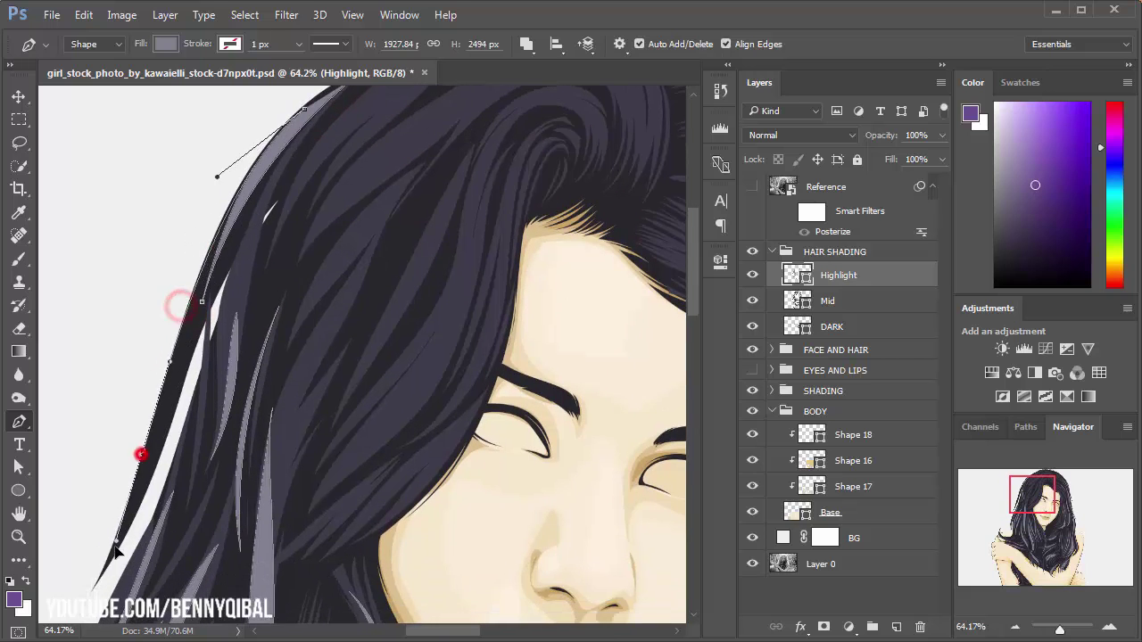
mouse_move(123, 515)
left_mouse_down()
mouse_move(205, 375)
mouse_move(162, 455)
mouse_move(191, 519)
left_mouse_up()
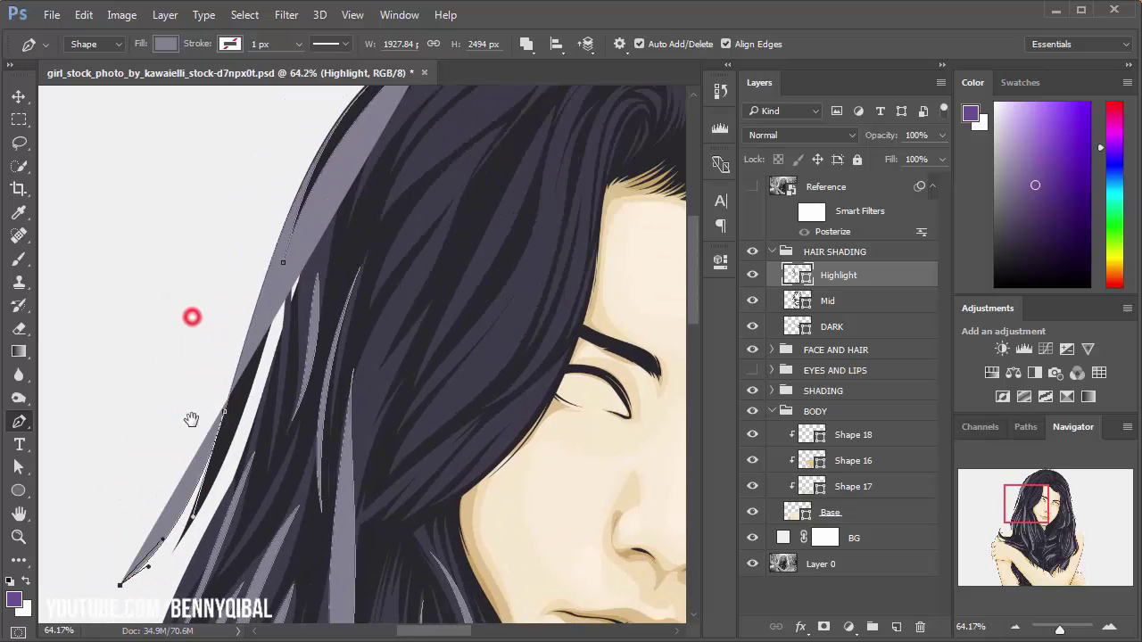
left_click_drag(191, 294, 191, 509)
Step: Curve the long strand back up the edge, redo a misplaced point, and close it near the crown
left_click_drag(222, 357, 262, 281)
scroll(303, 198, "down", 1)
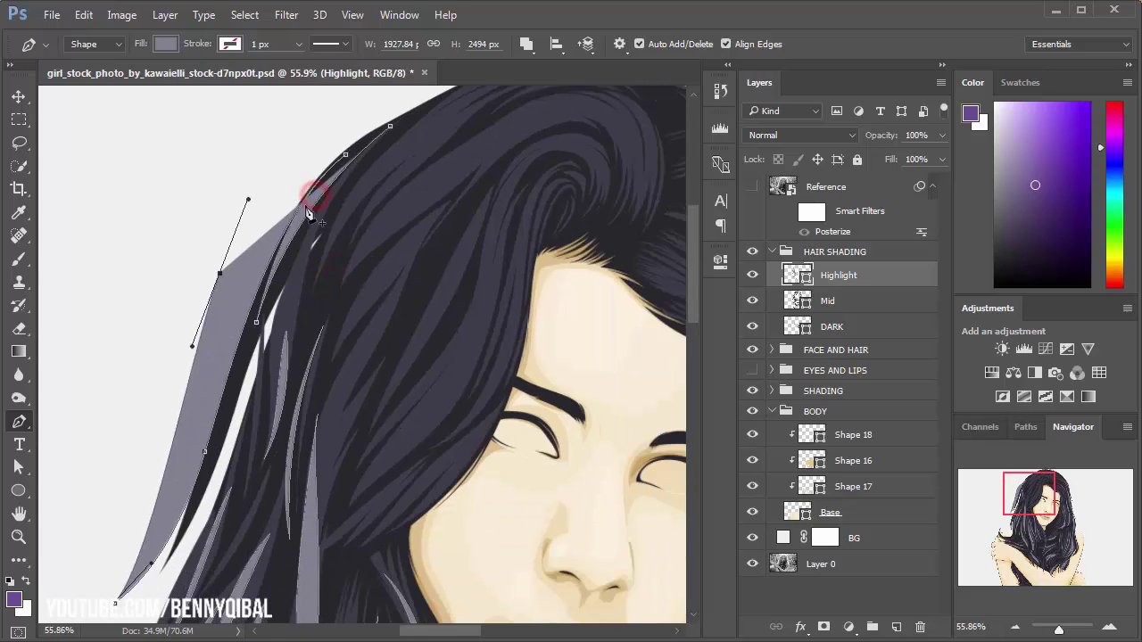
key("ctrl+z")
left_click_drag(231, 327, 266, 218)
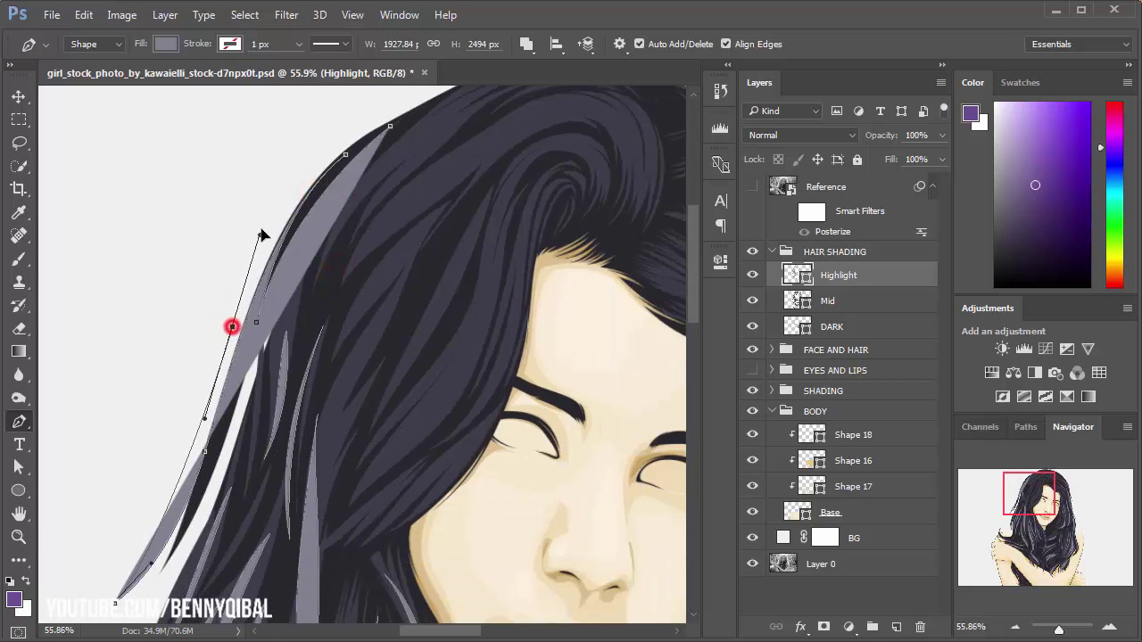
left_click(347, 153)
left_click_drag(390, 126, 454, 106)
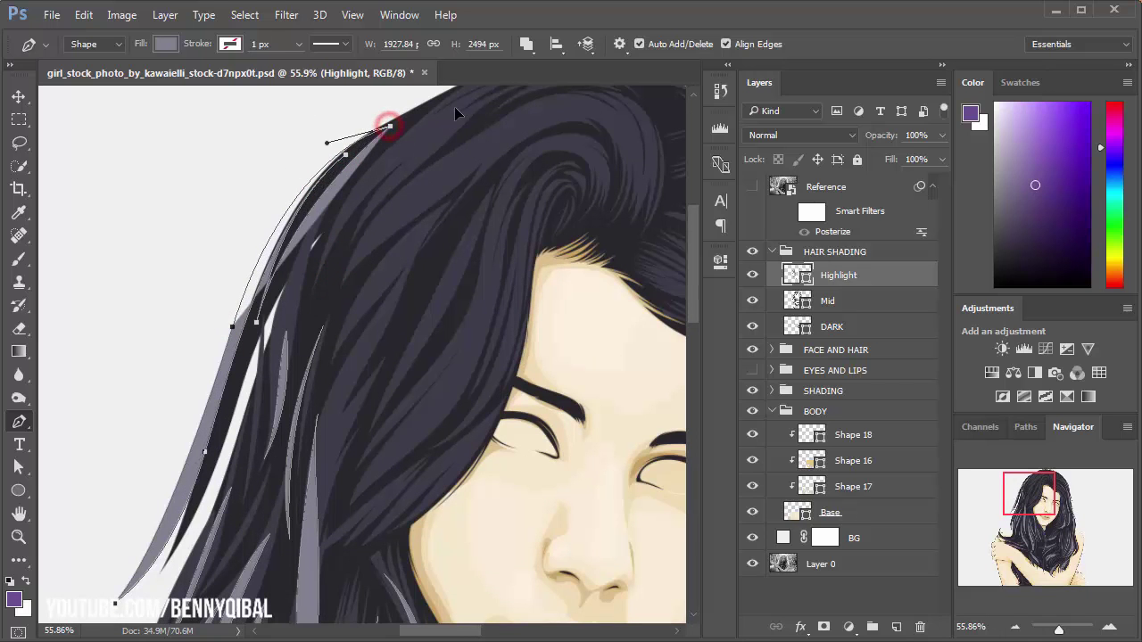
scroll(383, 133, "down", 2)
Step: Draw one more highlight strand from beside the face down the left hair
left_click_drag(401, 211, 311, 269)
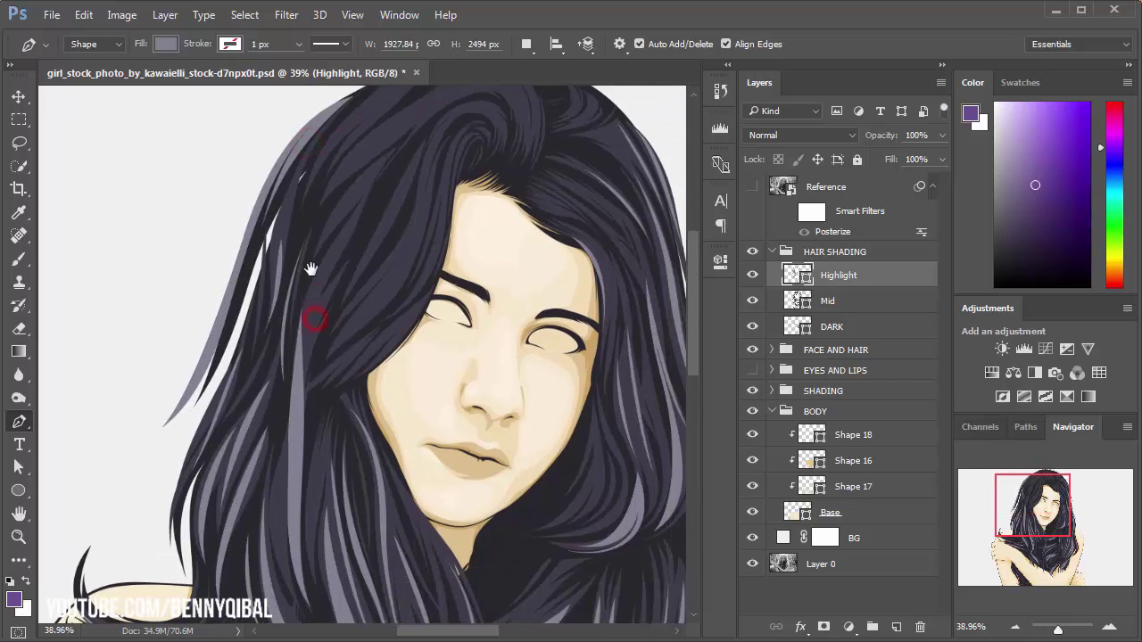
scroll(308, 267, "down", 2)
scroll(307, 237, "up", 1)
scroll(295, 237, "up", 1)
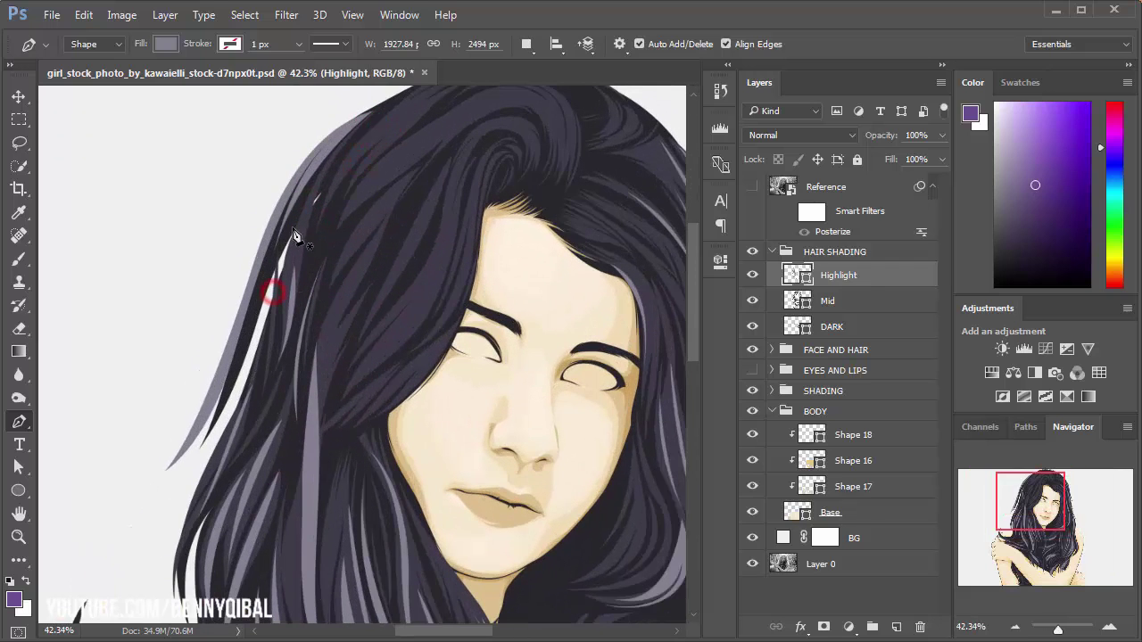
left_click(292, 228)
left_click_drag(215, 438, 259, 368)
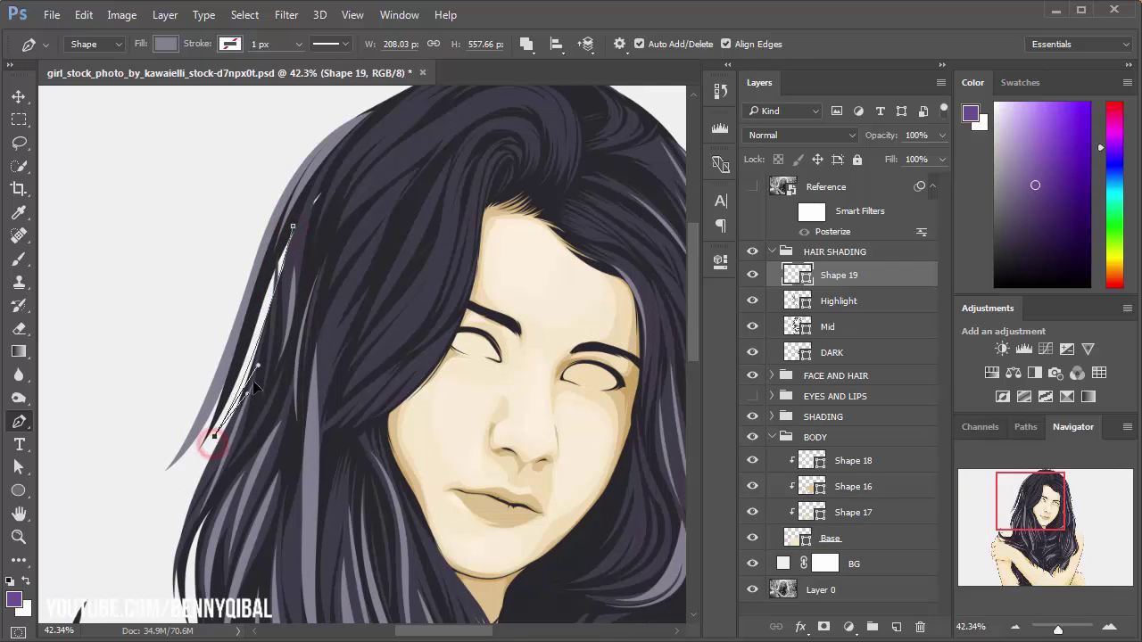
left_click(294, 229)
scroll(184, 263, "down", 1)
scroll(224, 395, "down", 3)
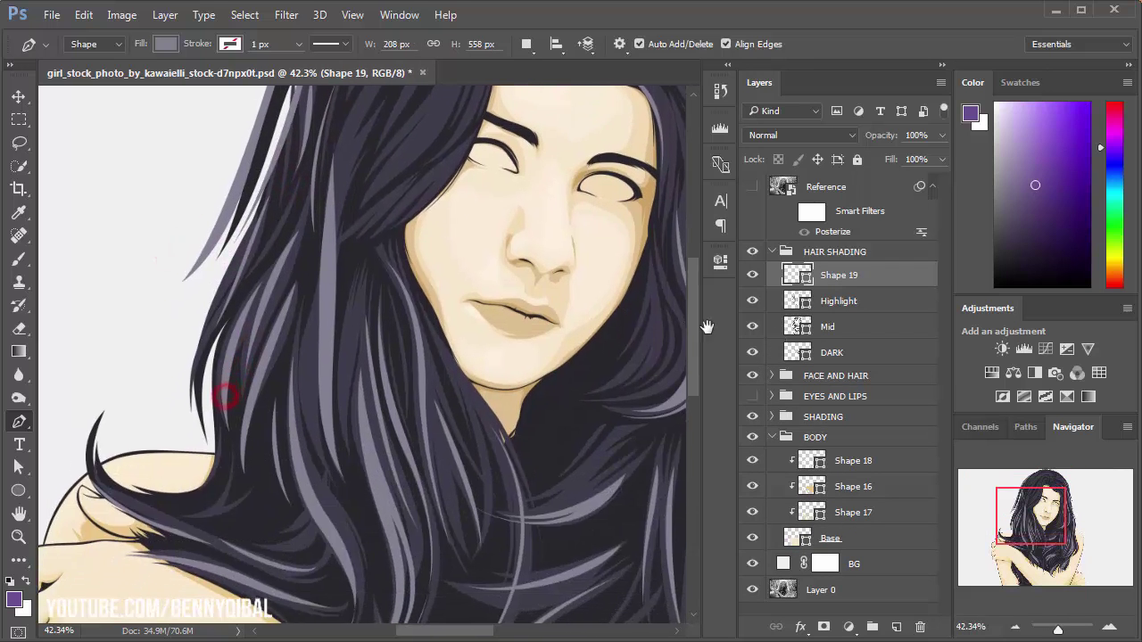
Step: Merge the Shape 19 layer into the Highlight layer with Merge Shapes
left_click(856, 278)
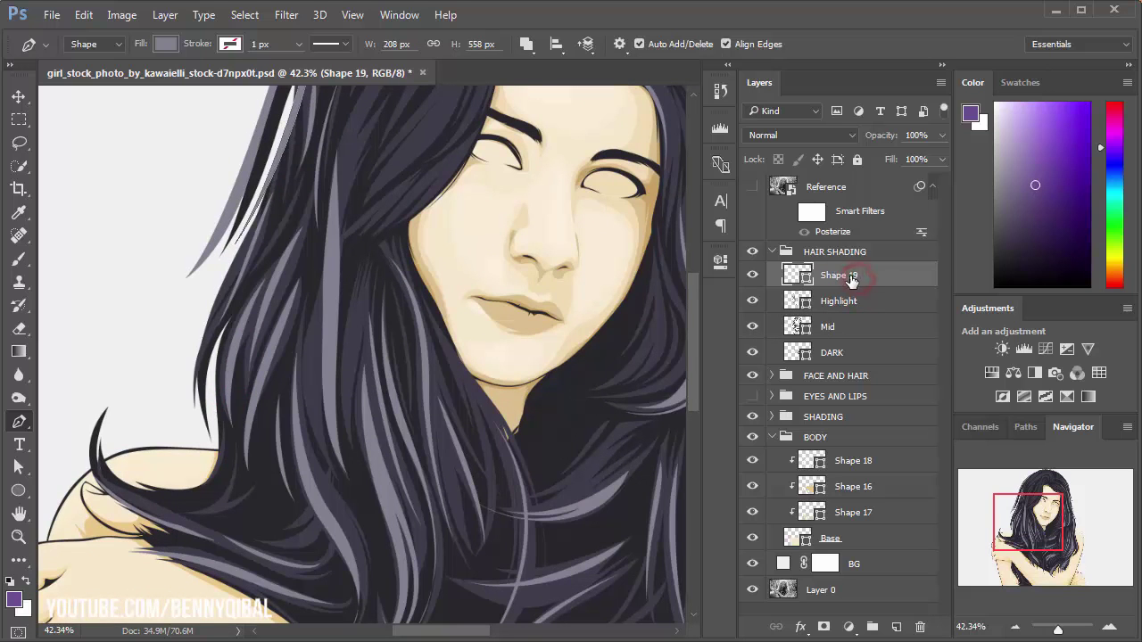
left_click(852, 304)
key("ctrl+bracketright")
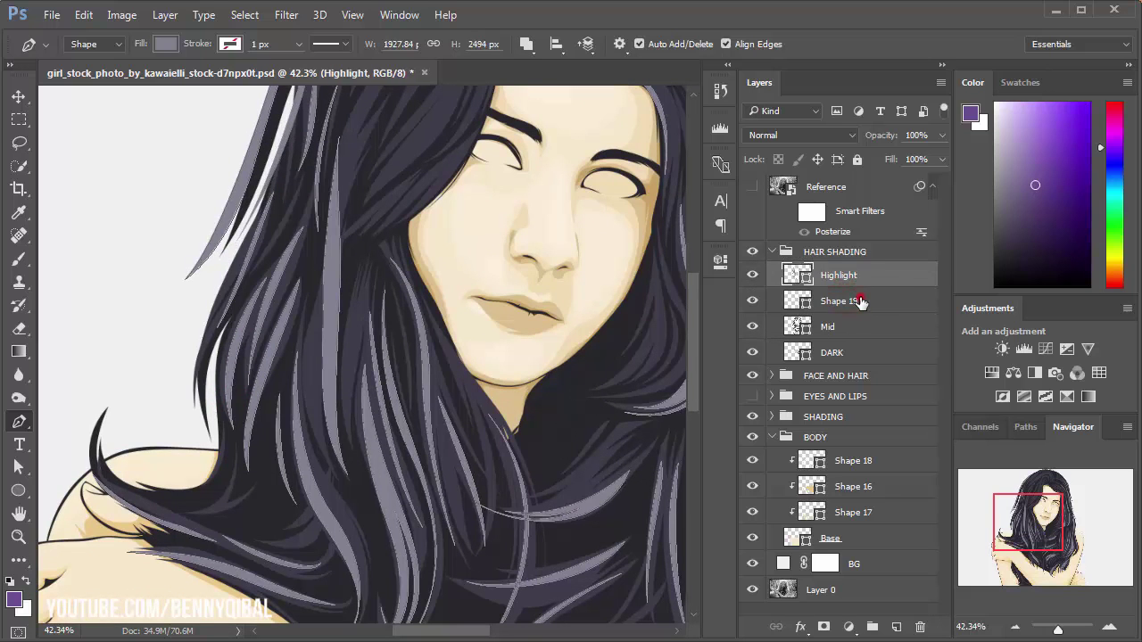
left_click(855, 303, "shift")
right_click(855, 302)
left_click(905, 581)
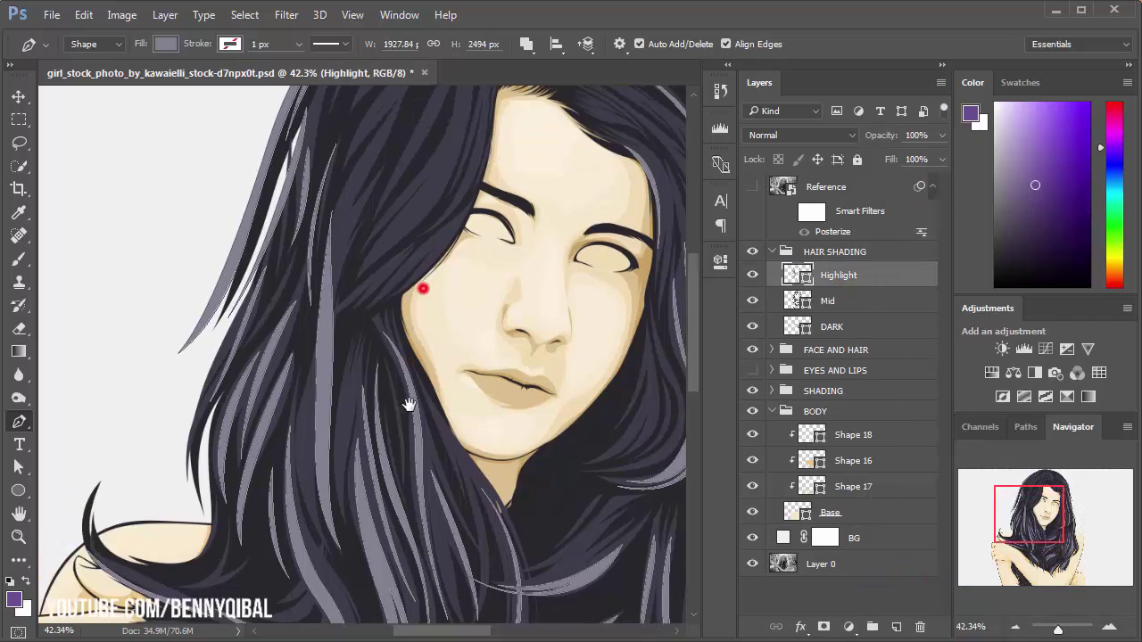
Step: Zoom into the crown and draw a thin crescent highlight along the hair edge
left_click_drag(411, 402, 357, 244)
left_click_drag(491, 173, 449, 316)
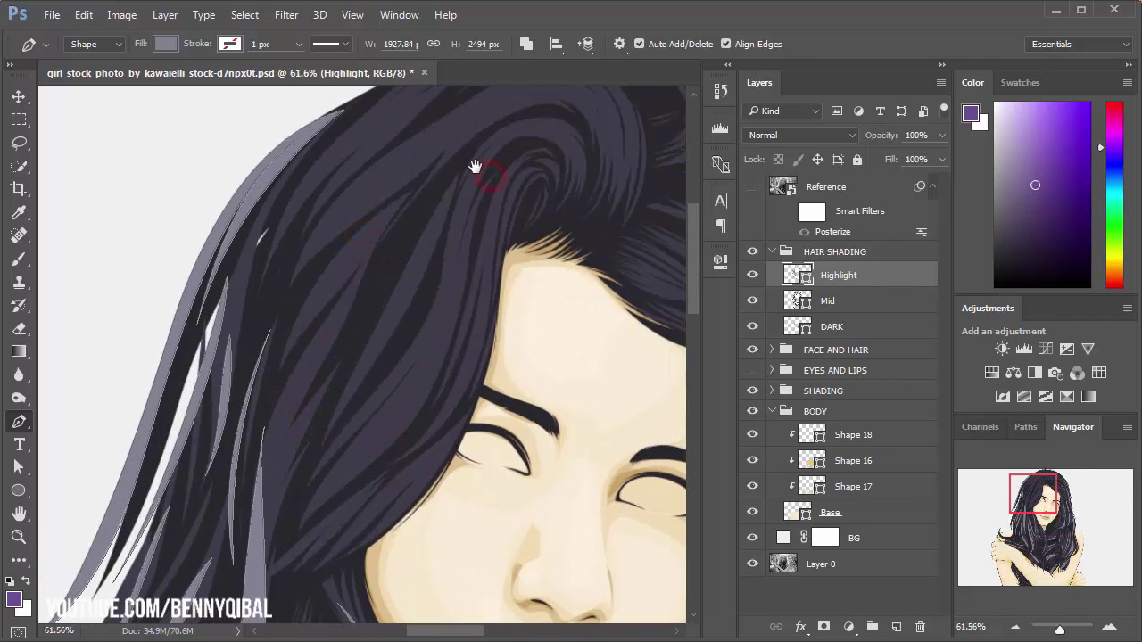
mouse_move(474, 169)
left_mouse_down()
mouse_move(498, 289)
mouse_move(566, 288)
left_mouse_up()
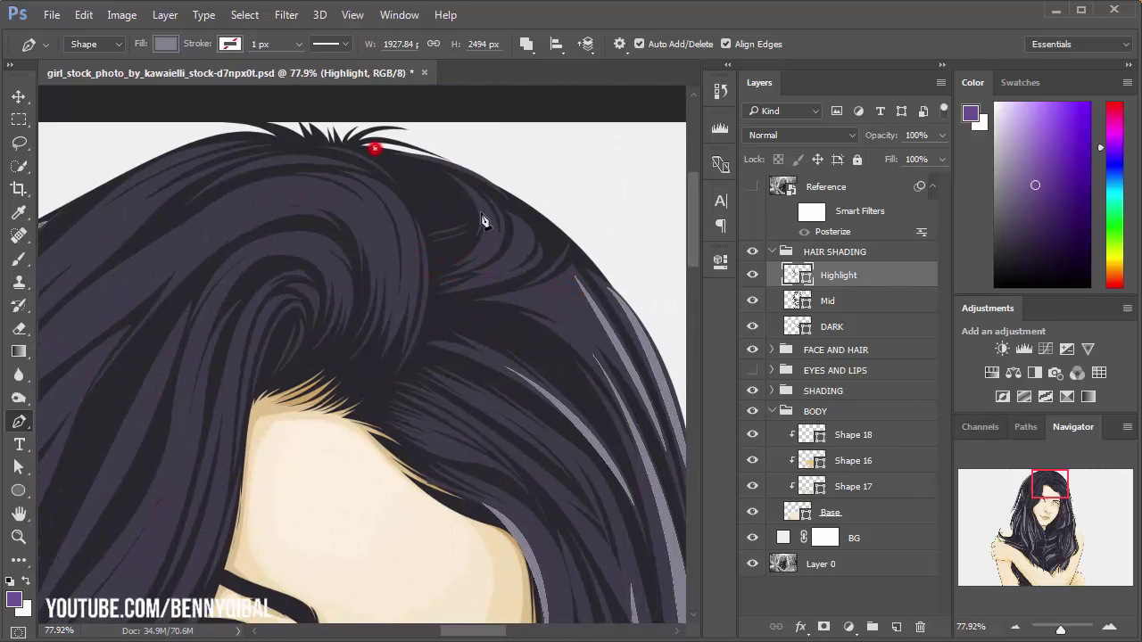
left_click_drag(464, 247, 500, 175)
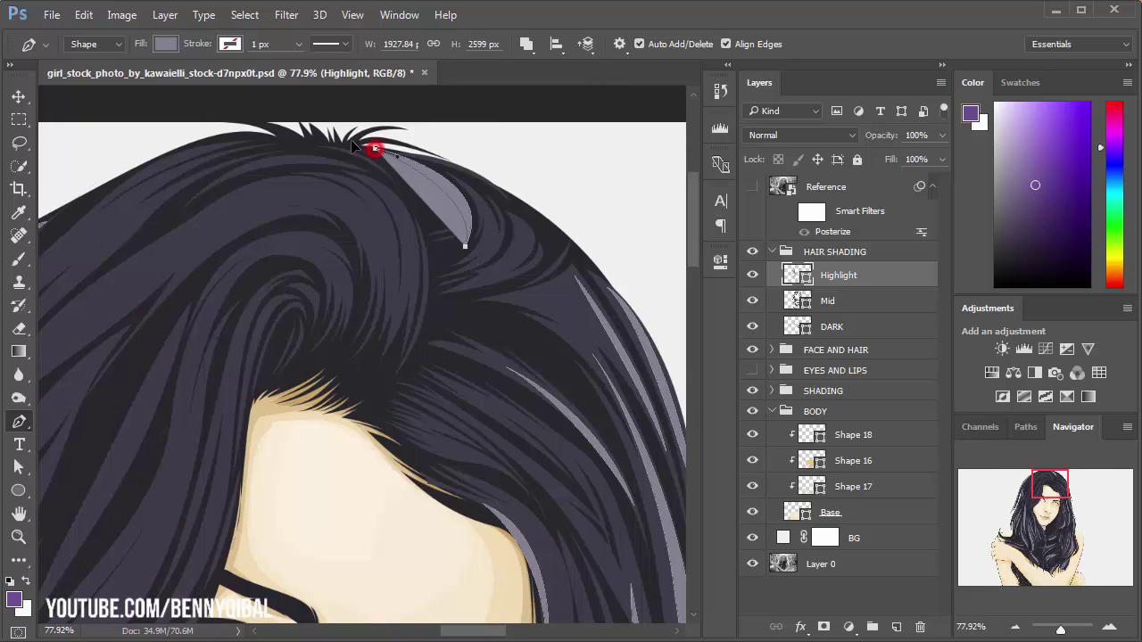
left_click_drag(373, 147, 497, 192)
left_click_drag(431, 169, 442, 170)
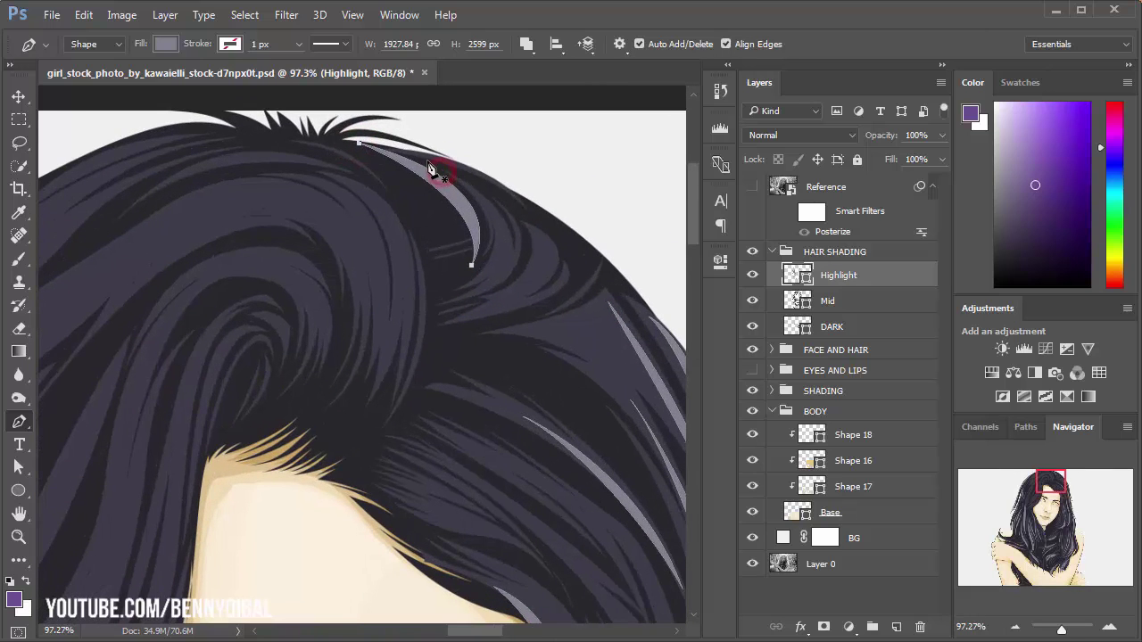
left_click_drag(609, 272, 459, 184)
left_click(423, 159)
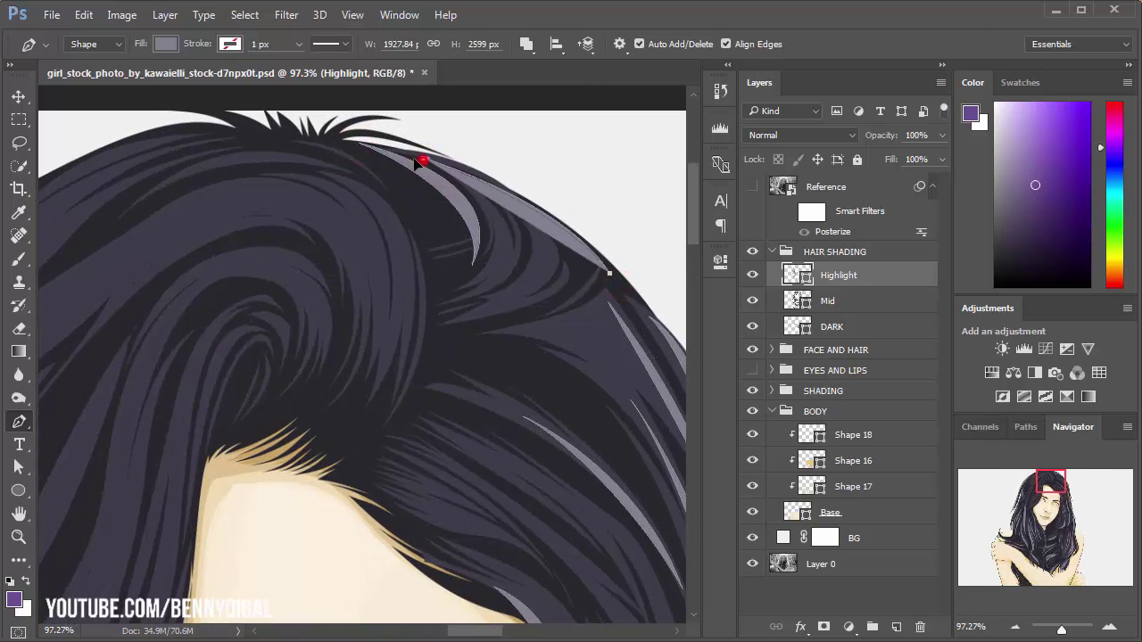
Step: Add two more curved grey highlight strands along the top of the hair
left_click_drag(506, 232, 449, 183)
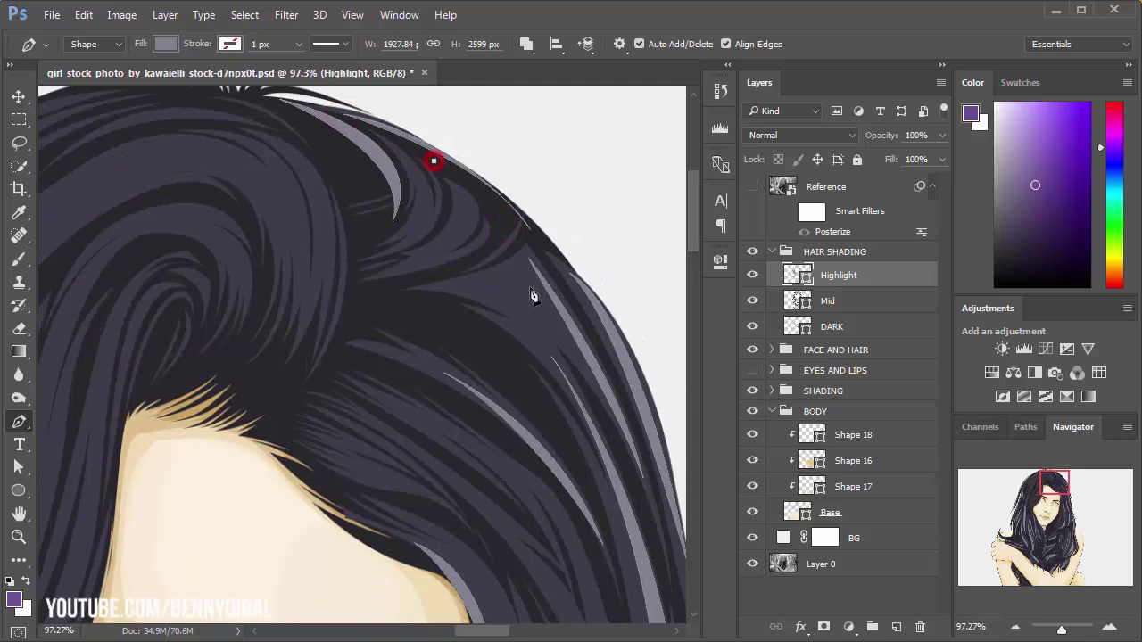
left_click_drag(407, 310, 484, 263)
left_click(434, 163)
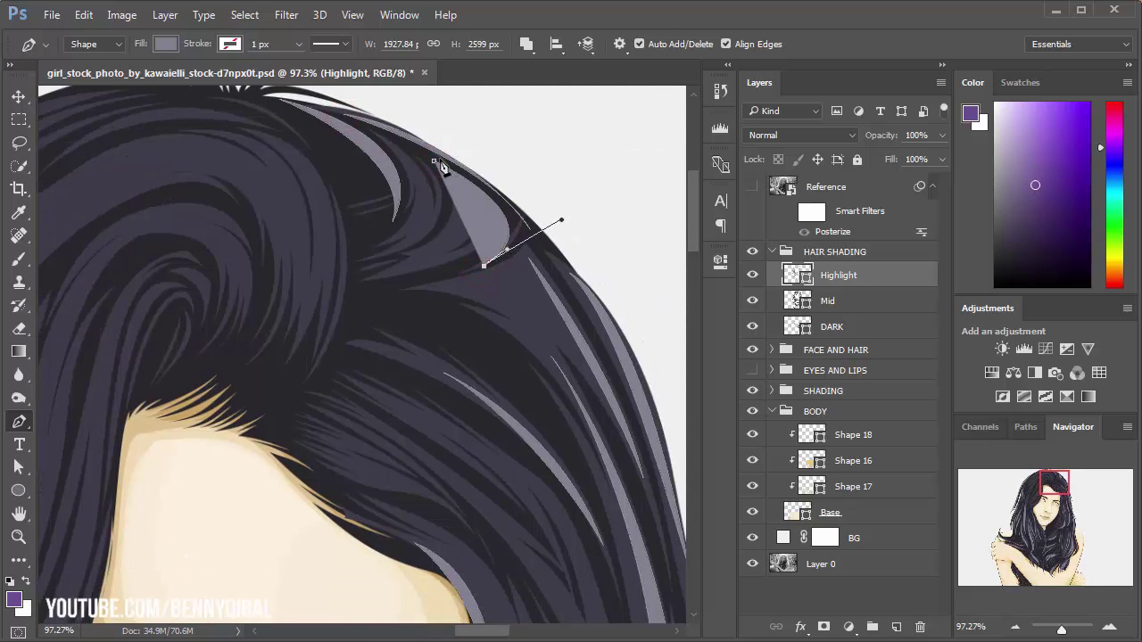
scroll(446, 161, "up", 1)
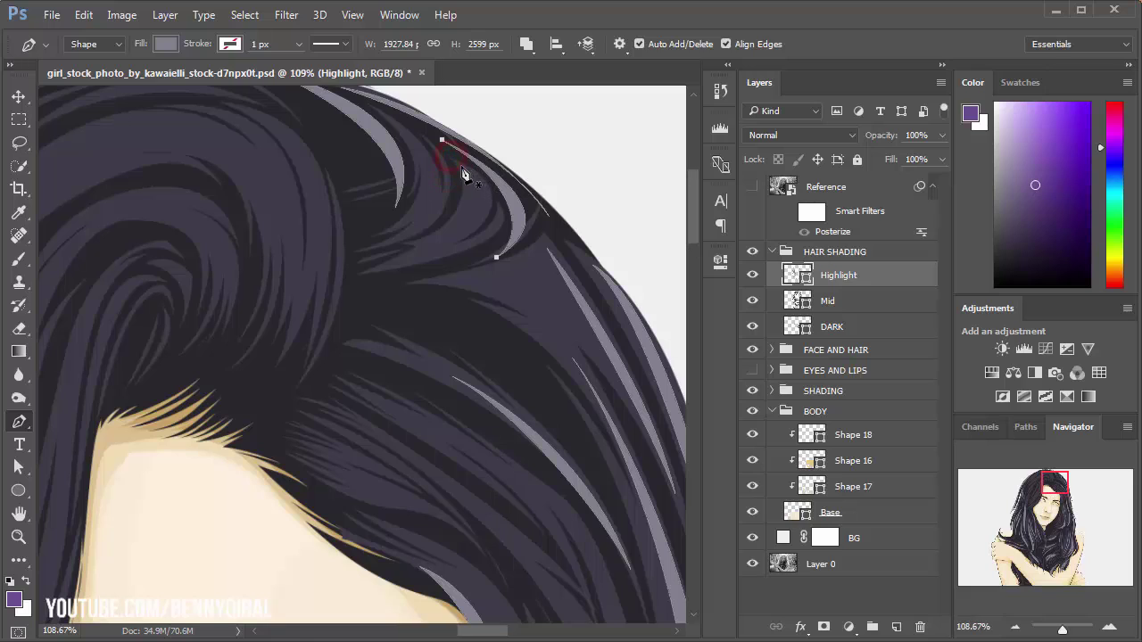
left_click_drag(390, 258, 501, 227)
left_click(455, 161)
Step: Draw a small triangular highlight strand on the crown
left_click_drag(354, 285, 295, 276)
left_click_drag(392, 298, 394, 296)
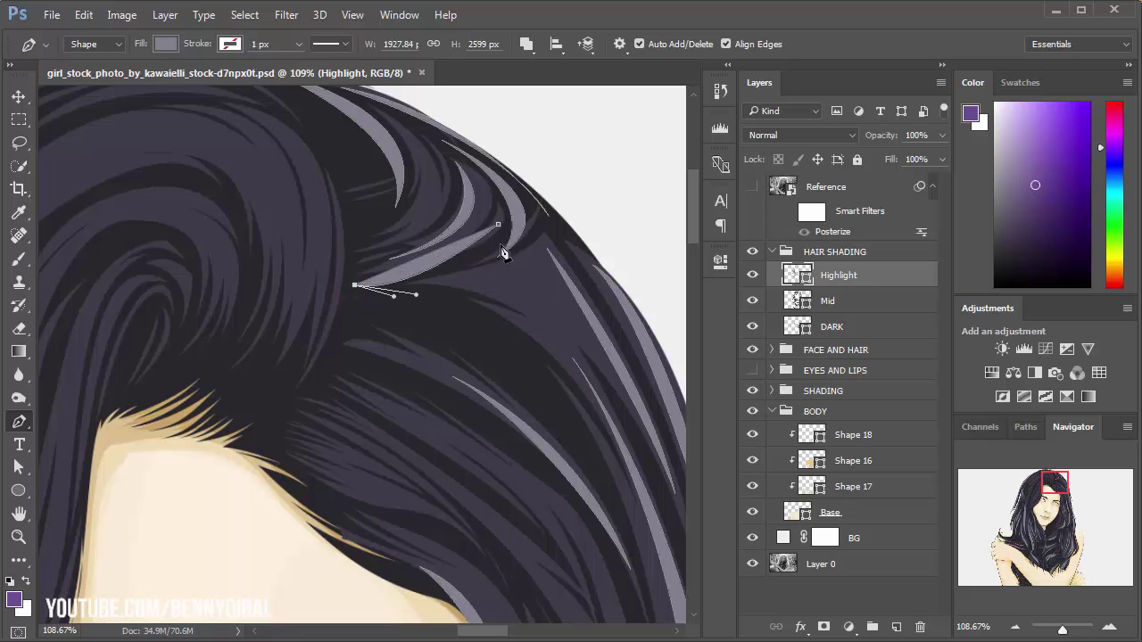
left_click_drag(422, 222, 473, 318)
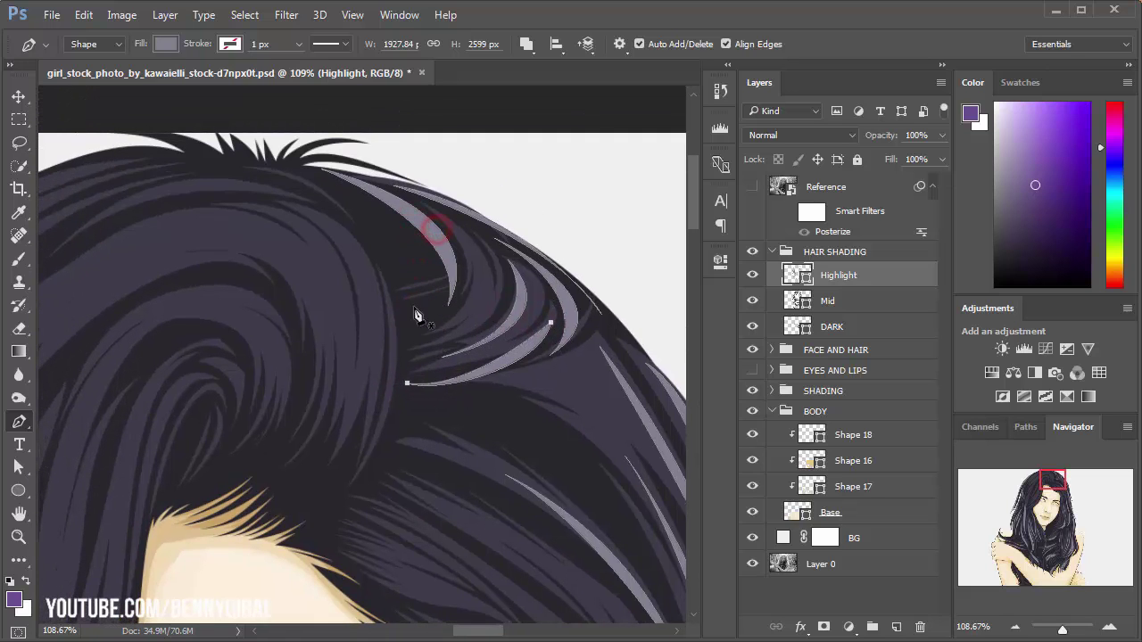
left_click(393, 284)
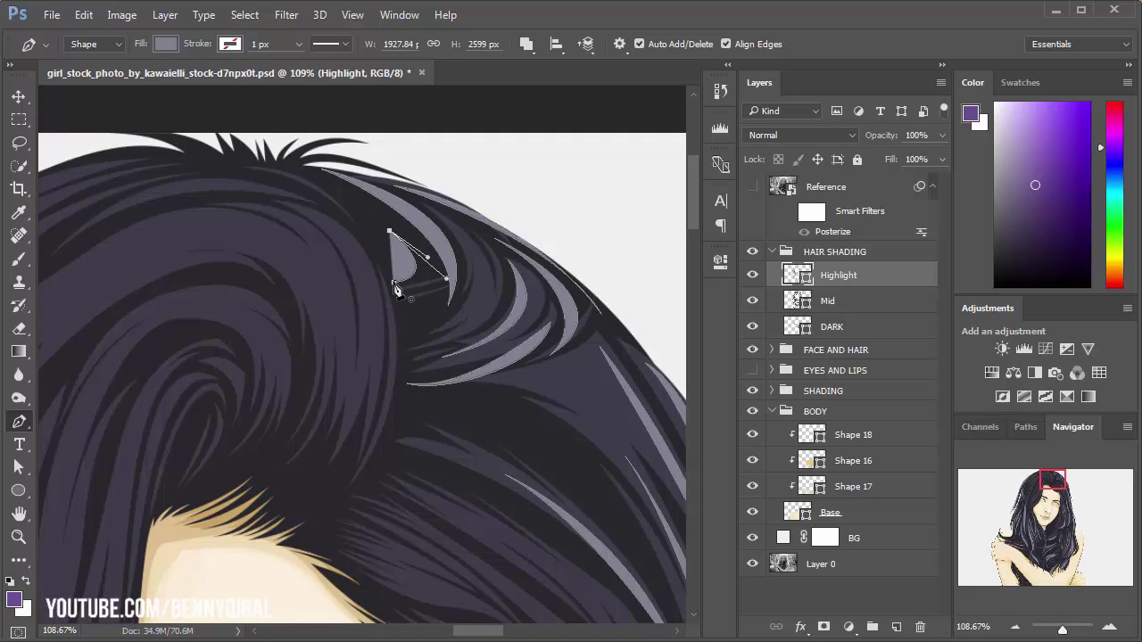
Step: Draw a curved strand bending down from the crown and close it
left_click_drag(372, 264, 411, 285)
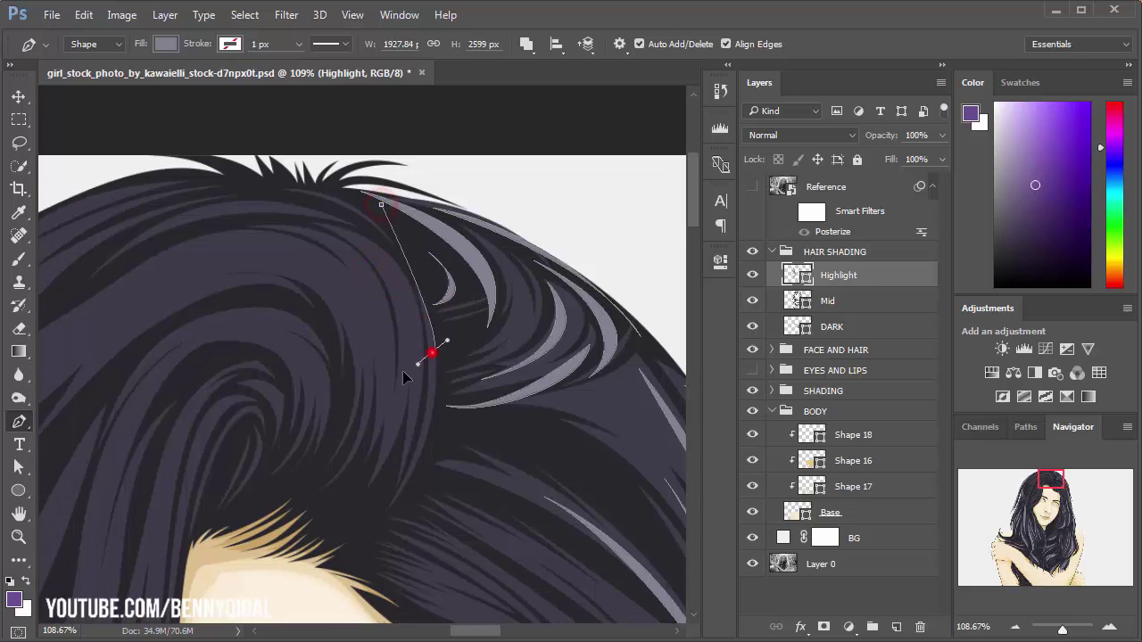
left_click_drag(440, 374, 348, 483)
left_click_drag(475, 355, 476, 343)
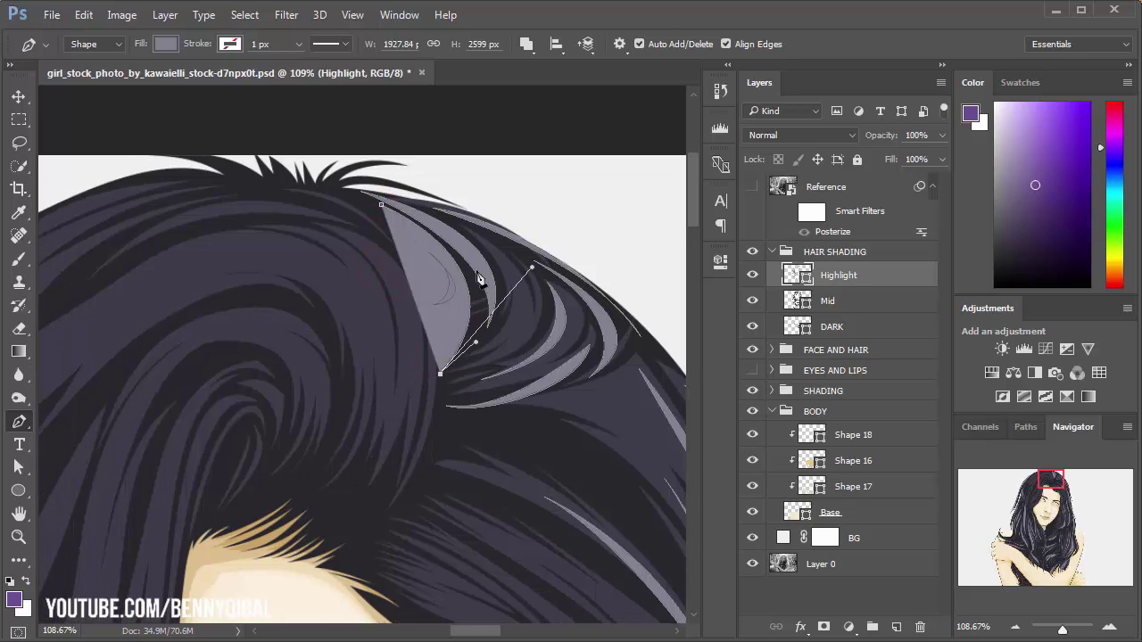
left_click(382, 207)
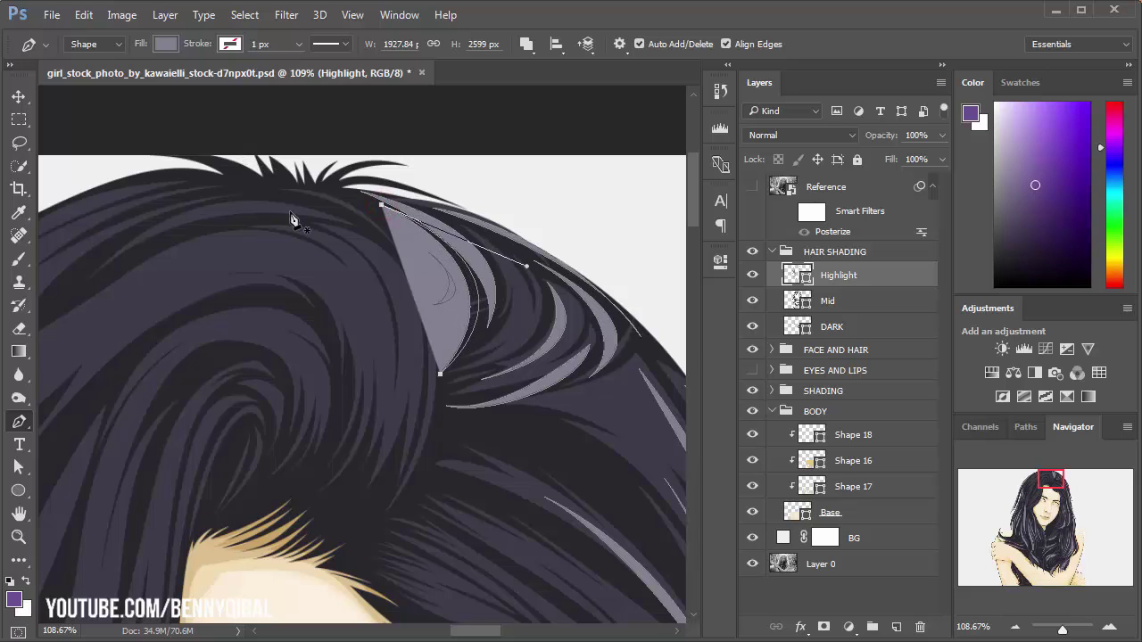
left_click_drag(297, 214, 370, 218)
Step: Close a long thin sliver highlight near the hair parting
left_click_drag(432, 279, 383, 204)
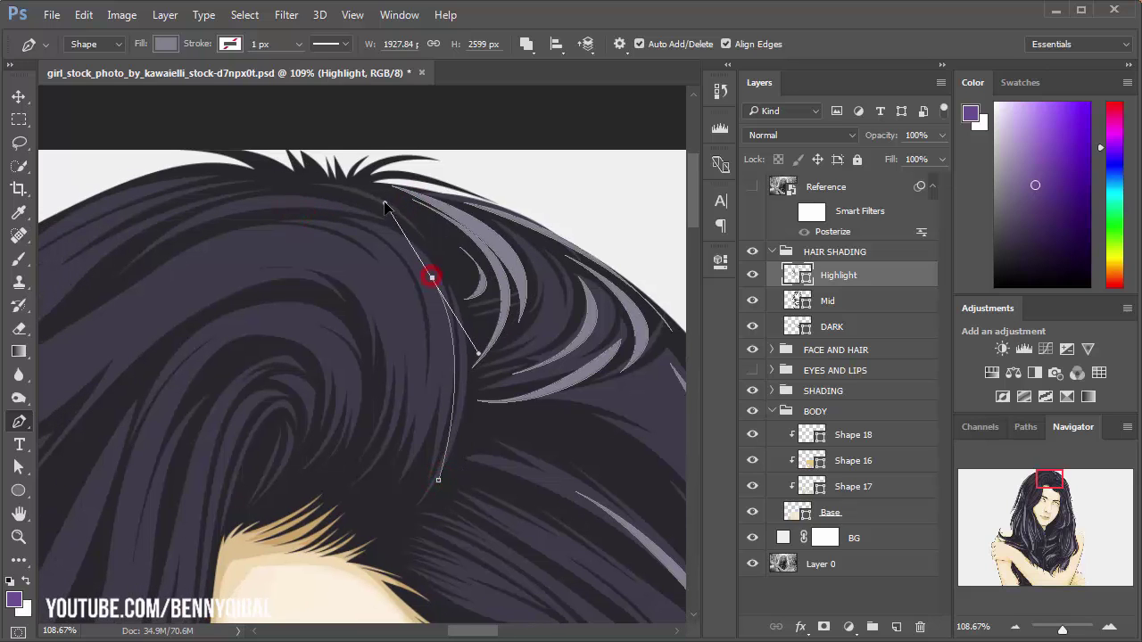
left_click(432, 279, "alt")
left_click(439, 482)
Step: Draw a thin curved highlight strand arching left across the top of the hair
left_click_drag(429, 475, 484, 467)
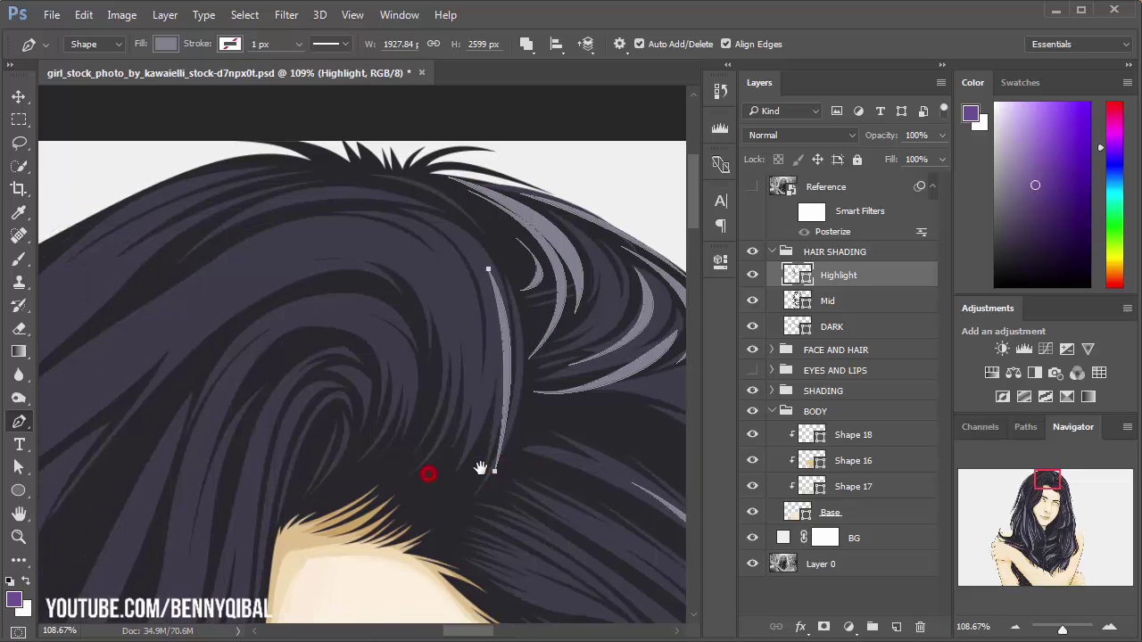
left_click(470, 464)
mouse_move(434, 221)
left_mouse_down()
mouse_move(384, 185)
mouse_move(406, 215)
left_mouse_up()
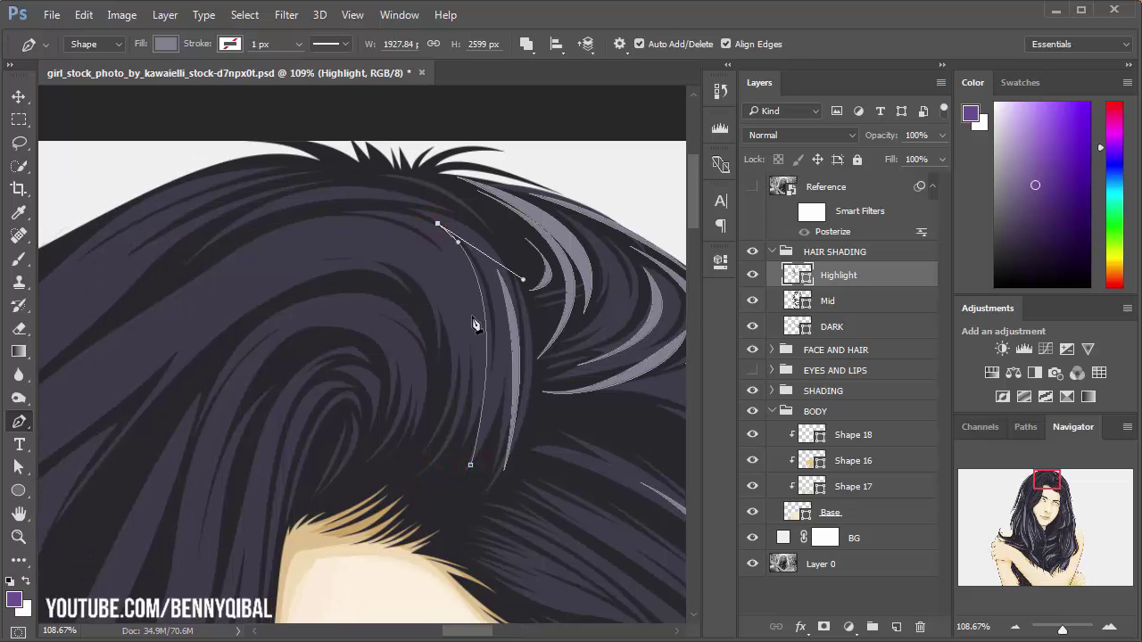
left_click_drag(477, 372, 479, 303)
left_click_drag(344, 219, 448, 211)
left_click(454, 236)
left_click_drag(317, 236, 348, 223)
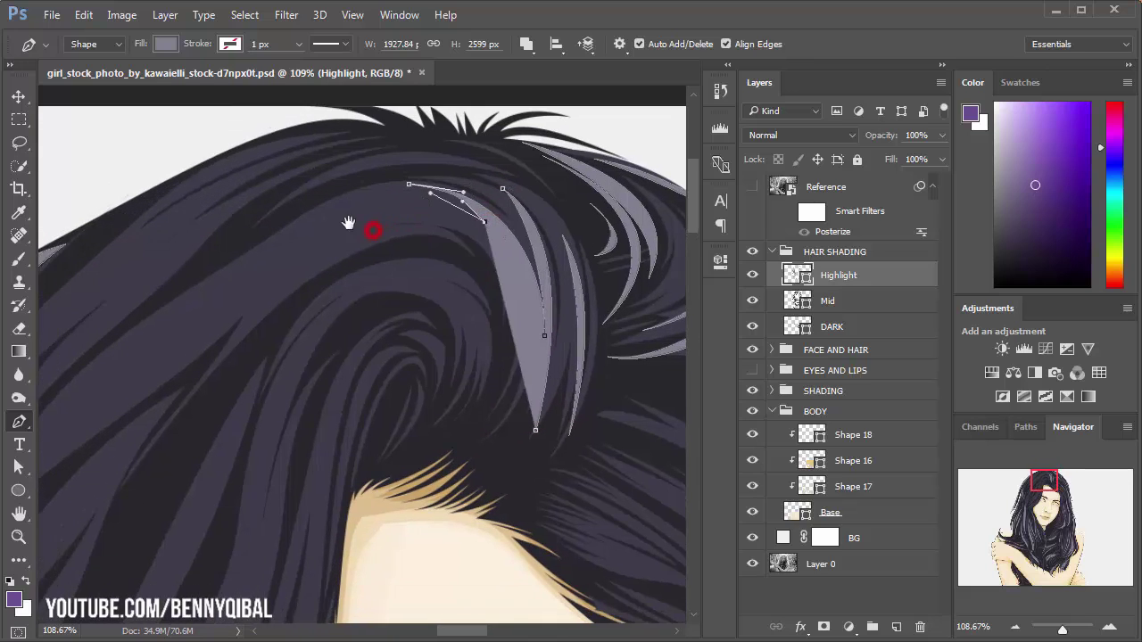
left_click_drag(220, 281, 310, 221)
left_click_drag(502, 239, 542, 311)
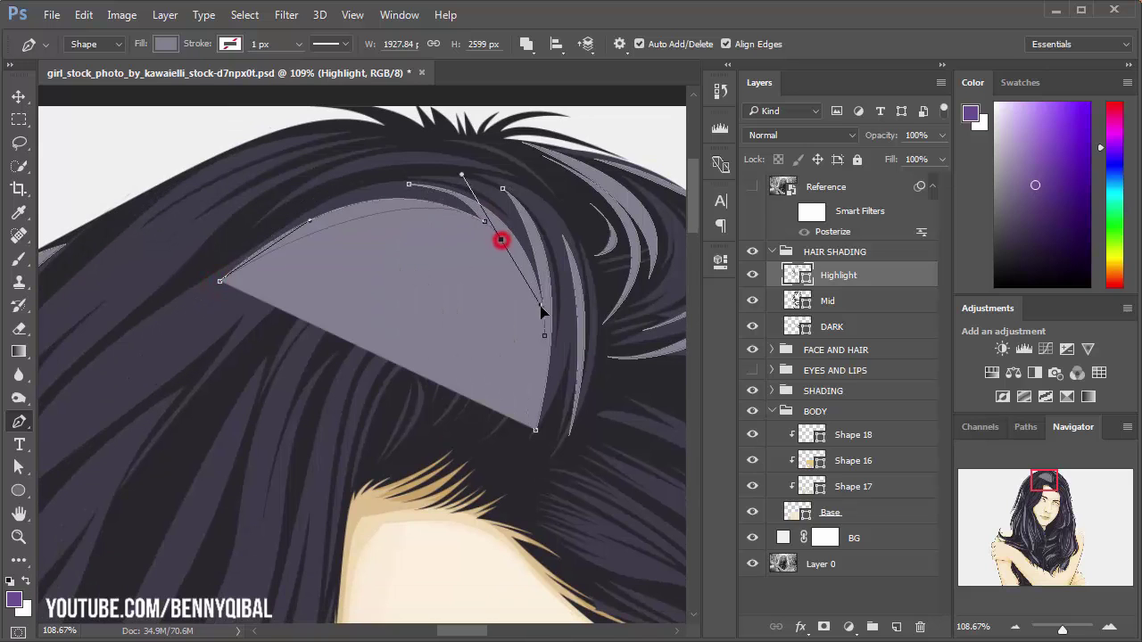
left_click(535, 430)
Step: Add a short filled highlight strand curving upward on the right of the crown
left_click_drag(531, 431, 544, 408)
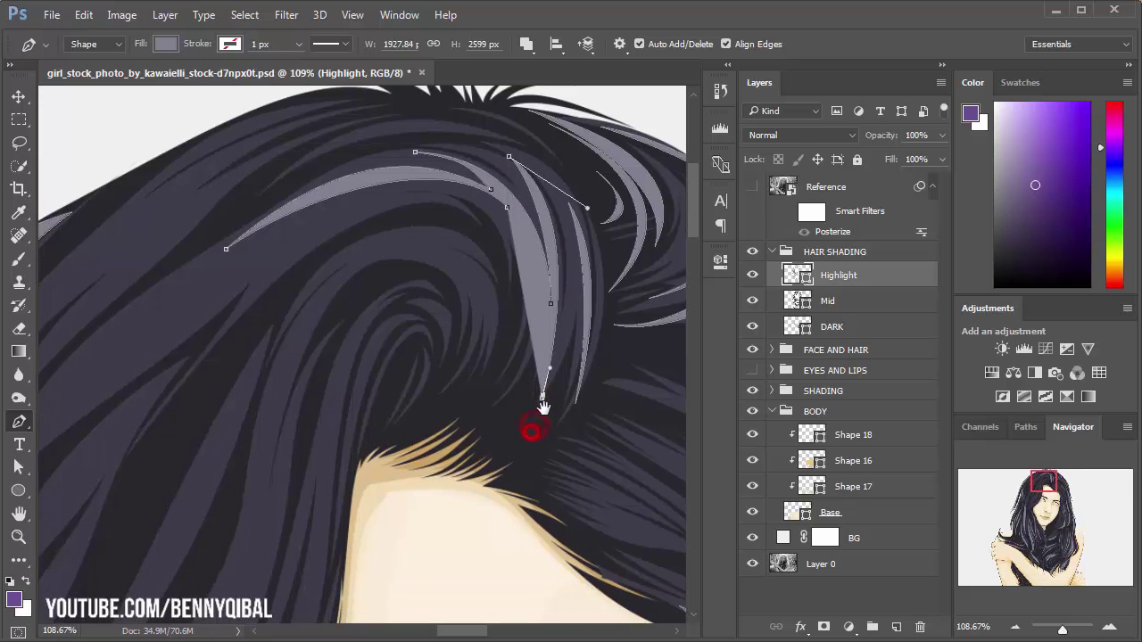
left_click(542, 399)
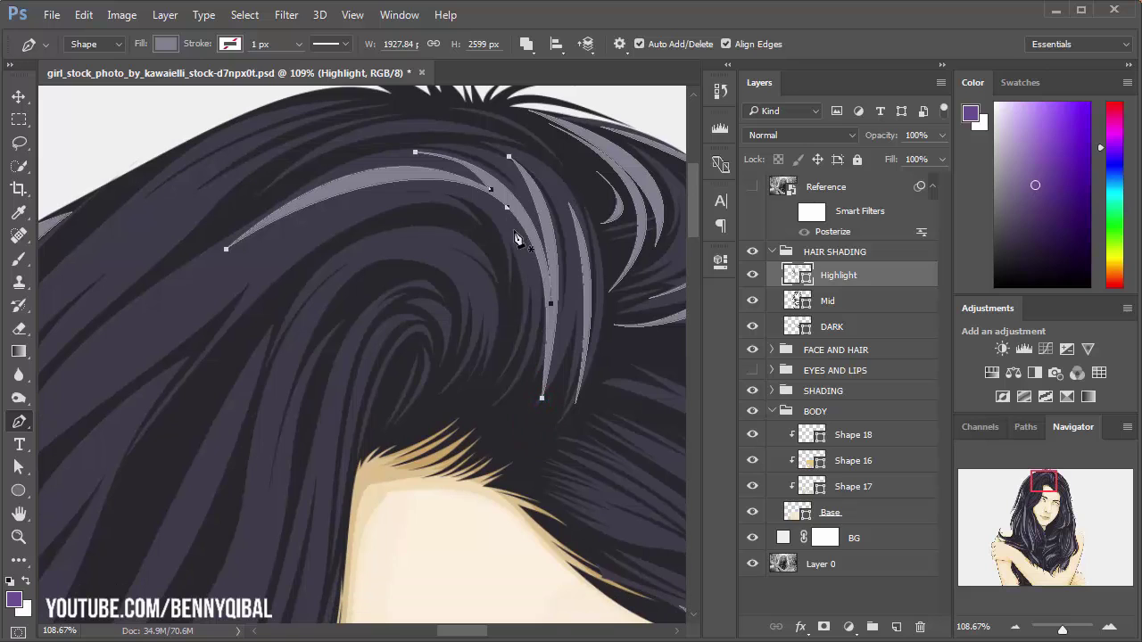
left_click_drag(484, 402, 535, 368)
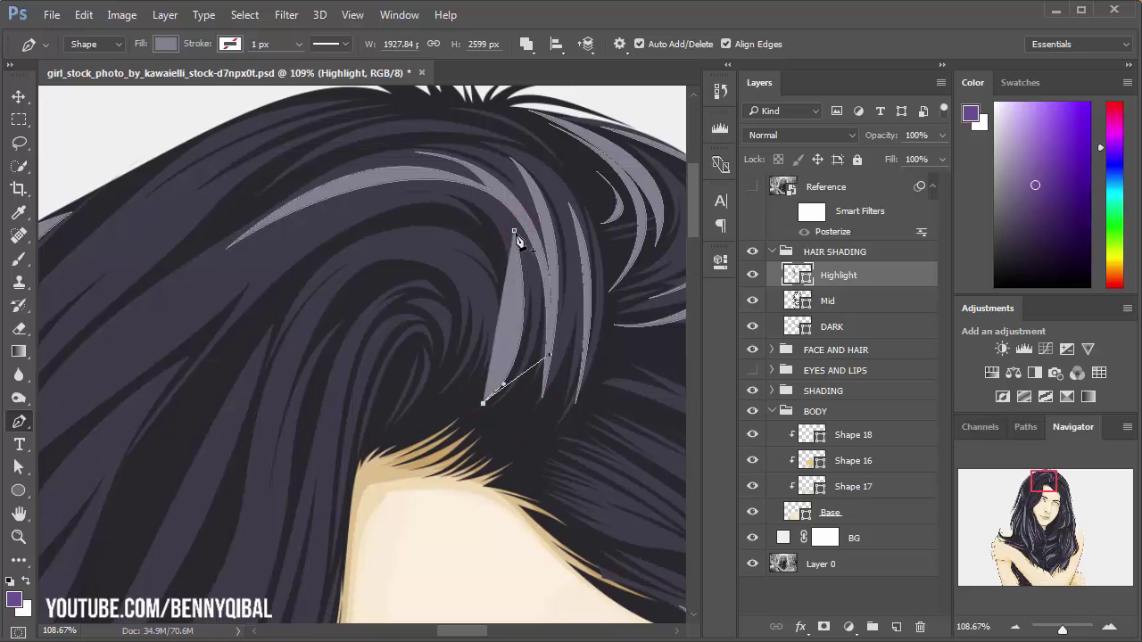
left_click(514, 232)
Step: Draw a long arching highlight strand sweeping down the left side of the crown's swirl
left_click_drag(473, 280, 467, 244)
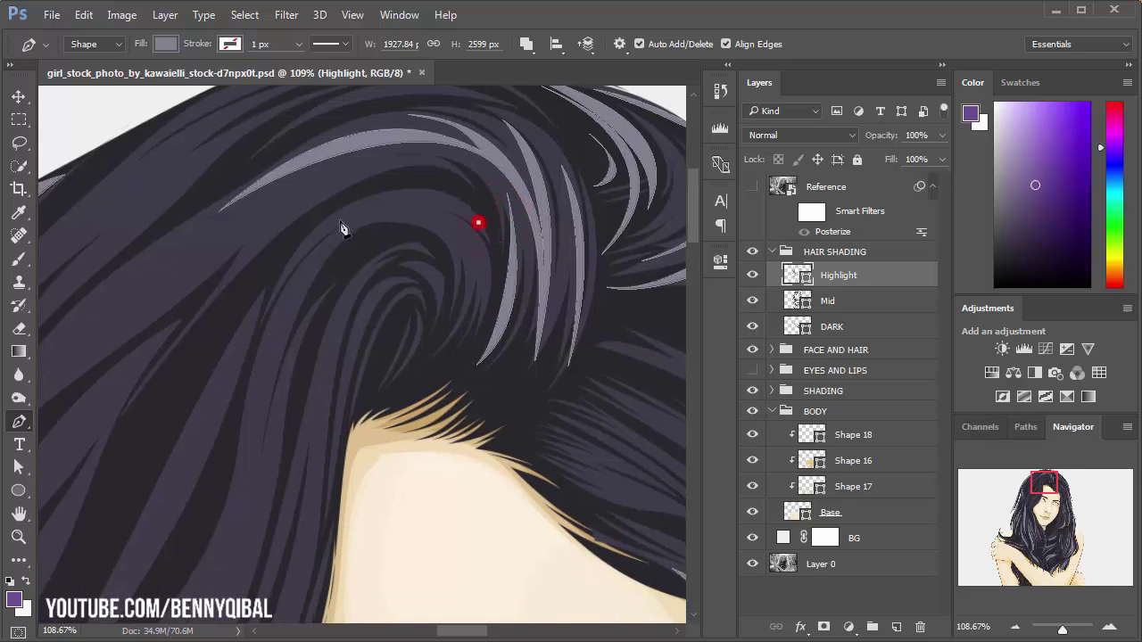
left_click_drag(326, 230, 250, 304)
left_click(382, 190)
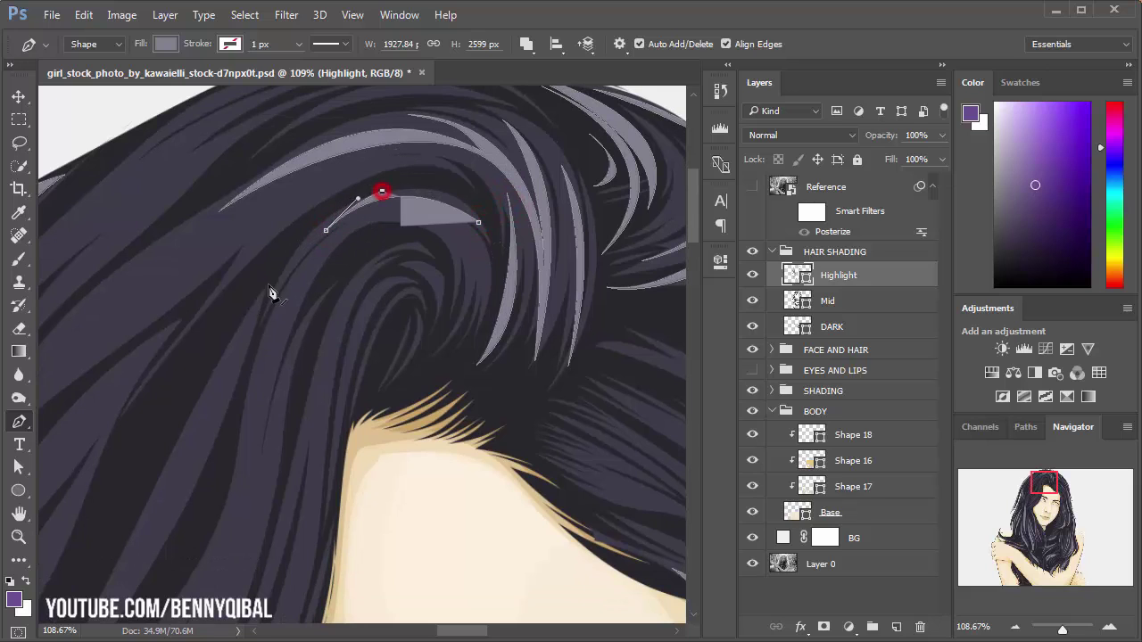
mouse_move(256, 388)
left_mouse_down()
mouse_move(253, 505)
mouse_move(257, 348)
left_mouse_up()
left_click_drag(336, 214, 392, 165)
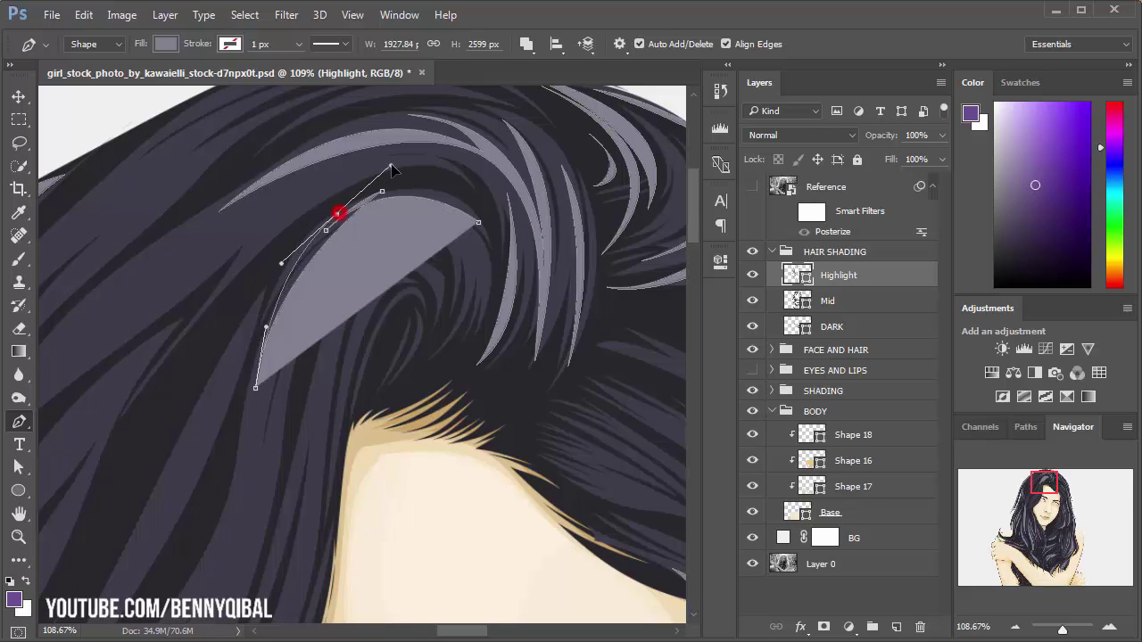
scroll(502, 205, "down", 1)
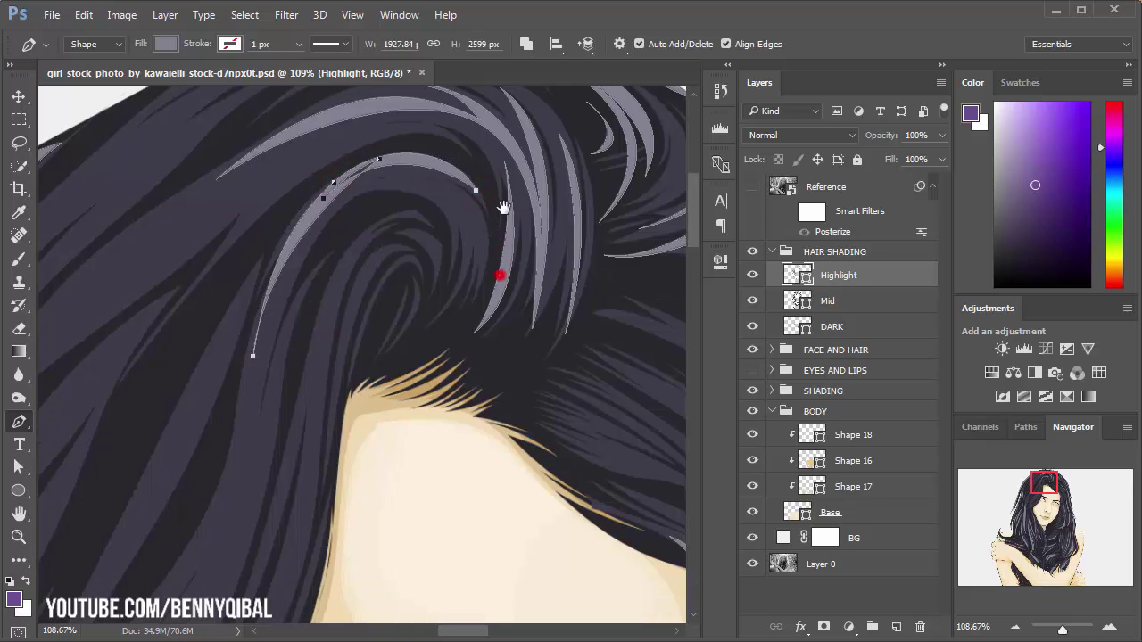
scroll(489, 202, "down", 2)
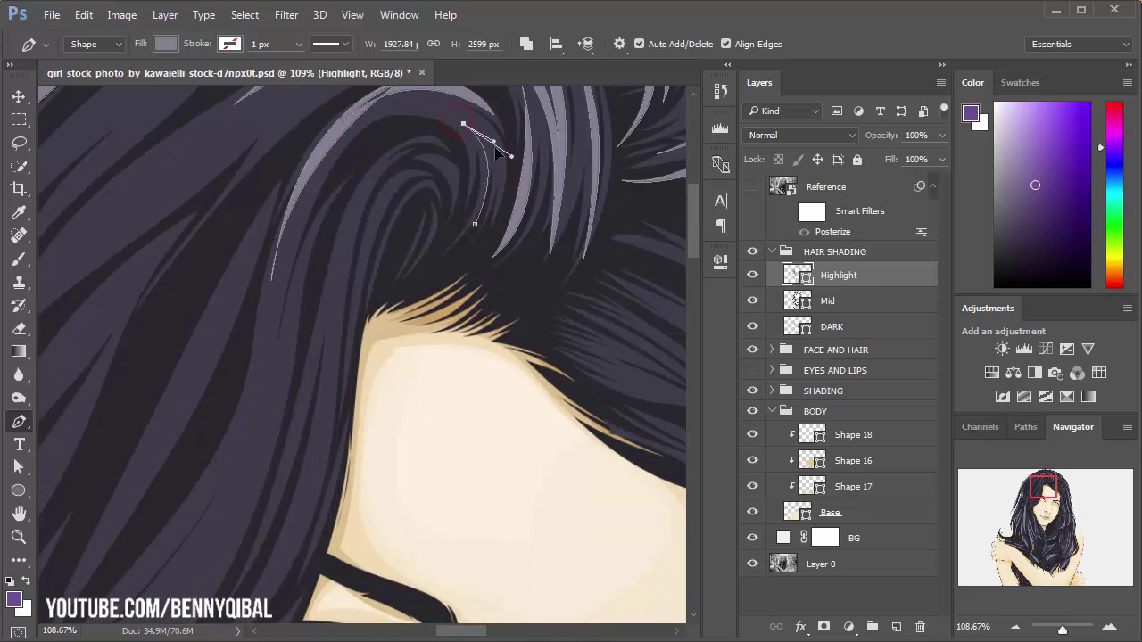
left_click_drag(496, 149, 497, 150)
scroll(479, 211, "down", 2)
scroll(471, 179, "down", 2)
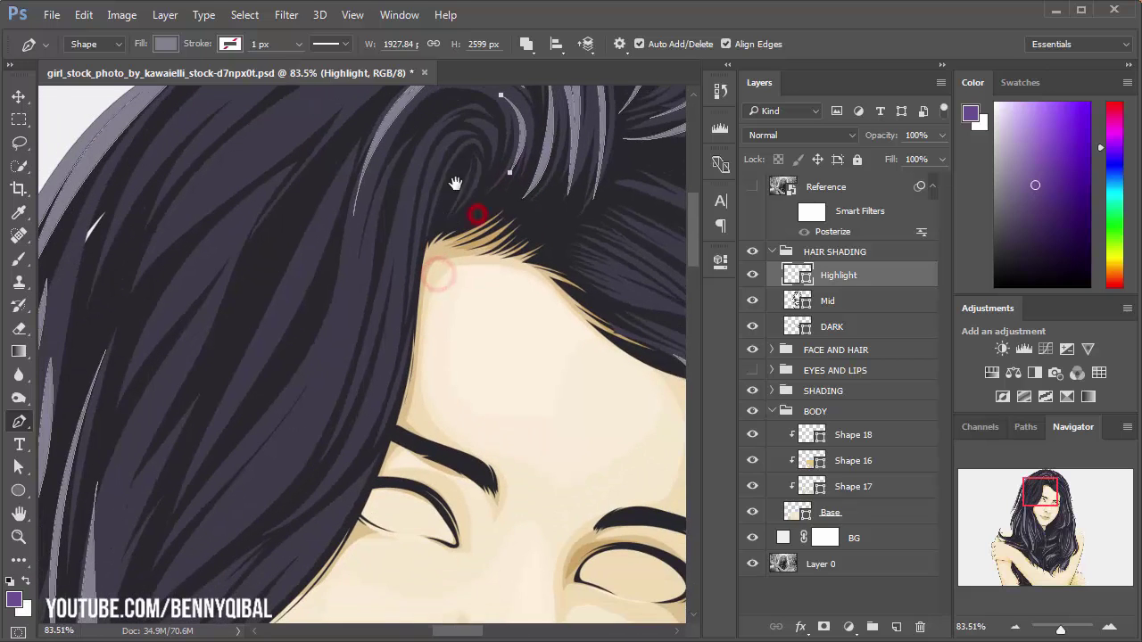
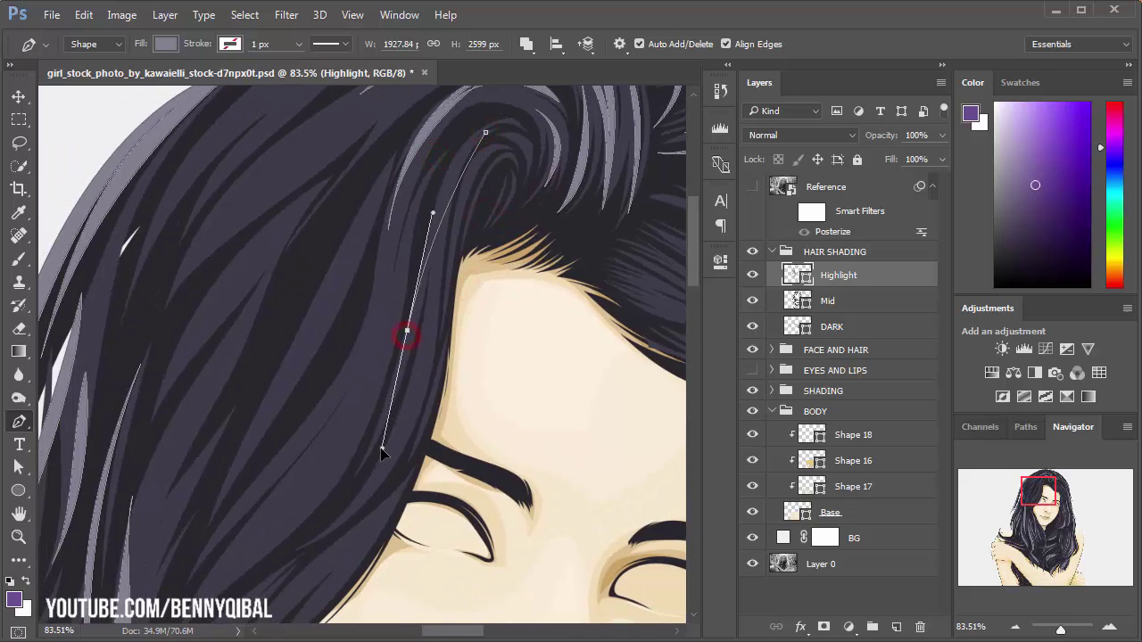
Step: Finish the first light-grey strand running down the hair and close it into a shape
left_click(382, 449)
left_click_drag(256, 561, 308, 536)
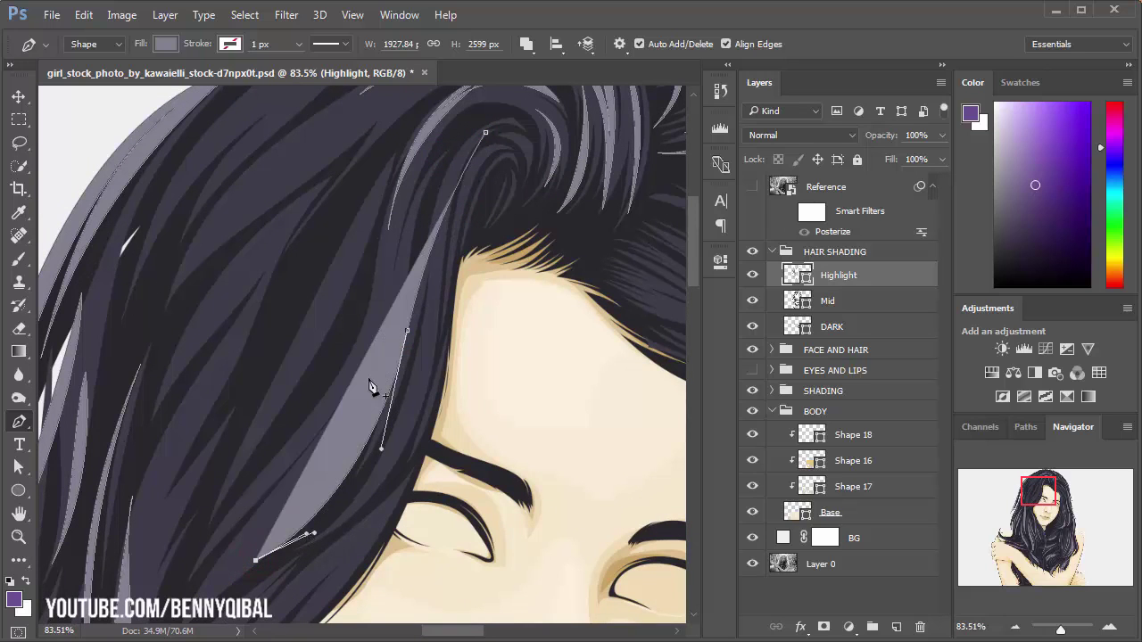
left_click_drag(392, 341, 416, 257)
left_click_drag(422, 198, 404, 233)
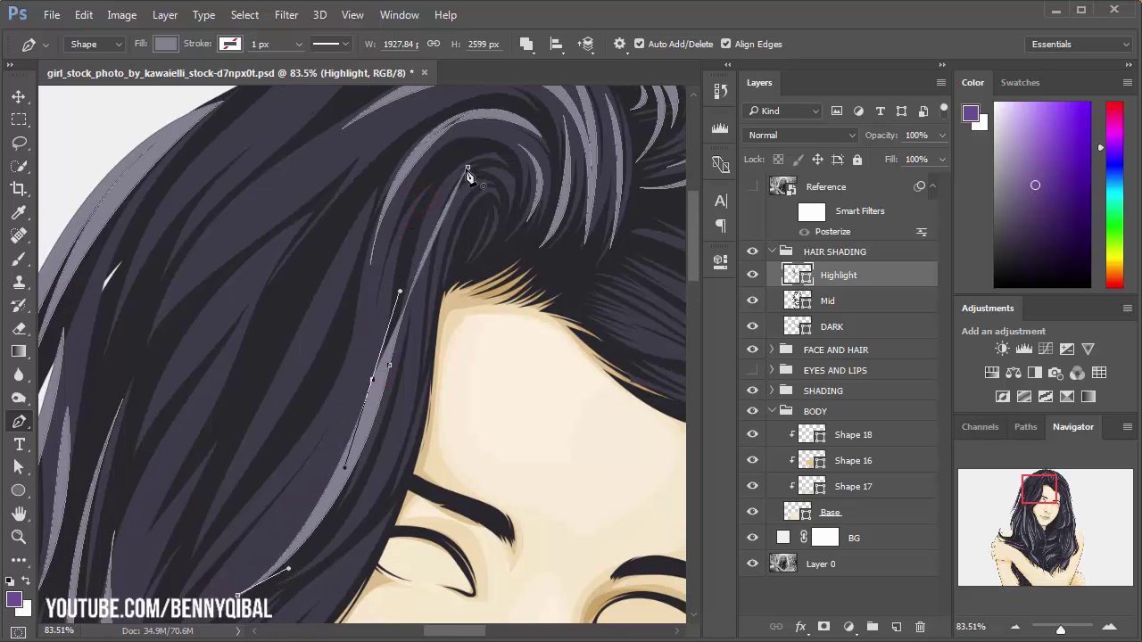
left_click(467, 169)
scroll(464, 178, "down", 2)
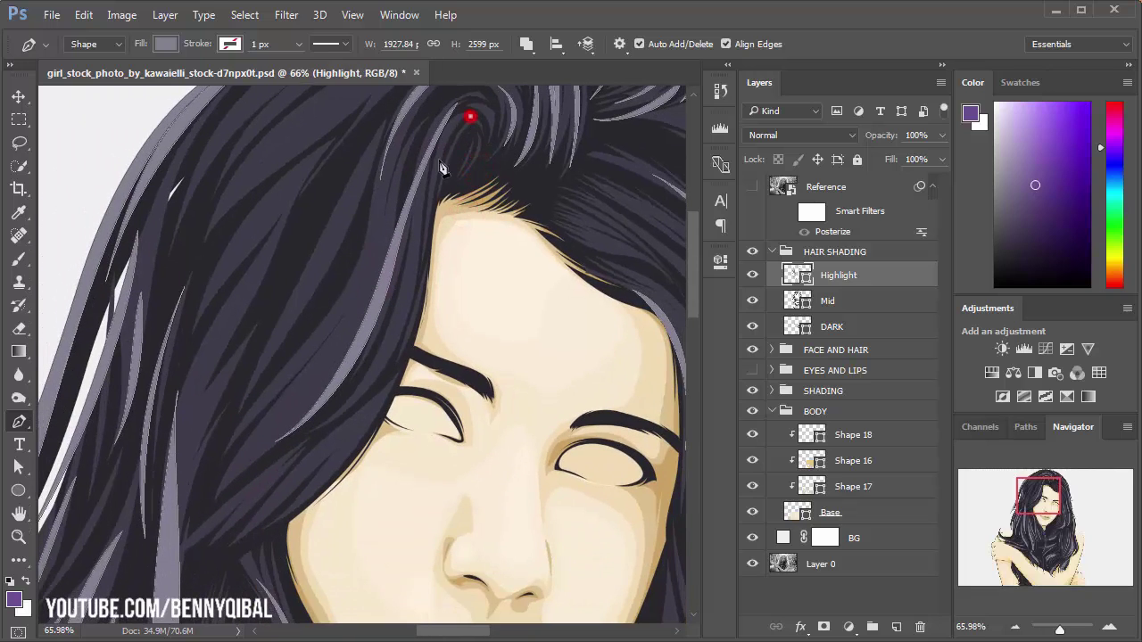
Step: Draw a second curved strand beside the forehead, closed near the hairline
left_click_drag(264, 482, 200, 515)
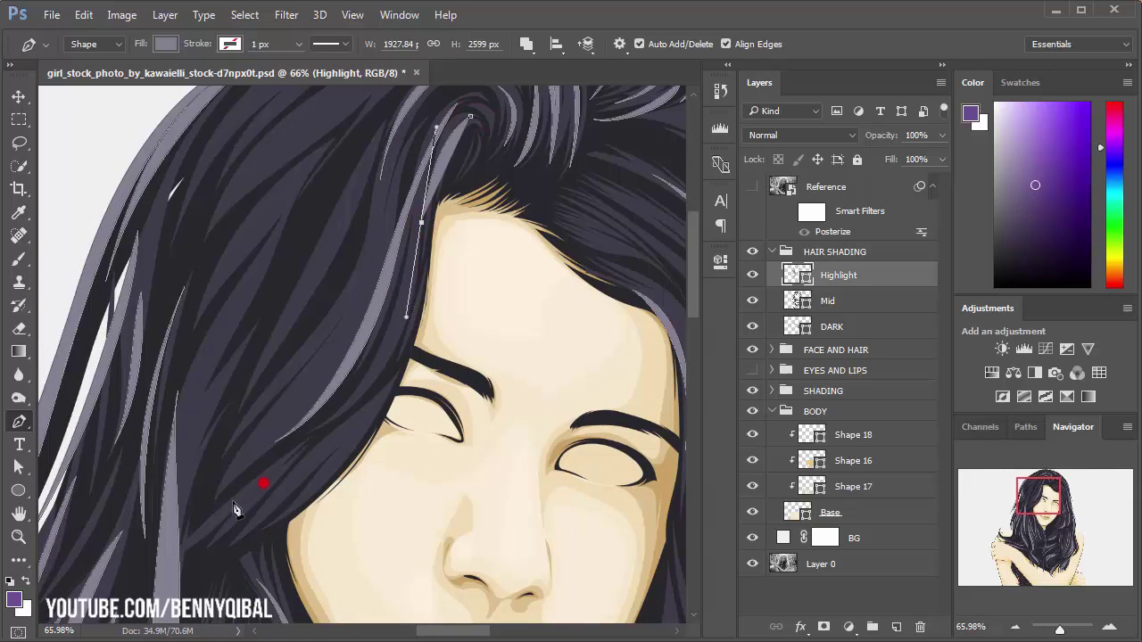
left_click_drag(419, 274, 439, 209)
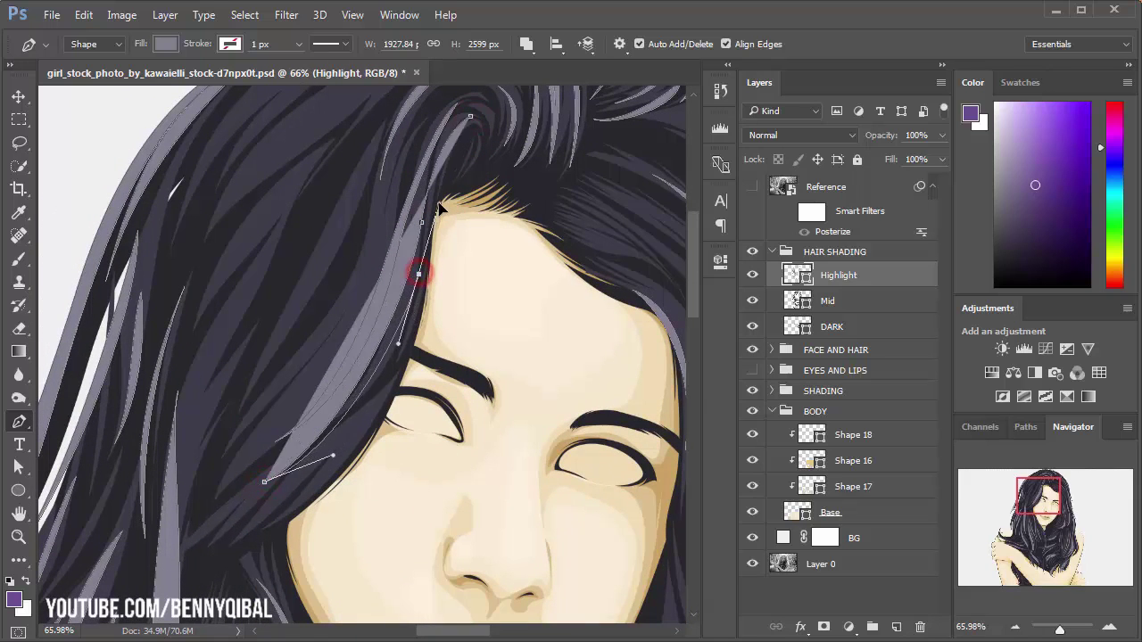
left_click_drag(301, 497, 246, 538)
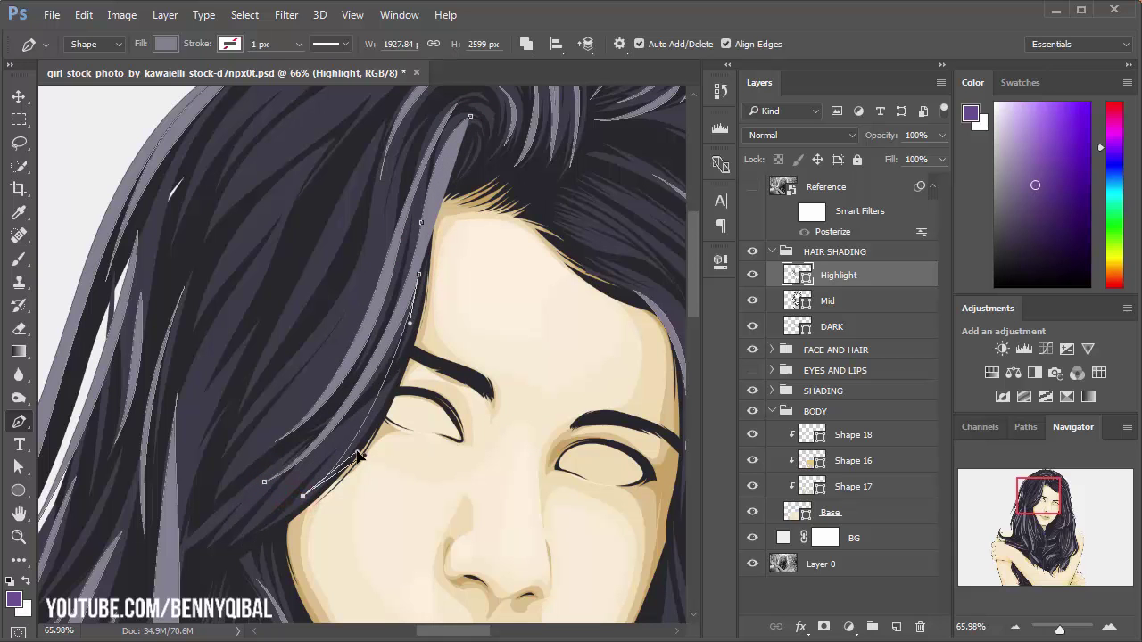
scroll(426, 273, "up", 5)
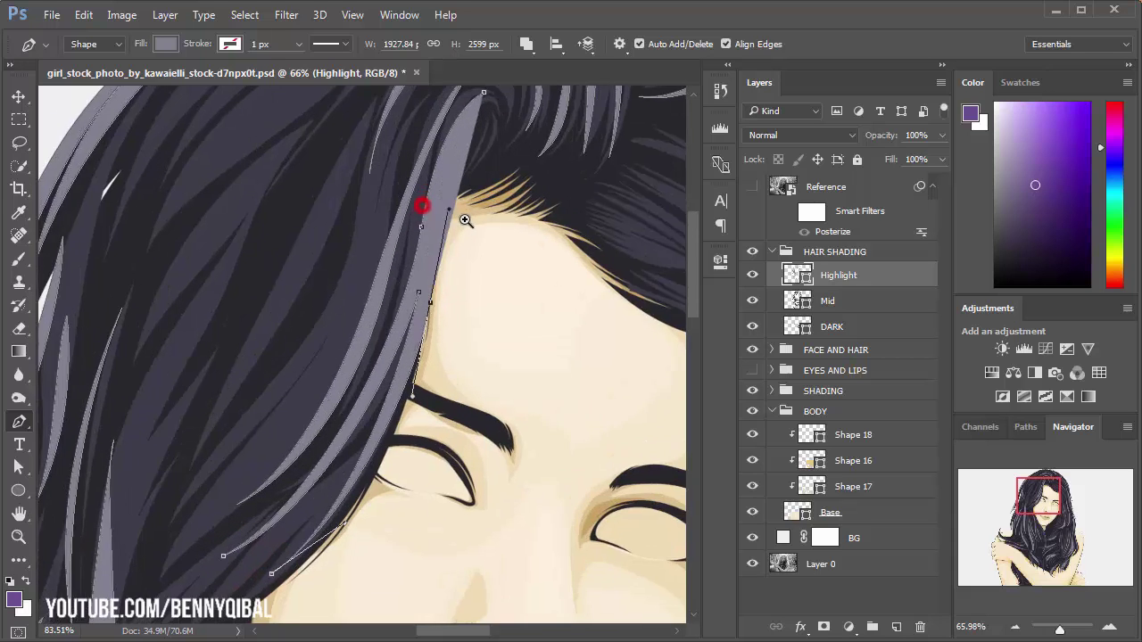
left_click(419, 313)
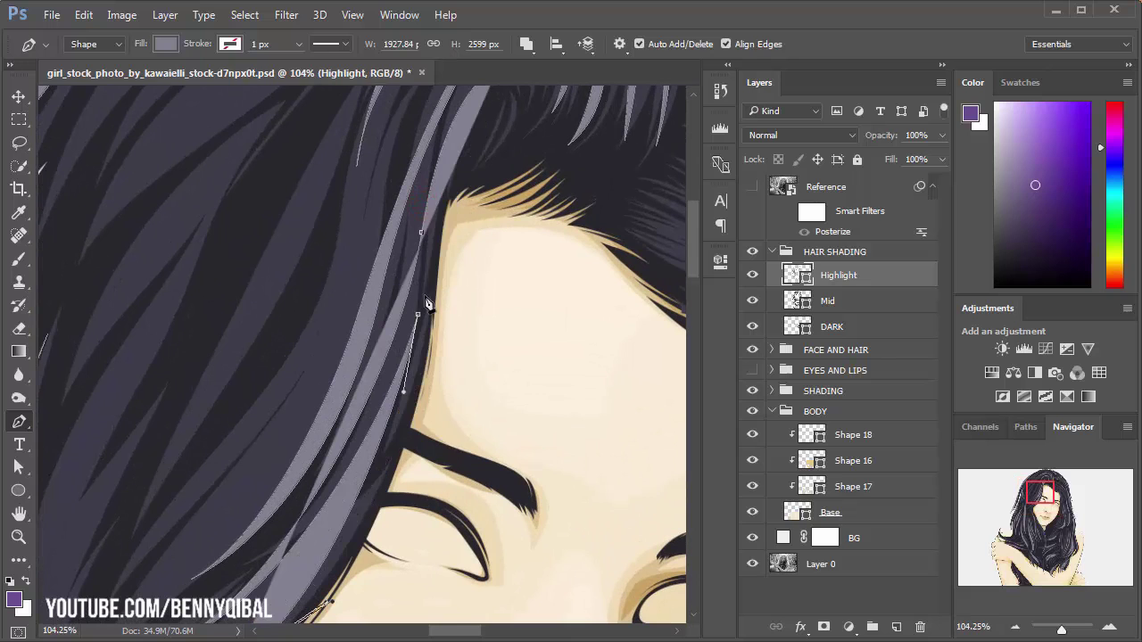
left_click(444, 190)
left_click_drag(444, 190, 418, 246)
left_click(467, 146)
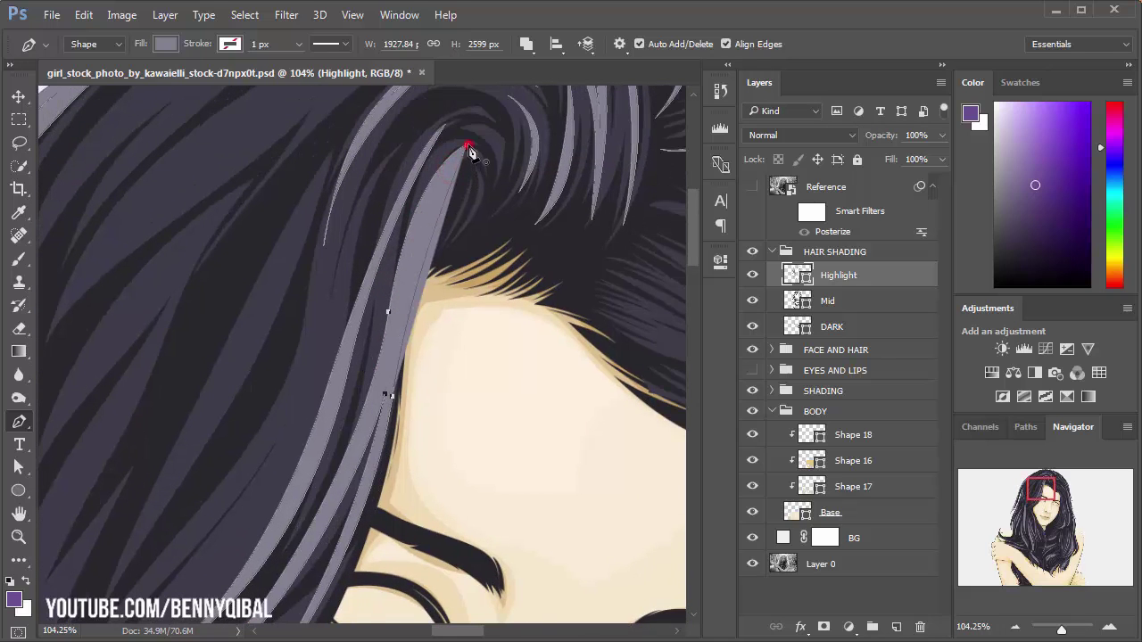
Step: Reframe on the crown and draw a highlight strand curving down its left side
left_click_drag(520, 125, 472, 340)
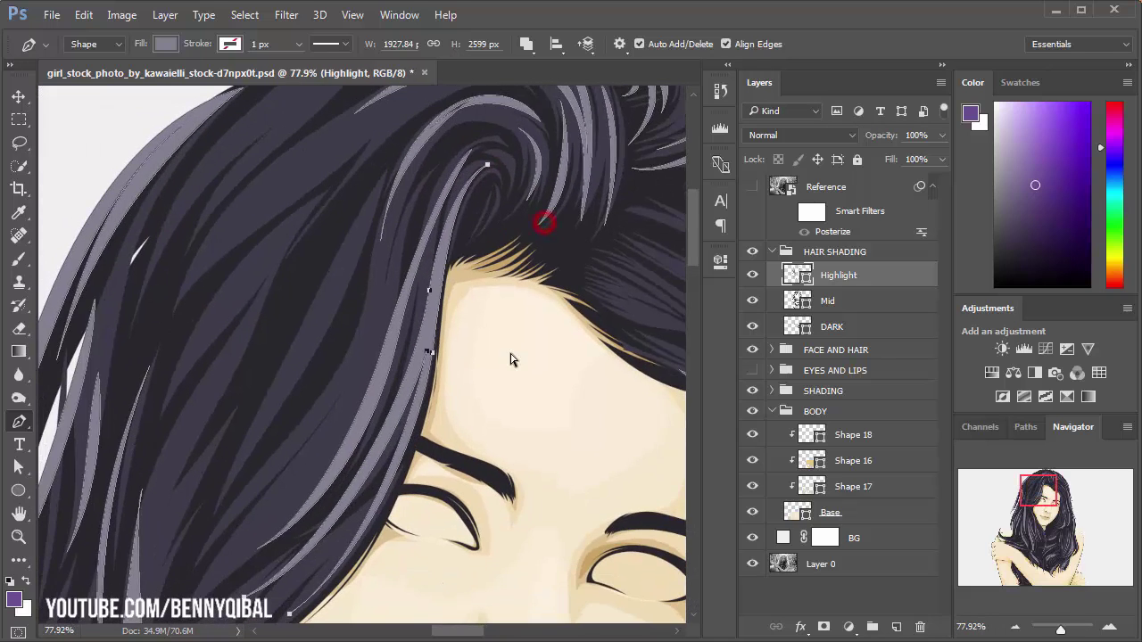
mouse_move(541, 363)
left_mouse_down()
mouse_move(490, 408)
mouse_move(471, 263)
left_mouse_up()
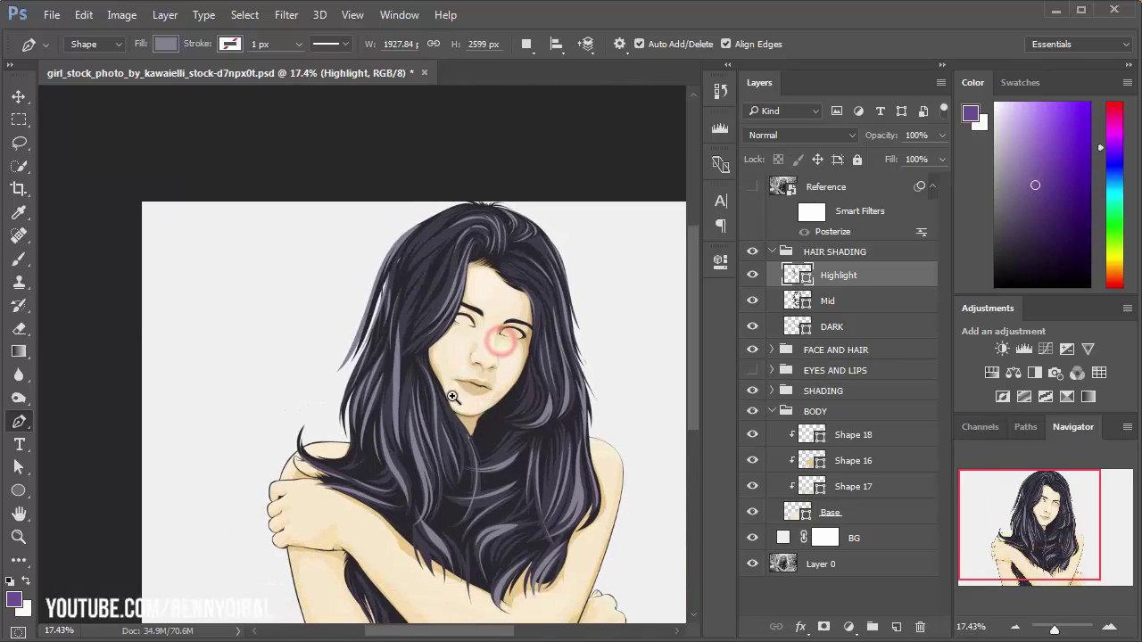
left_click_drag(474, 349, 529, 442)
left_click(859, 301)
left_click(839, 275)
mouse_move(373, 232)
left_mouse_down()
mouse_move(457, 205)
mouse_move(423, 302)
left_mouse_up()
left_click_drag(403, 207, 412, 301)
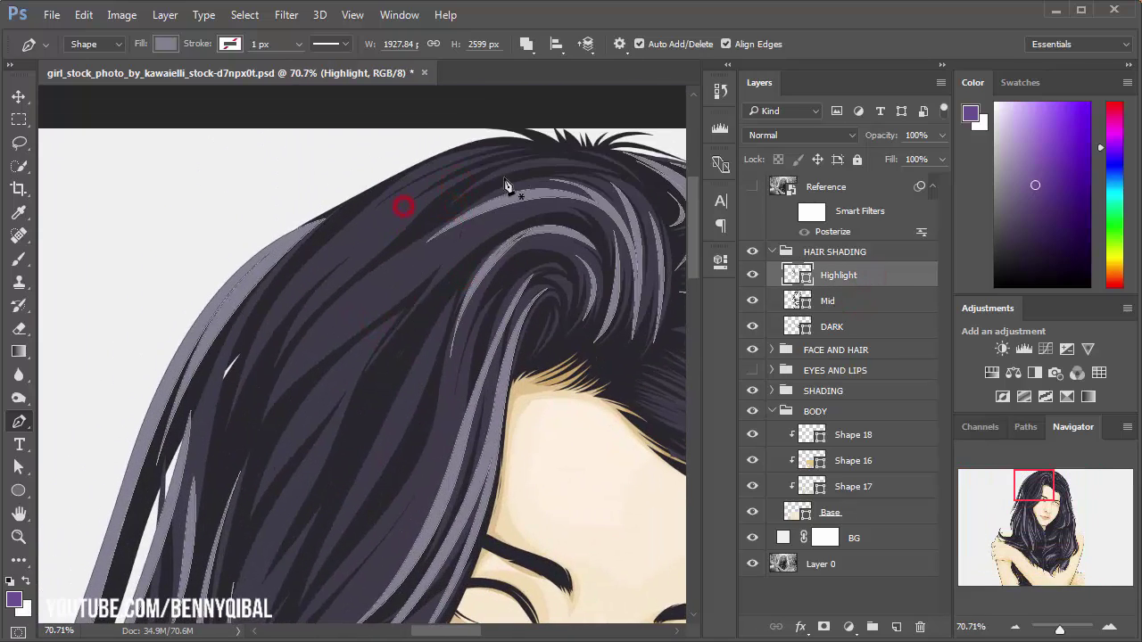
left_click(598, 167)
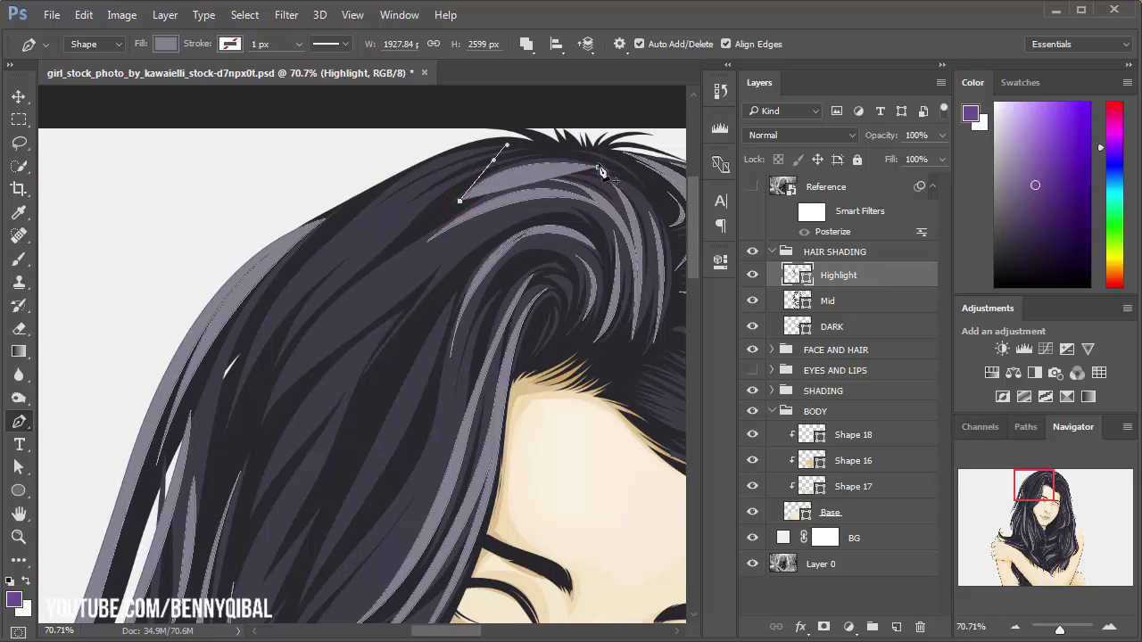
left_click_drag(318, 308, 270, 377)
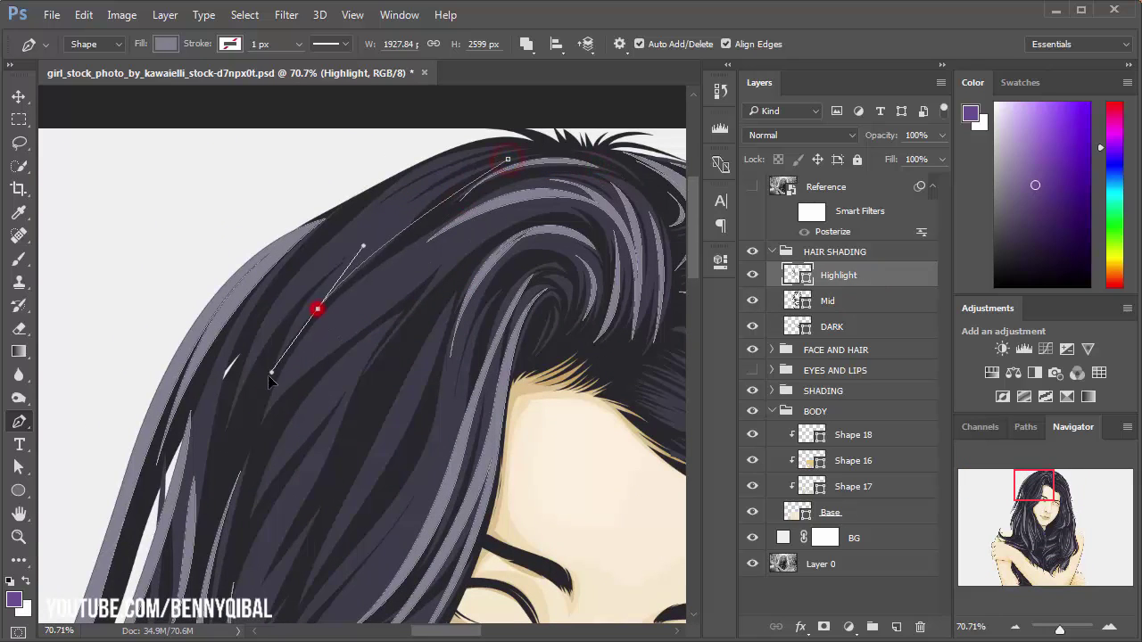
left_click(507, 159)
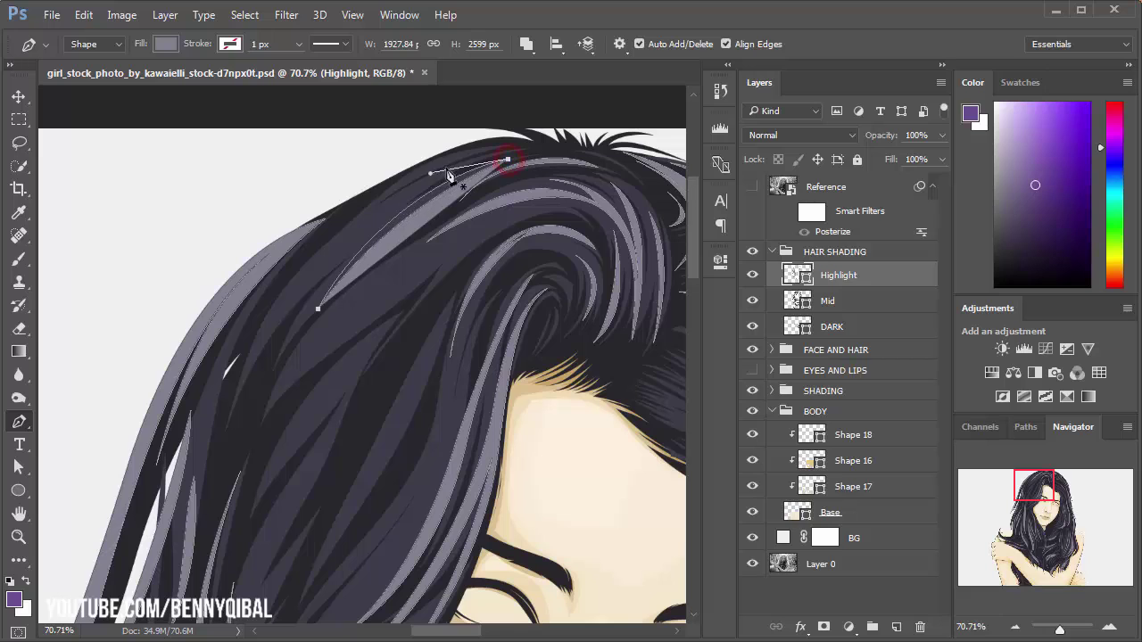
Step: Add another closed highlight strand starting near the crown
left_click(485, 148)
left_click_drag(250, 351, 280, 330)
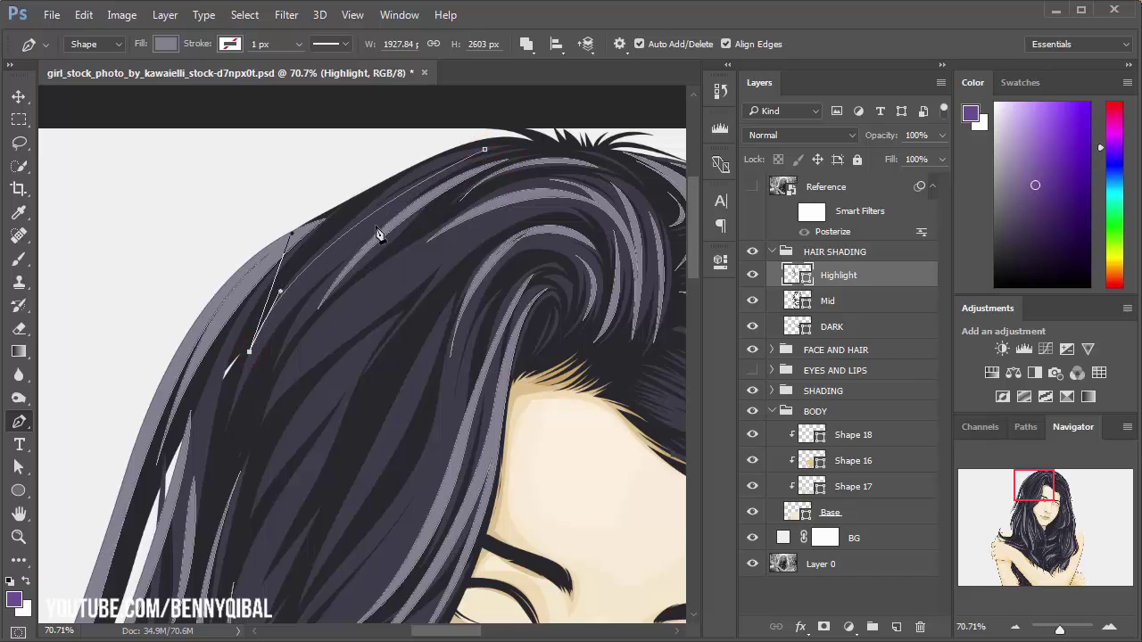
left_click_drag(390, 210, 430, 174)
left_click(485, 148)
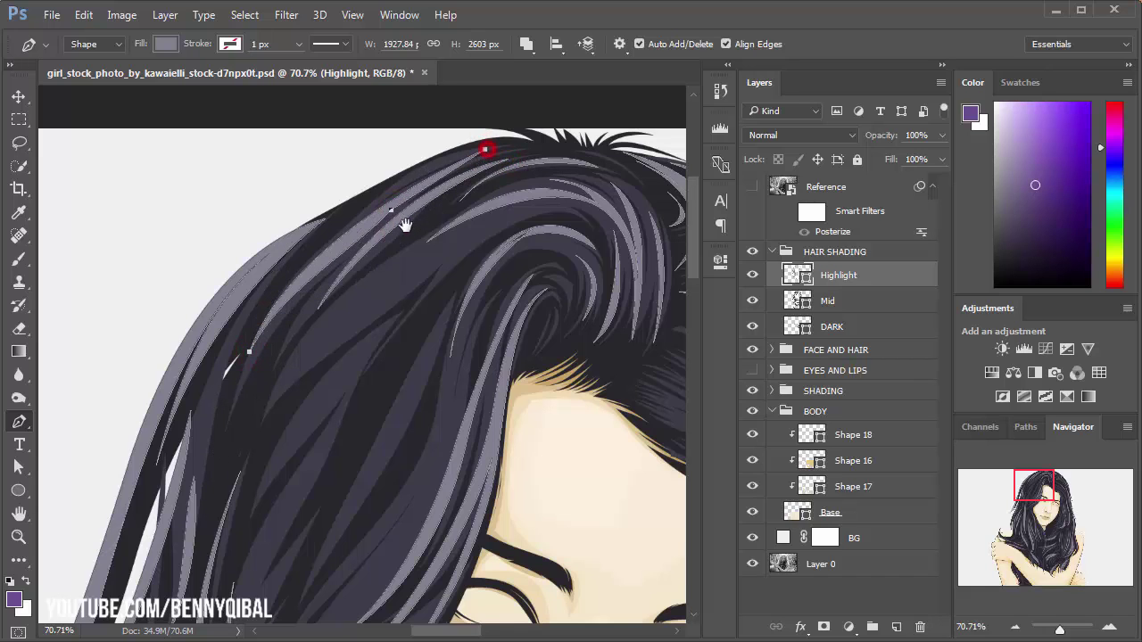
left_click_drag(406, 226, 426, 174)
Step: Begin a long strand through the upper hair, curving from the crown downward
left_click_drag(438, 255, 485, 204)
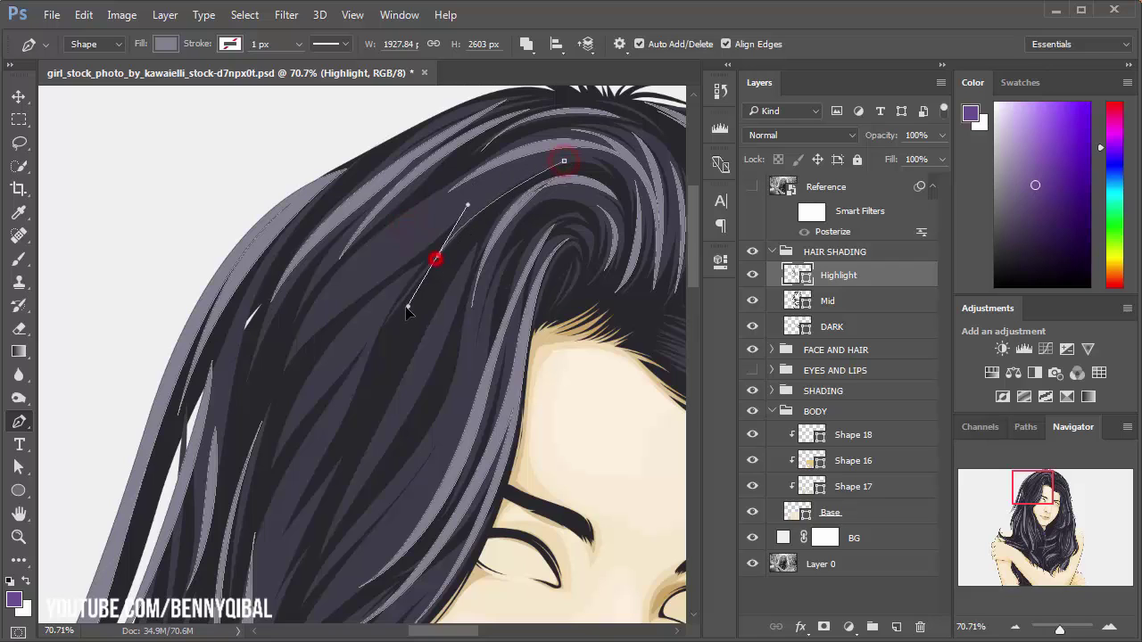
left_click_drag(565, 160, 581, 165)
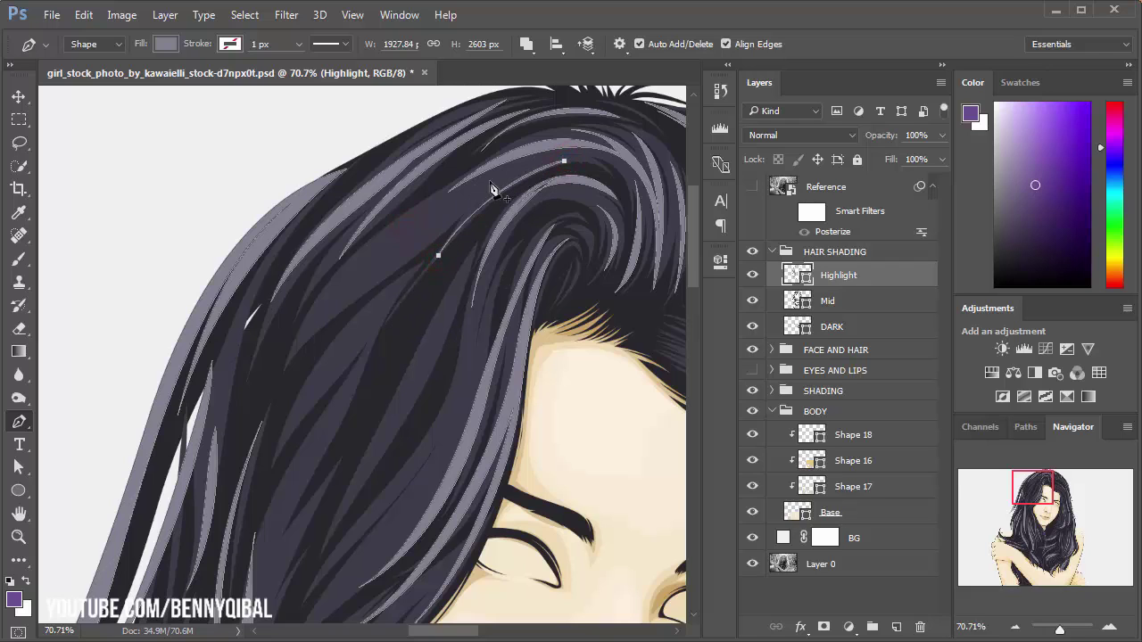
left_click_drag(300, 343, 324, 298)
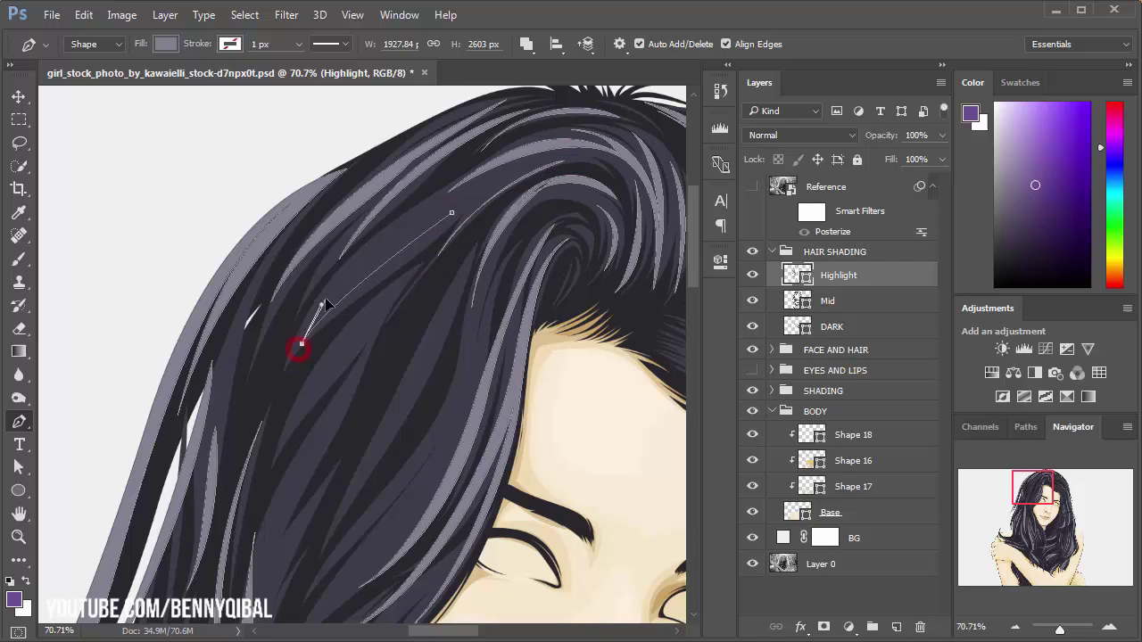
left_click(453, 212)
mouse_move(438, 250)
left_mouse_down()
mouse_move(449, 161)
mouse_move(429, 188)
left_mouse_up()
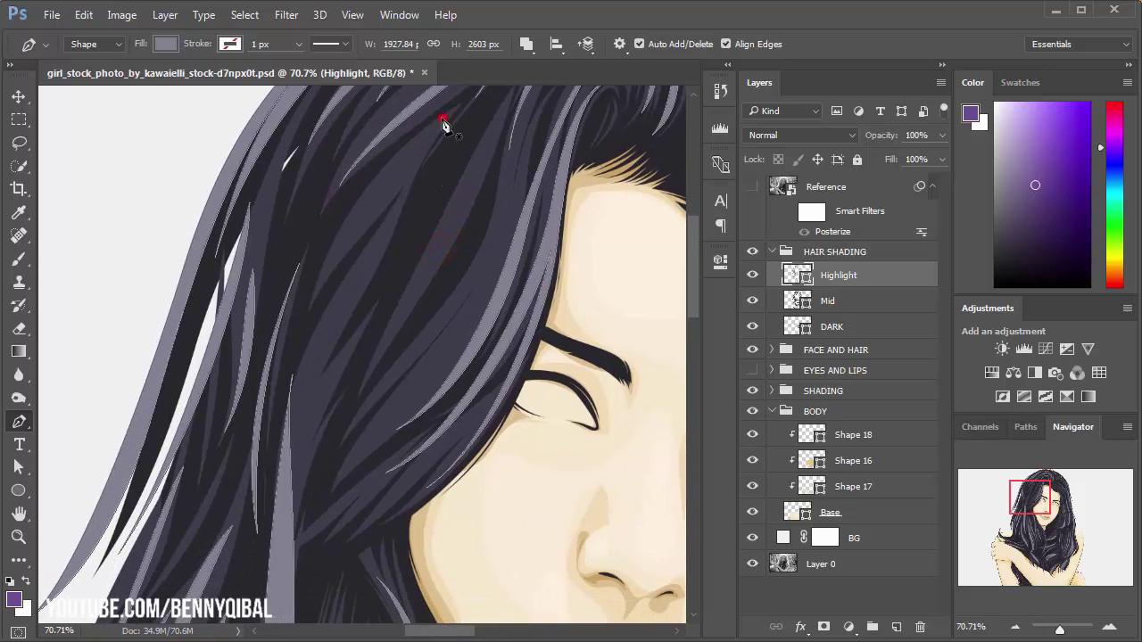
left_click_drag(318, 290, 336, 243)
left_click_drag(438, 116, 382, 181)
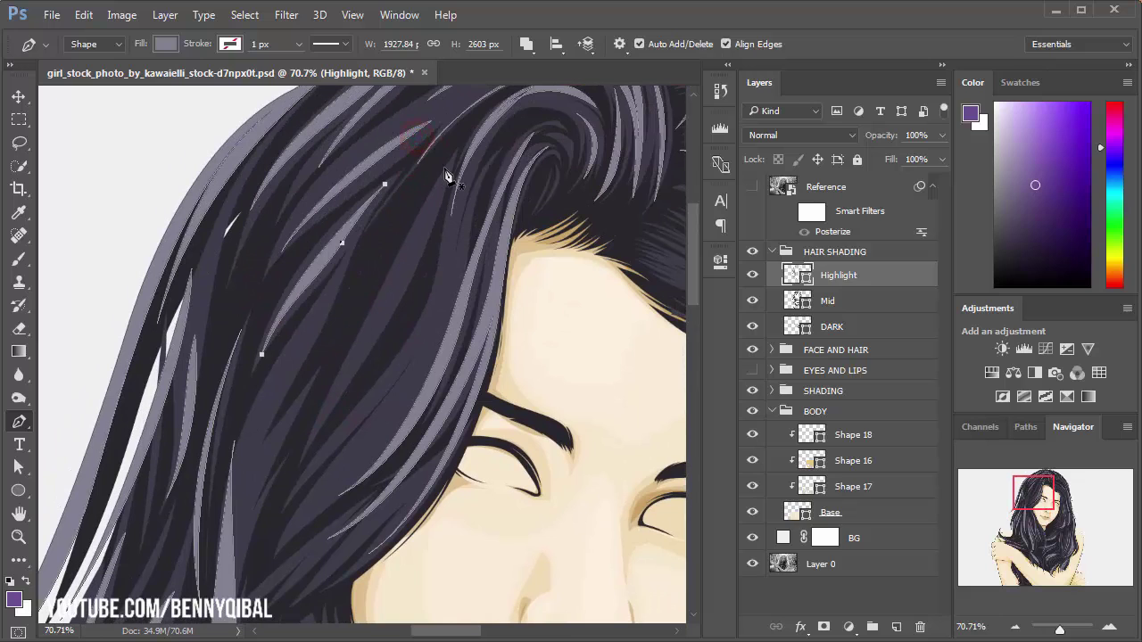
left_click_drag(333, 413, 320, 429)
Step: Close the thin crown strand and draw the next strand curving down the hair
left_click(444, 167)
scroll(429, 187, "down", 3)
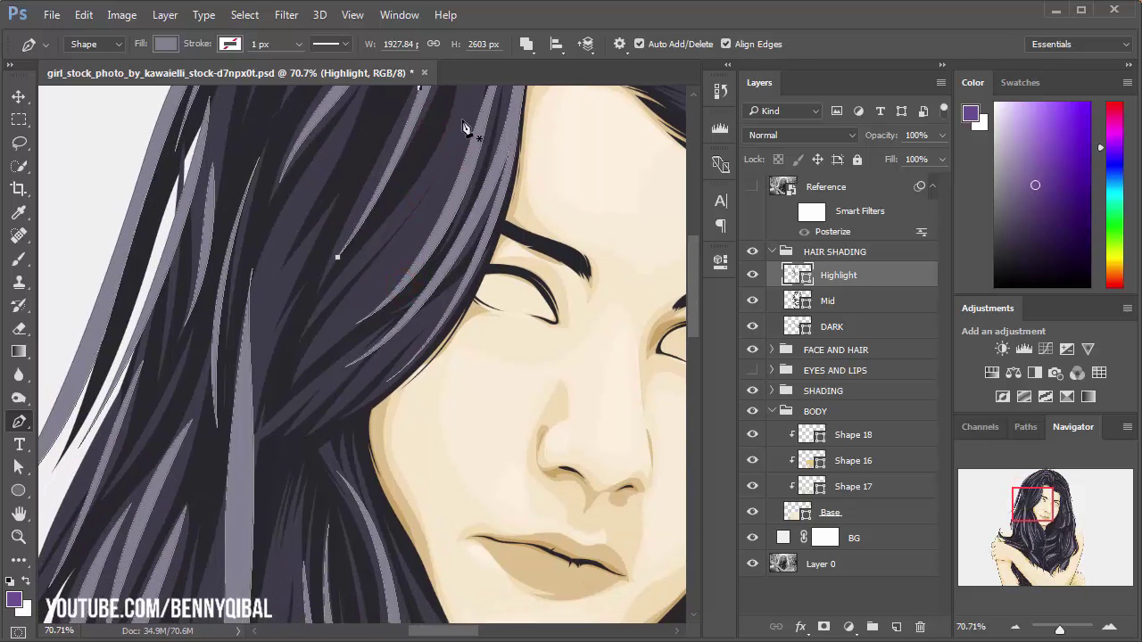
left_click_drag(367, 245, 310, 297)
left_click_drag(278, 407, 293, 353)
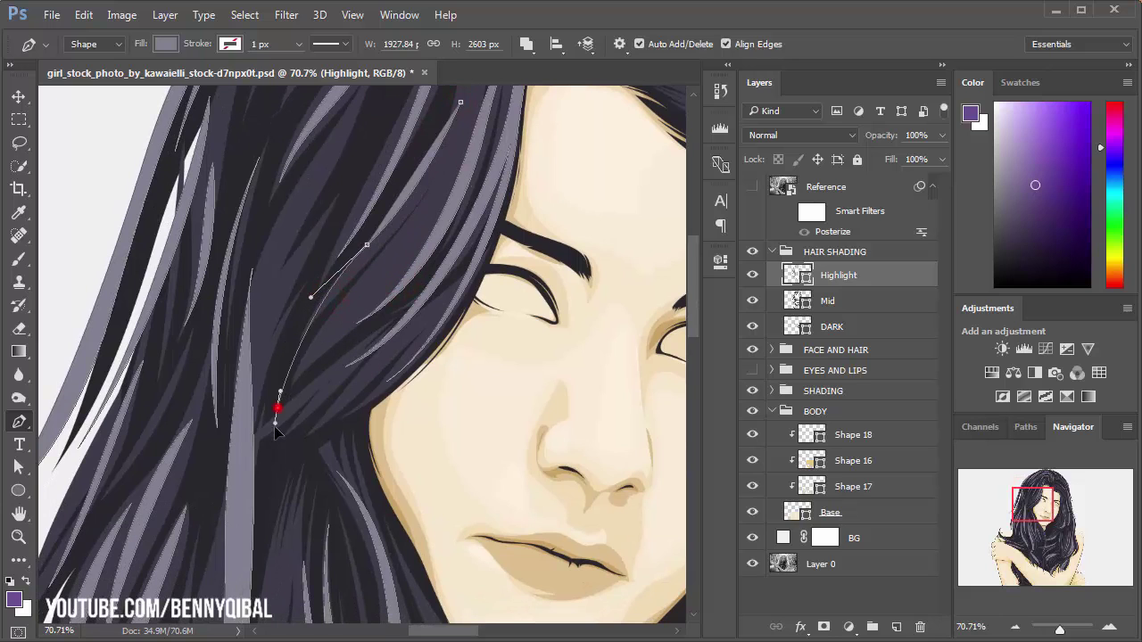
mouse_move(383, 210)
left_mouse_down()
mouse_move(415, 167)
mouse_move(439, 247)
mouse_move(438, 169)
left_mouse_up()
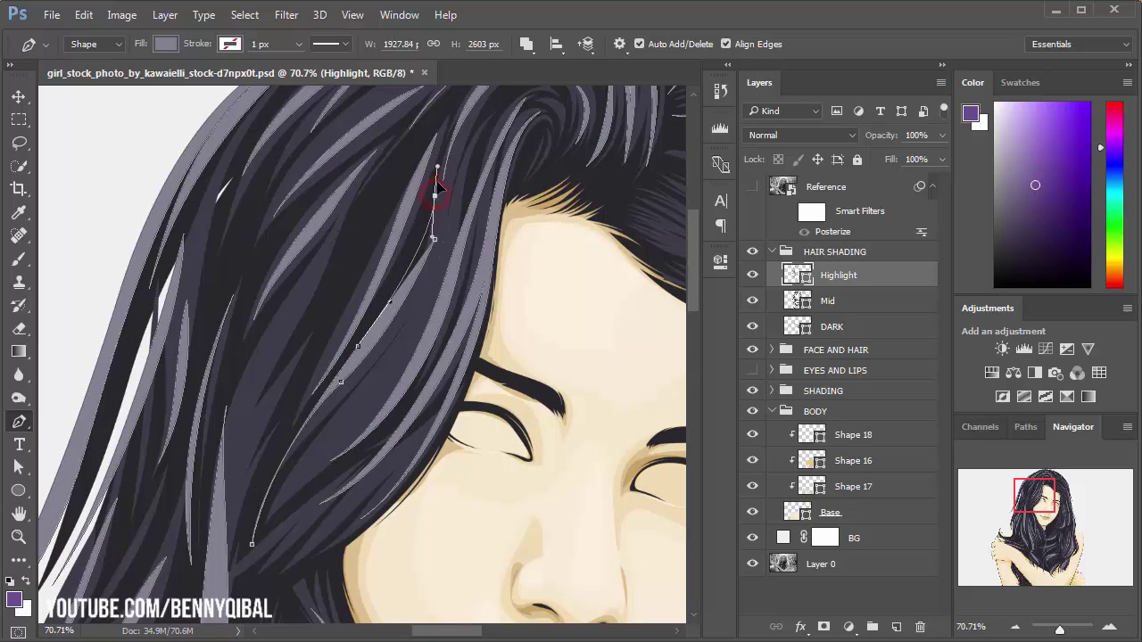
left_click(435, 239, "alt")
scroll(422, 301, "down", 1)
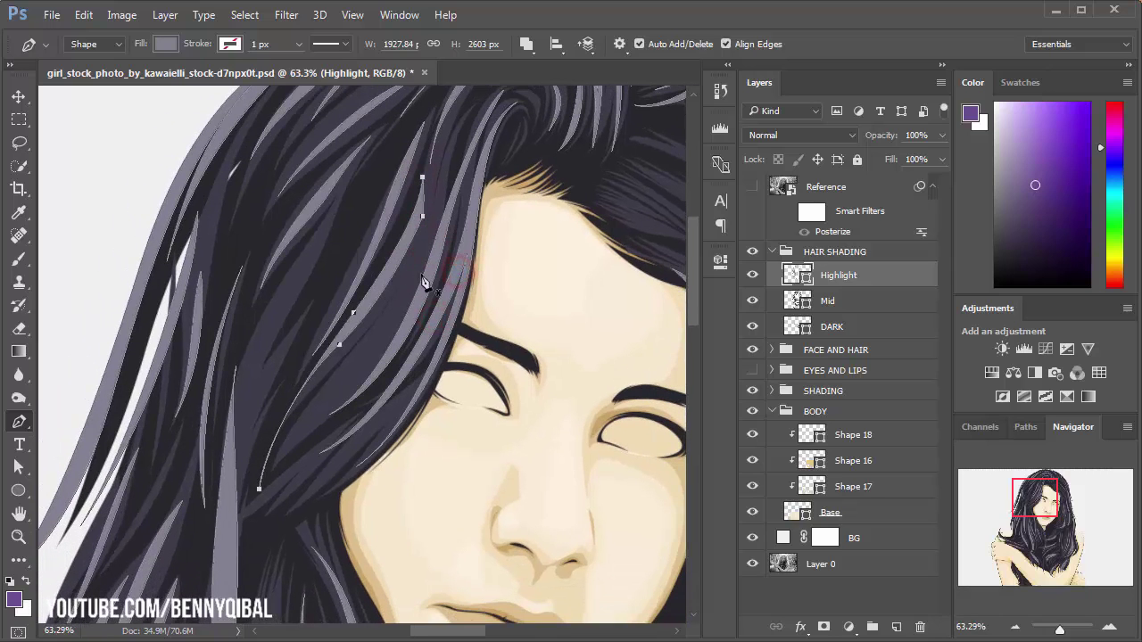
Step: Add a closed highlight strand in the hair beside the eye
left_click(867, 286)
left_click(527, 237, "alt")
left_click(412, 329)
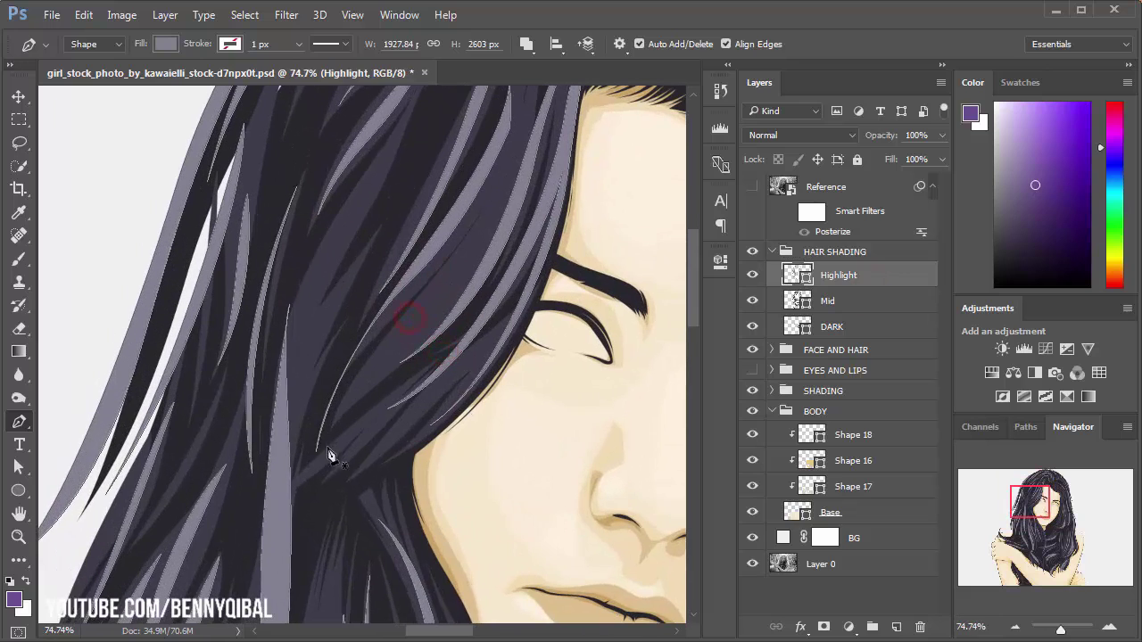
left_click_drag(395, 331, 463, 256)
left_click(498, 193)
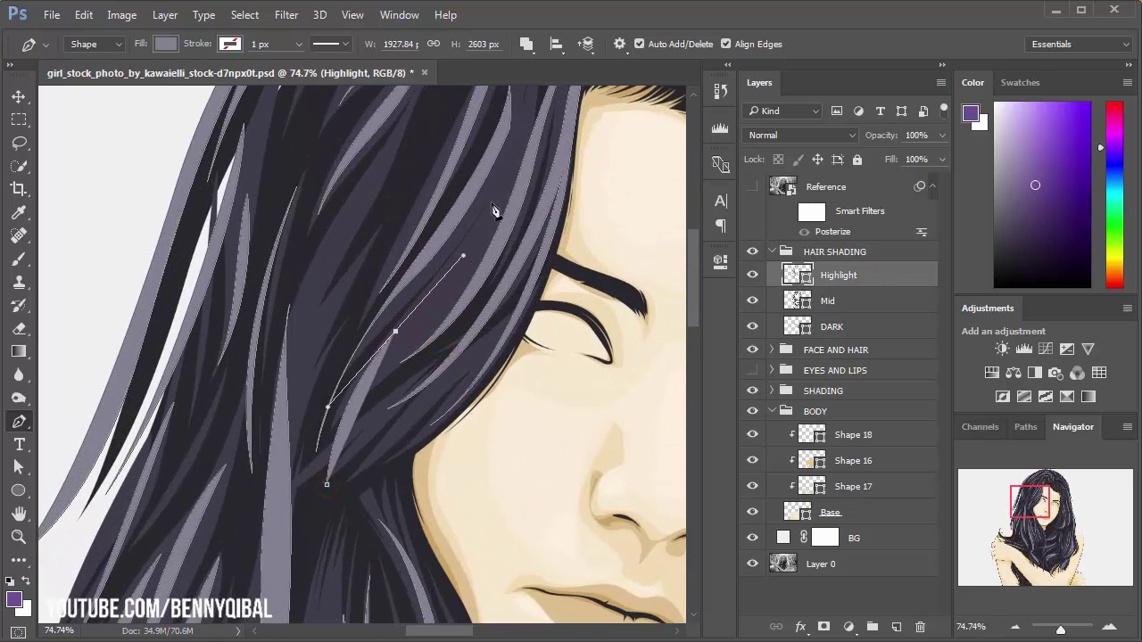
left_click_drag(399, 344, 373, 386)
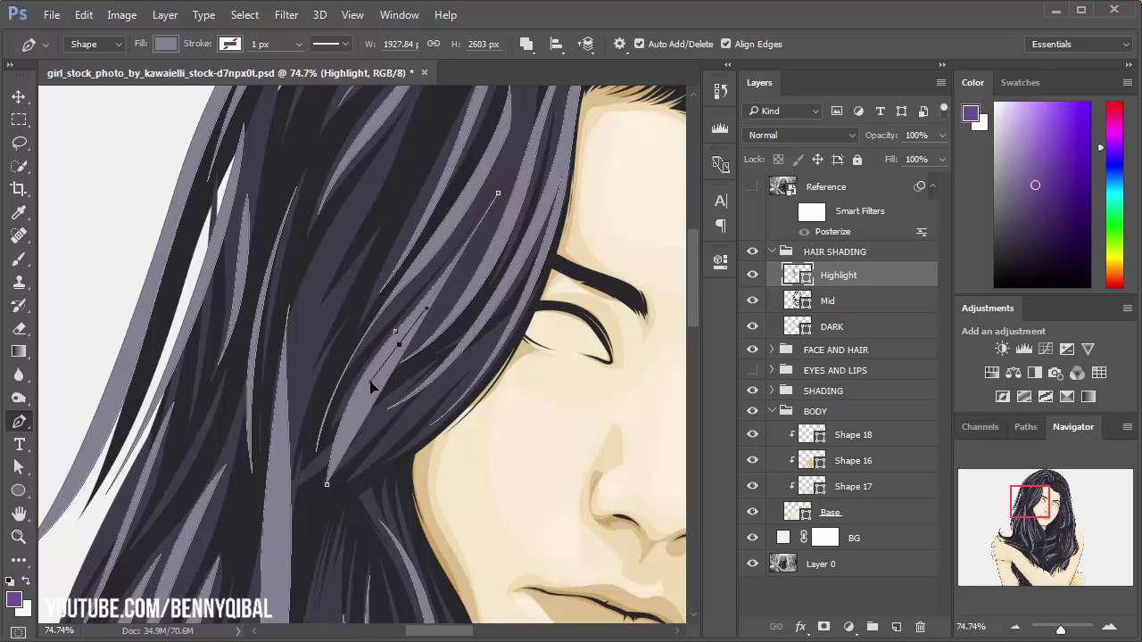
mouse_move(326, 484)
left_mouse_down()
mouse_move(328, 538)
mouse_move(334, 305)
left_mouse_up()
Step: Add three more strands: down the hair, beside the face, and near the temple
left_click_drag(319, 359, 319, 426)
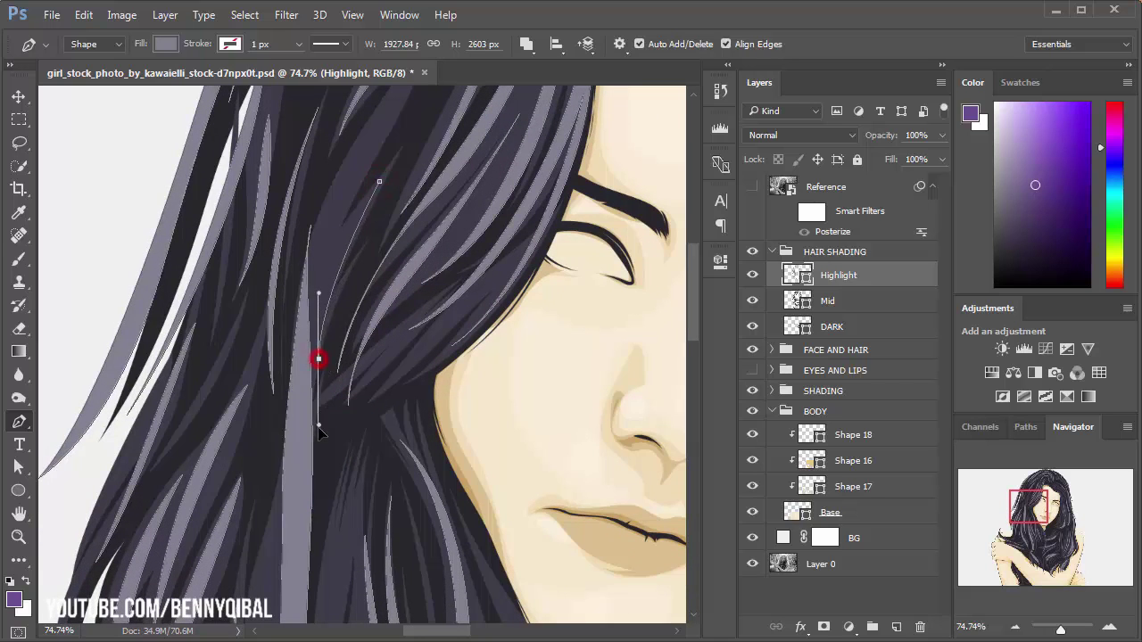
left_click_drag(378, 181, 363, 158)
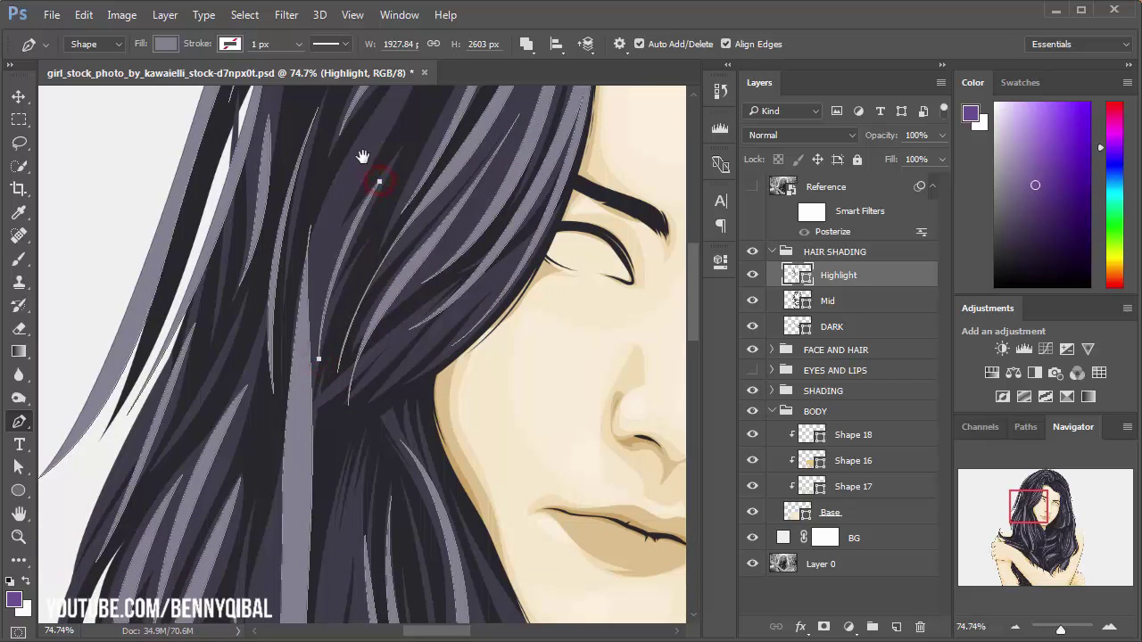
scroll(392, 192, "up", 3)
left_click_drag(308, 407, 307, 480)
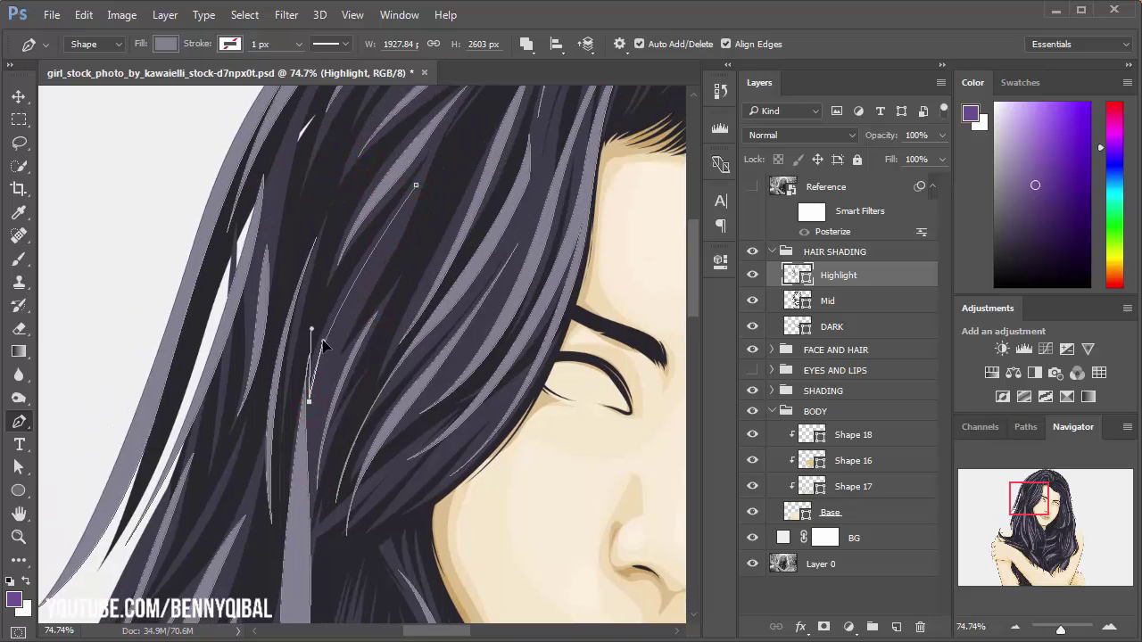
left_click(416, 185)
scroll(490, 218, "down", 3)
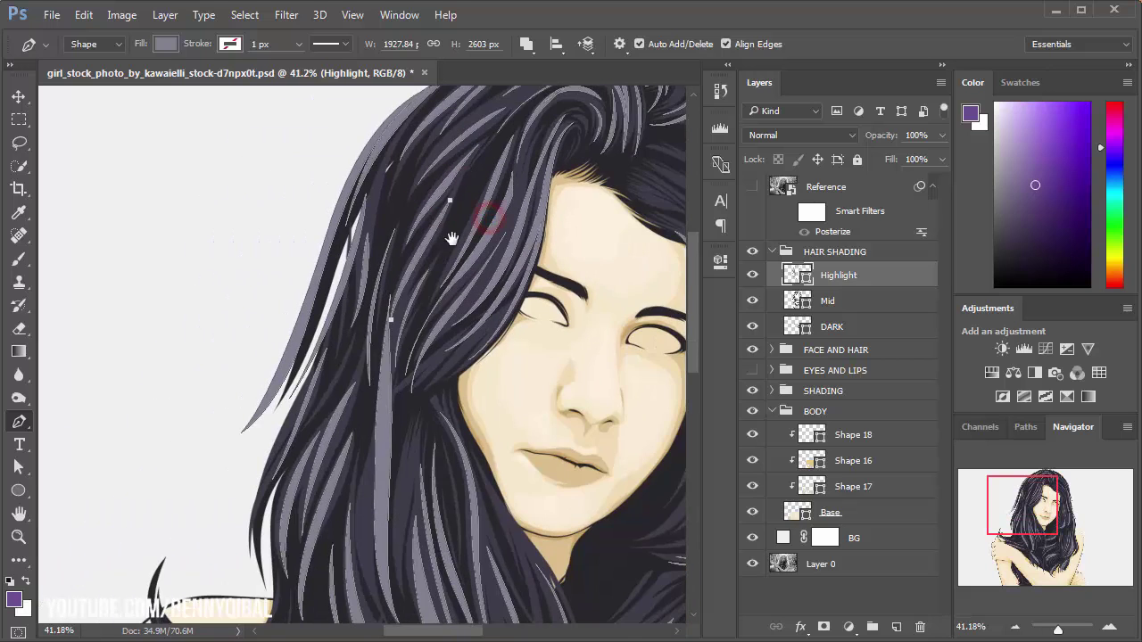
left_click_drag(388, 208, 521, 176)
left_click_drag(448, 314, 423, 368)
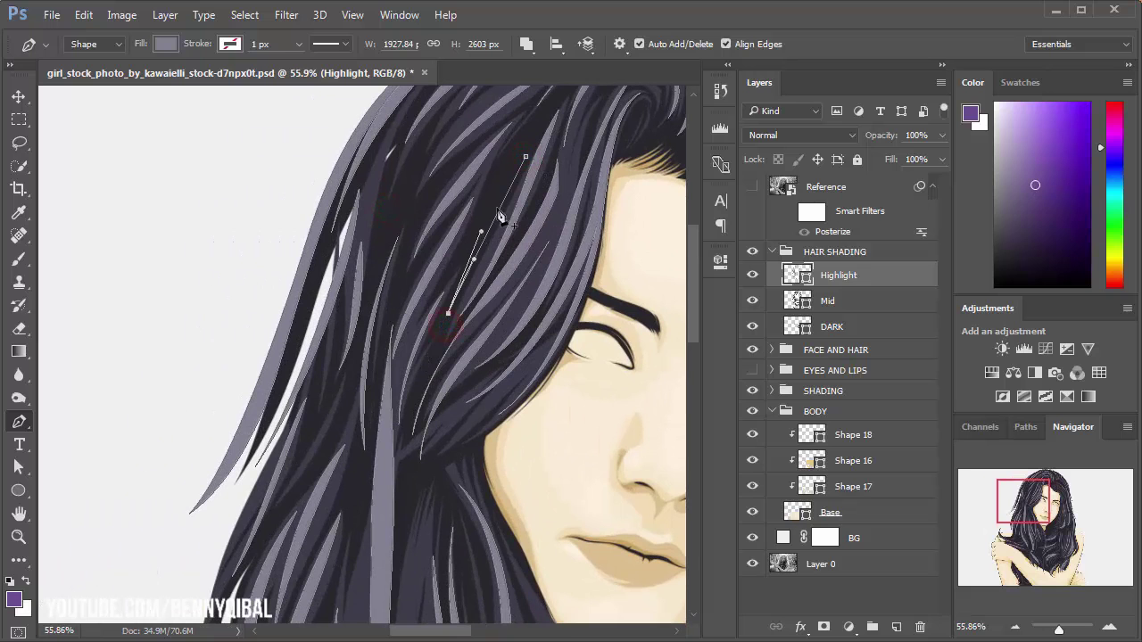
left_click(527, 161)
Step: Draw a curved highlight strand over the hair on the shoulder
left_click_drag(523, 153, 372, 287)
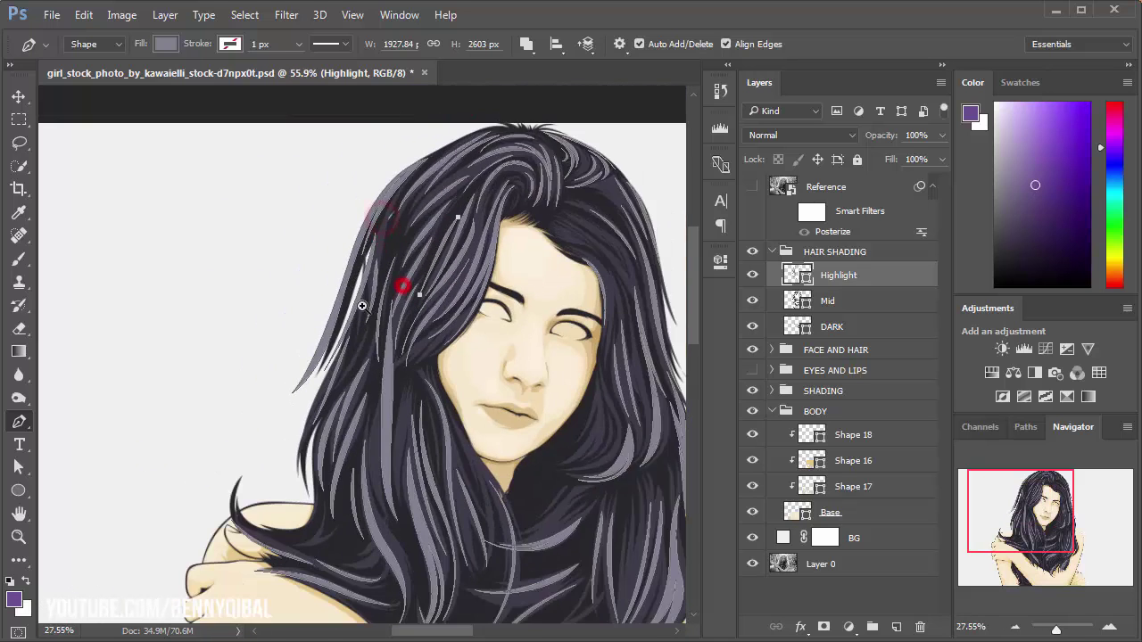
left_click_drag(294, 393, 375, 210)
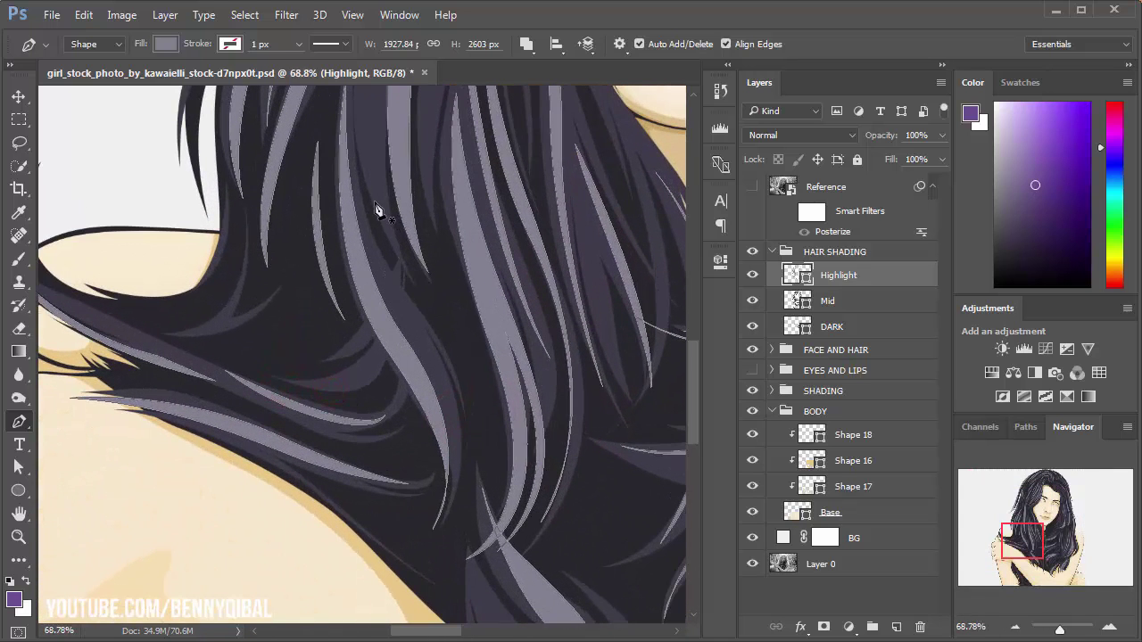
left_click_drag(477, 476, 506, 393)
left_click_drag(437, 558, 402, 592)
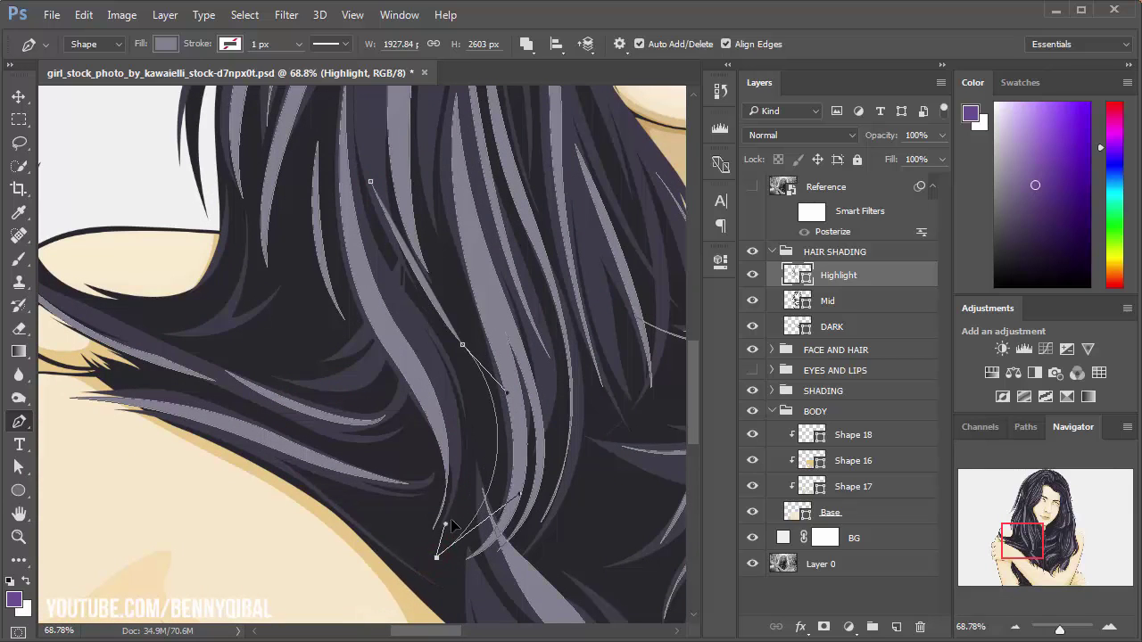
left_click_drag(451, 344, 401, 266)
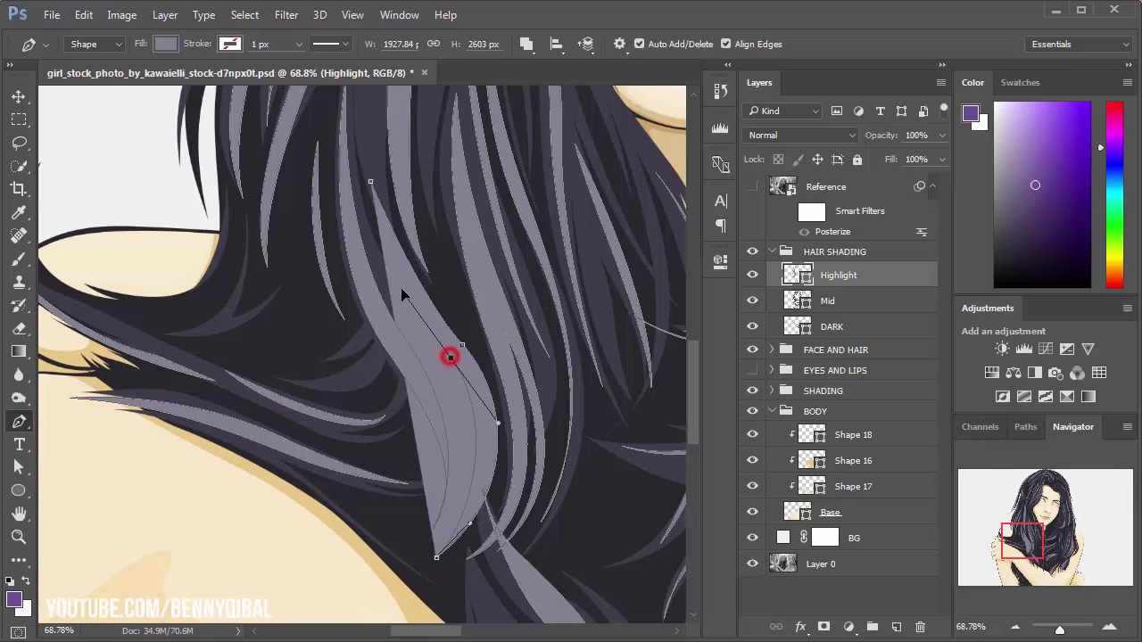
left_click(370, 183)
Step: Add a highlight strand along the shoulder hair lock
left_click_drag(442, 345, 492, 412)
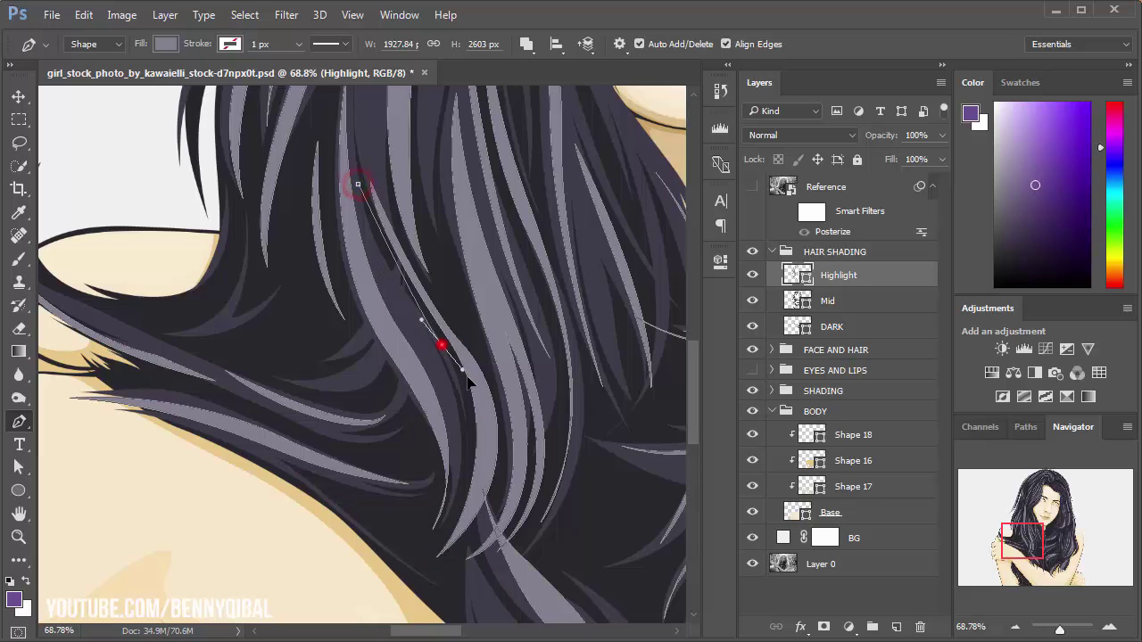
left_click_drag(411, 583, 450, 495)
scroll(451, 495, "down", 1)
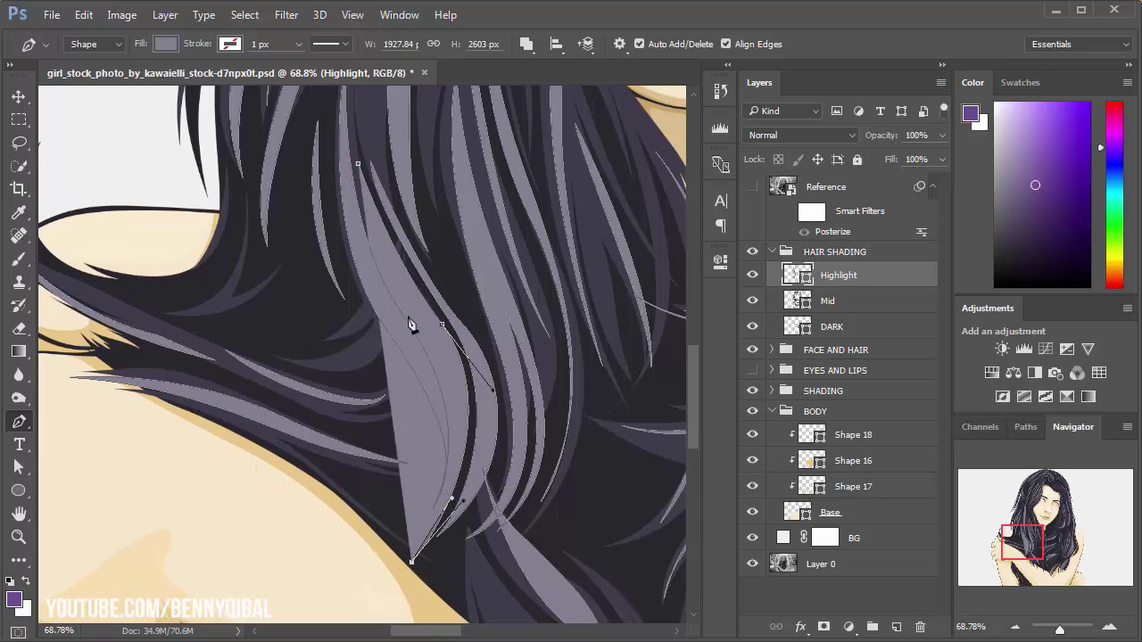
mouse_move(442, 324)
left_mouse_down()
mouse_move(364, 223)
mouse_move(389, 223)
mouse_move(412, 332)
mouse_move(411, 459)
left_mouse_up()
left_click(358, 164)
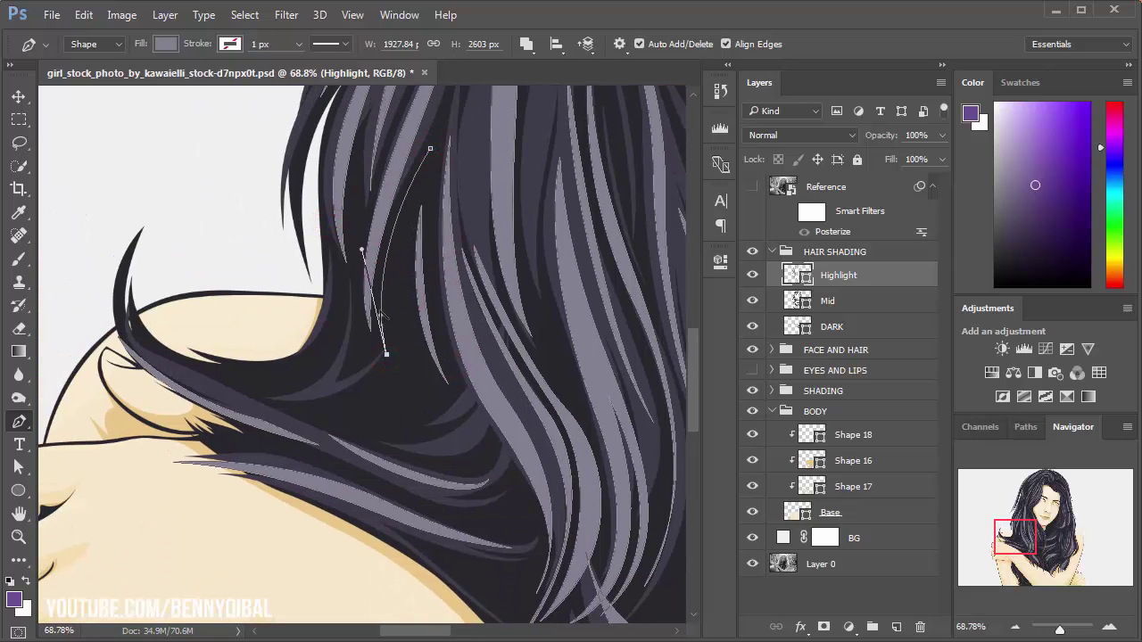
Step: Draw a strand from the hair's left edge curving out over the shoulder, redoing its closure
left_click_drag(380, 314, 381, 316)
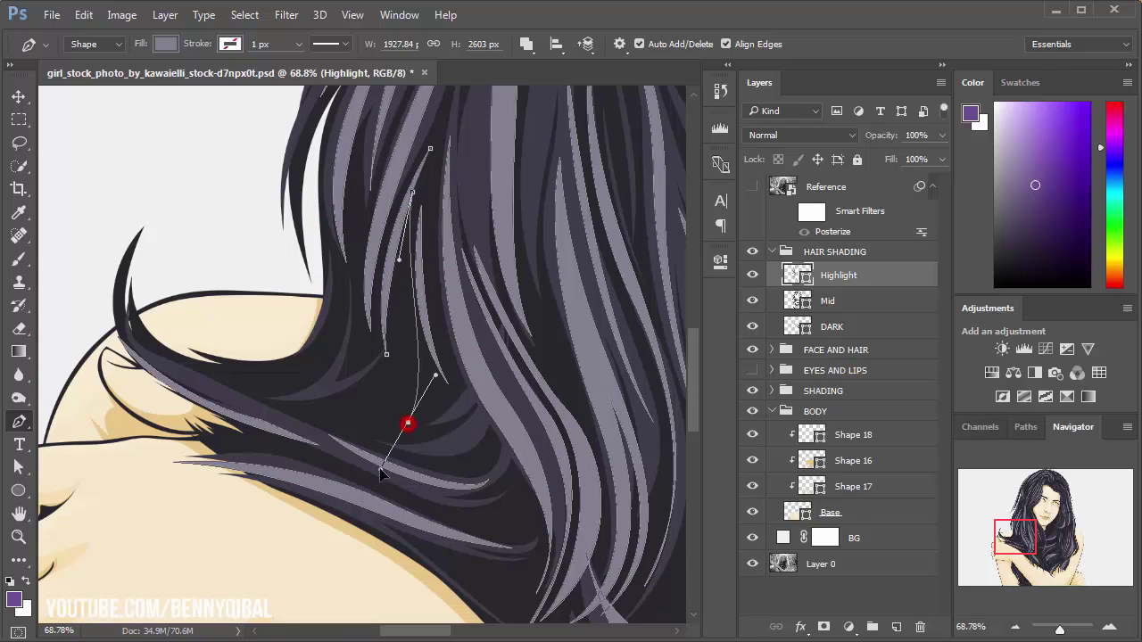
mouse_move(357, 429)
left_mouse_down()
mouse_move(299, 469)
mouse_move(405, 419)
left_mouse_up()
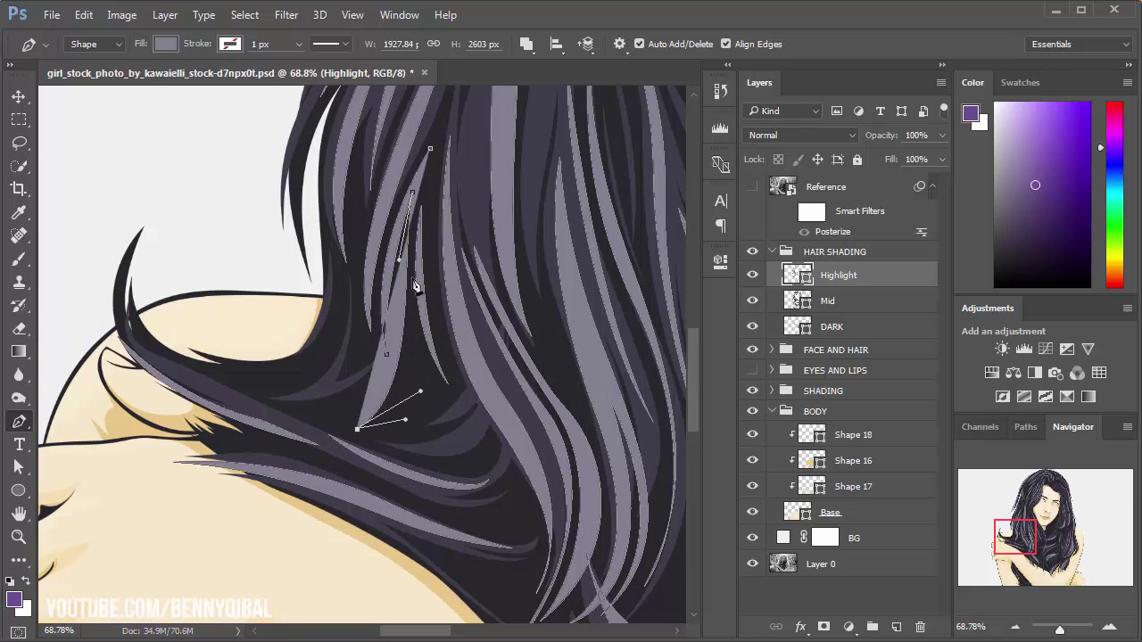
left_click_drag(421, 171, 421, 224)
left_click_drag(403, 411, 408, 388)
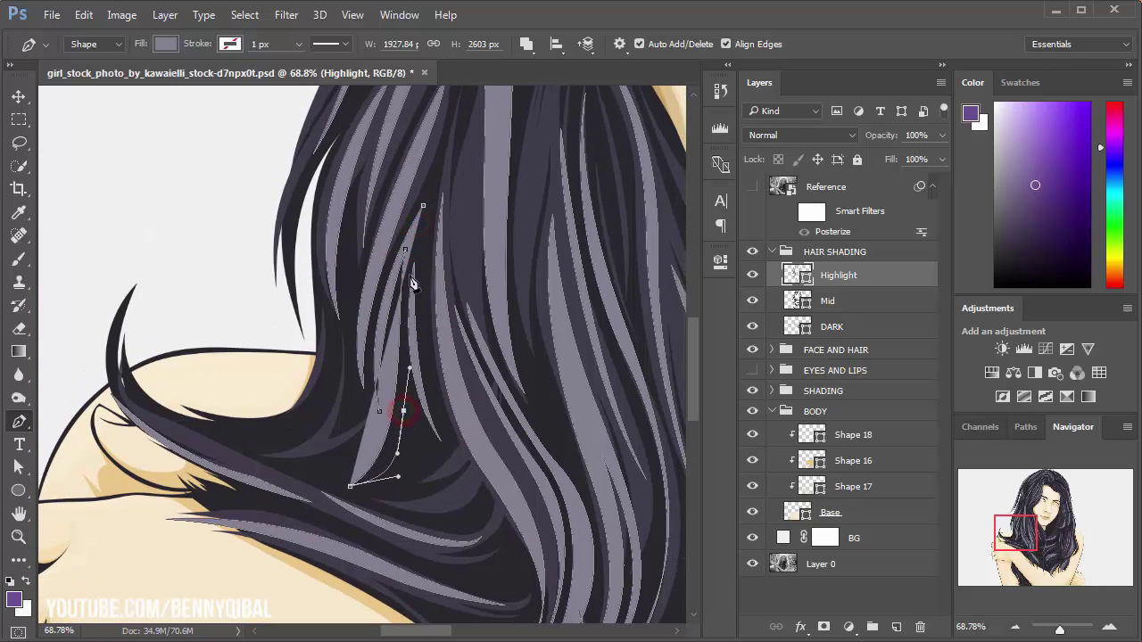
scroll(336, 297, "down", 3)
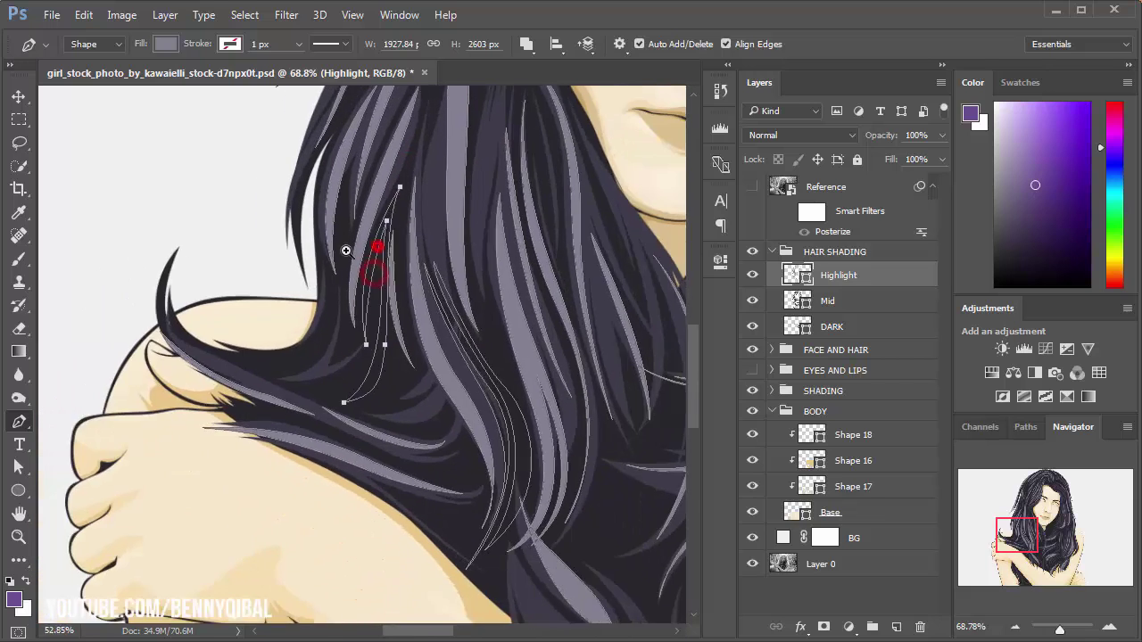
scroll(227, 313, "up", 4)
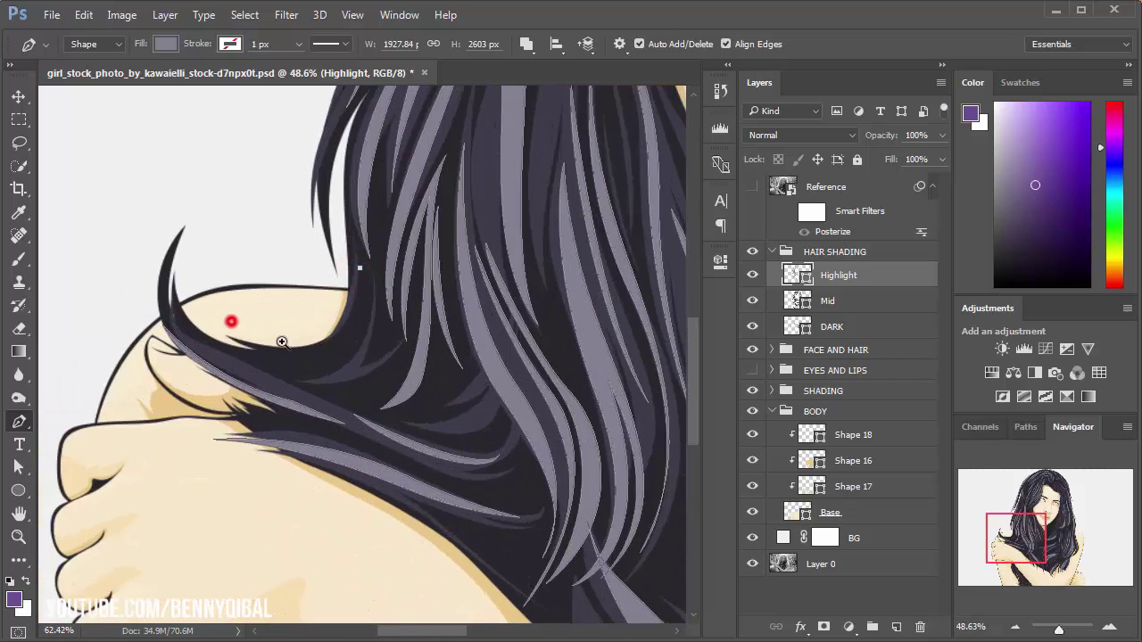
left_click_drag(279, 337, 170, 272)
left_click(404, 326)
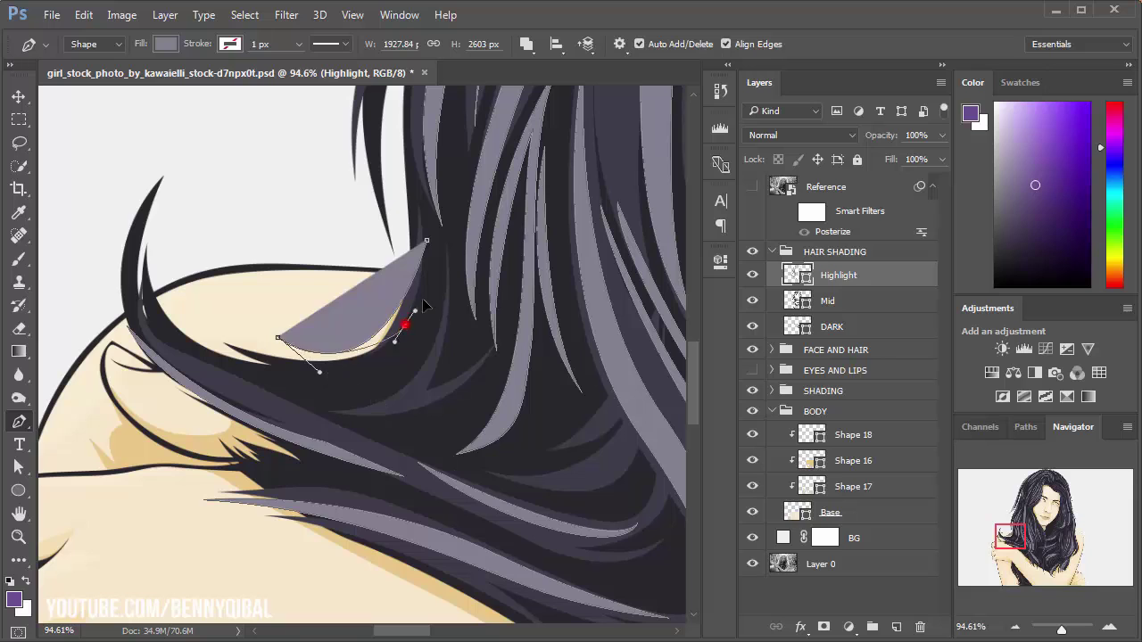
left_click_drag(232, 320, 167, 282)
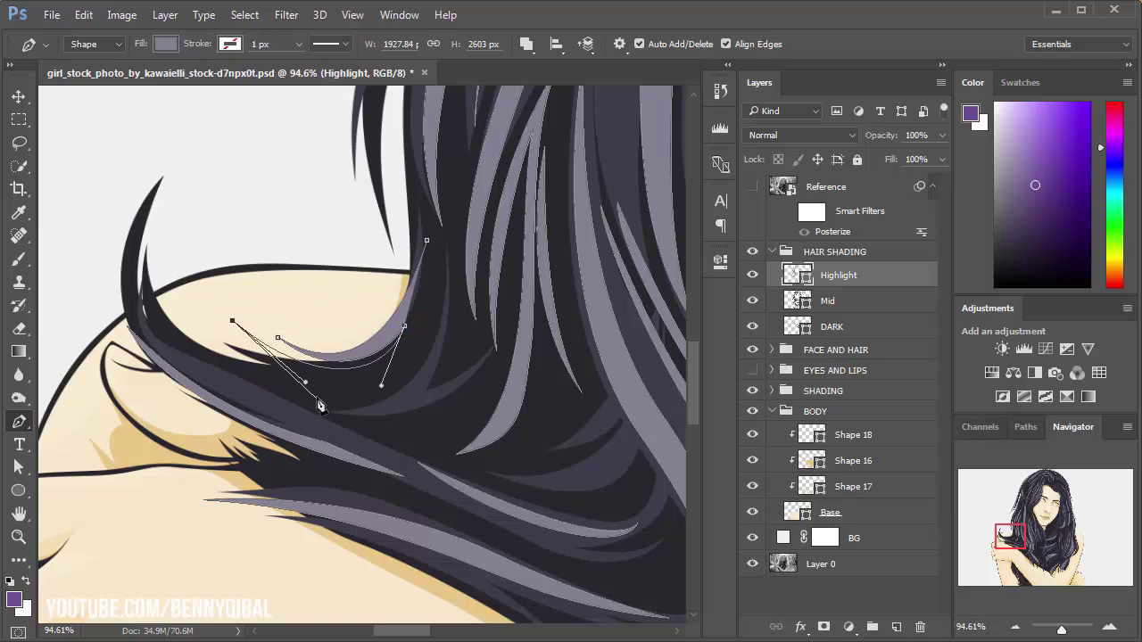
left_click_drag(426, 240, 425, 299)
key("ctrl+z")
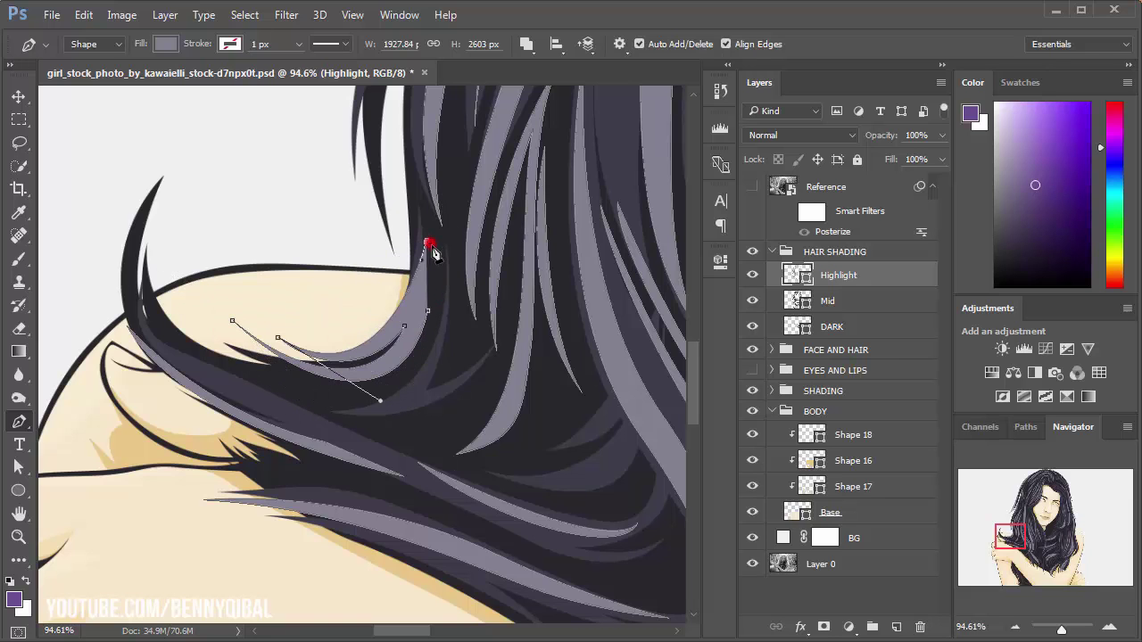
left_click(426, 242)
Step: Redraw a badly curved highlight edge along the strand and close it
left_click_drag(418, 354, 413, 304)
left_click_drag(345, 358, 261, 355)
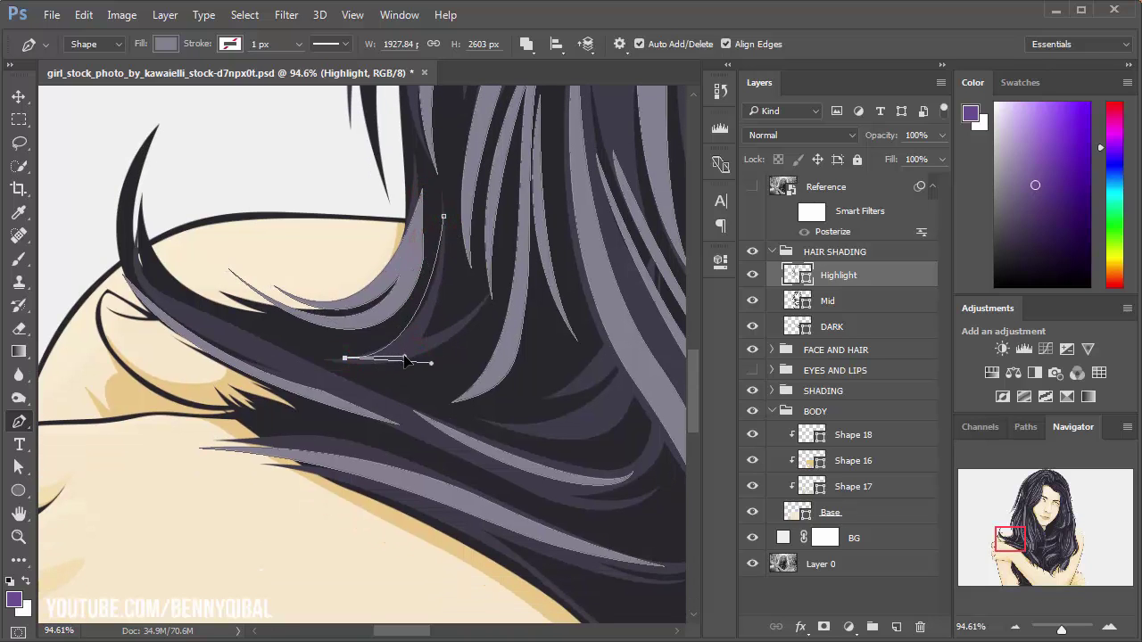
key("ctrl+z")
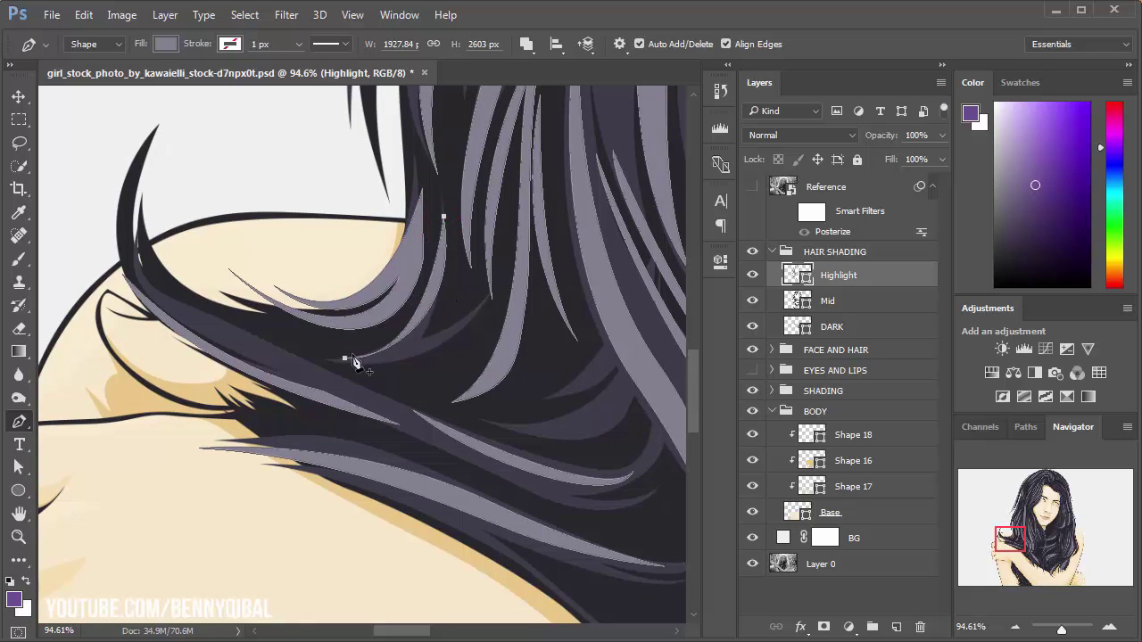
left_click_drag(387, 402, 266, 361)
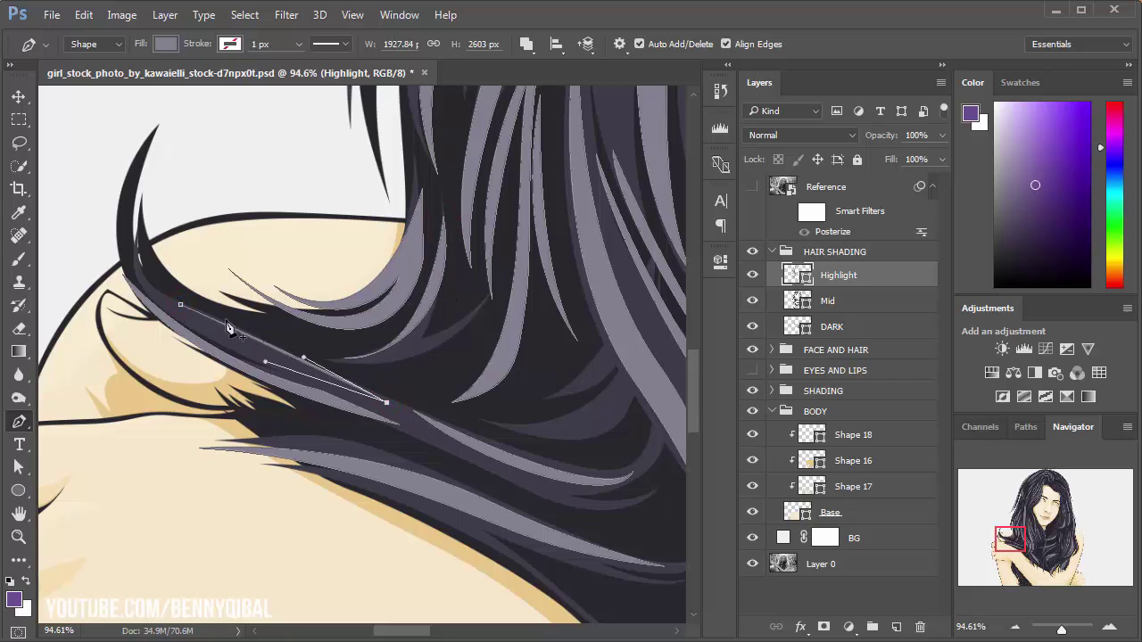
left_click(180, 308)
mouse_move(120, 196)
left_mouse_down()
mouse_move(135, 272)
mouse_move(200, 178)
left_mouse_up()
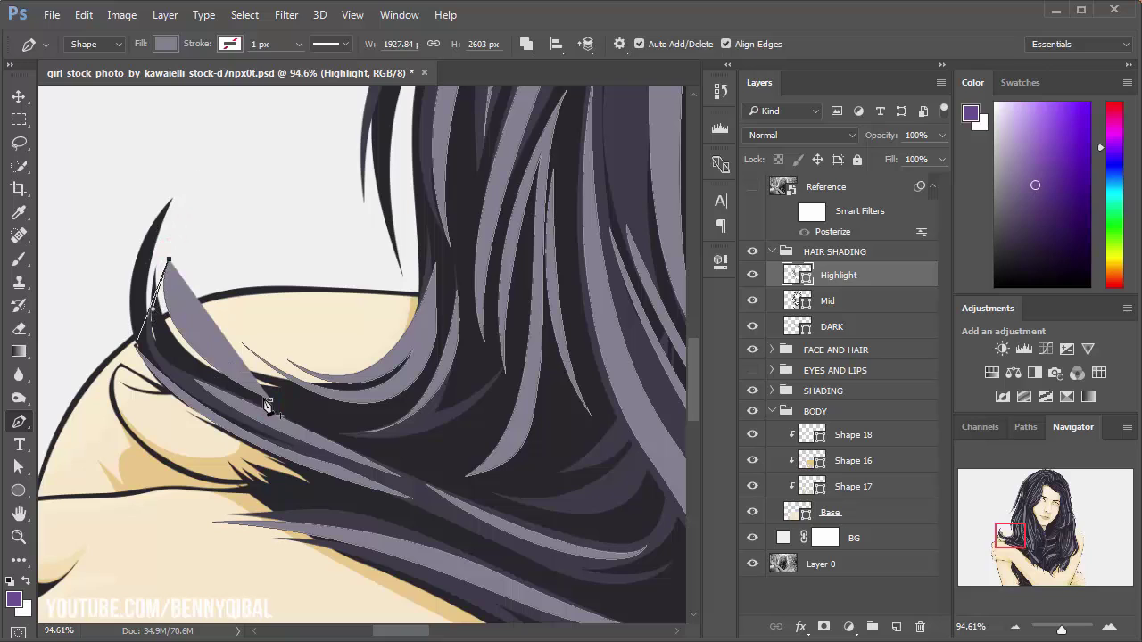
Step: Add a highlight on the curling hair tip near the shoulder
mouse_move(271, 401)
left_mouse_down()
mouse_move(312, 416)
mouse_move(192, 367)
left_mouse_up()
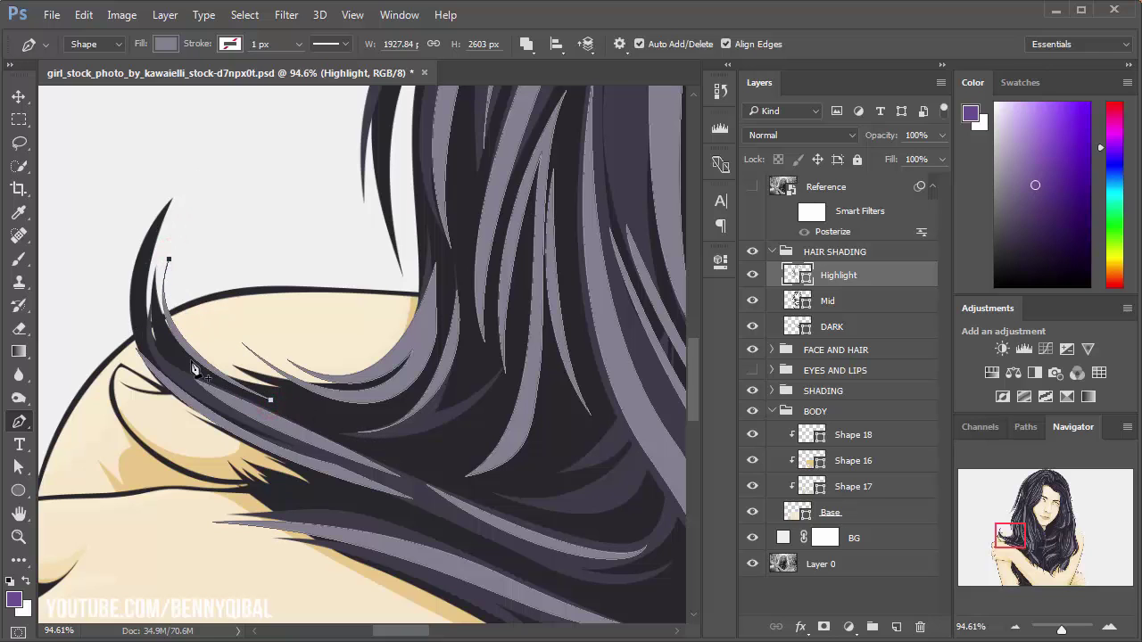
left_click(133, 337)
left_click_drag(175, 169, 263, 100)
left_click_drag(176, 375, 230, 425)
left_click(132, 339)
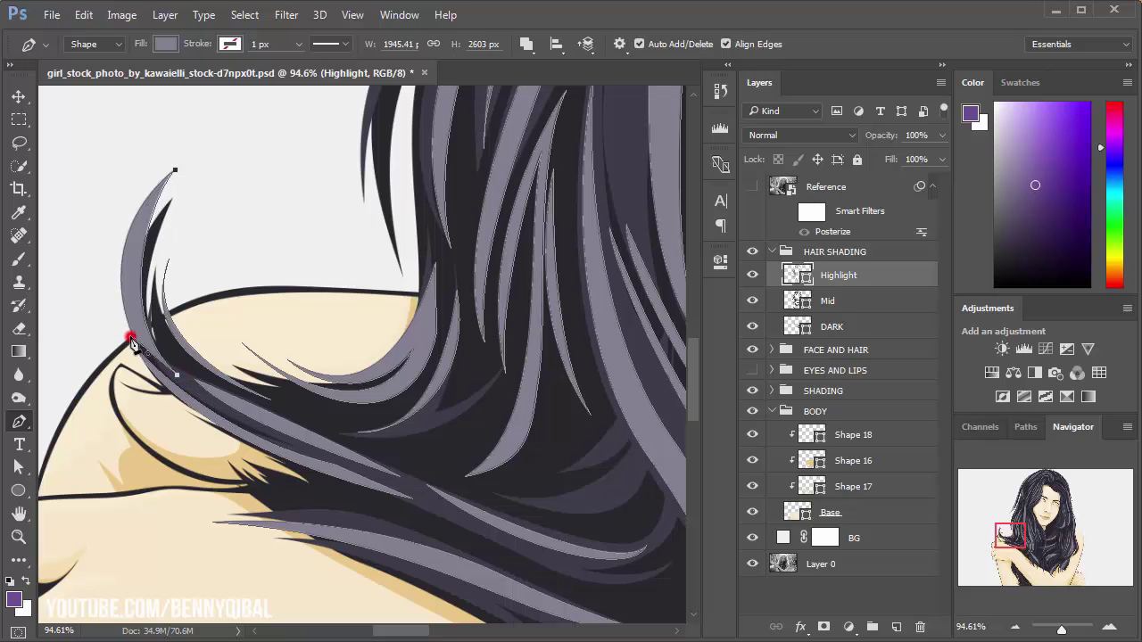
Step: Zoom to the hanging lock and draw a long highlight down toward its tip
scroll(245, 217, "down", 2)
scroll(324, 377, "down", 2)
scroll(286, 340, "down", 2)
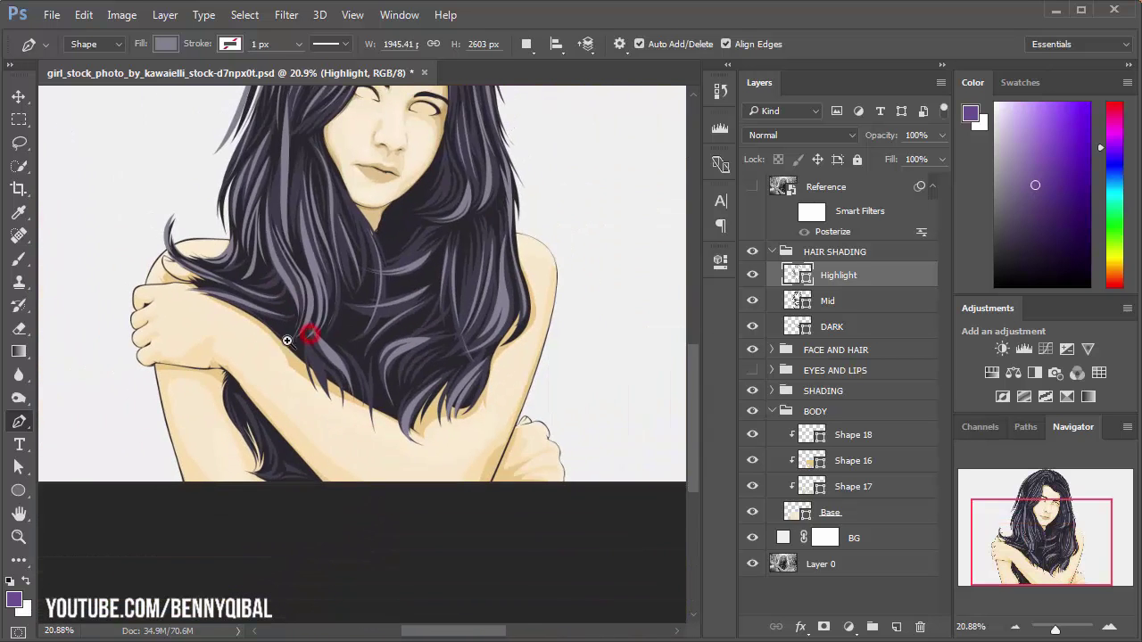
scroll(316, 459, "up", 1)
scroll(304, 467, "down", 2)
scroll(293, 372, "up", 2)
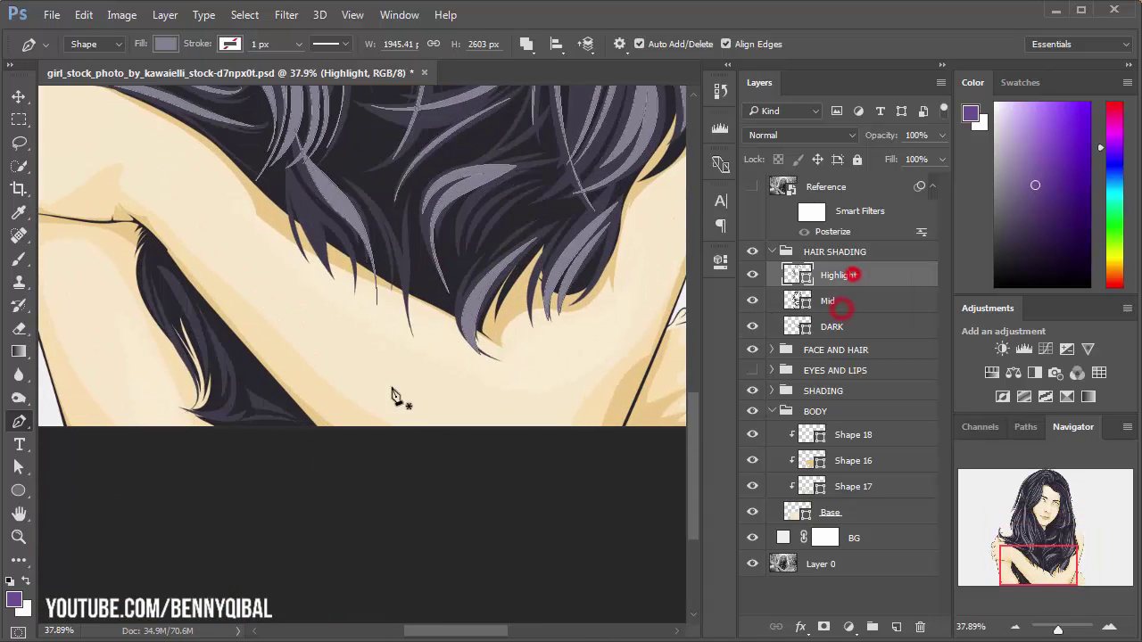
scroll(214, 351, "up", 2)
scroll(214, 351, "up", 1)
left_click(290, 144)
left_click(297, 318)
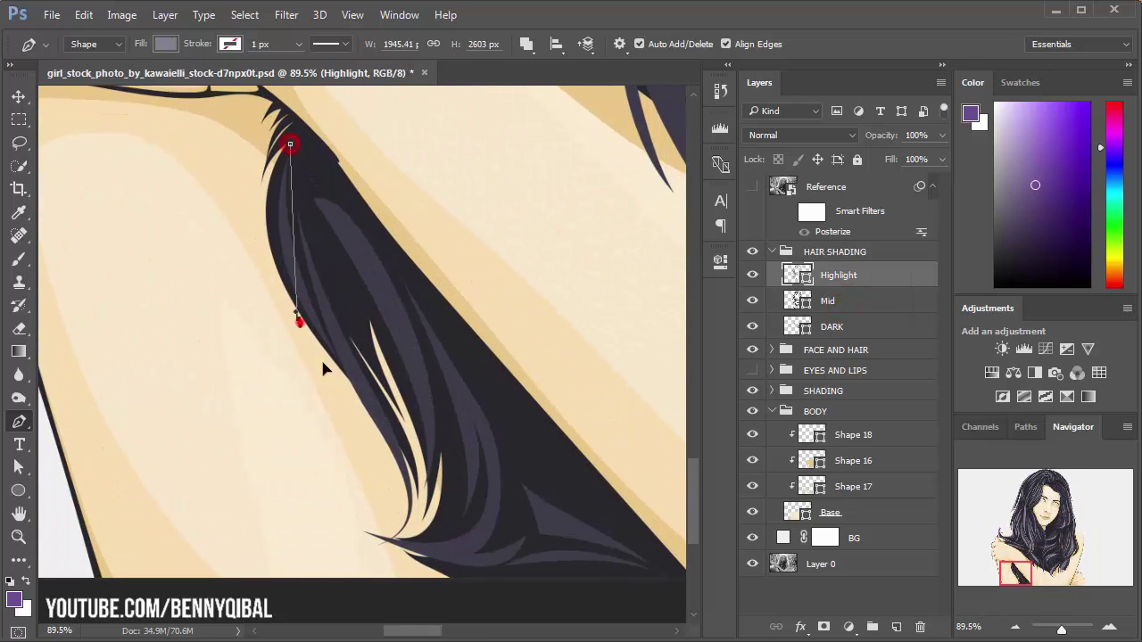
left_click_drag(279, 201, 270, 230)
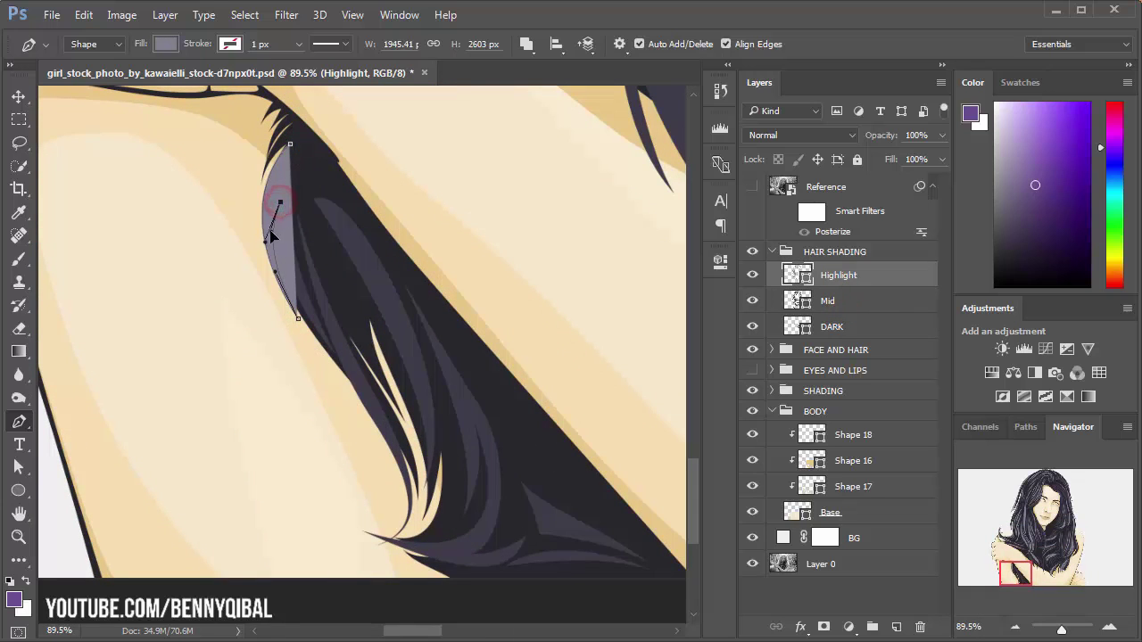
left_click_drag(343, 377, 408, 453)
left_click_drag(376, 544, 420, 514)
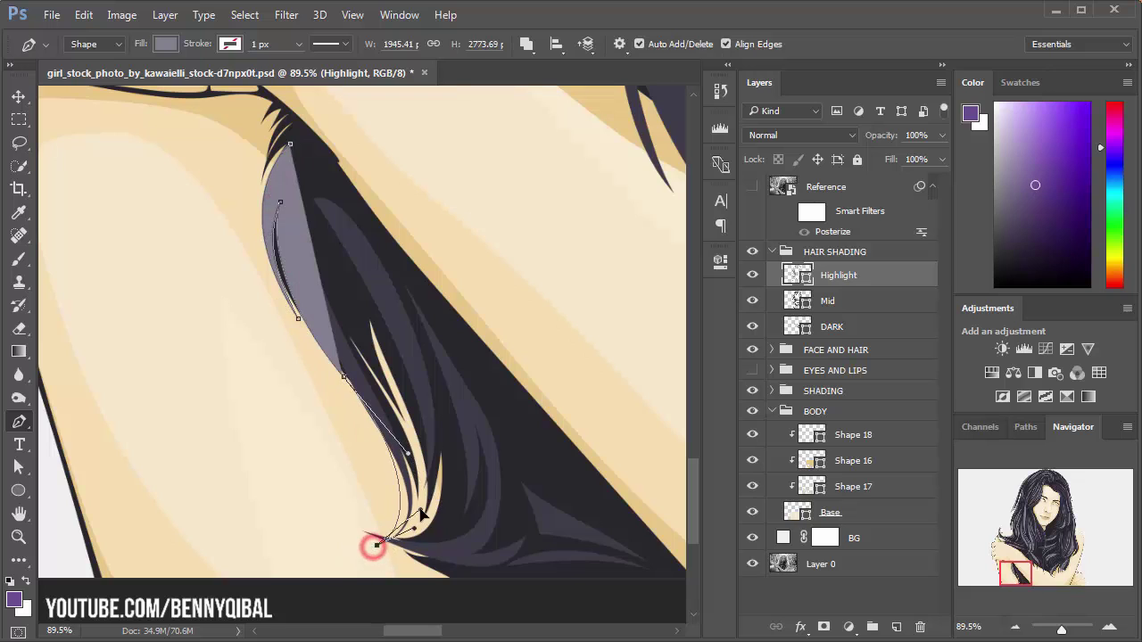
scroll(300, 265, "up", 2)
left_click(301, 233)
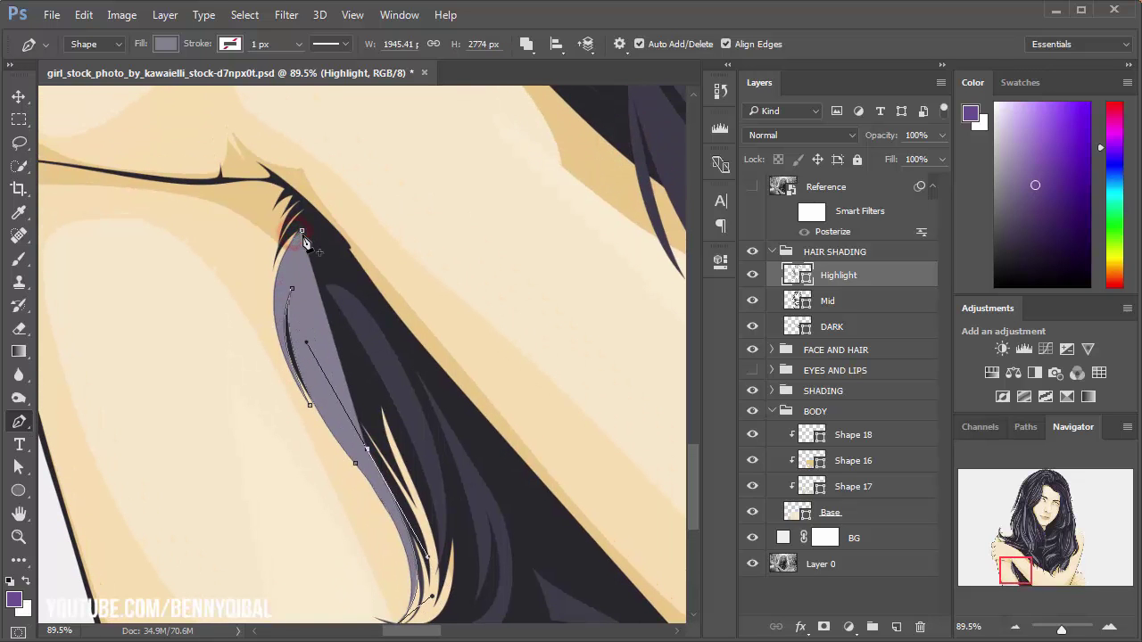
Step: Add three more highlight strands along the lower lock out to the hair tips
left_click_drag(303, 241, 258, 178)
left_click_drag(339, 393, 311, 319)
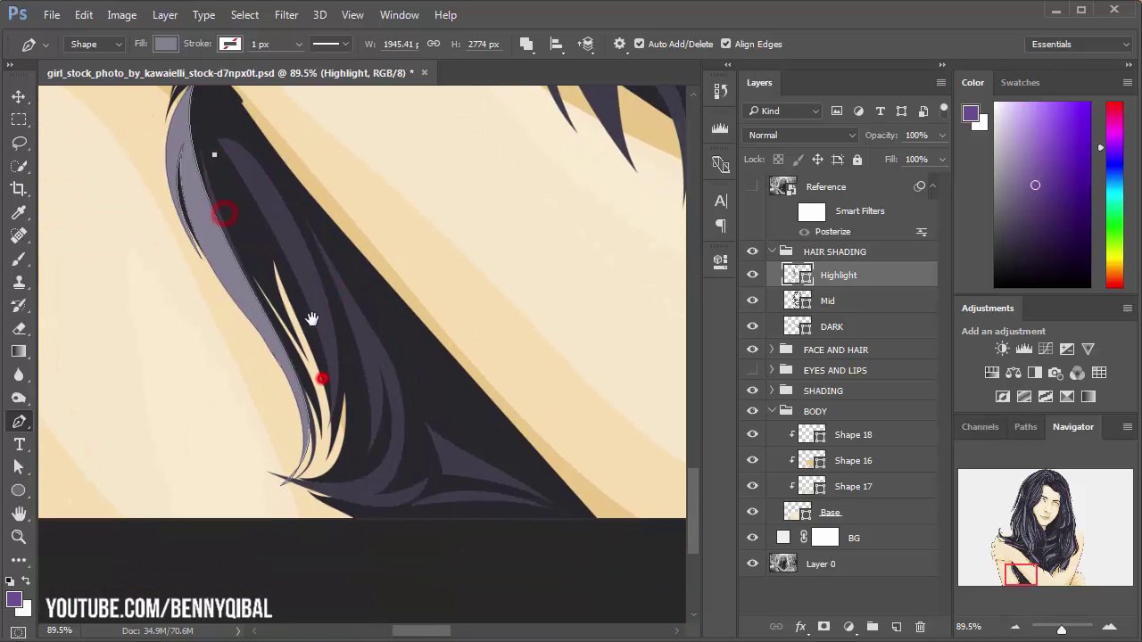
left_click_drag(327, 367, 336, 482)
left_click_drag(214, 153, 143, 107)
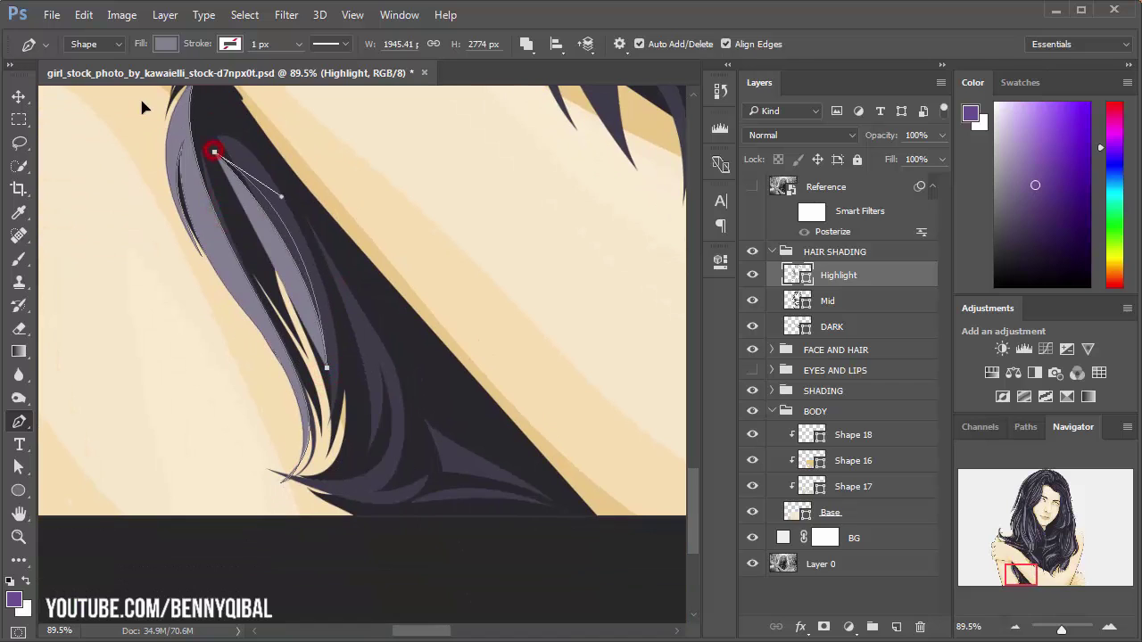
left_click_drag(309, 268, 295, 190)
left_click_drag(339, 396, 375, 334)
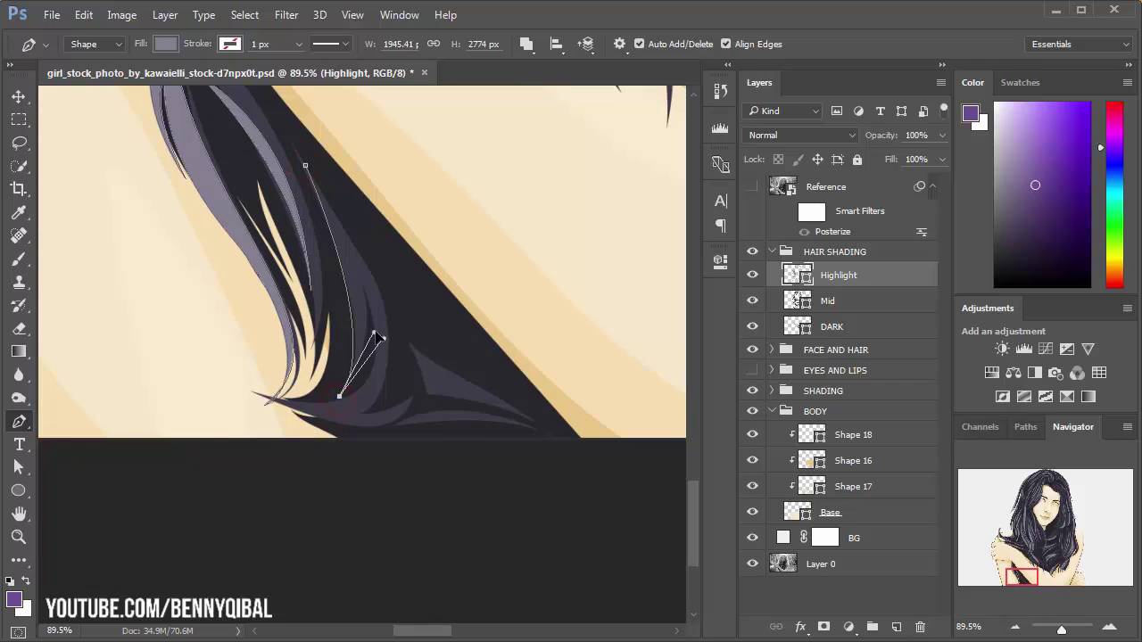
left_click_drag(305, 167, 263, 103)
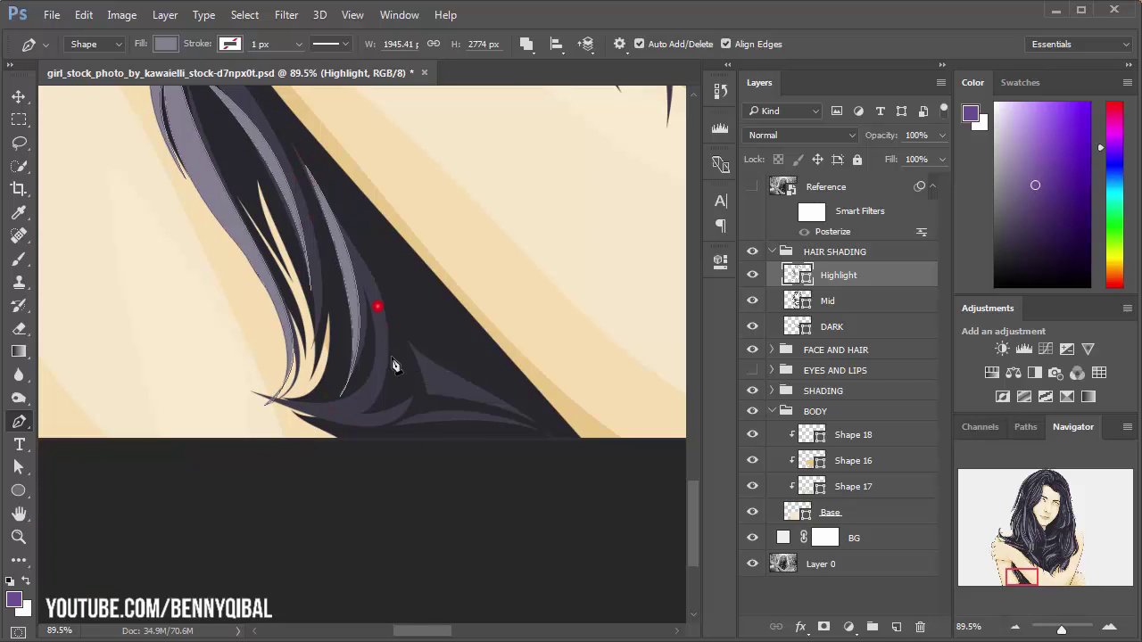
left_click_drag(294, 420, 409, 458)
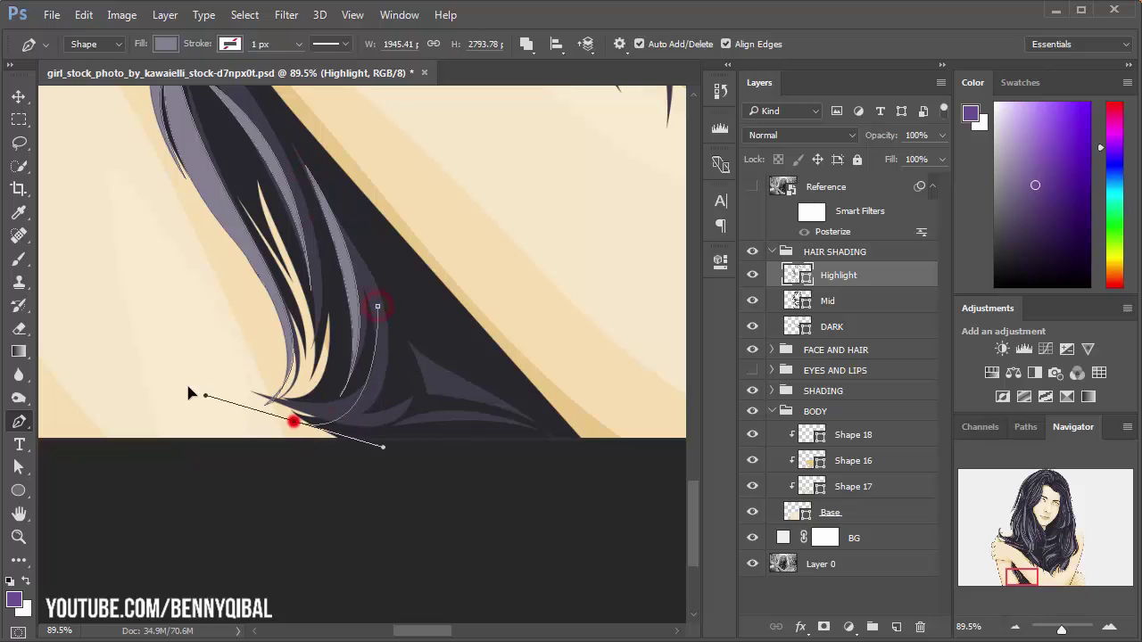
left_click(378, 311)
scroll(408, 387, "down", 5)
Step: Briefly show the Reference photo to compare, then hide it again
left_click_drag(426, 313, 334, 347)
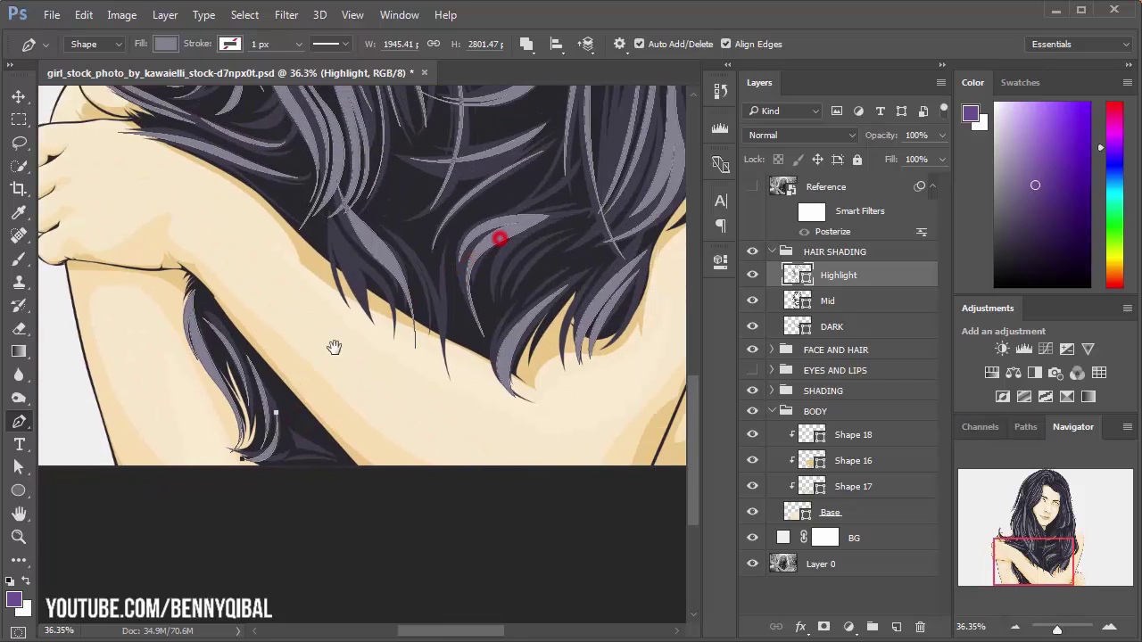
scroll(383, 374, "down", 1)
scroll(392, 379, "down", 1)
left_click(760, 189)
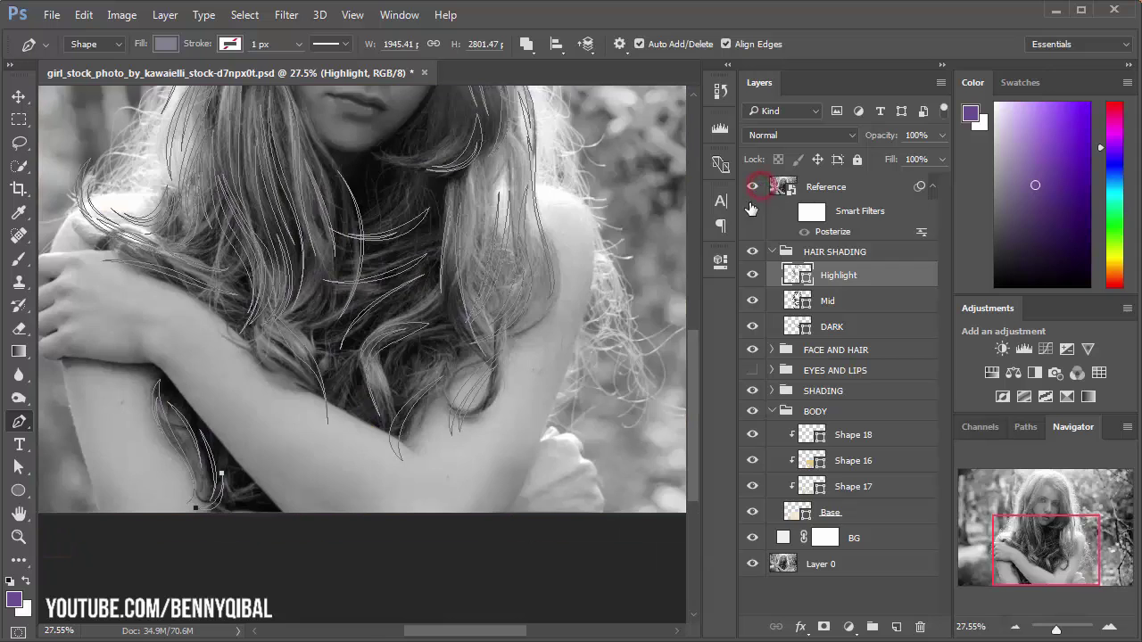
scroll(627, 257, "down", 3)
left_click(758, 191)
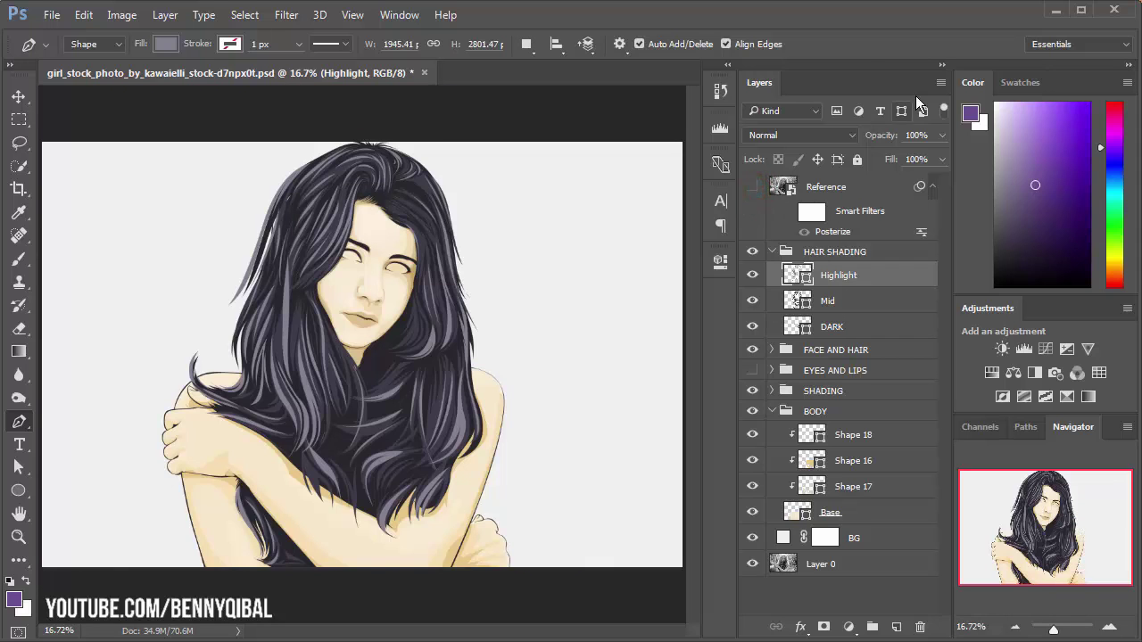
Step: Collapse the panels, make the EYES AND LIPS group visible, and toggle panels with Tab
left_click(941, 66)
scroll(522, 326, "up", 1)
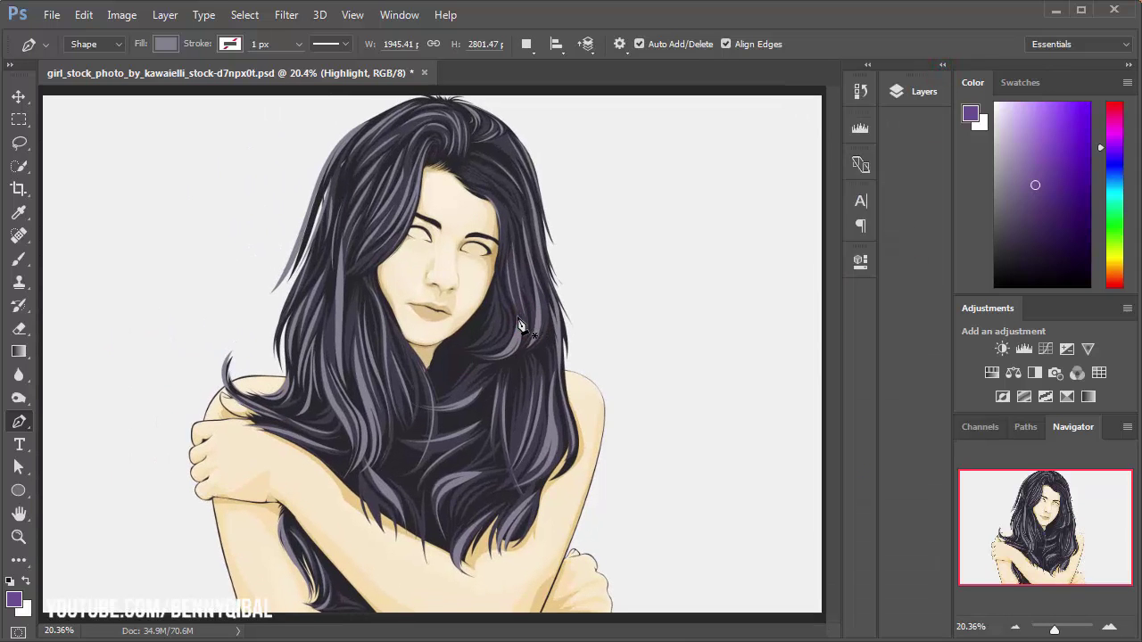
left_click(1129, 70)
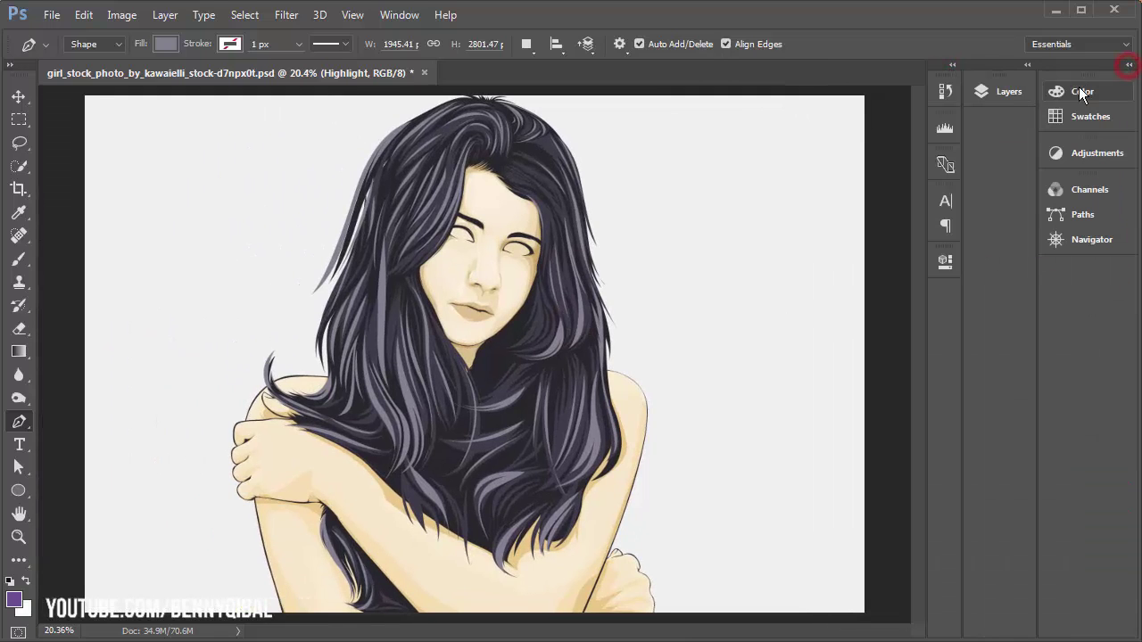
left_click(1004, 92)
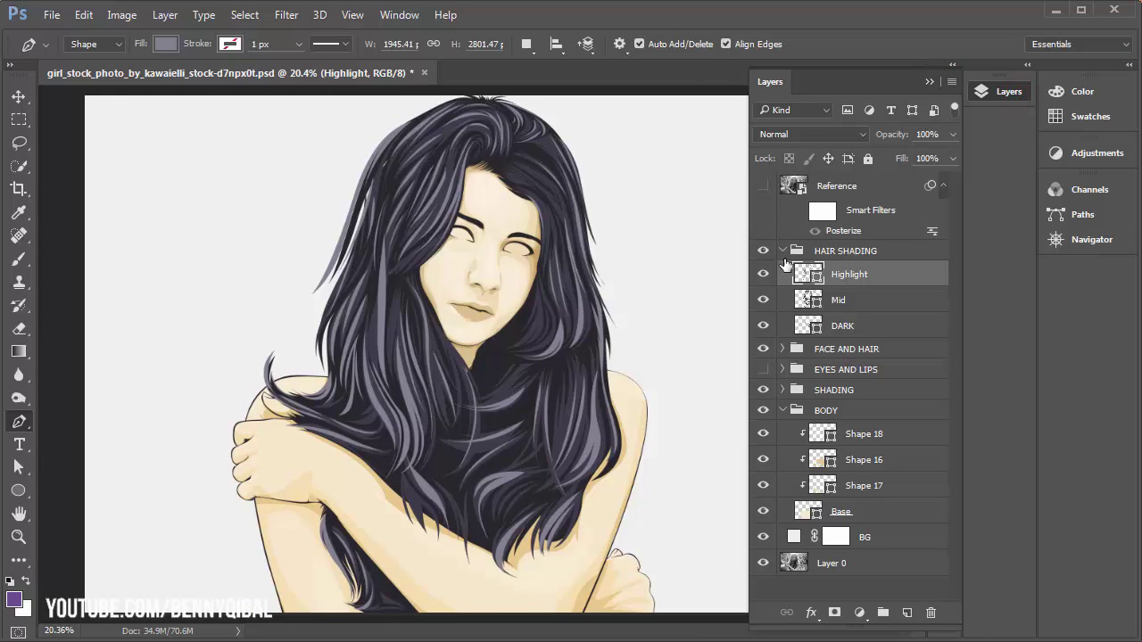
key("Tab")
key("Tab")
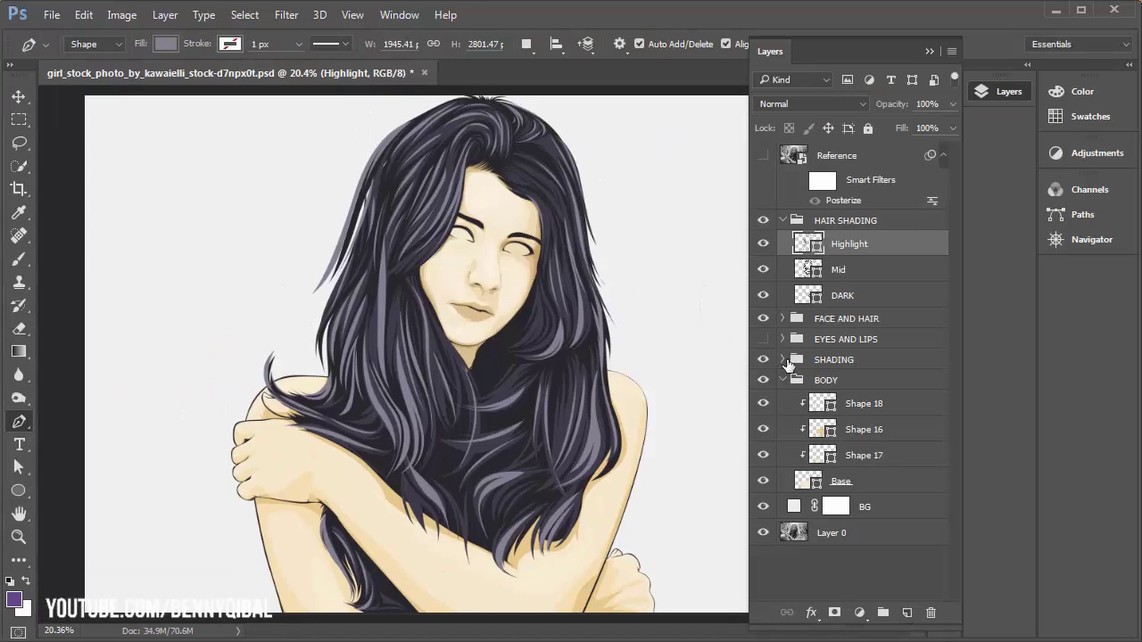
left_click(764, 339)
key("Tab")
scroll(647, 330, "up", 1)
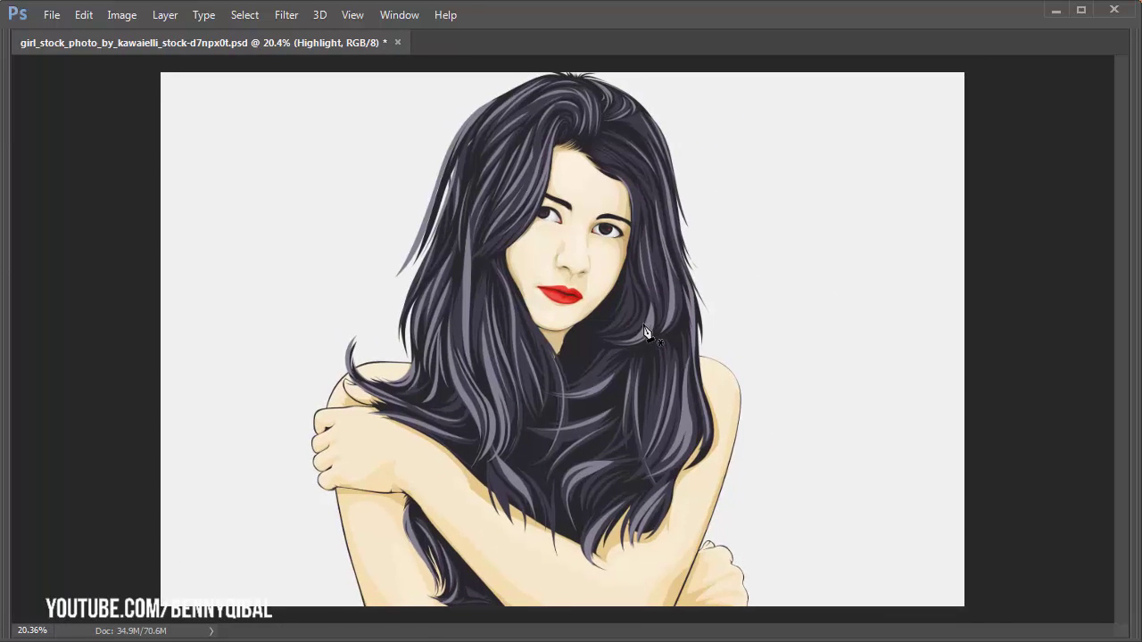